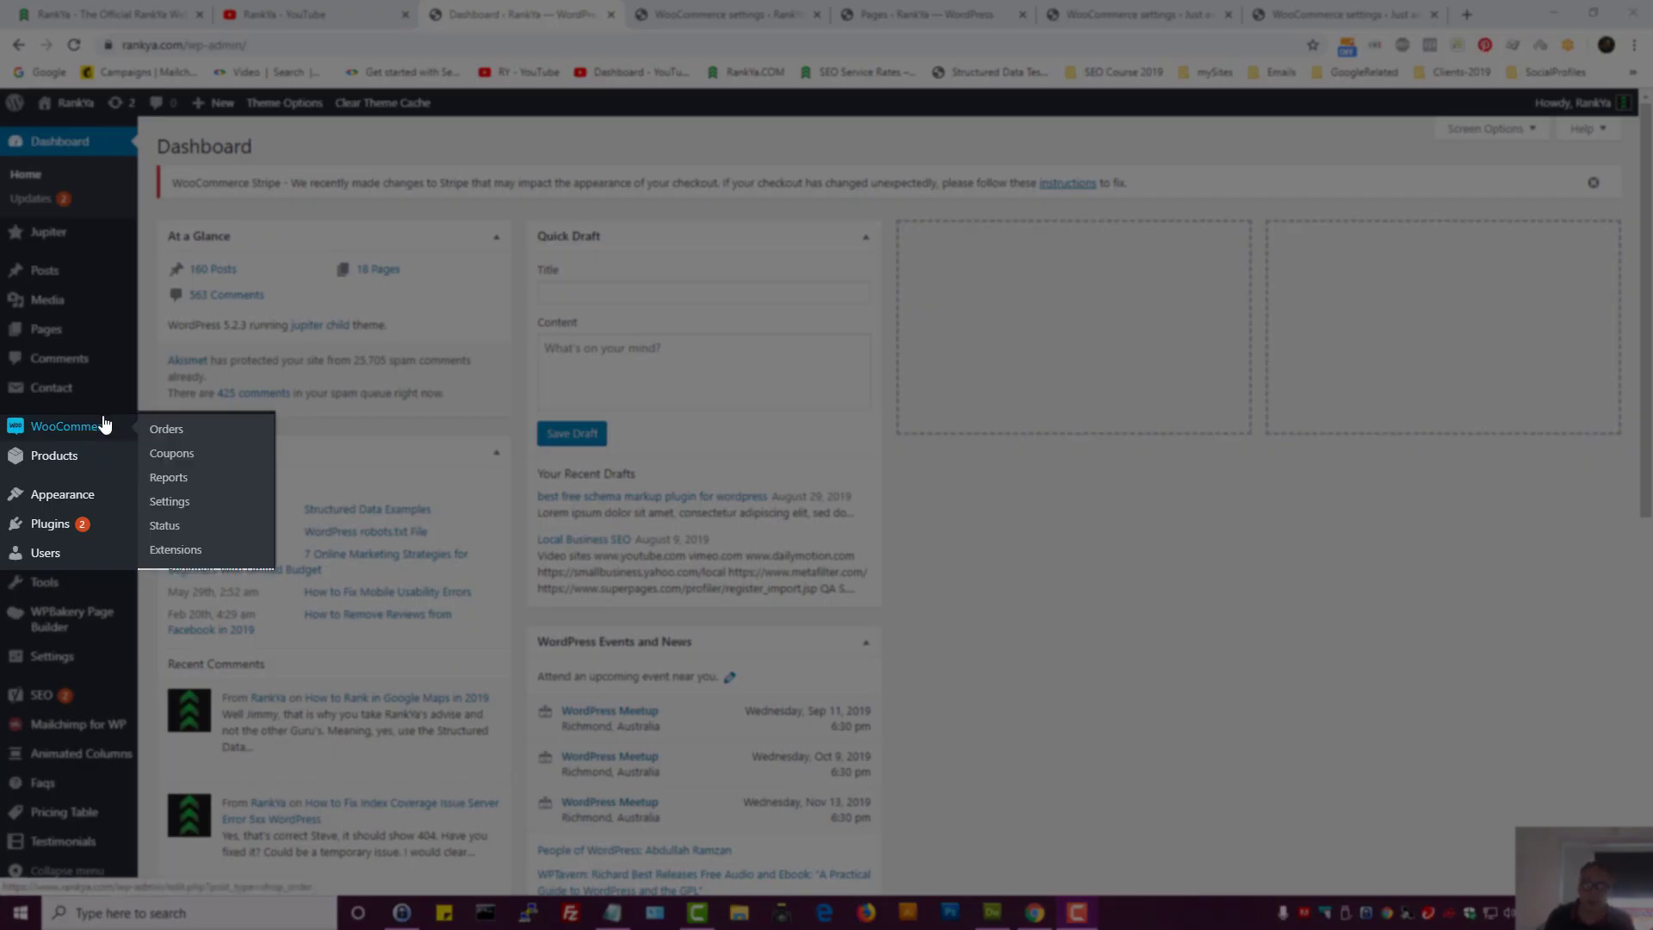
# Review the site's page list for the WooCommerce Cart, Checkout, My account and Shop pages
pyautogui.moveTo(39, 465)
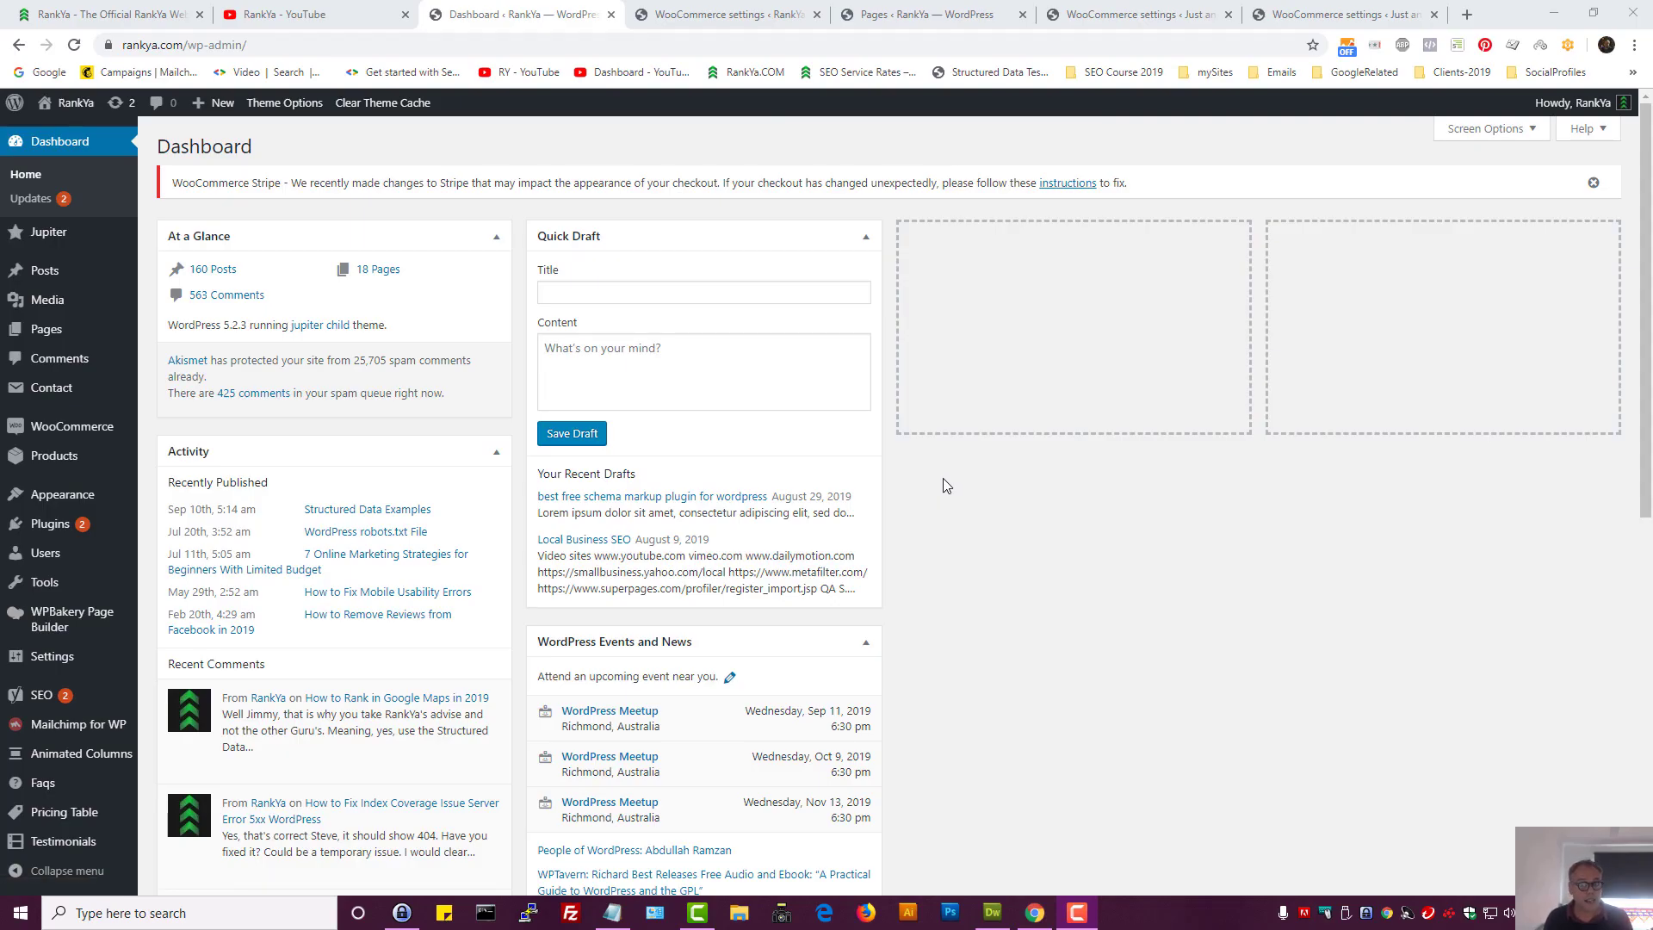
pyautogui.click(926, 14)
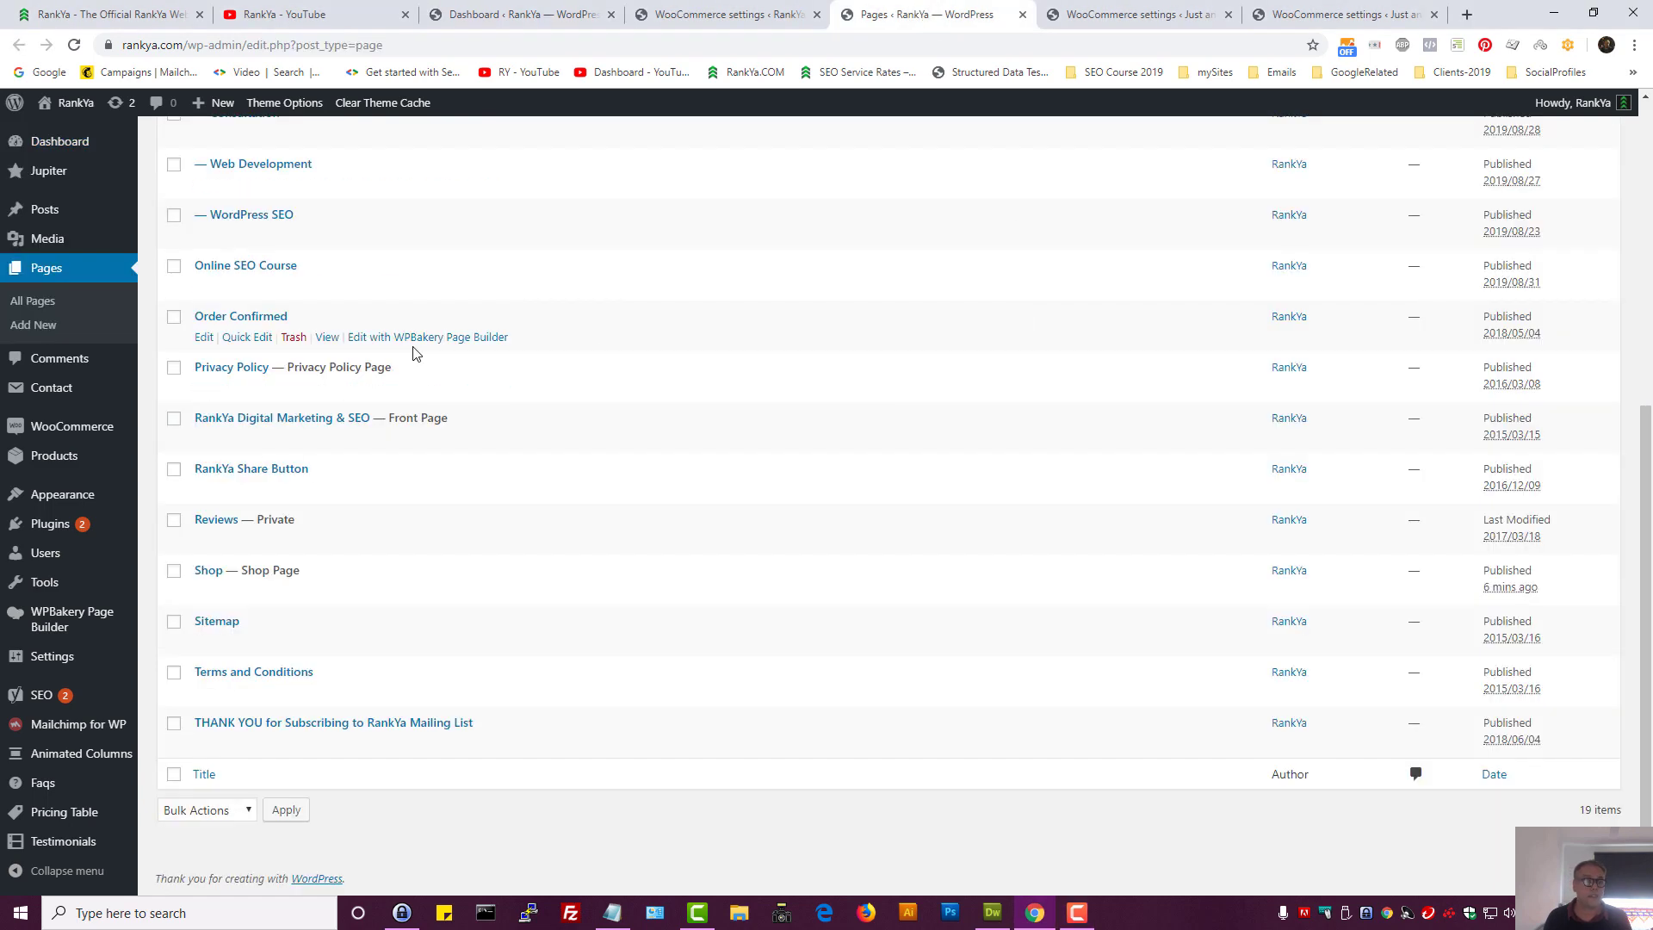
pyautogui.scroll(6, 600, 546)
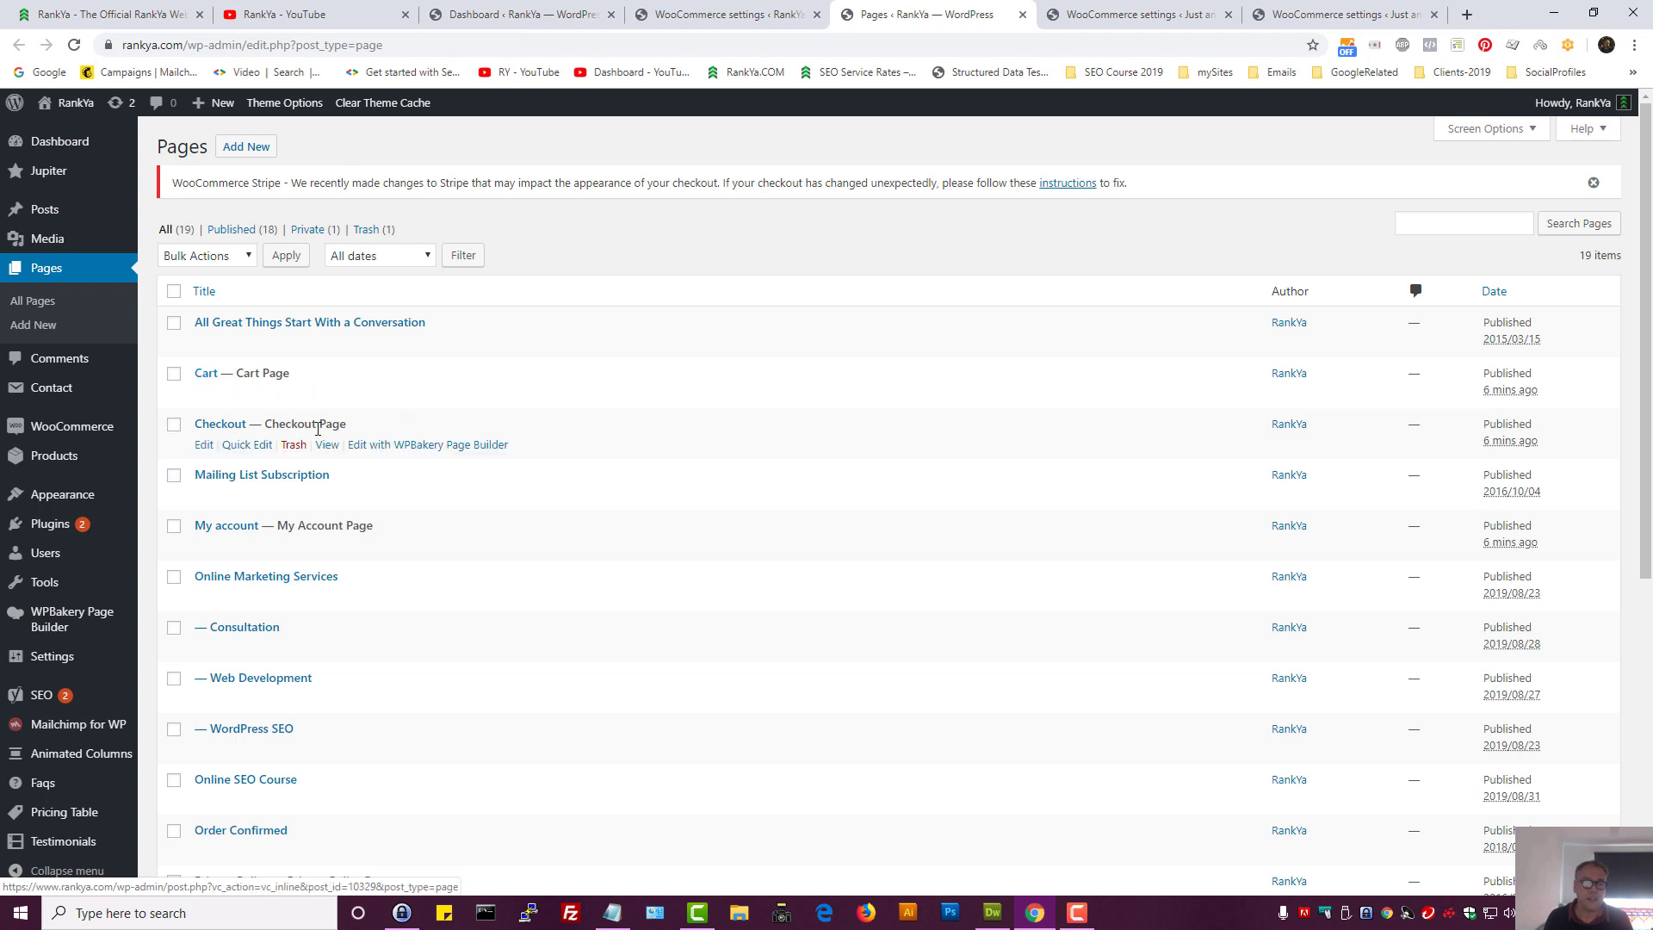
pyautogui.scroll(-2, 417, 638)
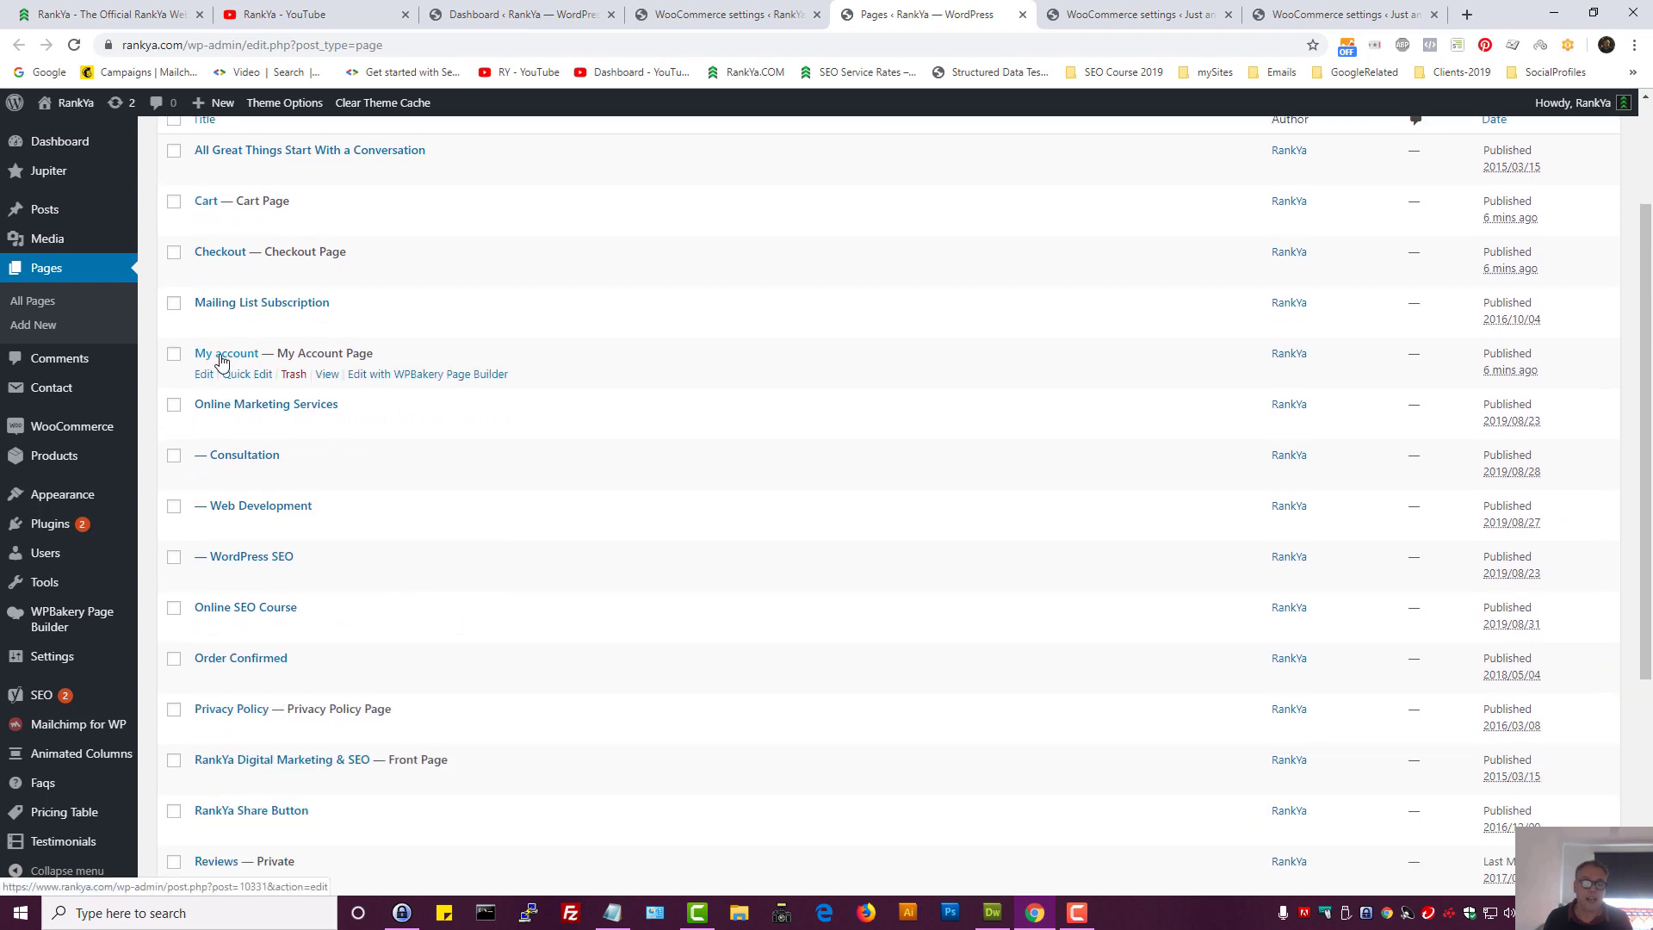
pyautogui.scroll(-3, 409, 641)
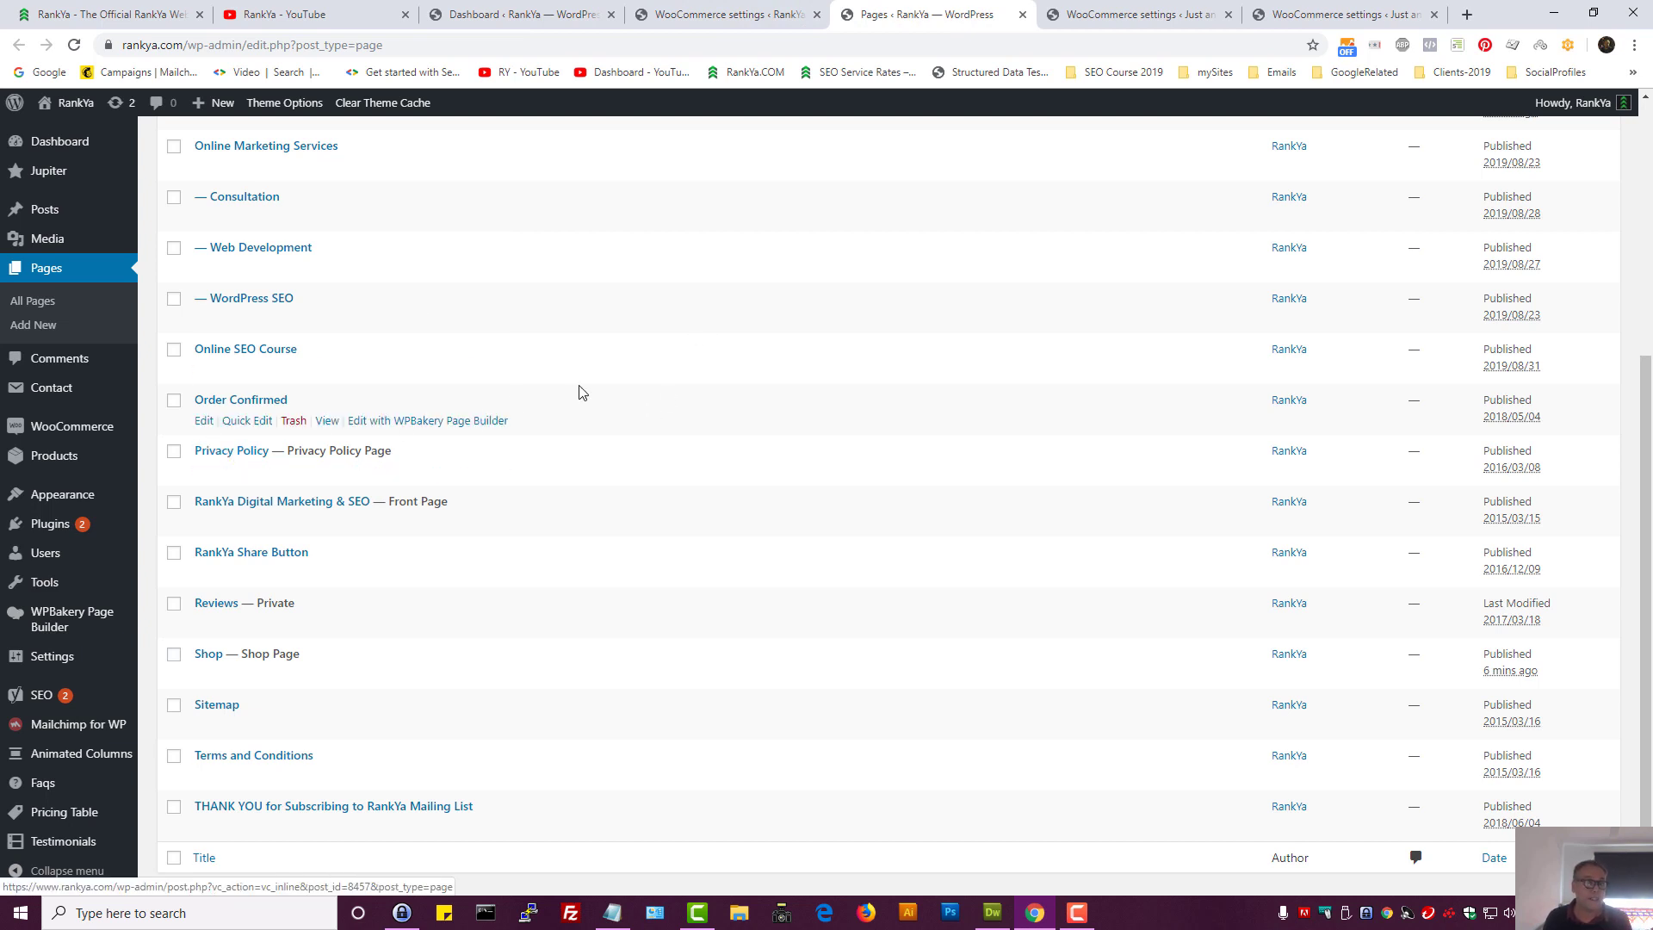
# Open the WooCommerce status tools while keeping the WooCommerce settings page open
pyautogui.click(668, 21)
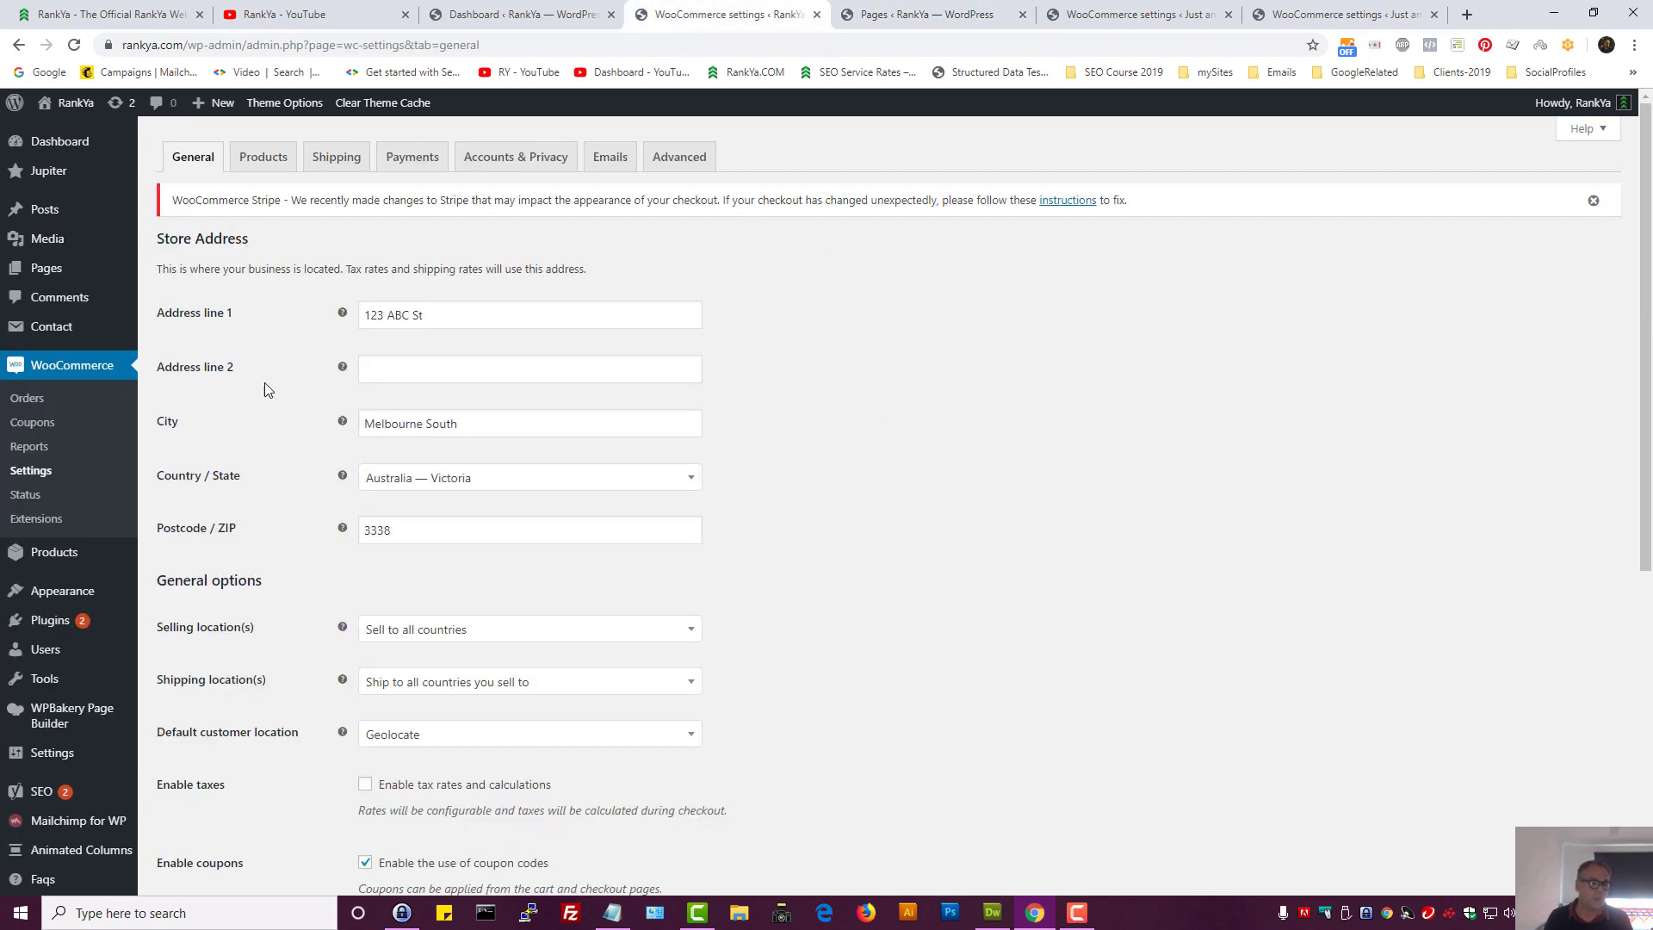
pyautogui.middleClick(35, 502)
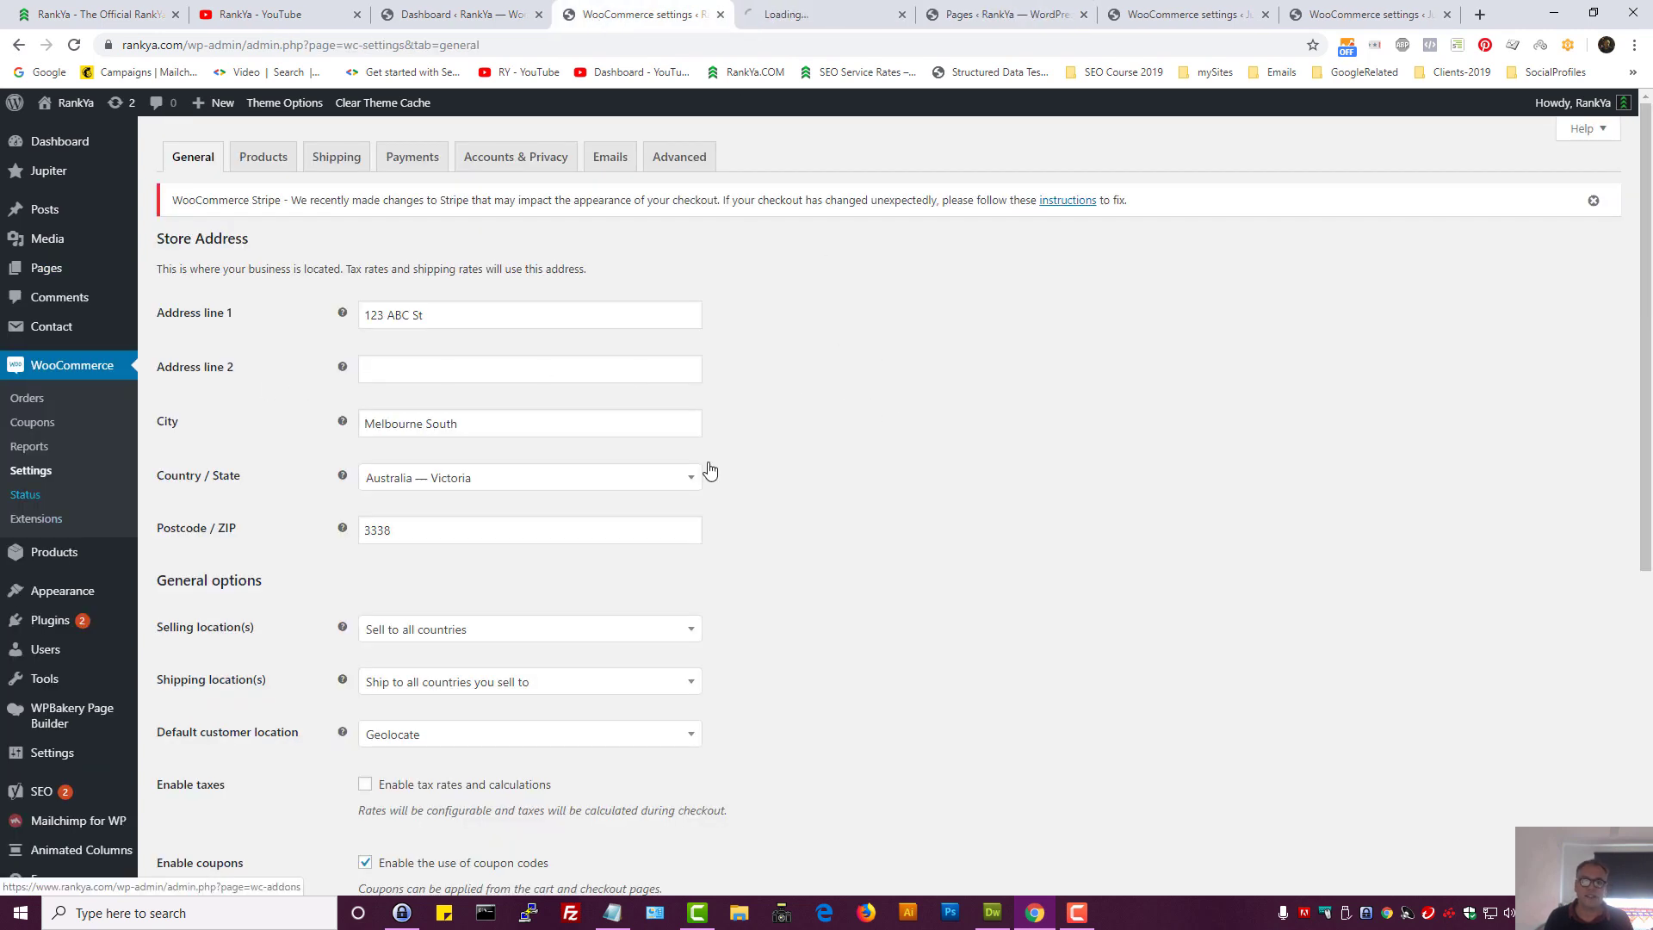
pyautogui.click(812, 23)
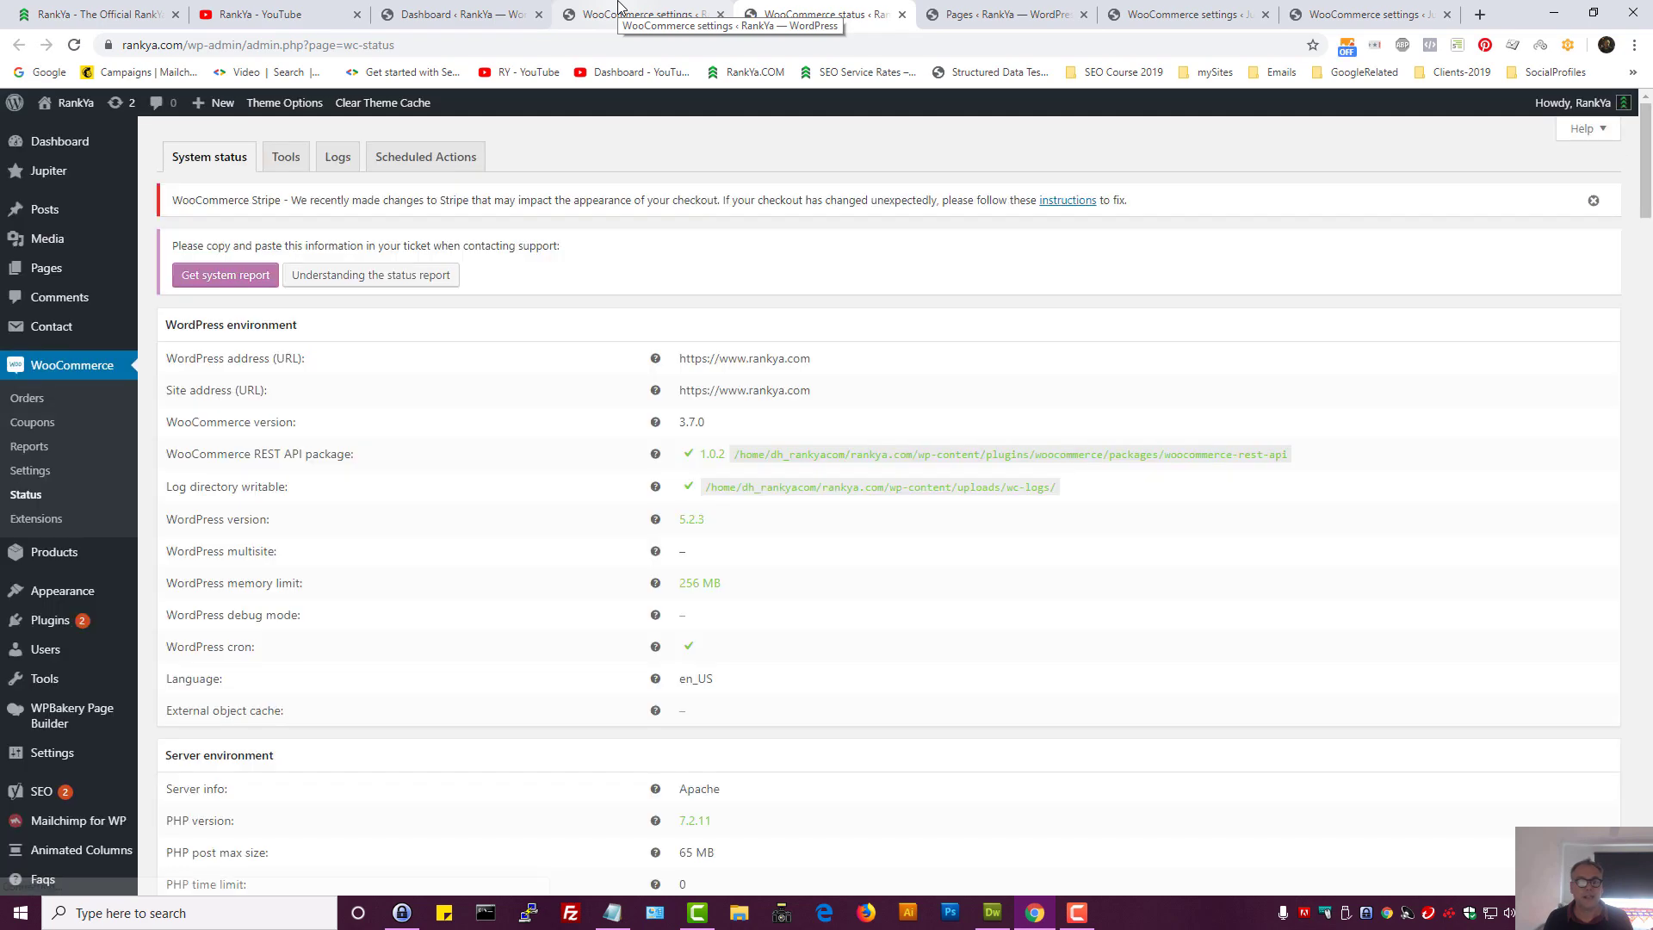
pyautogui.click(286, 157)
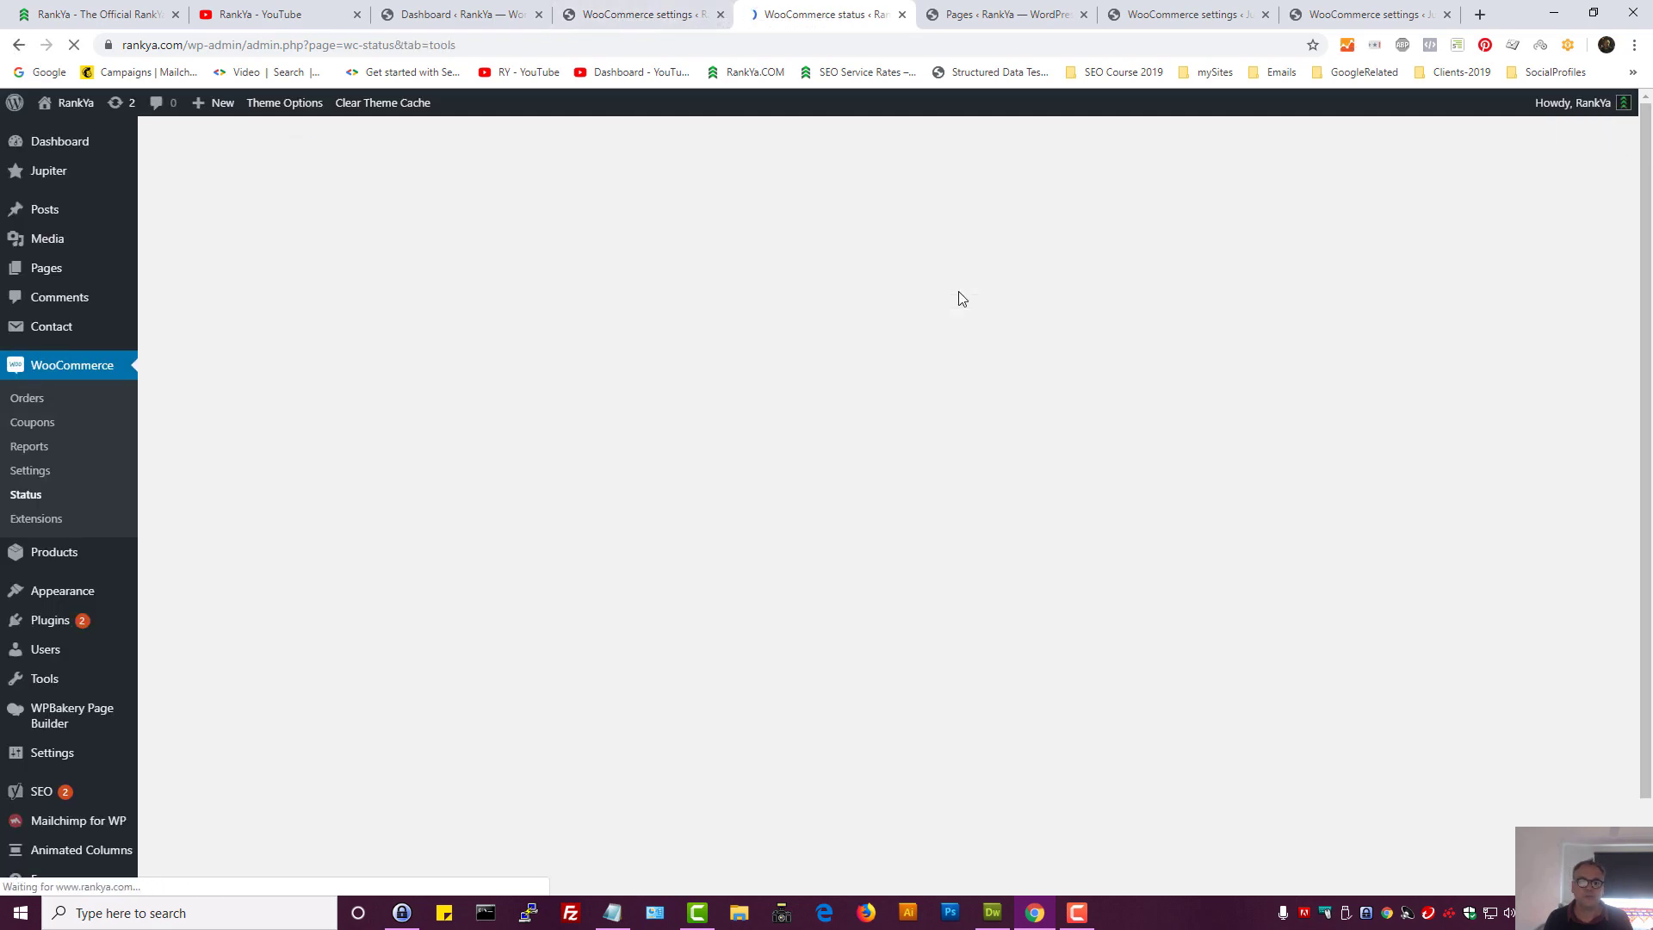
# Examine the WooCommerce tools, especially the description of the one that creates the default WooCommerce pages
pyautogui.scroll(-1, 750, 426)
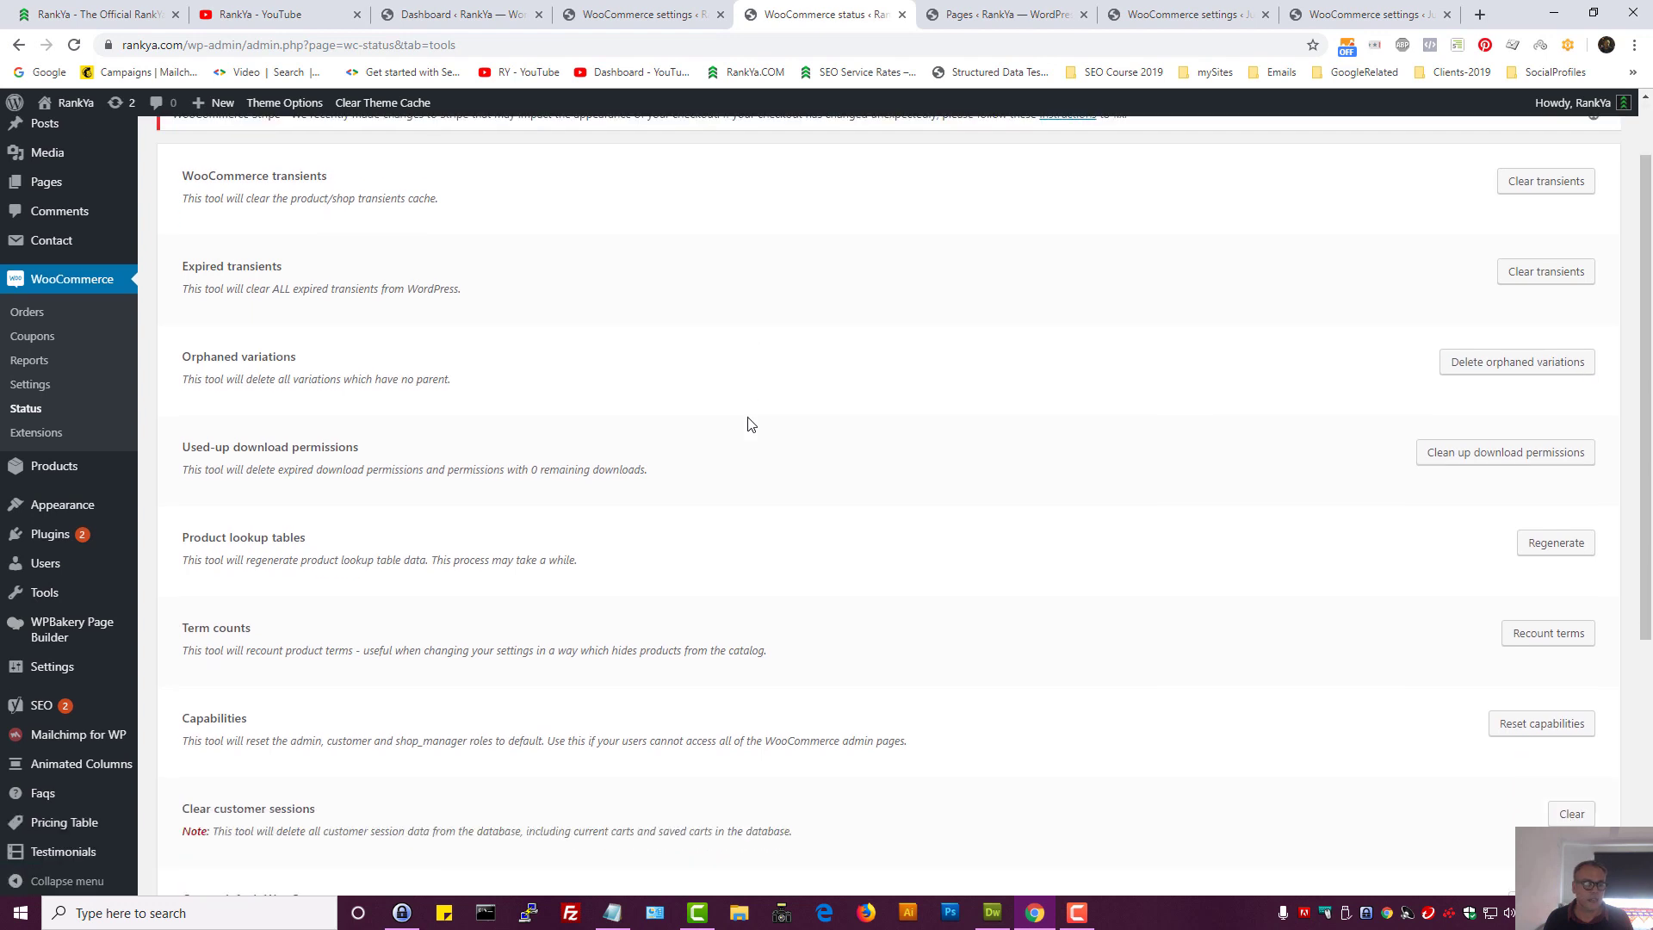
pyautogui.scroll(-5, 749, 422)
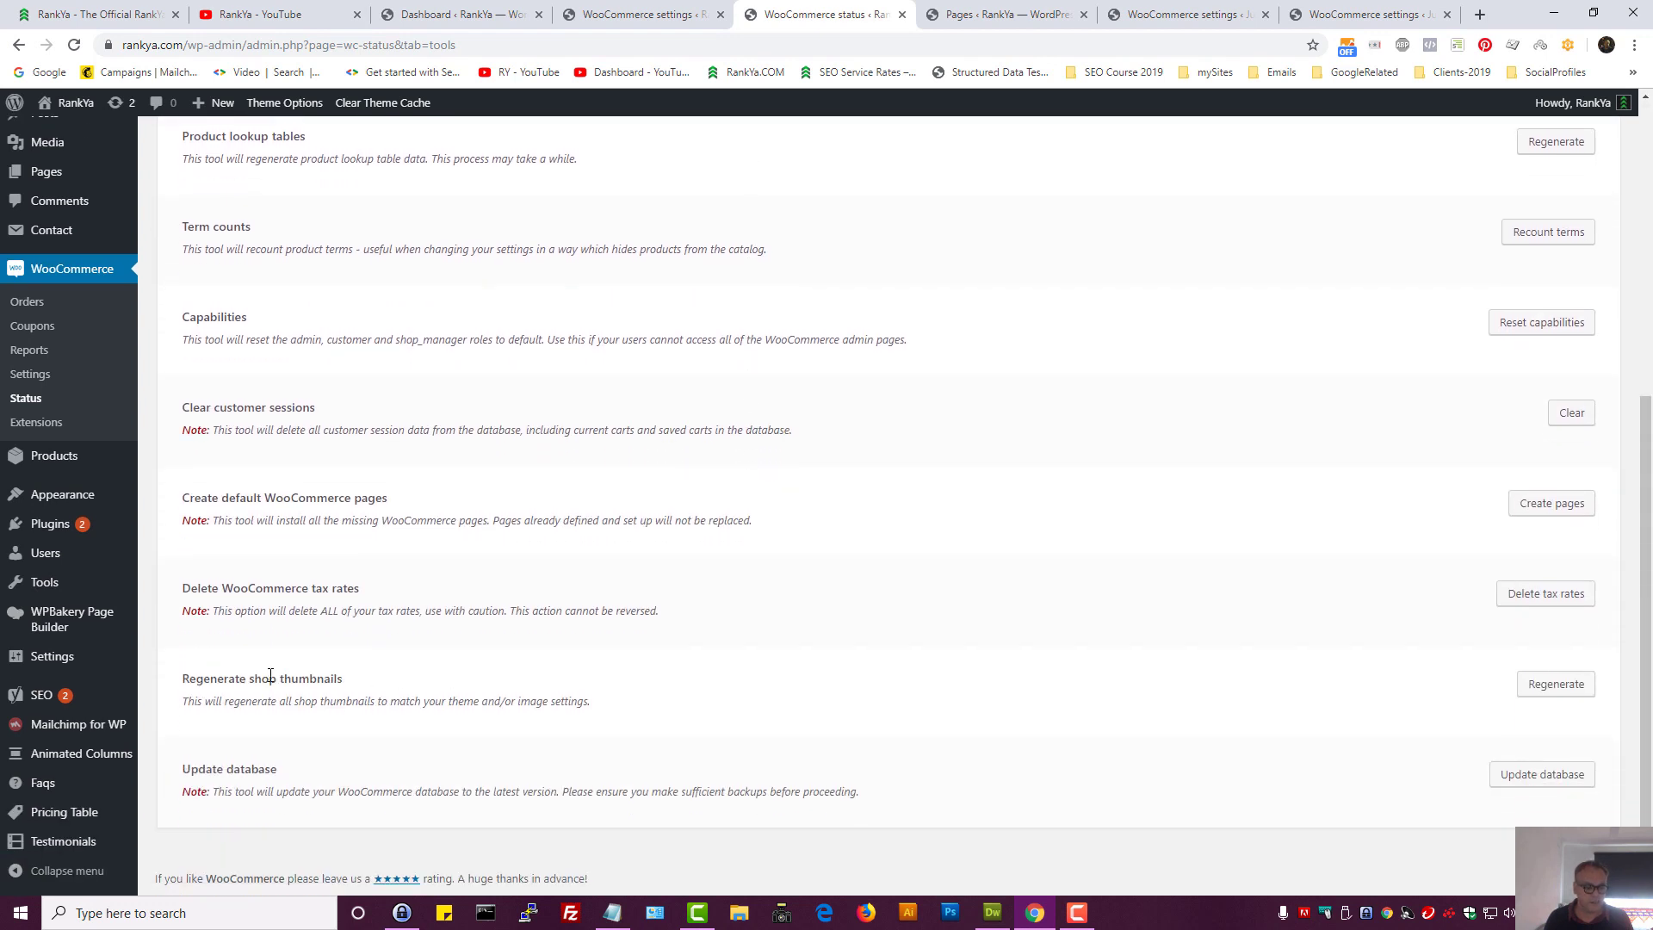
pyautogui.tripleClick(316, 493)
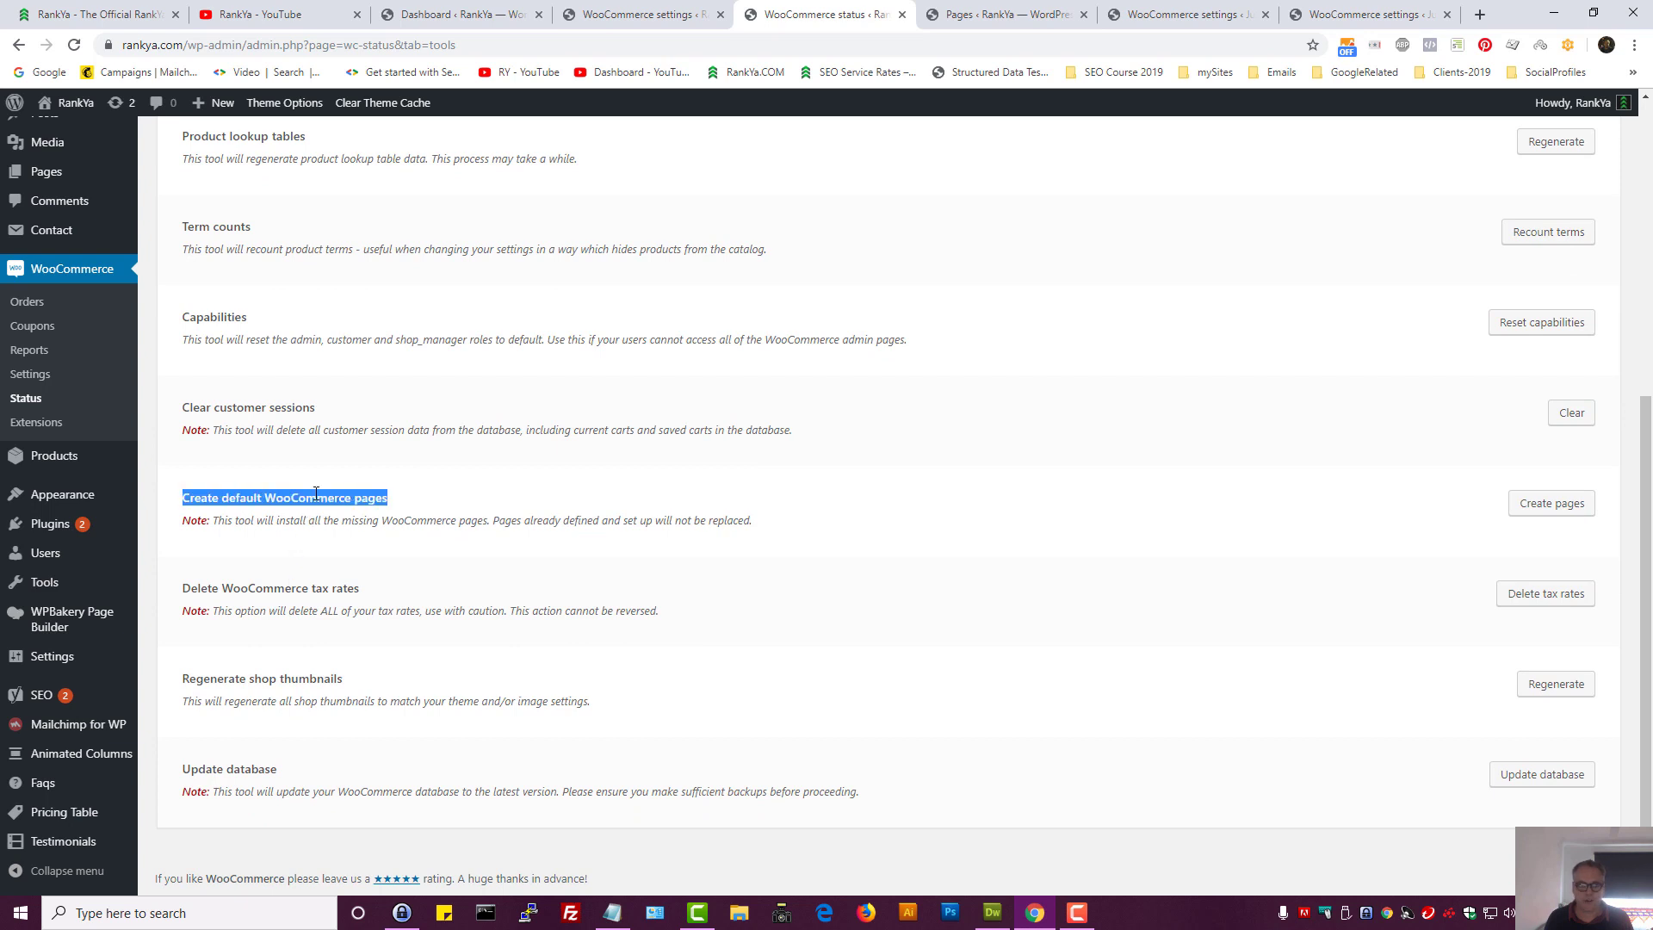
pyautogui.tripleClick(301, 517)
pyautogui.click(641, 524)
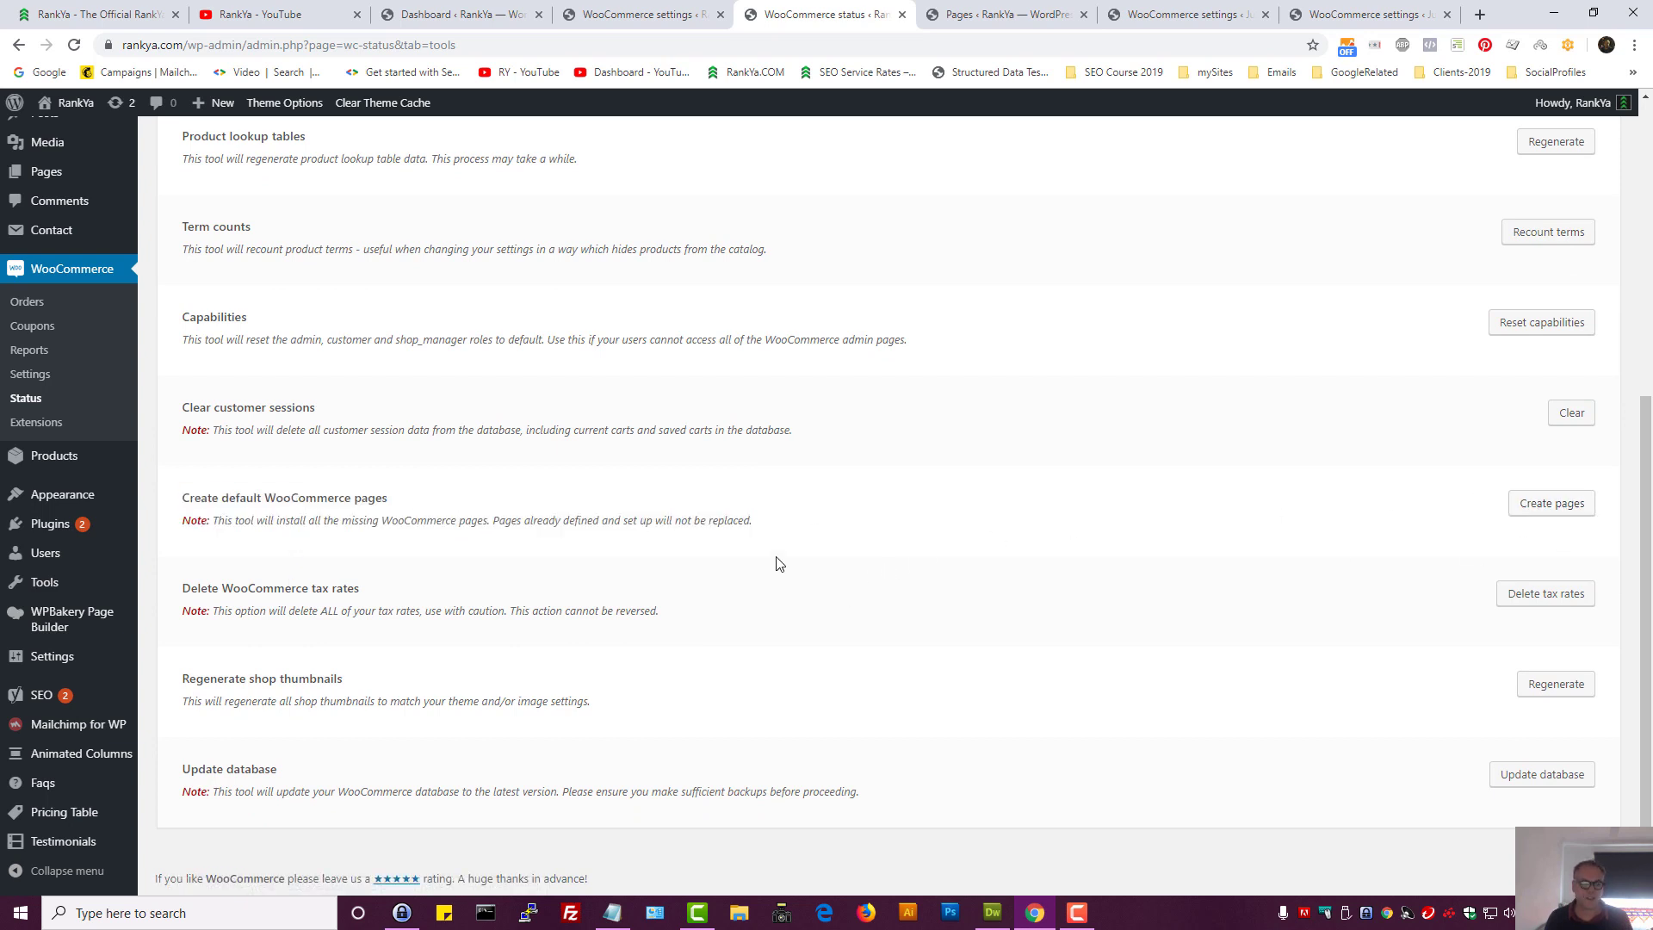
pyautogui.scroll(1, 645, 633)
pyautogui.scroll(-1, 638, 627)
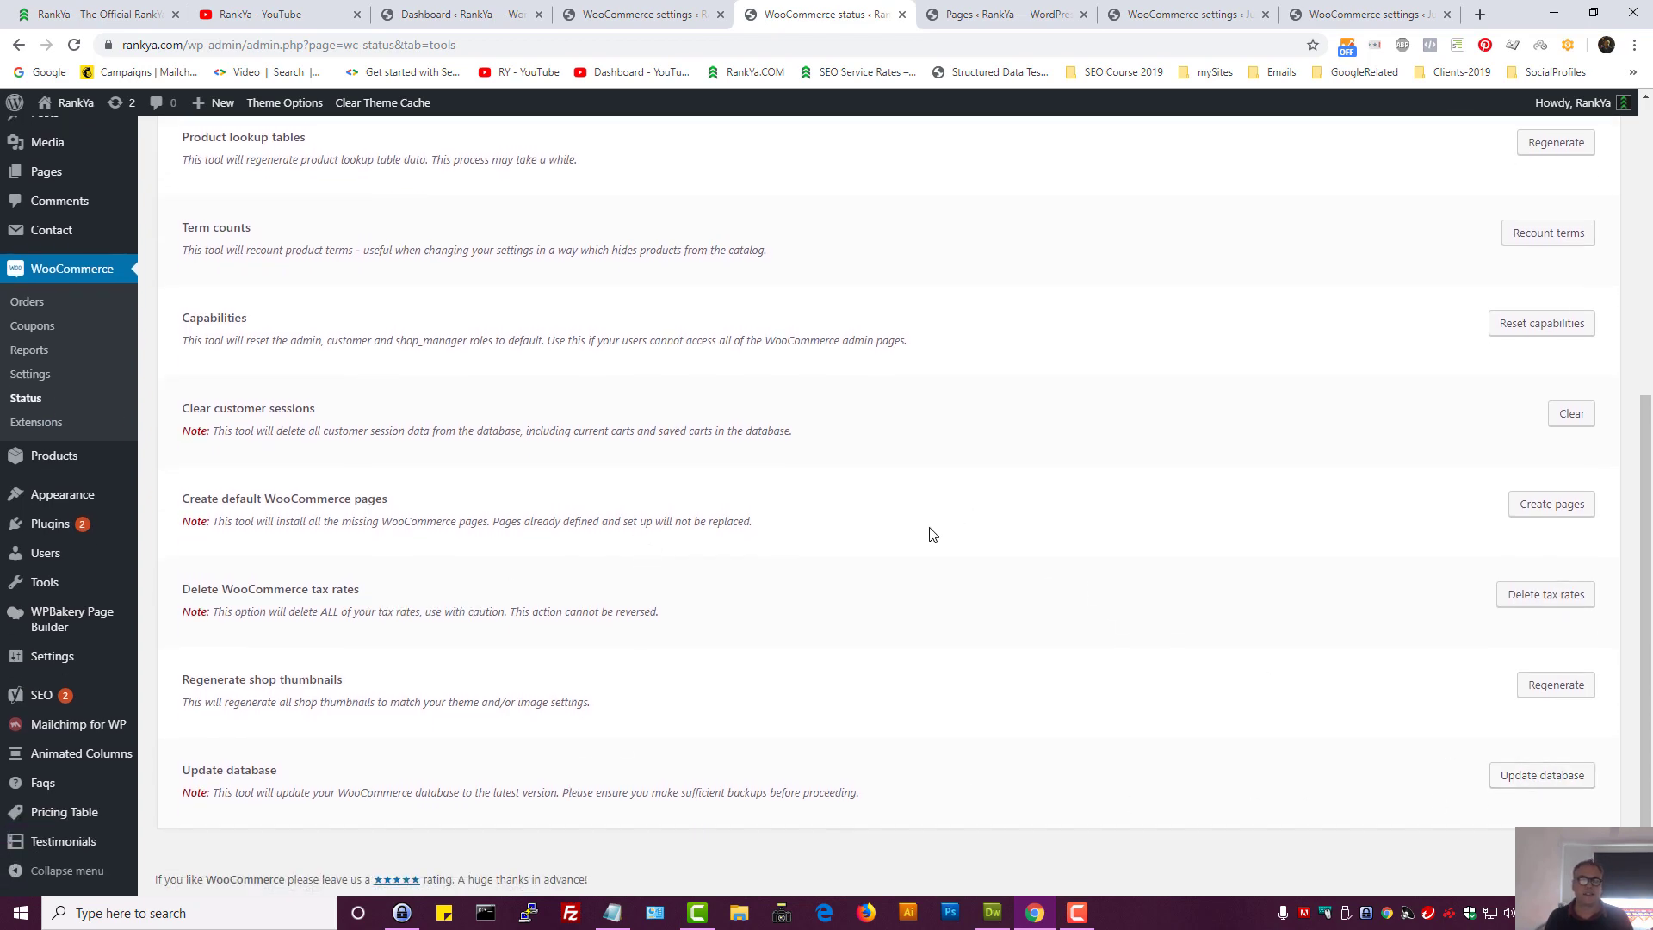
pyautogui.scroll(3, 930, 535)
pyautogui.scroll(3, 930, 535)
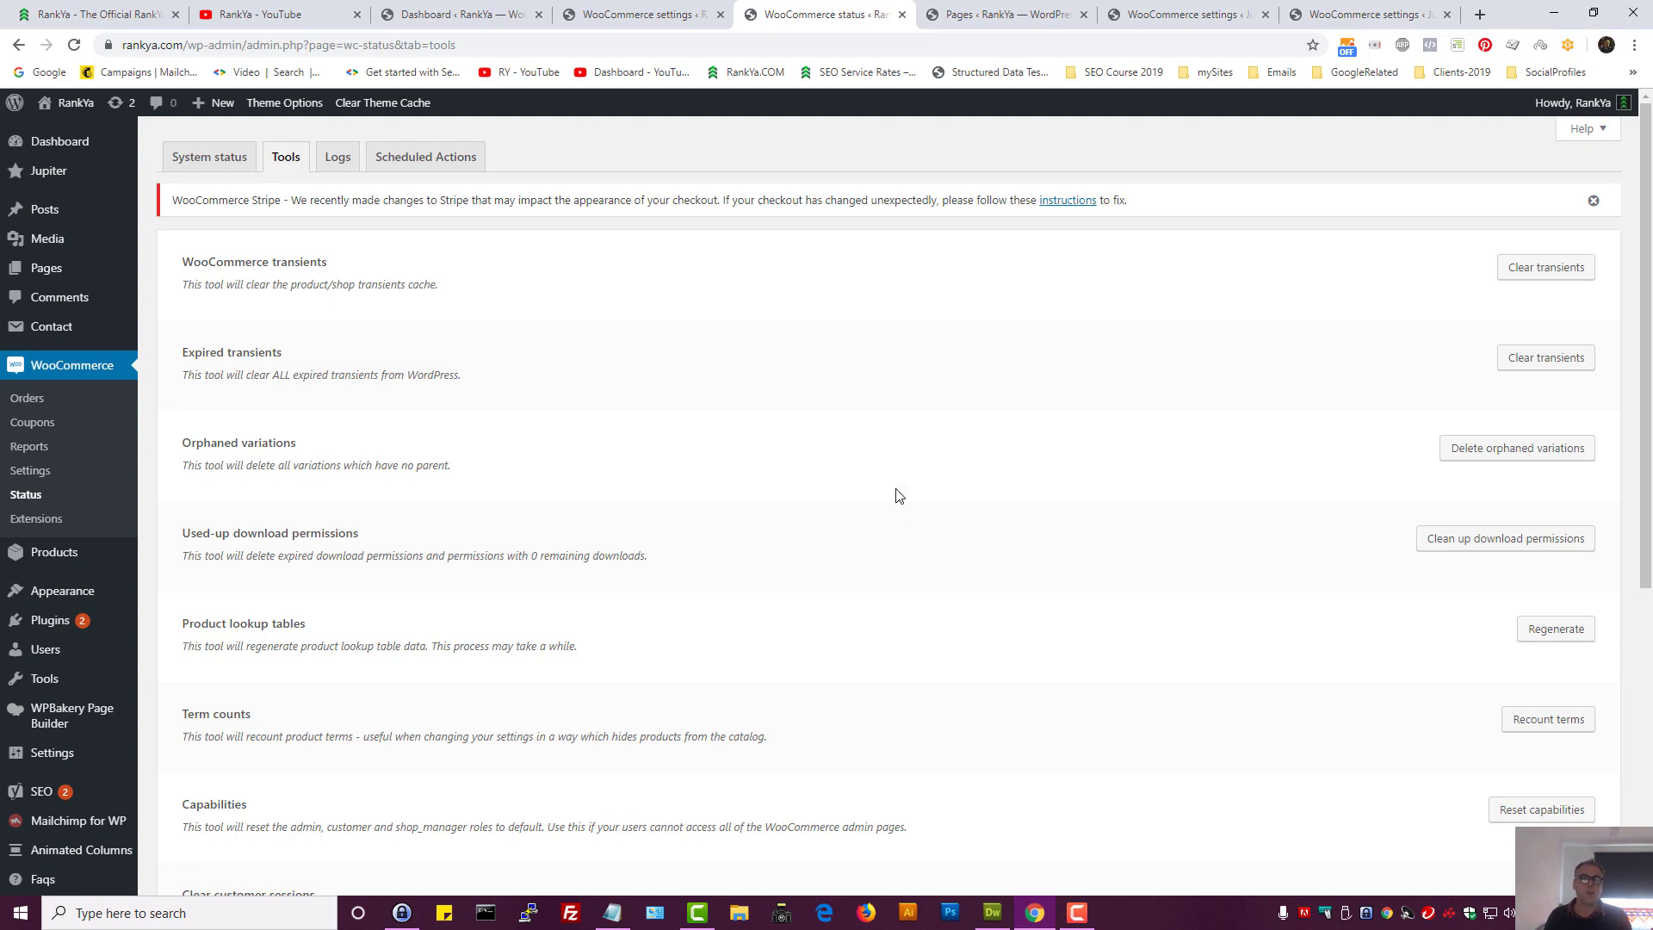
# Open the Cart, Checkout and My account pages for editing while keeping the page list open
pyautogui.click(973, 26)
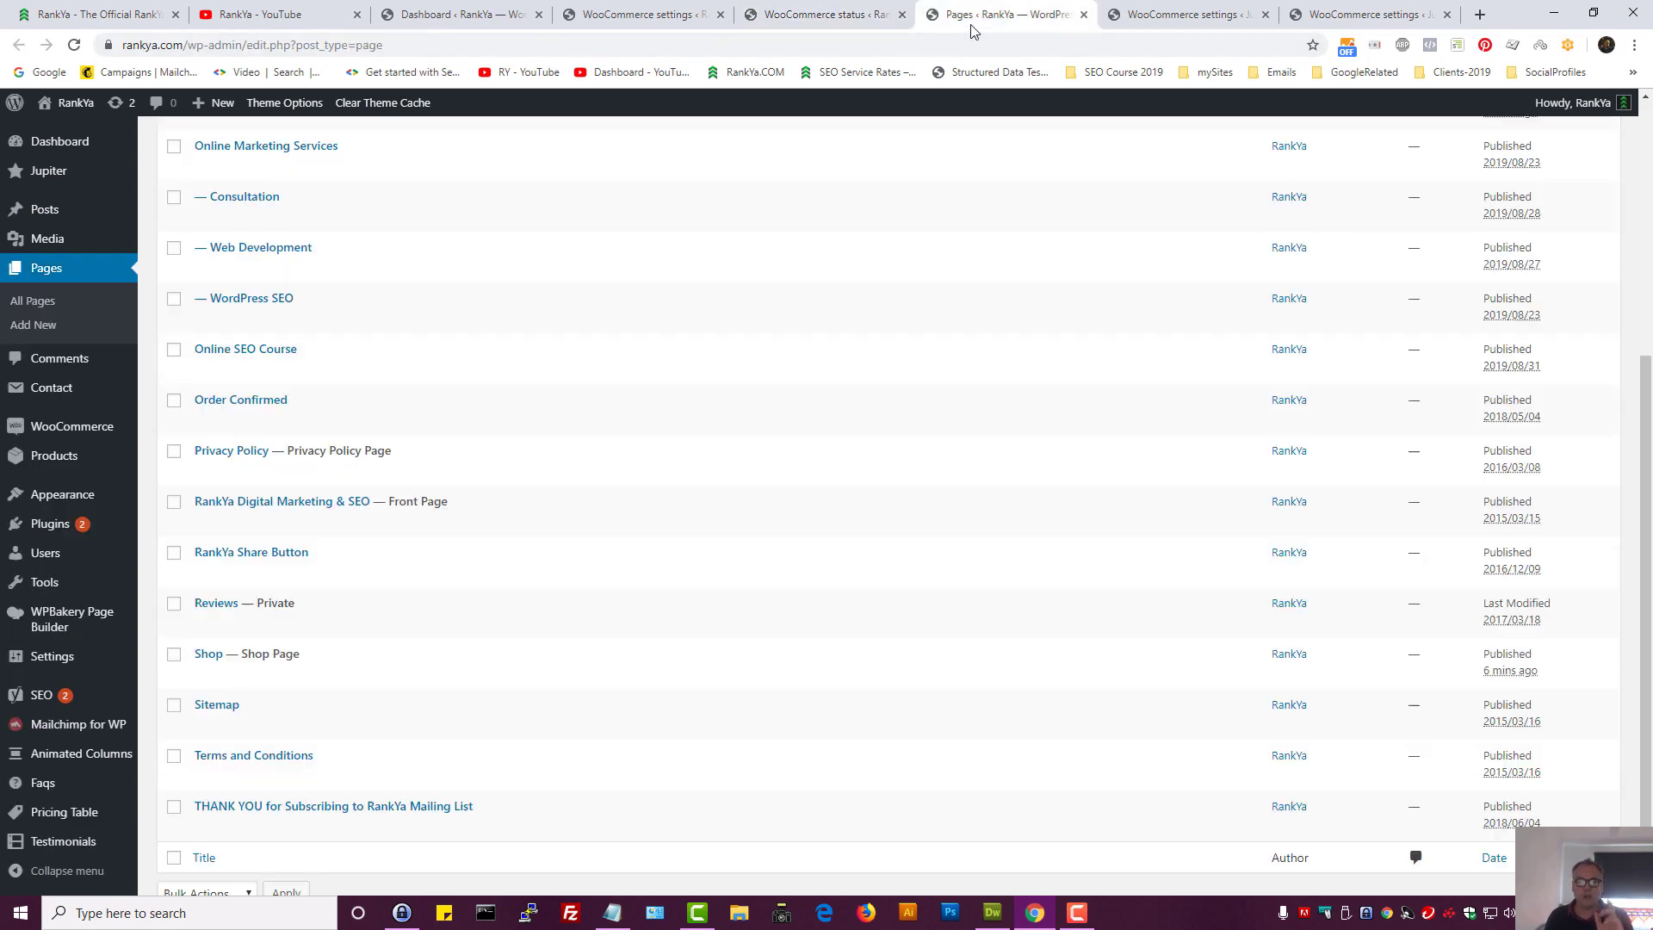
pyautogui.scroll(5, 778, 442)
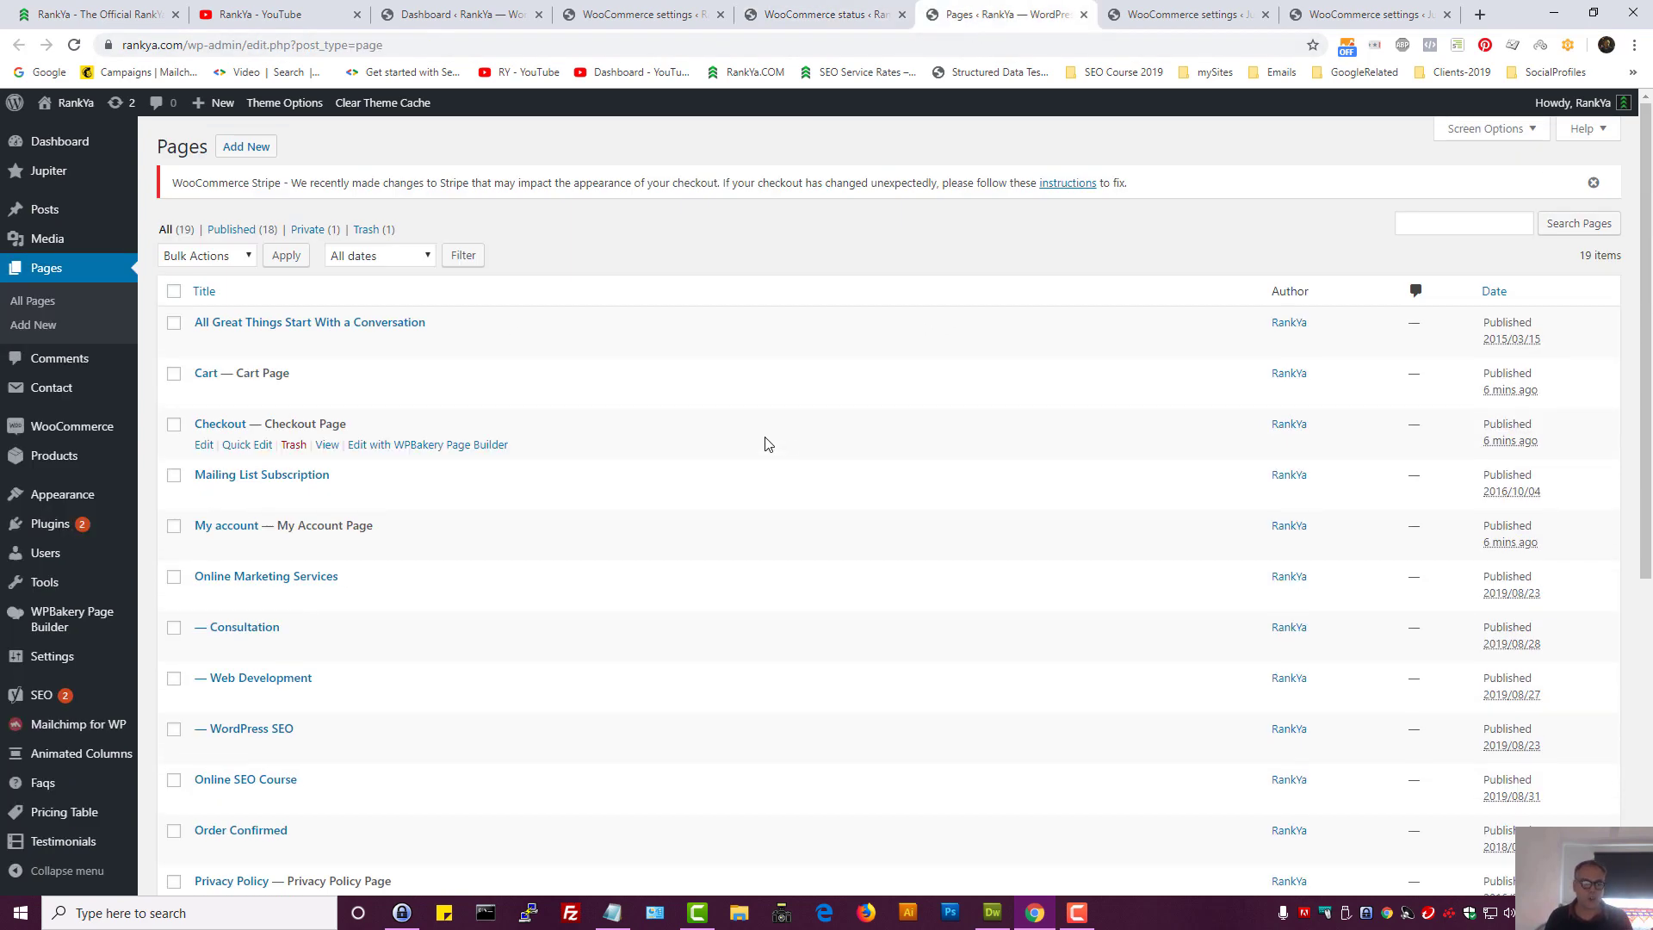
pyautogui.keyDown('ctrl'); pyautogui.click(204, 393); pyautogui.keyUp('ctrl')
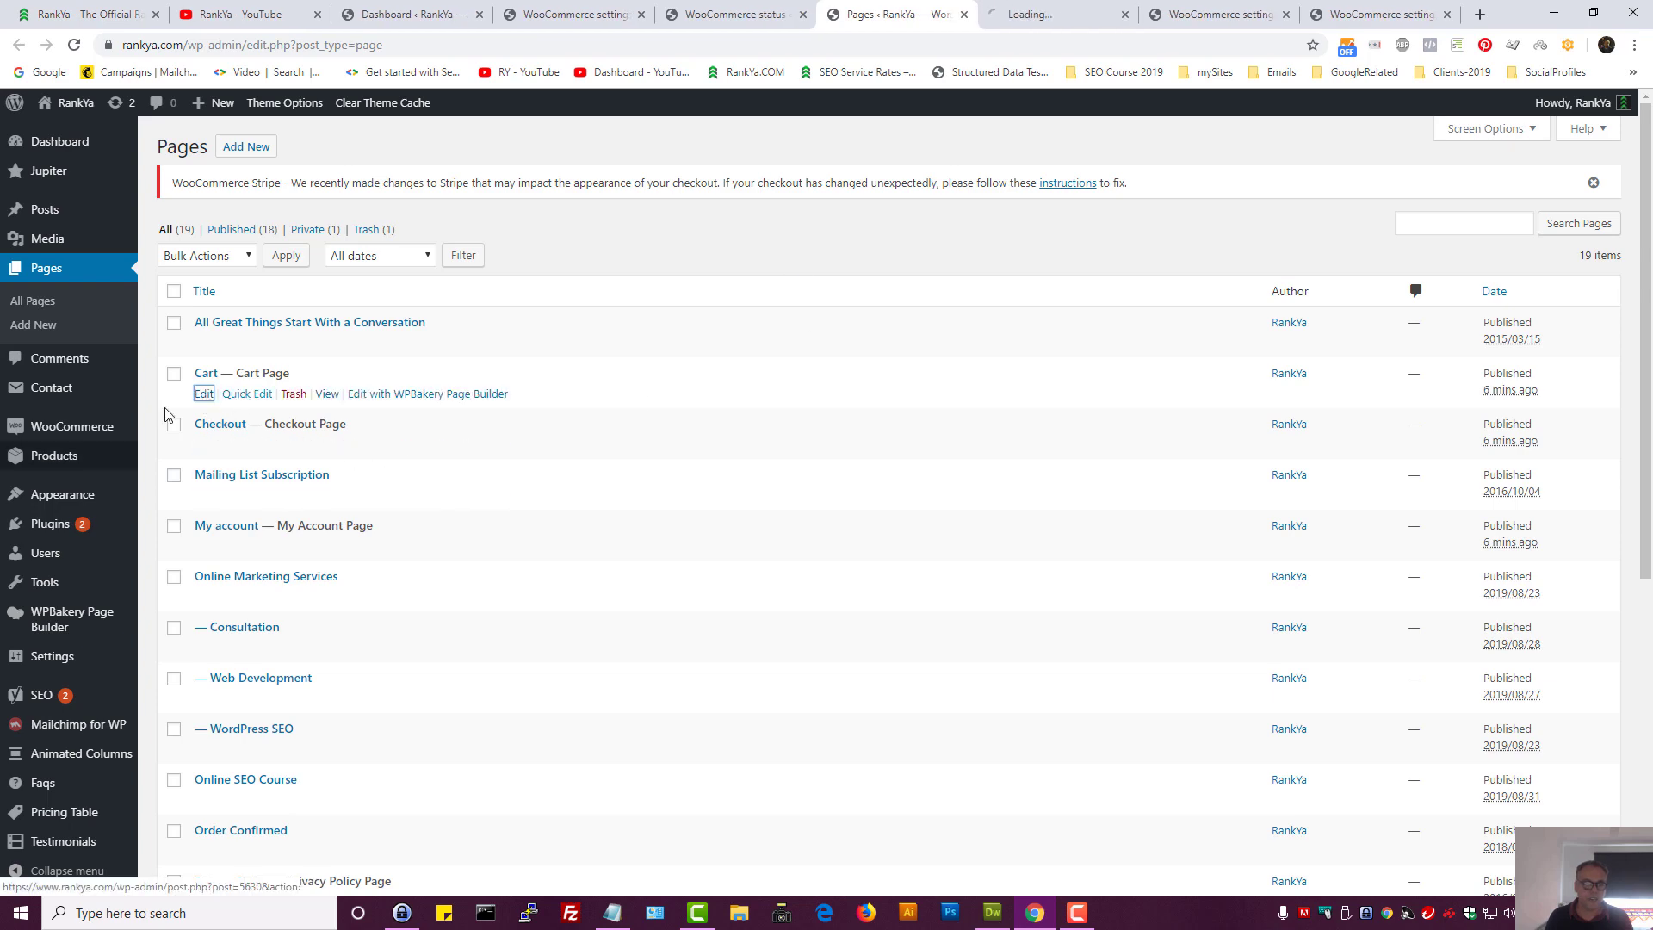
pyautogui.keyDown('ctrl'); pyautogui.click(204, 445); pyautogui.keyUp('ctrl')
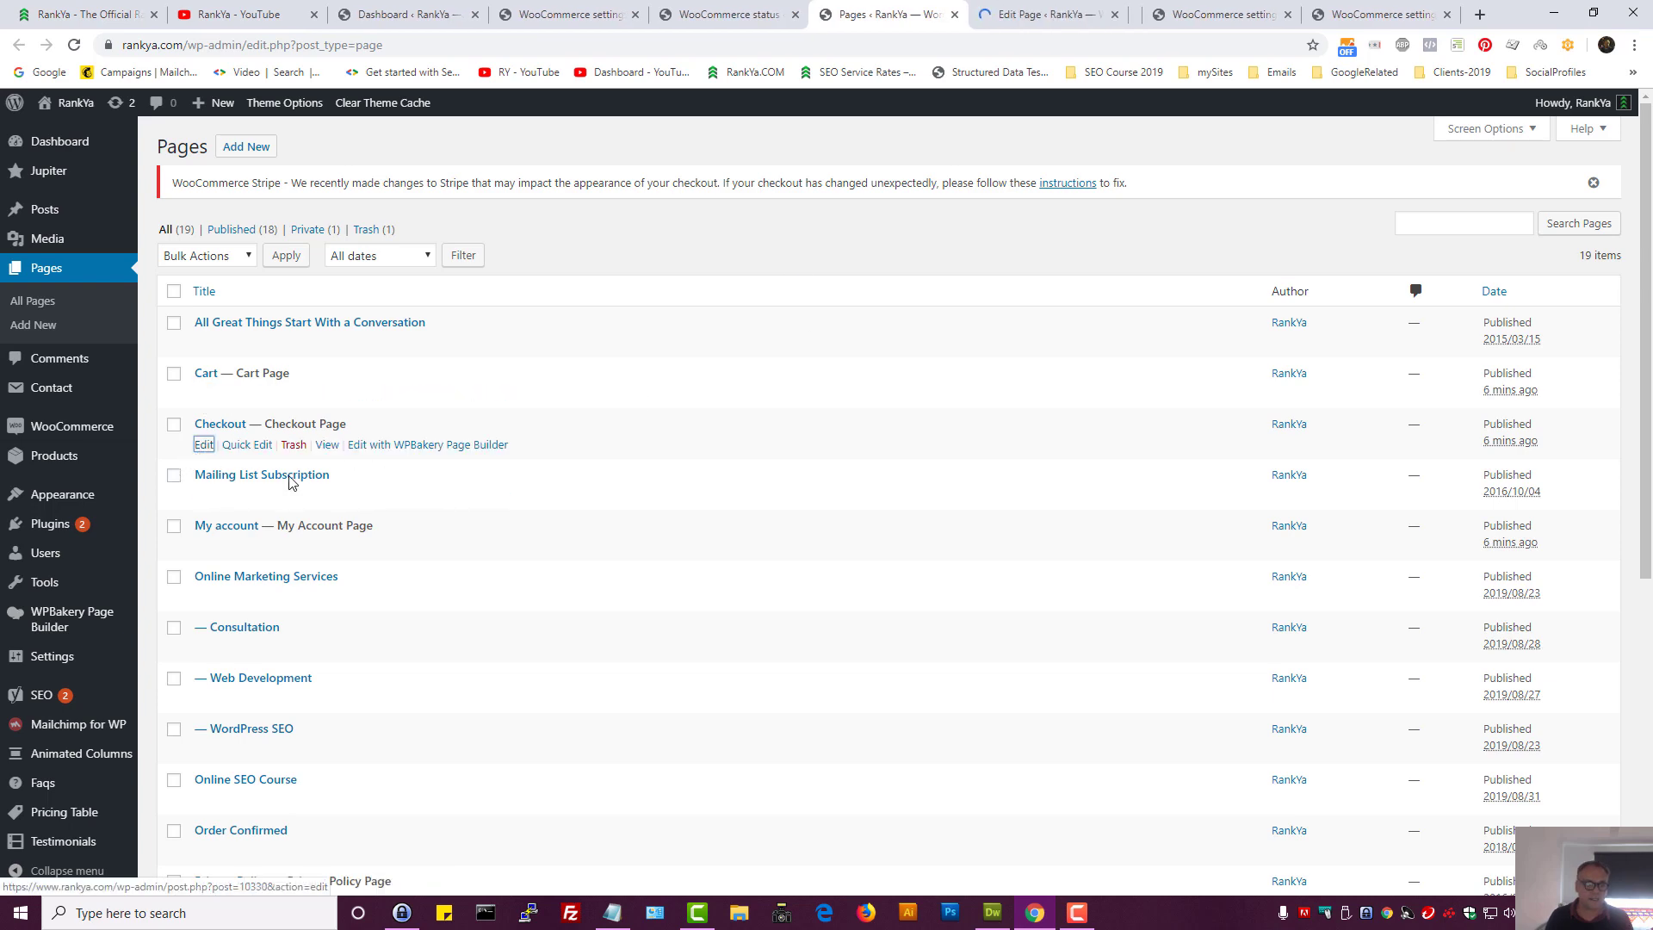
pyautogui.keyDown('ctrl'); pyautogui.click(204, 546); pyautogui.keyUp('ctrl')
pyautogui.scroll(-6, 456, 596)
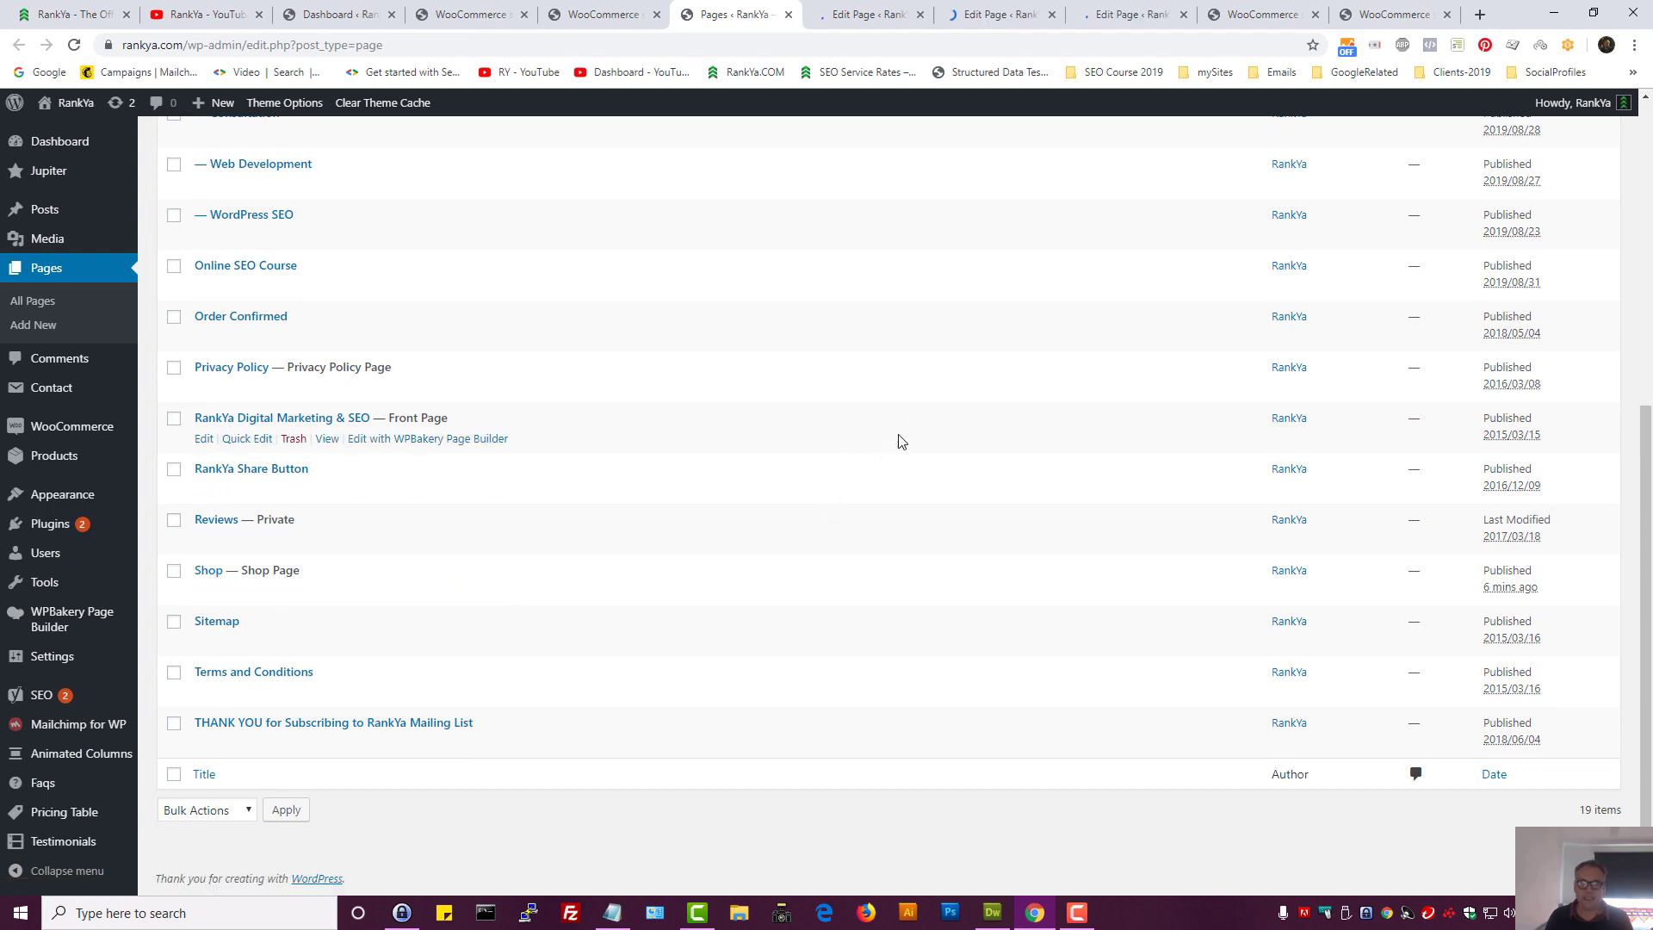
# Set the Cart page's Yoast SEO option for showing the page in search results to No and update the page
pyautogui.click(867, 14)
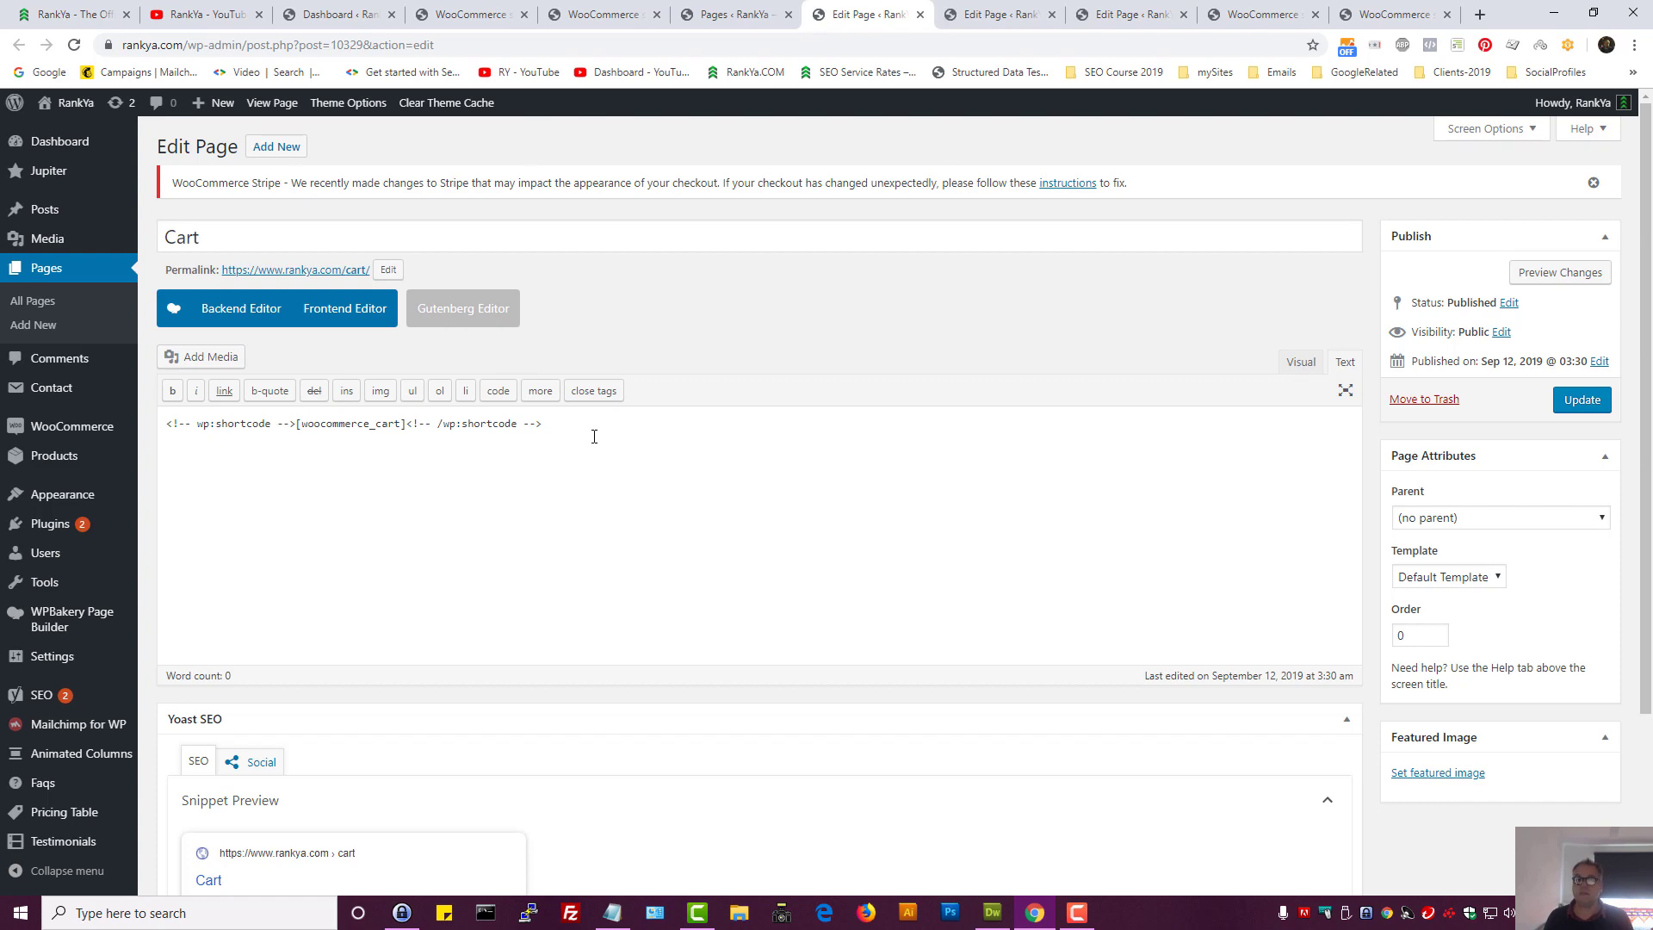
pyautogui.scroll(-3, 596, 433)
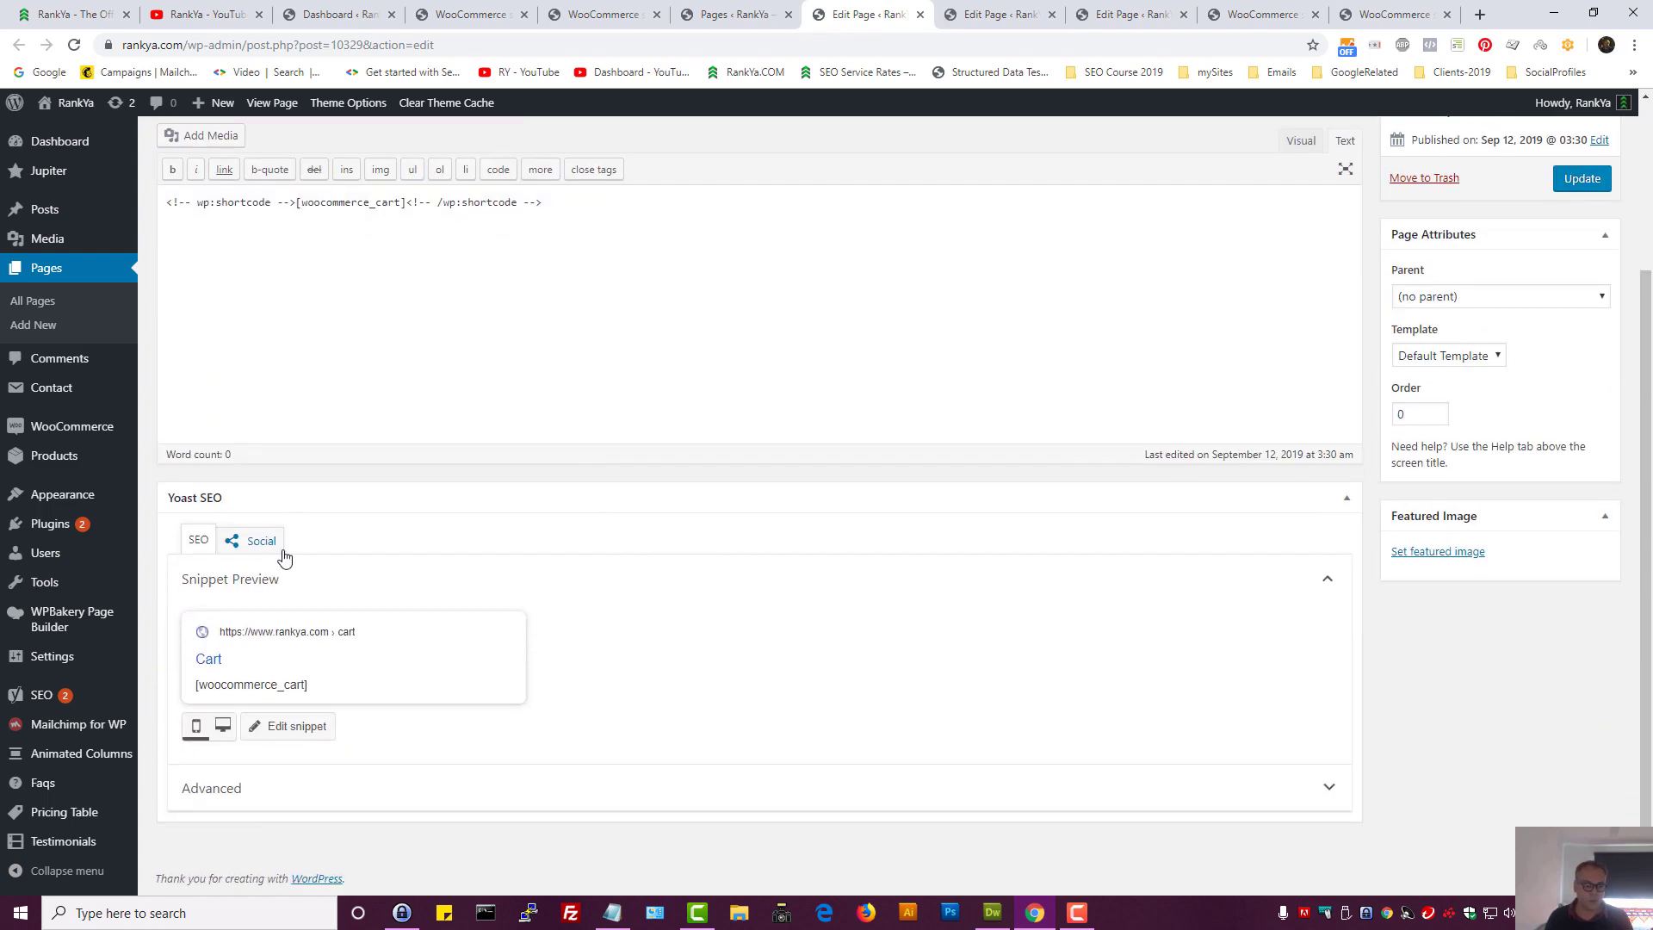
pyautogui.click(287, 727)
pyautogui.scroll(-4, 603, 706)
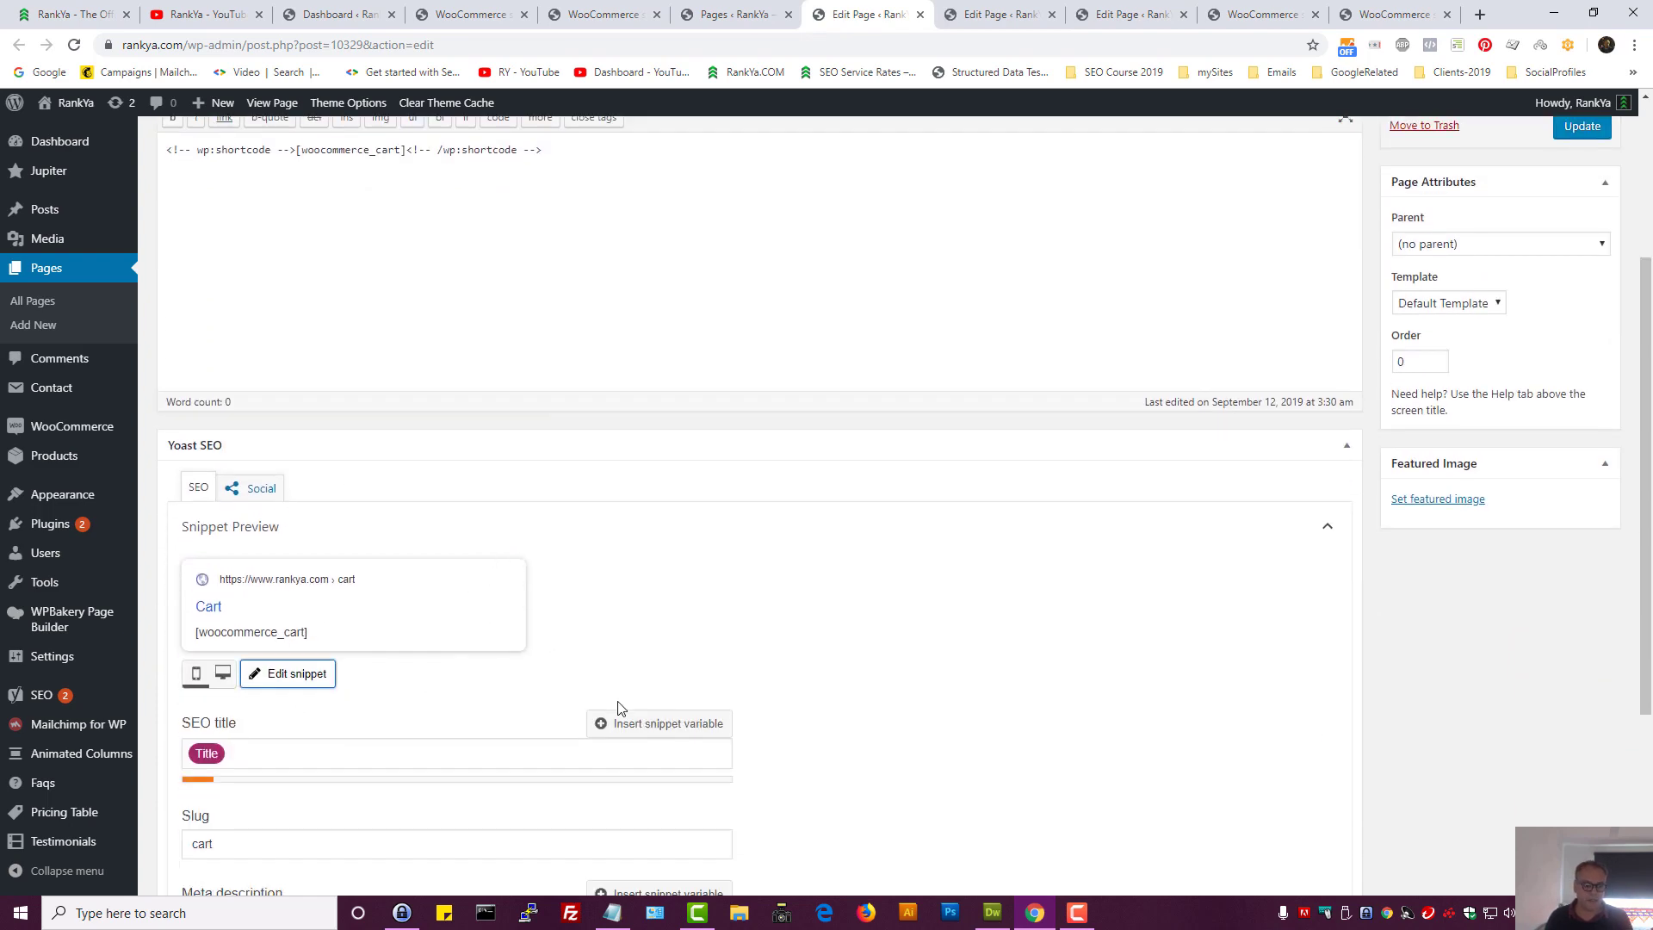
pyautogui.click(198, 790)
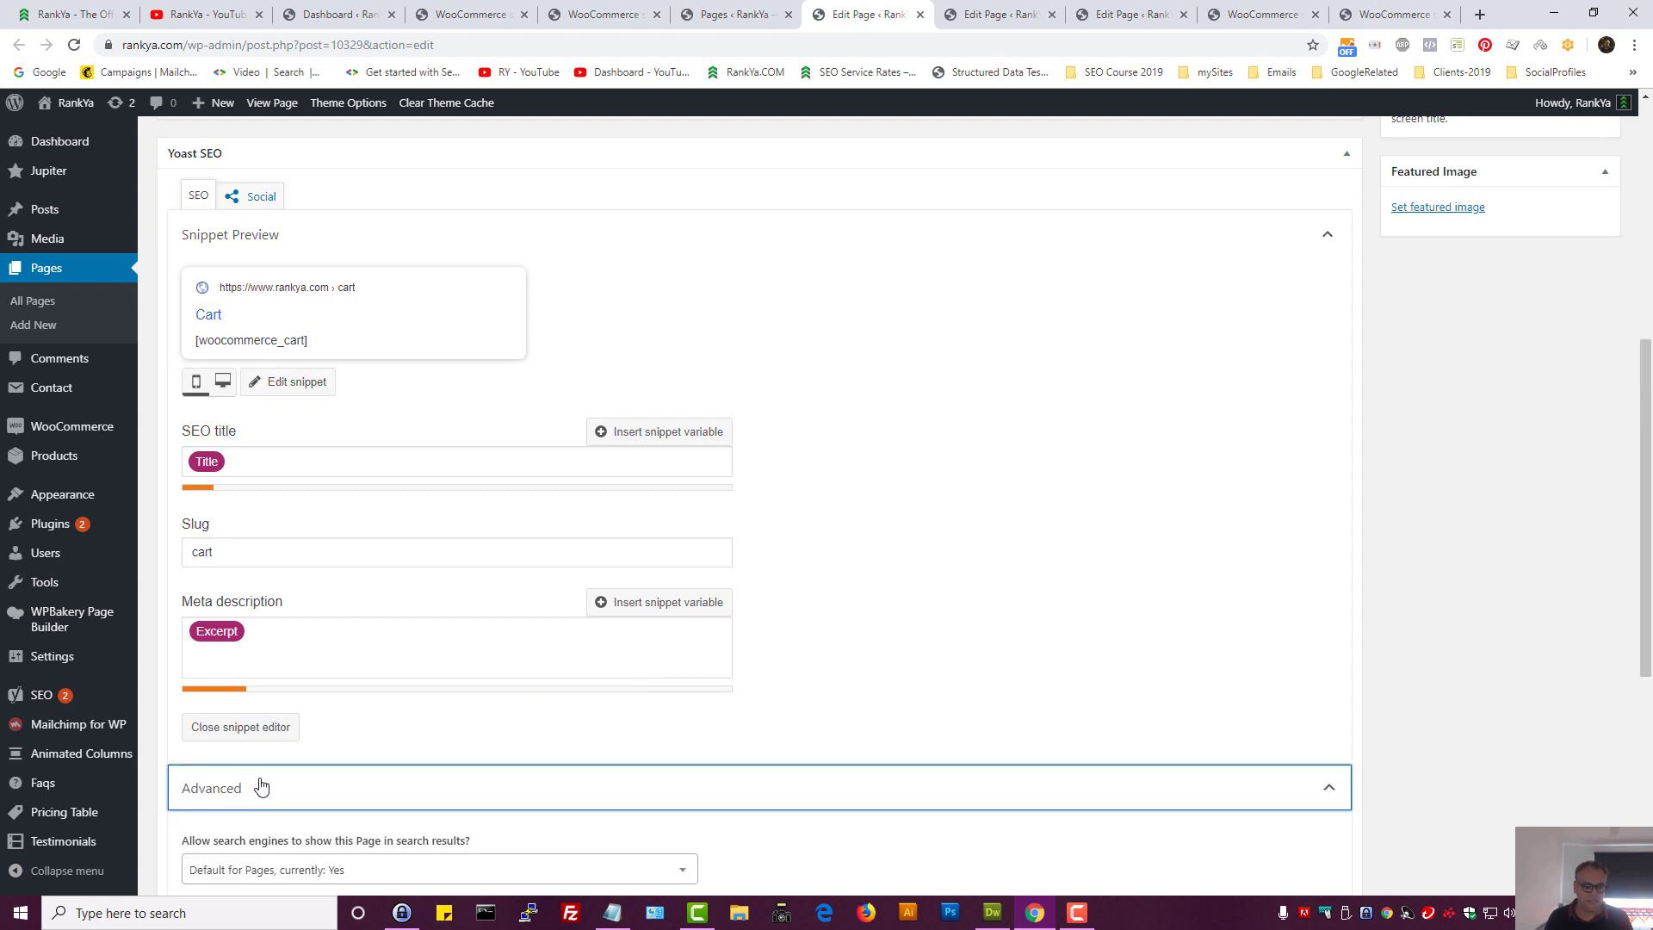
pyautogui.scroll(-5, 594, 712)
pyautogui.click(284, 387)
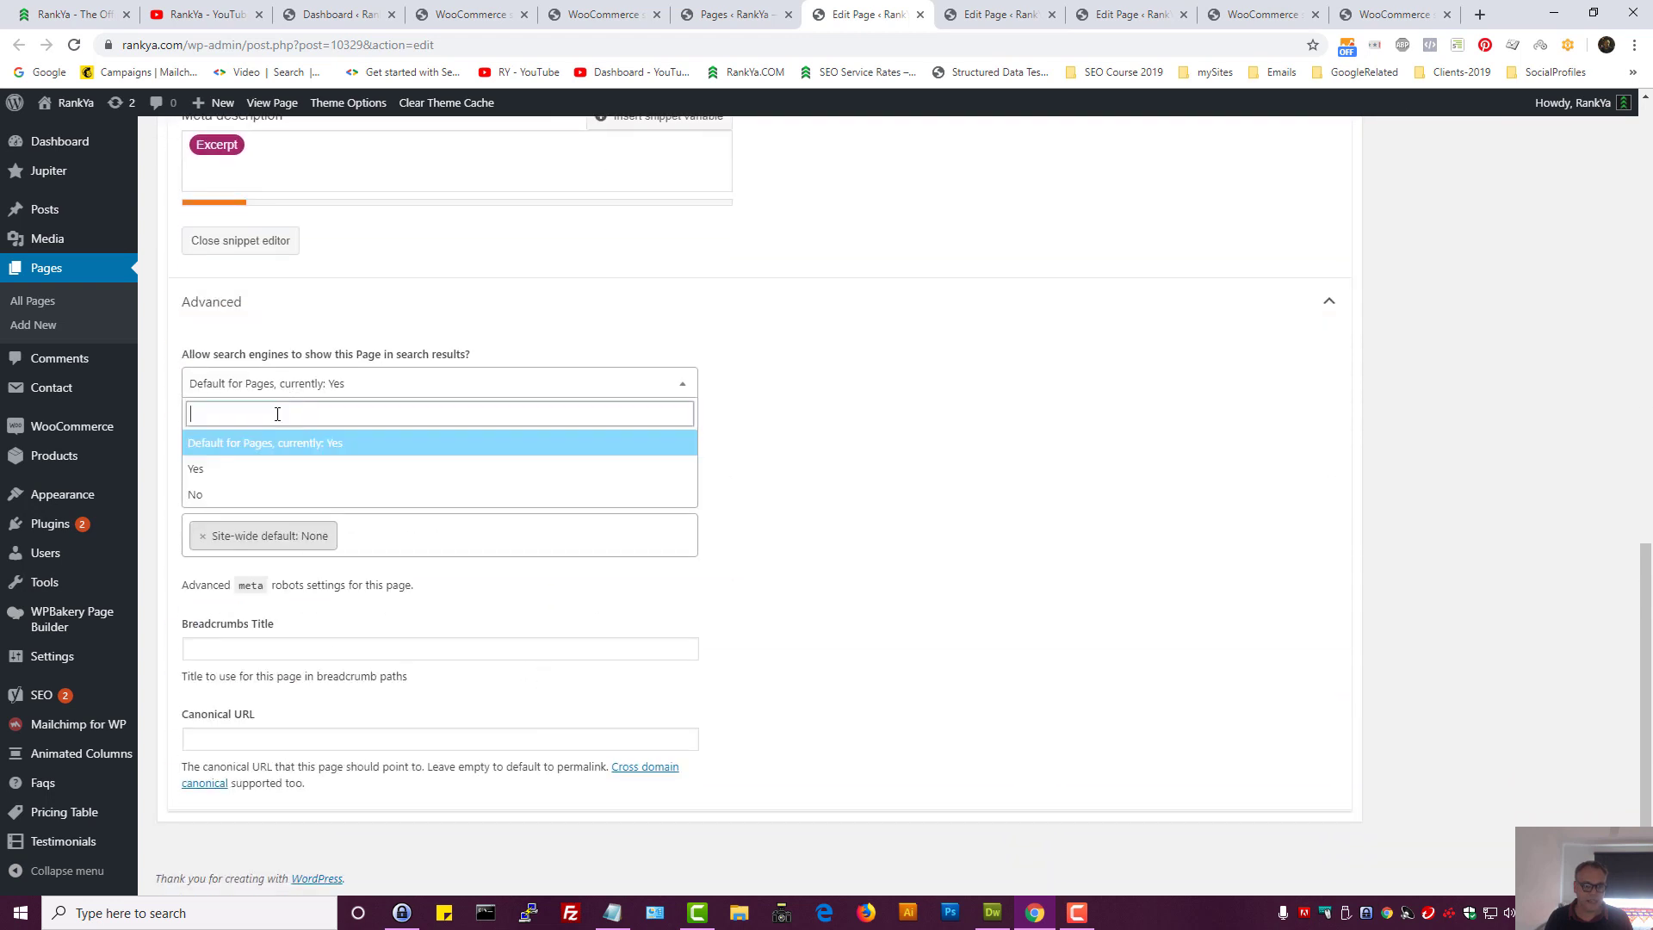
pyautogui.click(254, 493)
pyautogui.click(246, 464)
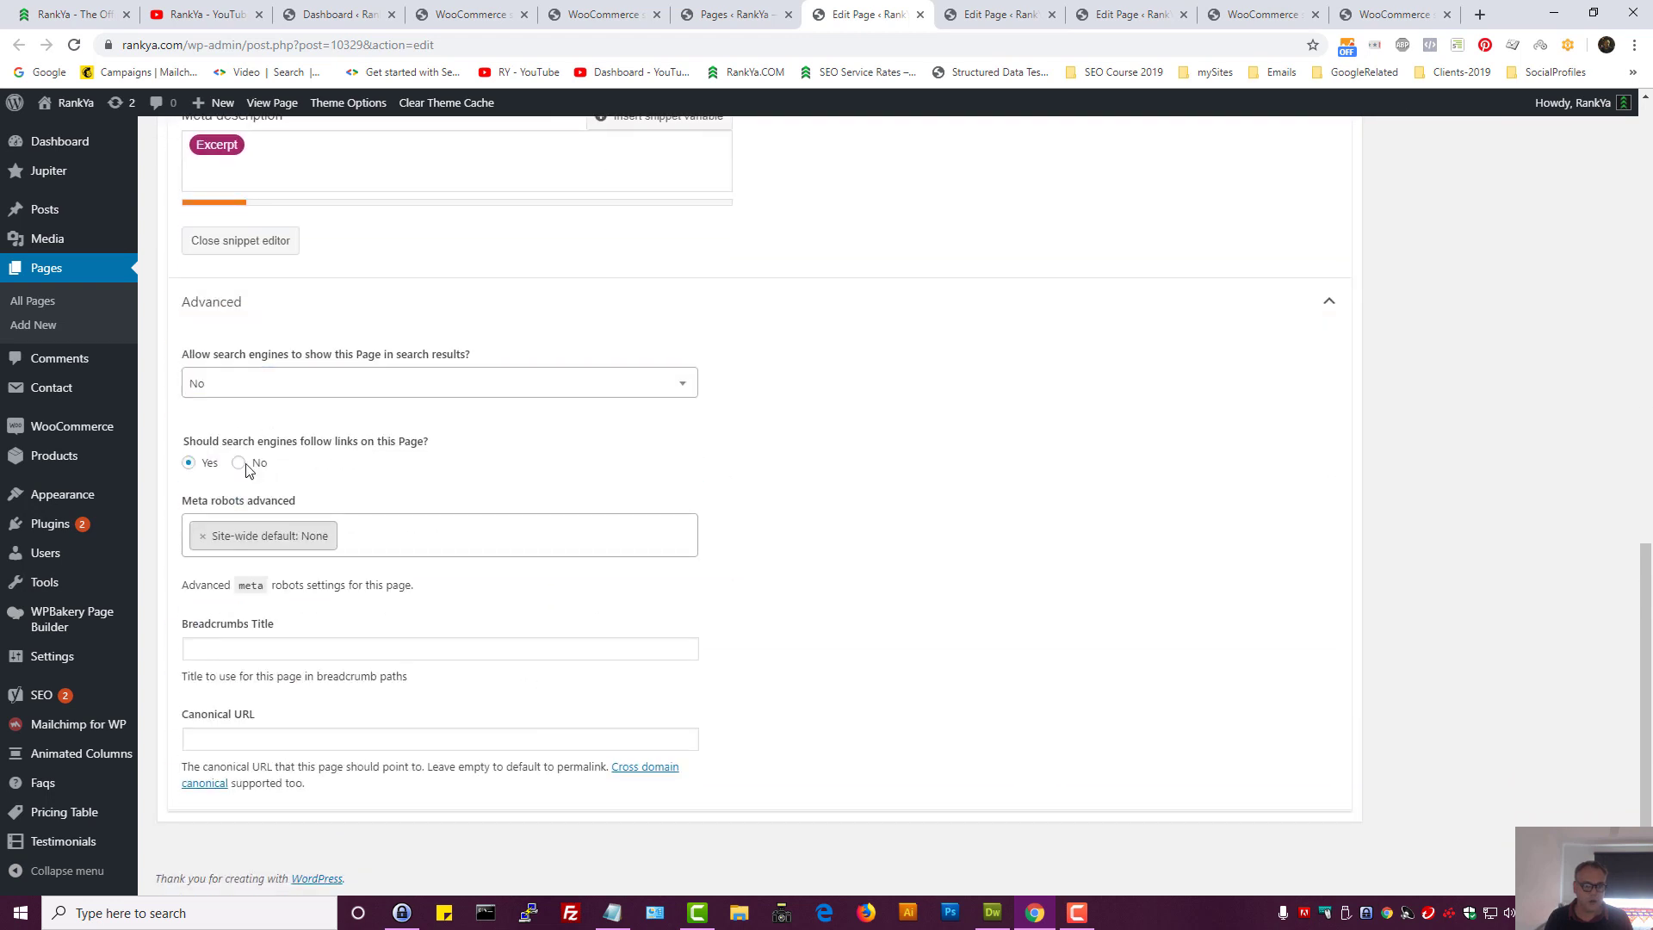
pyautogui.tripleClick(330, 442)
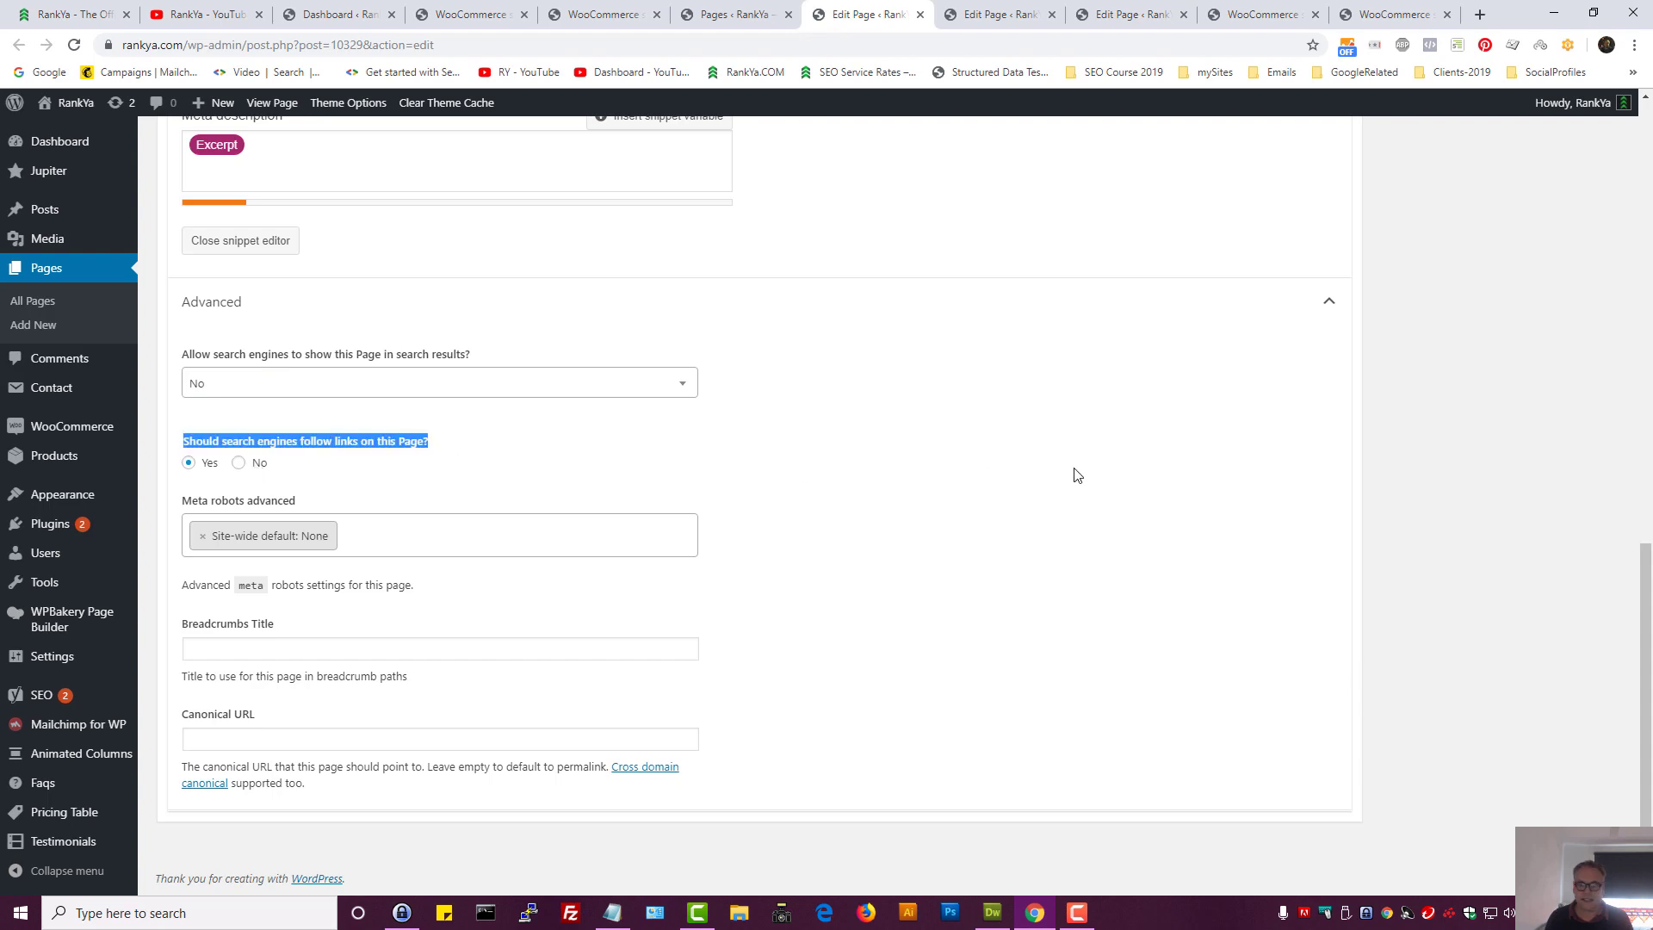
pyautogui.scroll(12, 1063, 517)
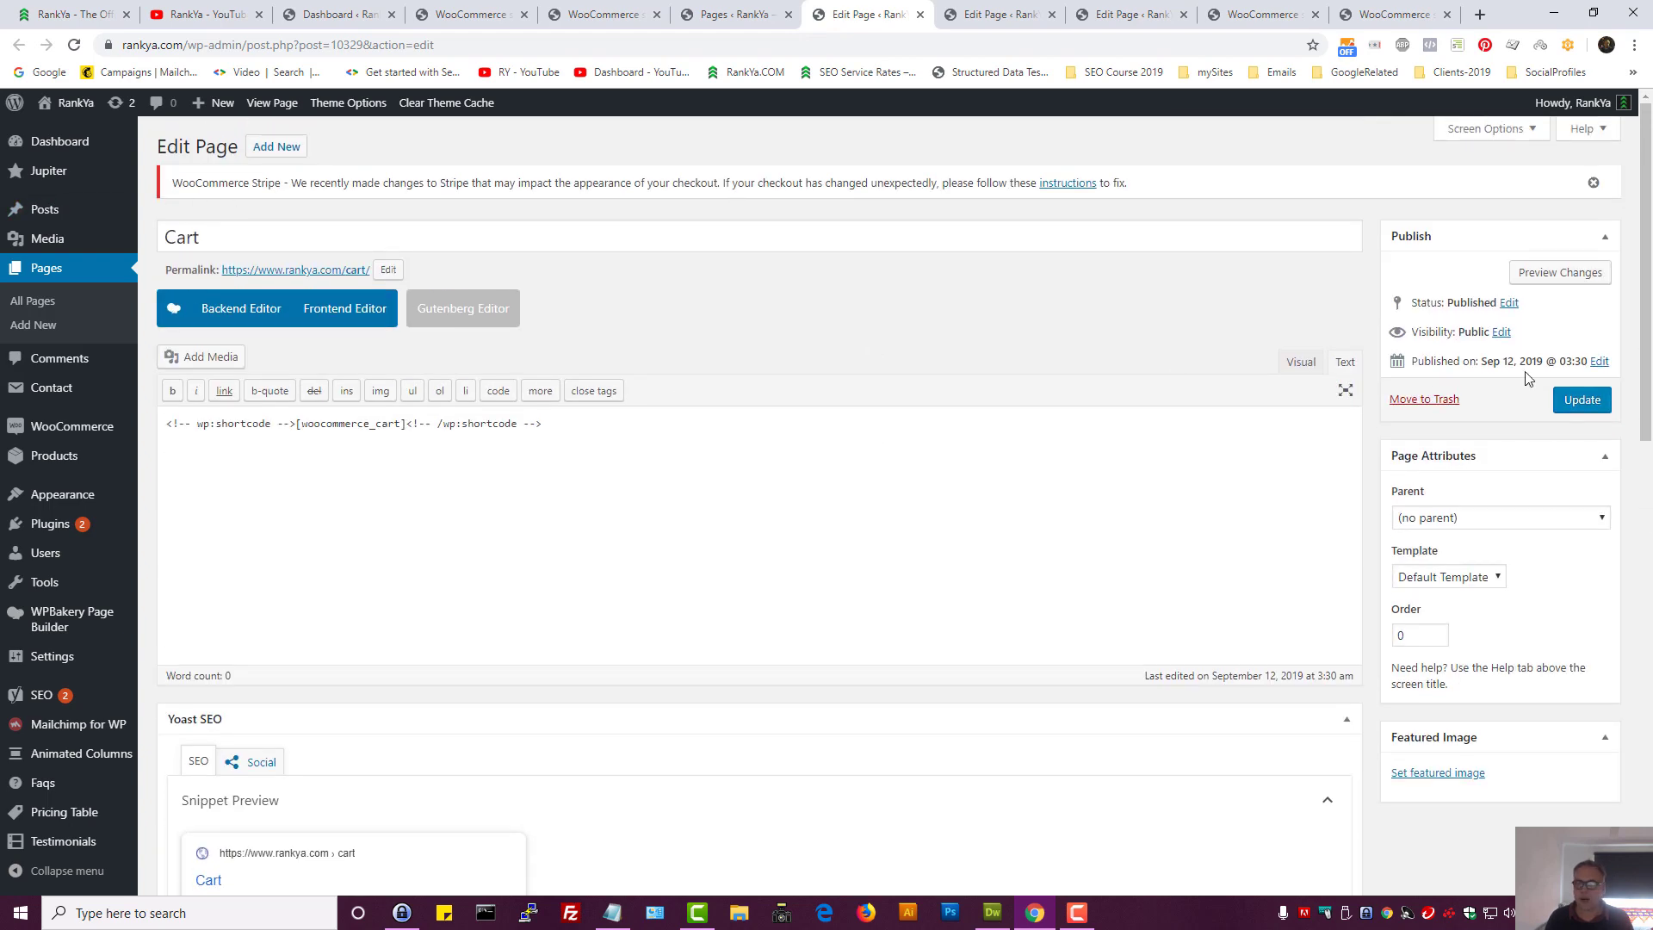
pyautogui.click(1583, 399)
# Disallow search engines from showing the Checkout page in results through its advanced Yoast SEO settings, and update the page
pyautogui.click(981, 15)
pyautogui.scroll(-3, 805, 594)
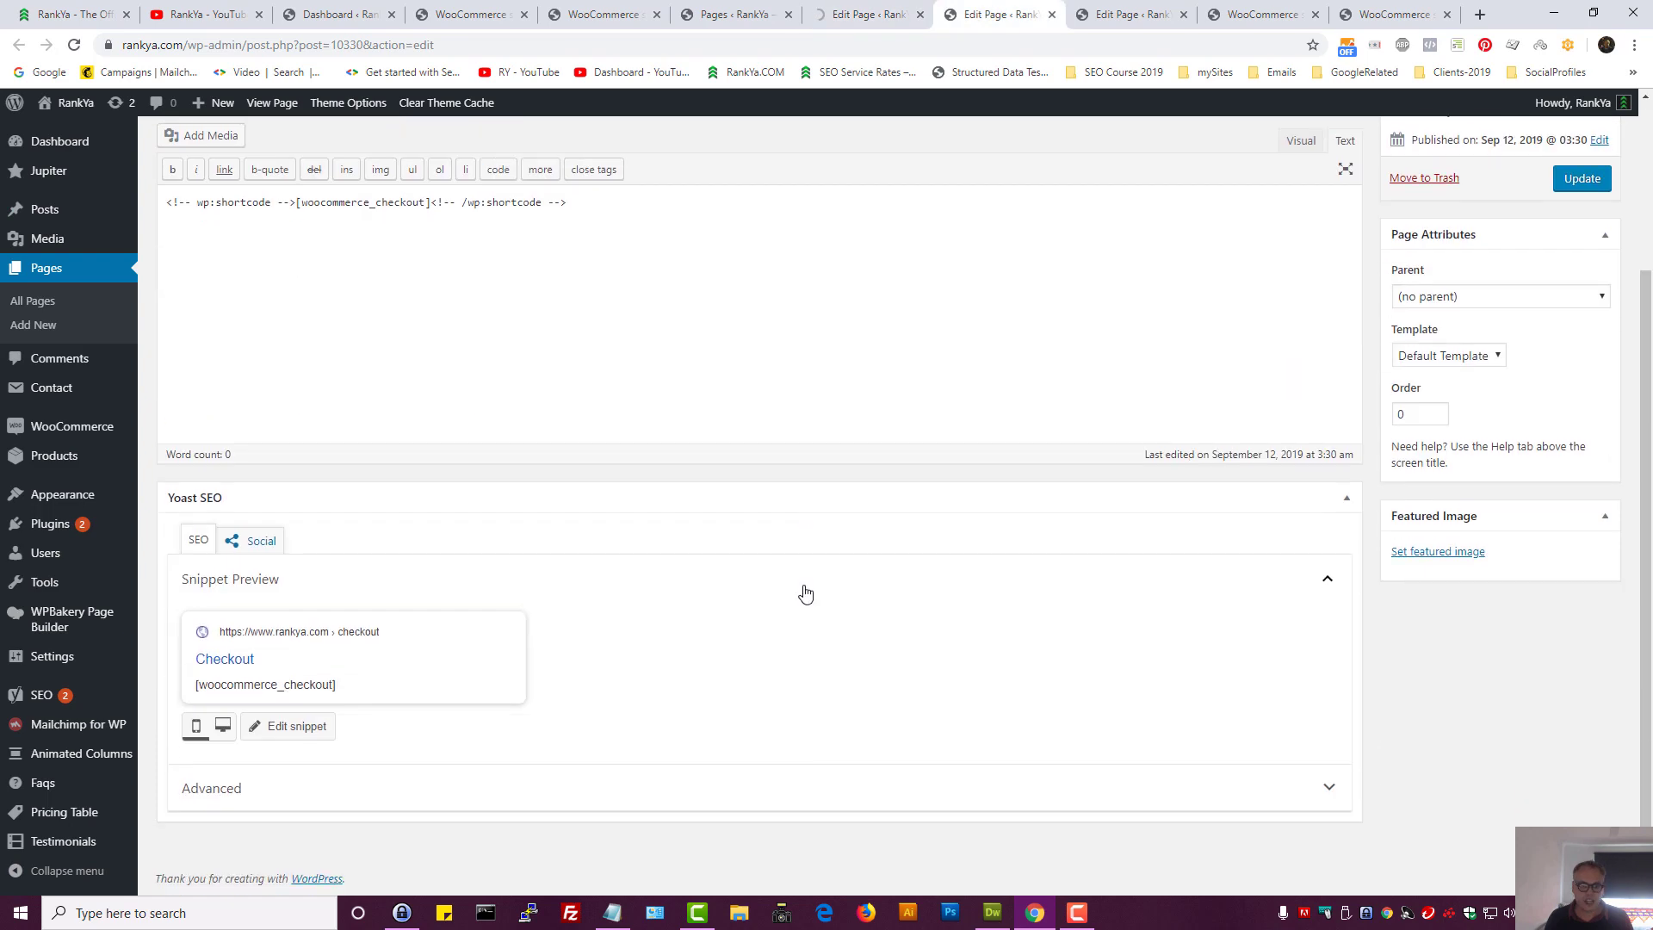
pyautogui.click(247, 788)
pyautogui.scroll(-5, 539, 774)
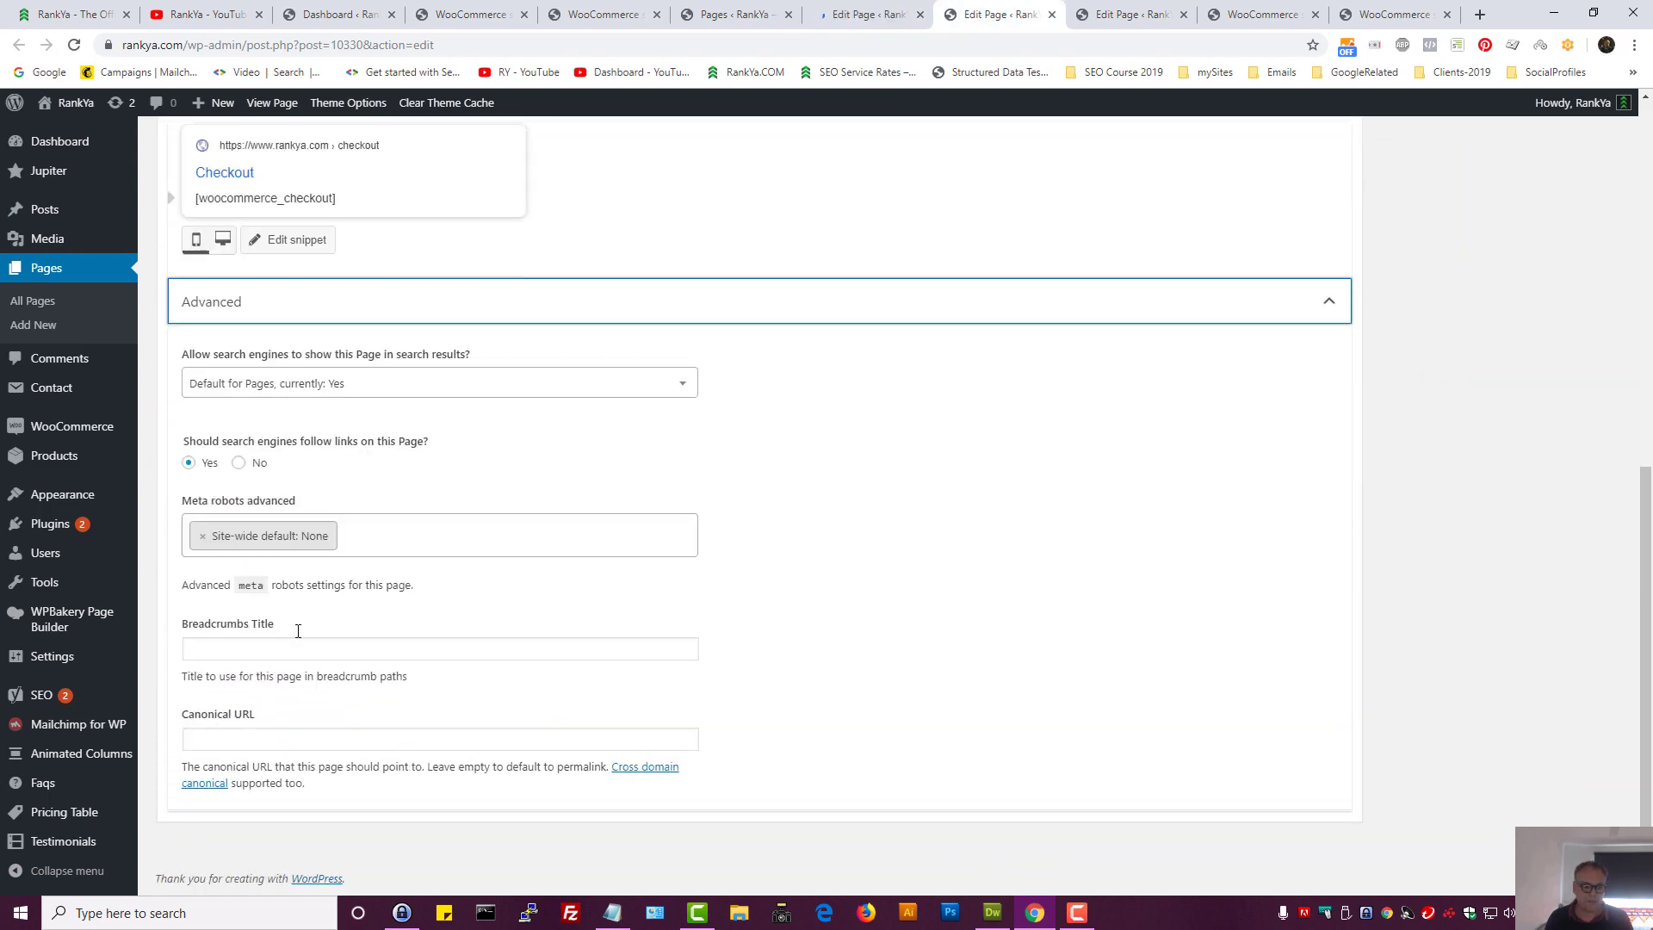
pyautogui.click(287, 387)
pyautogui.click(236, 491)
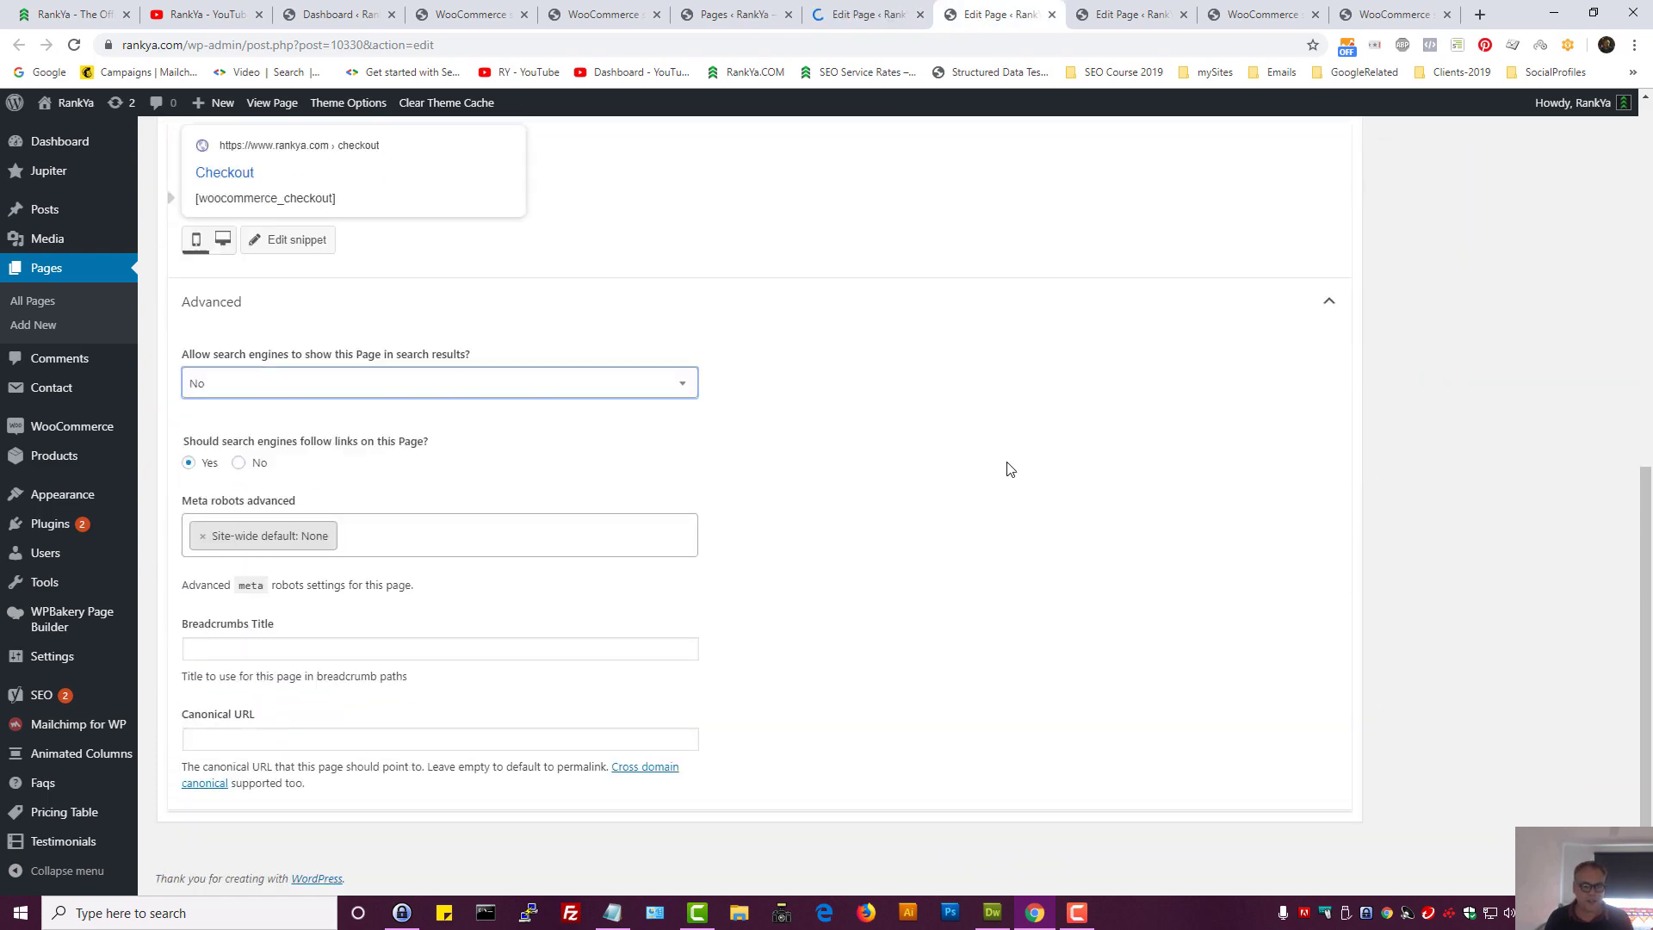
pyautogui.scroll(10, 1175, 580)
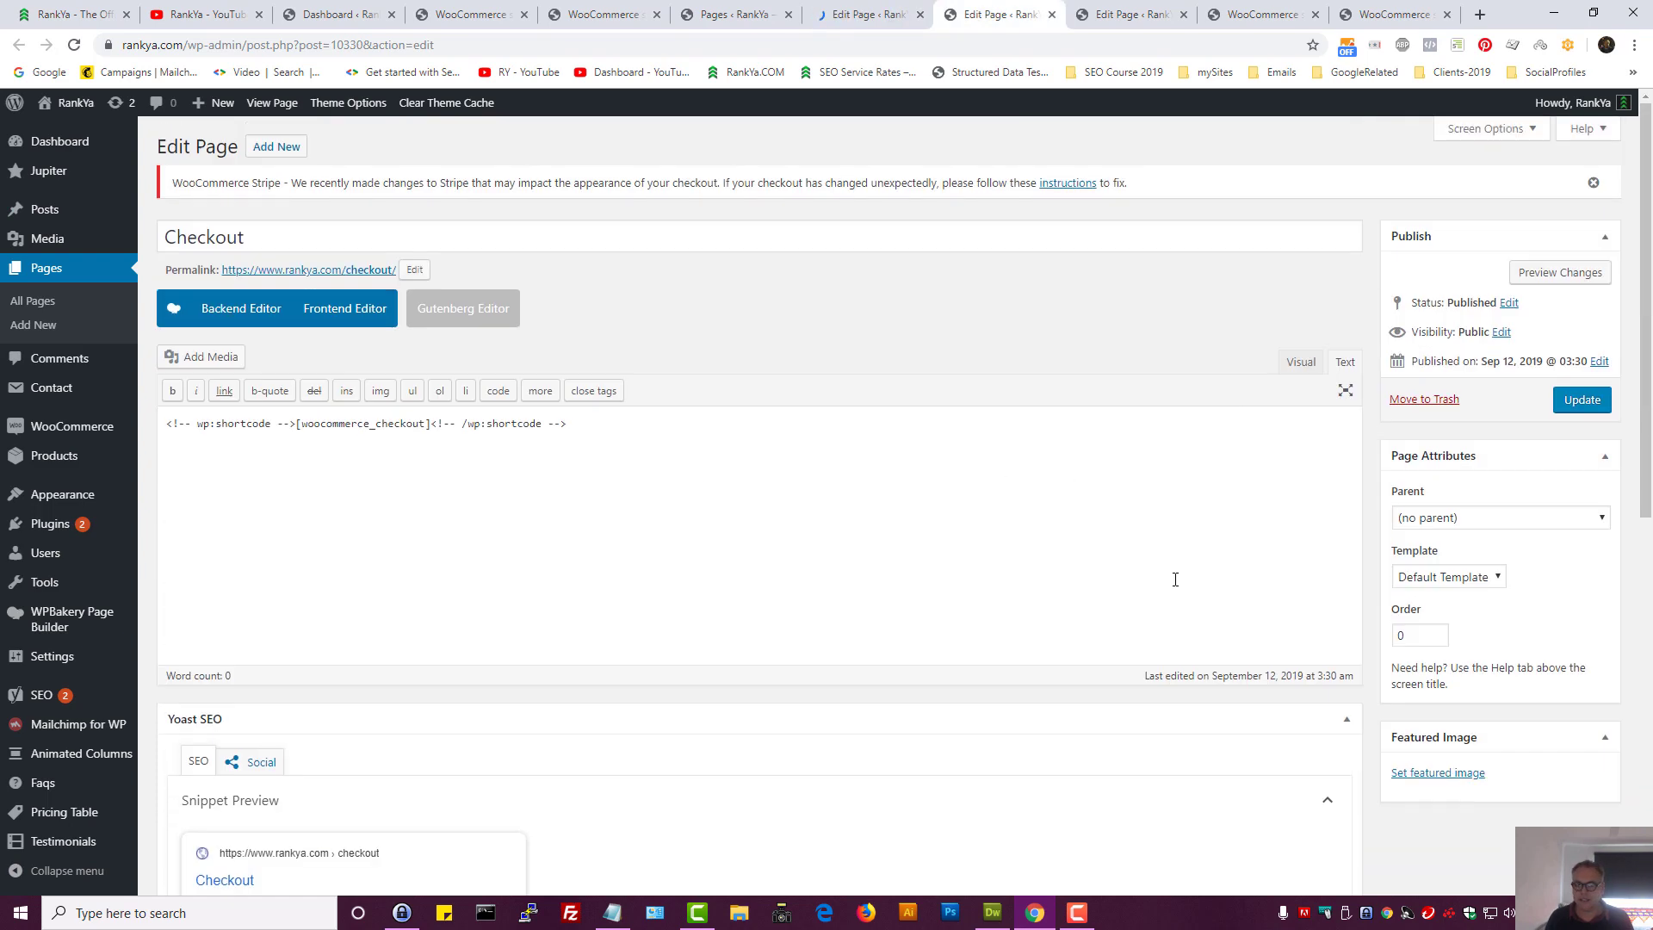
pyautogui.click(1588, 399)
# Set the My account page's Yoast SEO option for showing the page in search results to No
pyautogui.hotkey('ctrl', 'Tab')
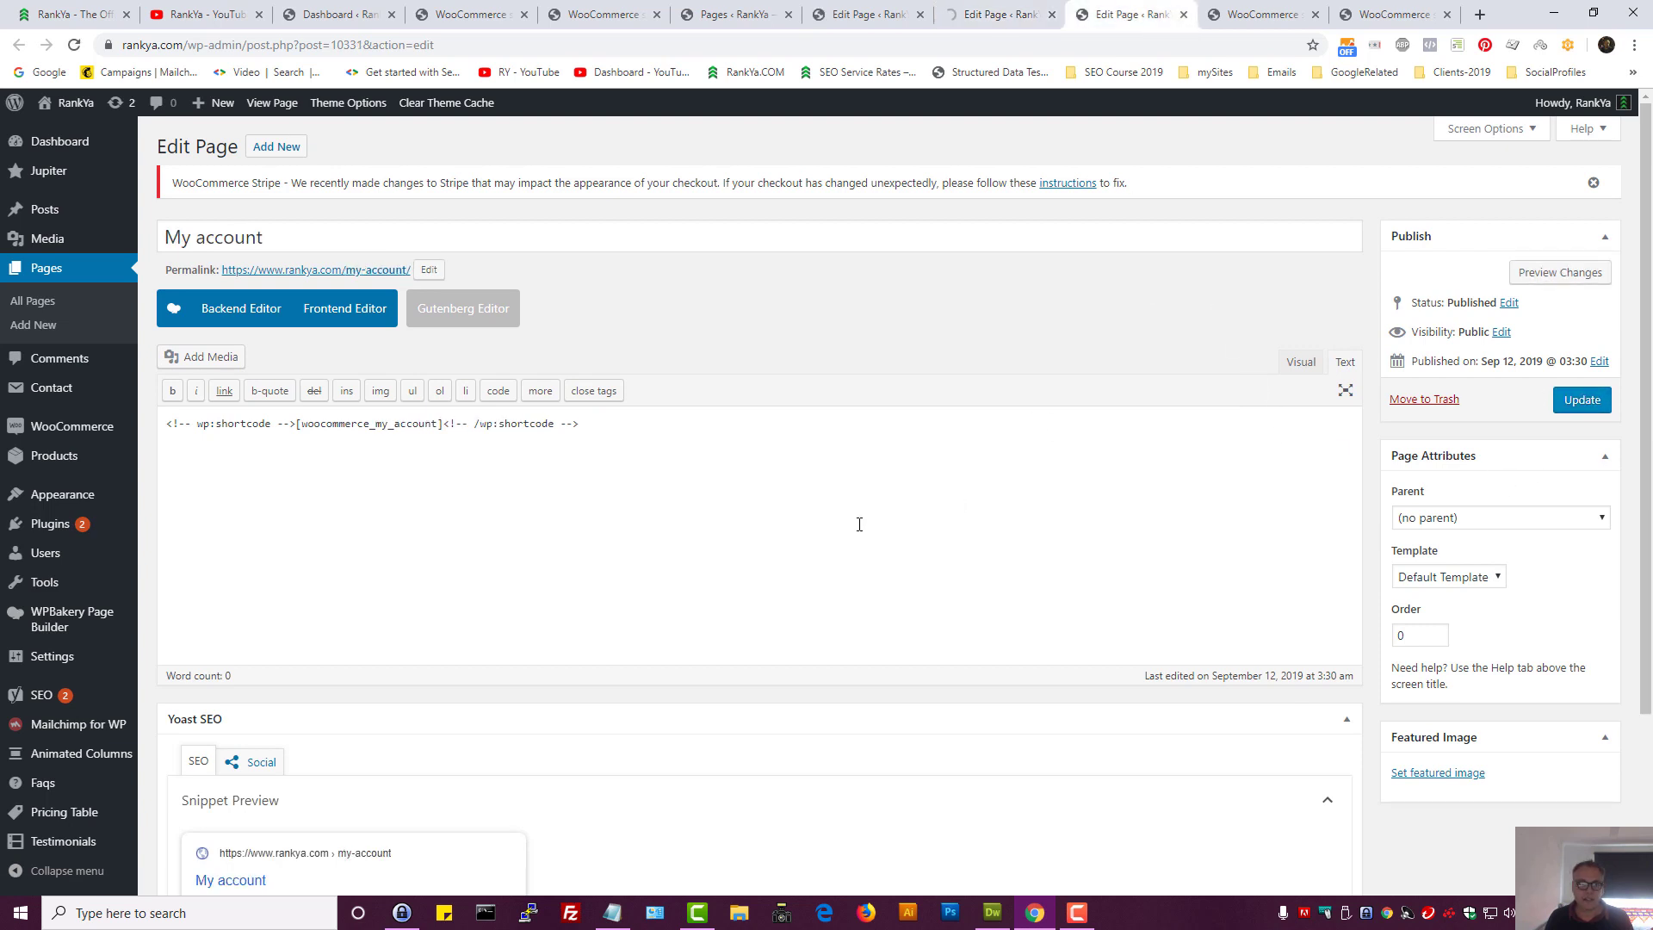
pyautogui.scroll(-3, 795, 520)
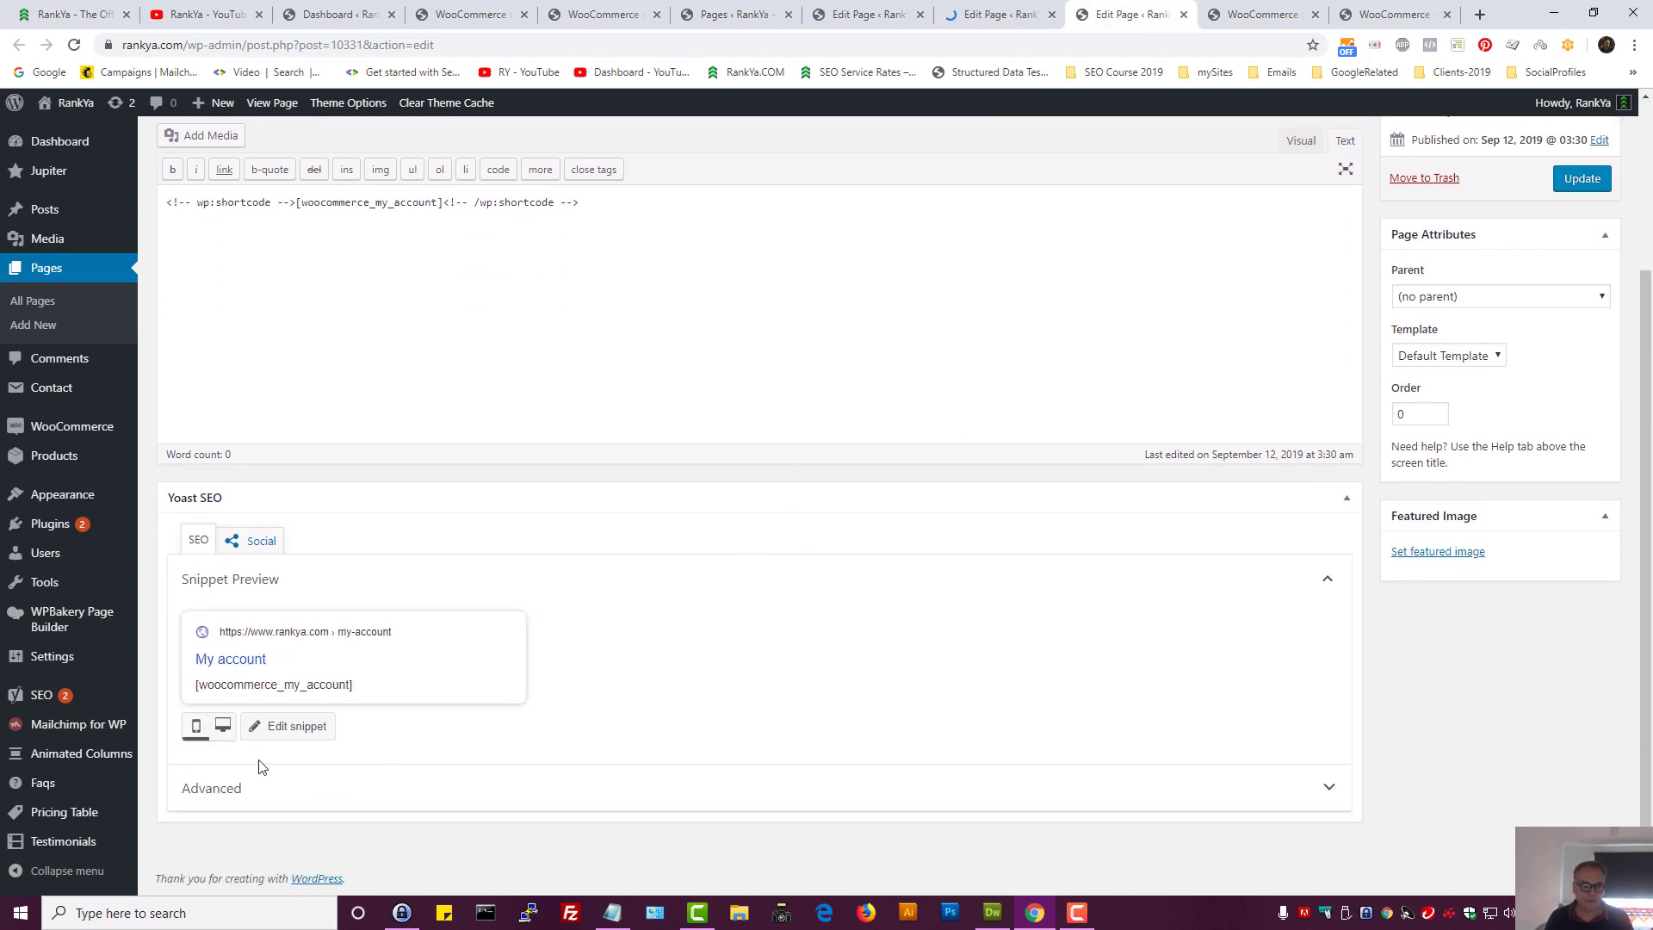
pyautogui.click(249, 788)
pyautogui.scroll(-6, 520, 792)
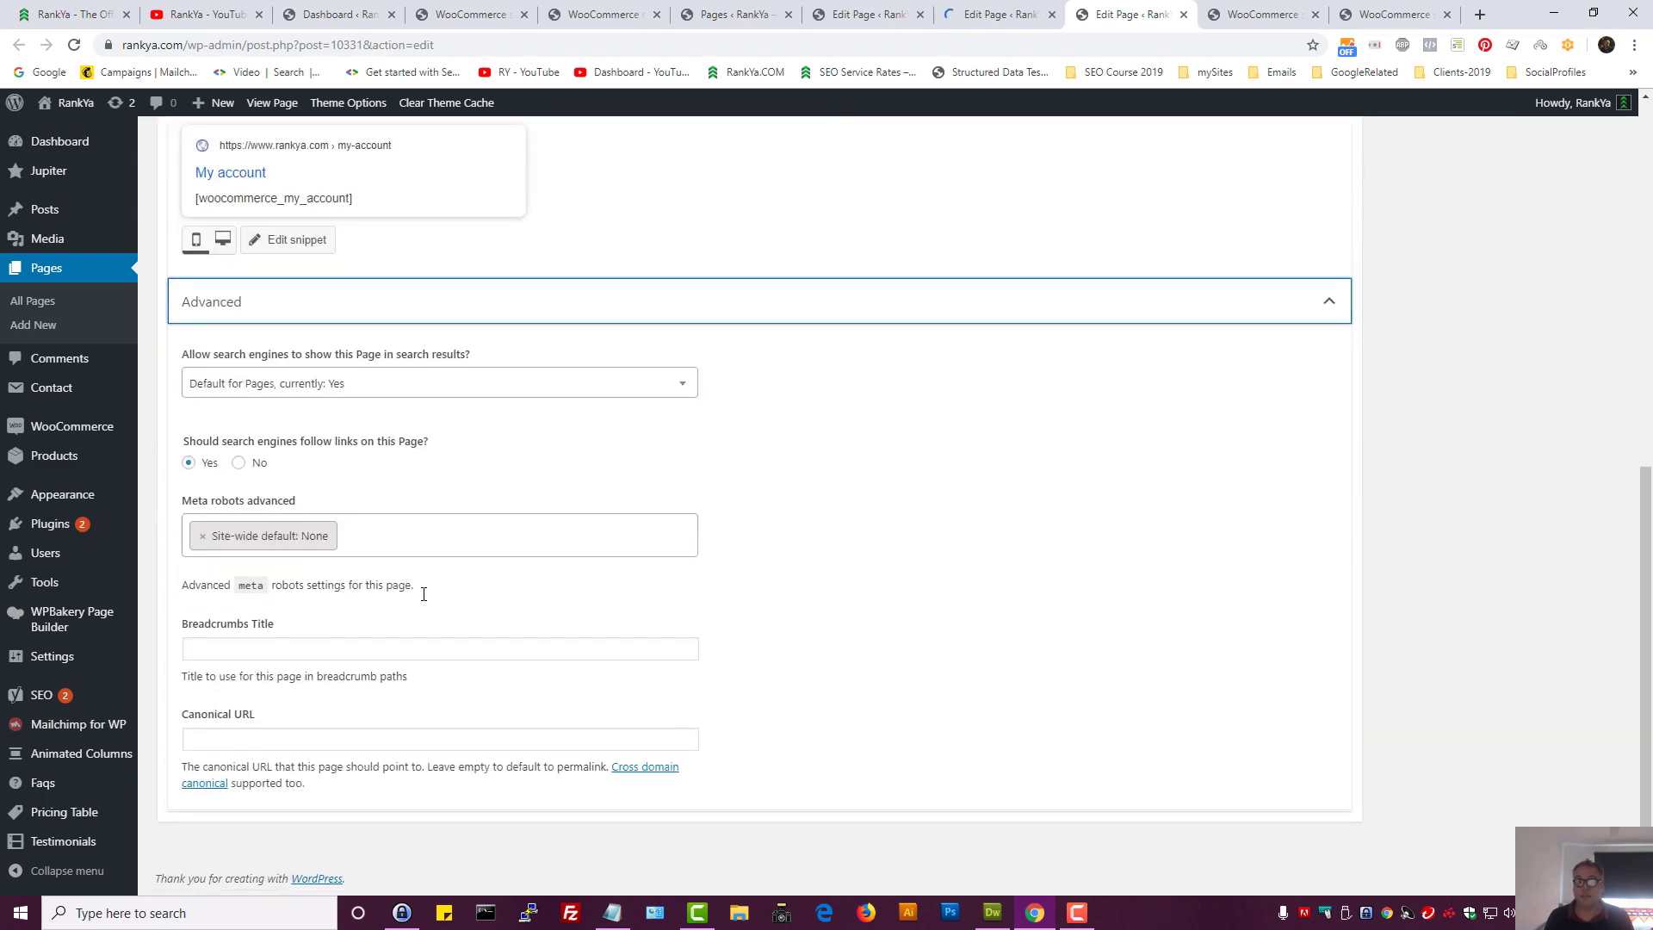
pyautogui.click(332, 393)
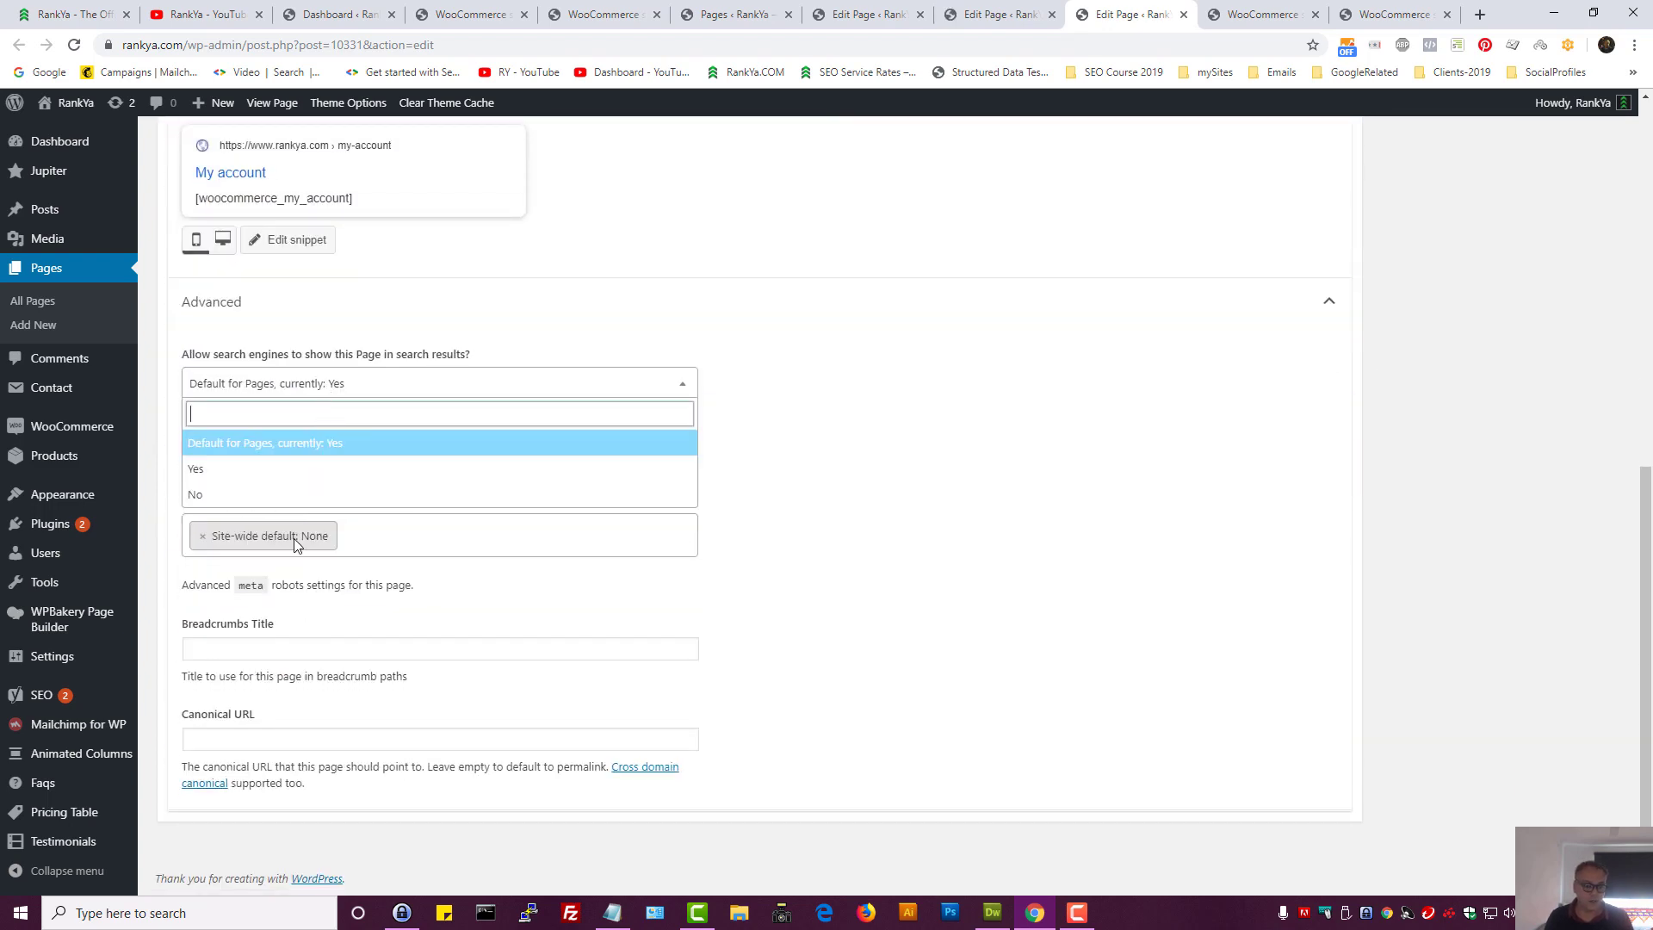
pyautogui.click(238, 495)
pyautogui.scroll(10, 1023, 576)
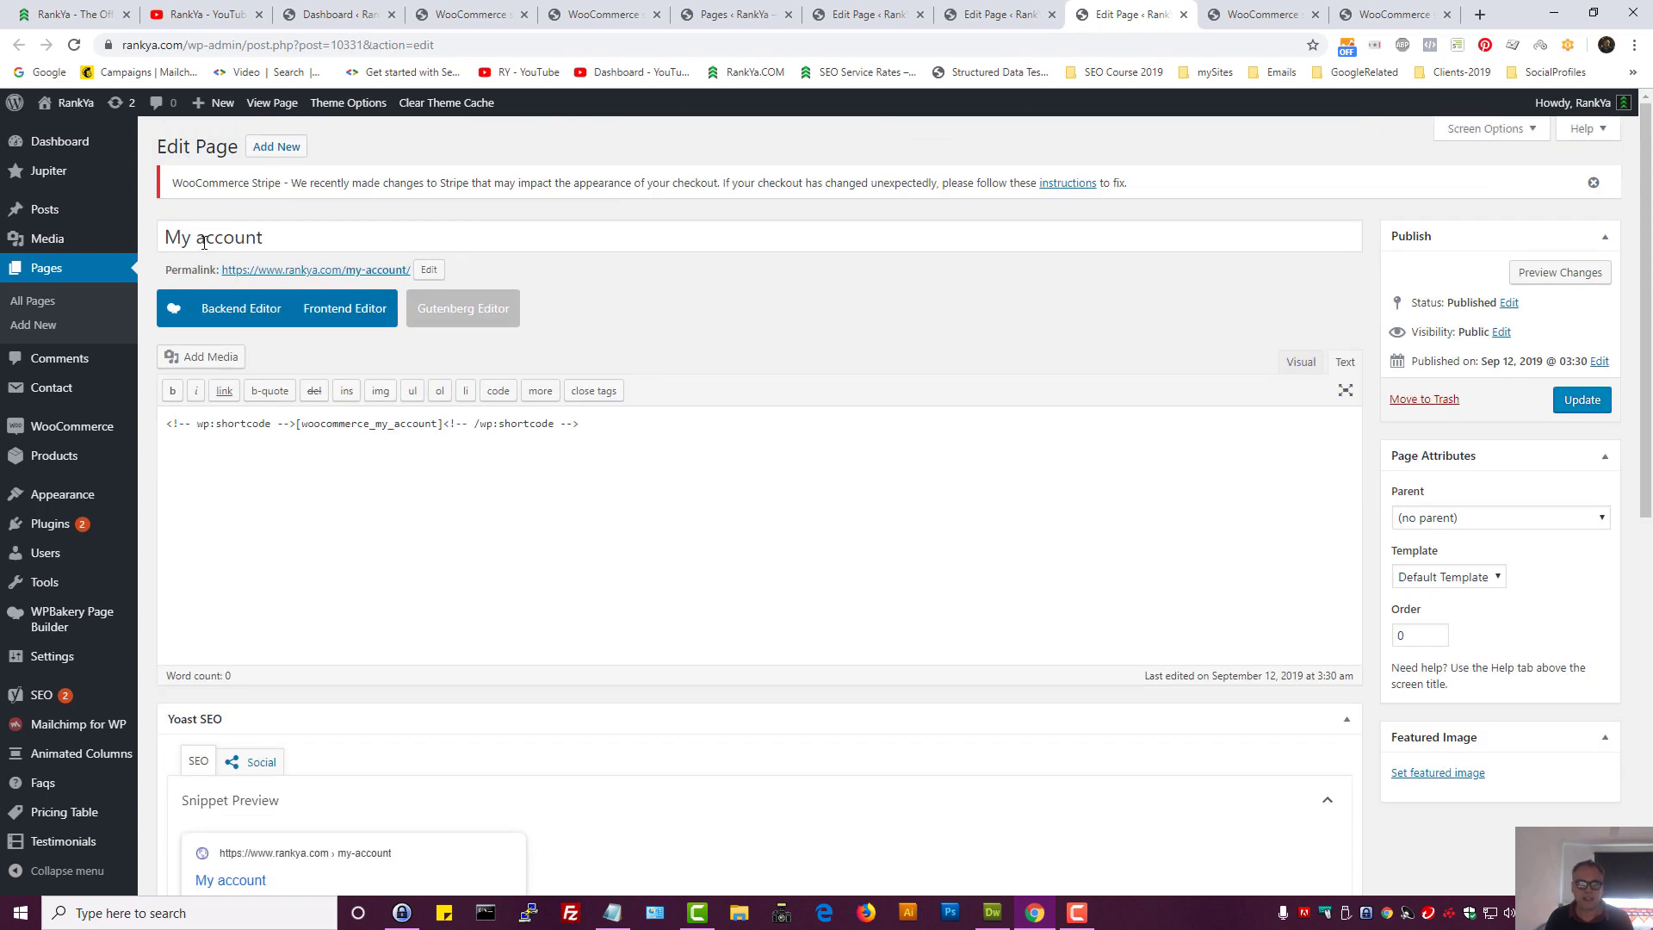
# Capitalize the page title to read "My Account" and update the page
pyautogui.moveTo(204, 242); pyautogui.dragTo(203, 242)
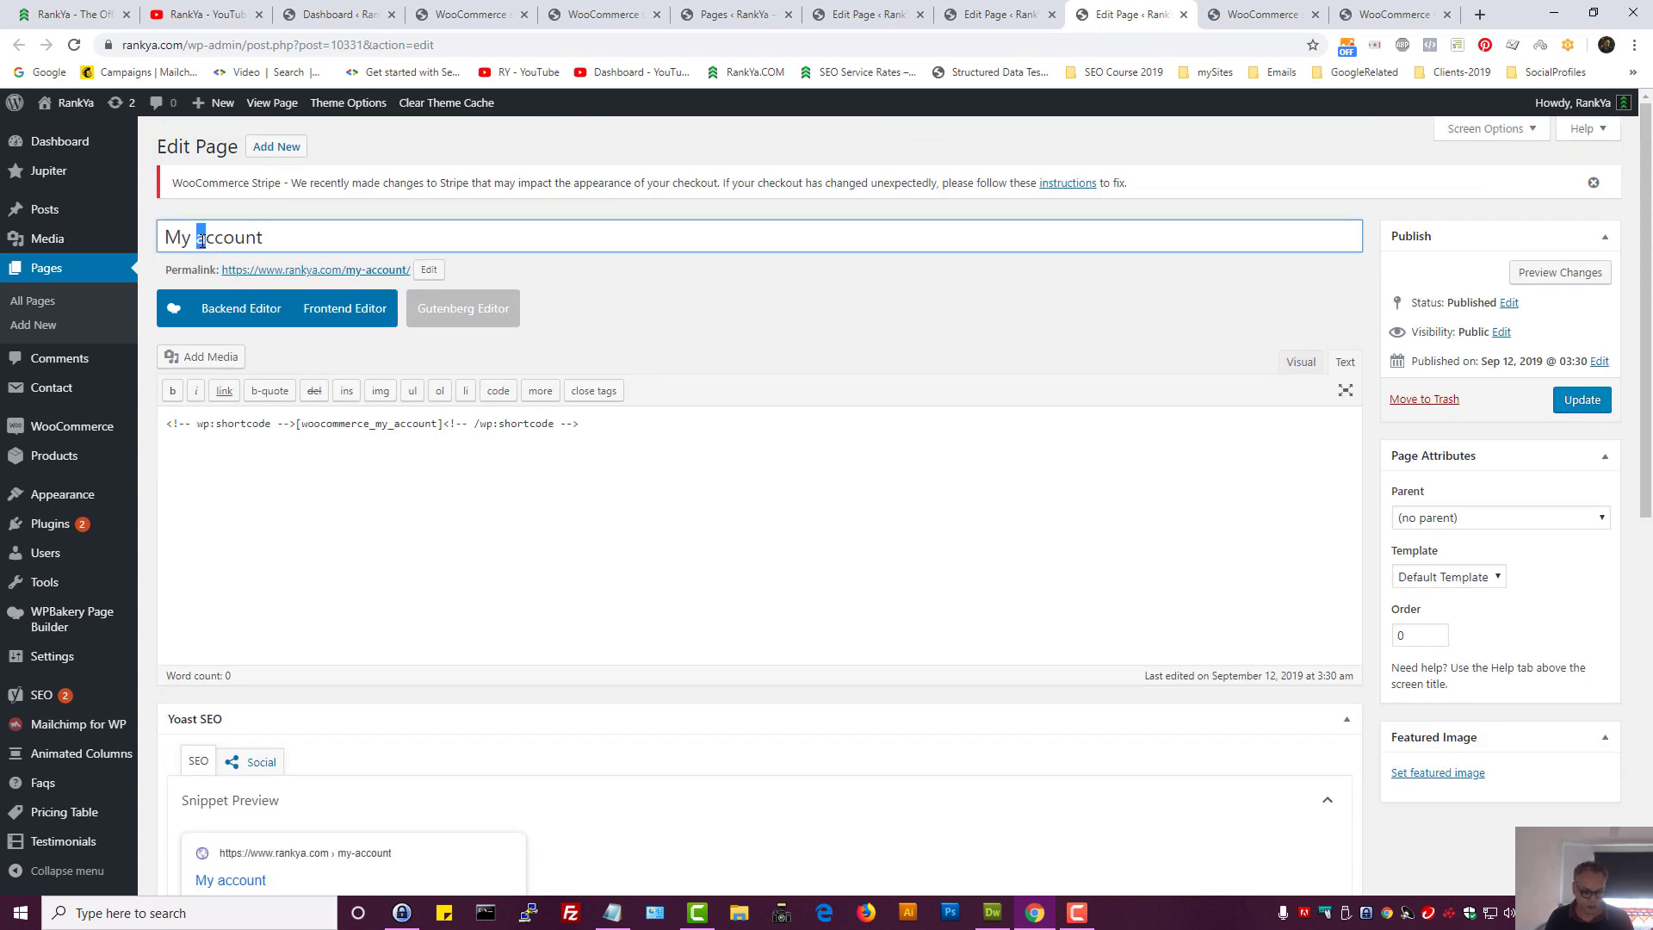
pyautogui.write('A')
pyautogui.click(1583, 402)
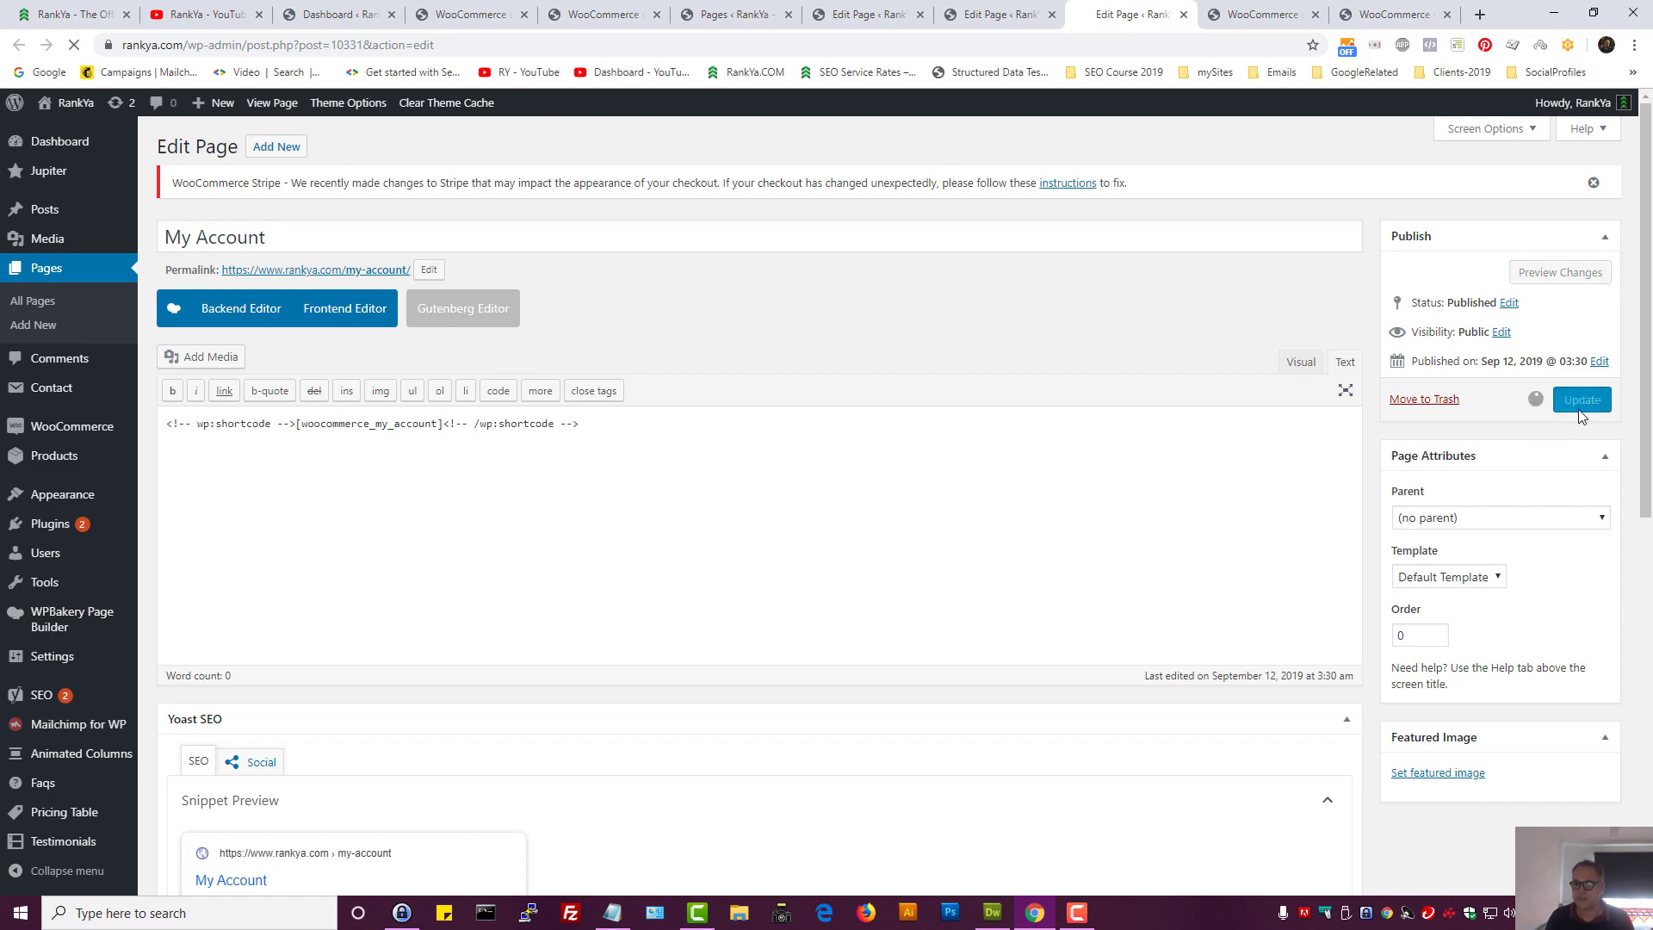
pyautogui.scroll(-4, 878, 657)
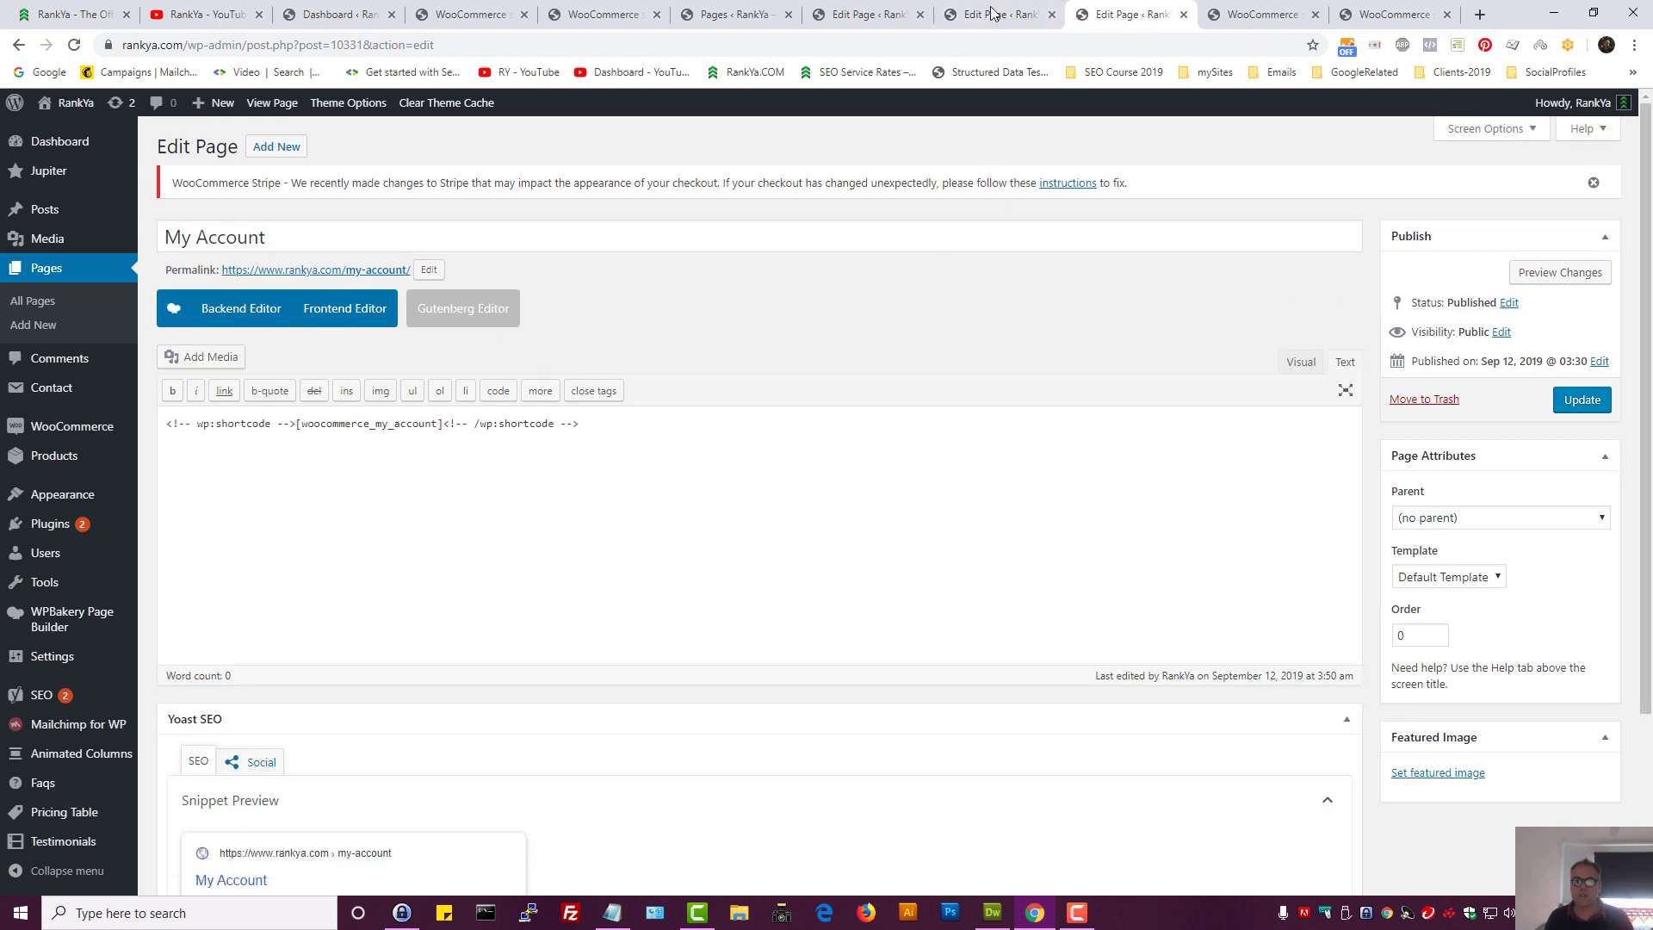
# Close the editing tabs of the Cart, Checkout and My Account pages
pyautogui.click(993, 13)
pyautogui.click(900, 16)
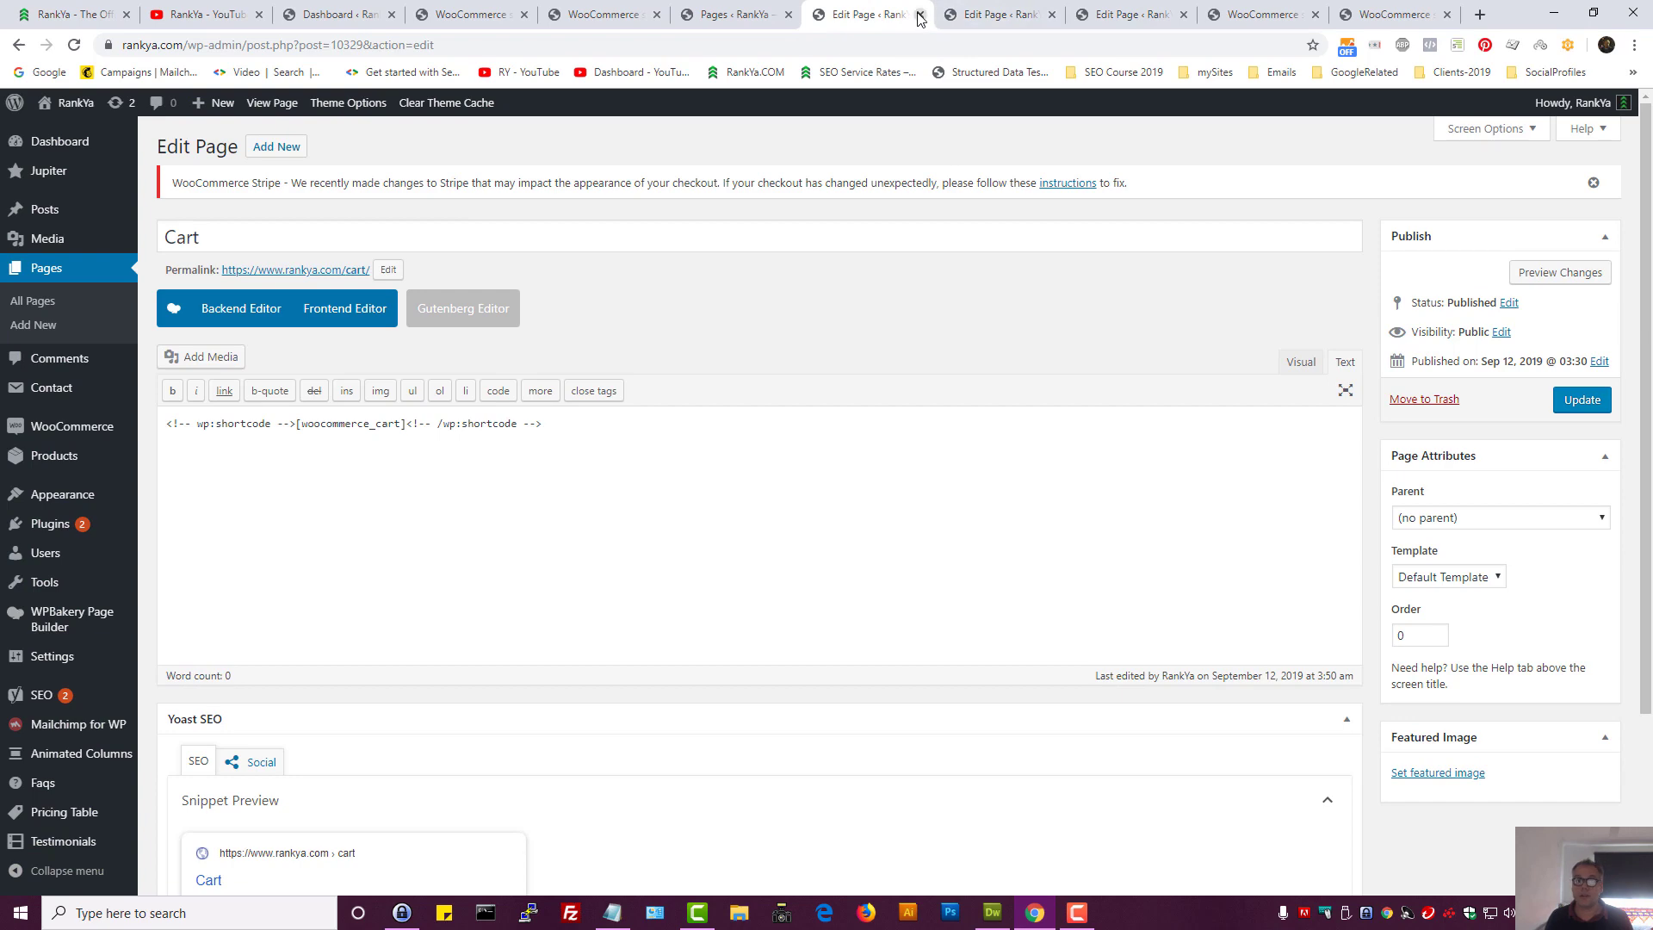
pyautogui.click(920, 16)
pyautogui.click(920, 16)
pyautogui.click(919, 16)
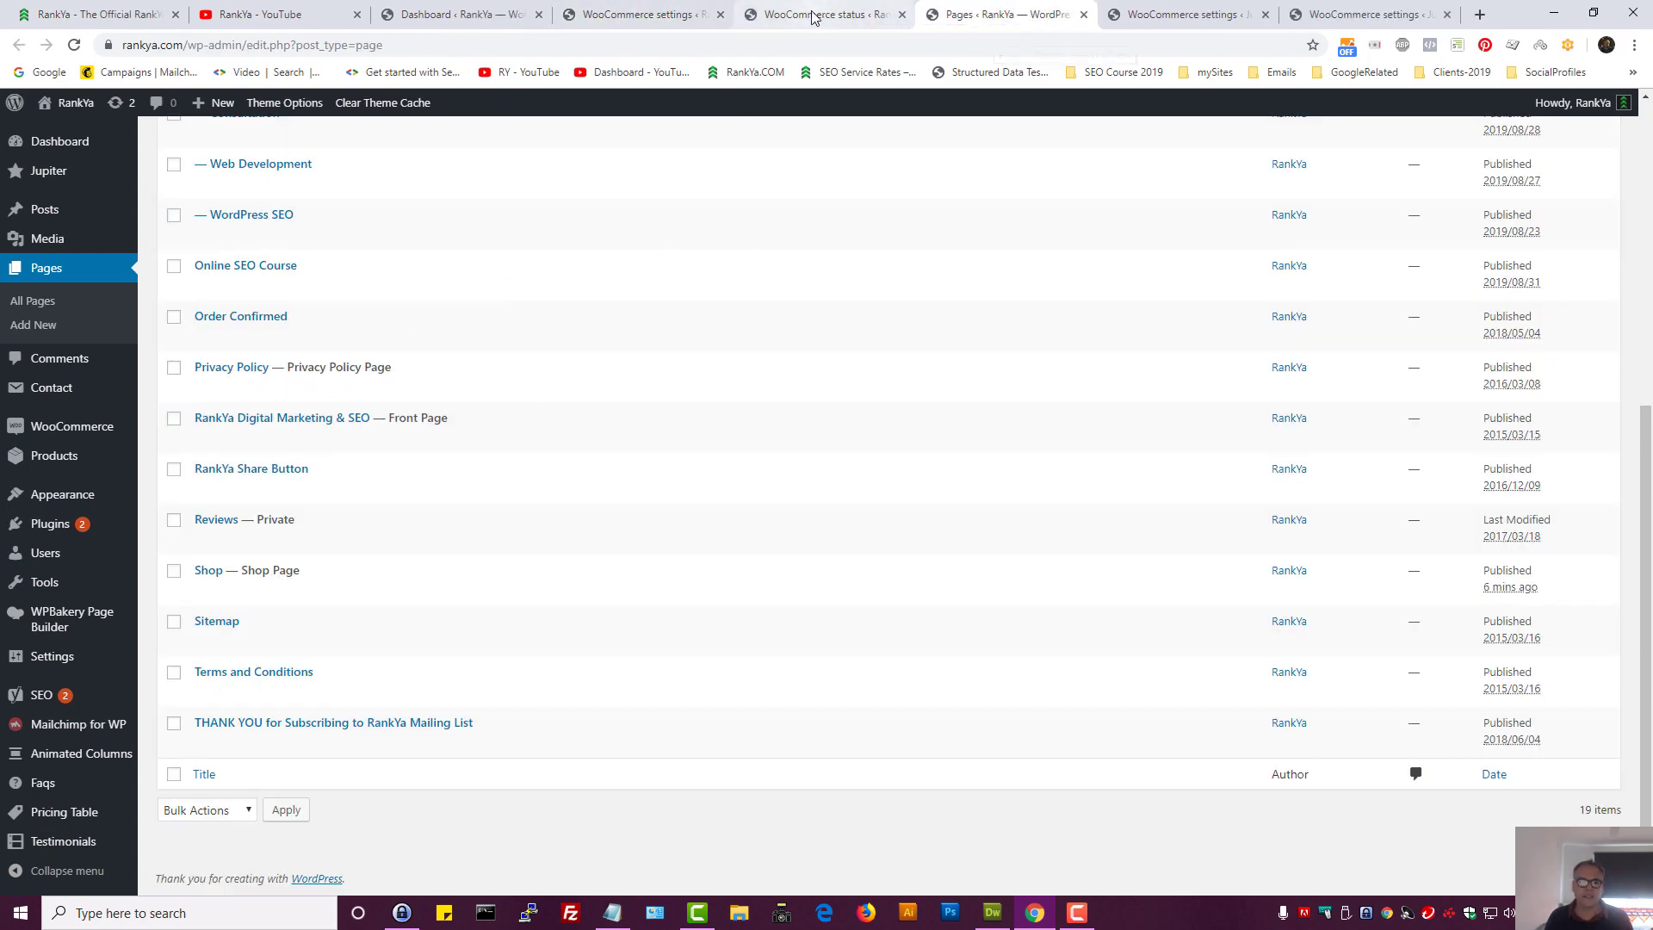
# View the Shop page on the live site from the page list and check its address and content
pyautogui.scroll(6, 757, 456)
pyautogui.scroll(-6, 732, 452)
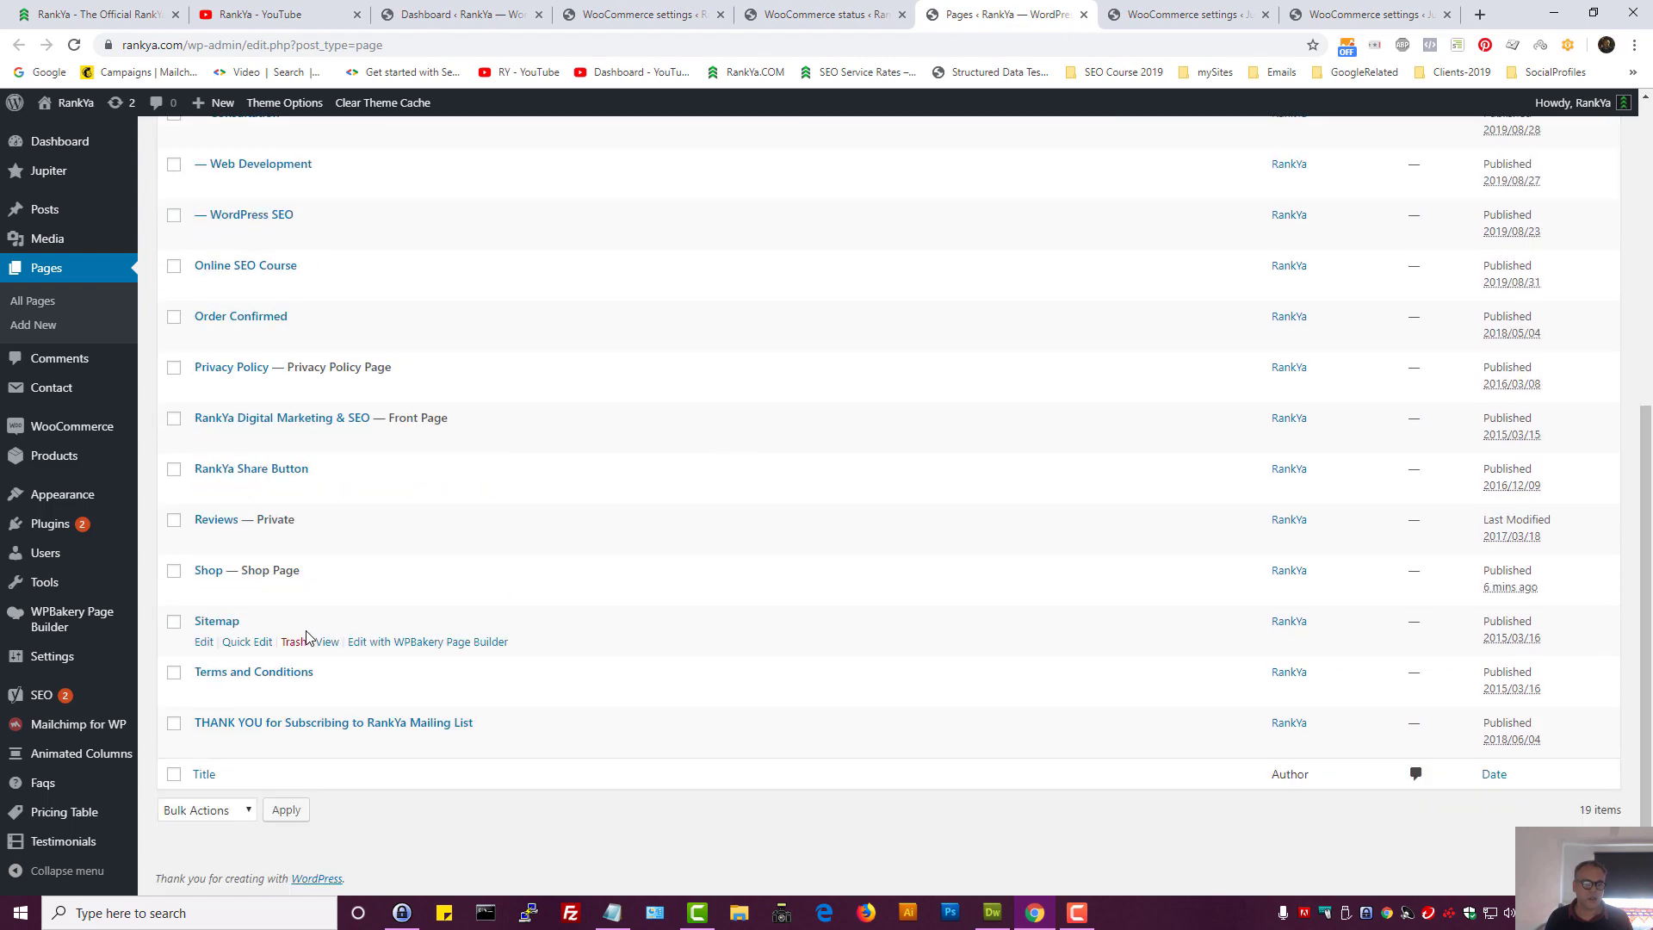
pyautogui.click(327, 591)
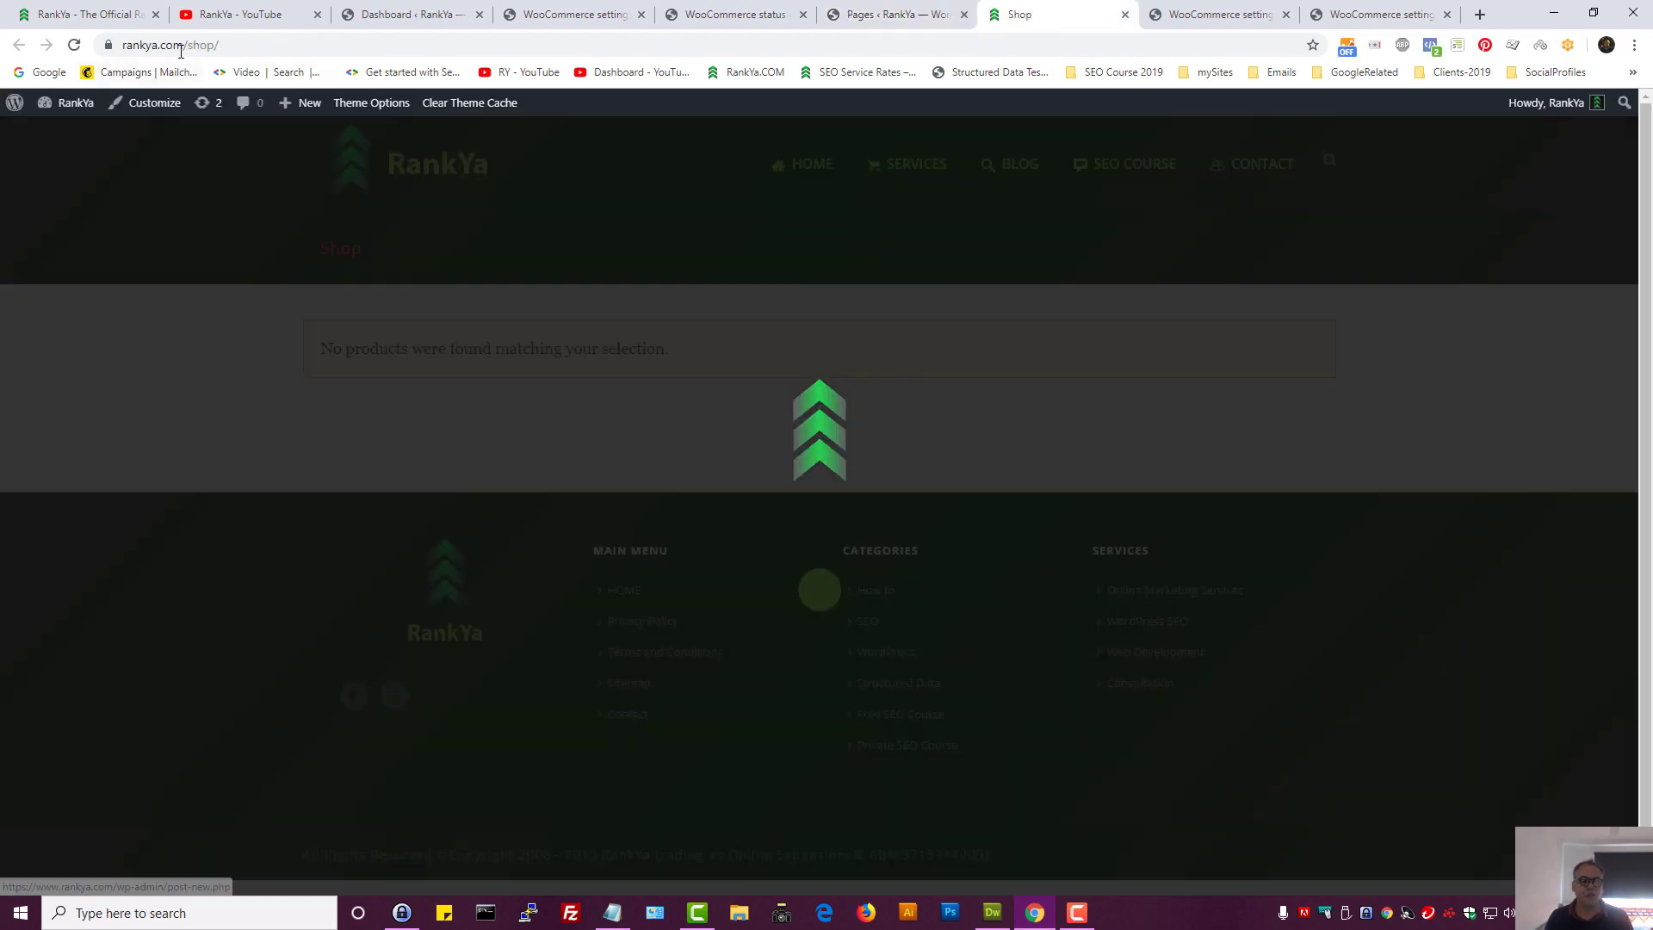
pyautogui.click(180, 49)
pyautogui.tripleClick(430, 349)
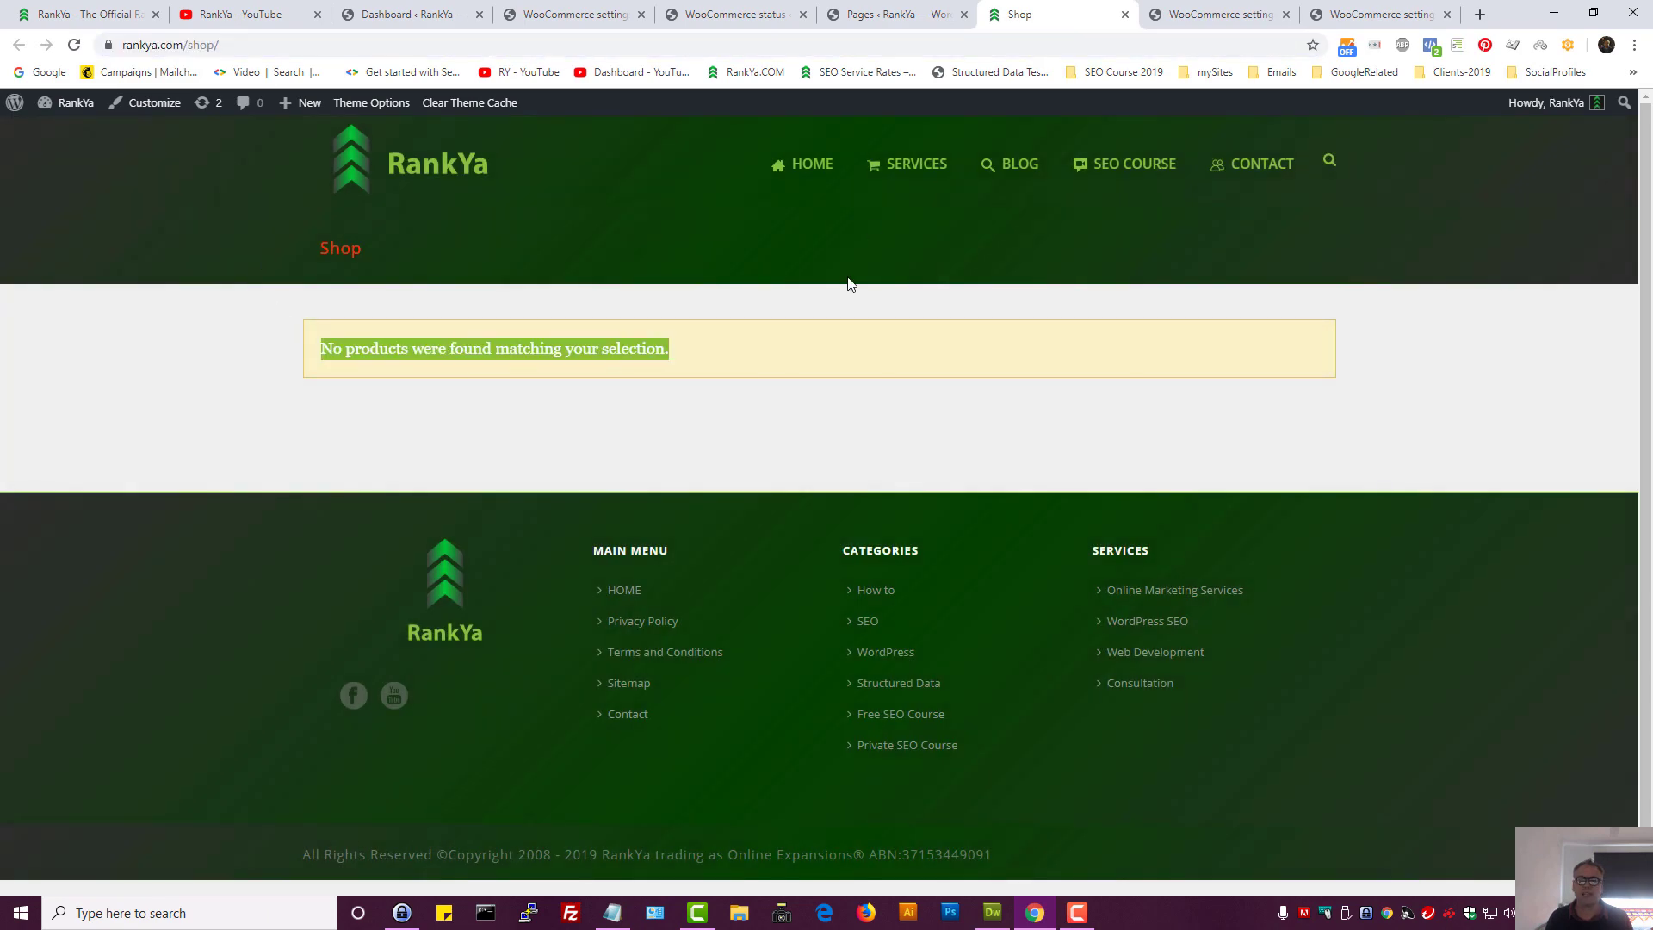
# Close the WooCommerce status tab and the Shop page tab, keeping the page list and settings open
pyautogui.click(891, 10)
pyautogui.click(747, 16)
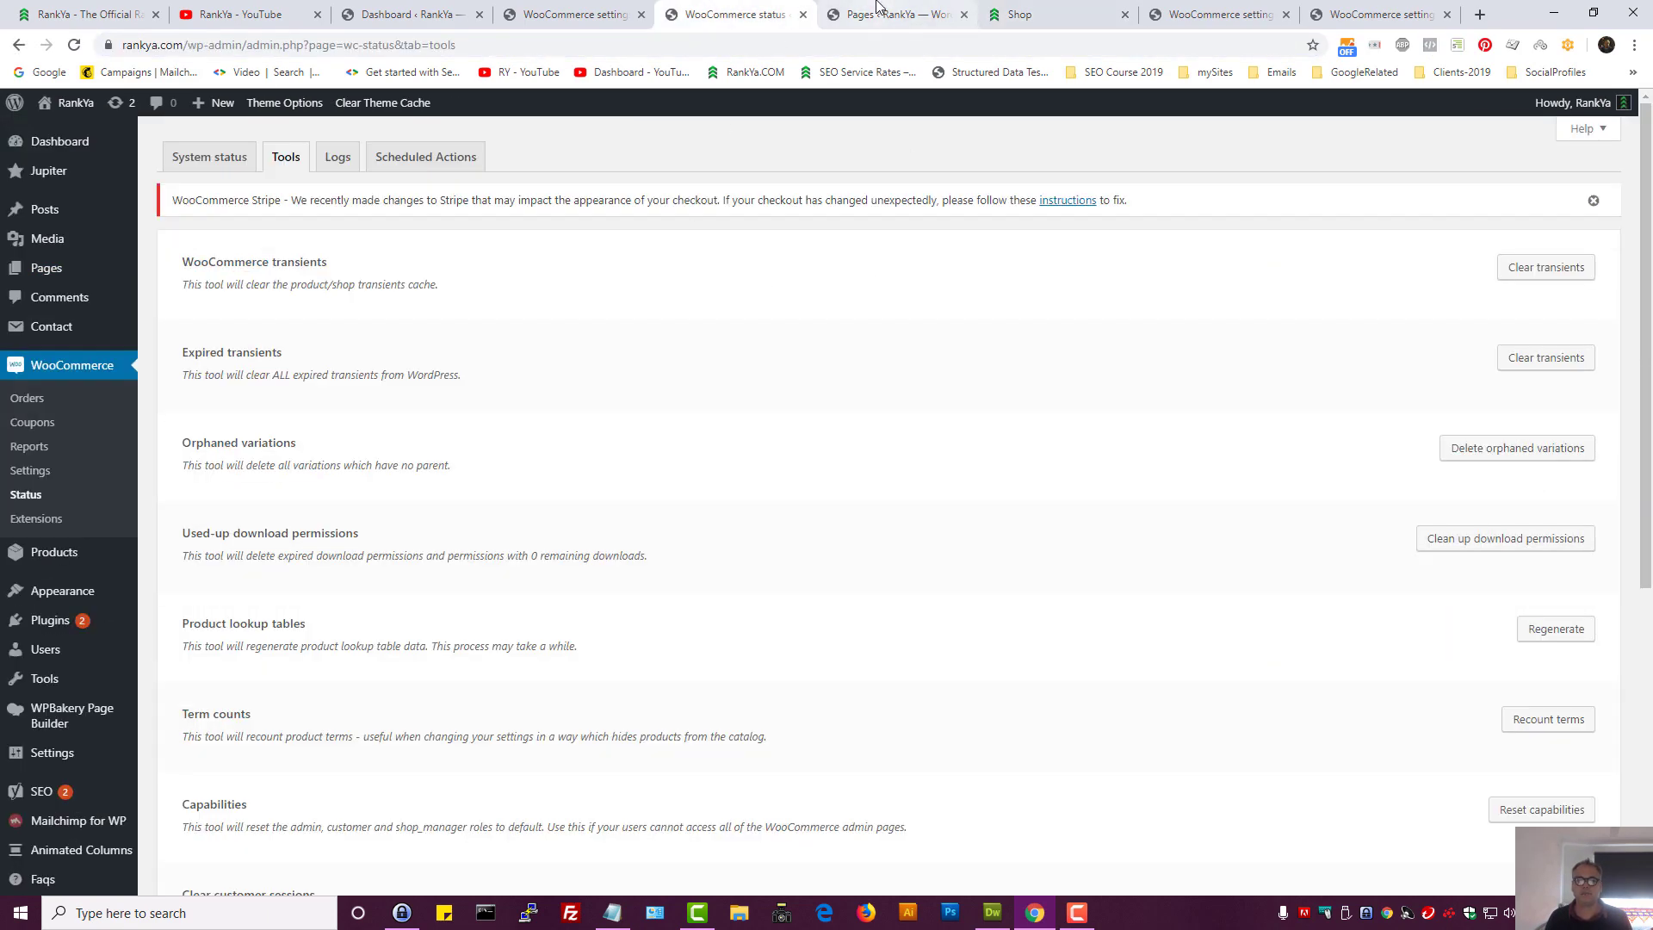
pyautogui.click(585, 14)
pyautogui.click(803, 15)
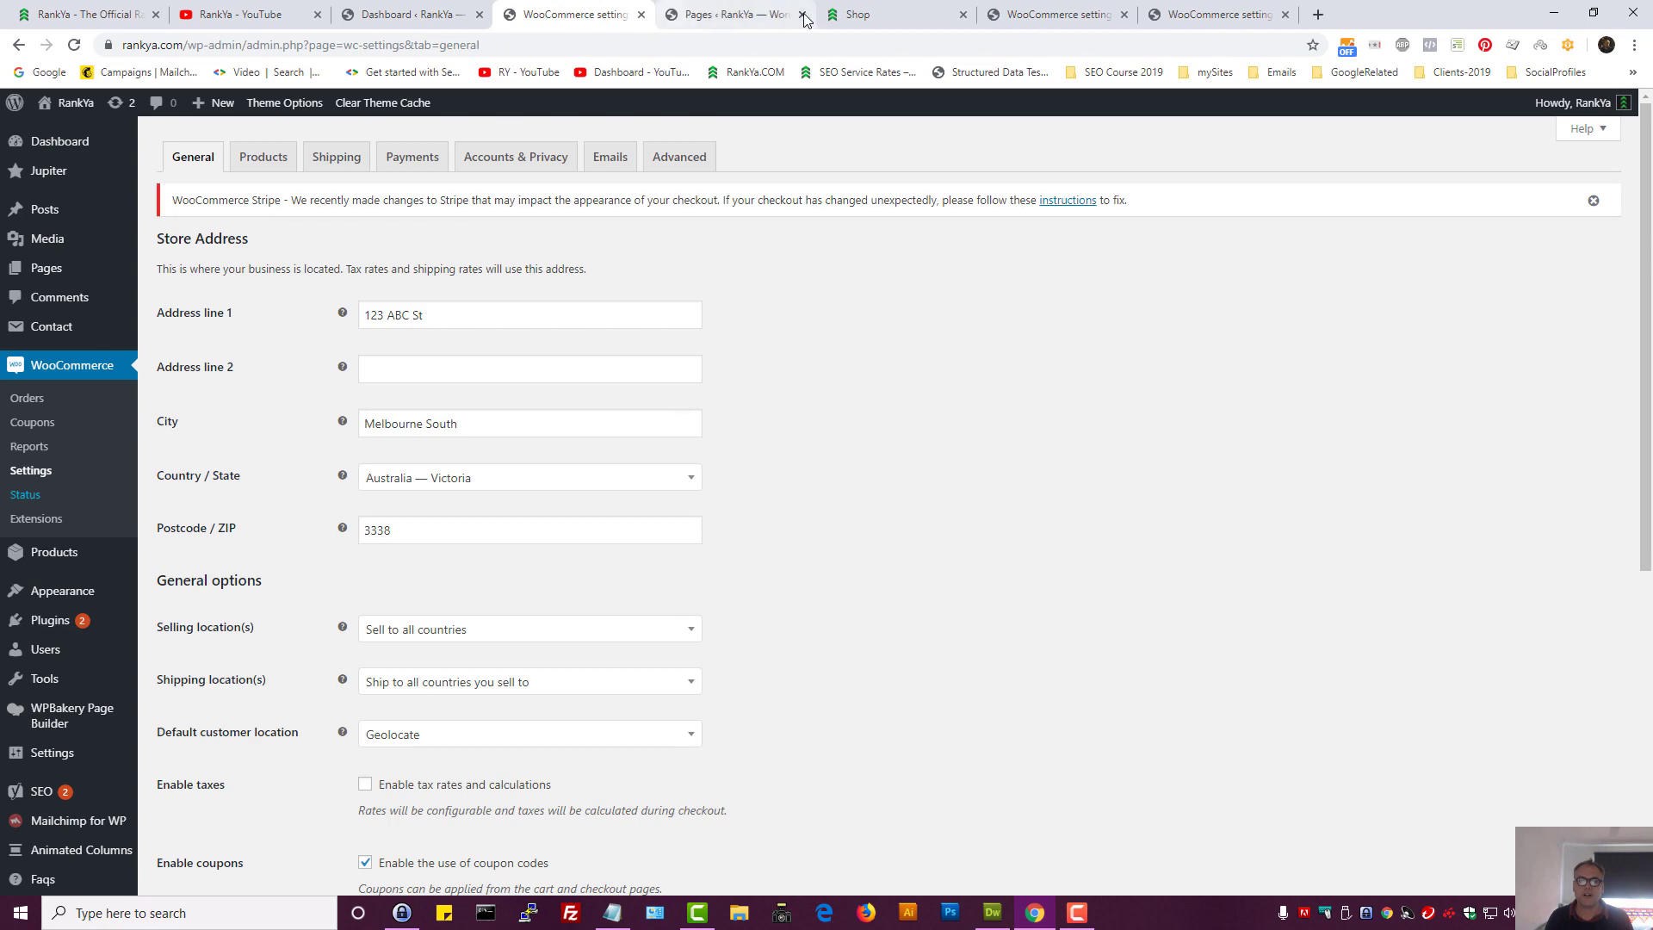
pyautogui.click(951, 15)
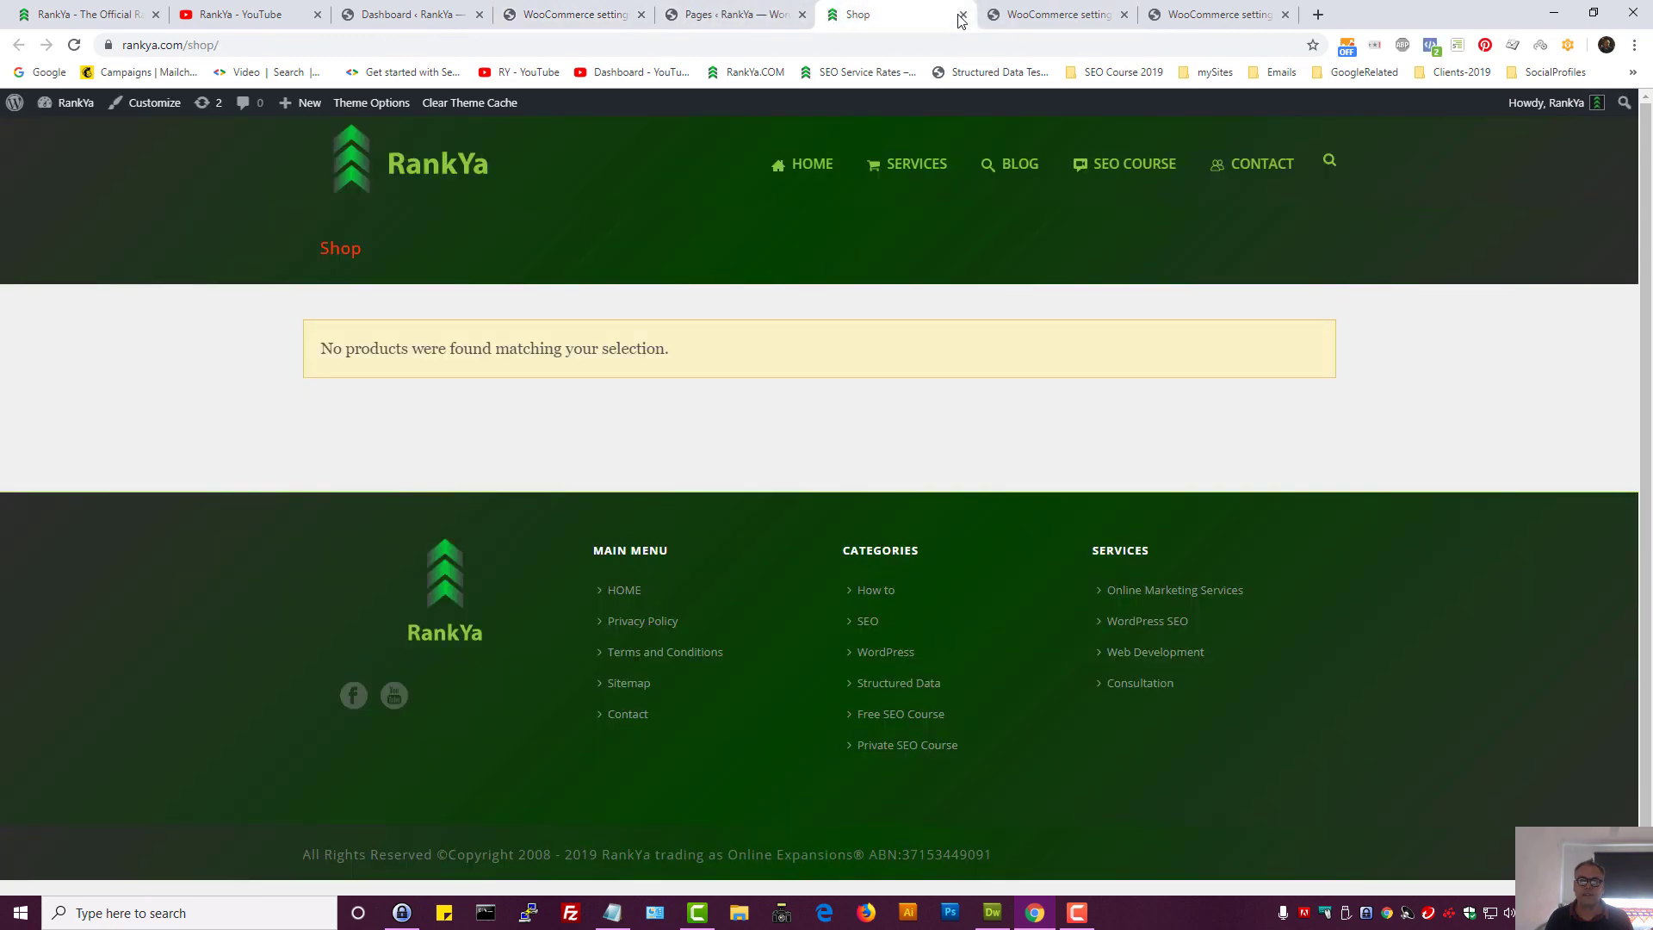
pyautogui.click(963, 15)
# Return to the WooCommerce general settings and review the store address and general options sections
pyautogui.click(573, 15)
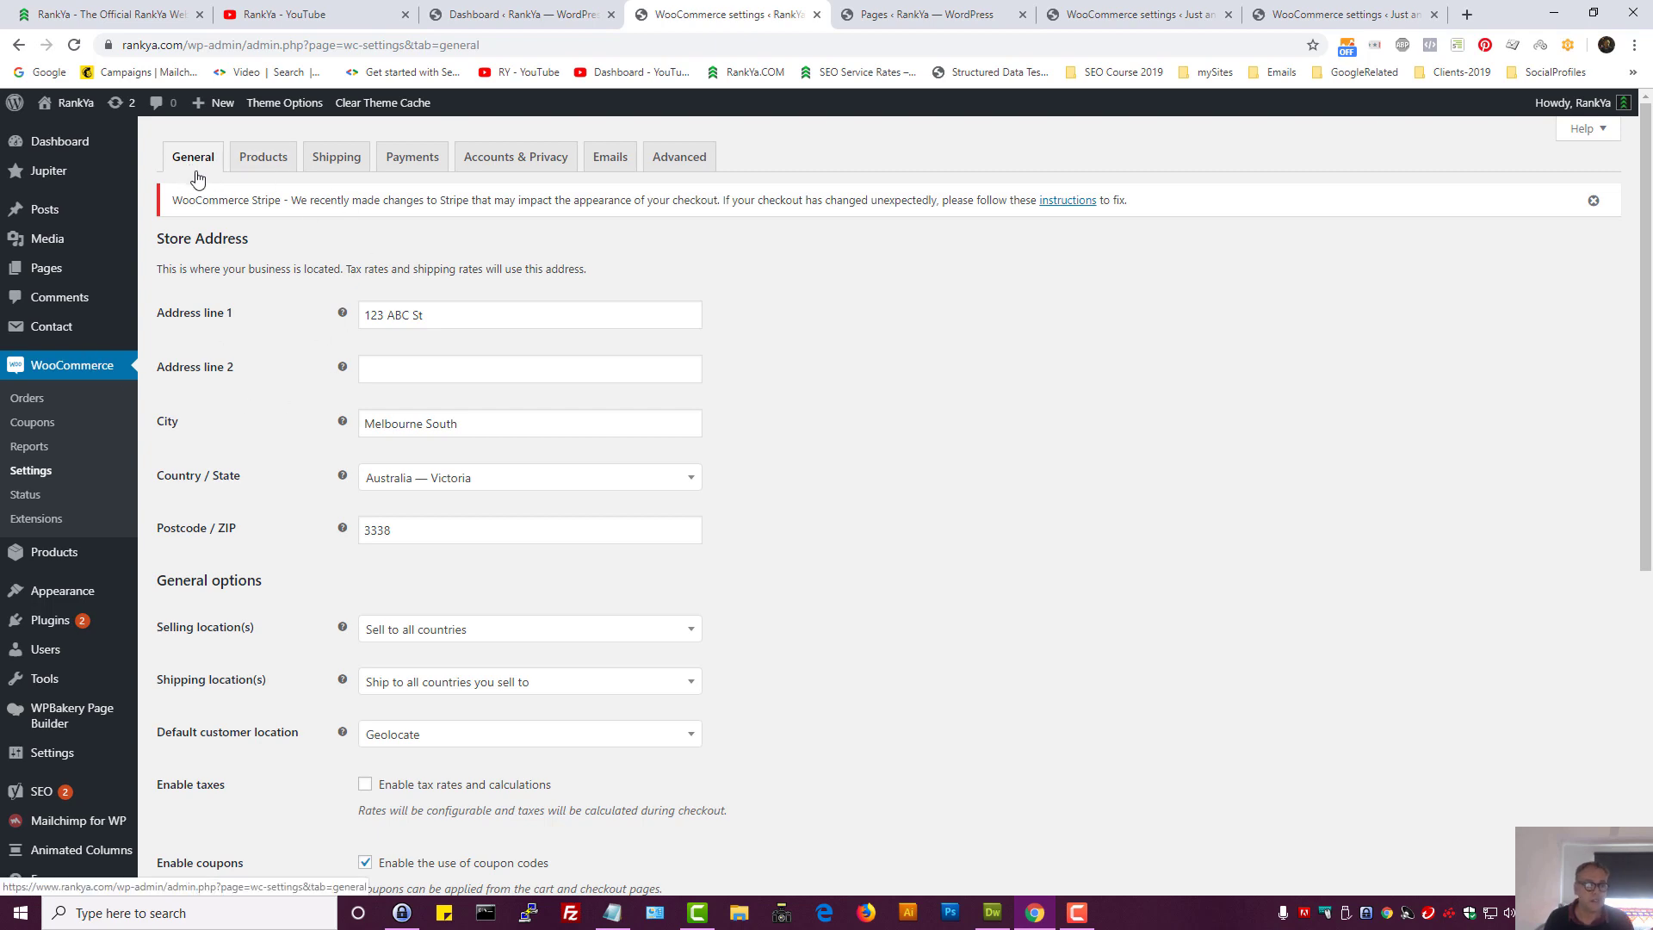
pyautogui.moveTo(259, 240); pyautogui.dragTo(155, 240)
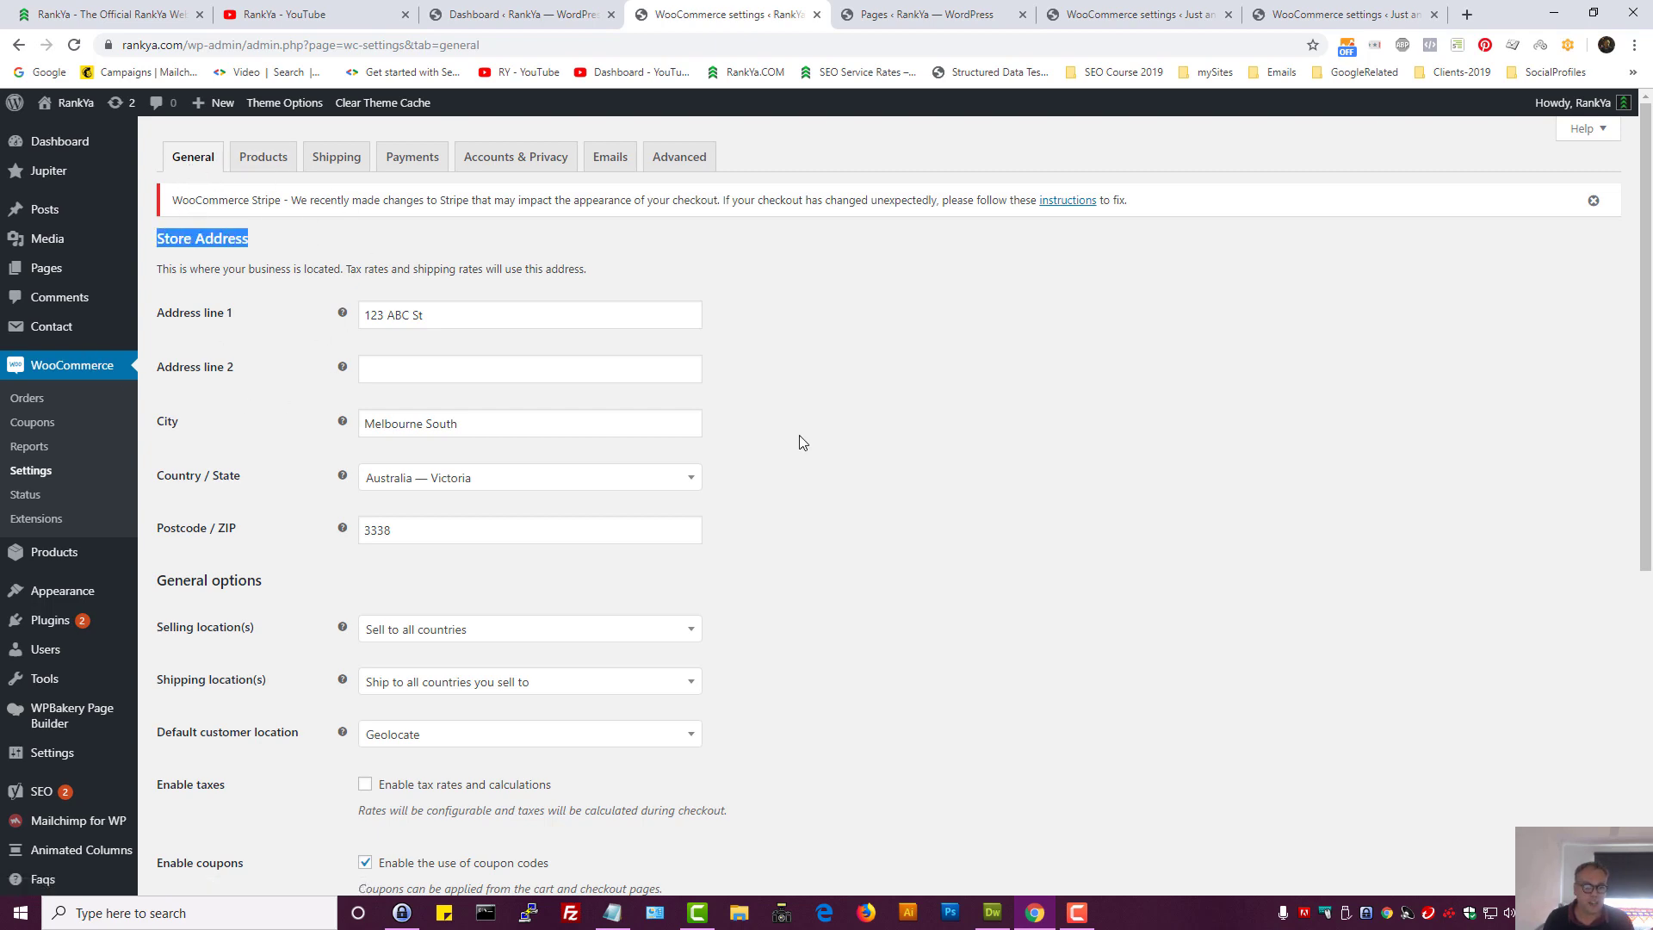
pyautogui.scroll(-3, 797, 439)
pyautogui.tripleClick(223, 322)
pyautogui.click(912, 369)
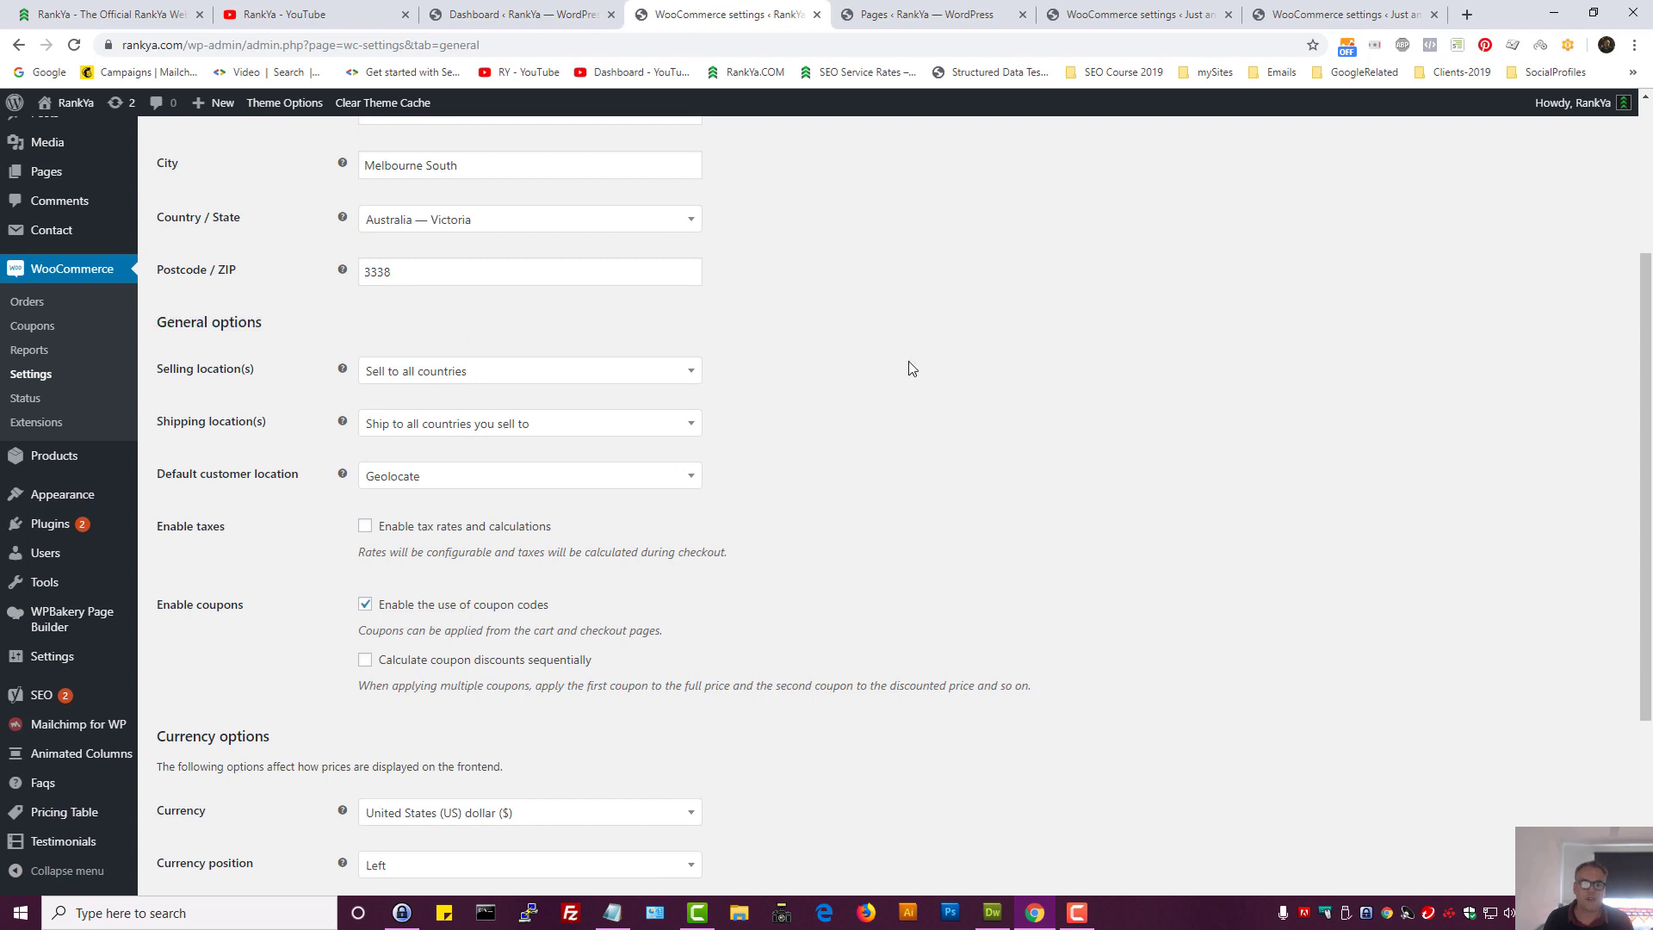
# Try the Sell to specific countries option for selling locations, then restore Sell to all countries
pyautogui.click(673, 379)
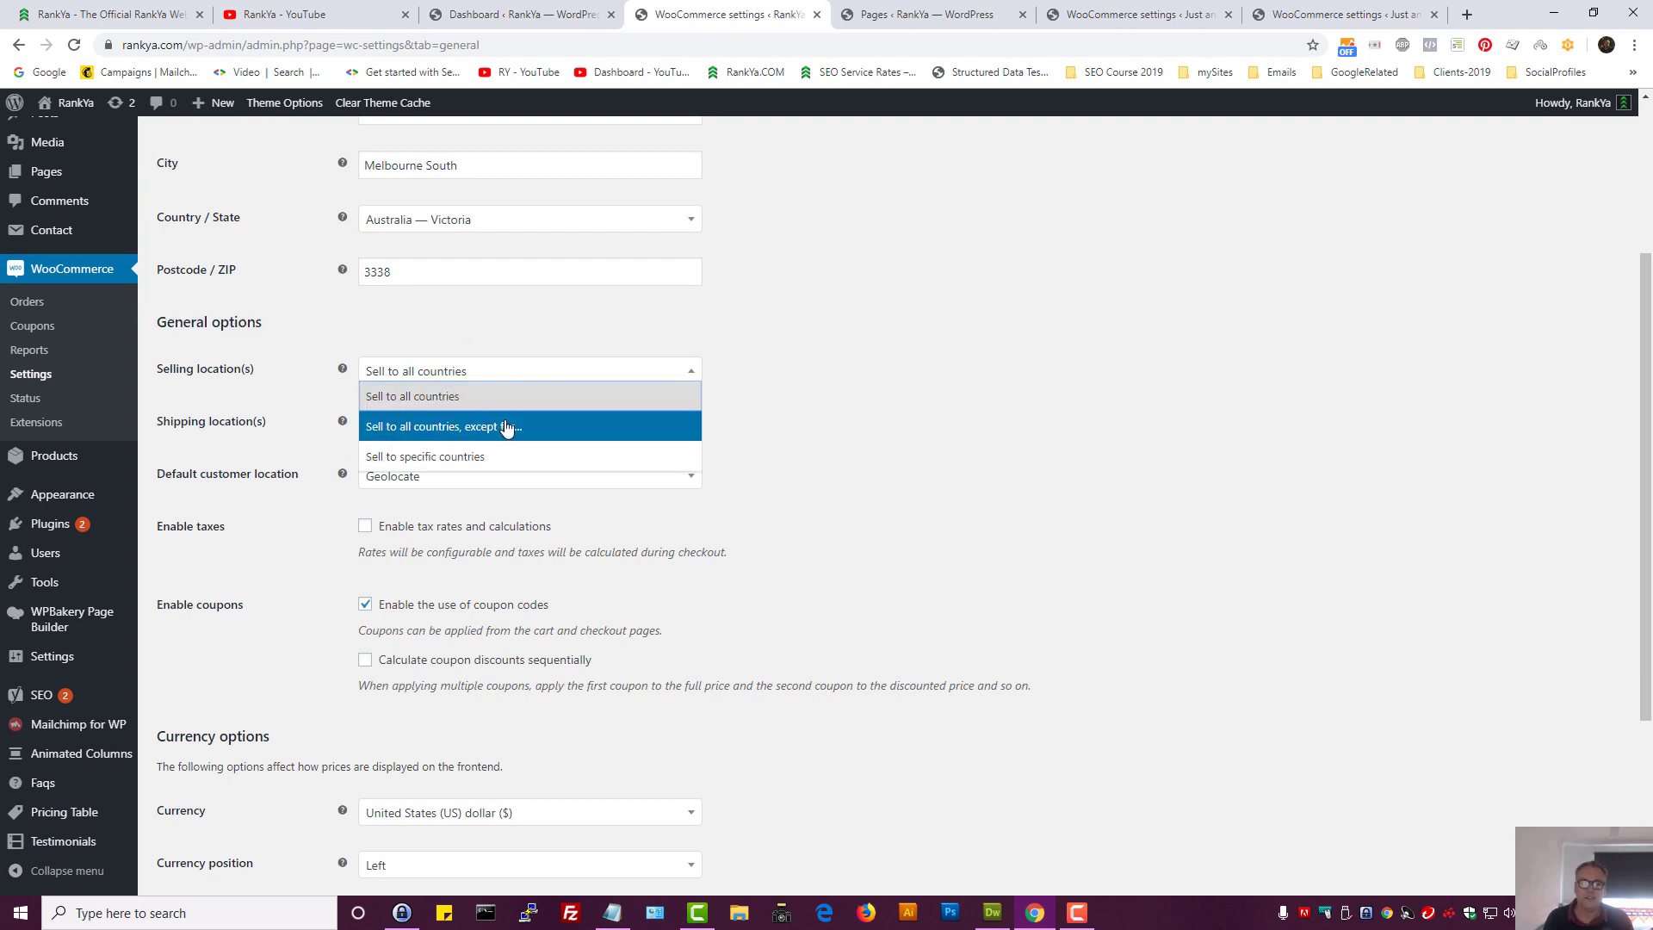
pyautogui.click(472, 456)
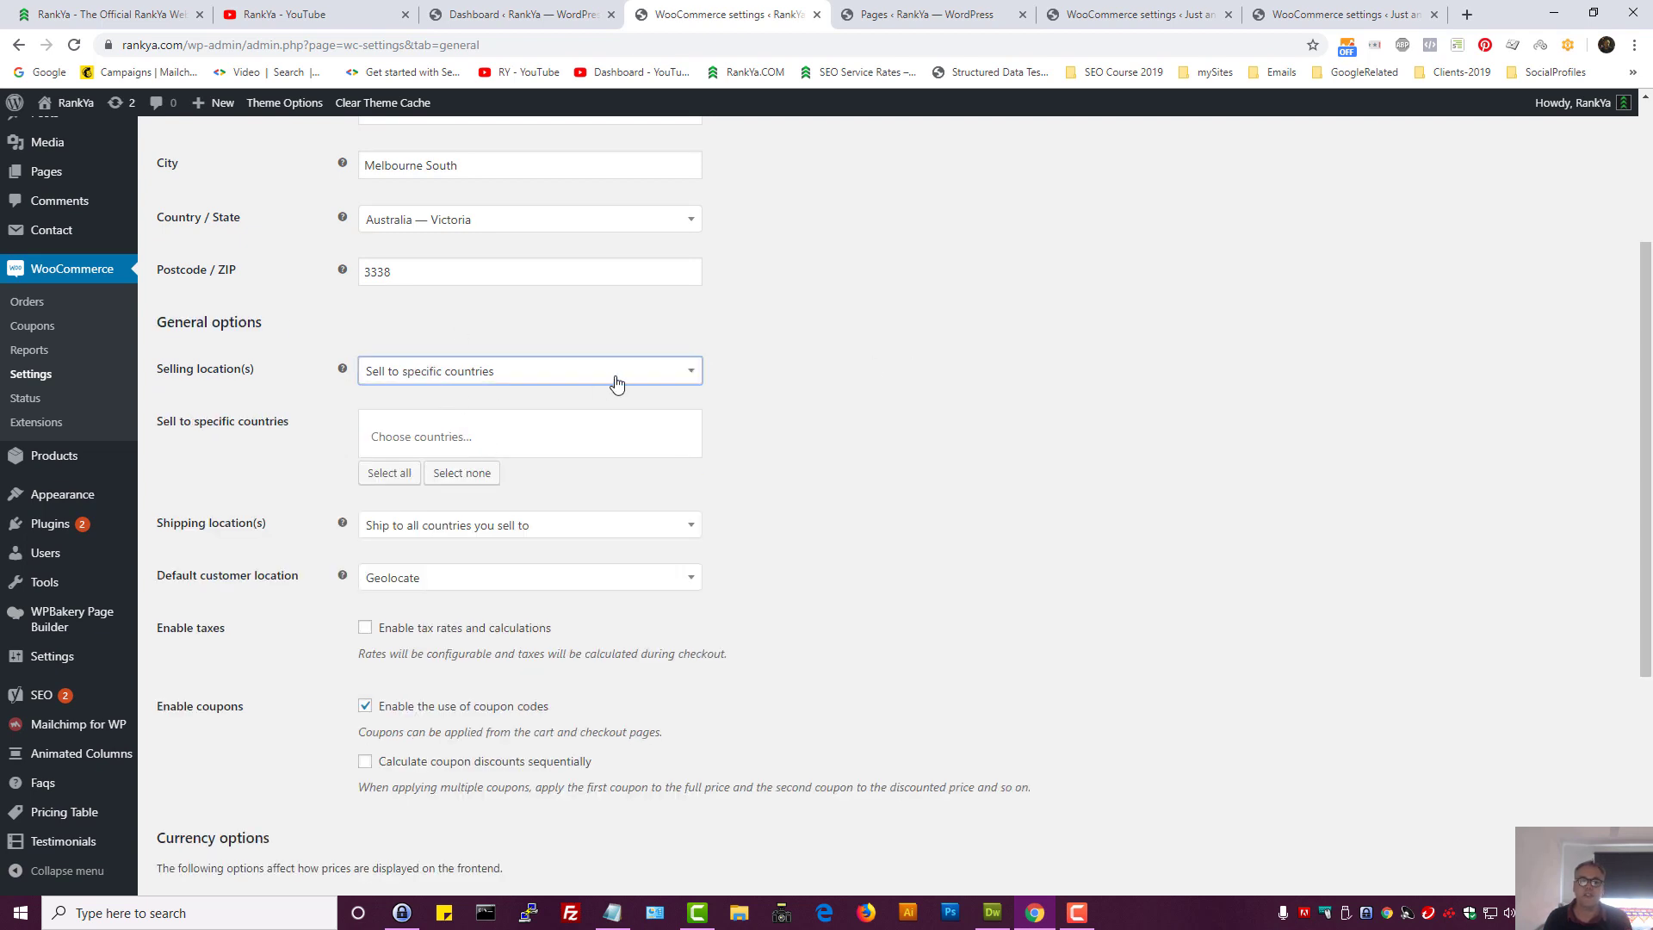
pyautogui.click(697, 377)
pyautogui.click(554, 400)
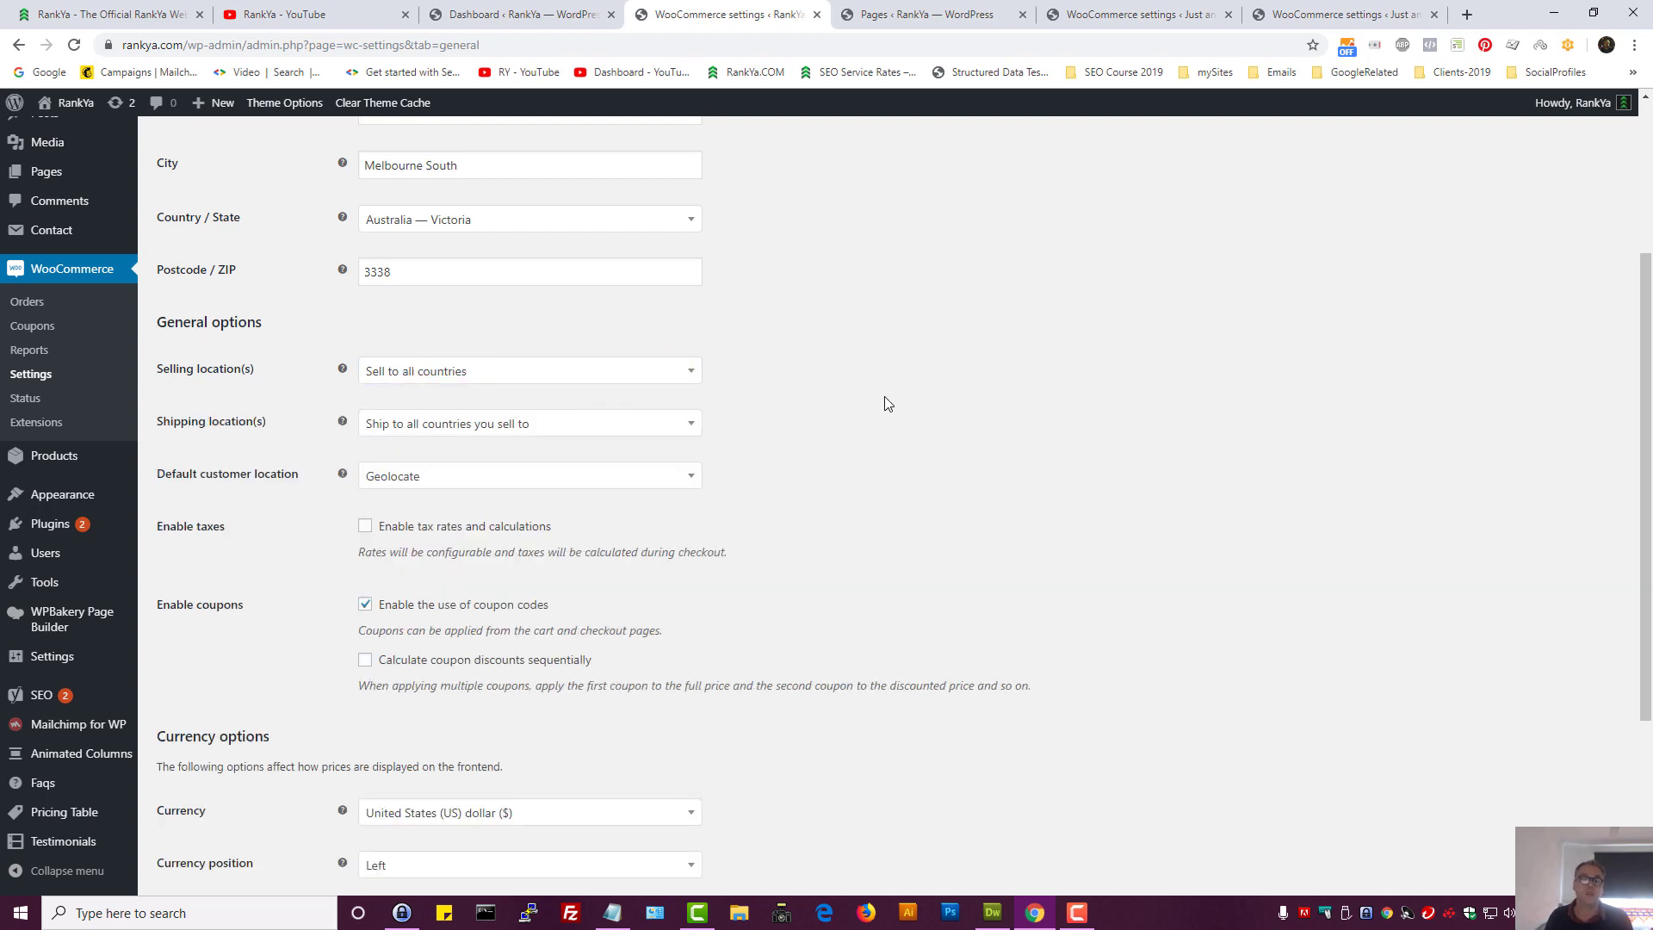
# Review the available choices for shipping locations and default customer location without changing either setting
pyautogui.click(480, 430)
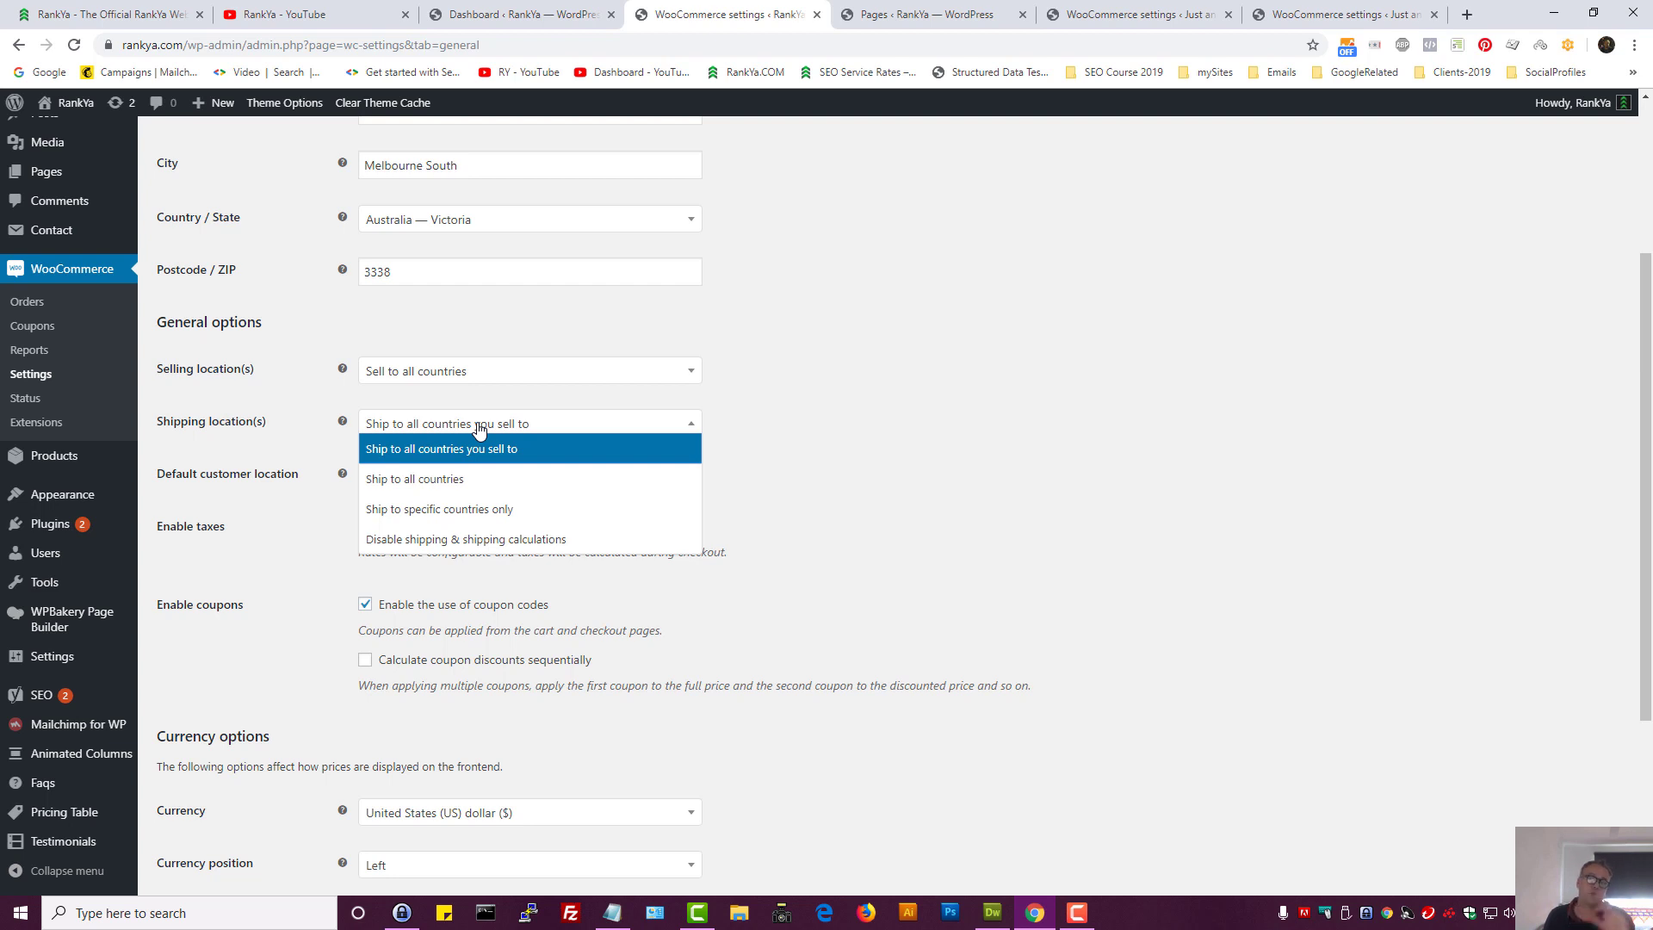
pyautogui.click(978, 438)
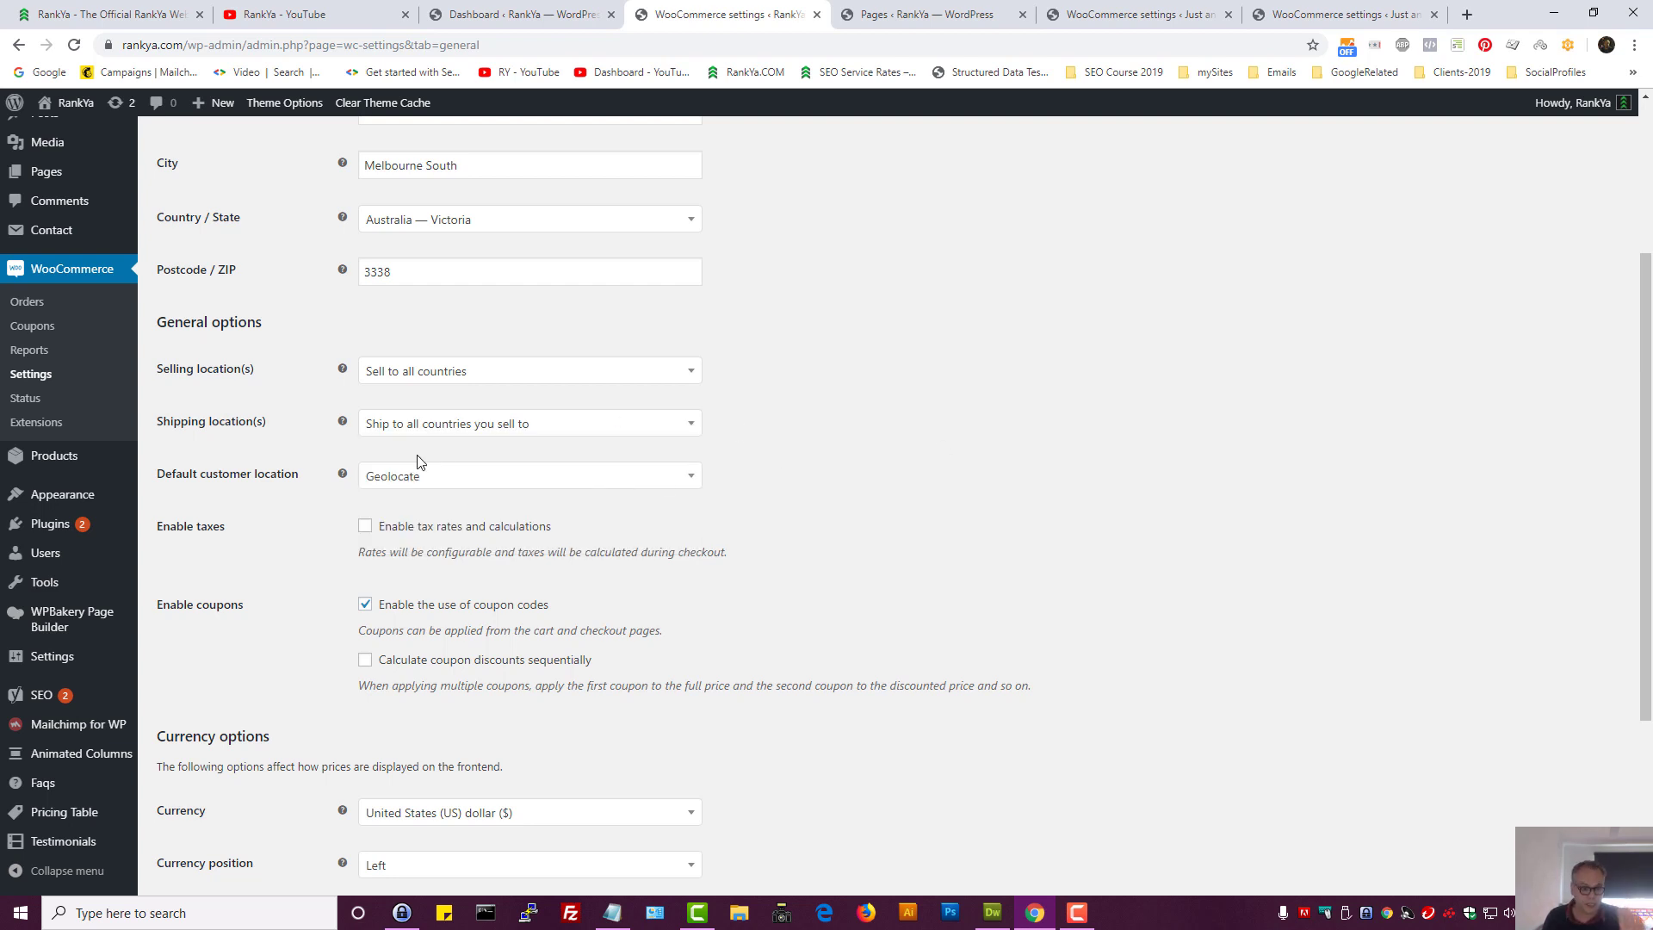
pyautogui.scroll(-2, 809, 570)
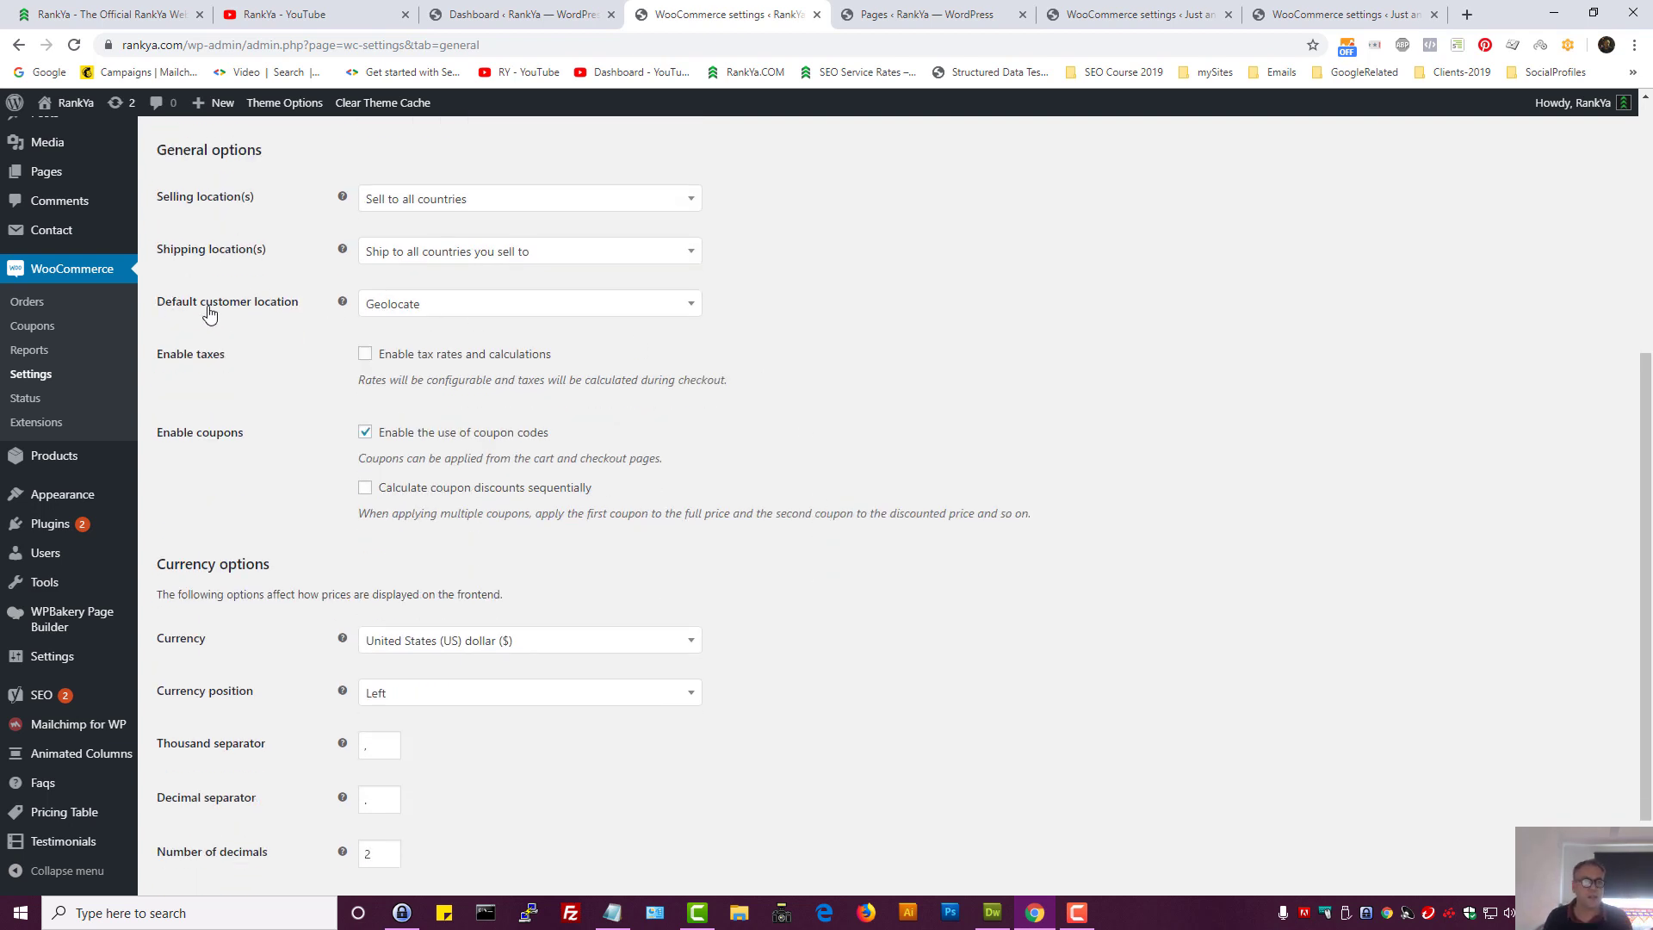
pyautogui.click(473, 307)
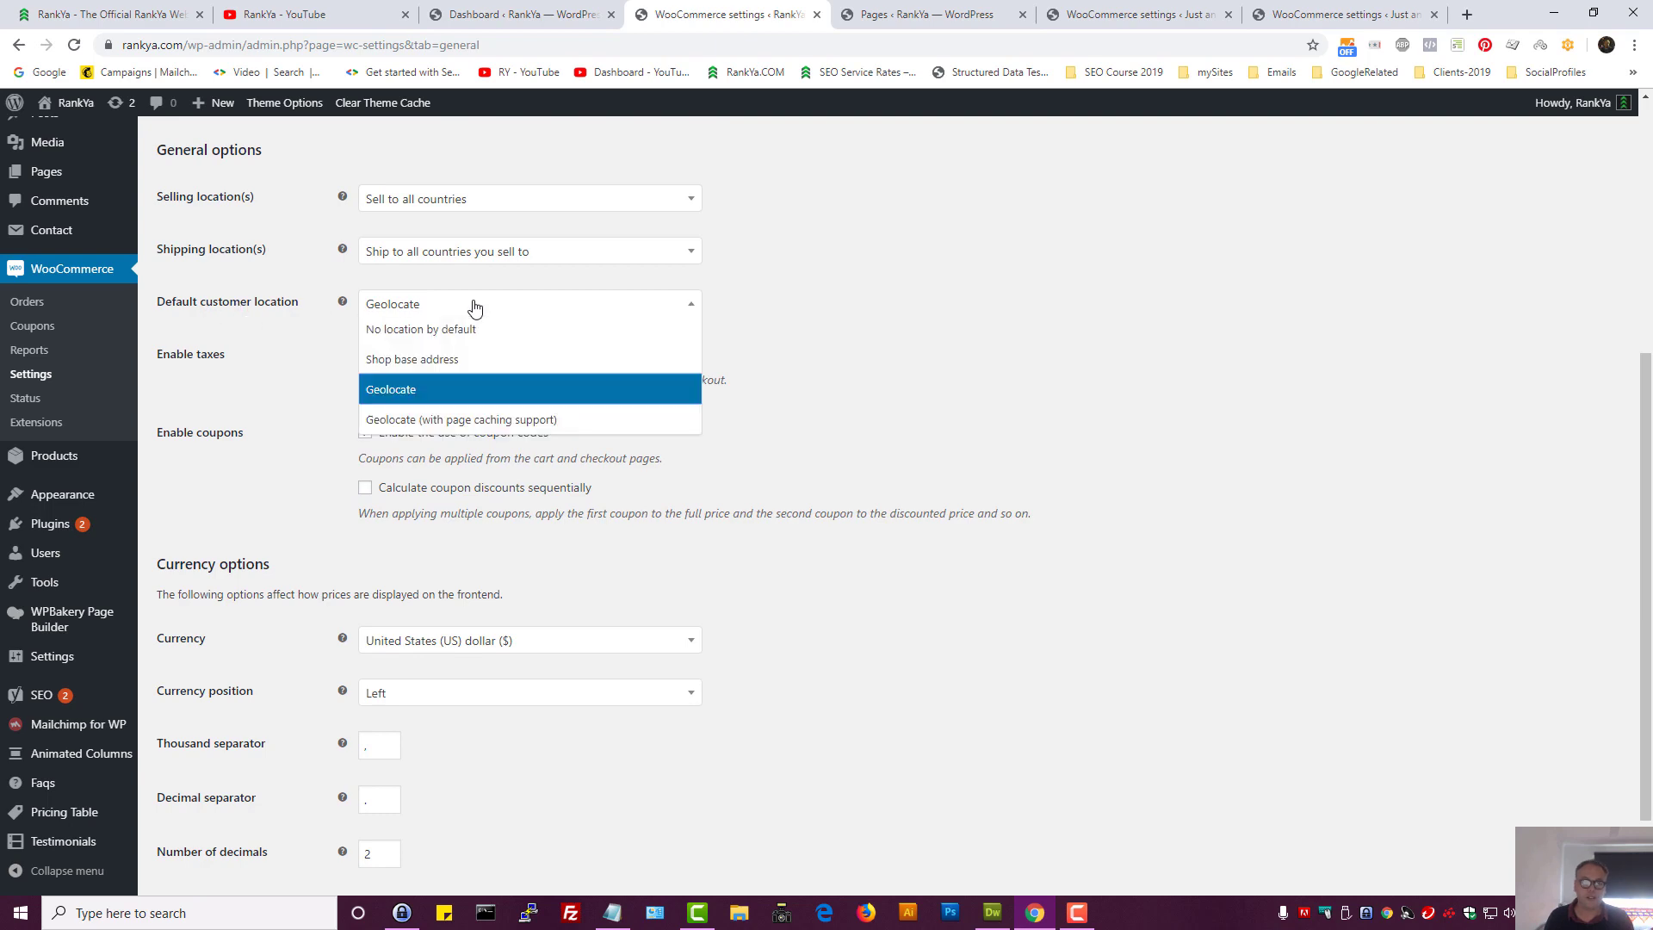
pyautogui.click(987, 344)
pyautogui.scroll(5, 960, 545)
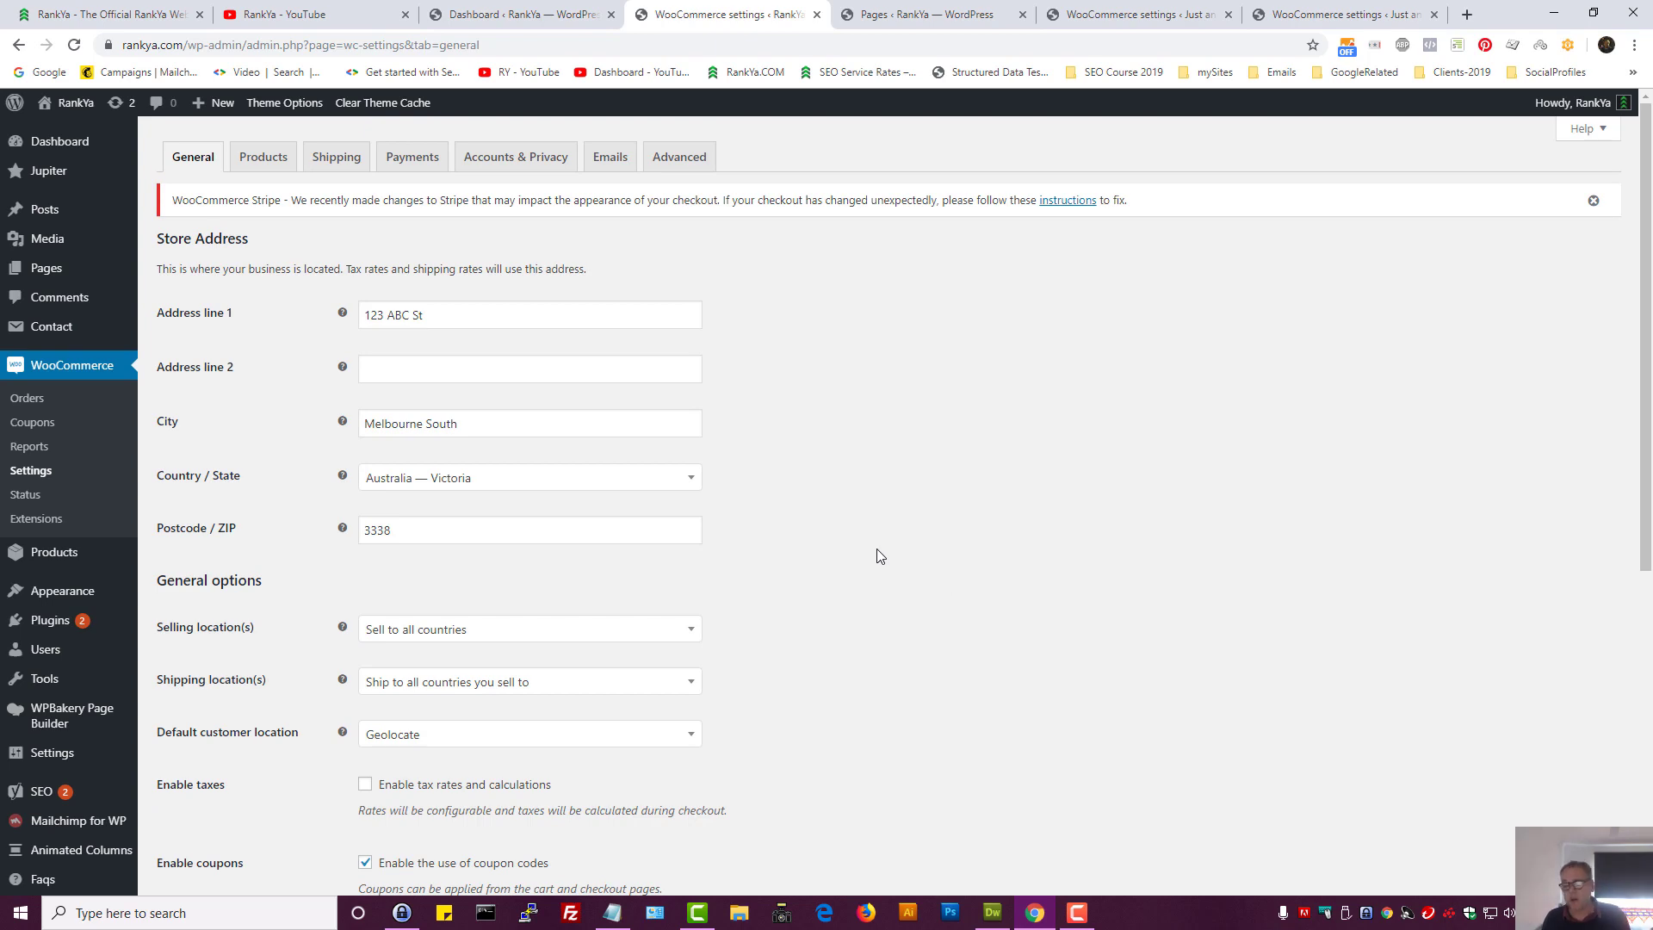
# Examine the currency options, including the currency list, currency position choices and the explanation of the number of decimals
pyautogui.scroll(-4, 874, 553)
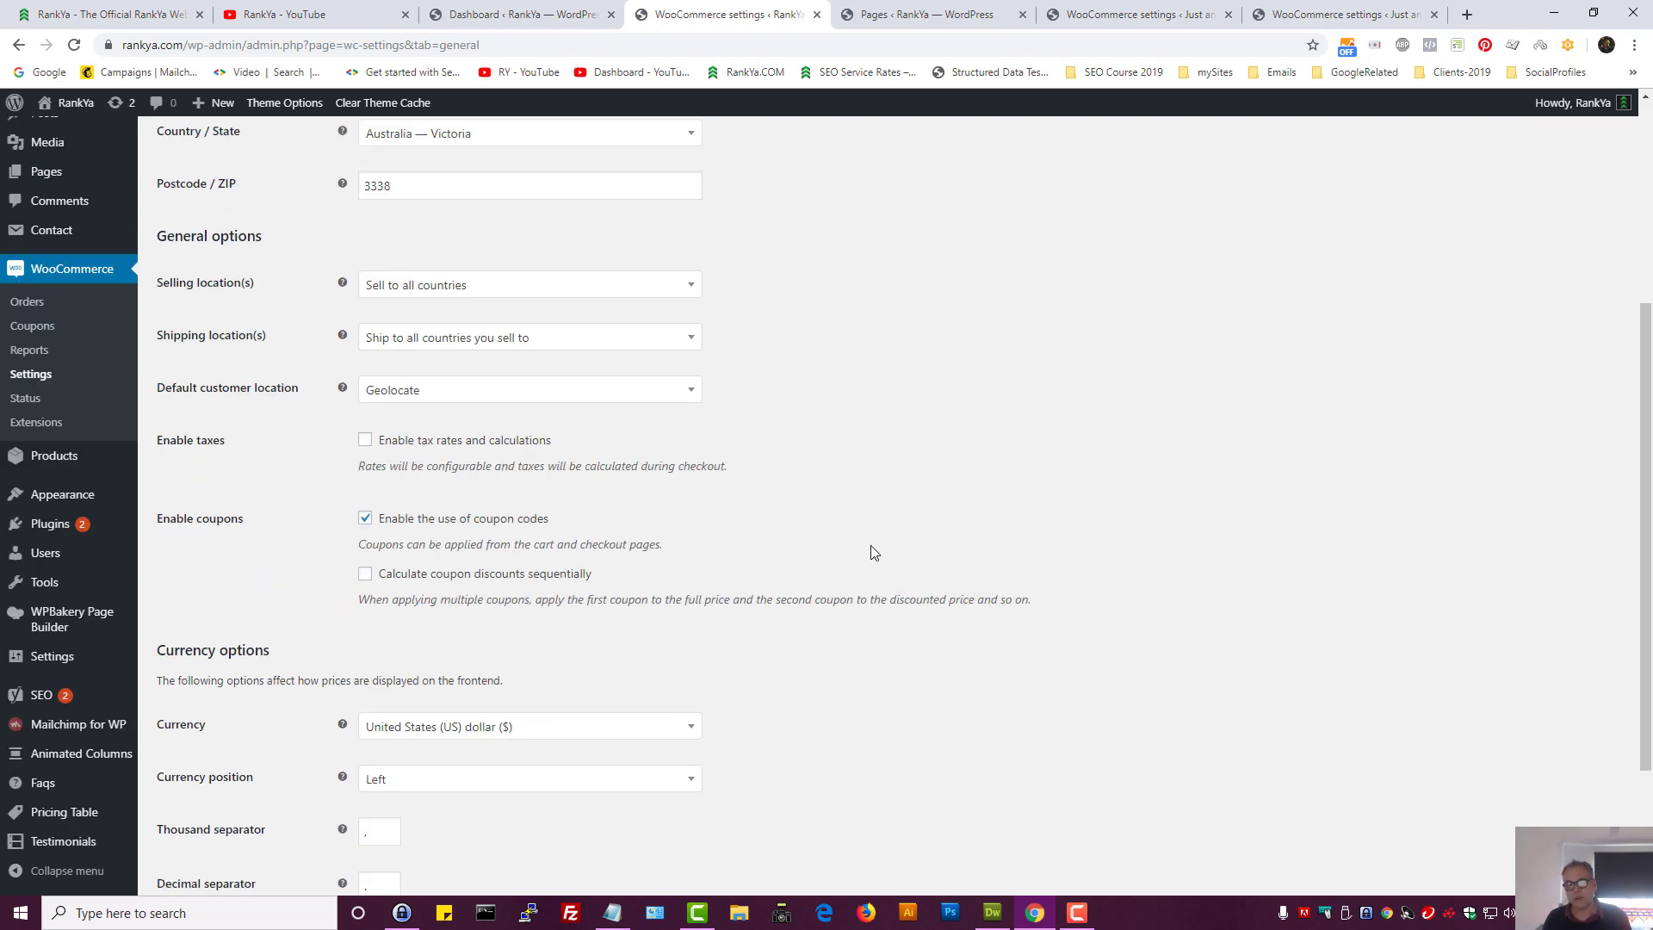
pyautogui.scroll(4, 871, 549)
pyautogui.scroll(-6, 912, 534)
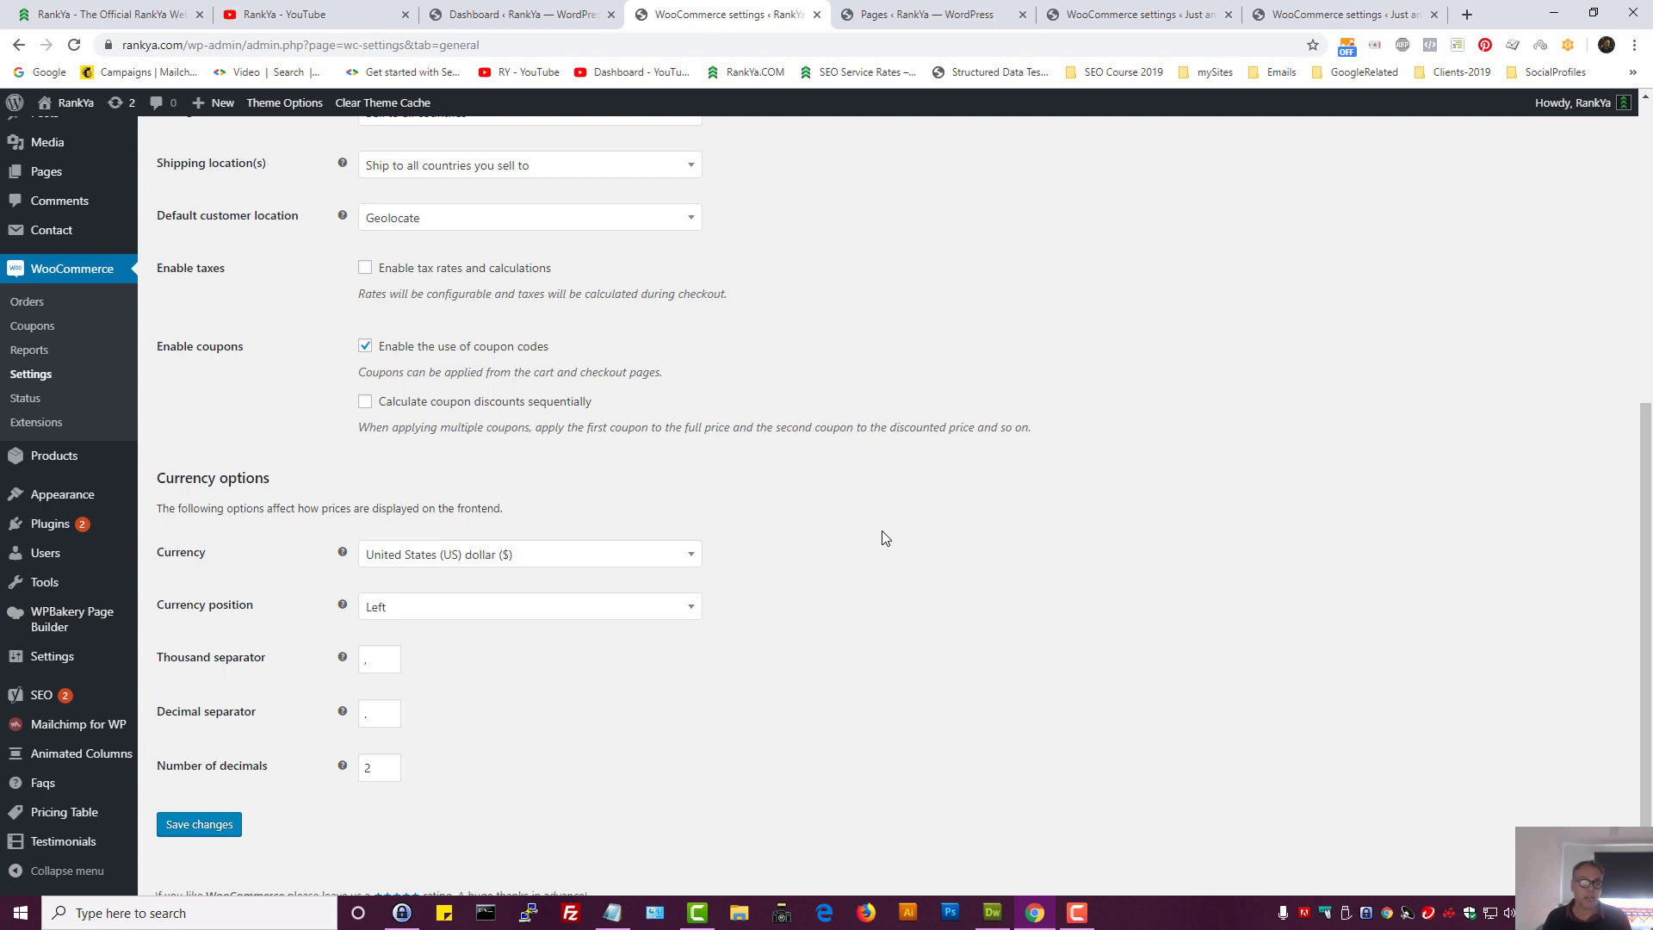
pyautogui.click(502, 554)
pyautogui.click(851, 637)
pyautogui.click(430, 611)
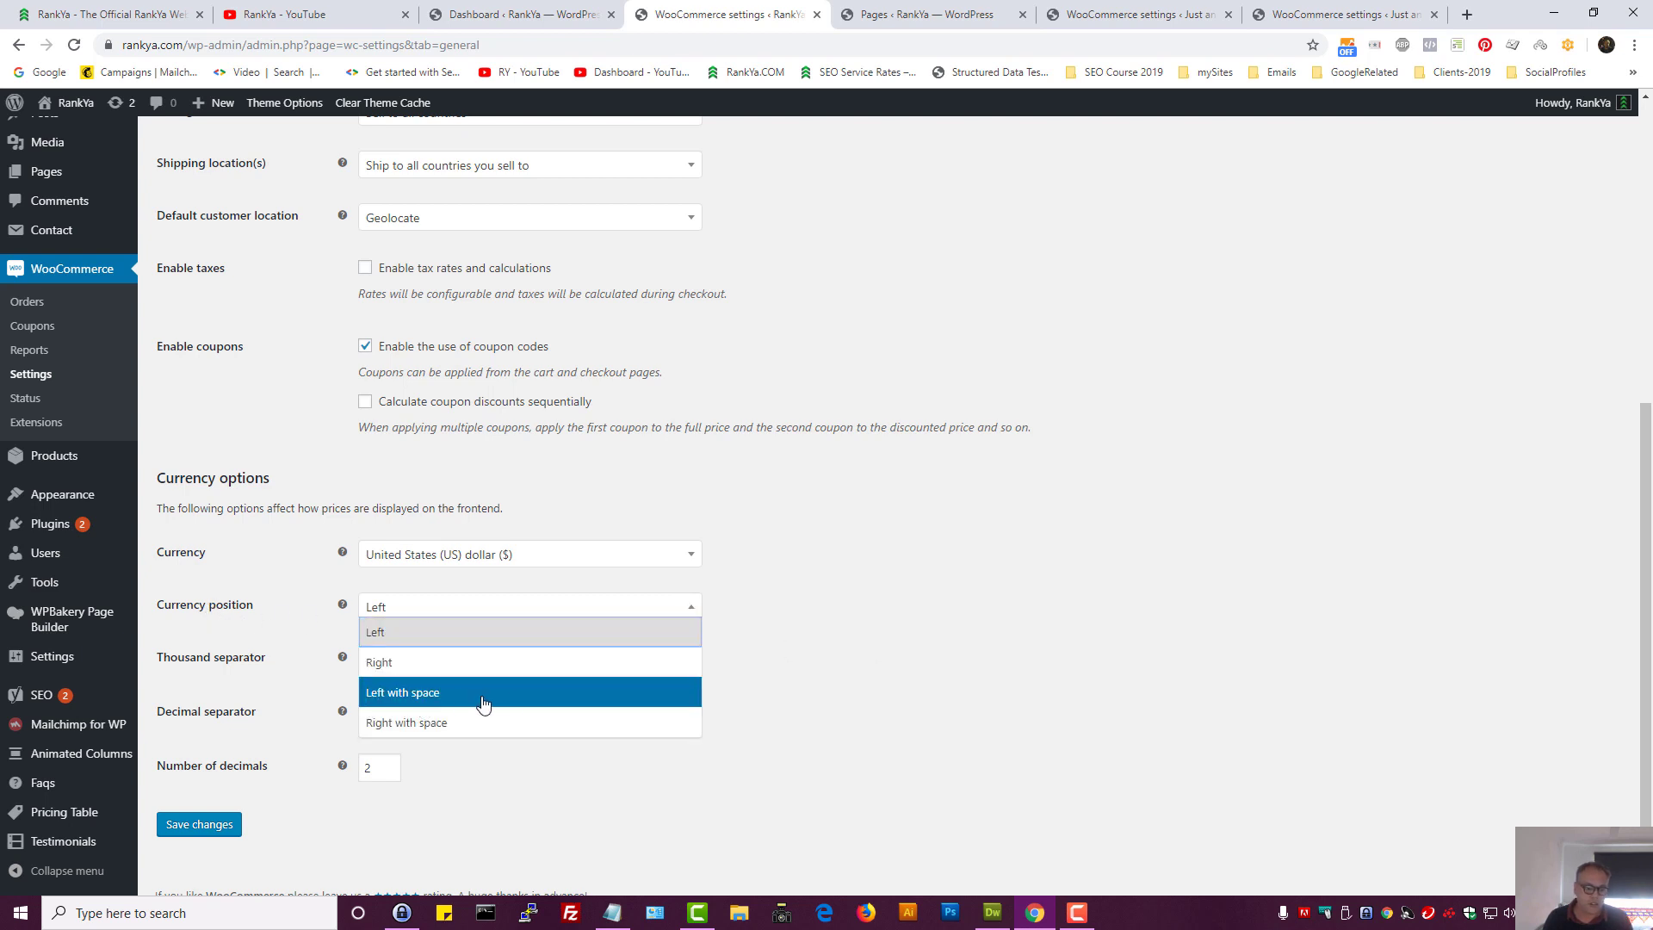
pyautogui.click(931, 659)
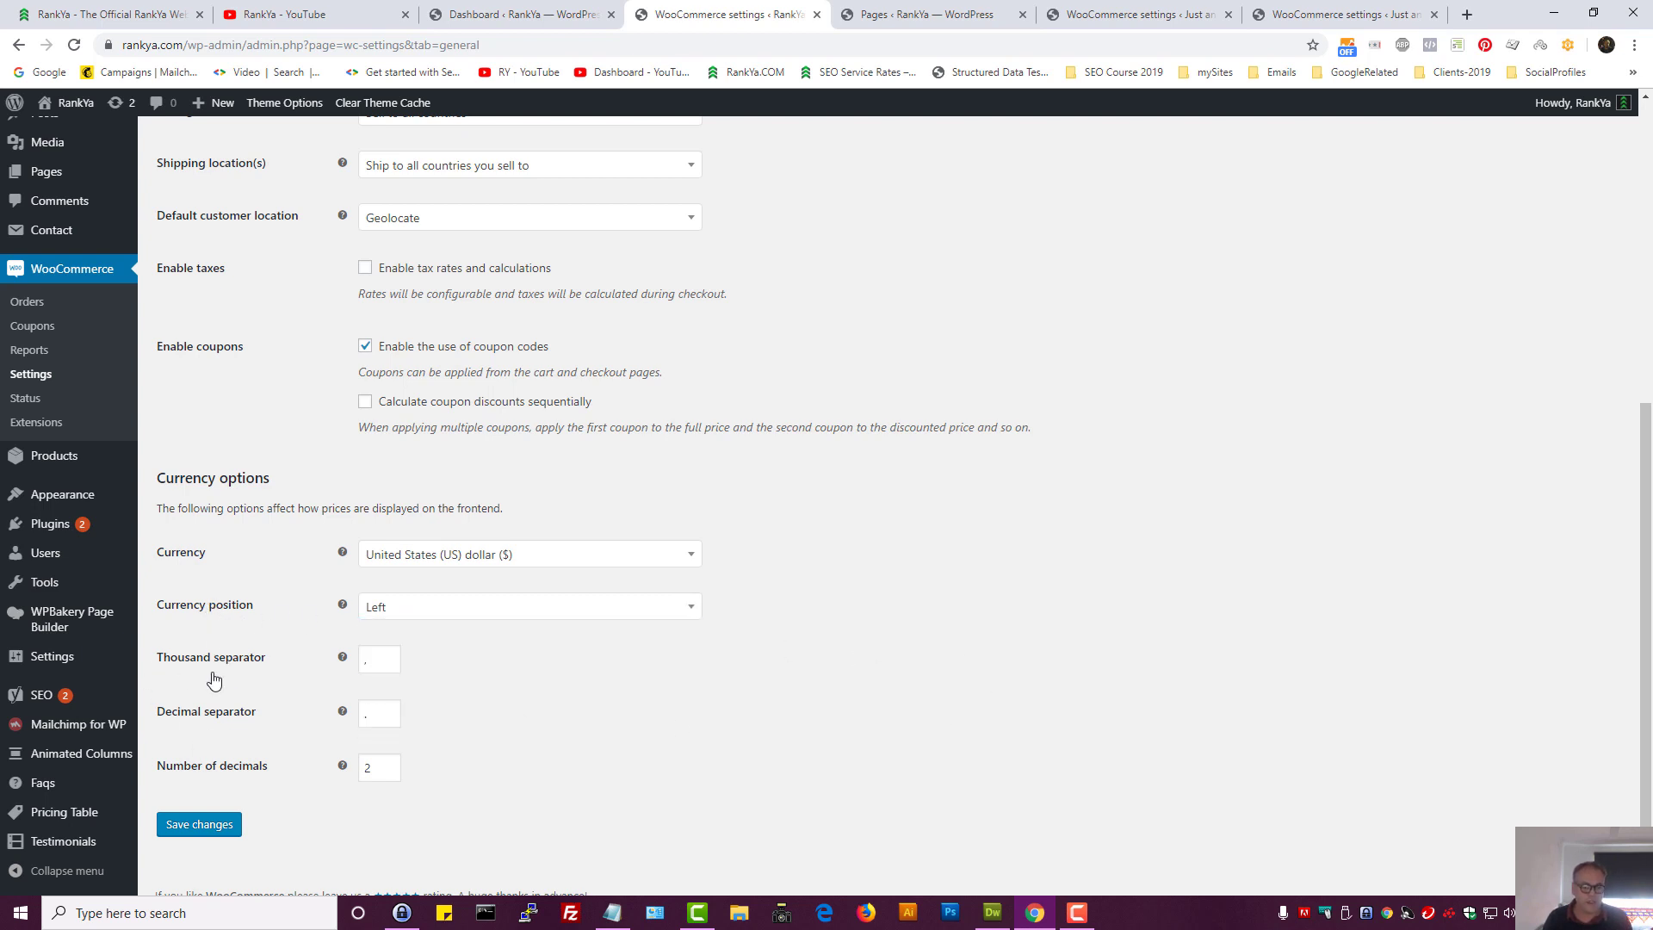
pyautogui.moveTo(343, 769)
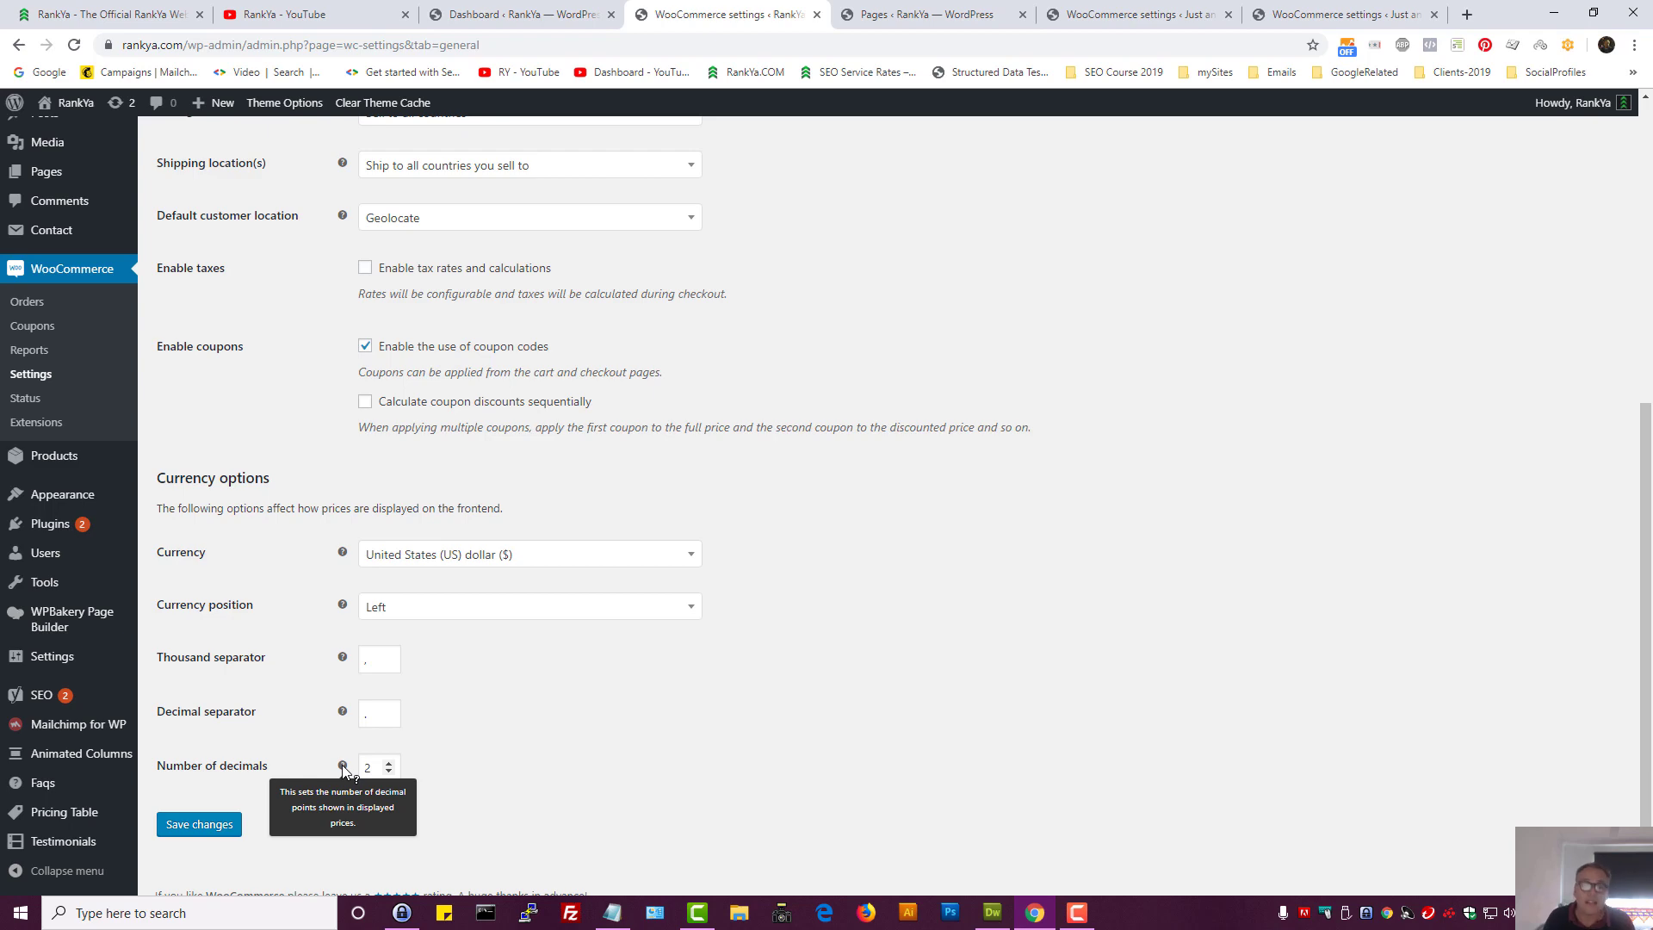
# Open the WooCommerce product settings, leaving the general settings without saving
pyautogui.scroll(6, 740, 629)
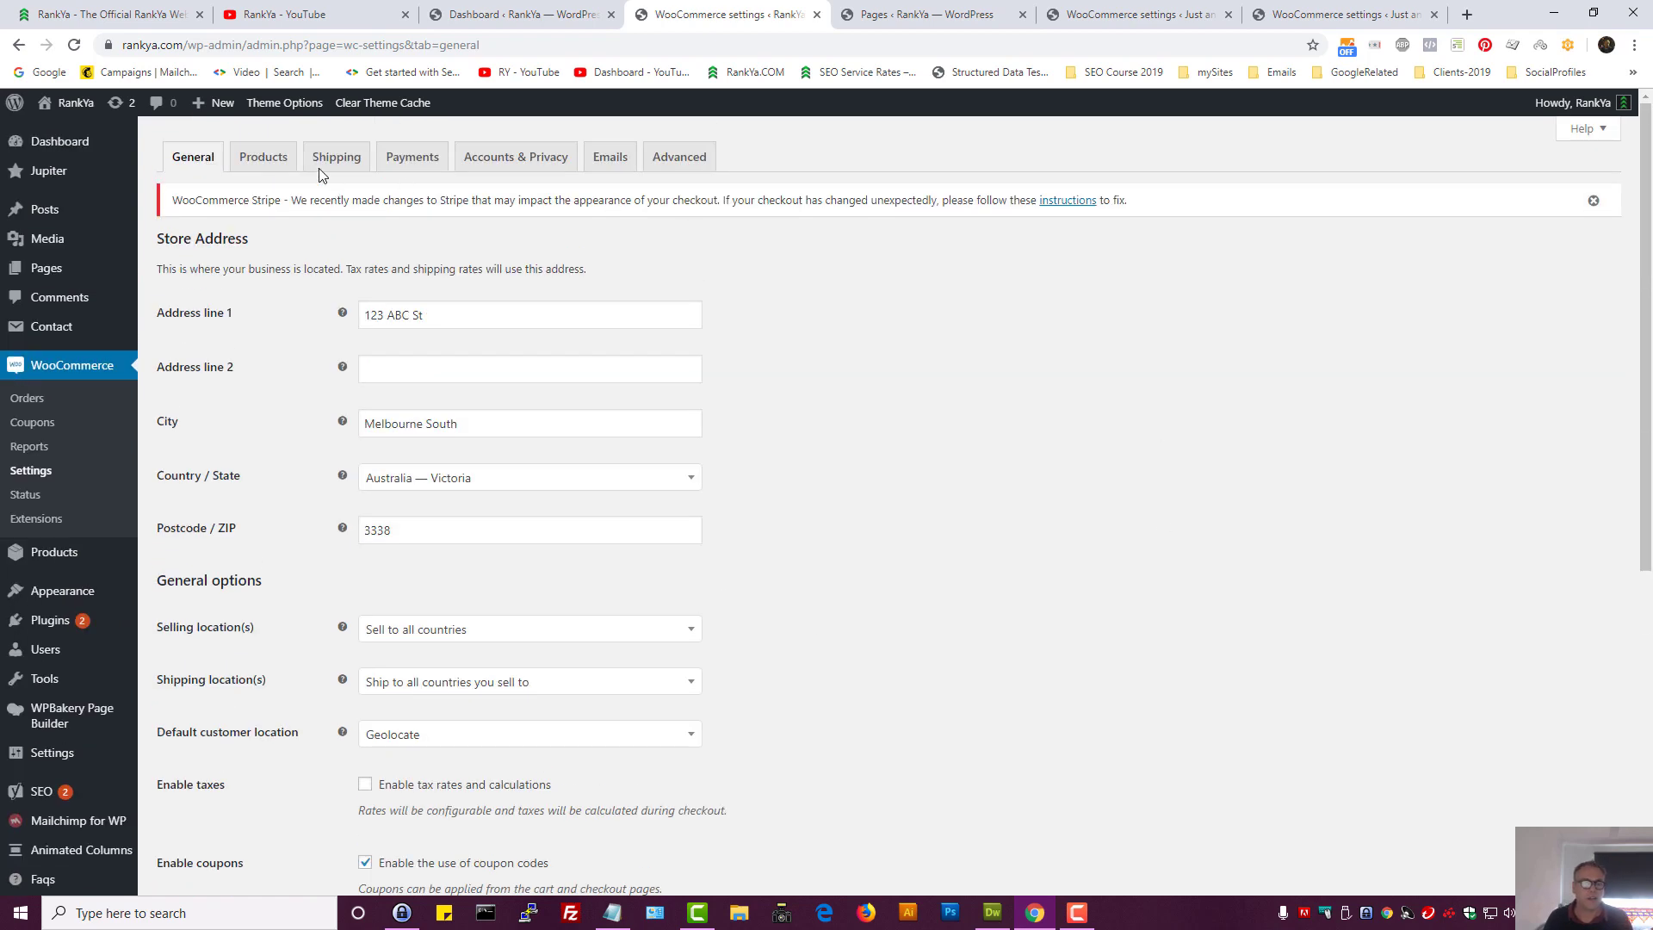
pyautogui.click(262, 157)
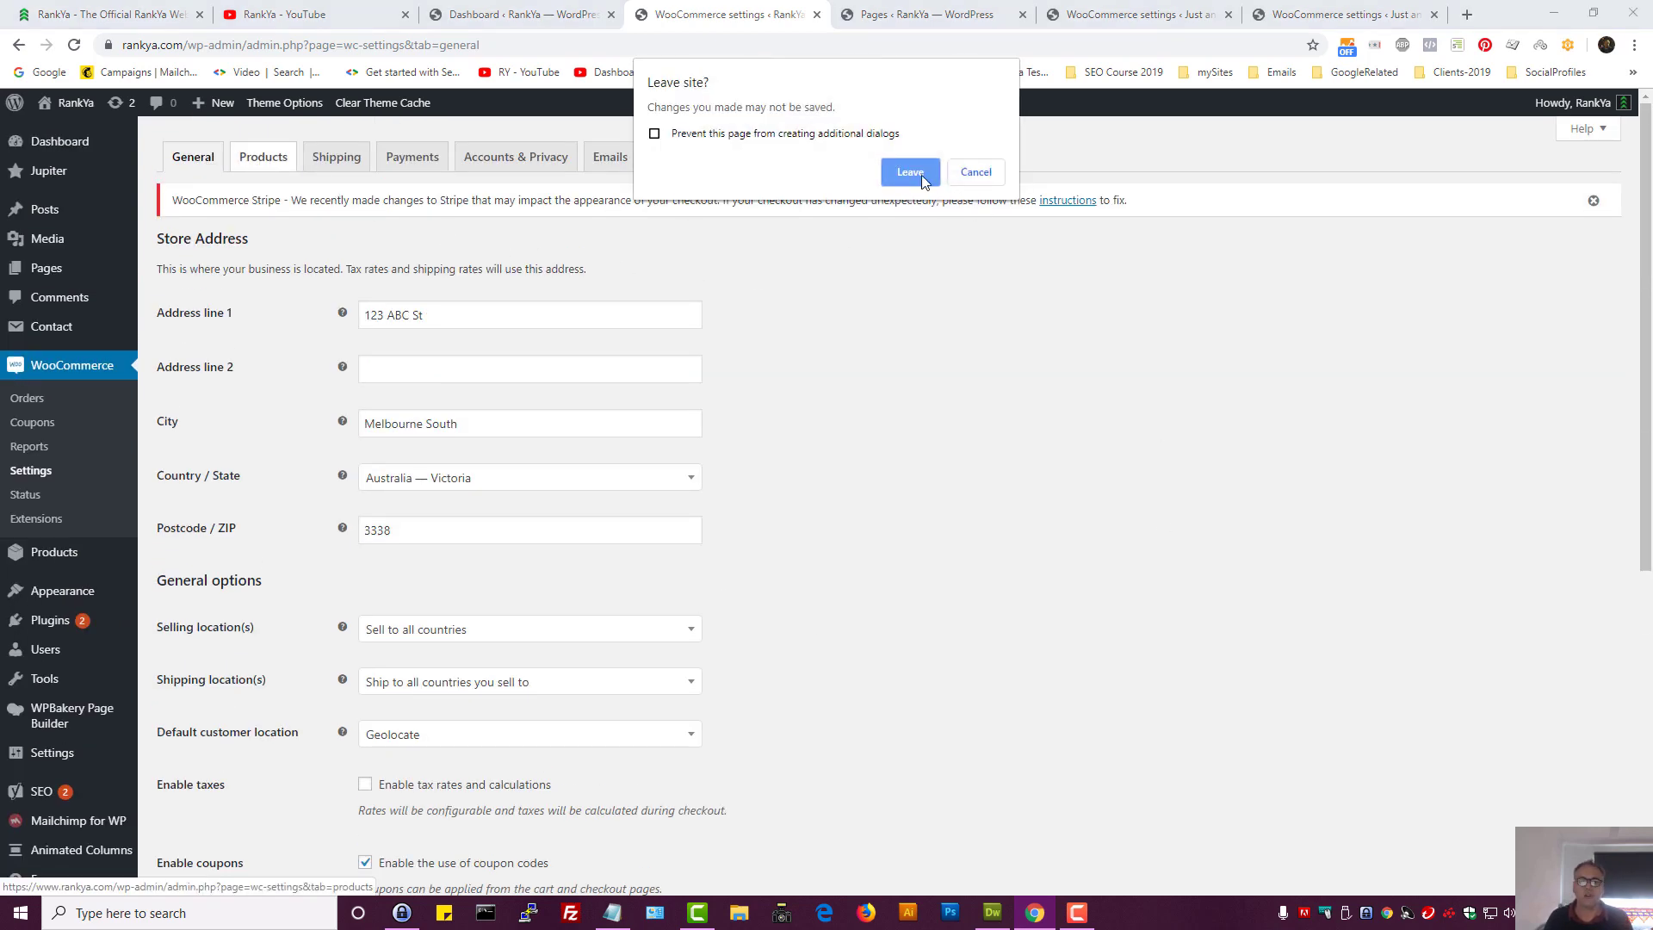
pyautogui.click(911, 171)
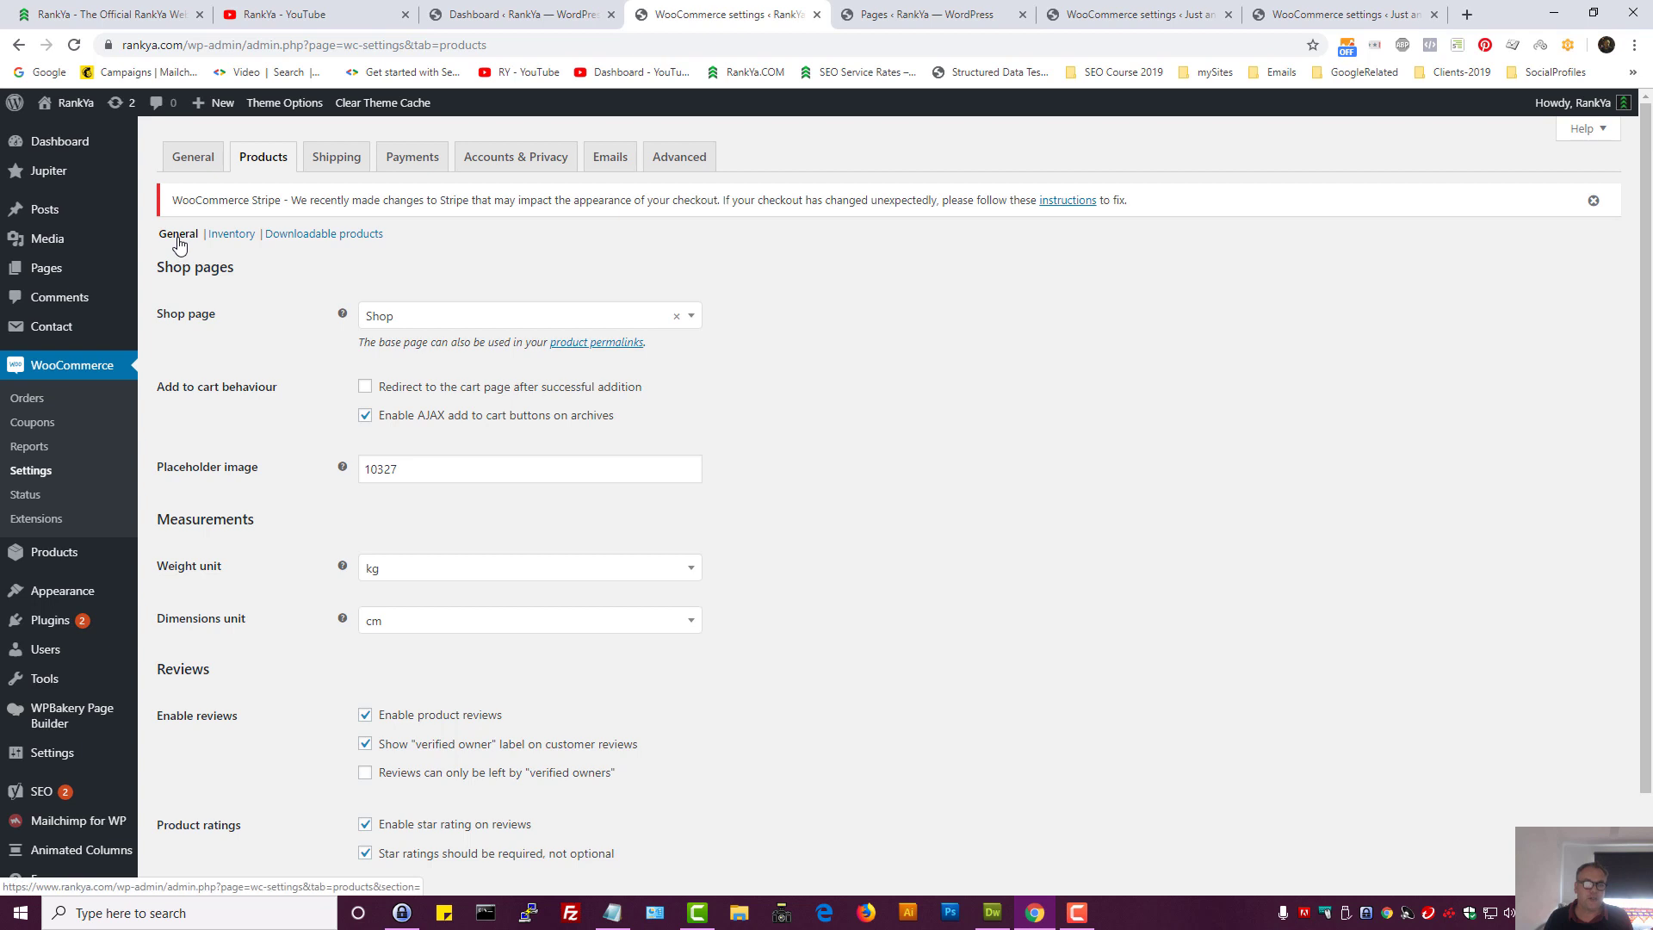
# Review the page choices for the Shop page setting and check the Shop page in the site's page list
pyautogui.click(440, 324)
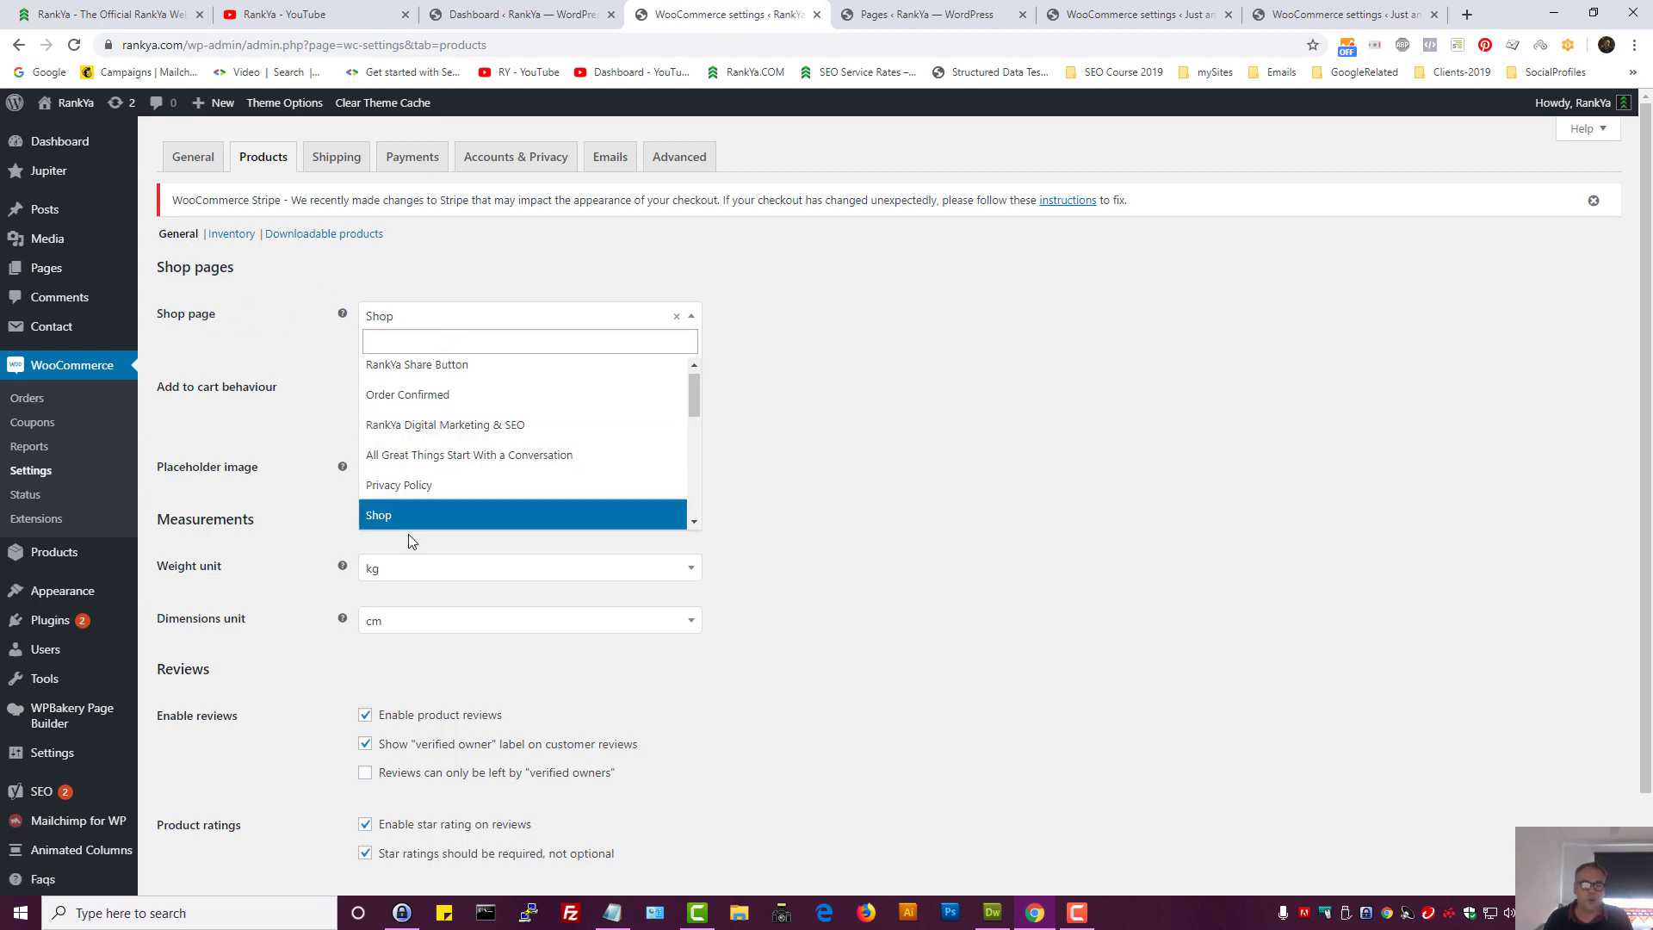
pyautogui.click(939, 482)
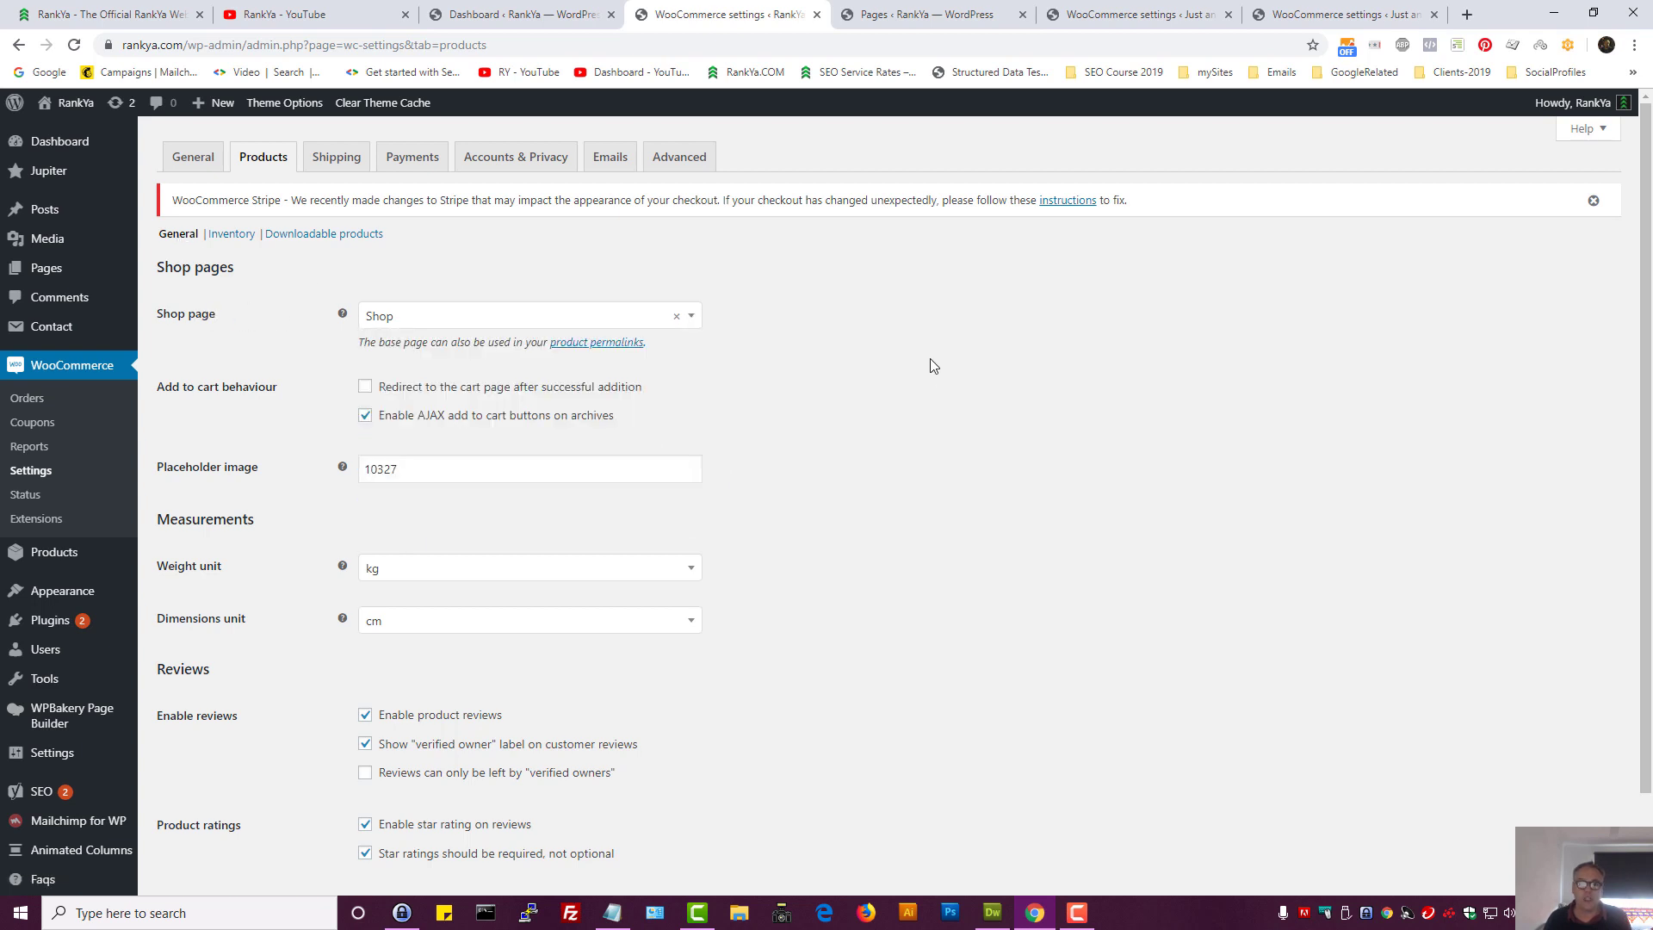
pyautogui.click(907, 15)
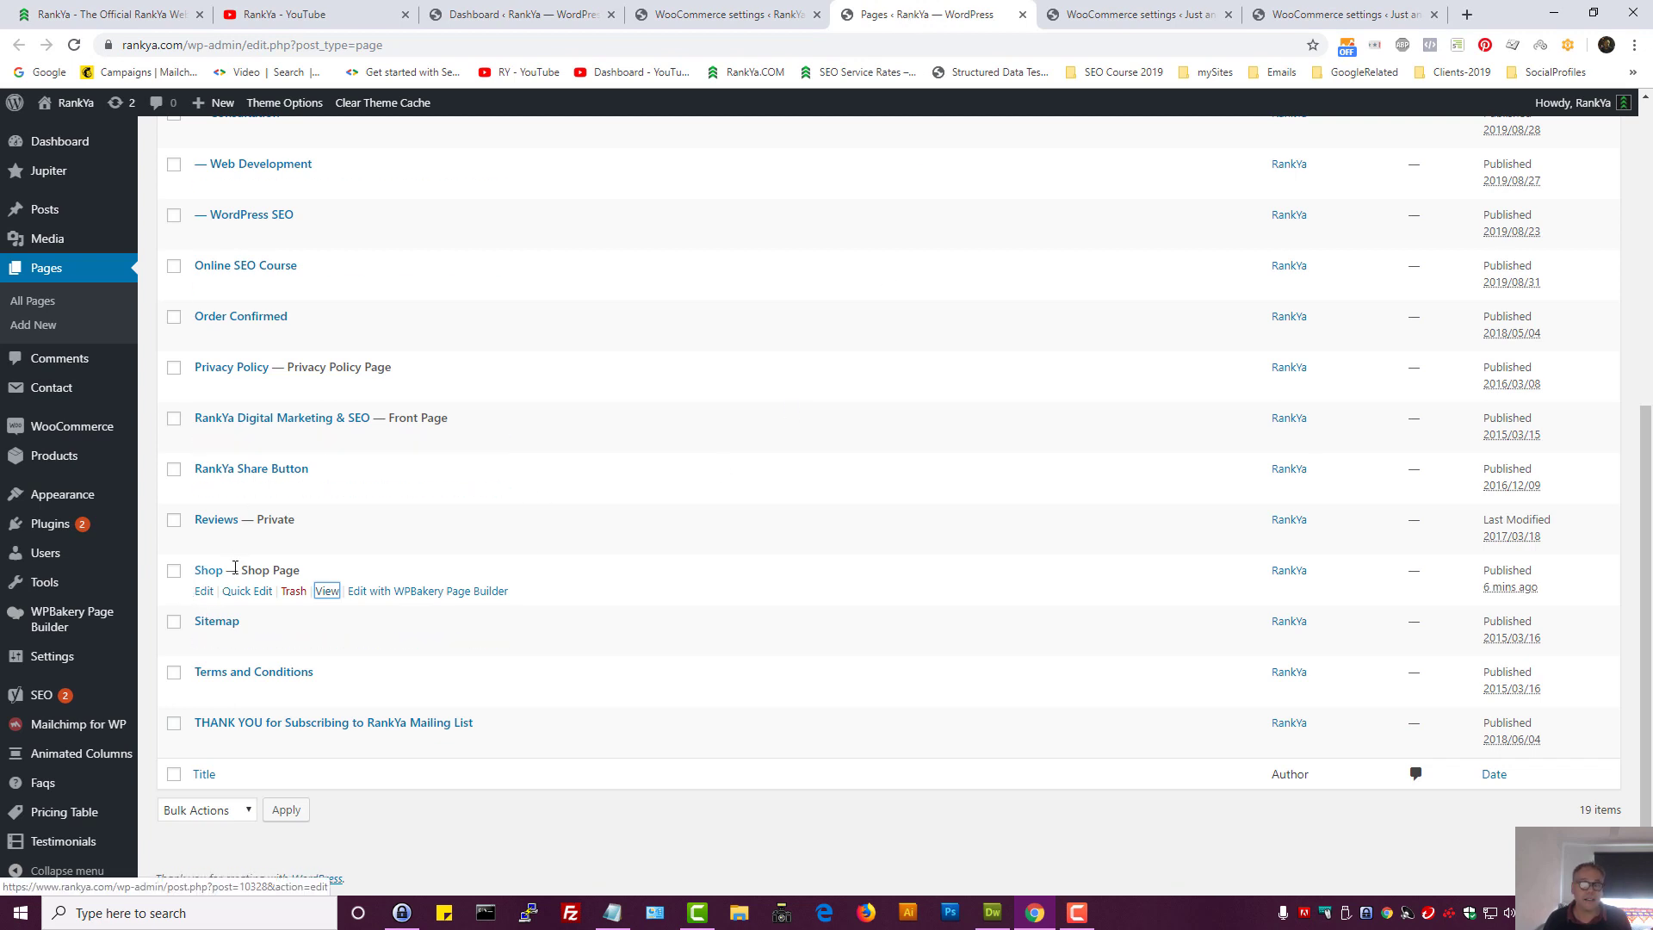
pyautogui.click(704, 23)
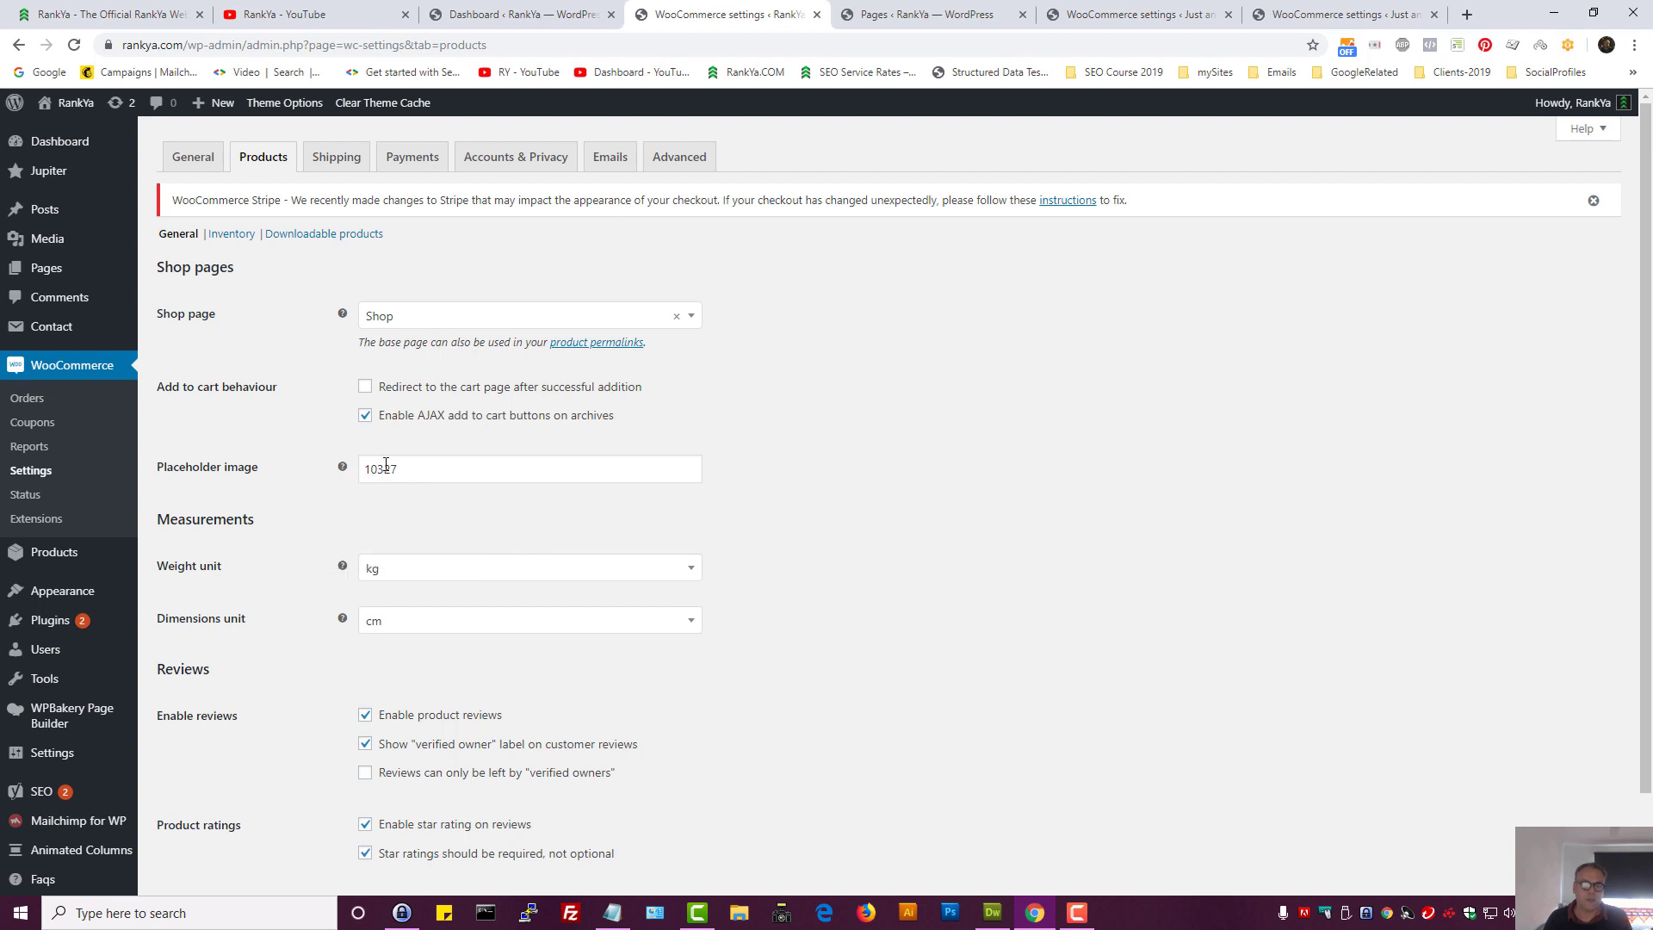
# Examine the placeholder image field and the available weight units without changing either setting
pyautogui.doubleClick(428, 466)
pyautogui.click(452, 467)
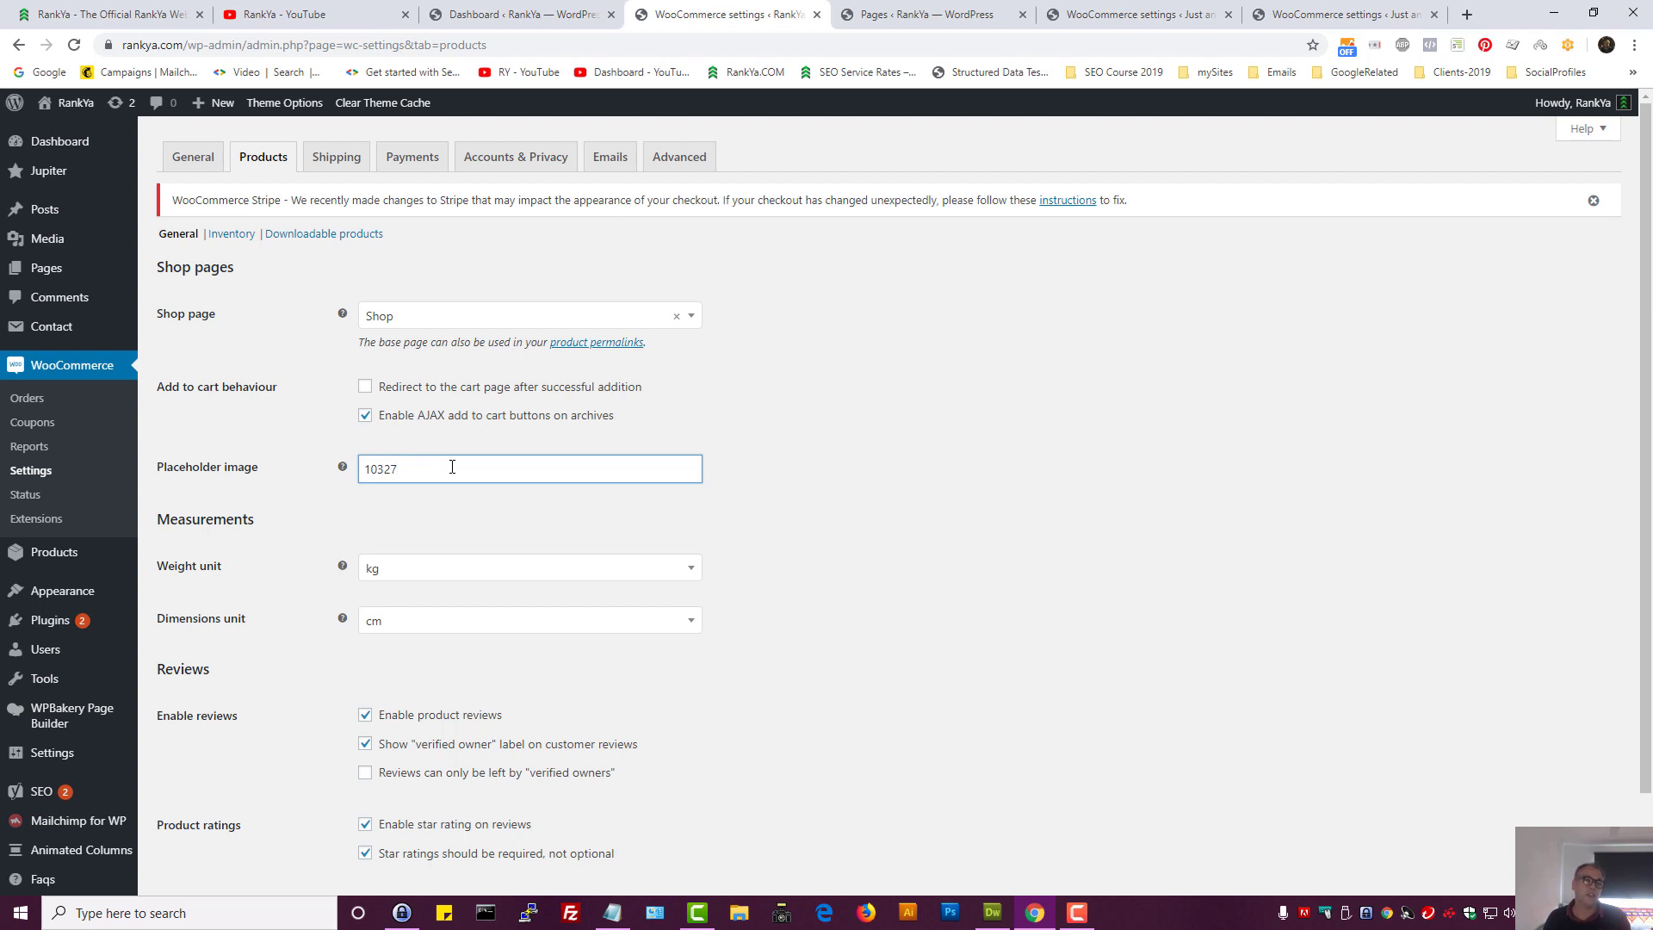
pyautogui.moveTo(413, 470); pyautogui.dragTo(360, 472)
pyautogui.click(504, 479)
pyautogui.scroll(-1, 861, 557)
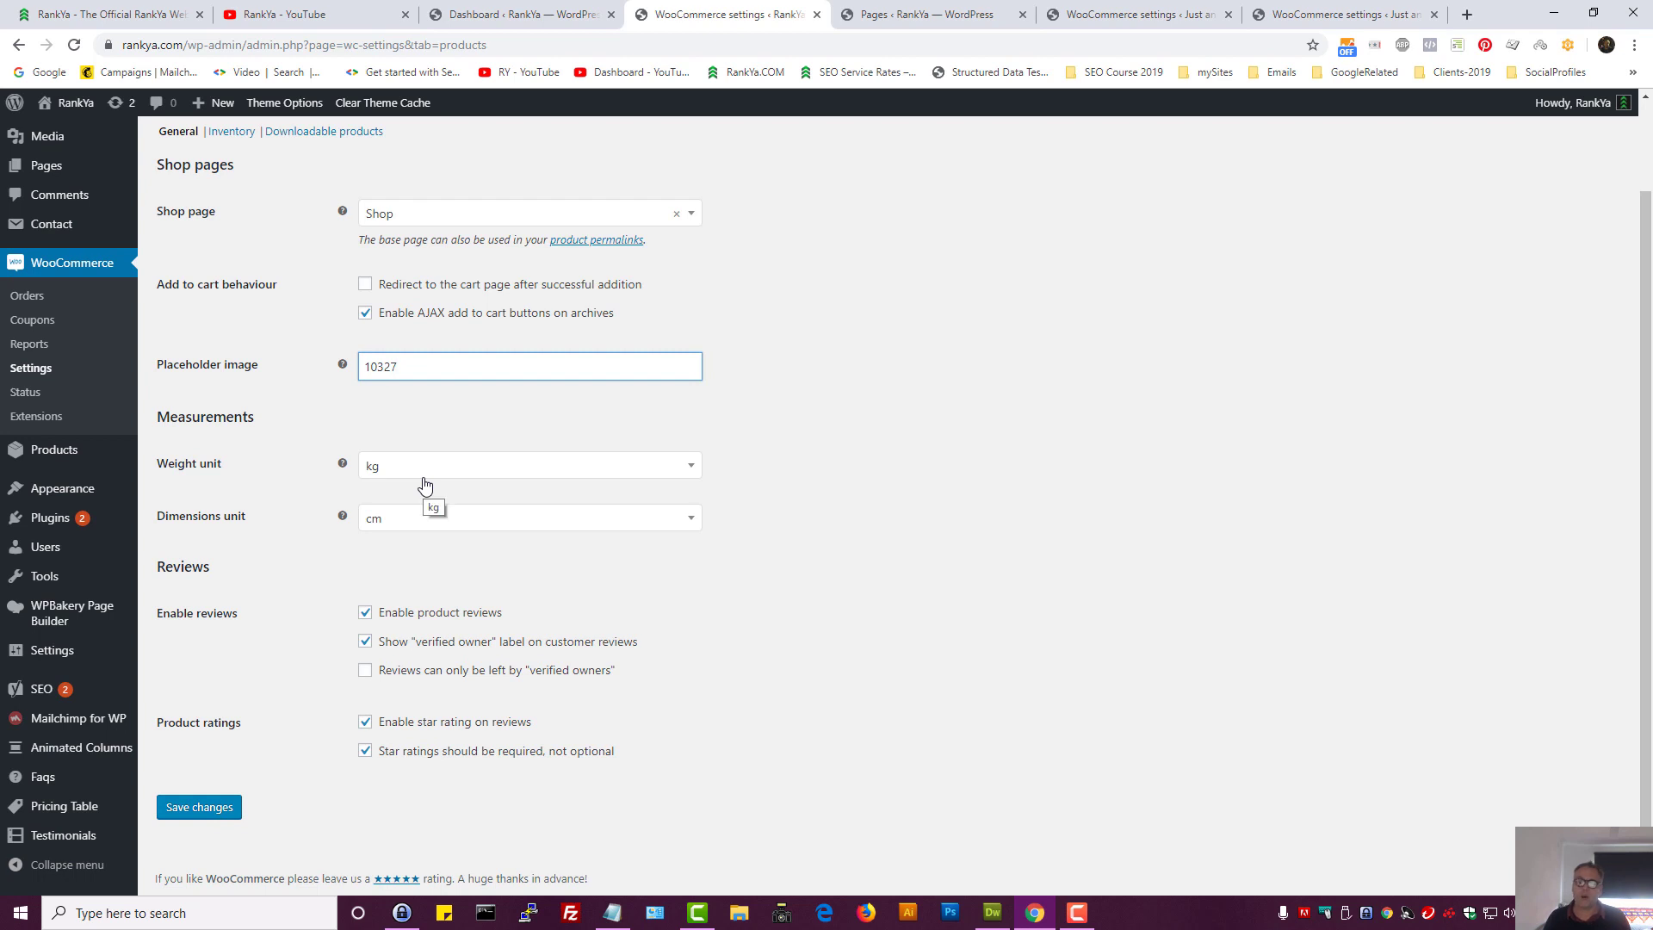
pyautogui.click(424, 479)
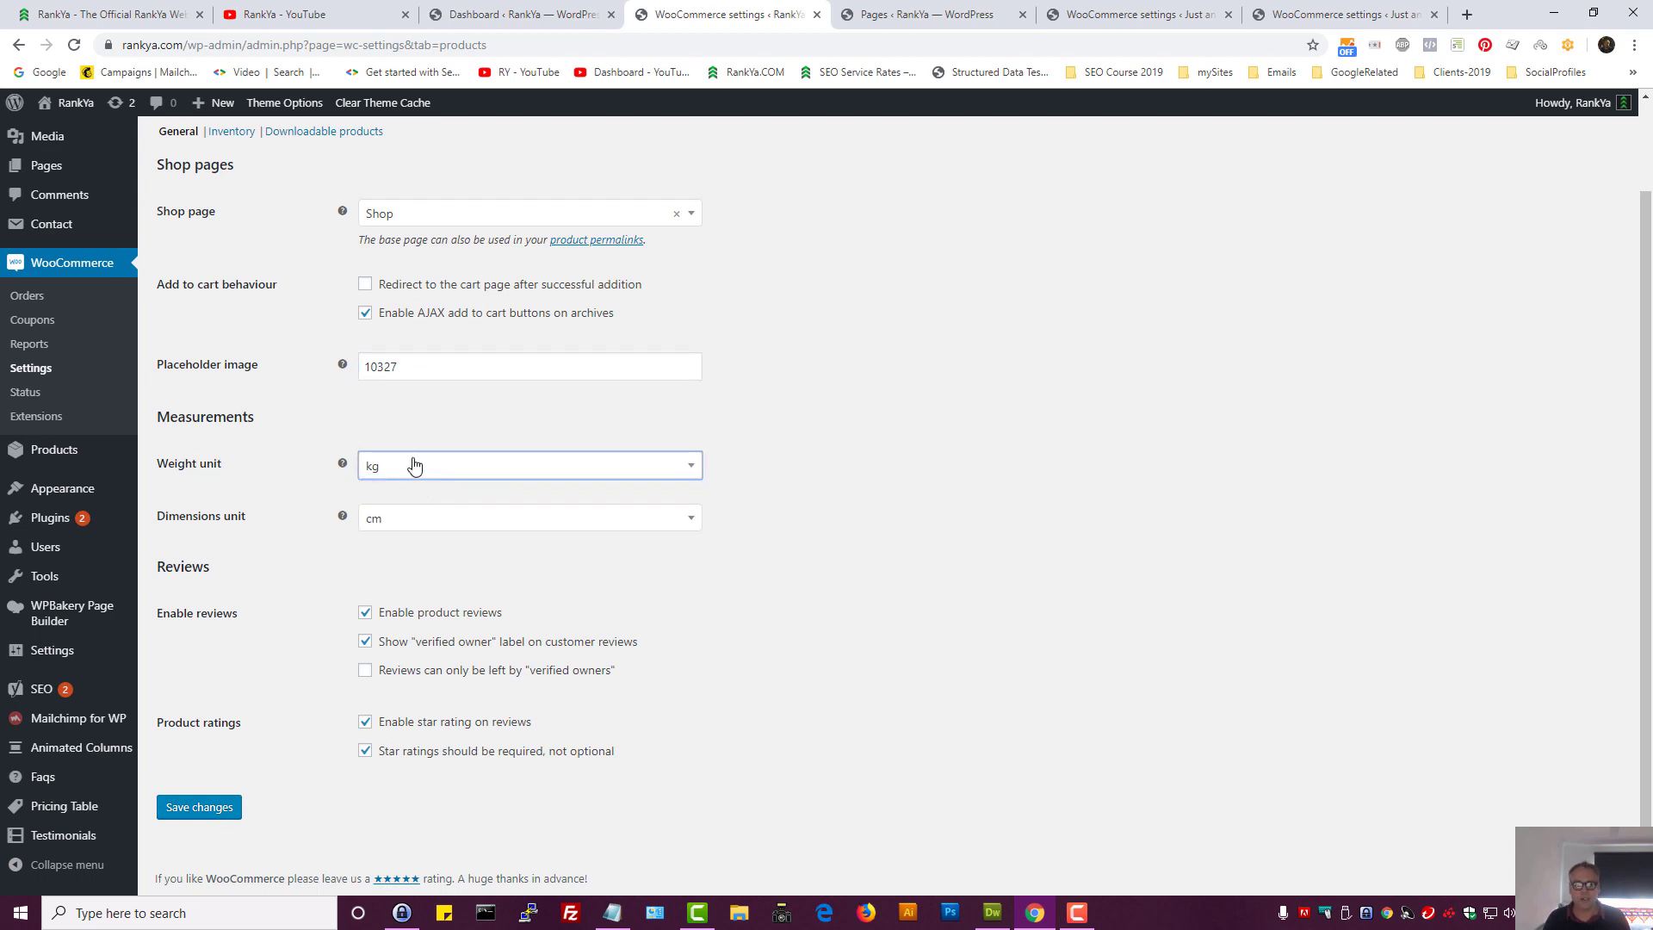
pyautogui.click(465, 470)
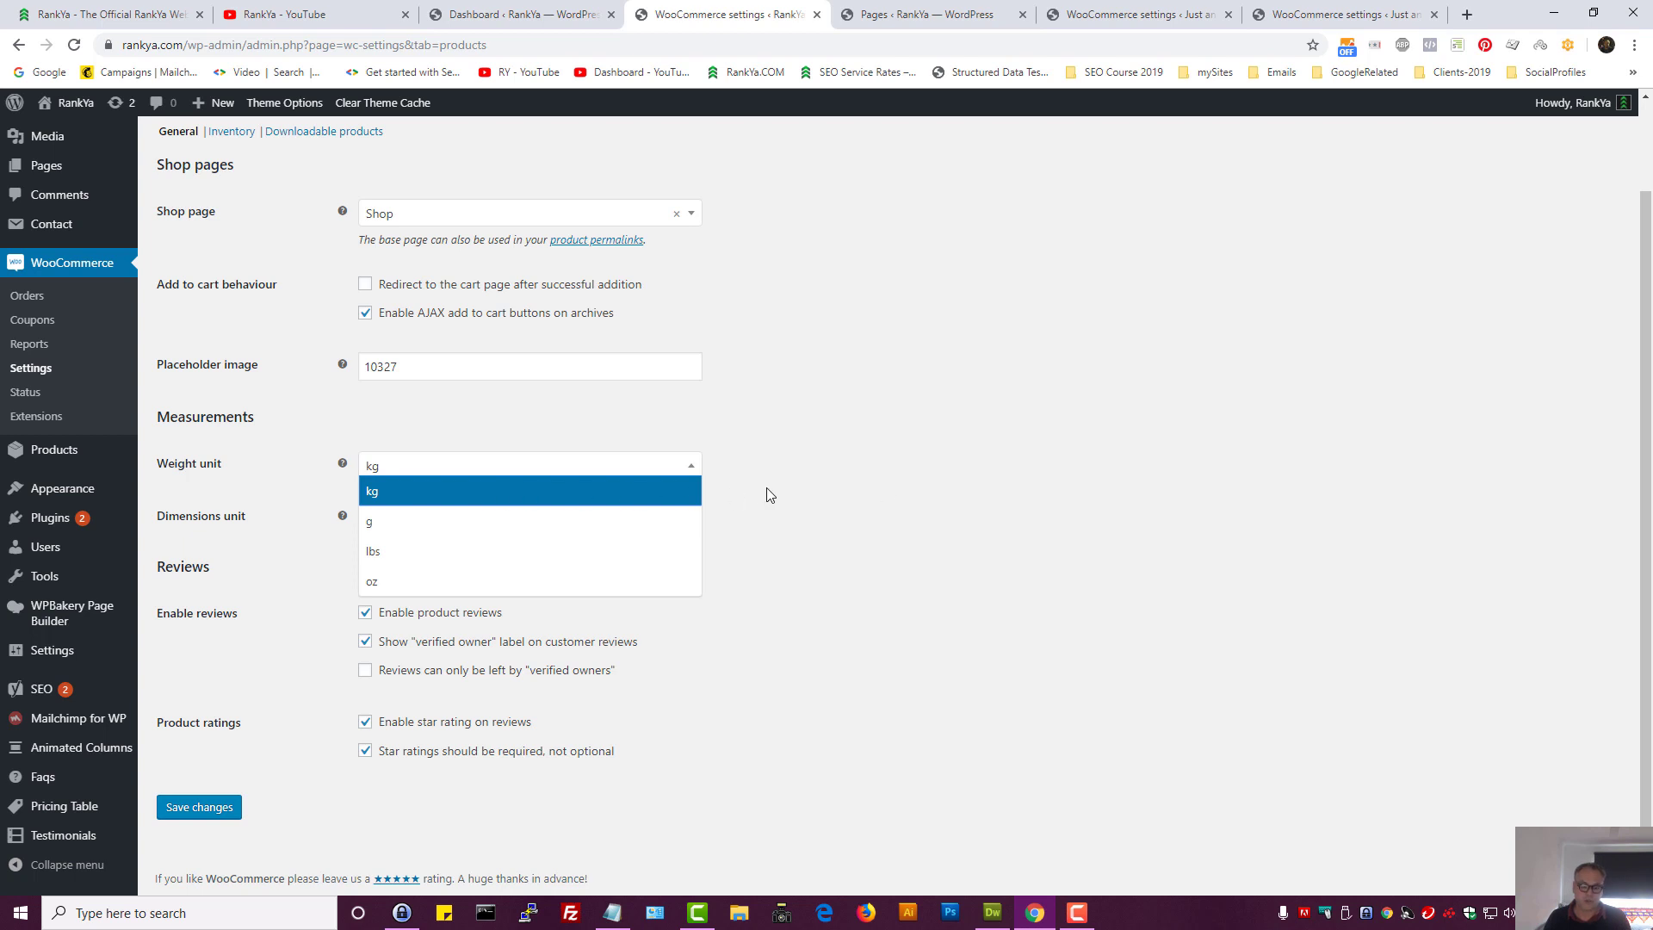
pyautogui.click(861, 497)
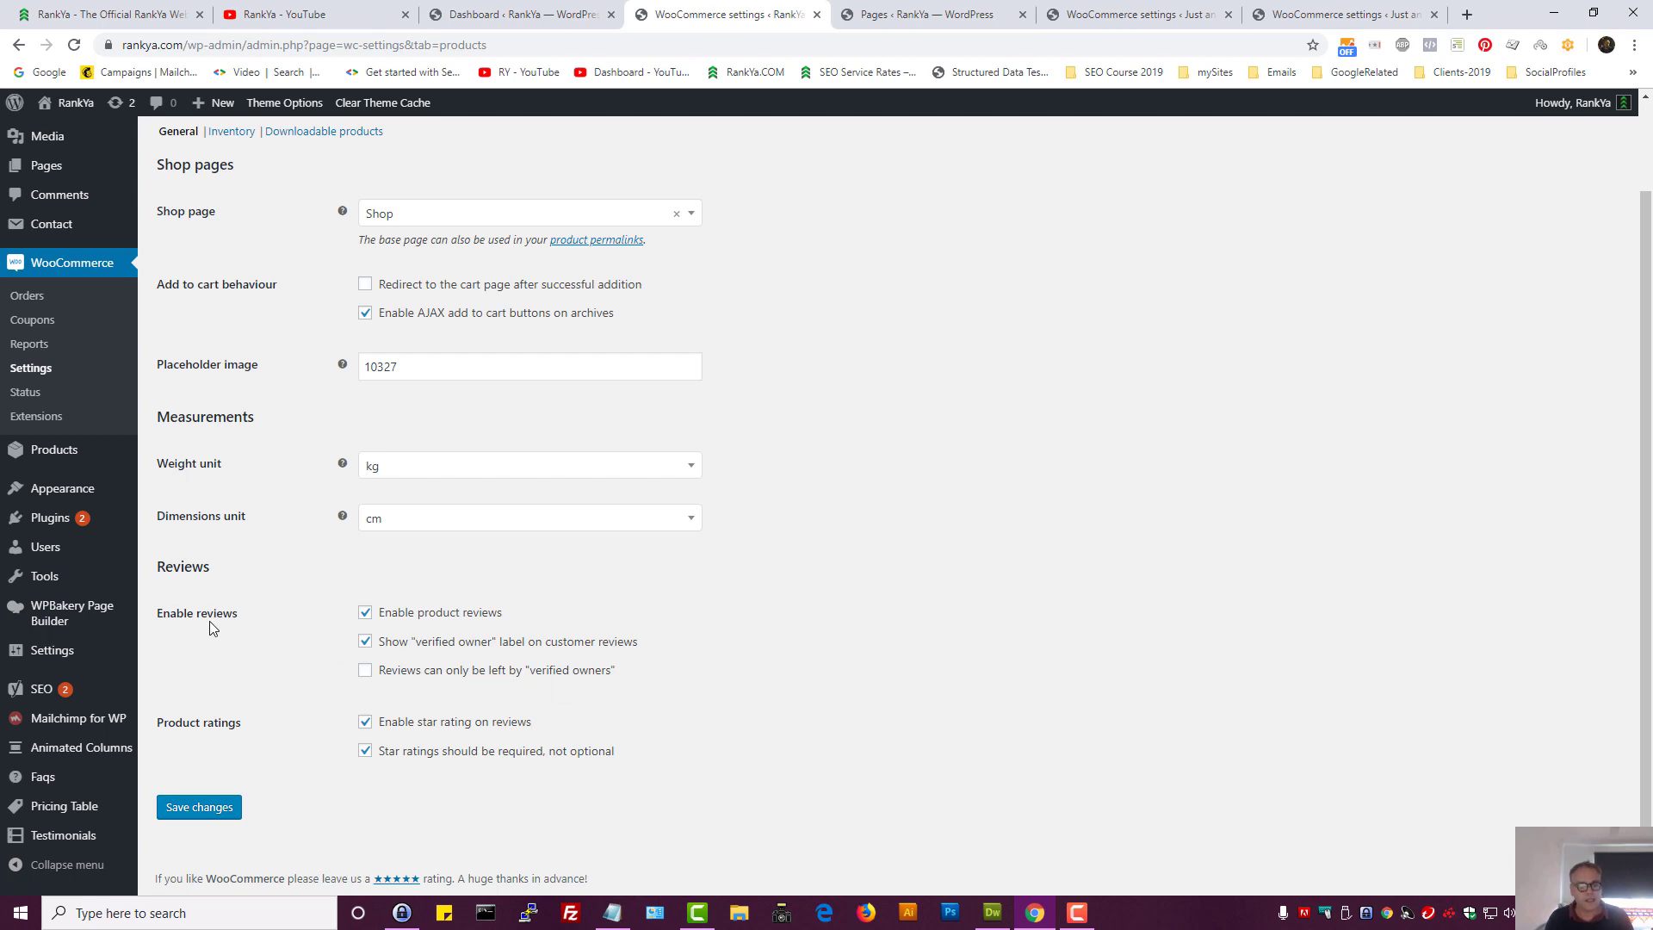
# Try disabling product reviews to see which review and rating options depend on them, then restore the option
pyautogui.click(365, 613)
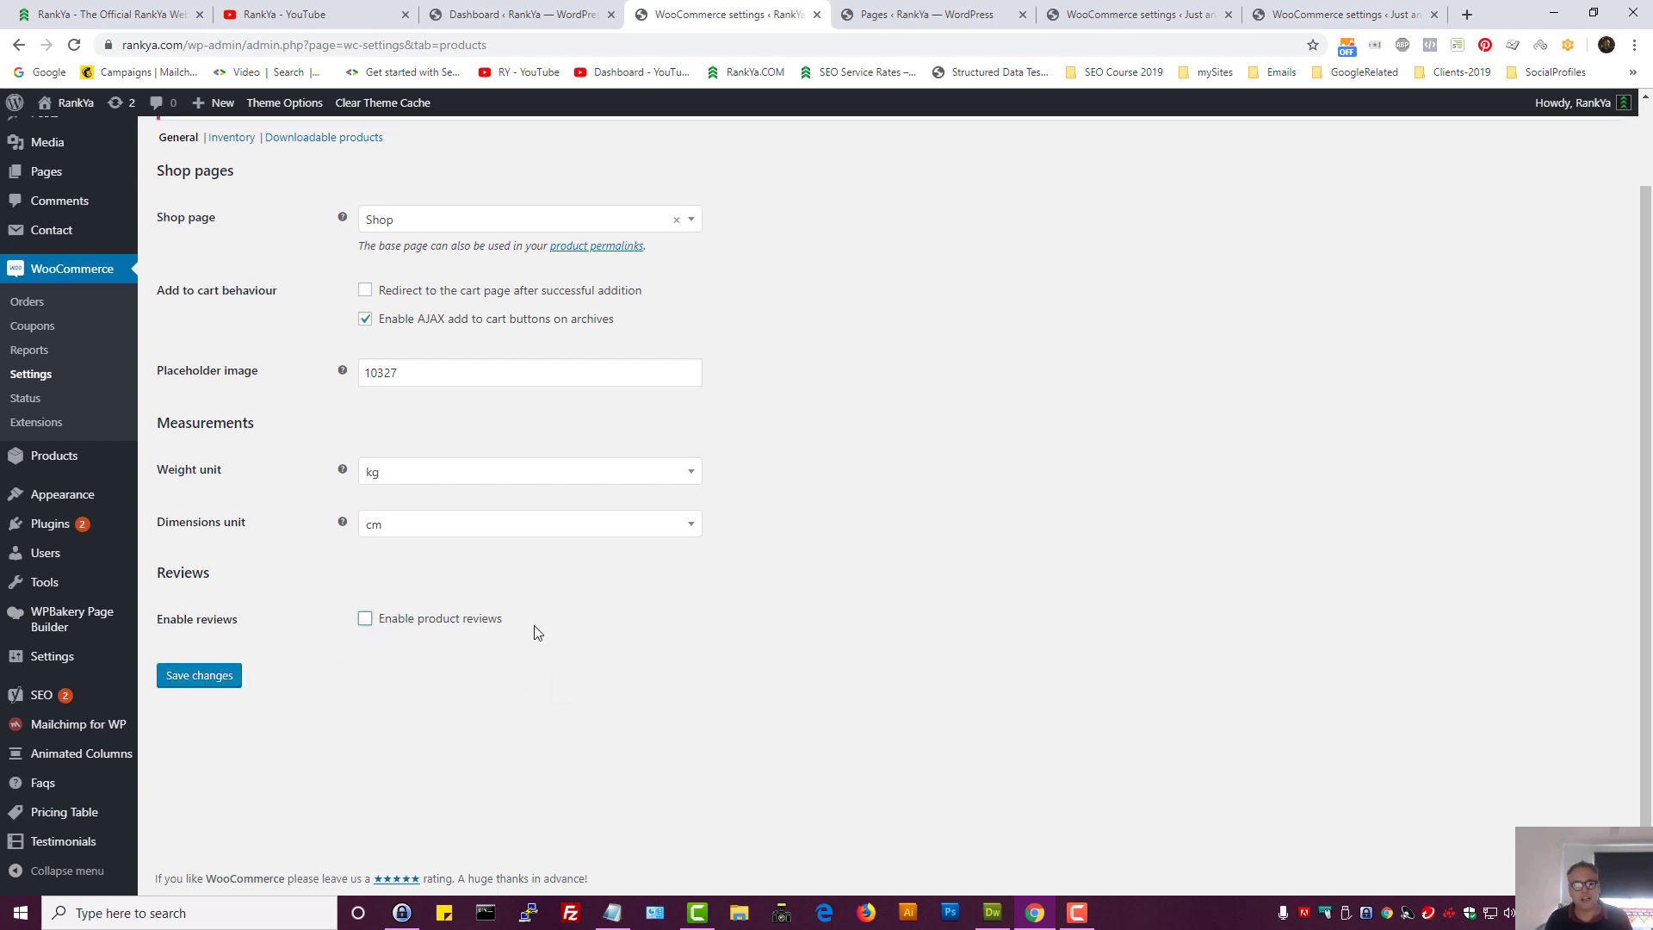
pyautogui.click(364, 621)
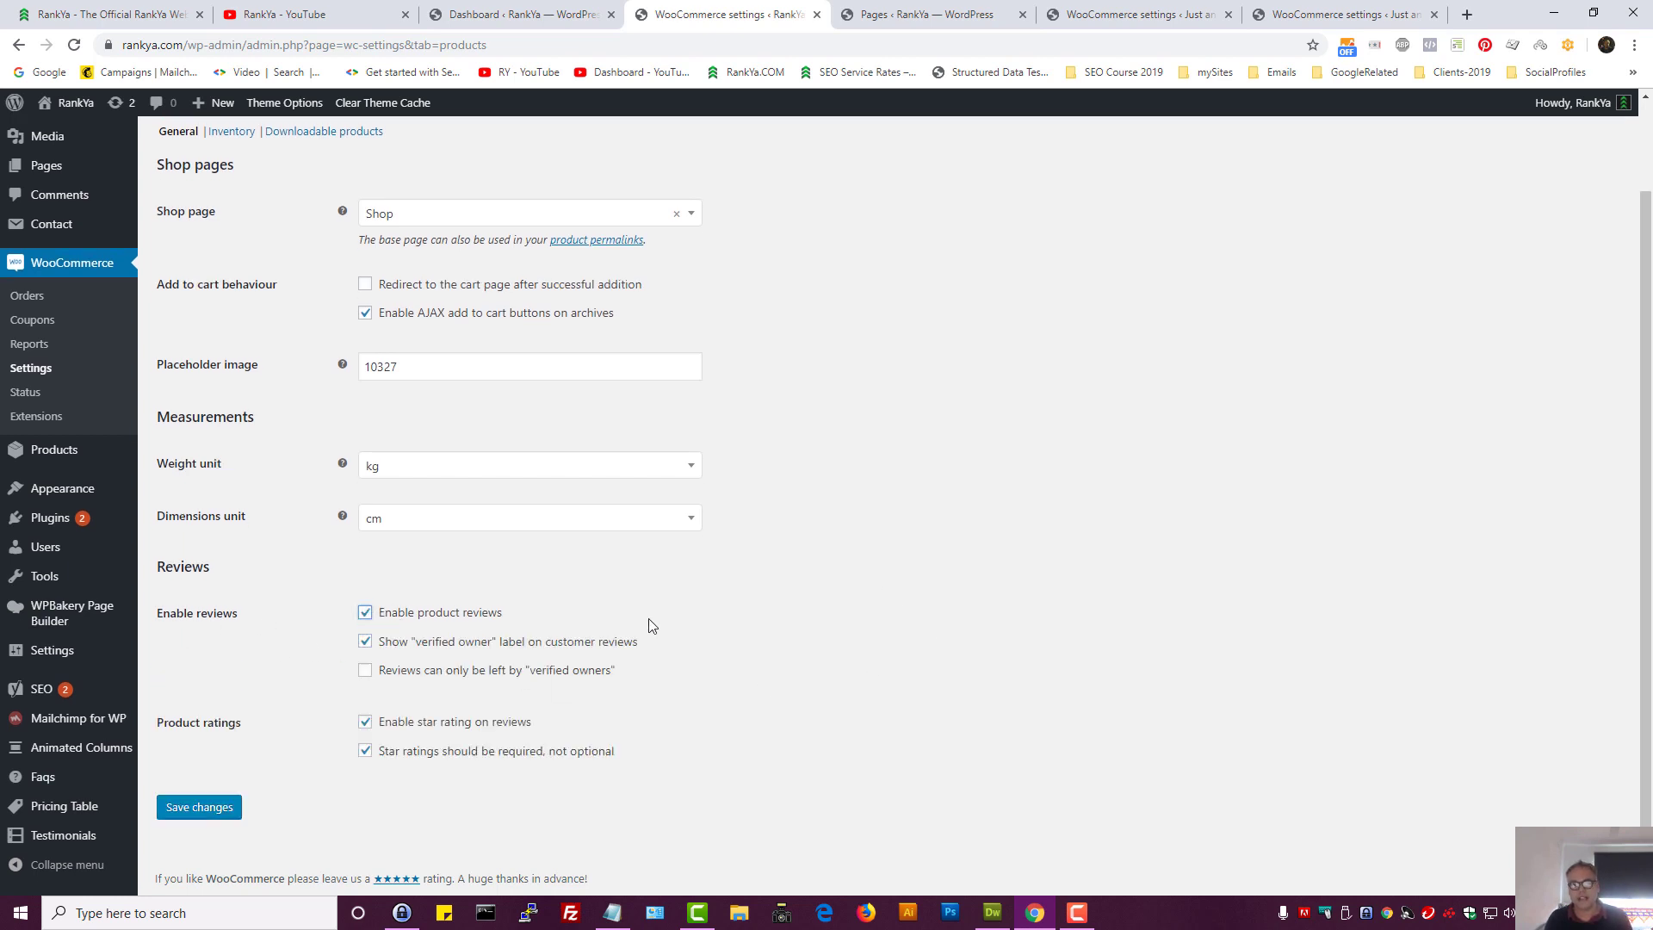
pyautogui.click(365, 617)
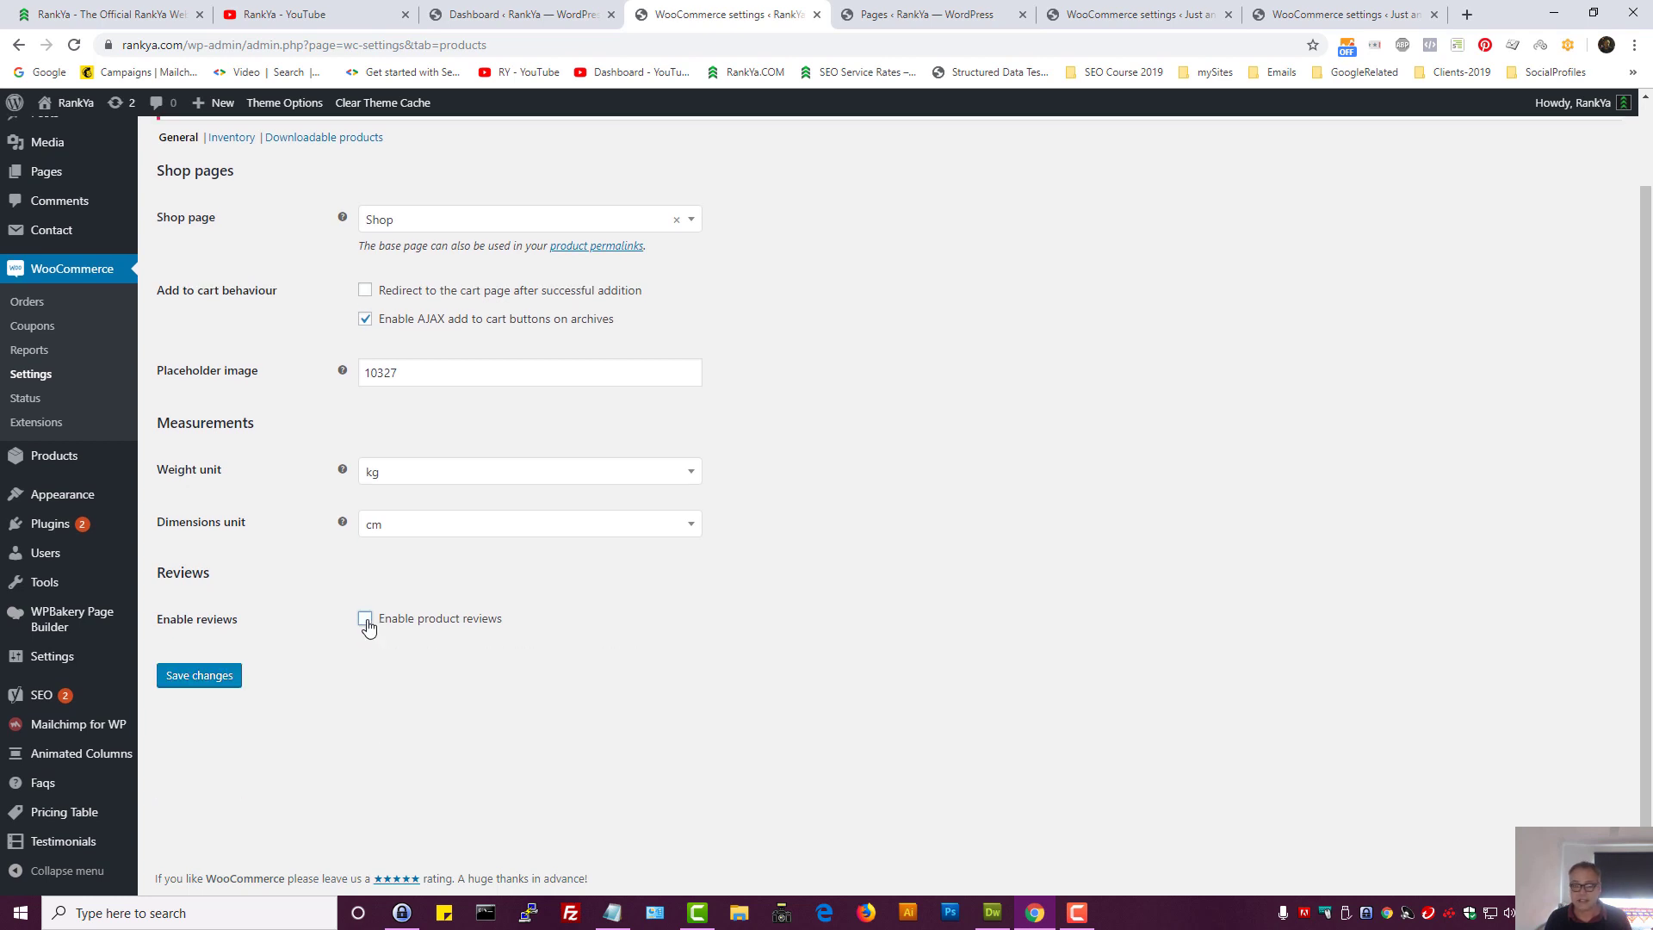
pyautogui.click(366, 622)
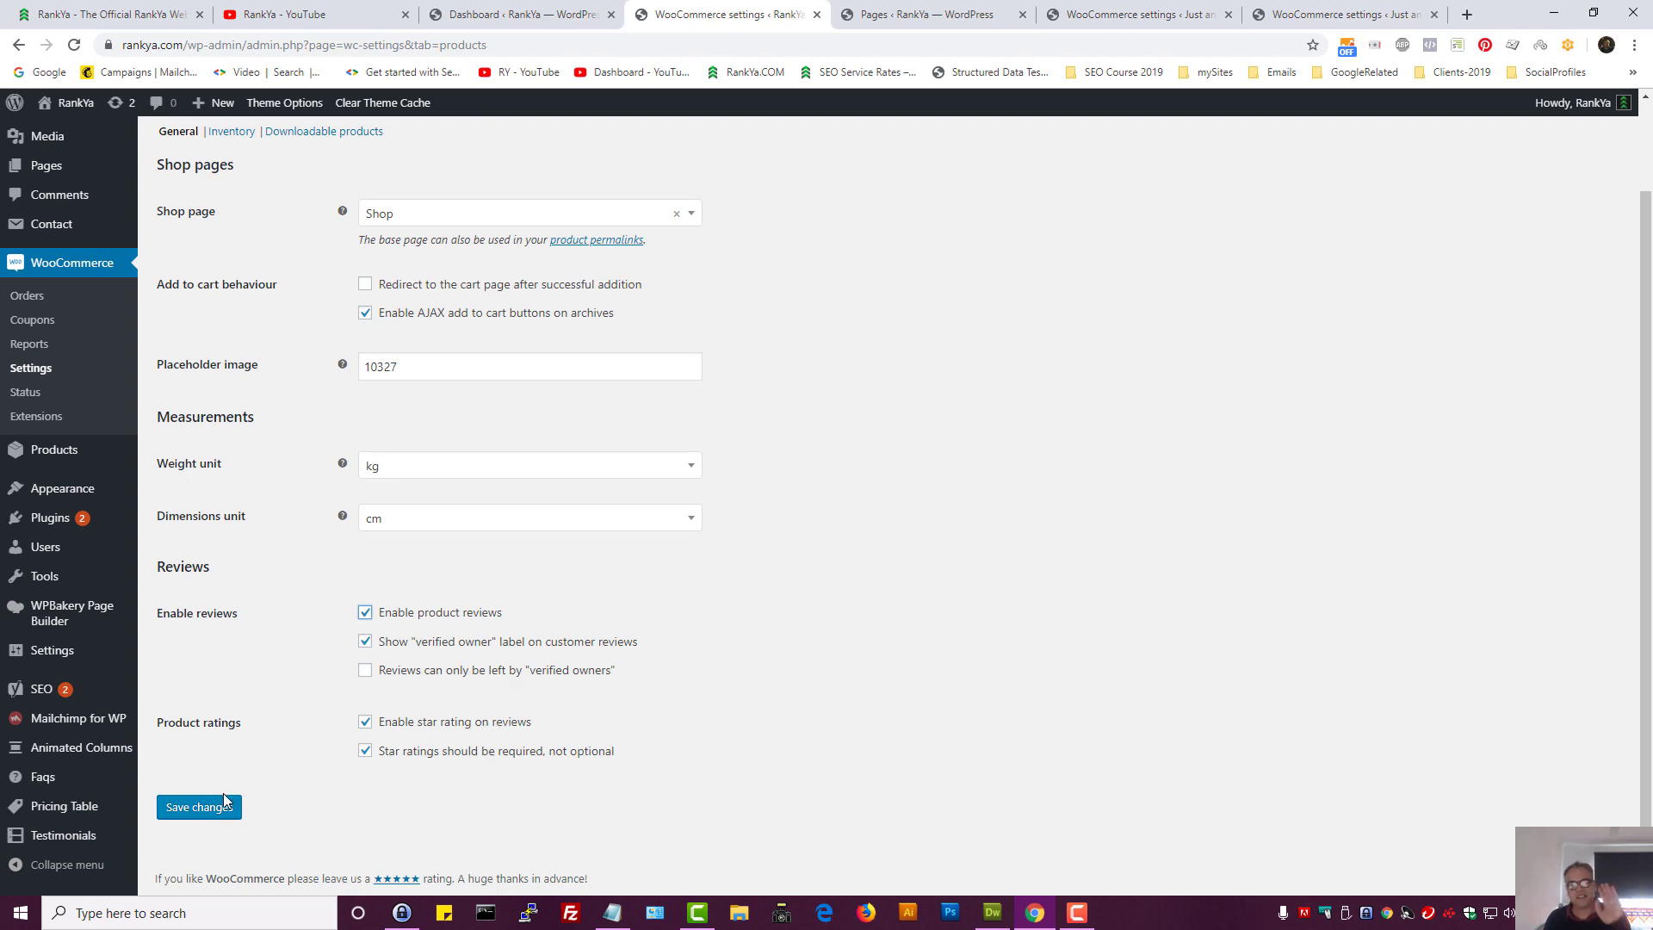
# Open the product inventory settings and set the low stock threshold to 5
pyautogui.scroll(2, 624, 792)
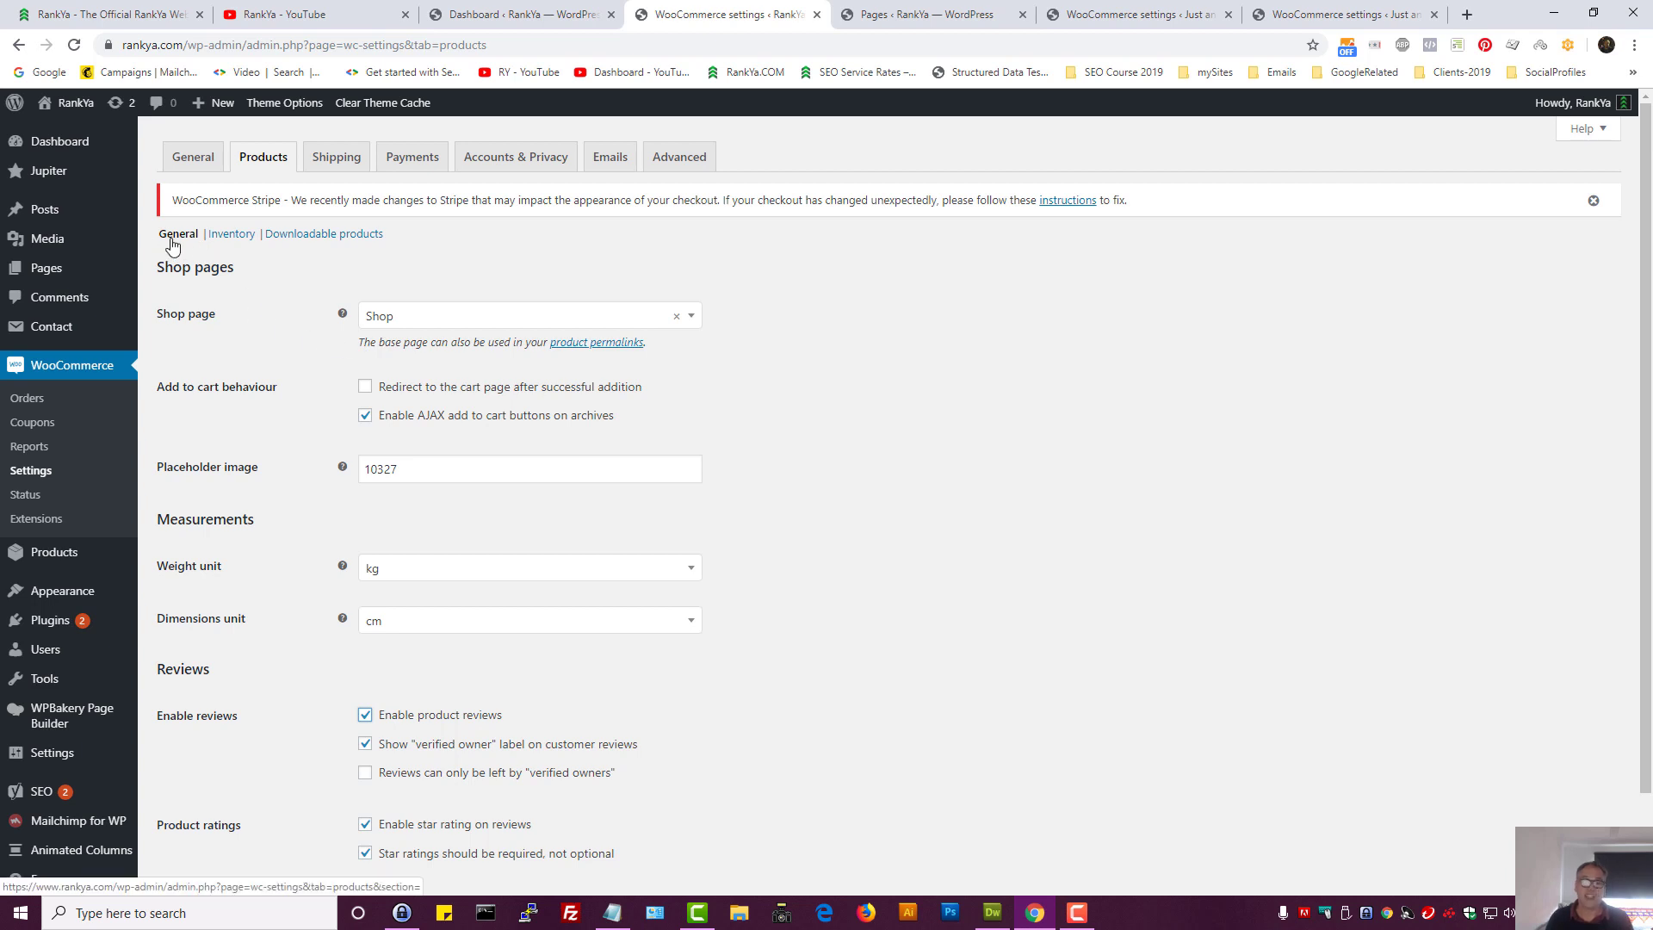
pyautogui.click(225, 233)
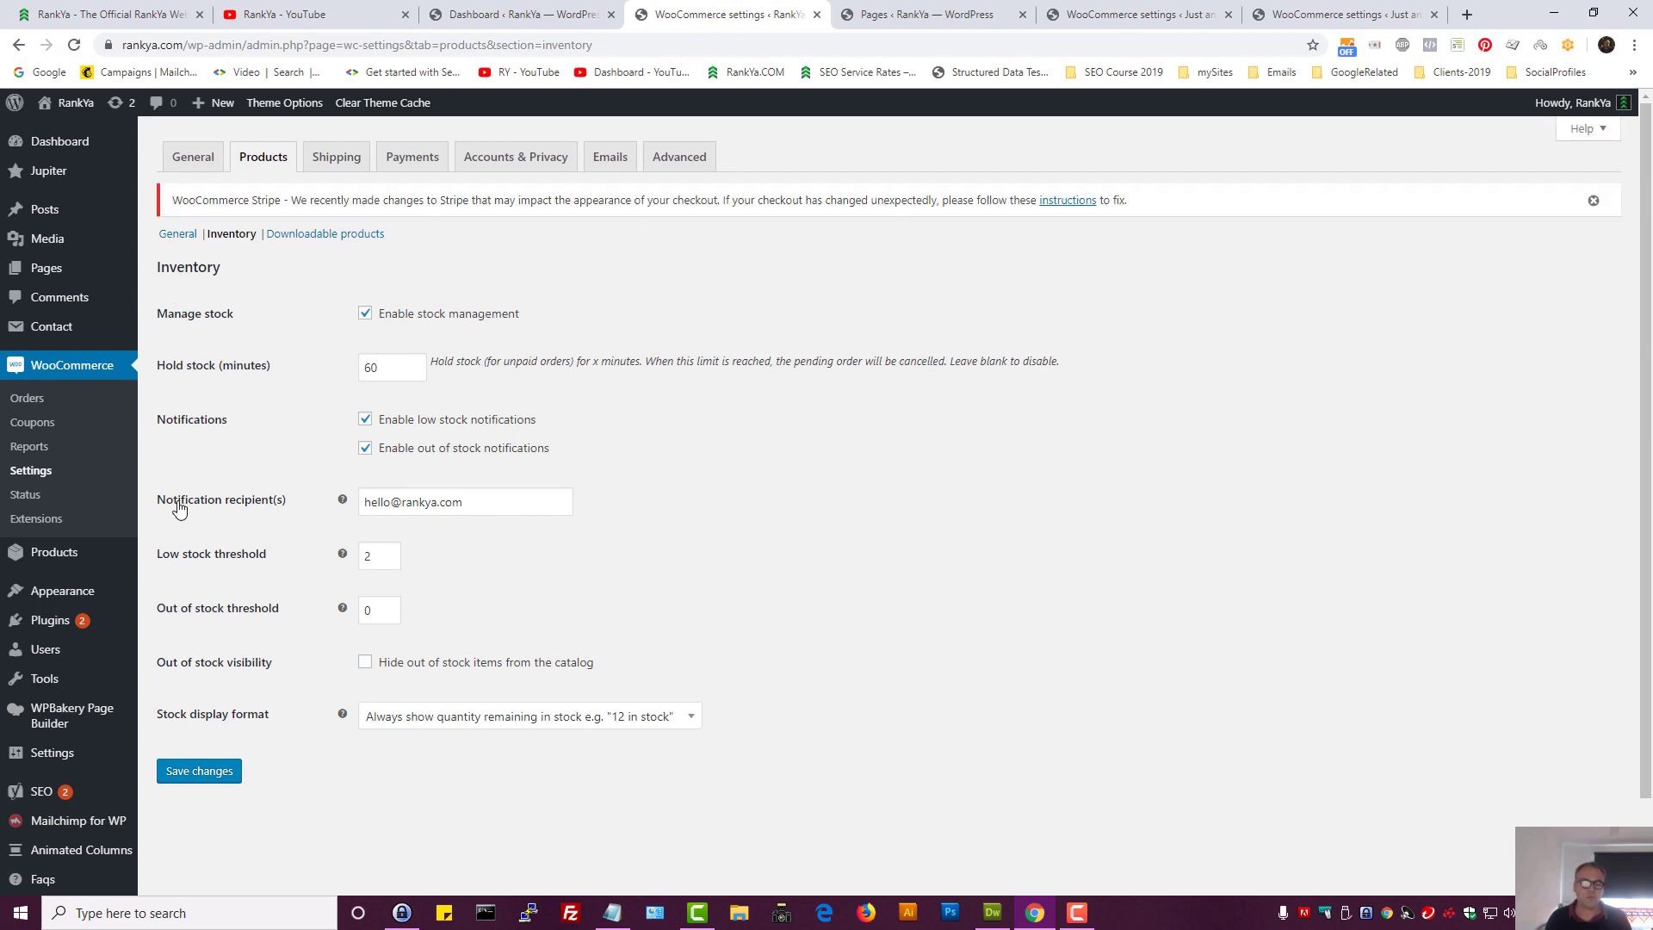
pyautogui.tripleClick(412, 509)
pyautogui.click(727, 517)
pyautogui.click(390, 552)
pyautogui.click(389, 552)
pyautogui.click(389, 552)
# Keep the out of stock threshold at 0 and enable hiding out of stock items from the catalog
pyautogui.click(390, 618)
pyautogui.click(455, 616)
pyautogui.click(366, 664)
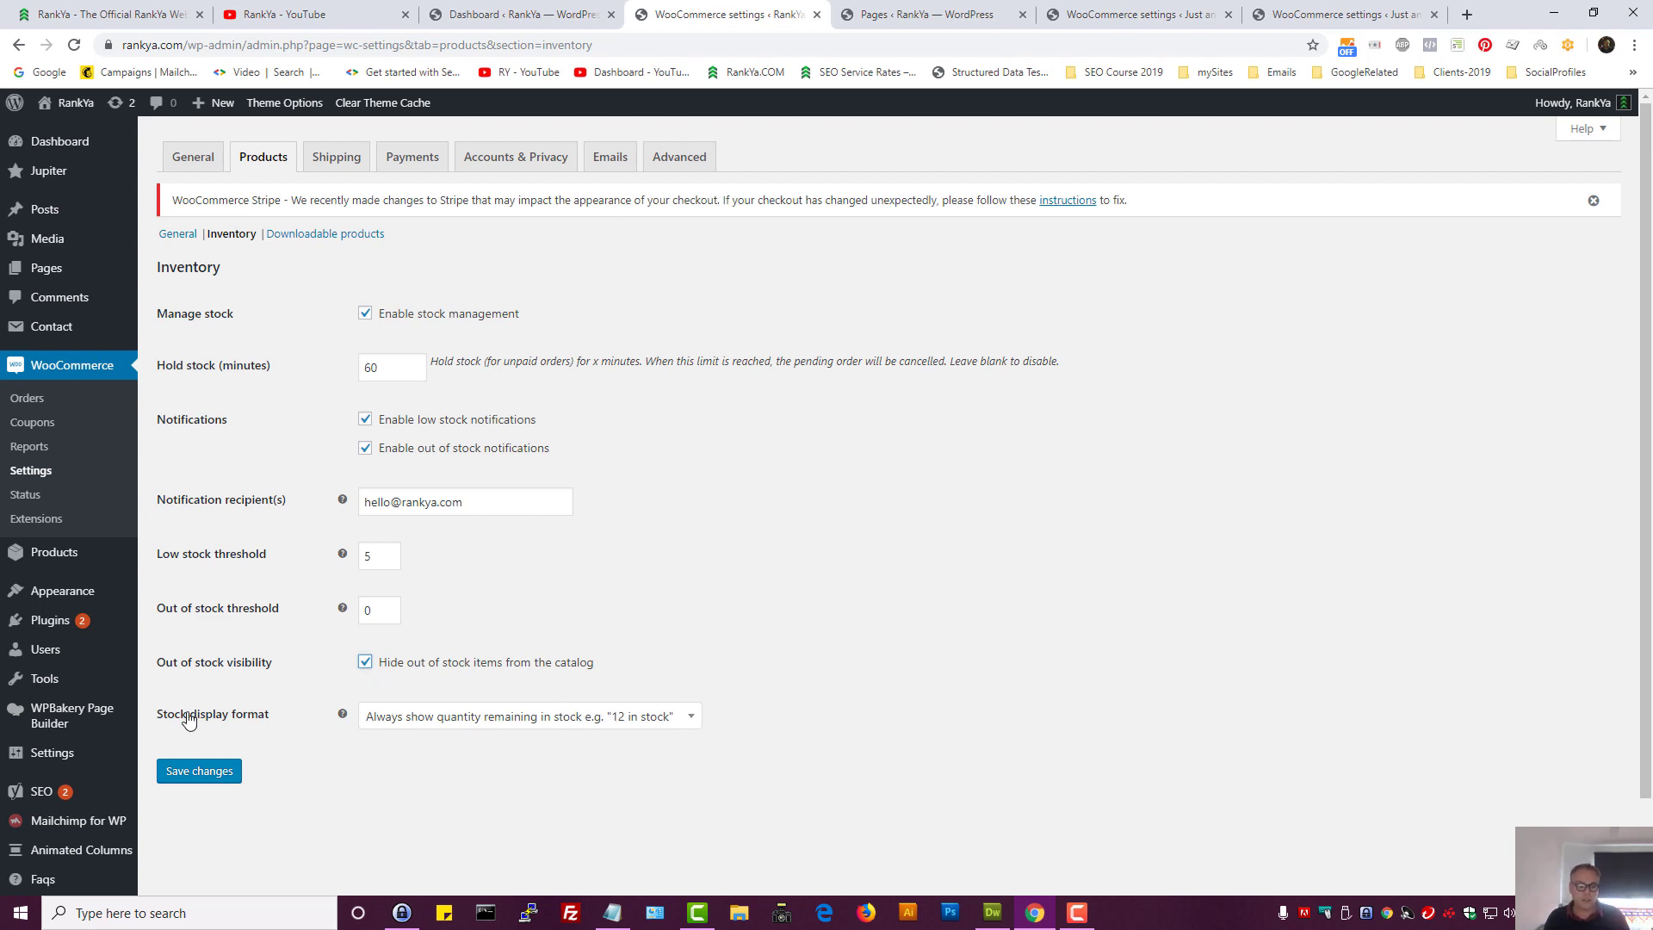
# Review the stock display format choices without changing them, and open the downloadable products settings
pyautogui.click(436, 718)
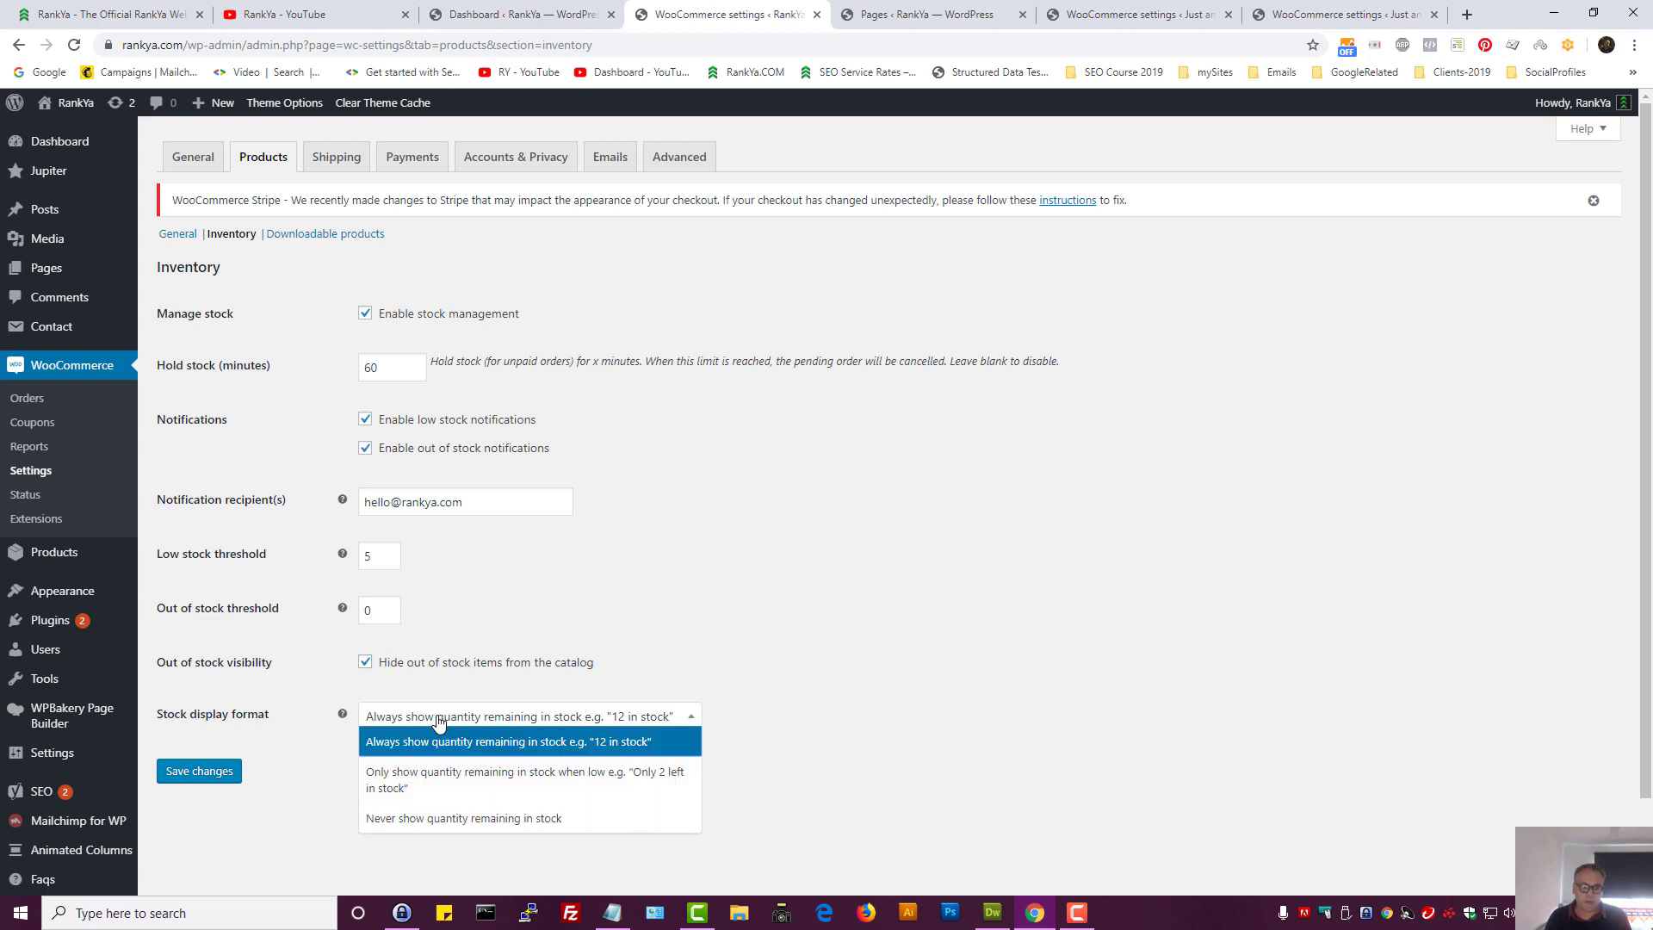
pyautogui.click(757, 590)
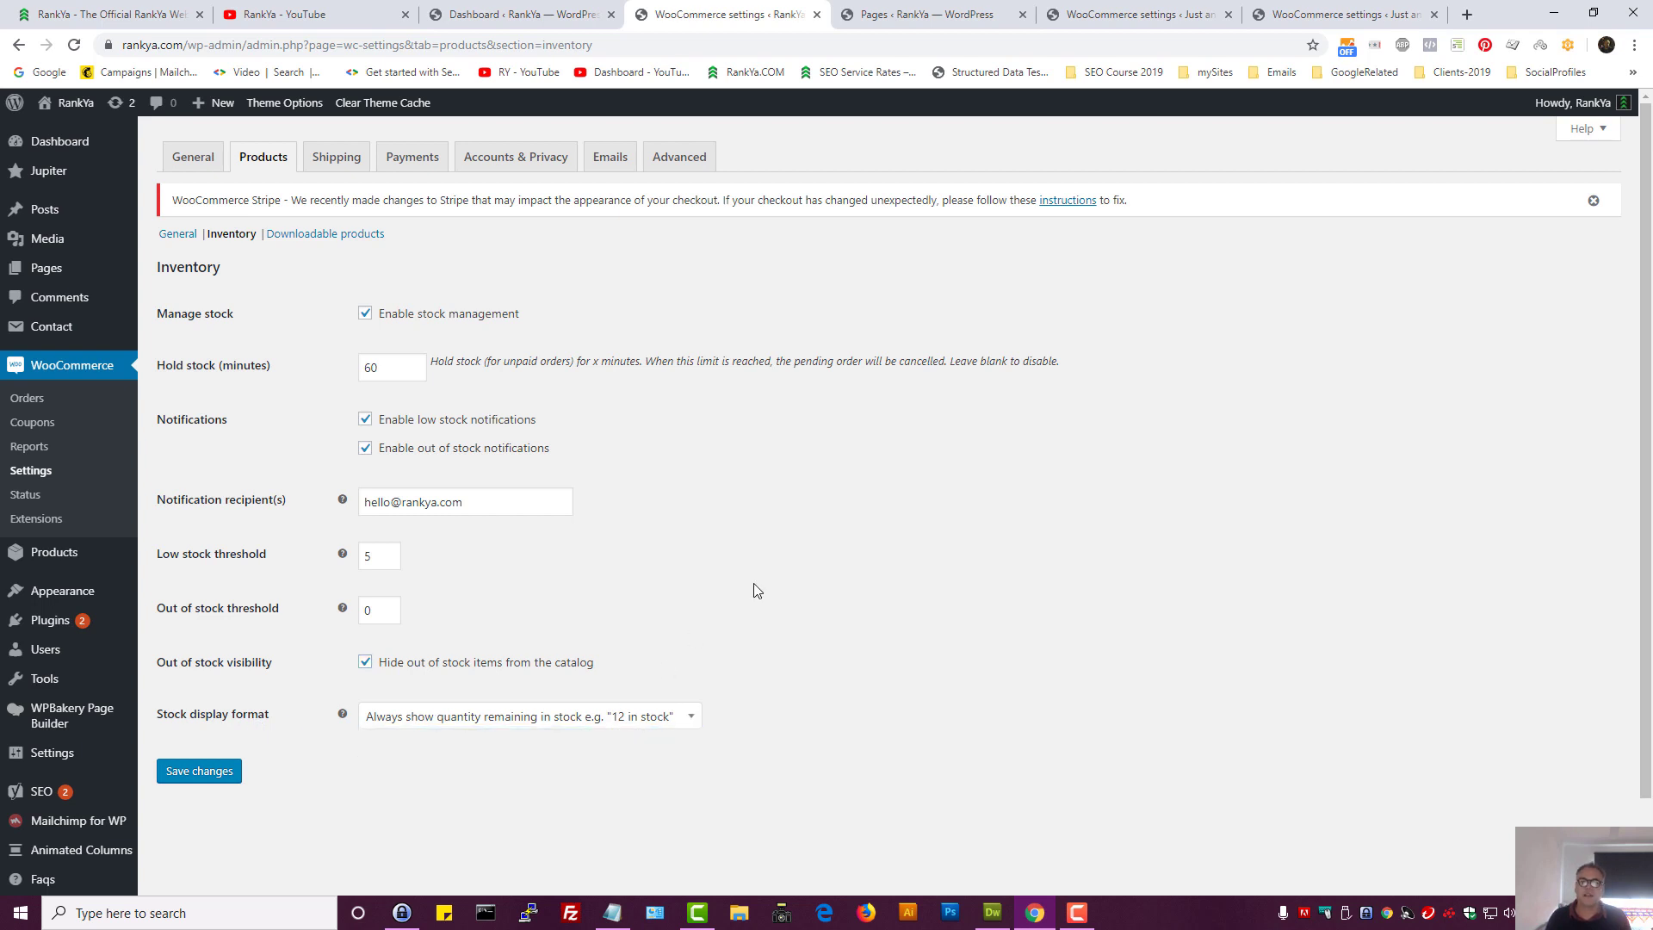
pyautogui.click(317, 241)
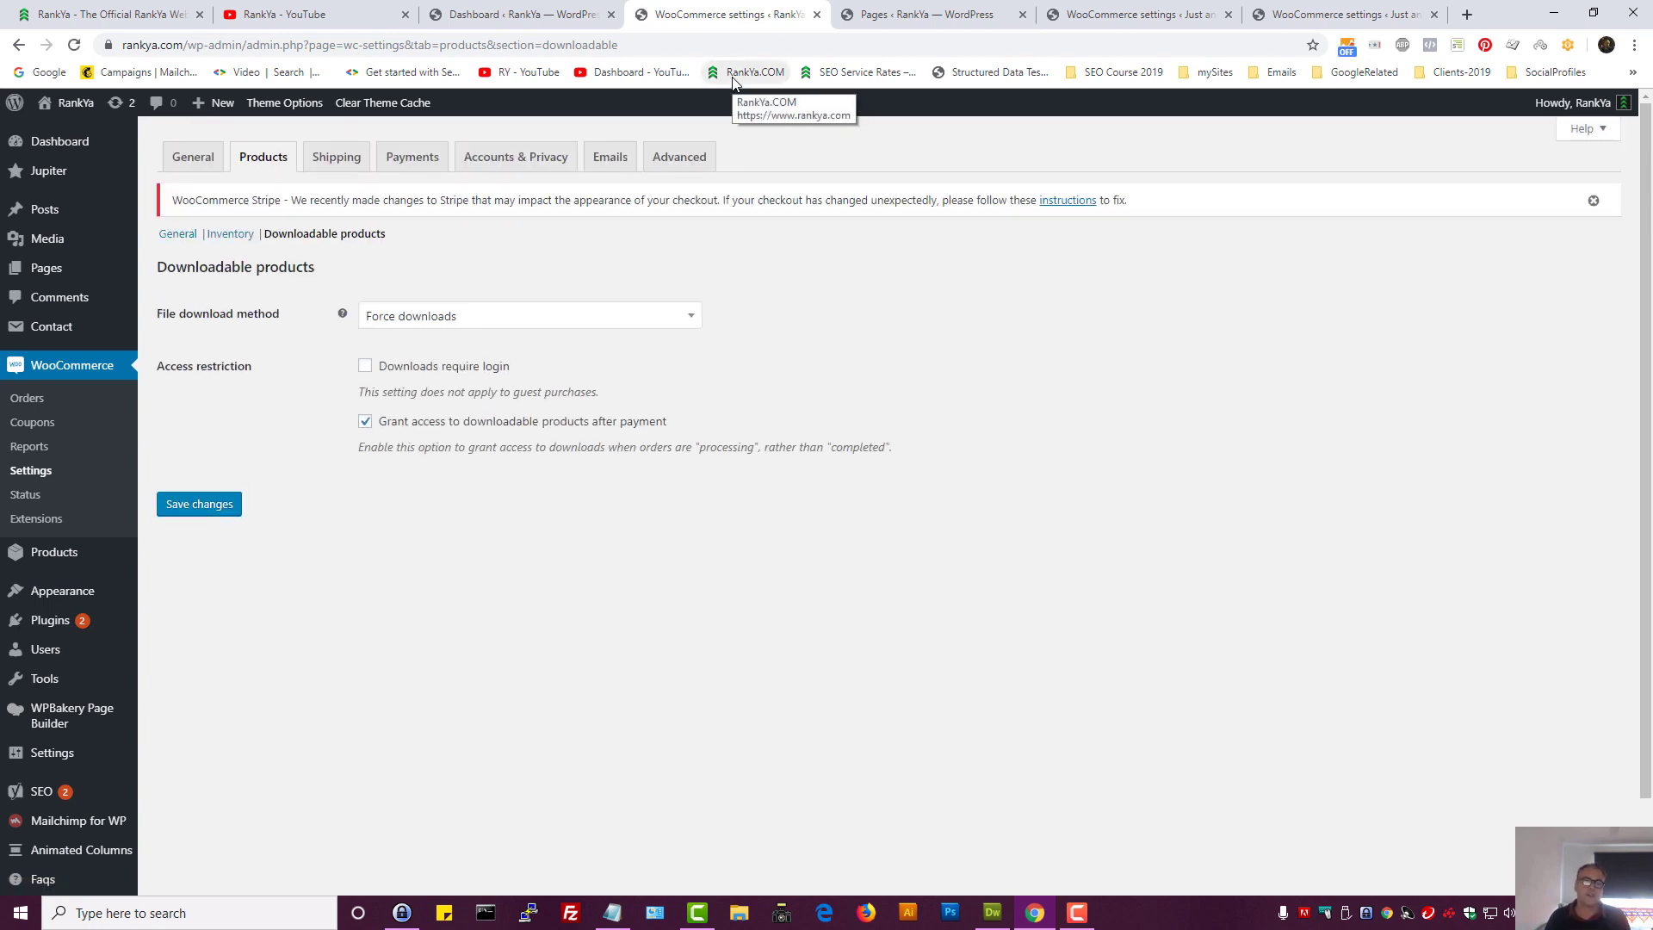
# Open the website's SEO Course page in a new browser tab and look over its content as a downloadable product example
pyautogui.click(113, 11)
pyautogui.moveTo(1011, 194)
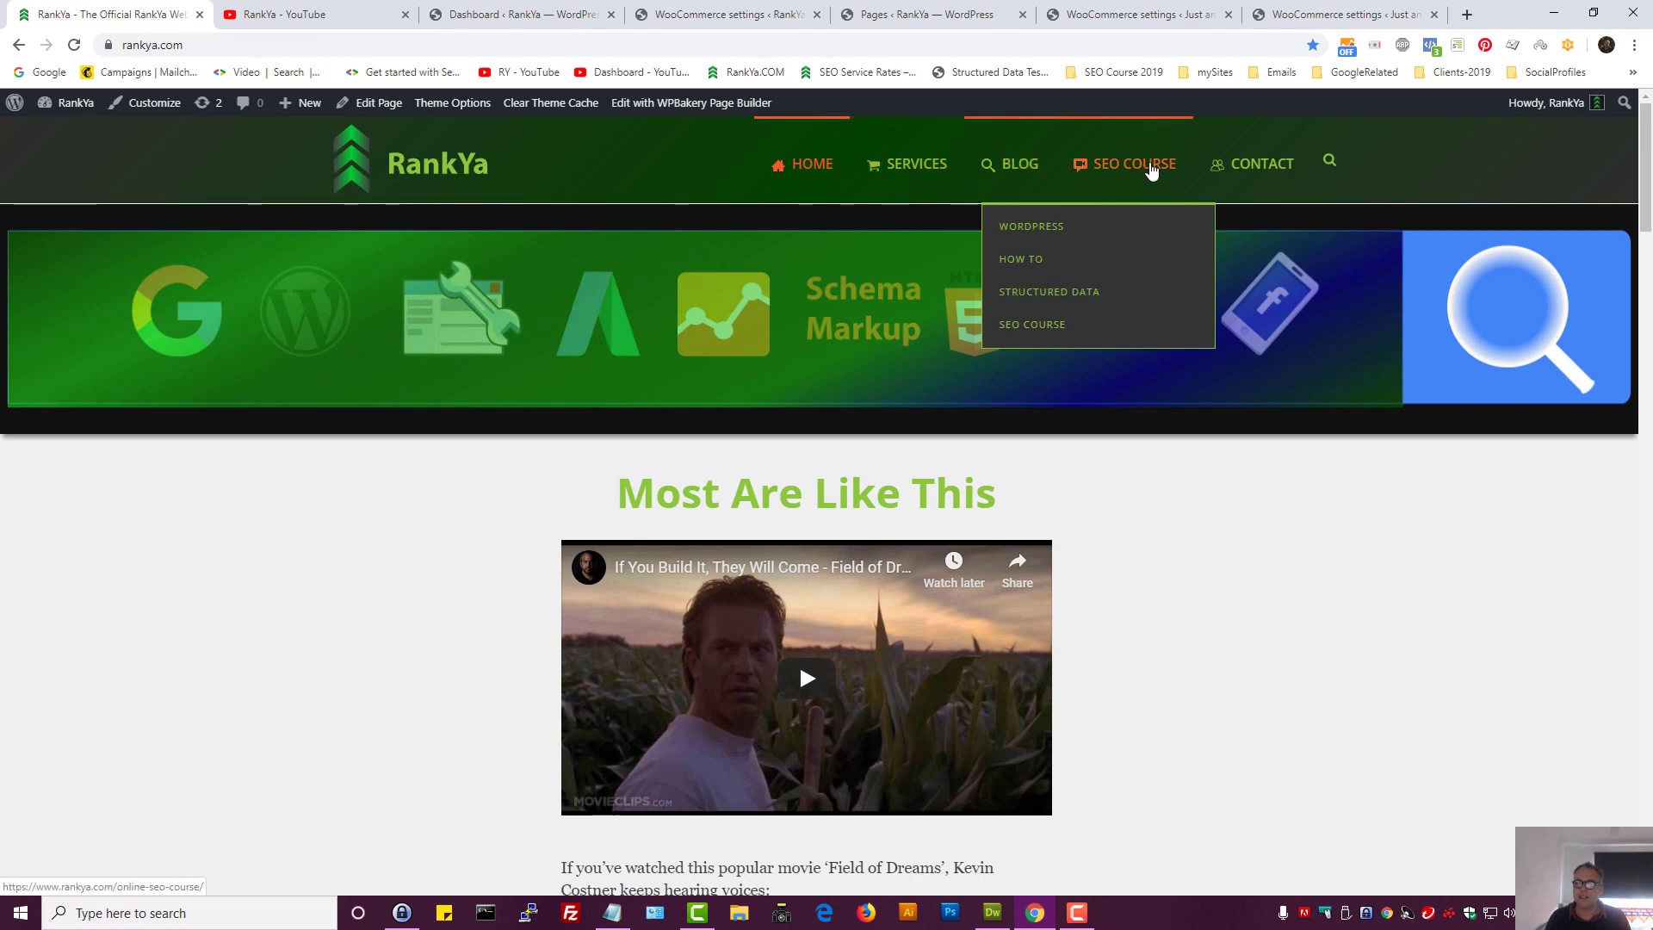
pyautogui.middleClick(1135, 164)
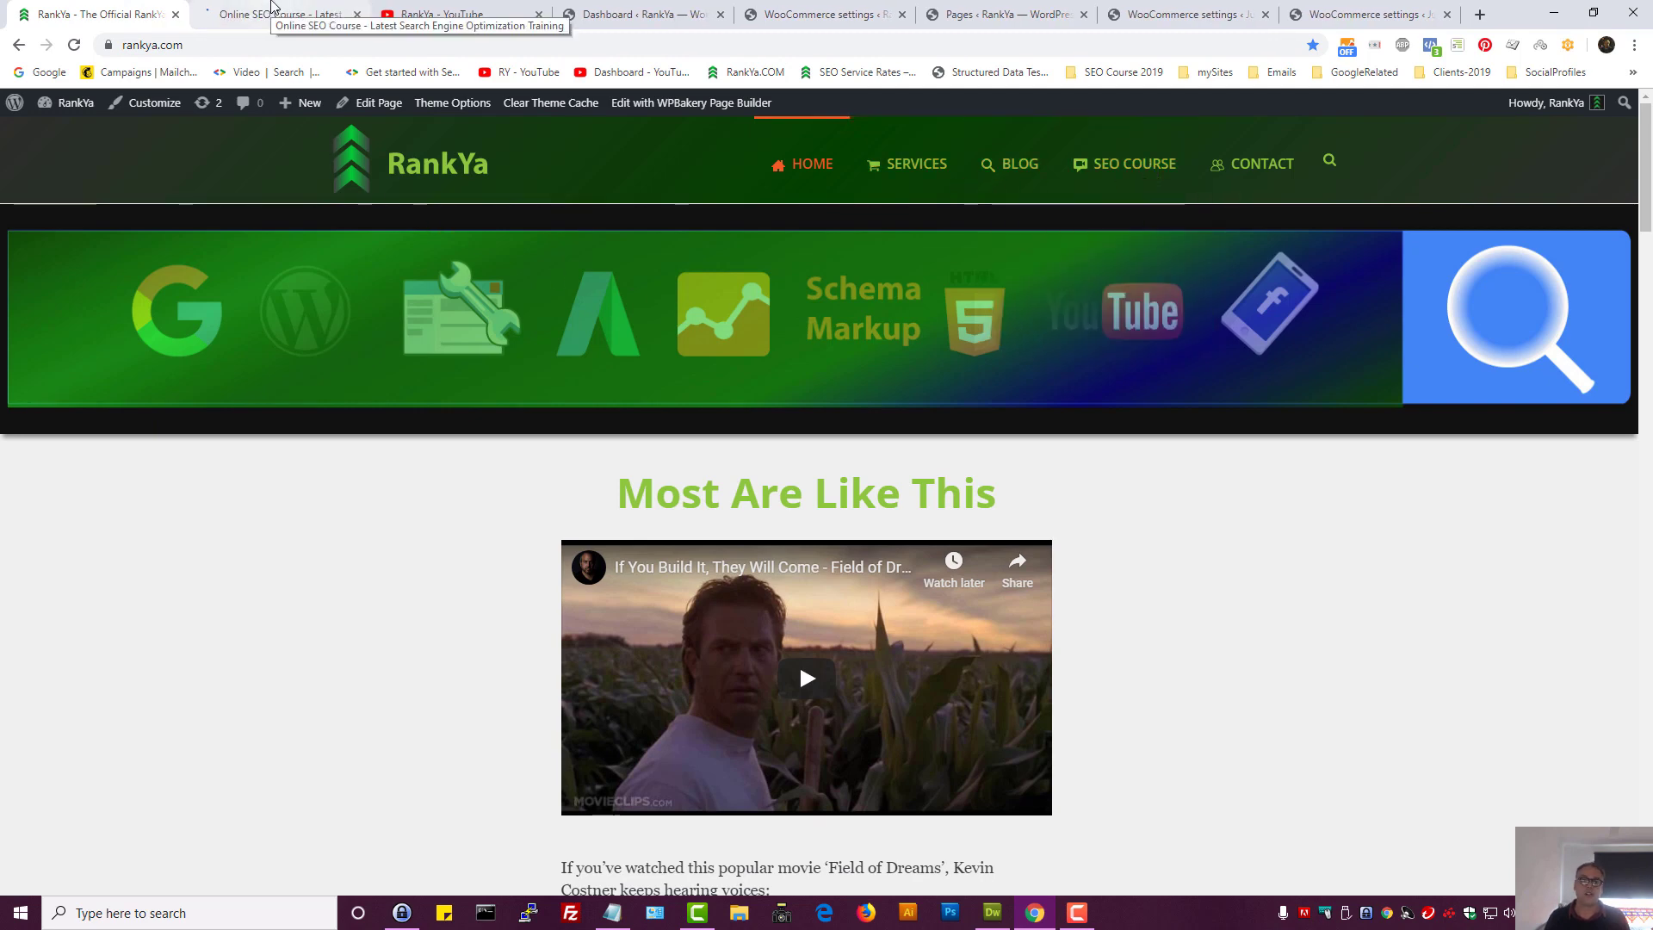
pyautogui.click(272, 8)
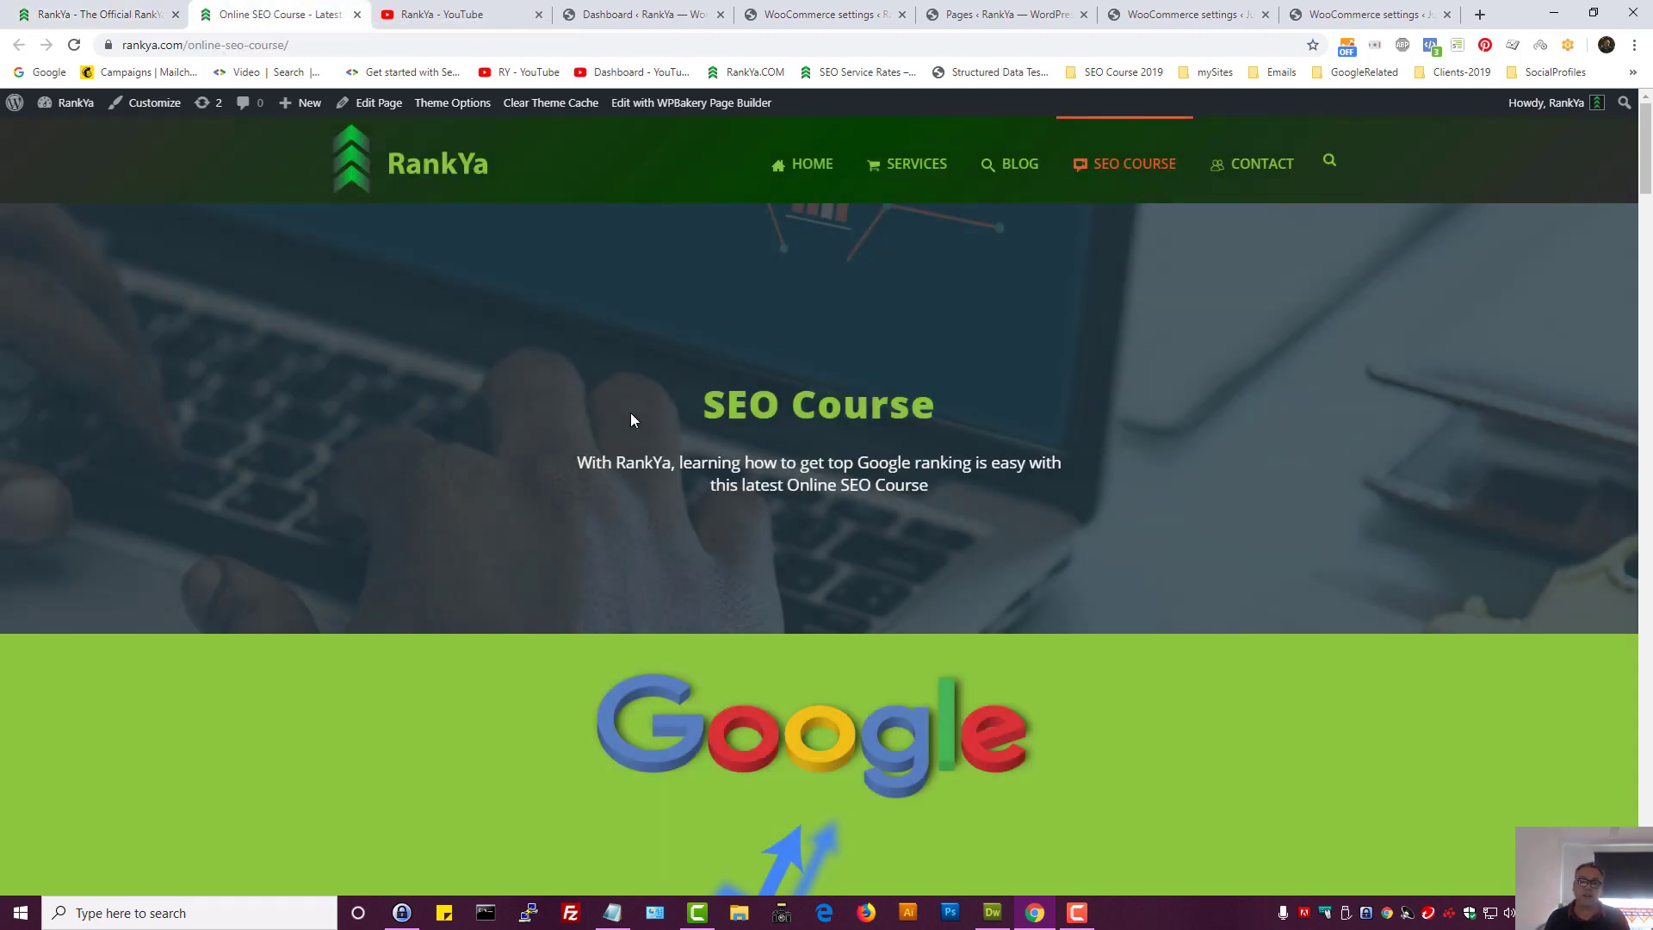
pyautogui.scroll(-2, 622, 399)
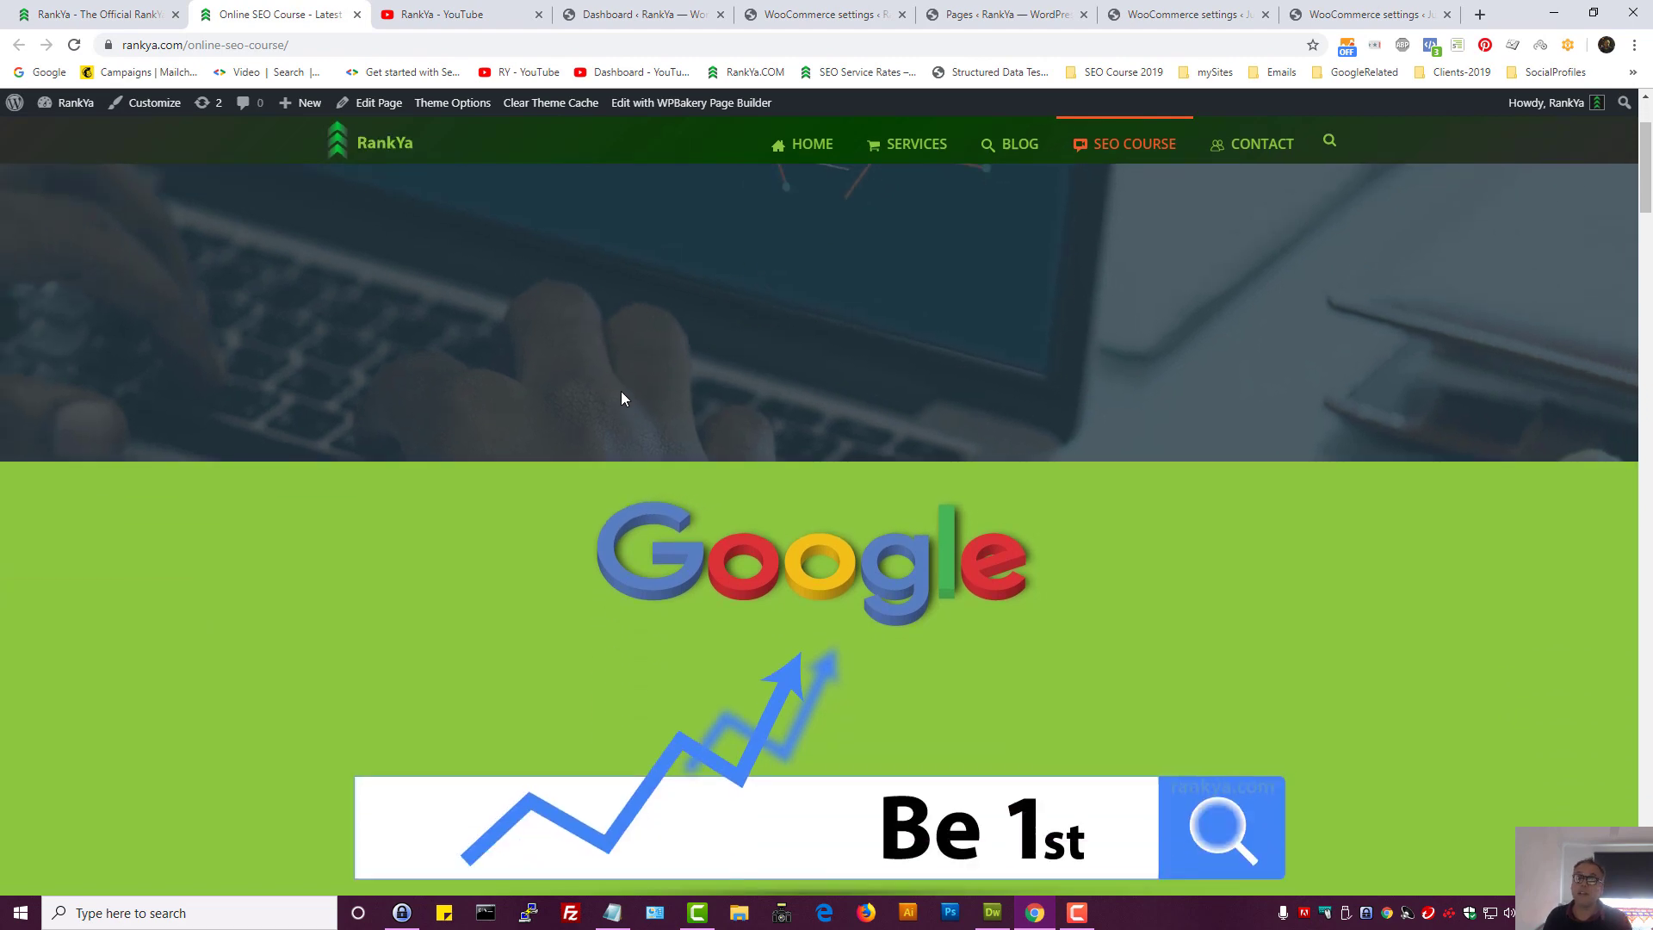
pyautogui.scroll(-2, 621, 394)
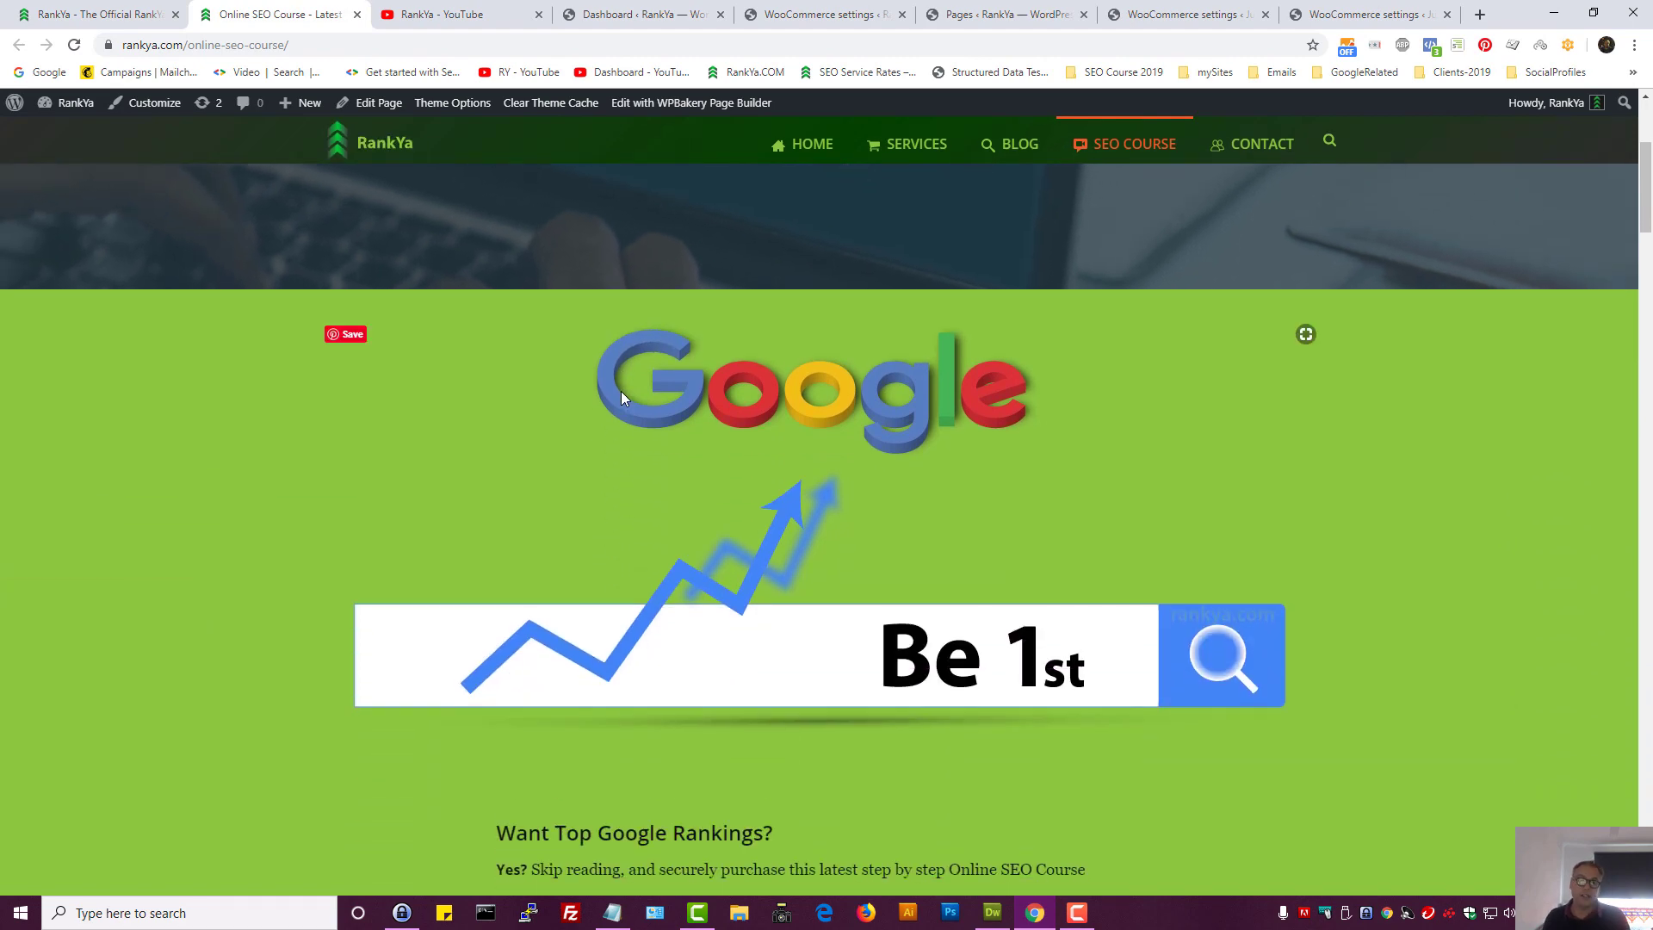
pyautogui.scroll(4, 609, 399)
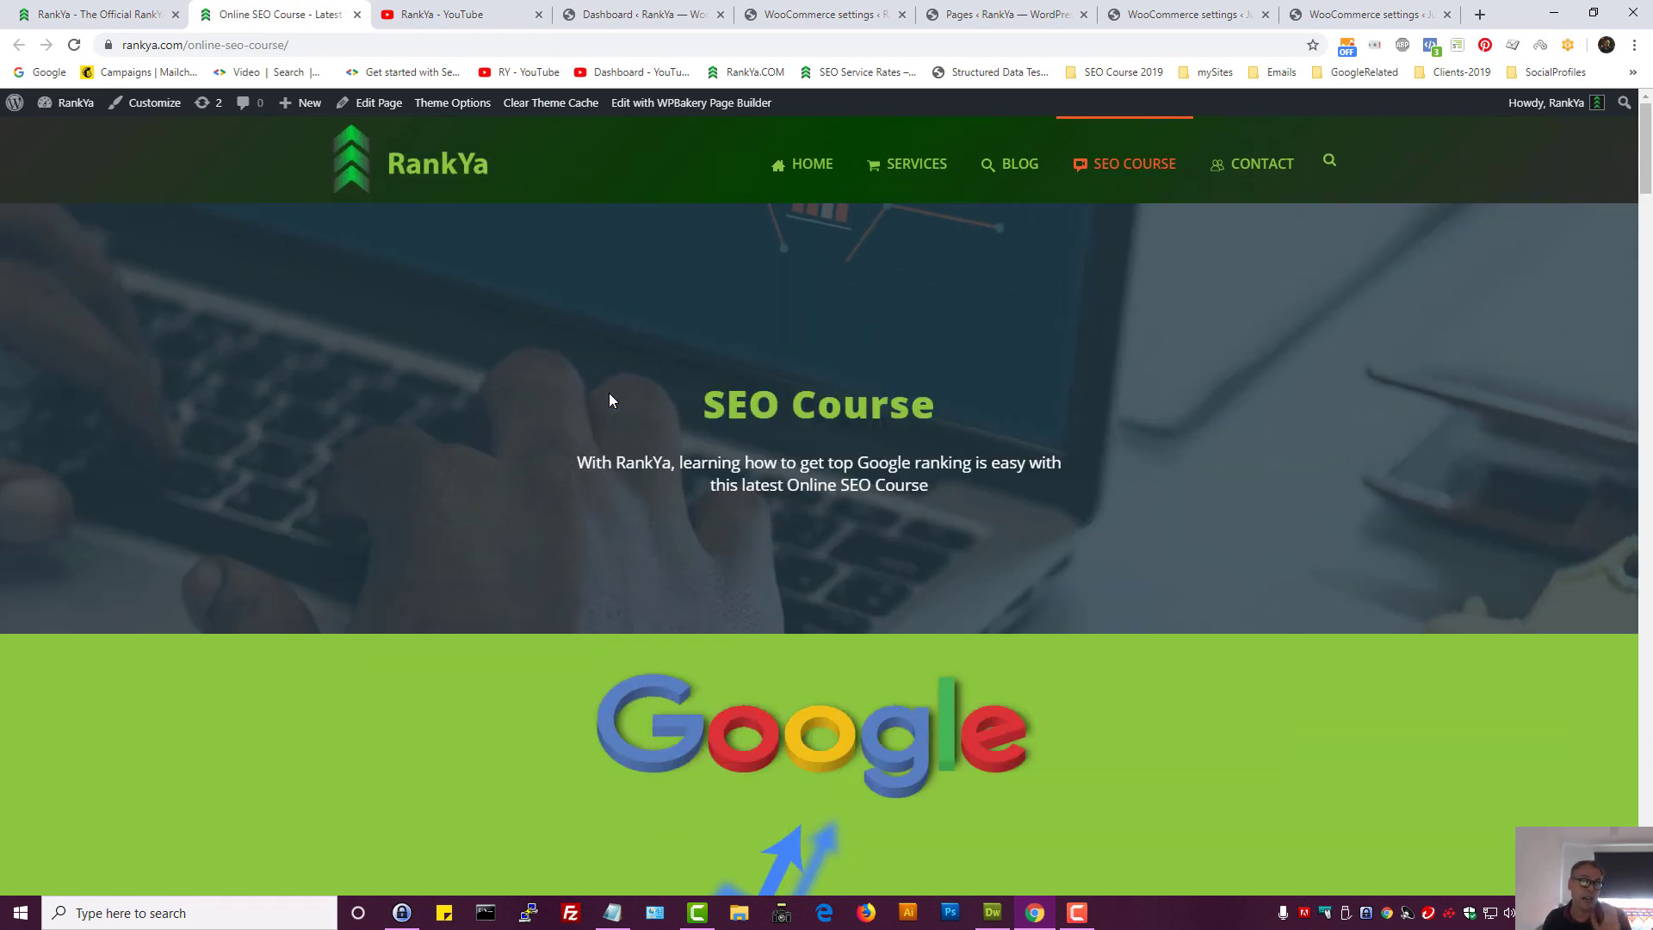
# Return to the downloadable products settings and review the file download methods without changing the selection
pyautogui.click(823, 17)
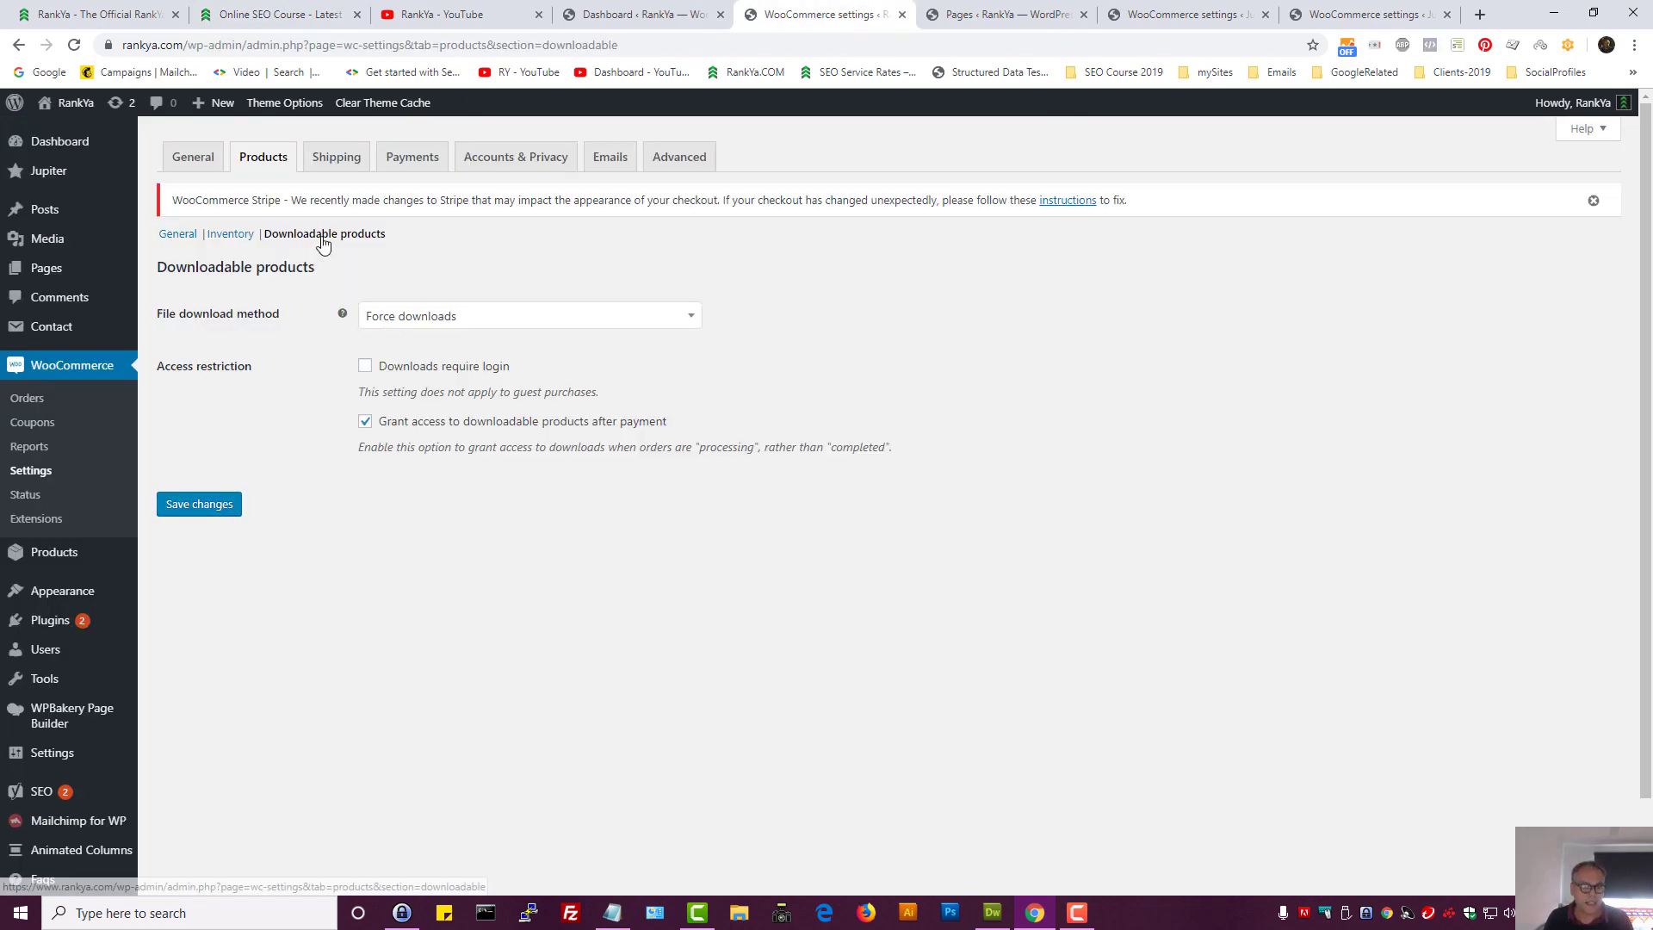
pyautogui.click(445, 316)
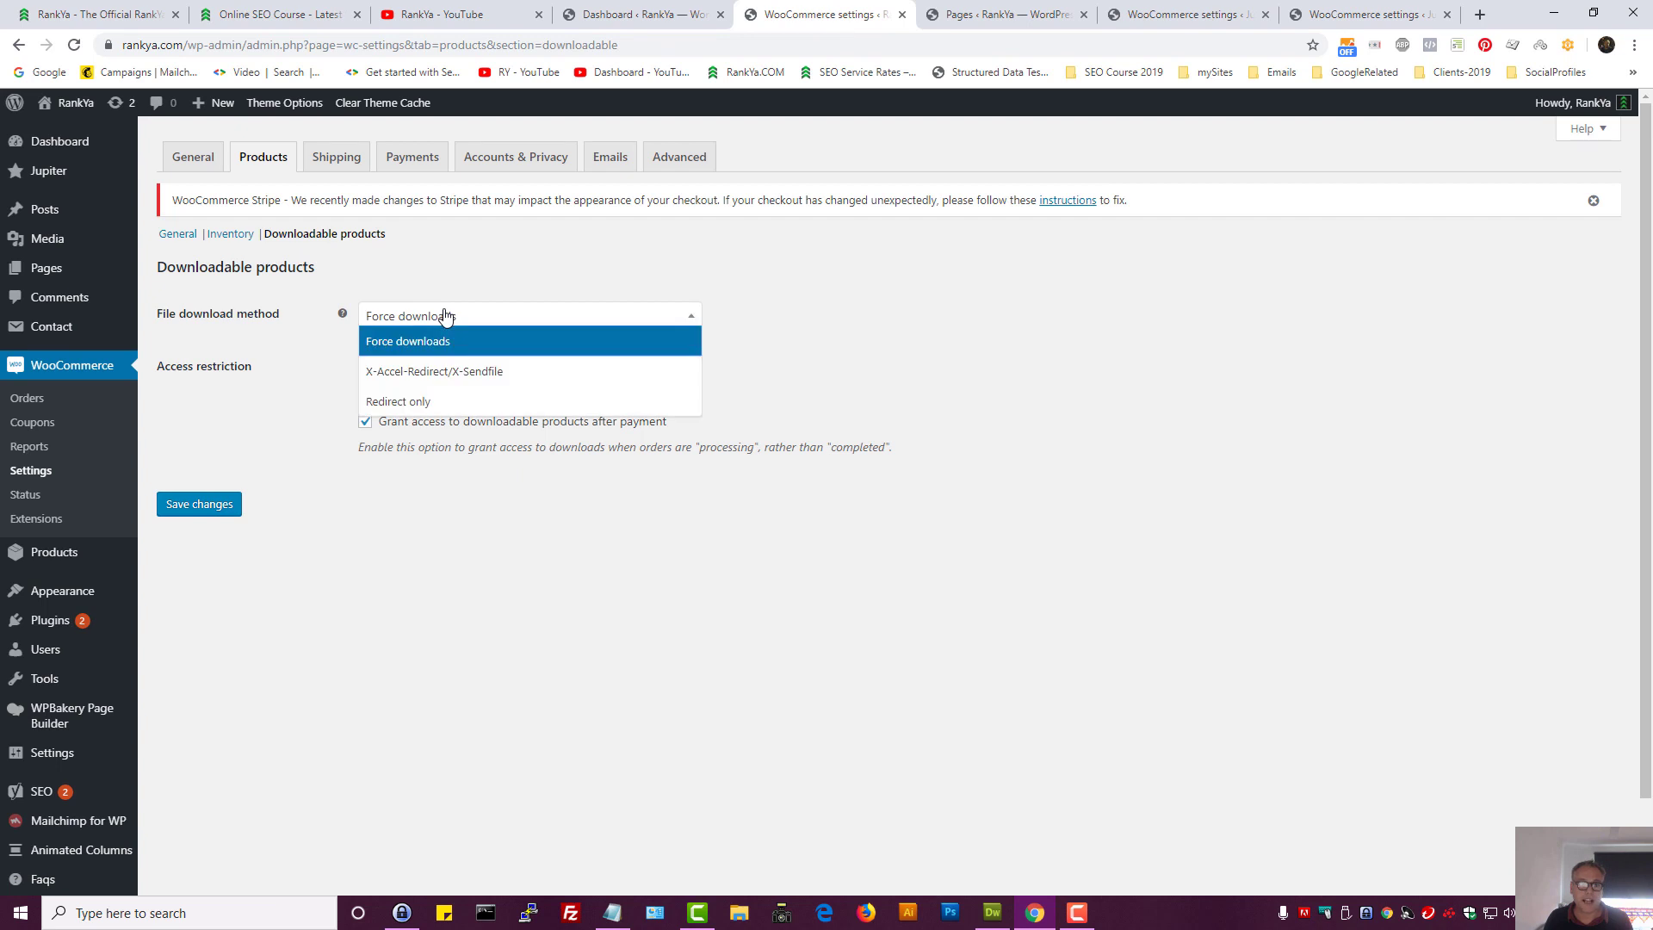
pyautogui.click(978, 310)
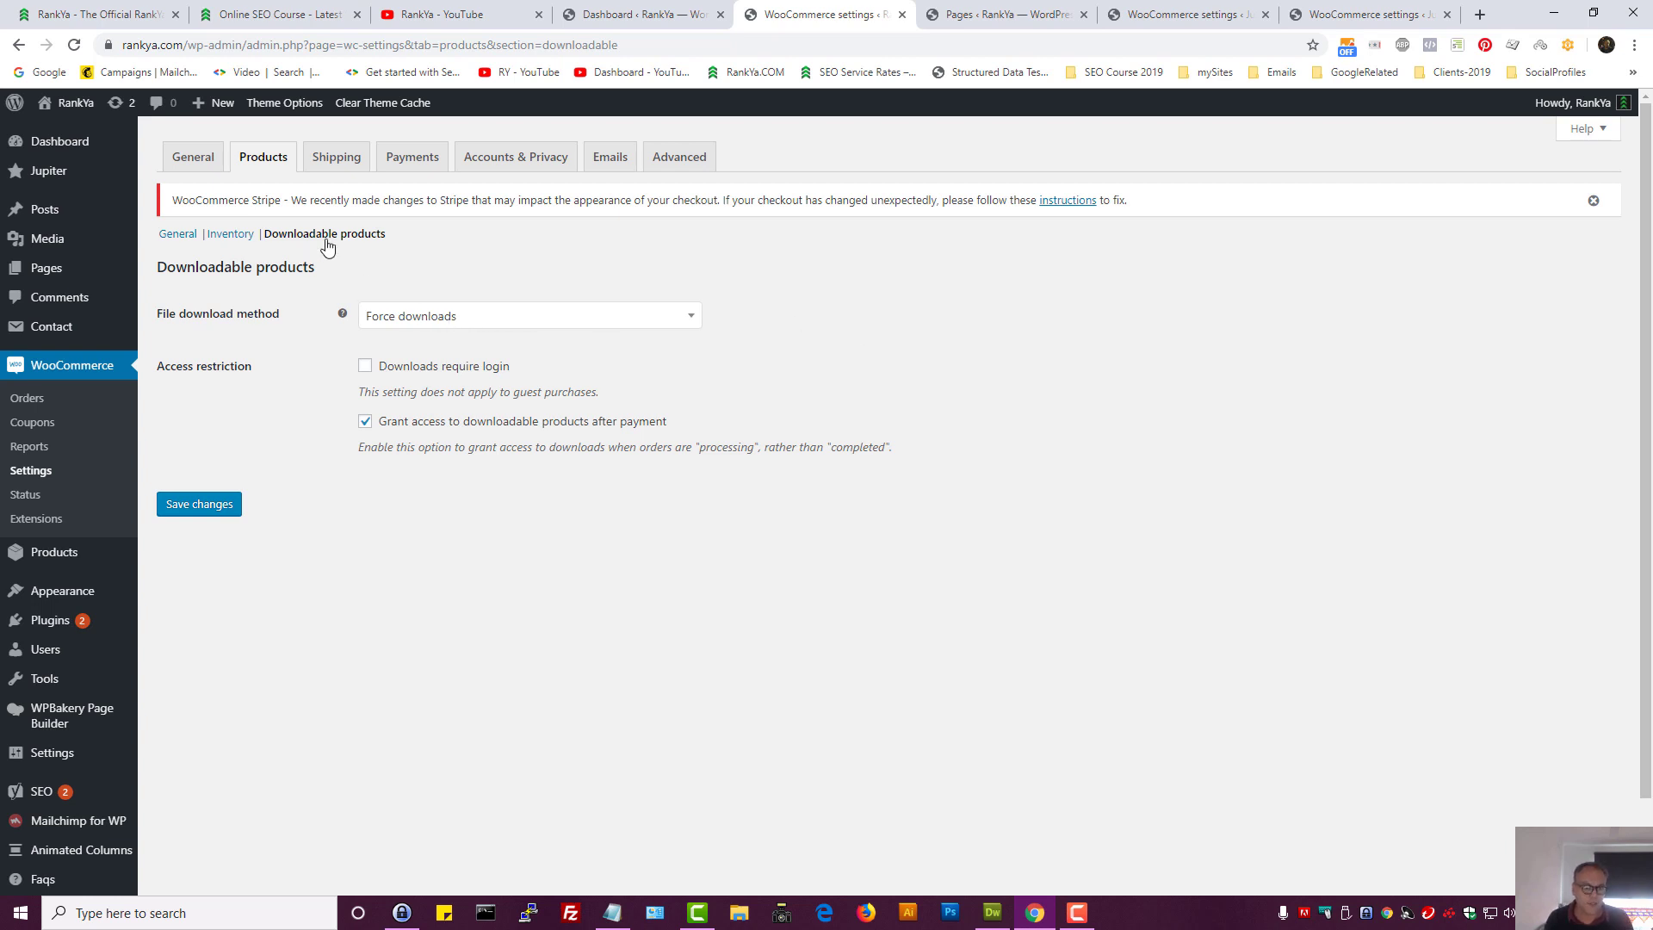
# Compare the SEO Course page with the access restriction options for downloadable products
pyautogui.click(271, 15)
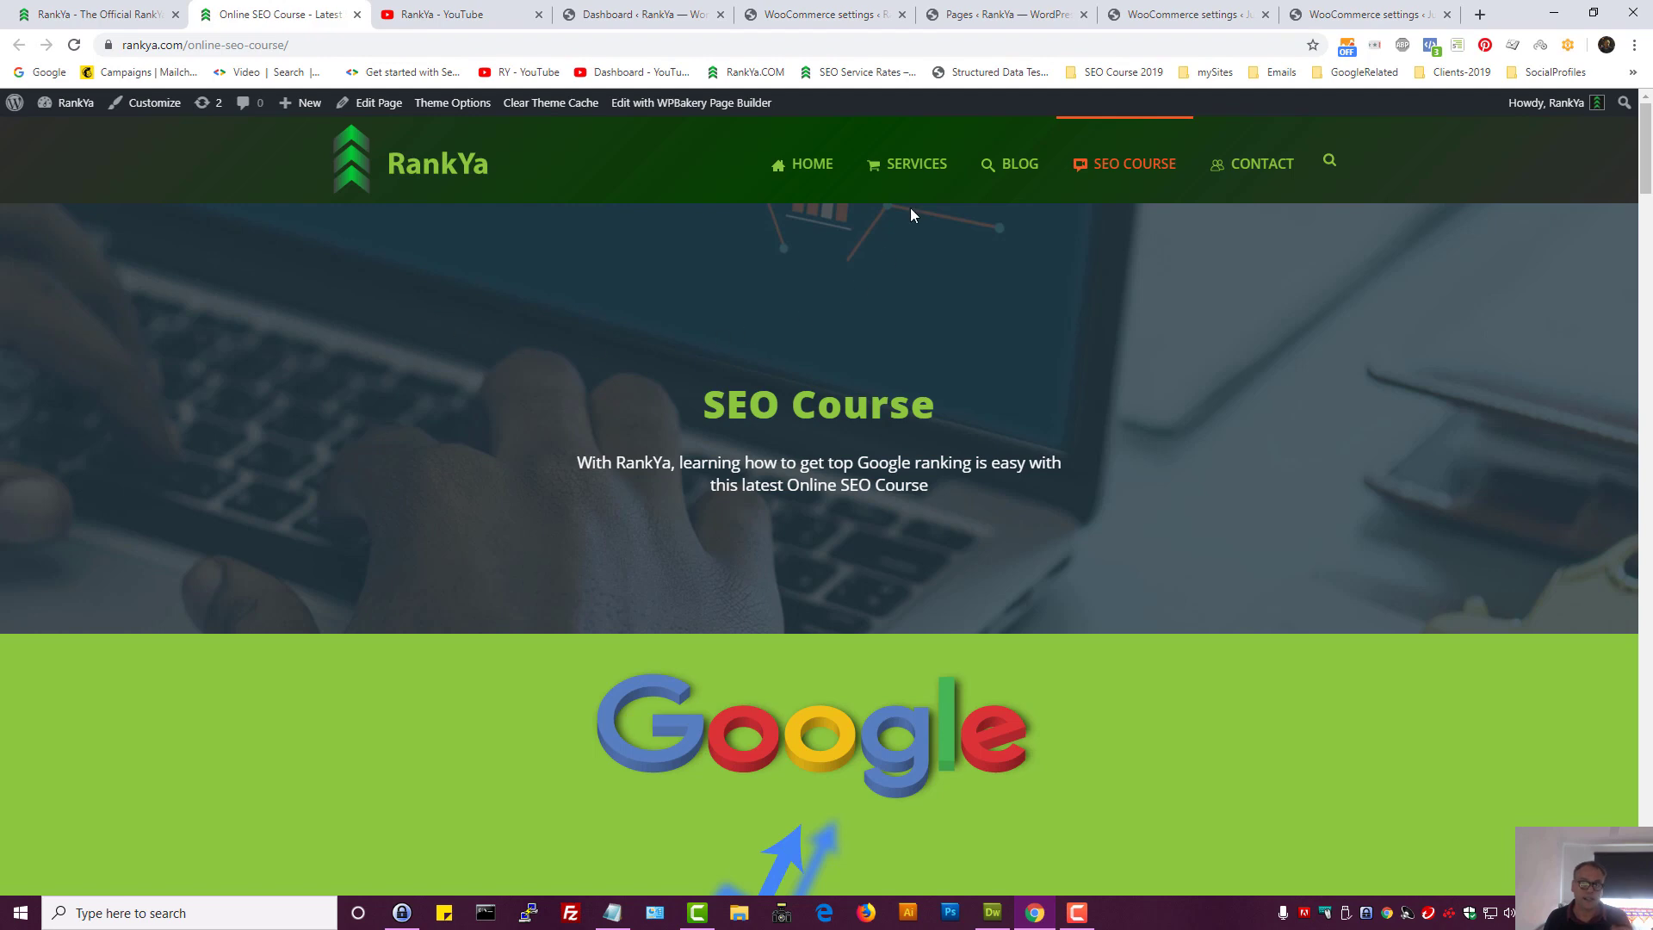
pyautogui.click(823, 12)
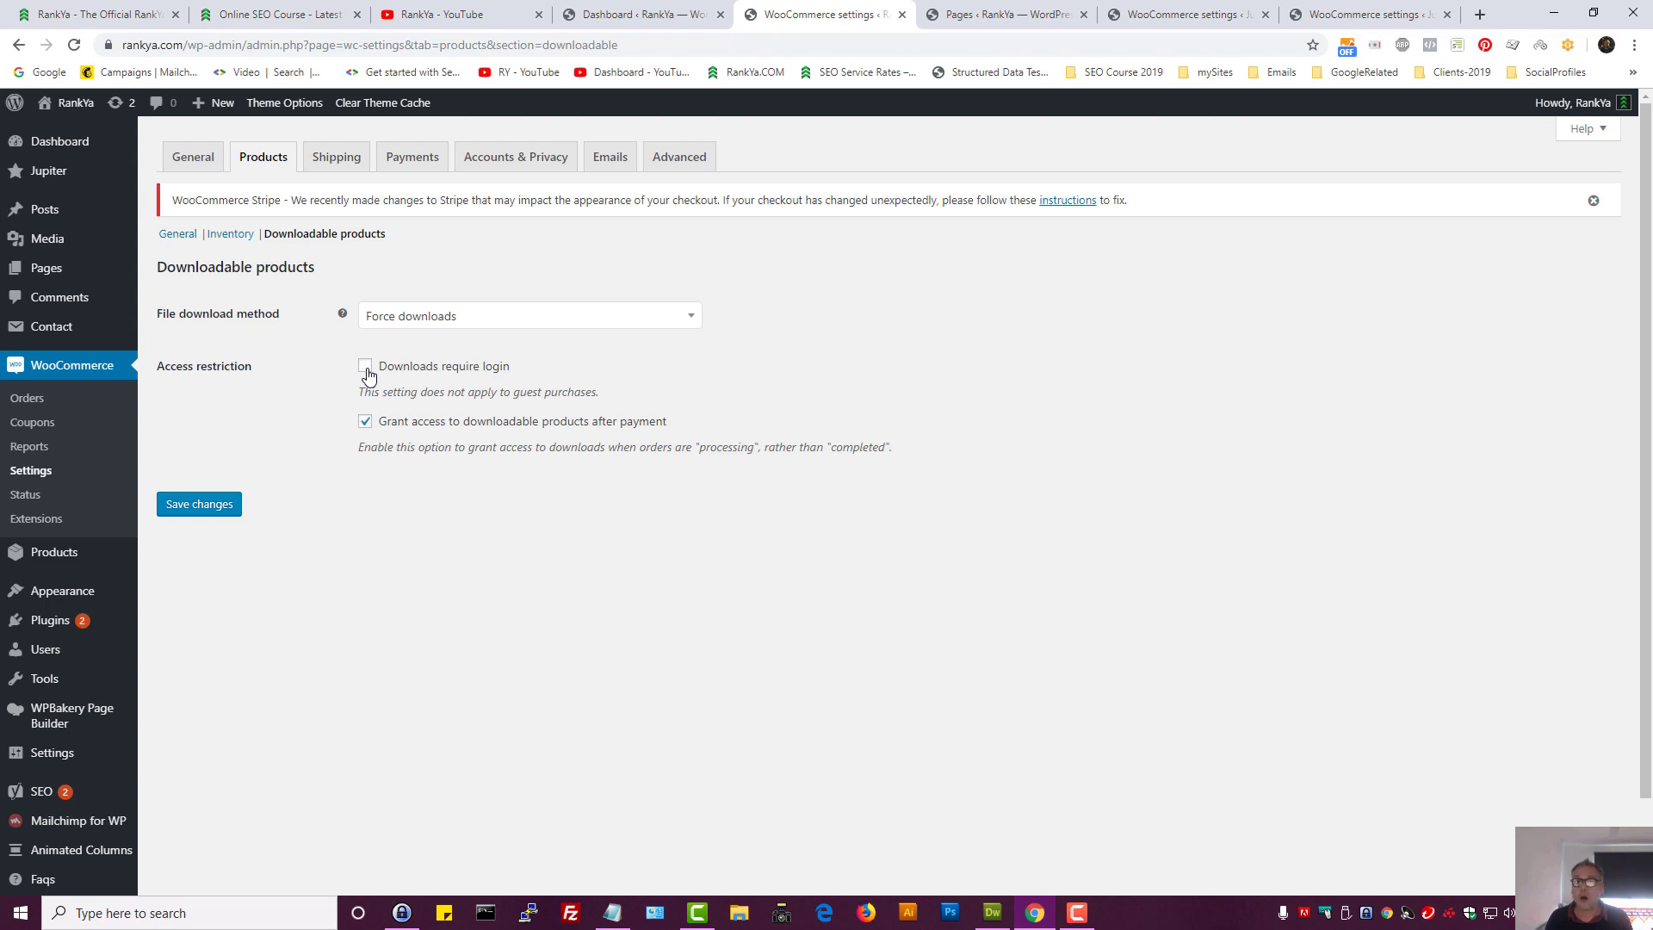
pyautogui.click(259, 14)
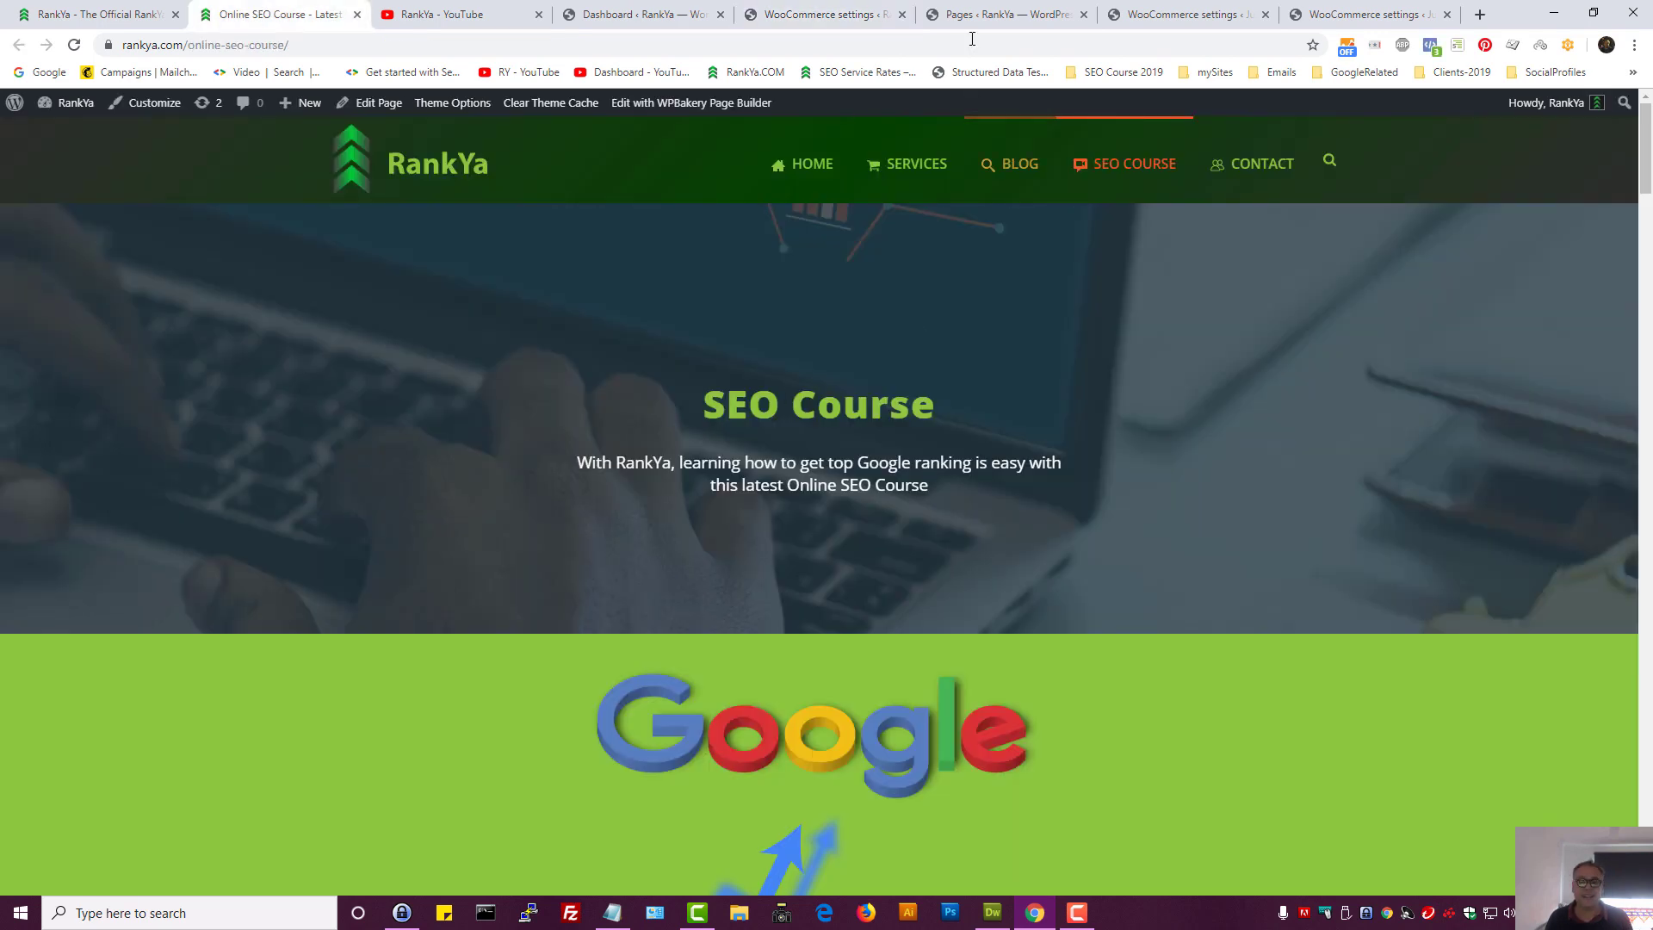
pyautogui.click(825, 15)
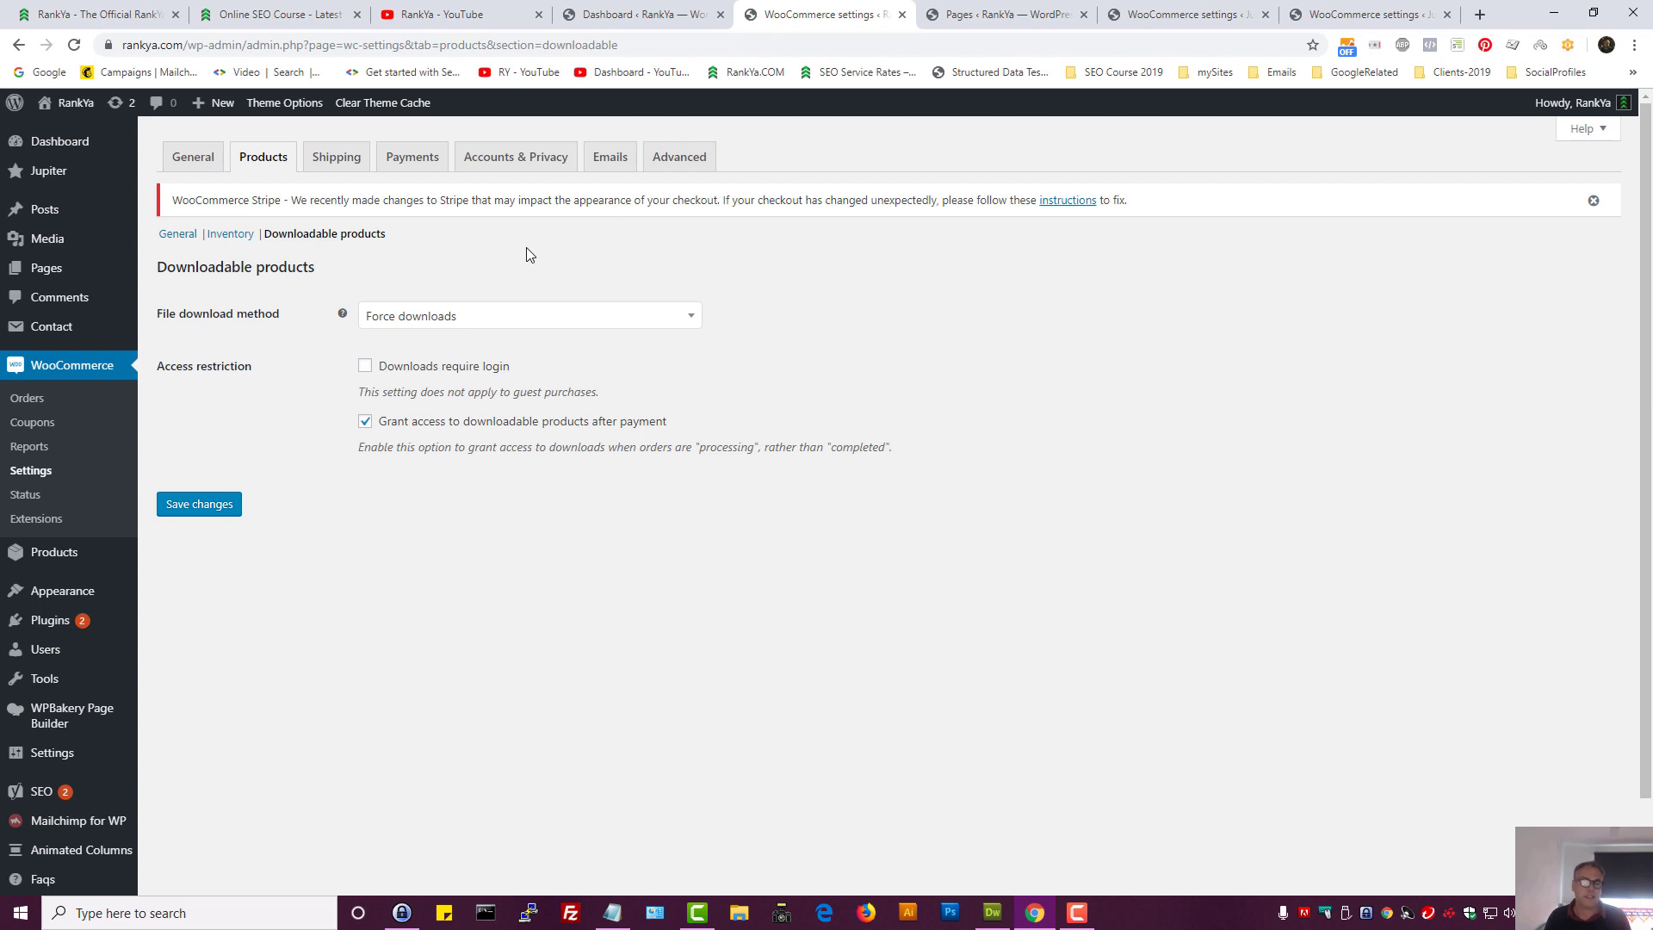
# Open the WooCommerce shipping settings and start adding a new shipping zone
pyautogui.click(347, 161)
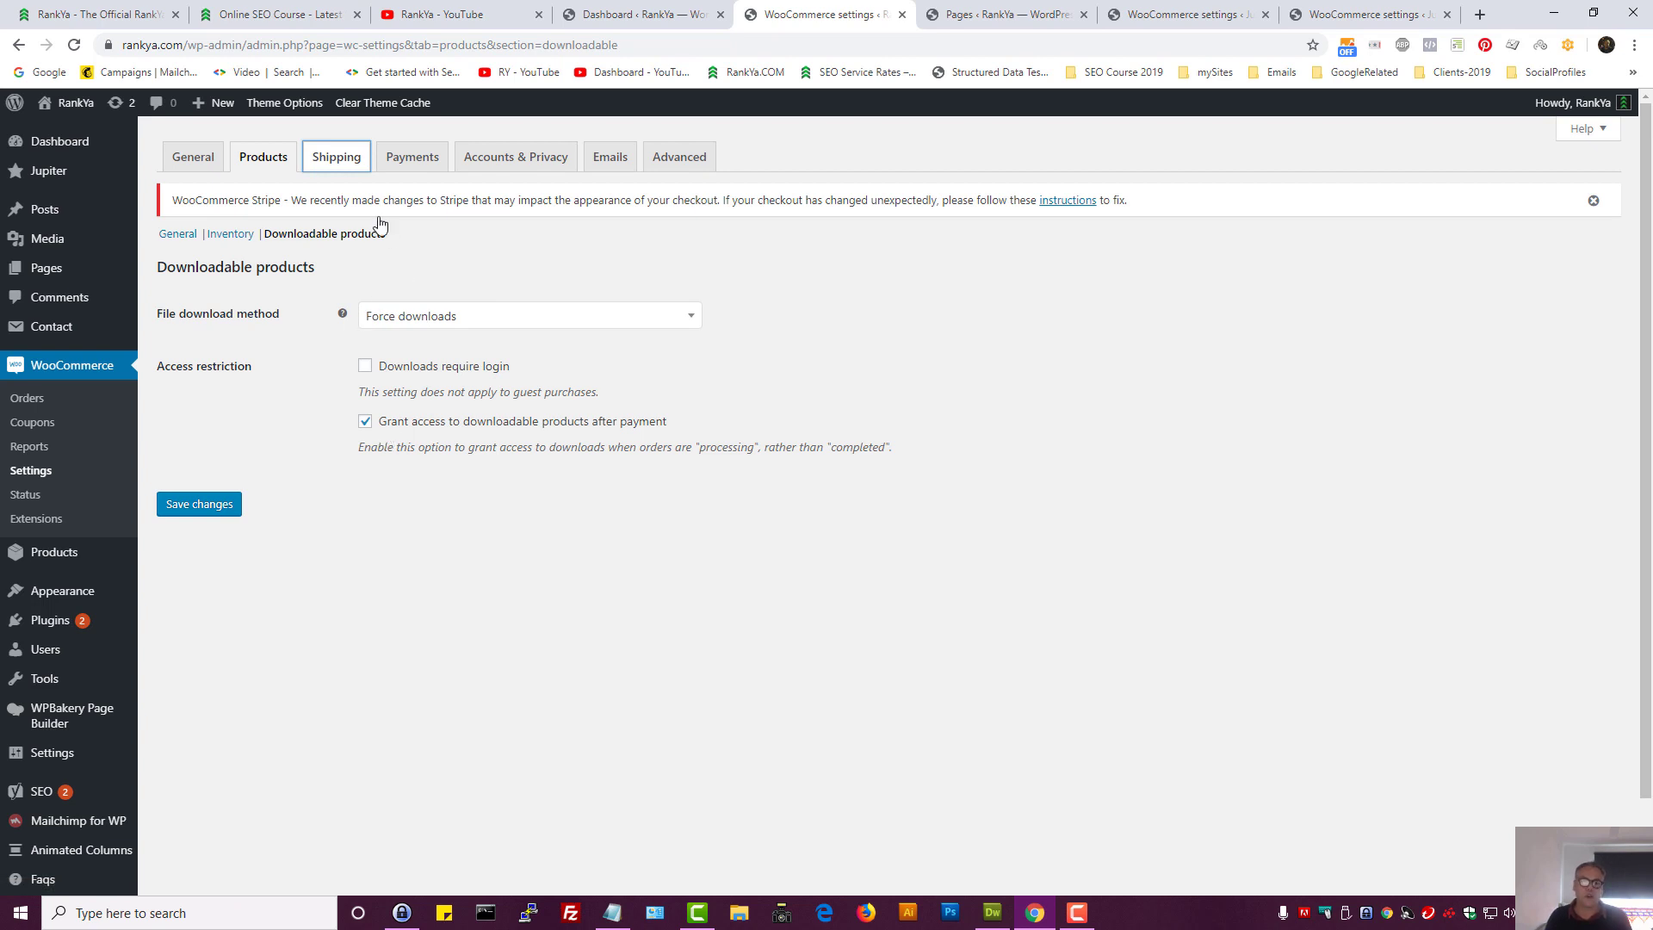
pyautogui.click(336, 158)
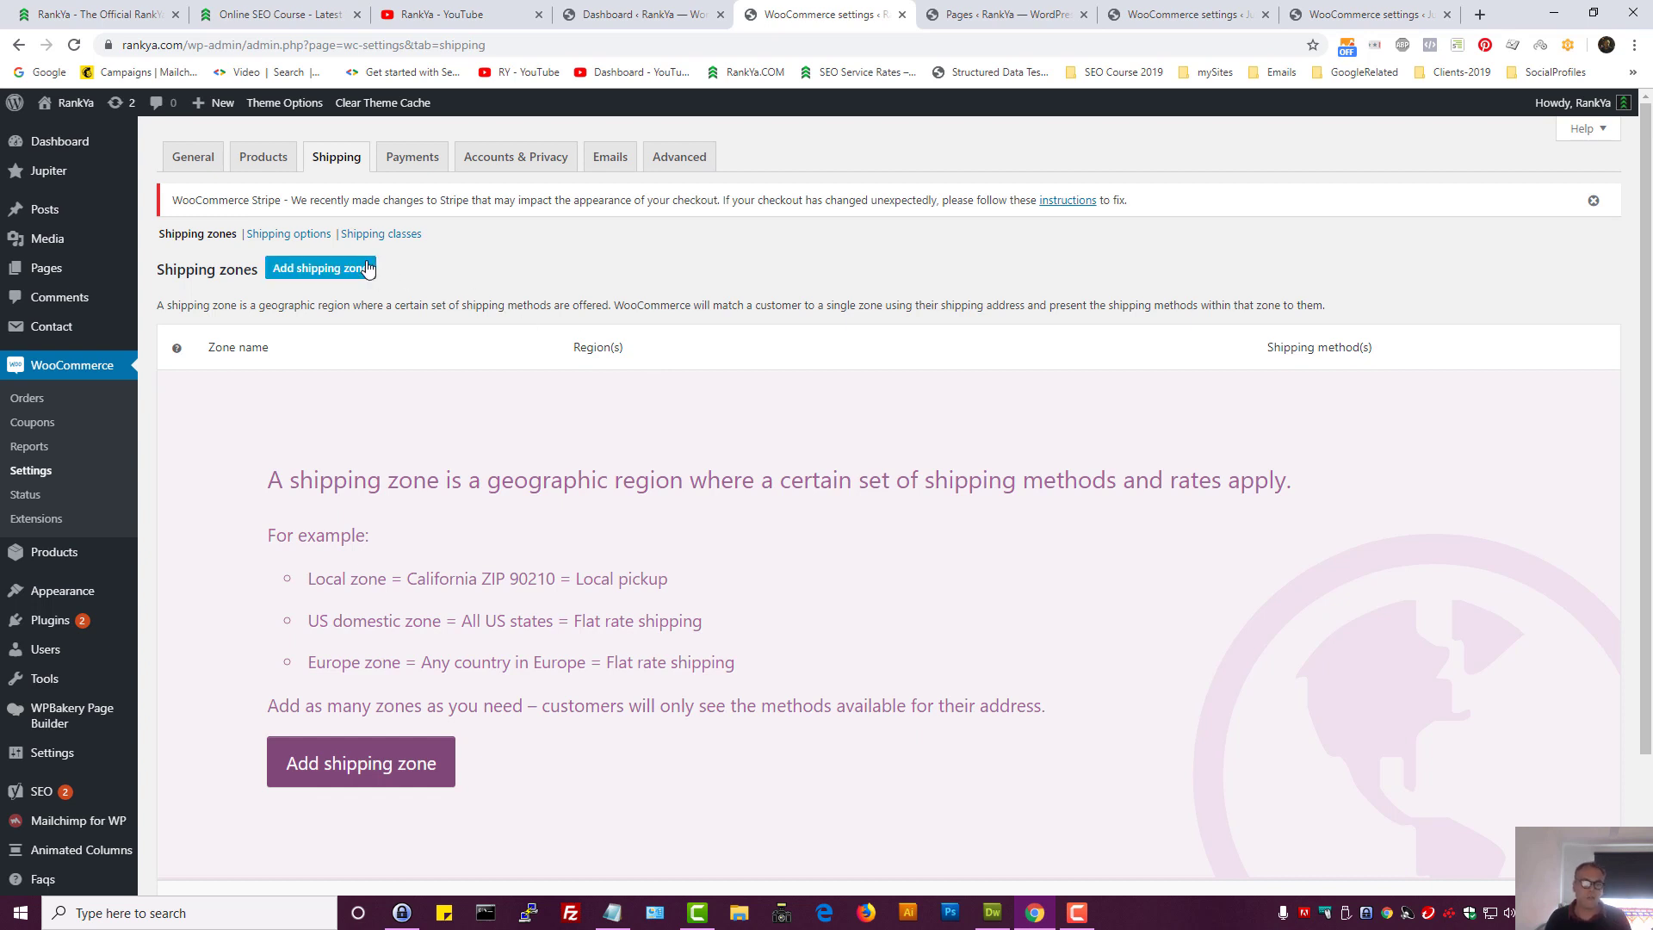
pyautogui.click(323, 268)
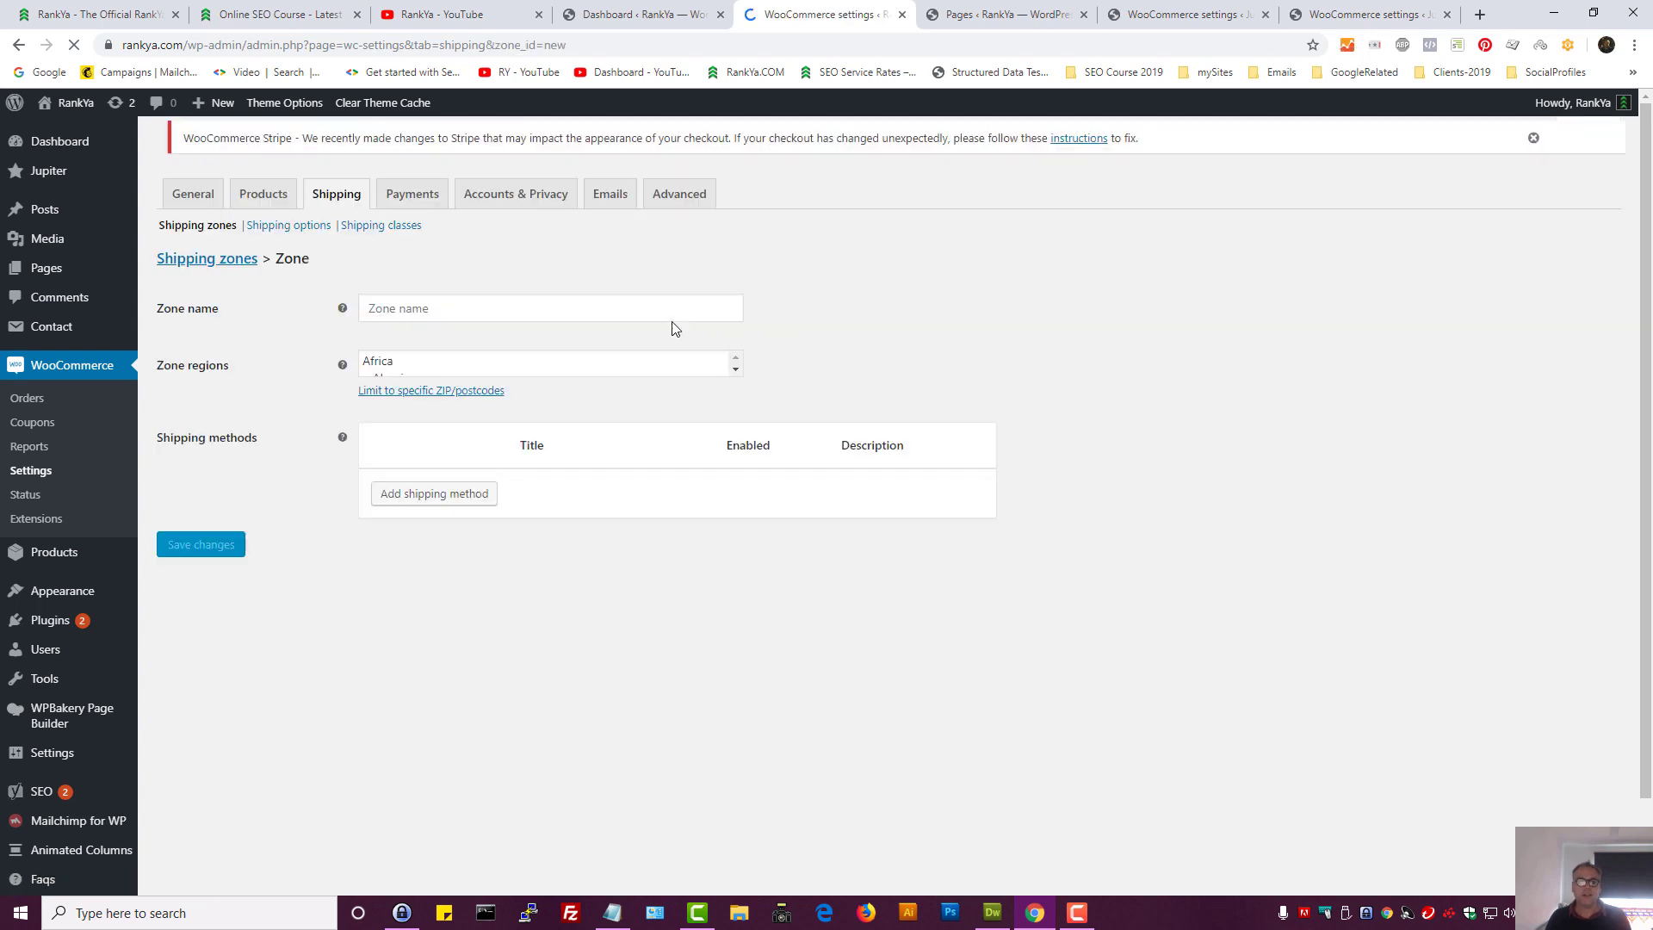
# Name the new shipping zone "Locally"
pyautogui.click(485, 308)
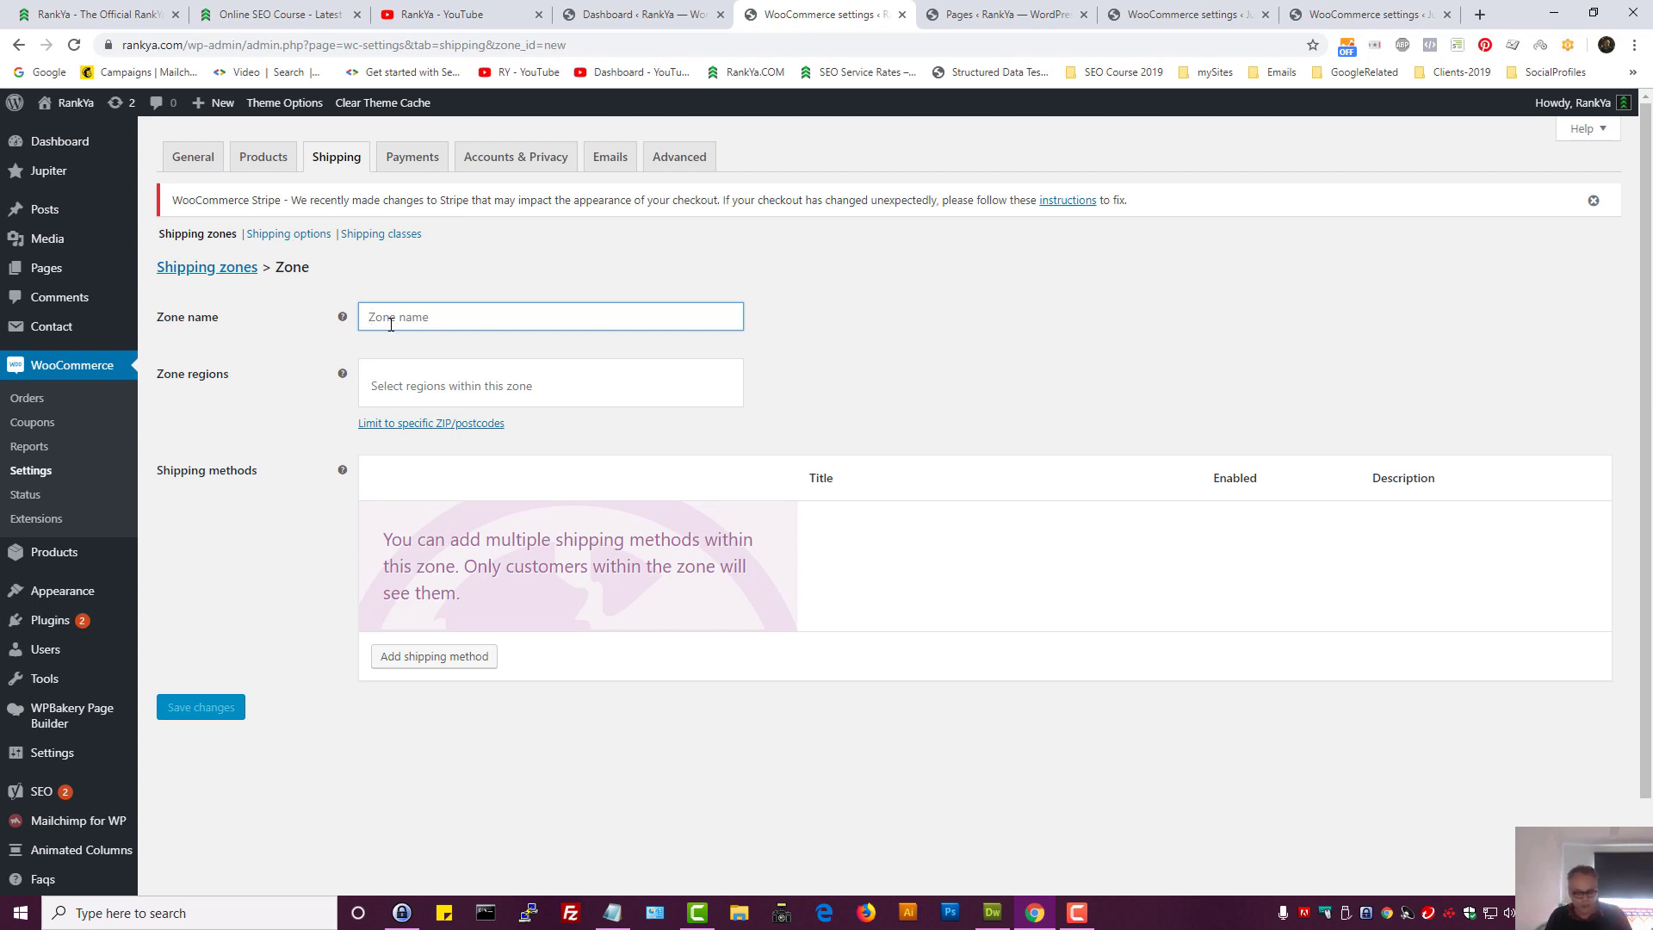
pyautogui.write('AB')
pyautogui.press('BackSpace')
pyautogui.press('BackSpace')
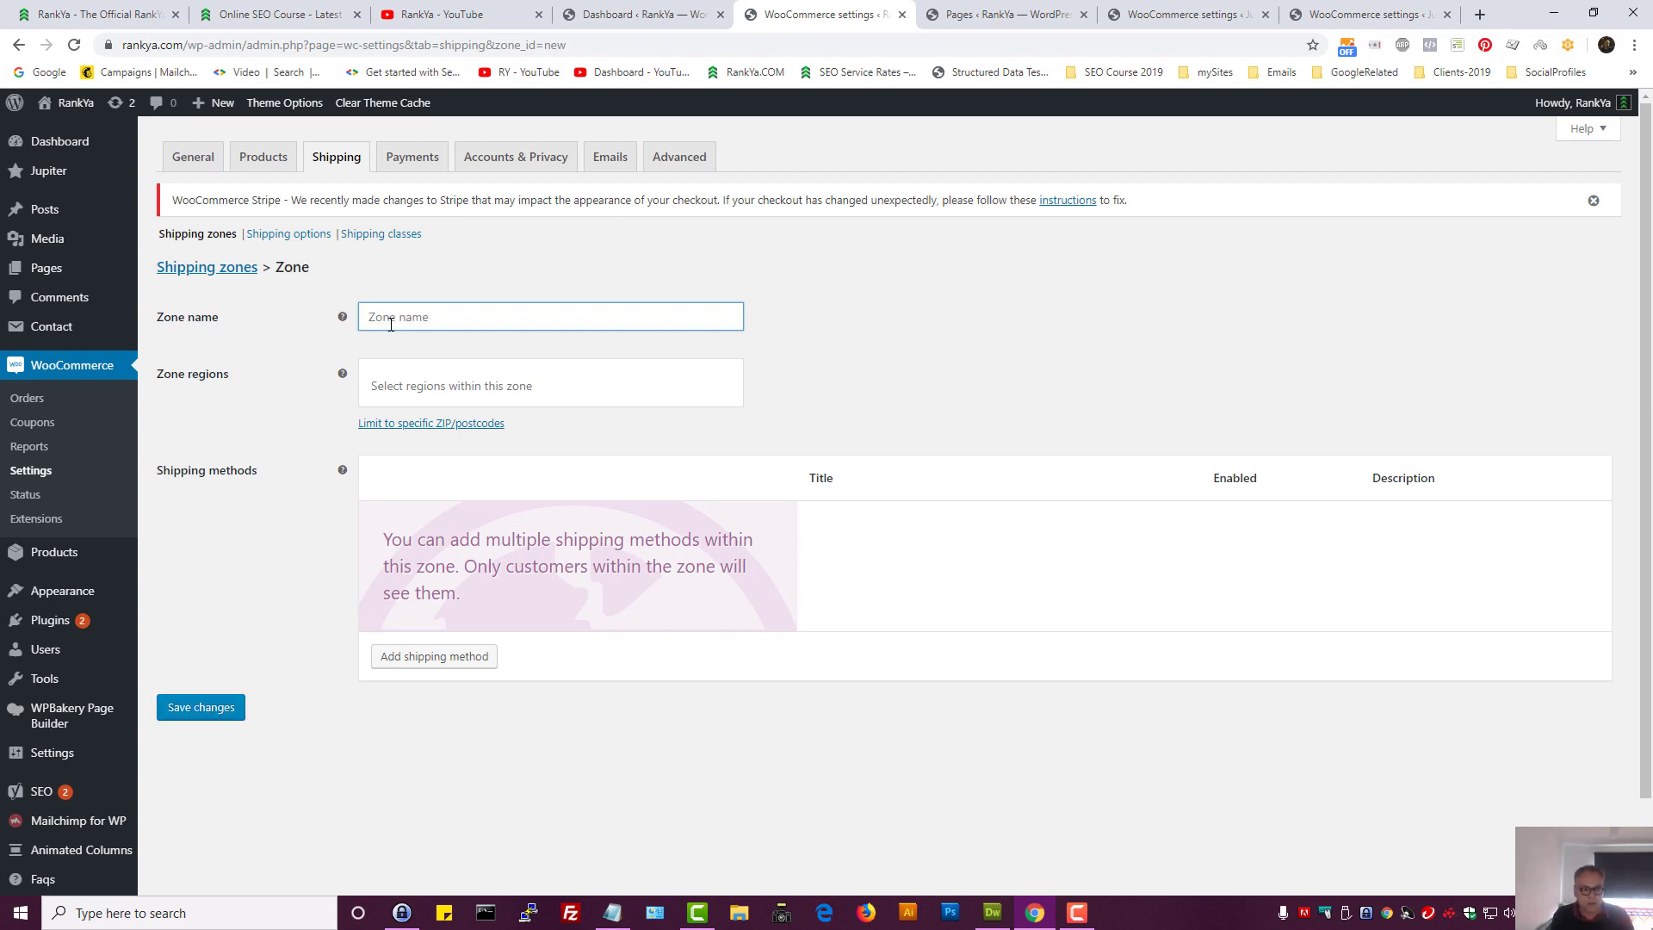
pyautogui.write('Local City')
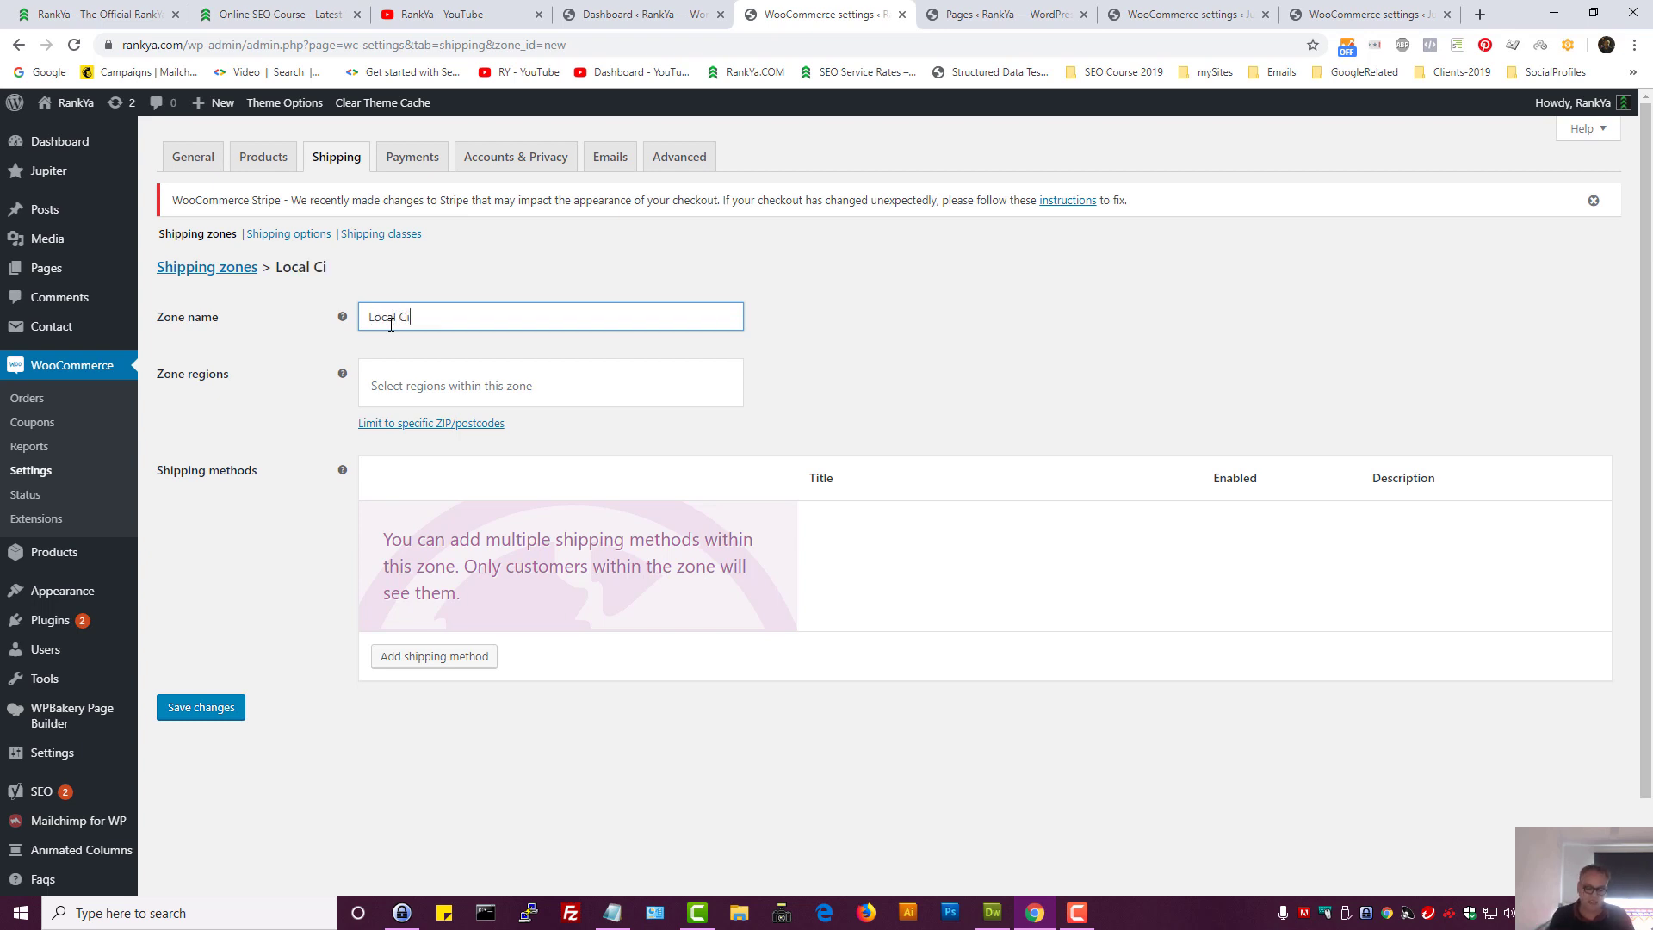
pyautogui.press('BackSpace')
pyautogui.press('BackSpace')
pyautogui.press('BackSpace')
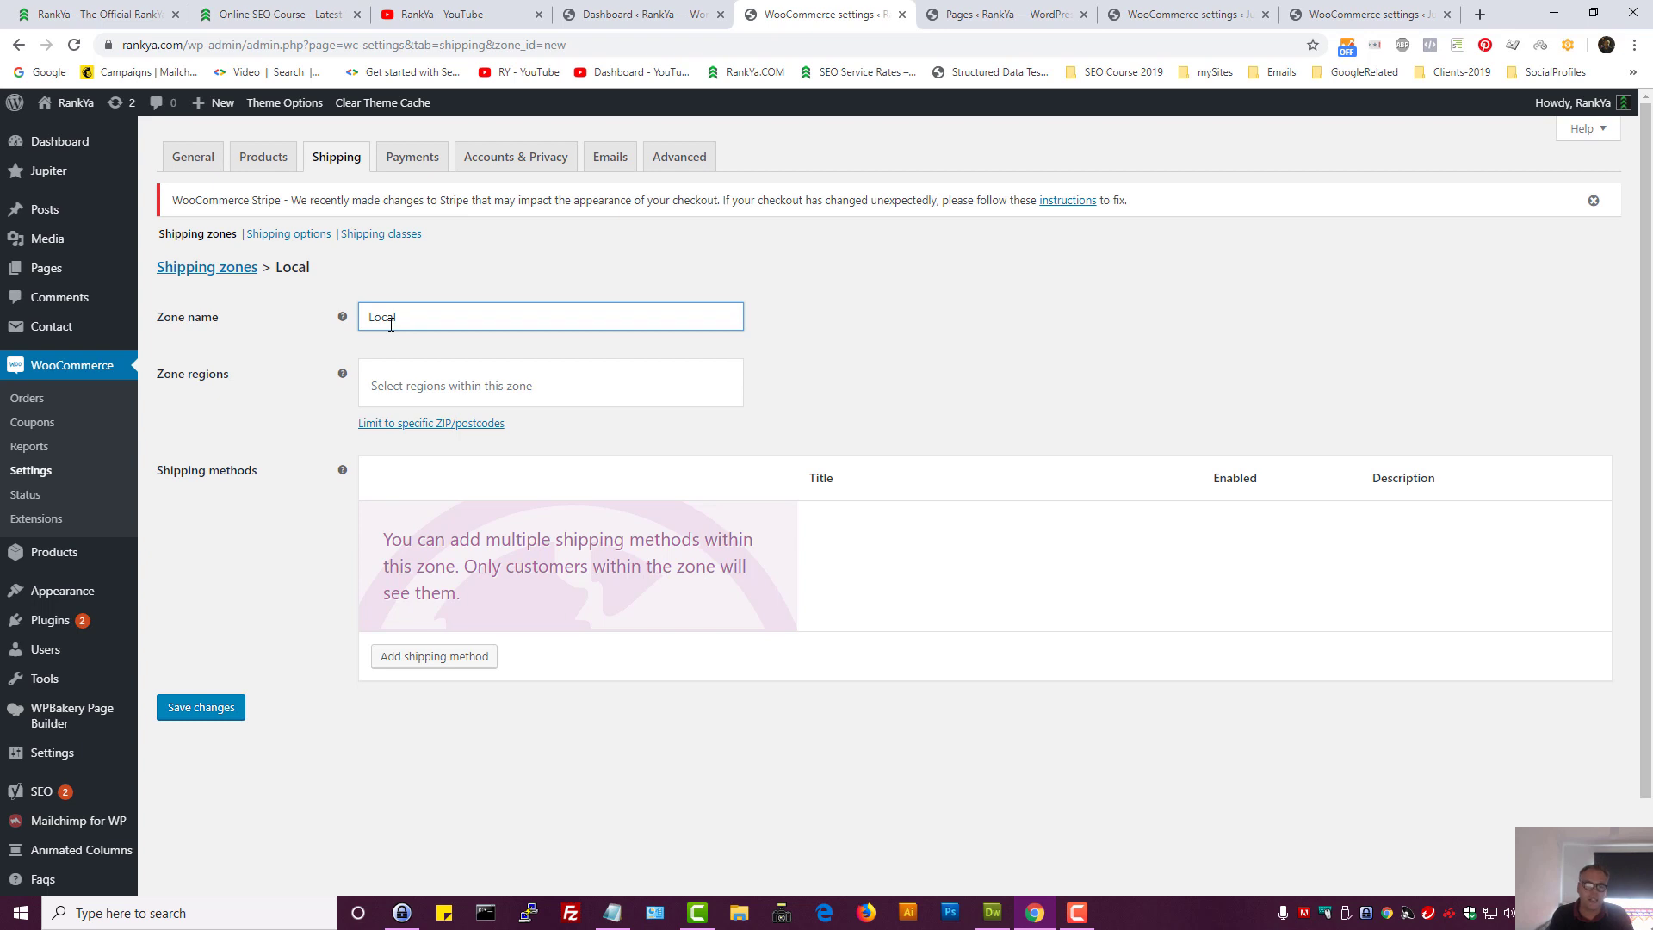
pyautogui.press('BackSpace')
pyautogui.write('ly')
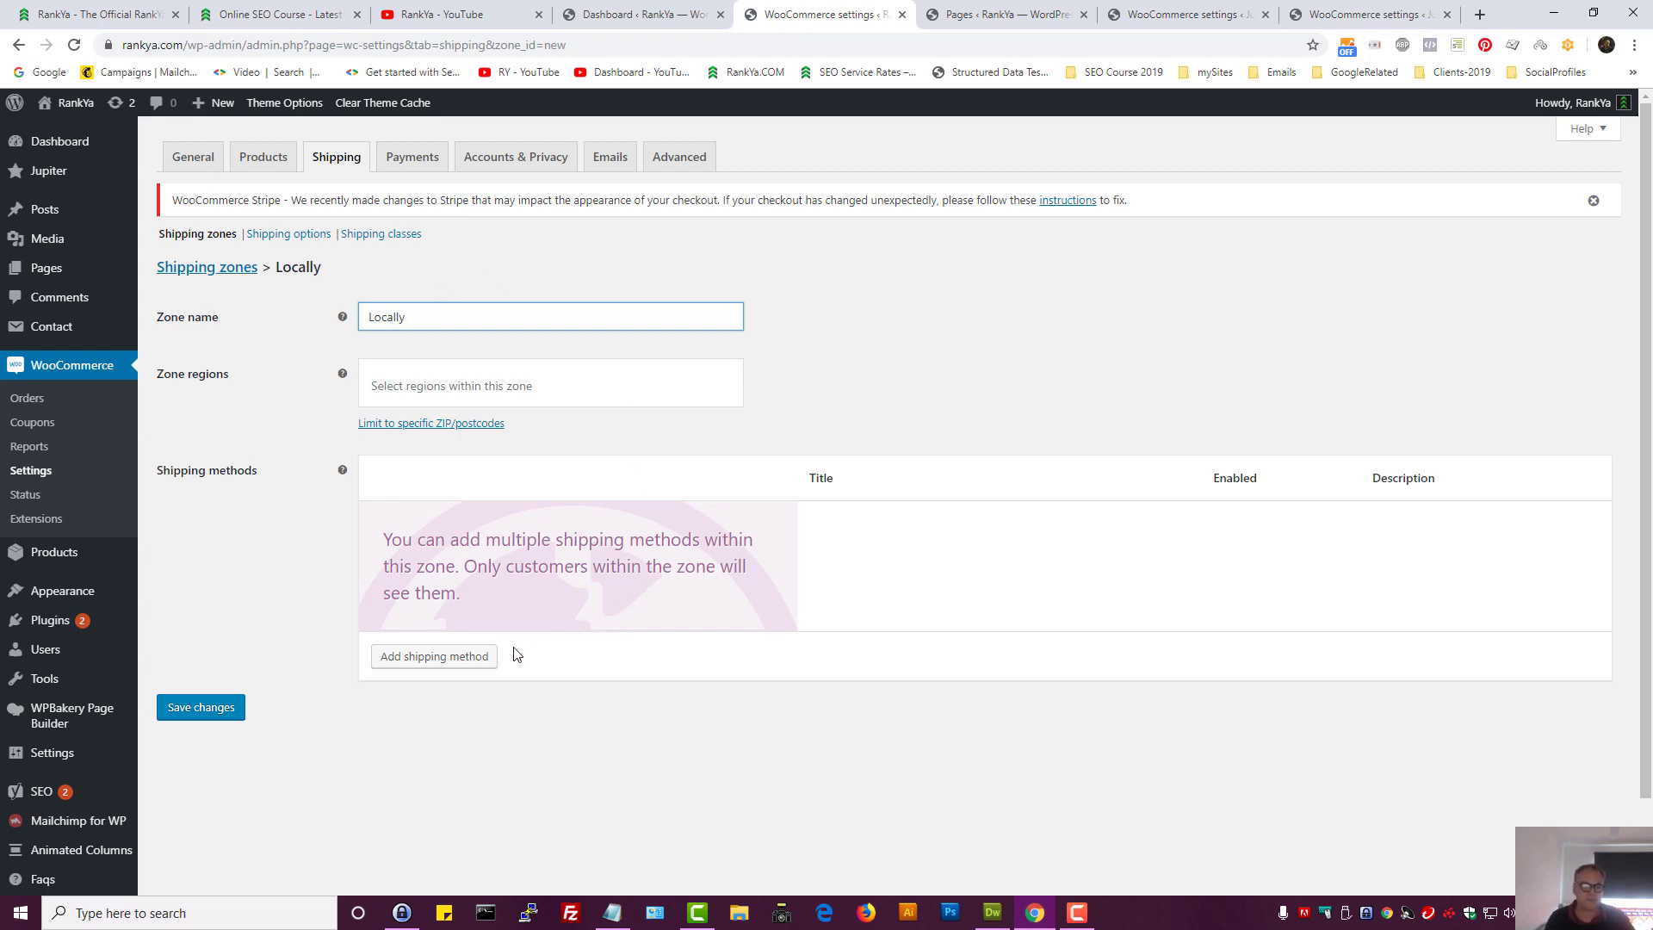
# Assign the region "Victoria, Australia" to the Locally shipping zone and save the zone
pyautogui.click(419, 381)
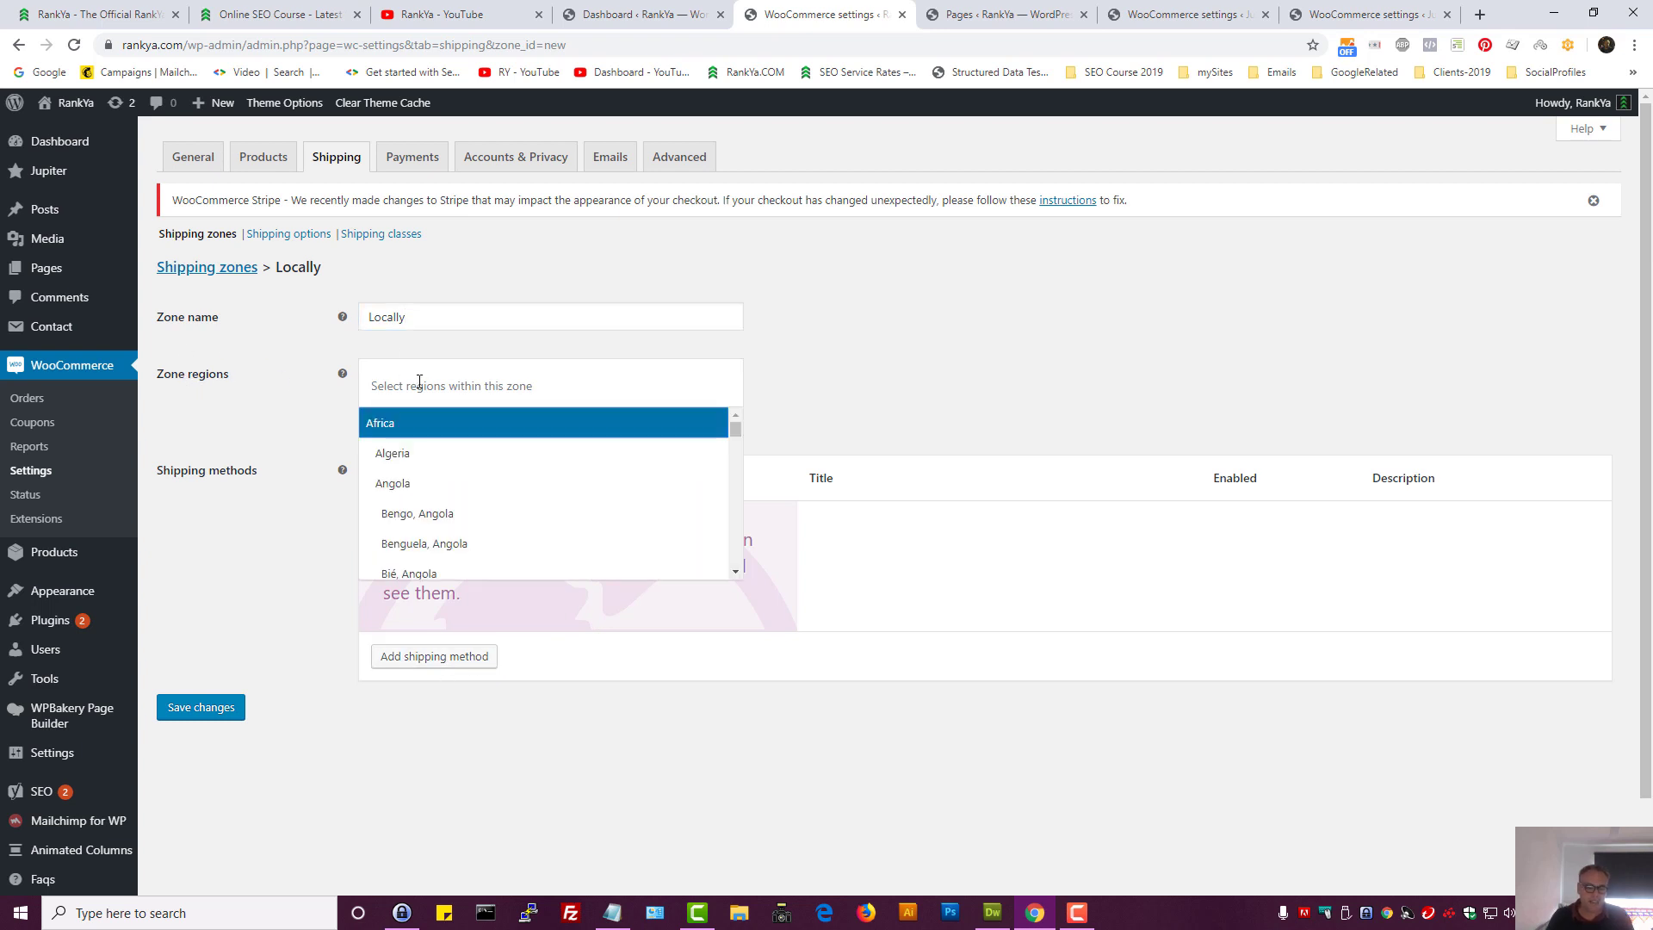
pyautogui.click(419, 381)
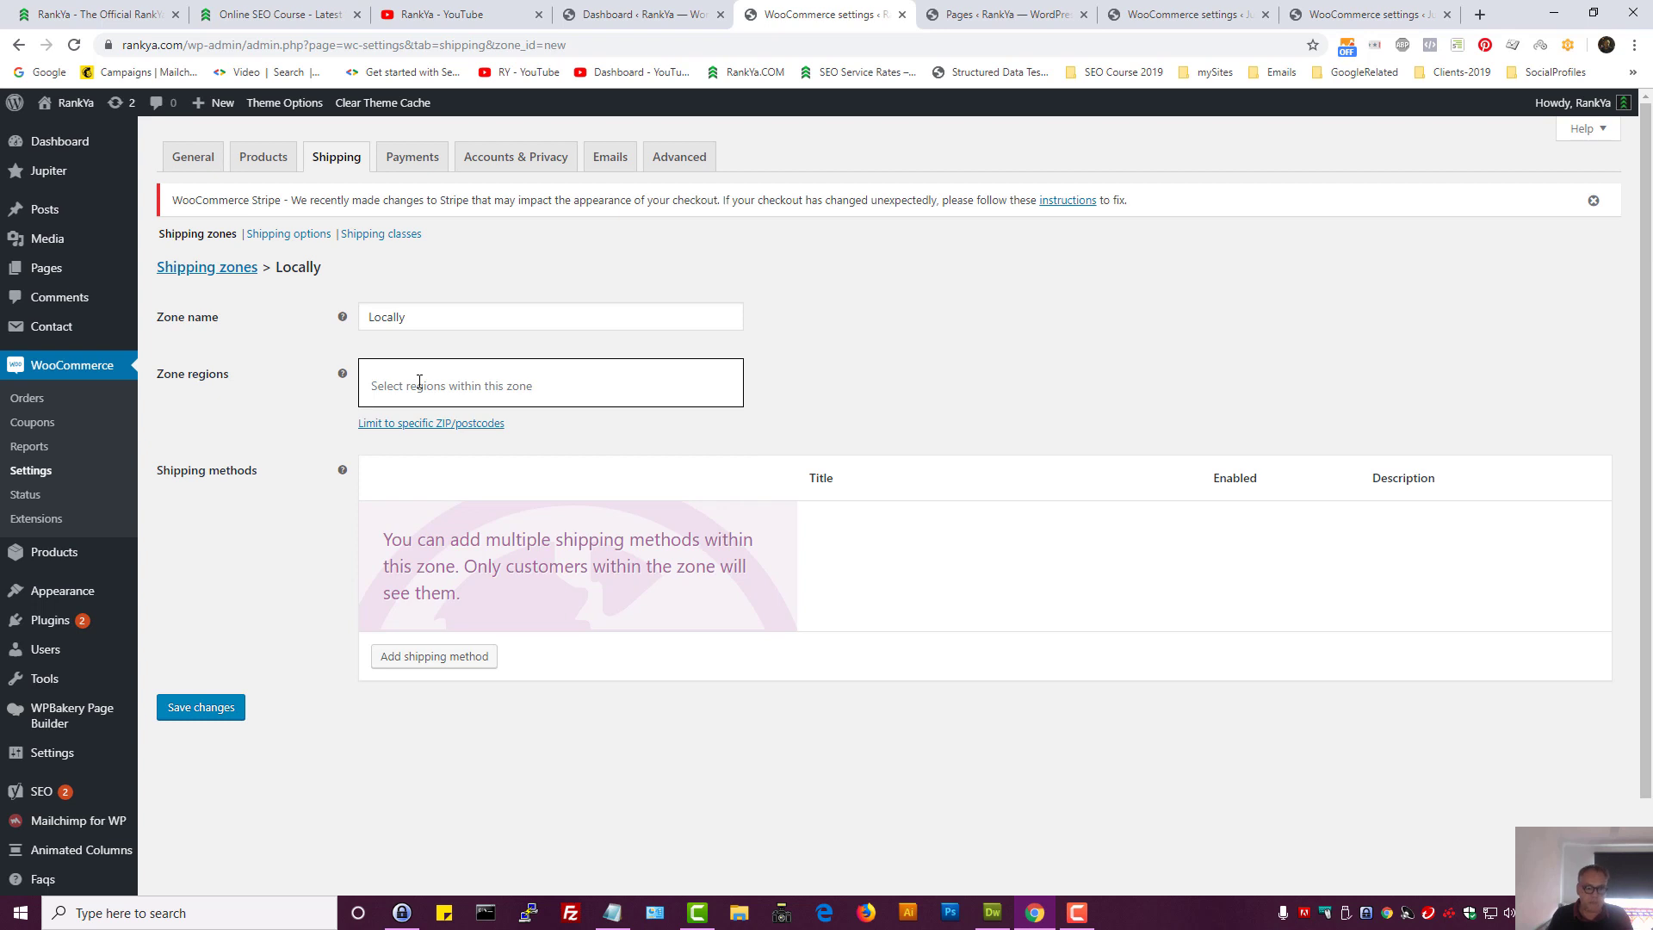
pyautogui.write('vic')
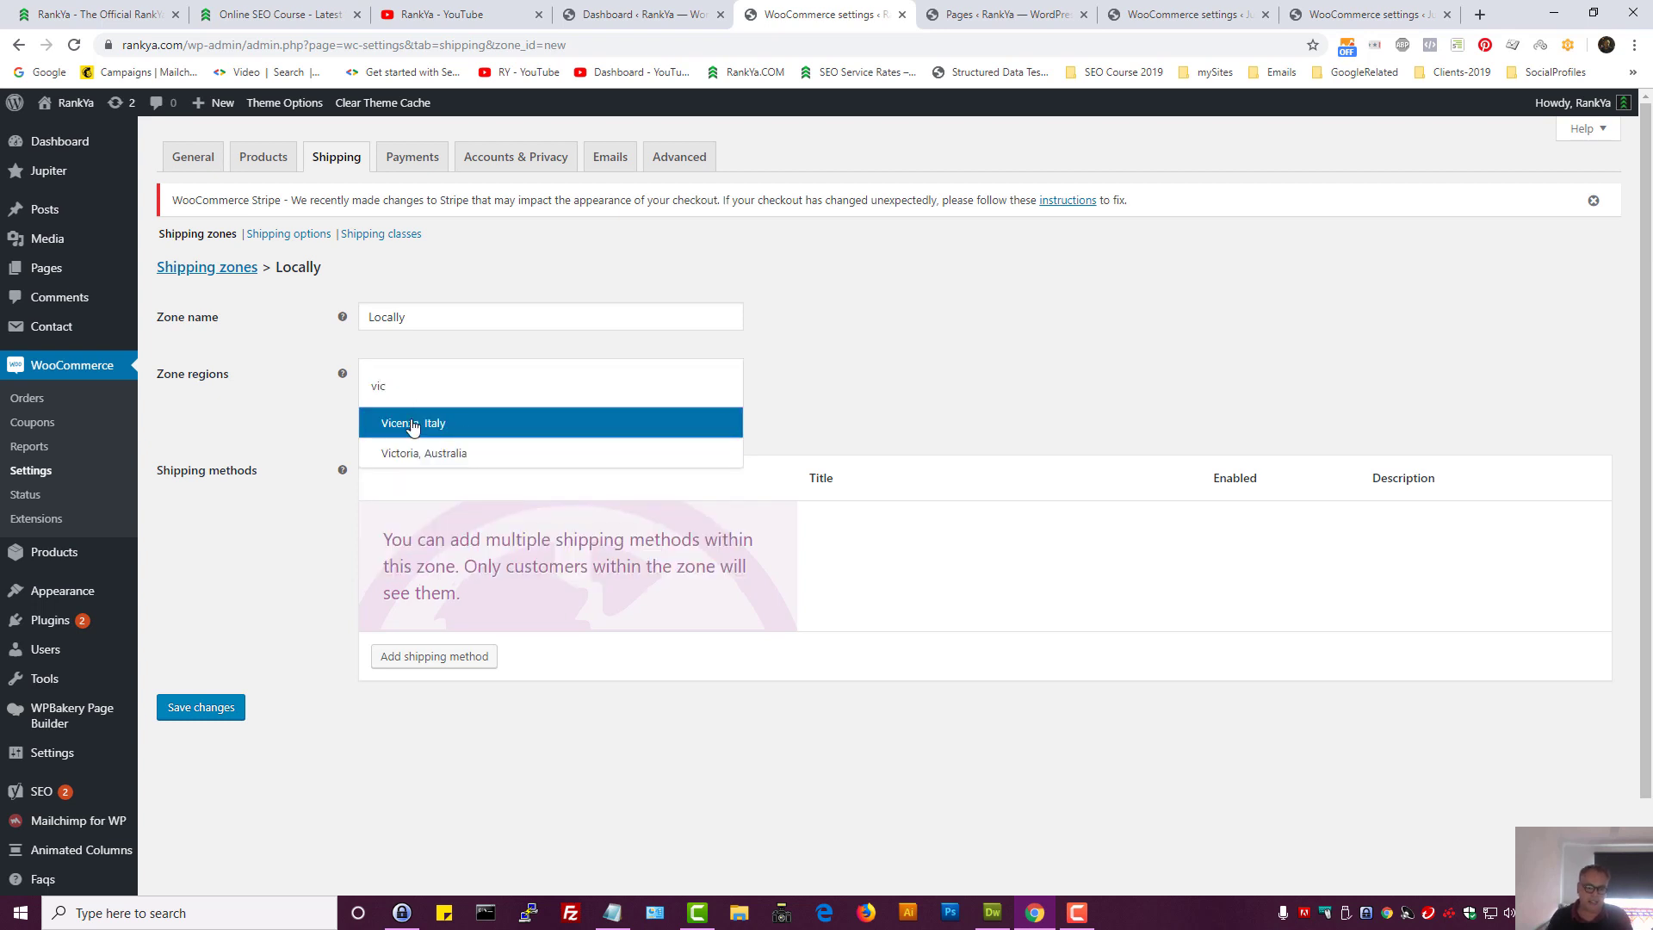
pyautogui.click(429, 454)
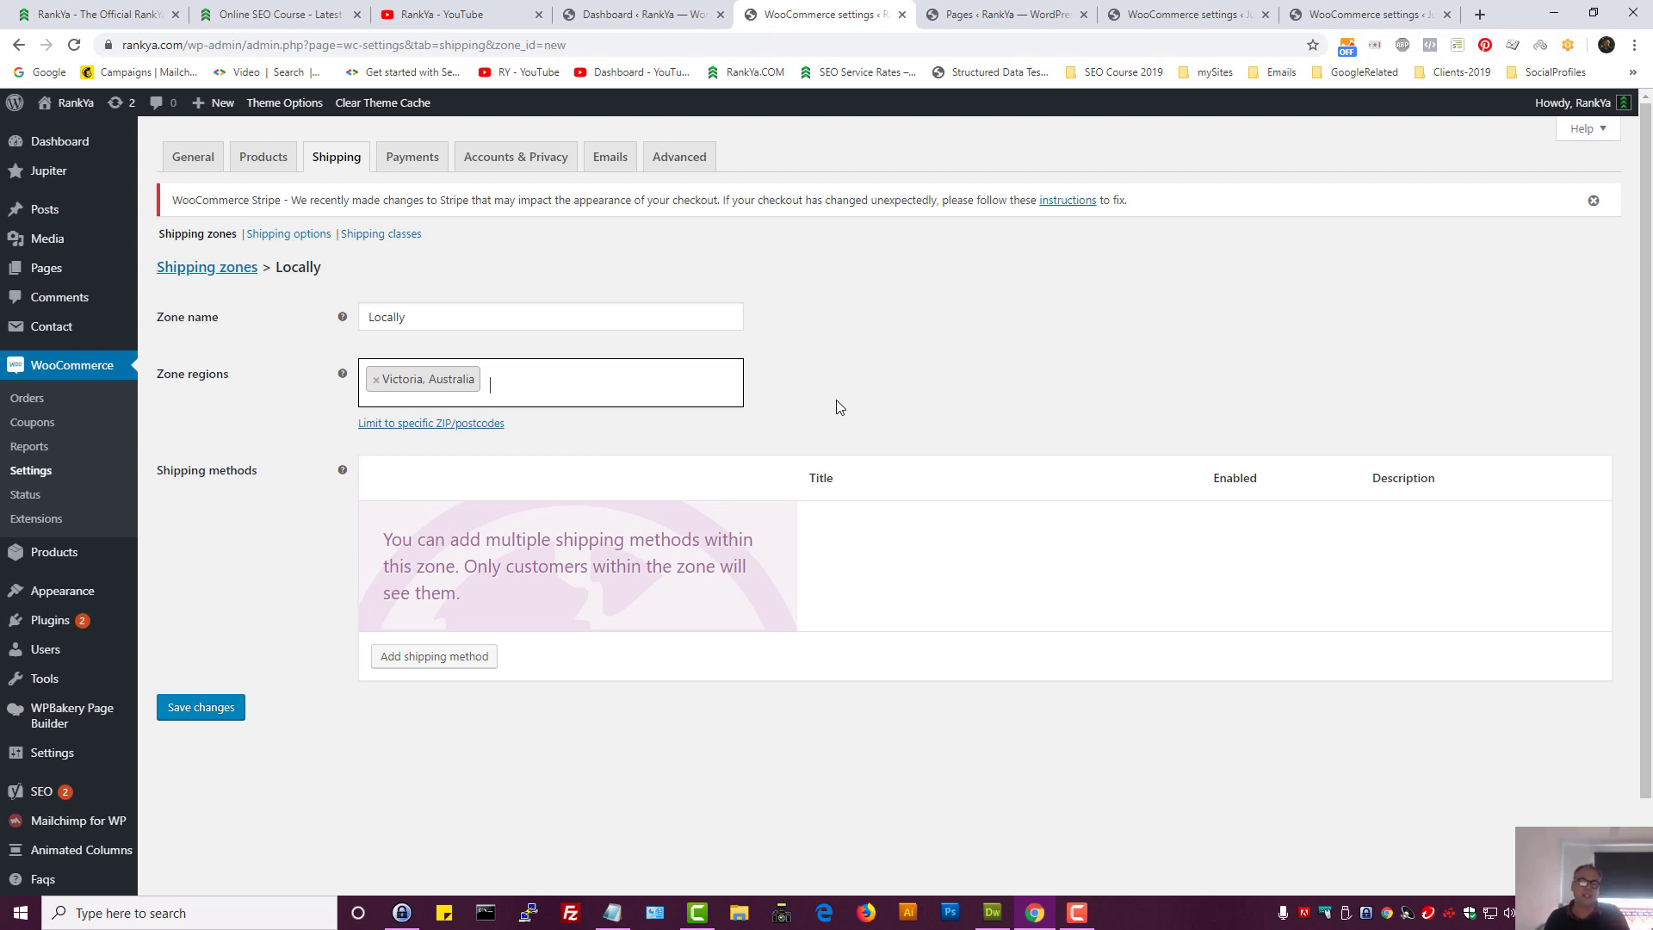
pyautogui.click(201, 708)
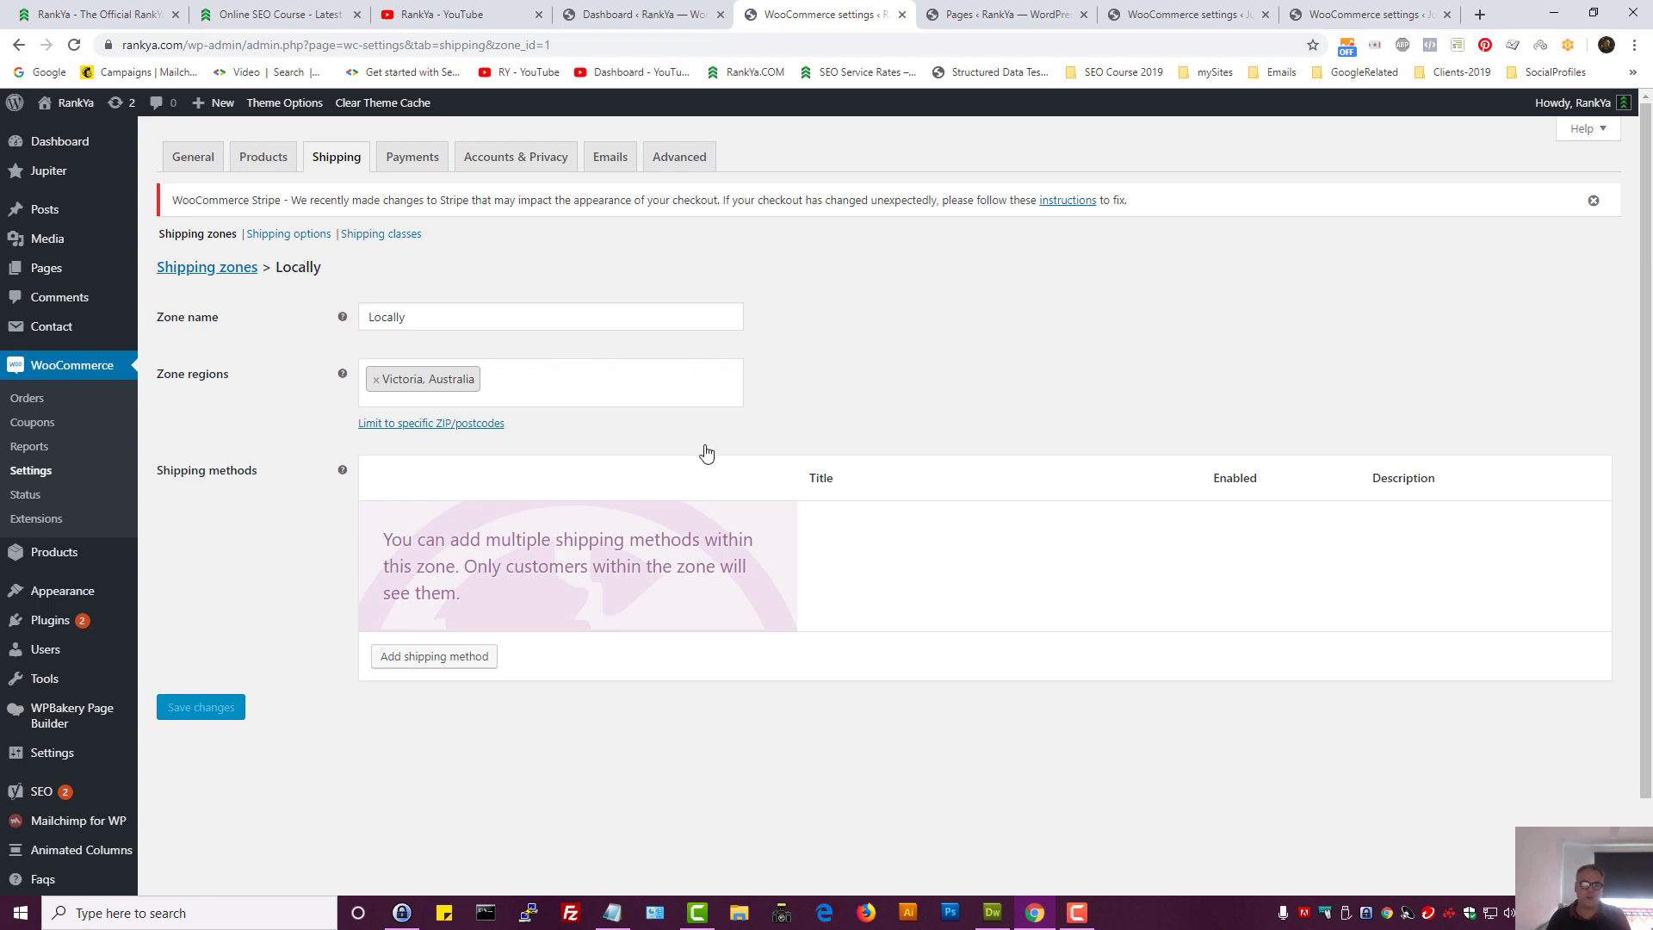
# Add a Flat rate shipping method to the Locally zone
pyautogui.click(442, 657)
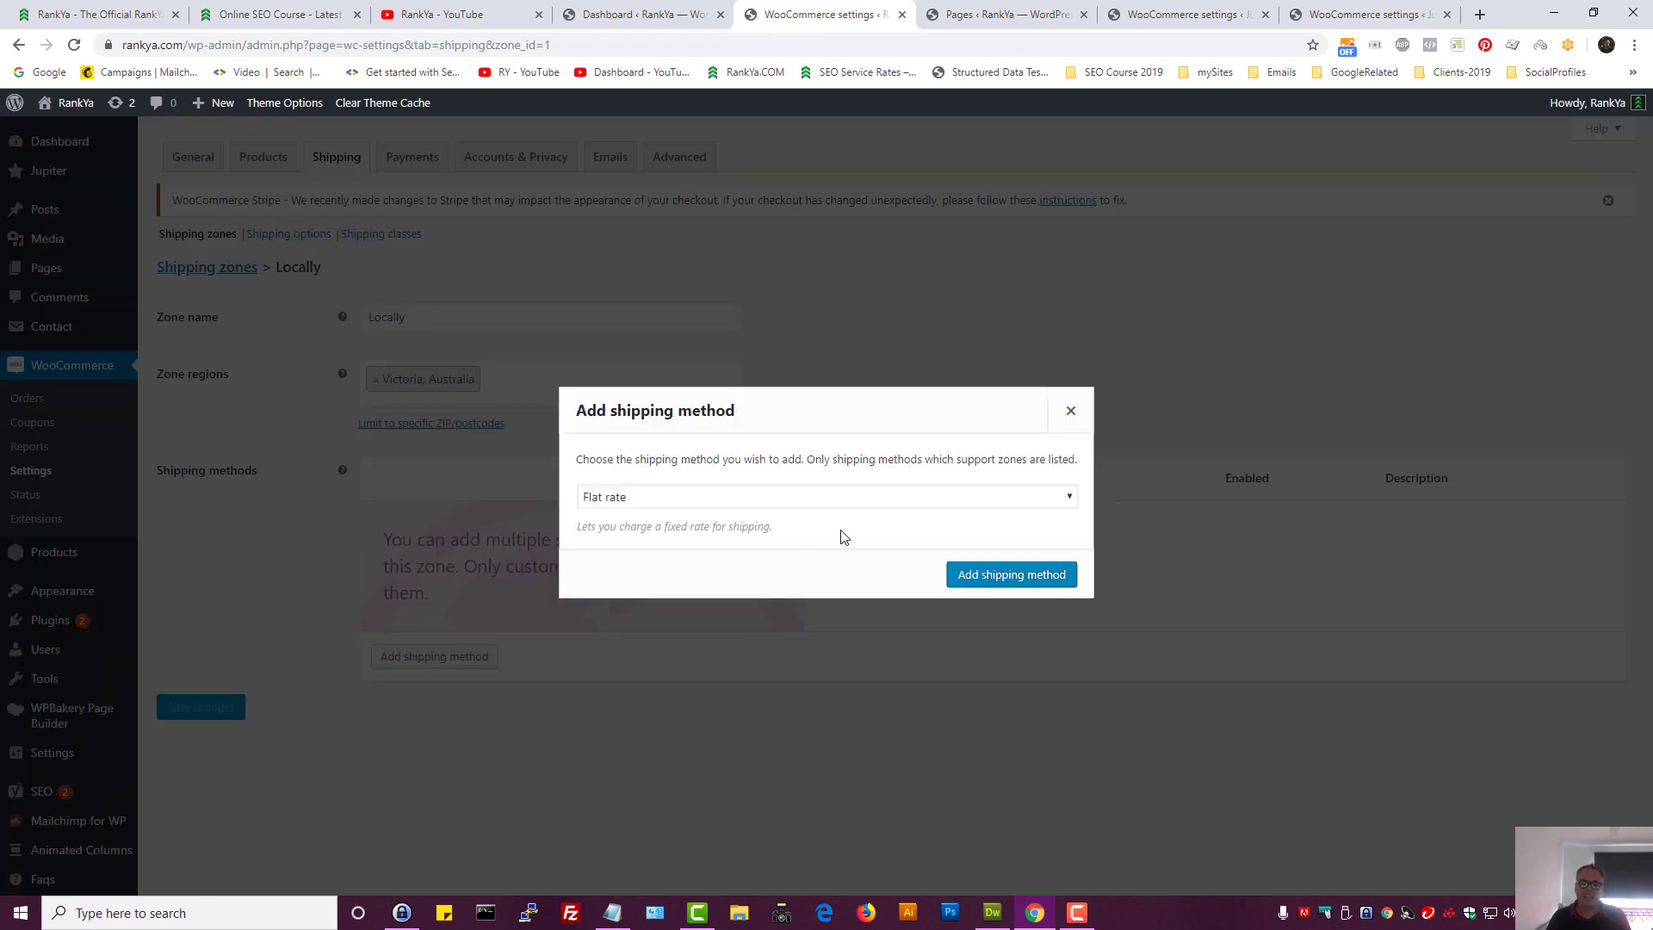
pyautogui.click(678, 498)
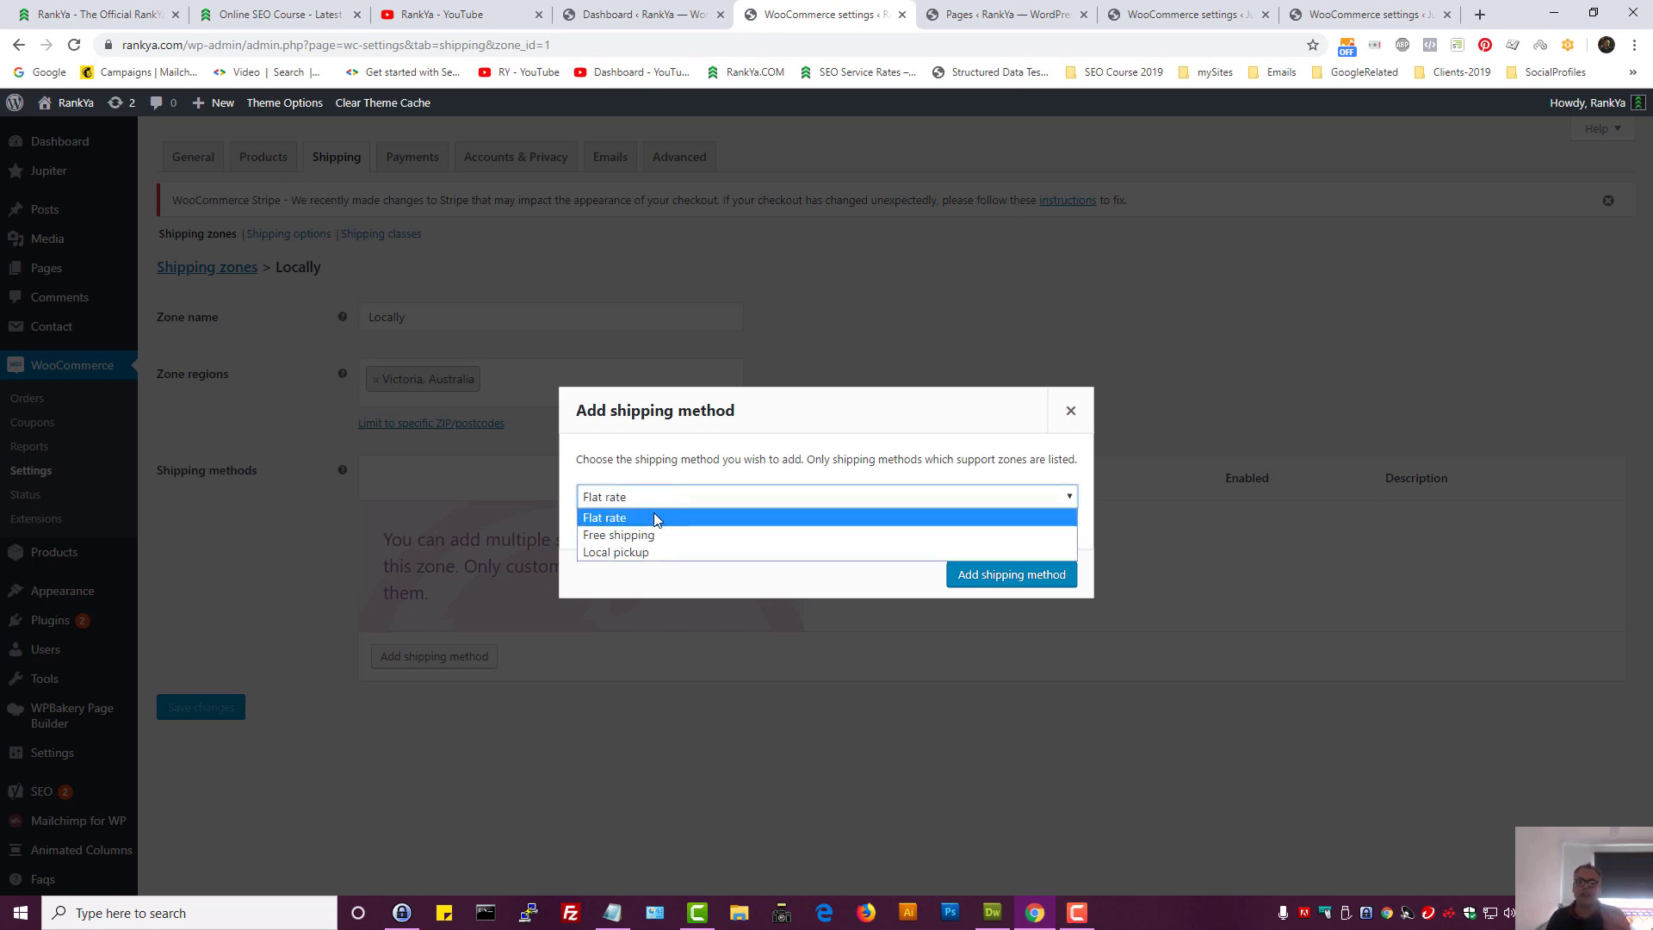
pyautogui.click(650, 518)
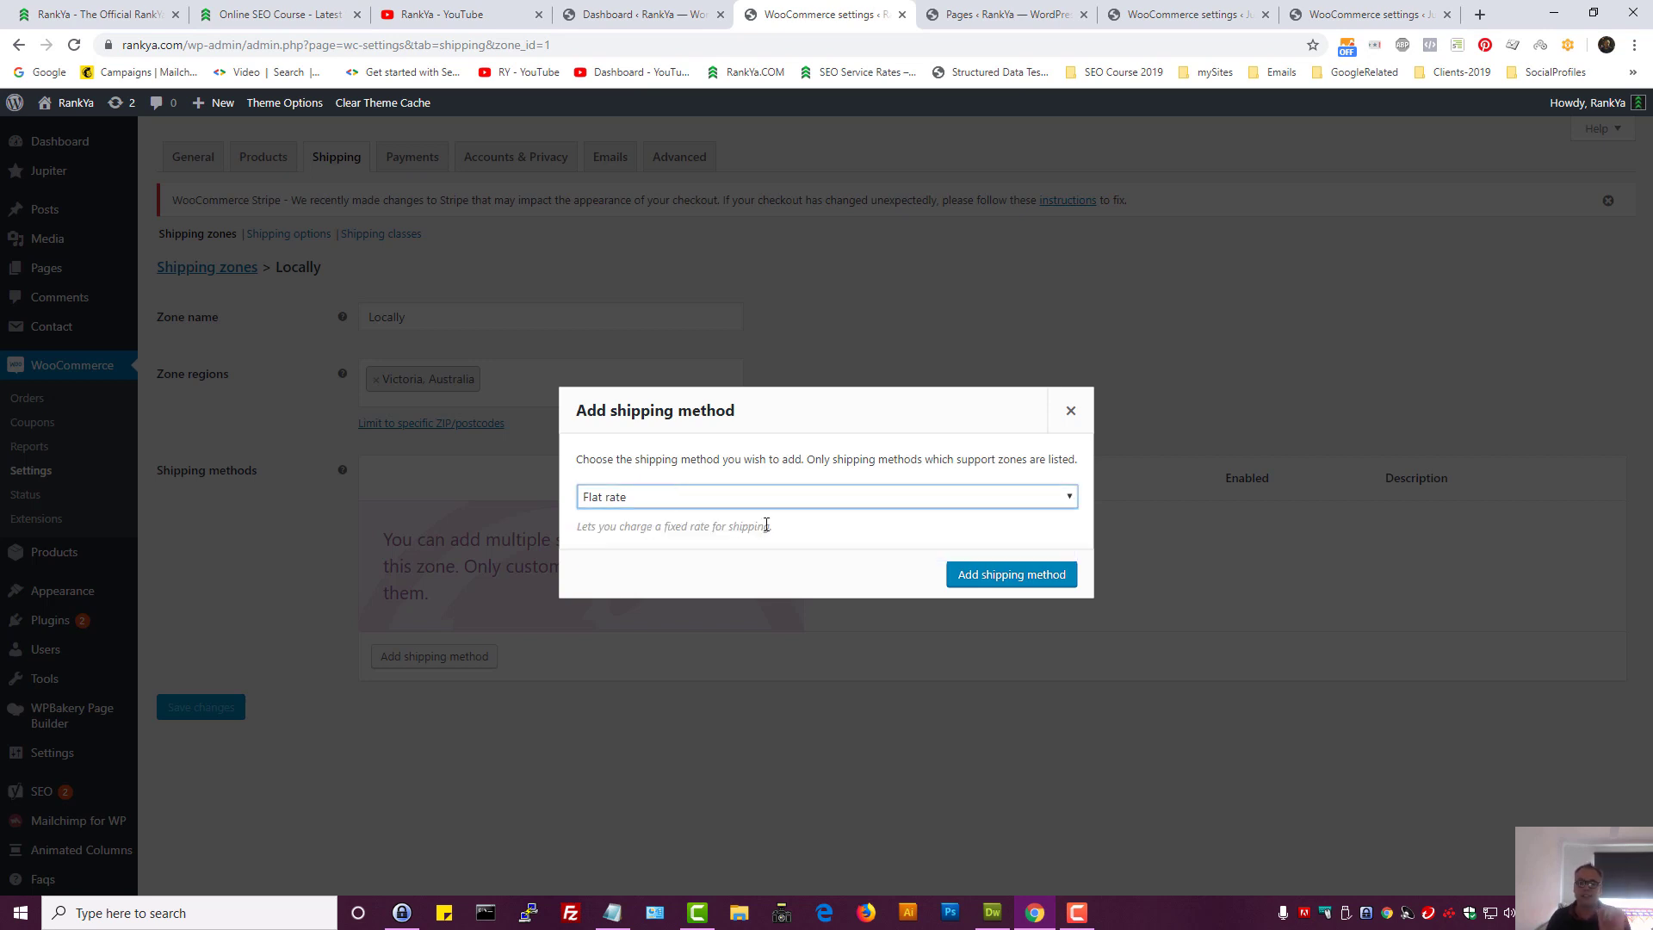
pyautogui.click(979, 574)
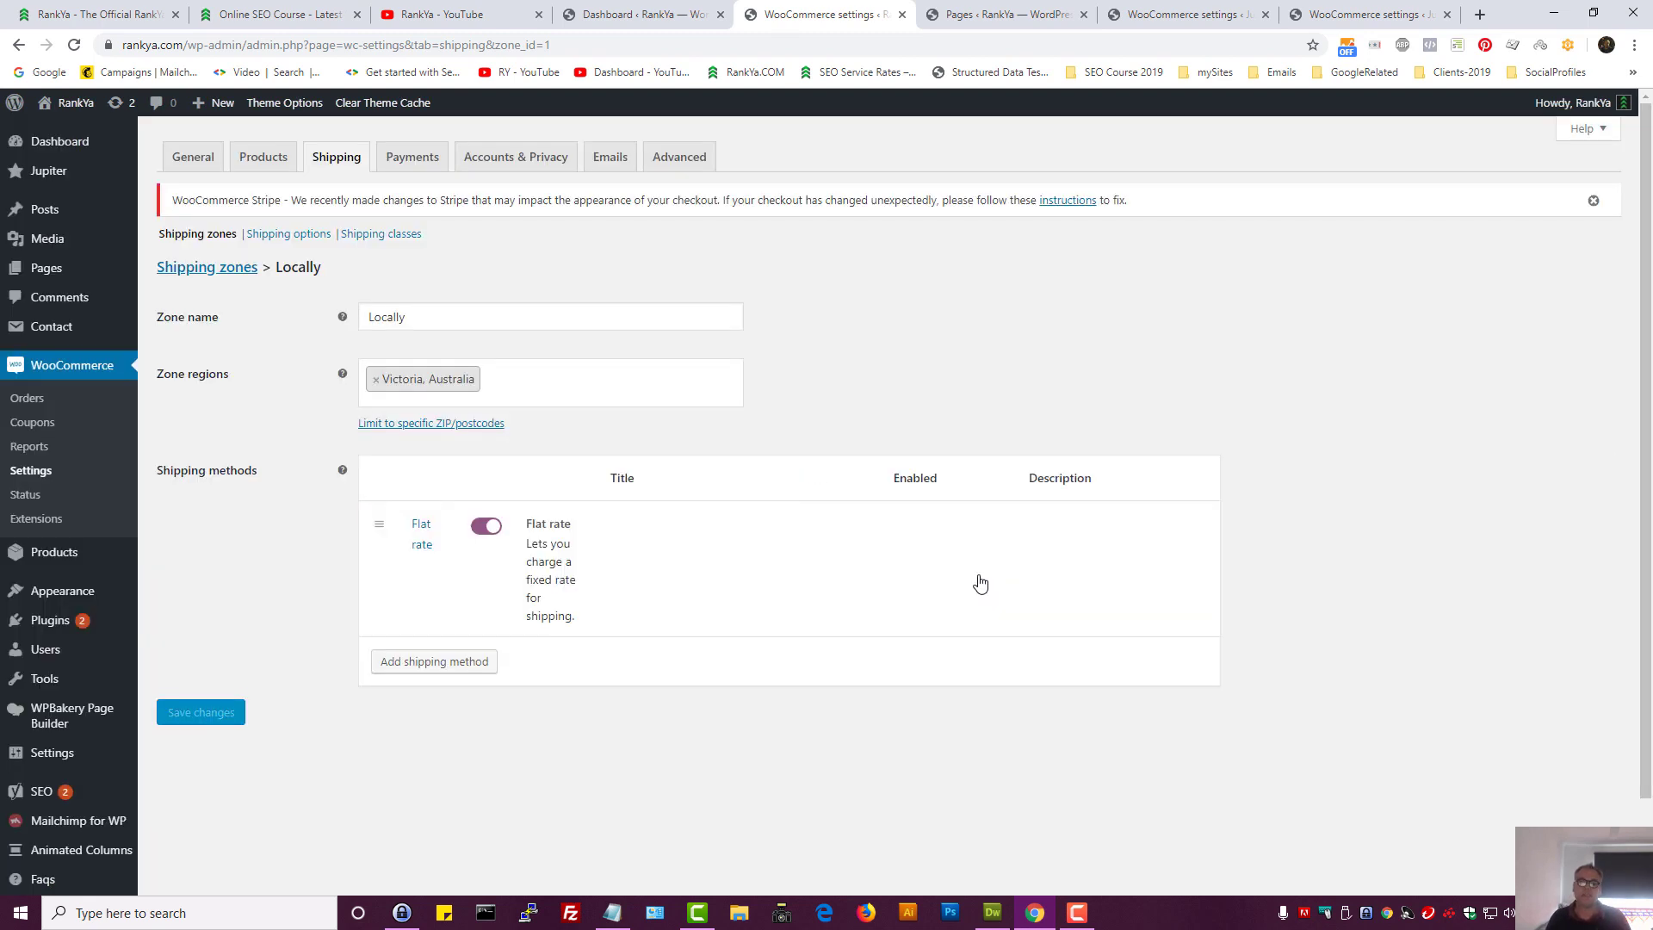
pyautogui.moveTo(419, 529)
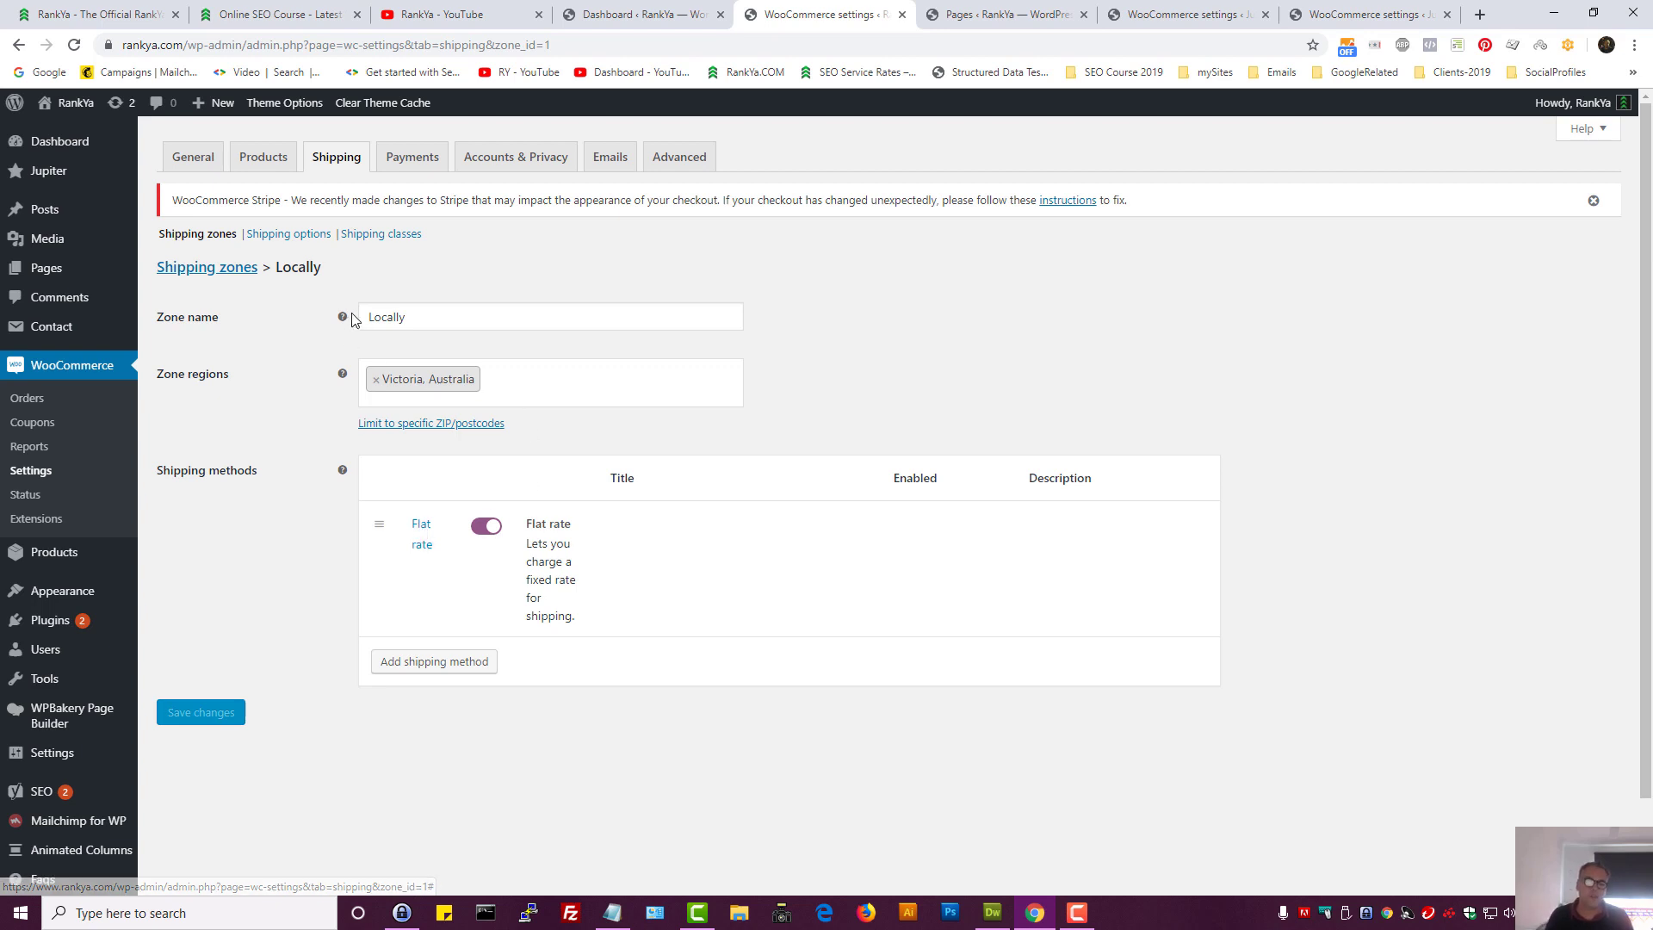
pyautogui.moveTo(371, 315); pyautogui.dragTo(417, 311)
pyautogui.click(637, 308)
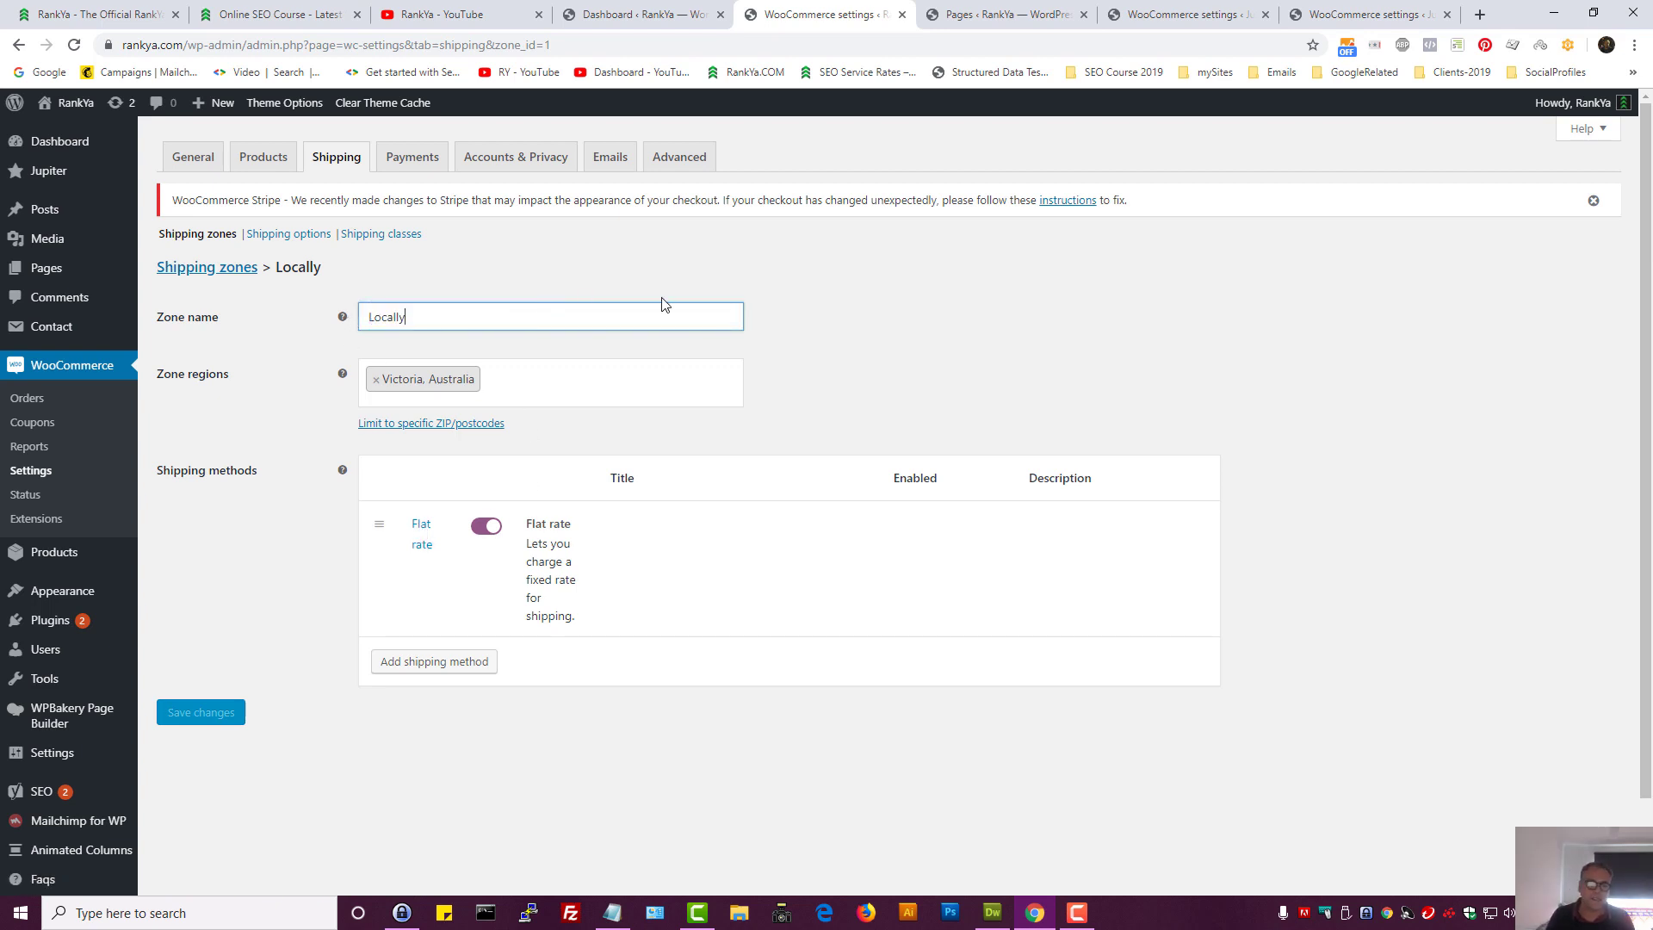
pyautogui.click(396, 662)
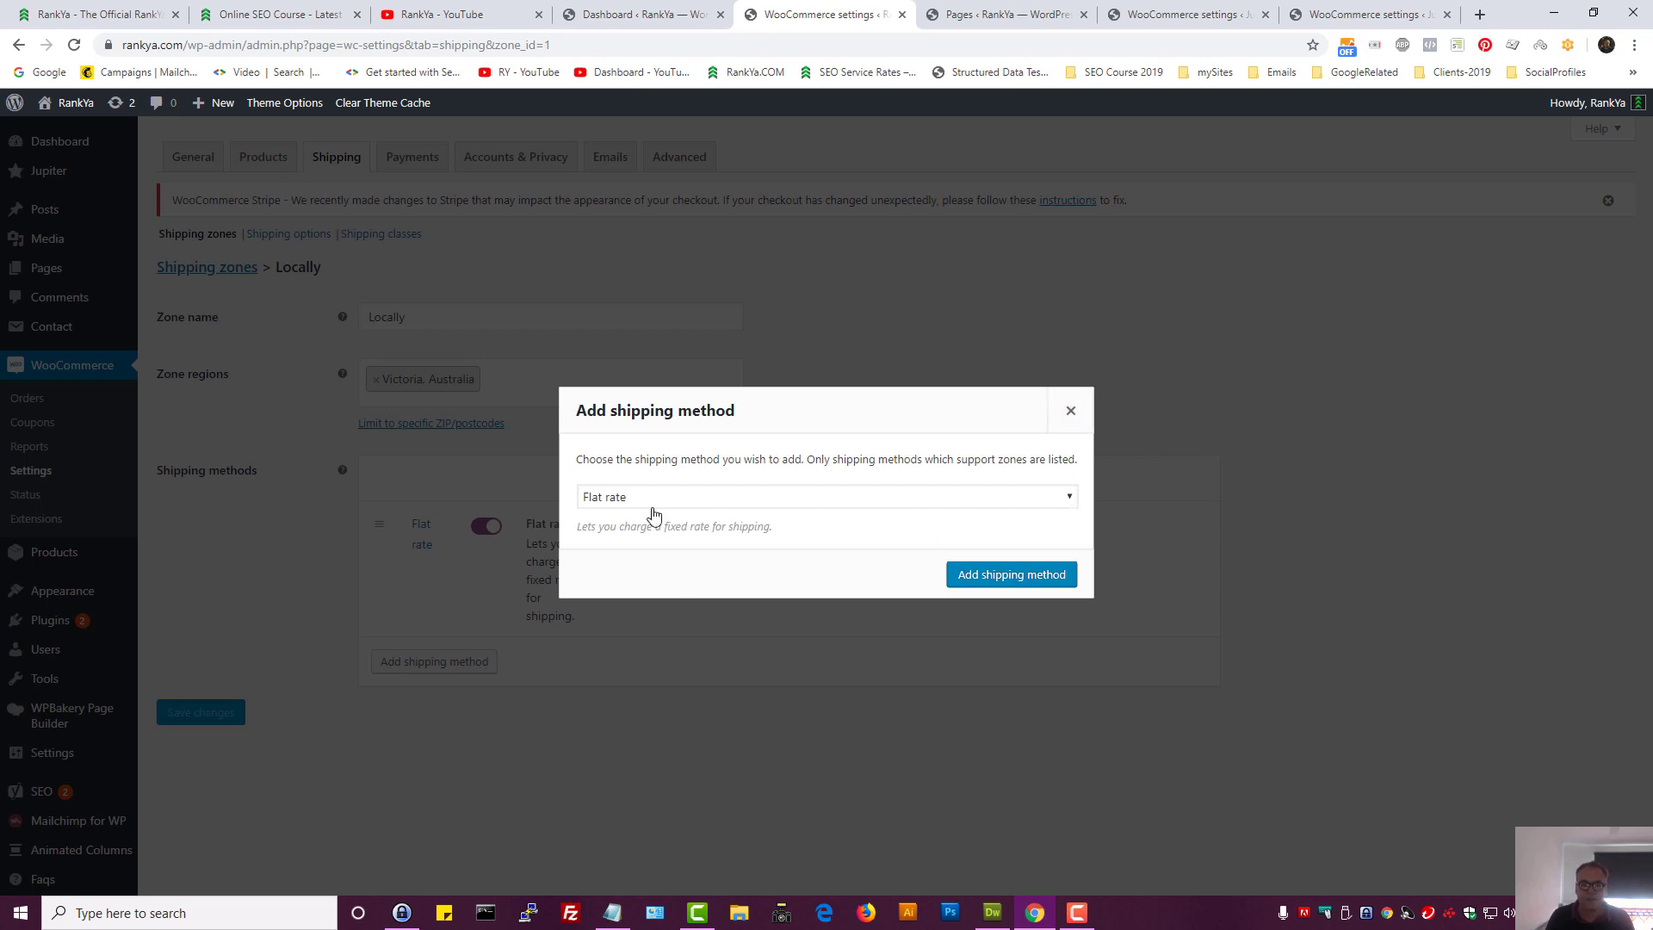
pyautogui.click(1071, 412)
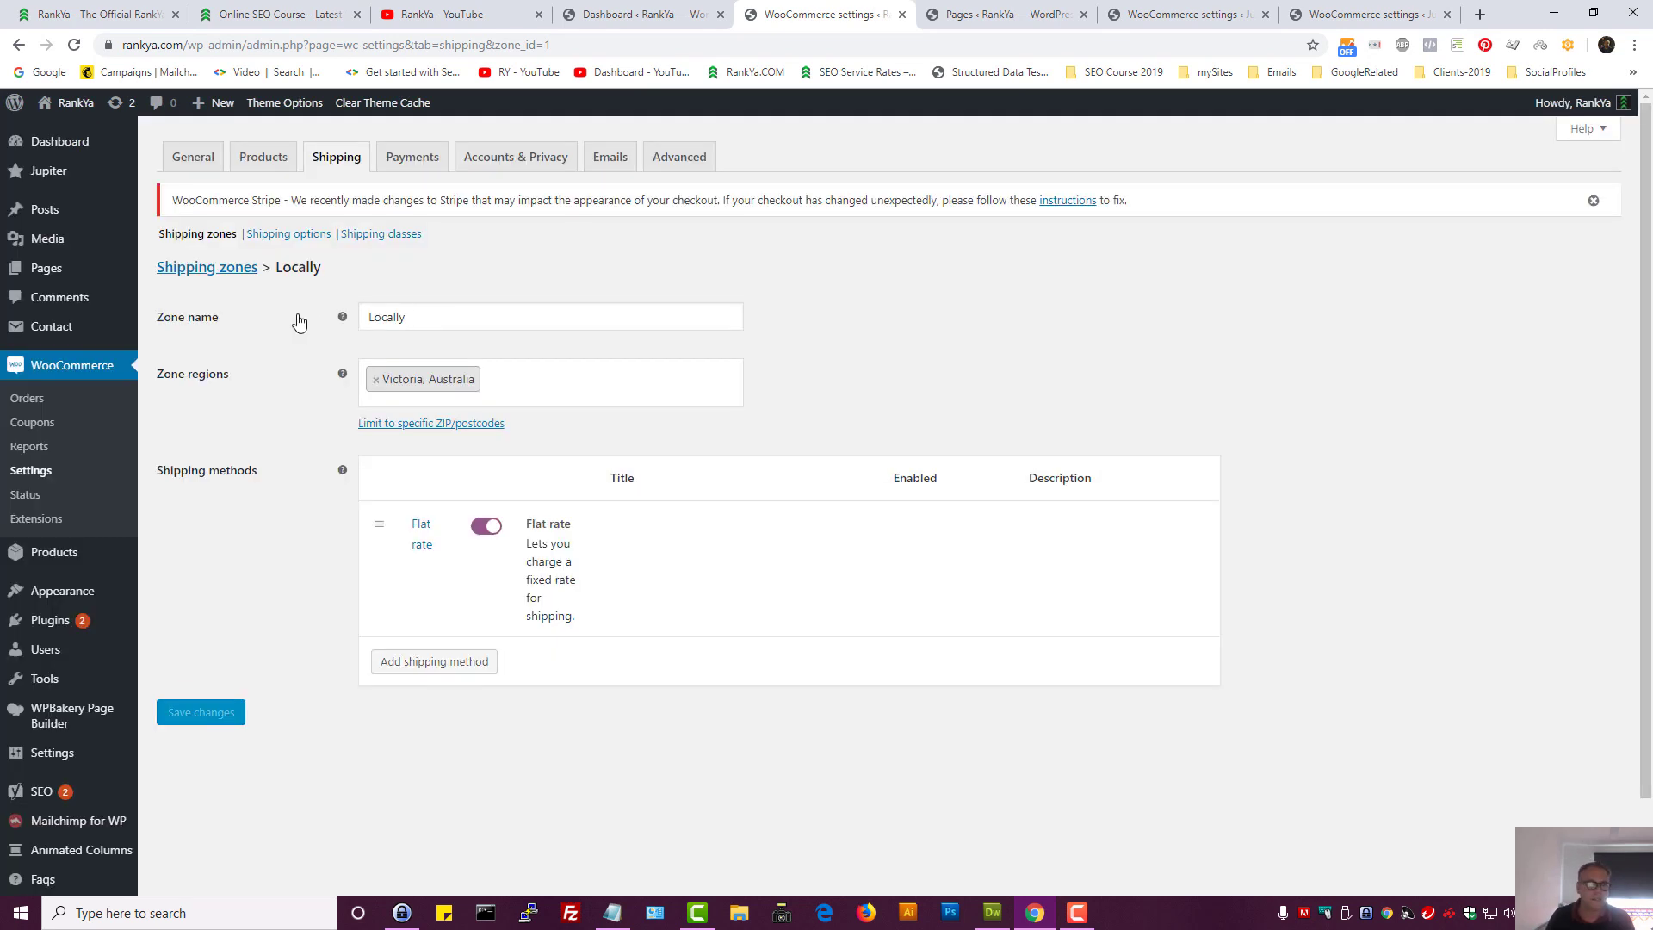
pyautogui.doubleClick(393, 324)
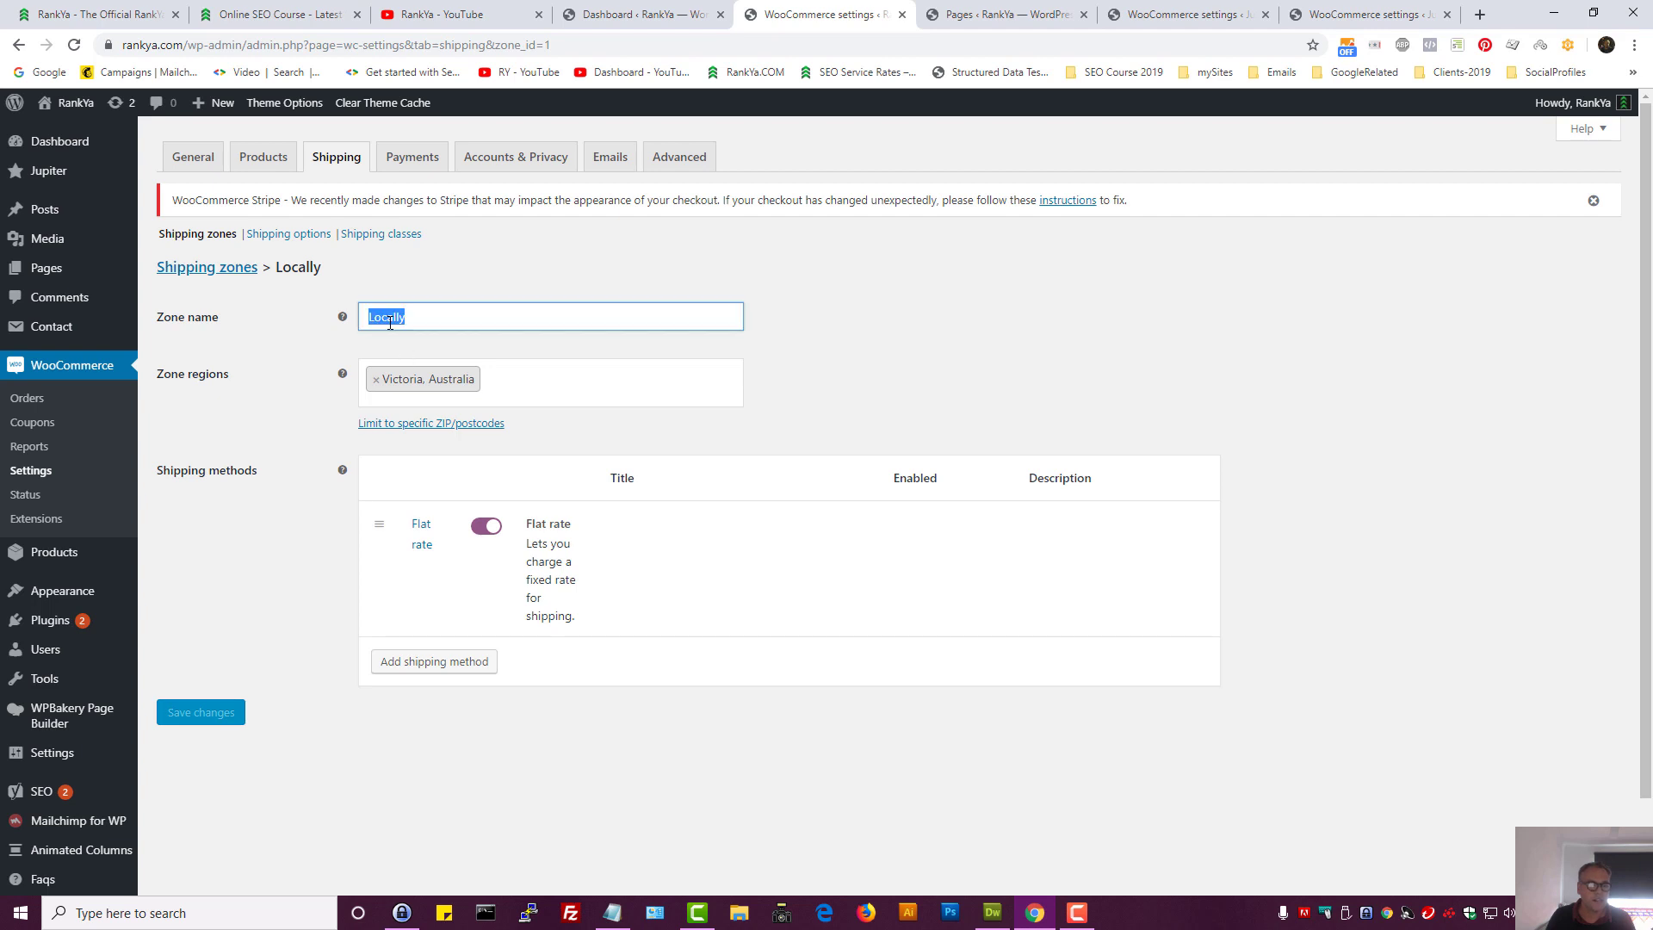
# Review the shipping options and the entry fields for a new shipping class, and return to the shipping zones list
pyautogui.click(267, 235)
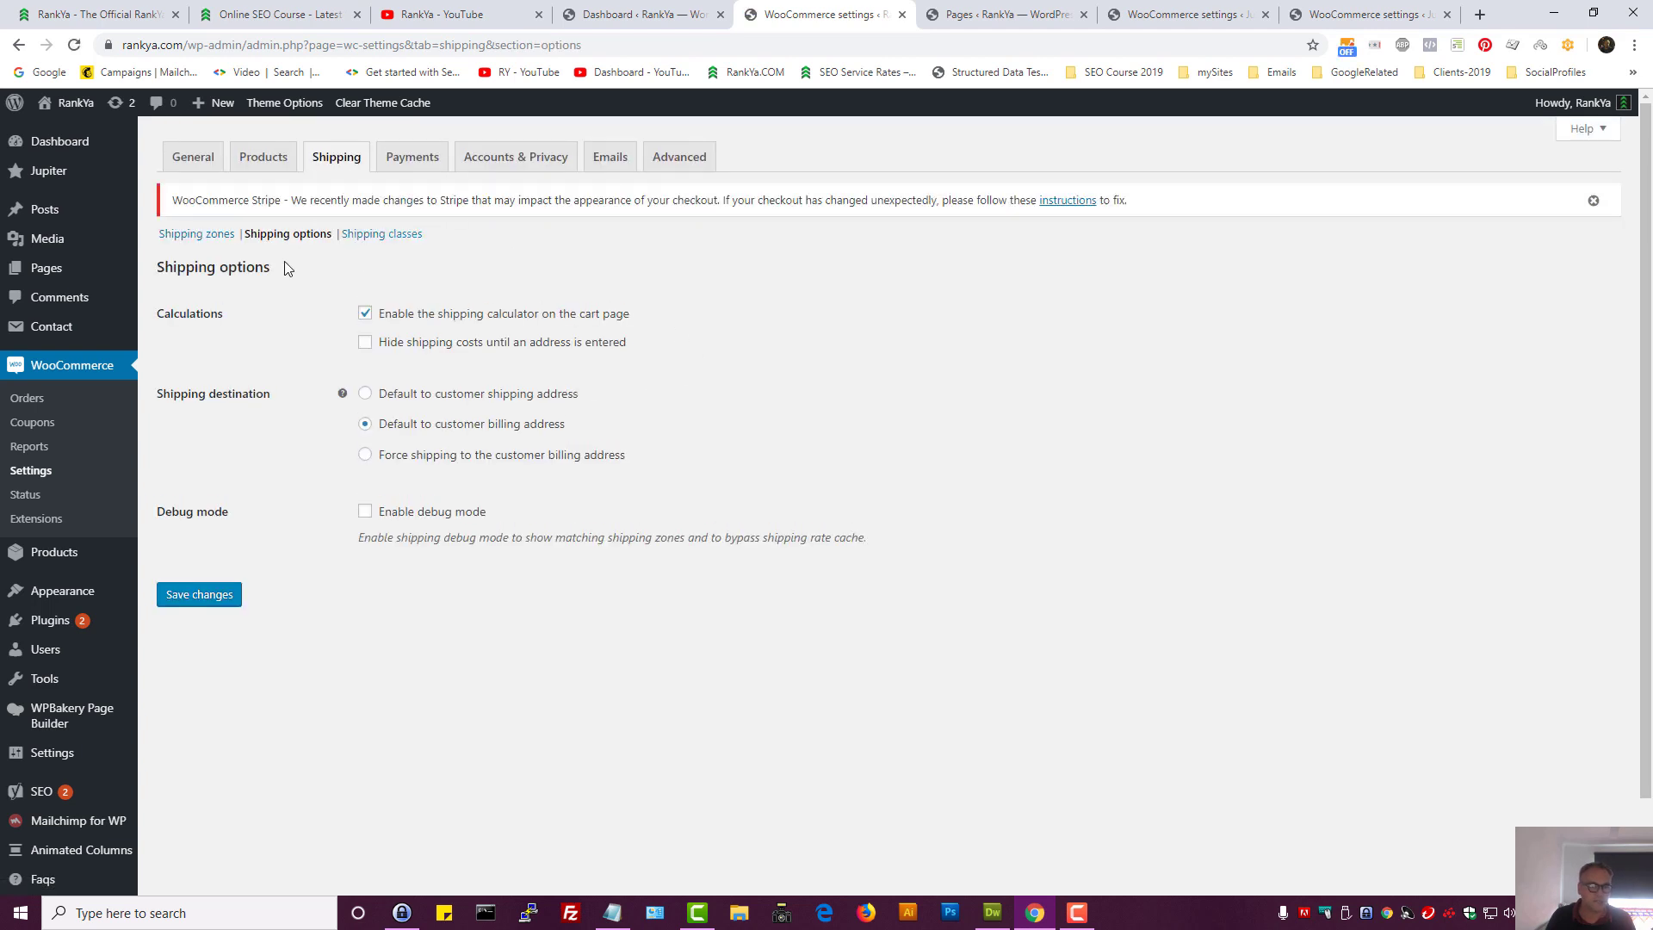
pyautogui.click(384, 234)
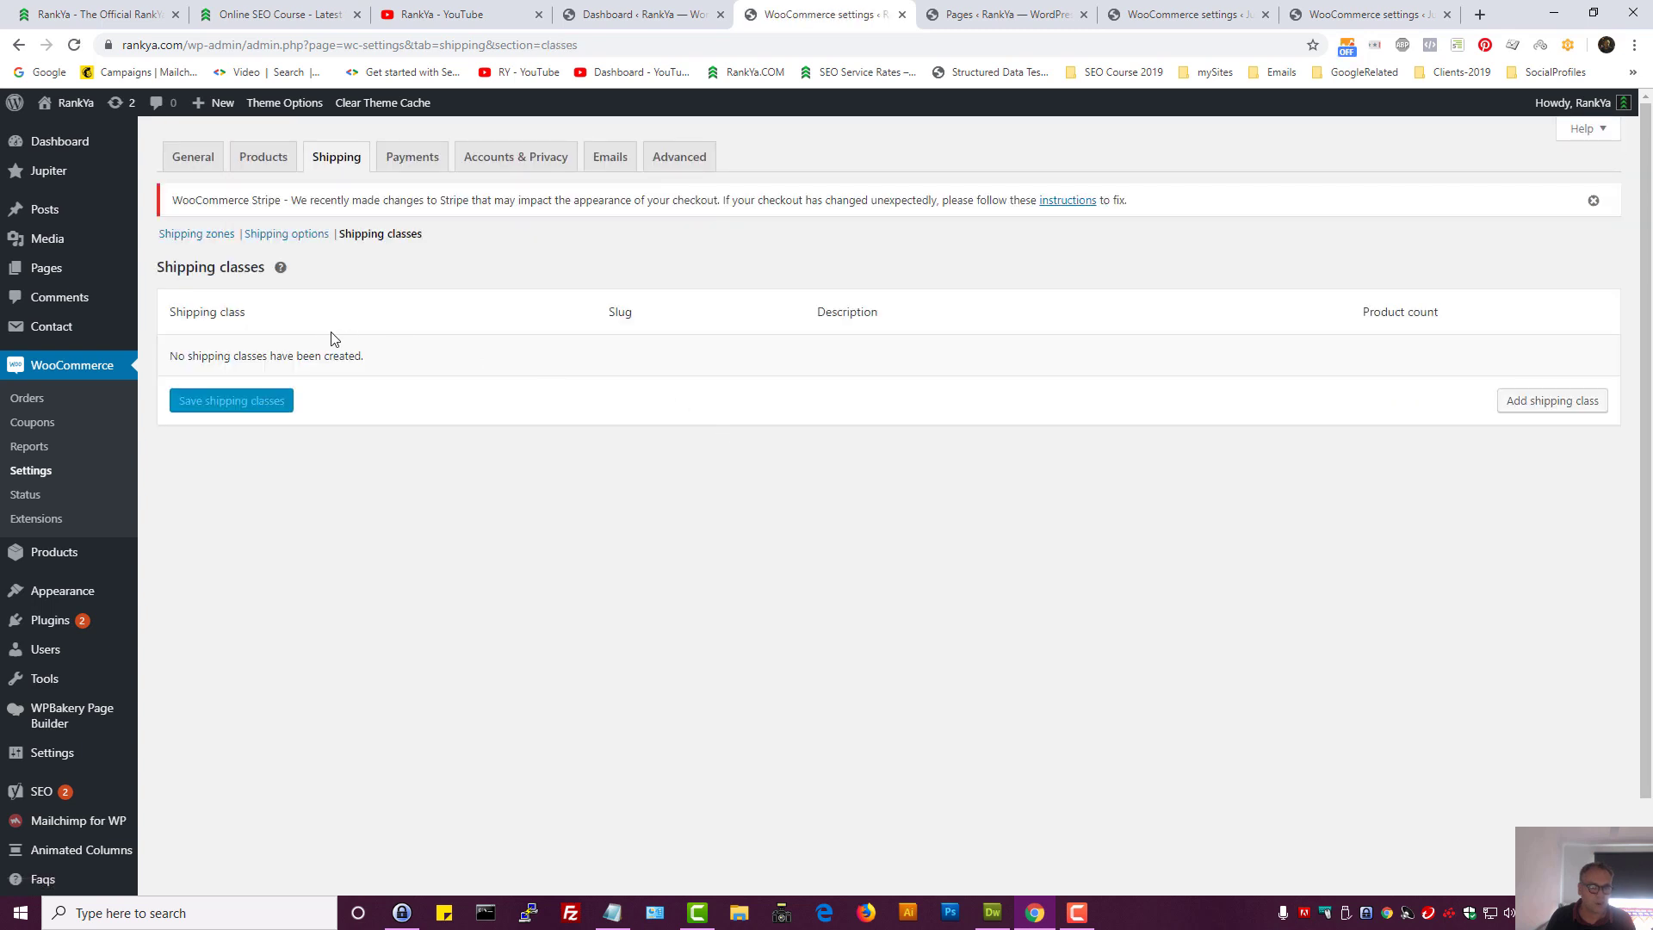
pyautogui.click(1529, 404)
pyautogui.click(282, 356)
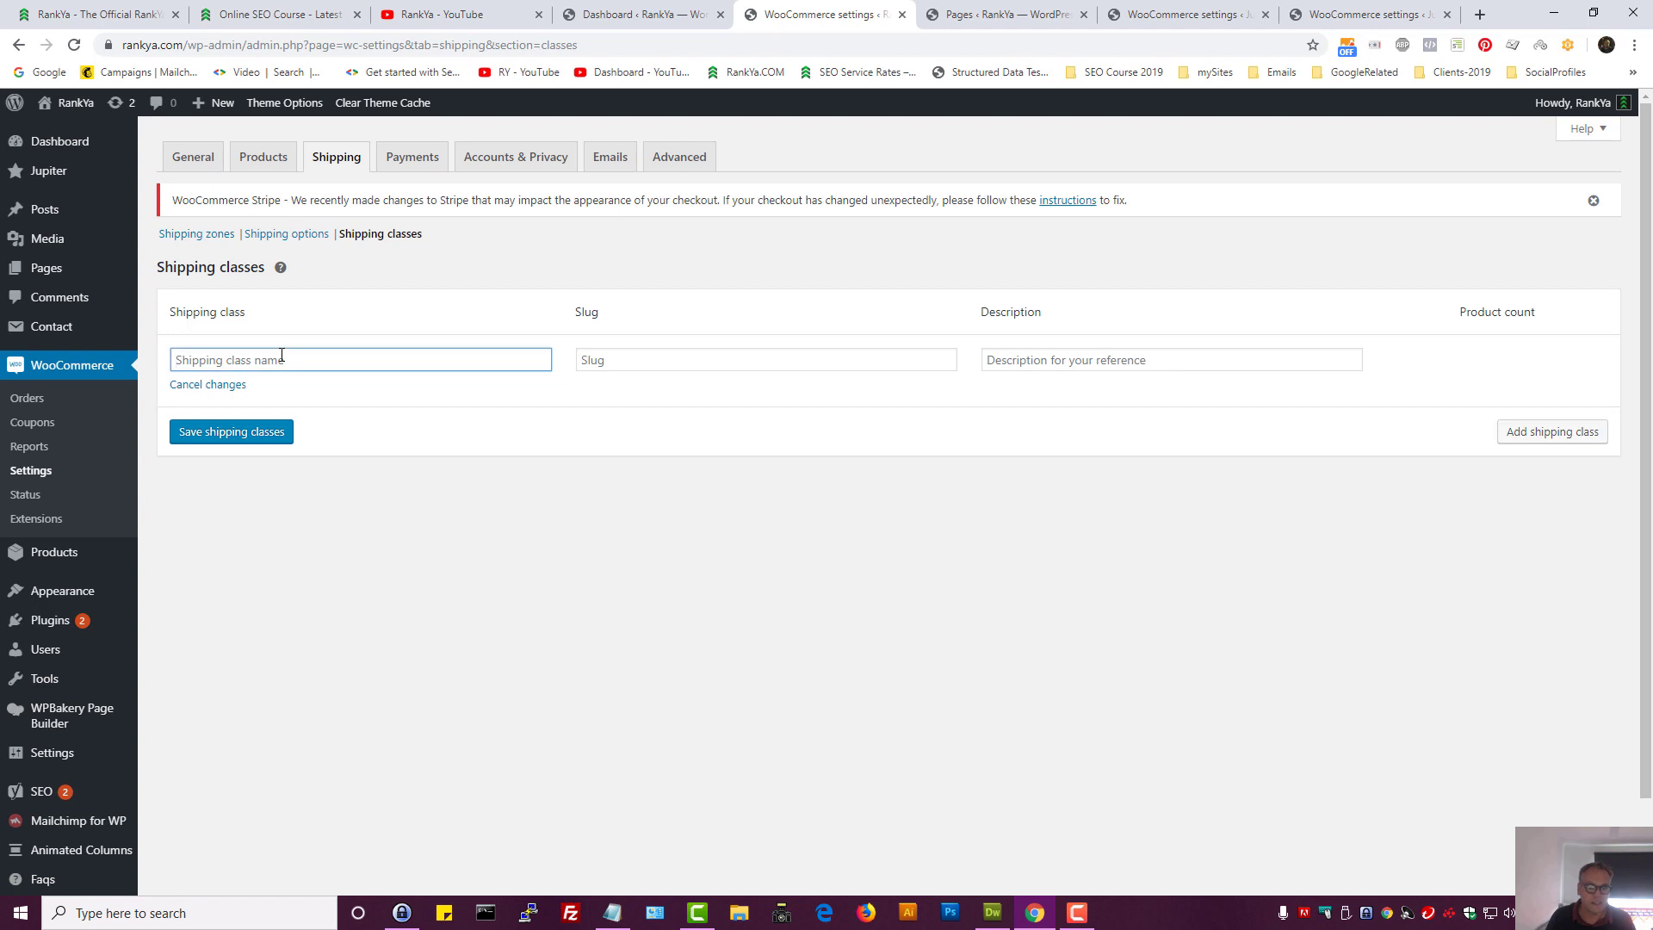
pyautogui.click(195, 233)
pyautogui.click(902, 170)
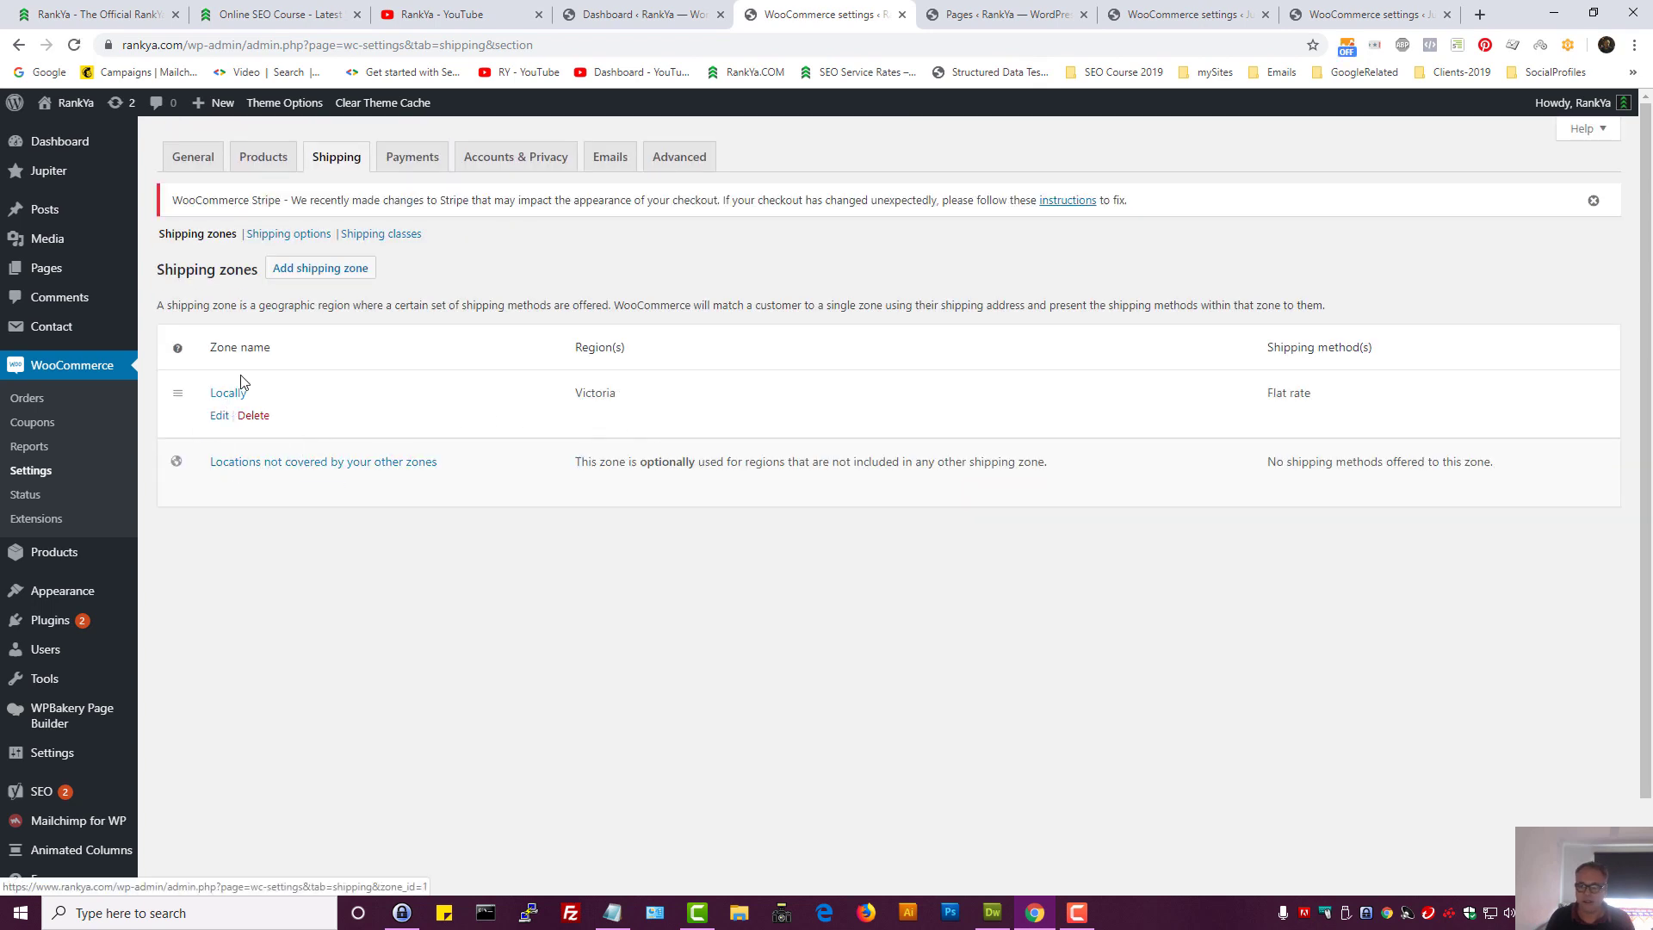
# Add another shipping zone and name it "Nationally"
pyautogui.click(320, 268)
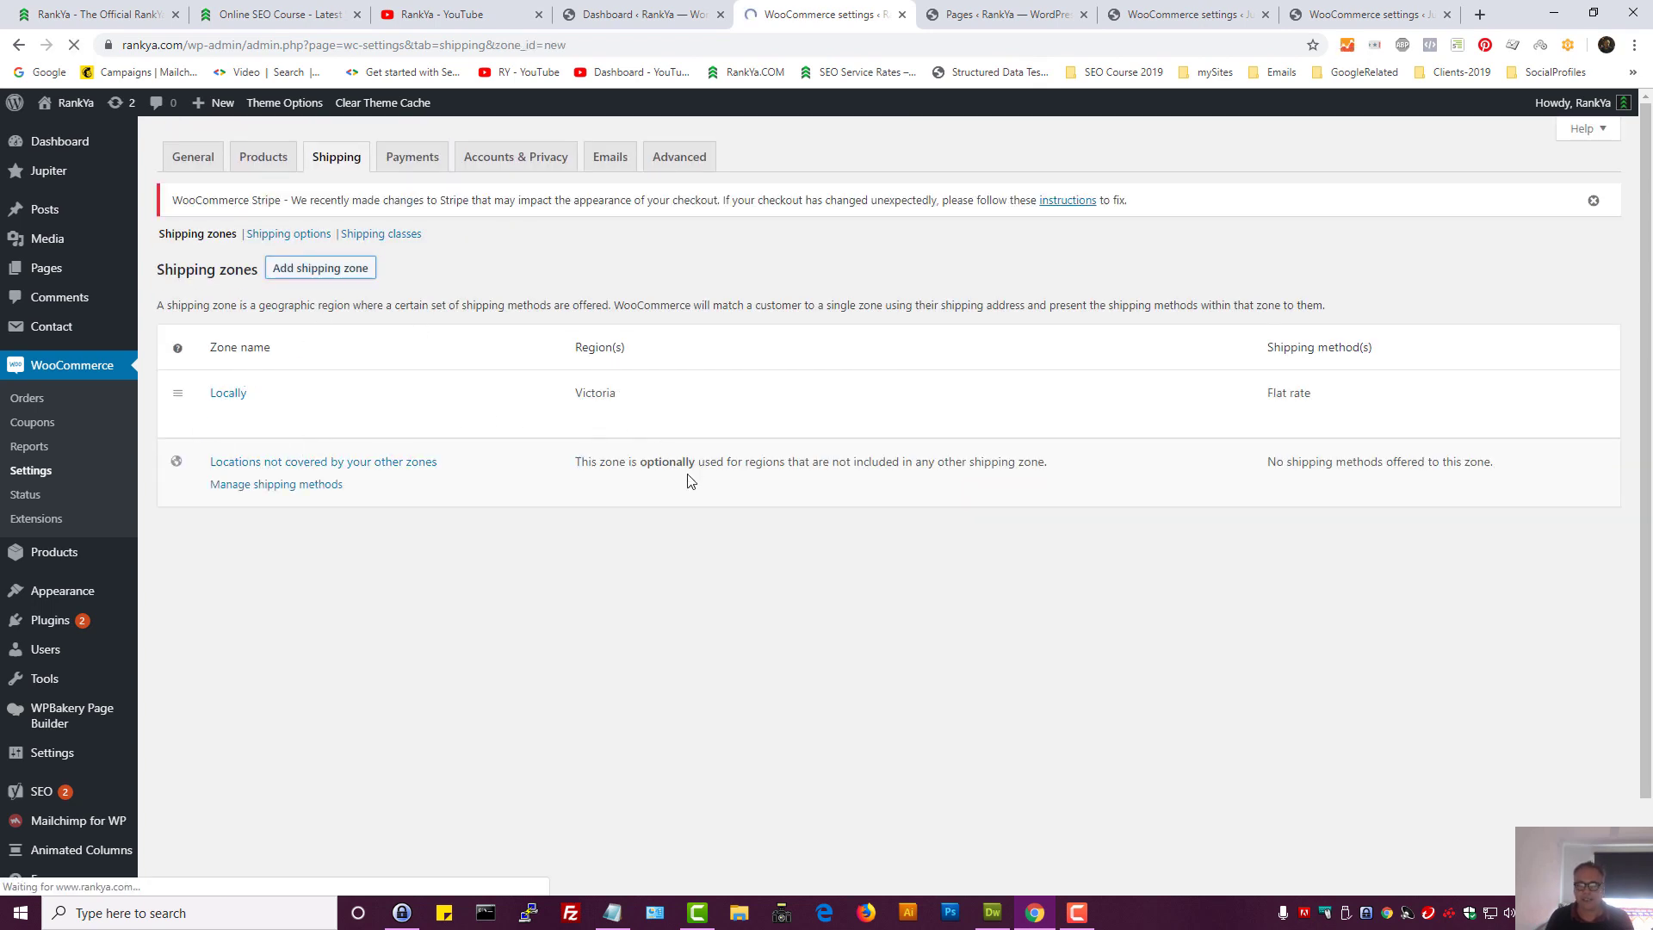
pyautogui.click(424, 318)
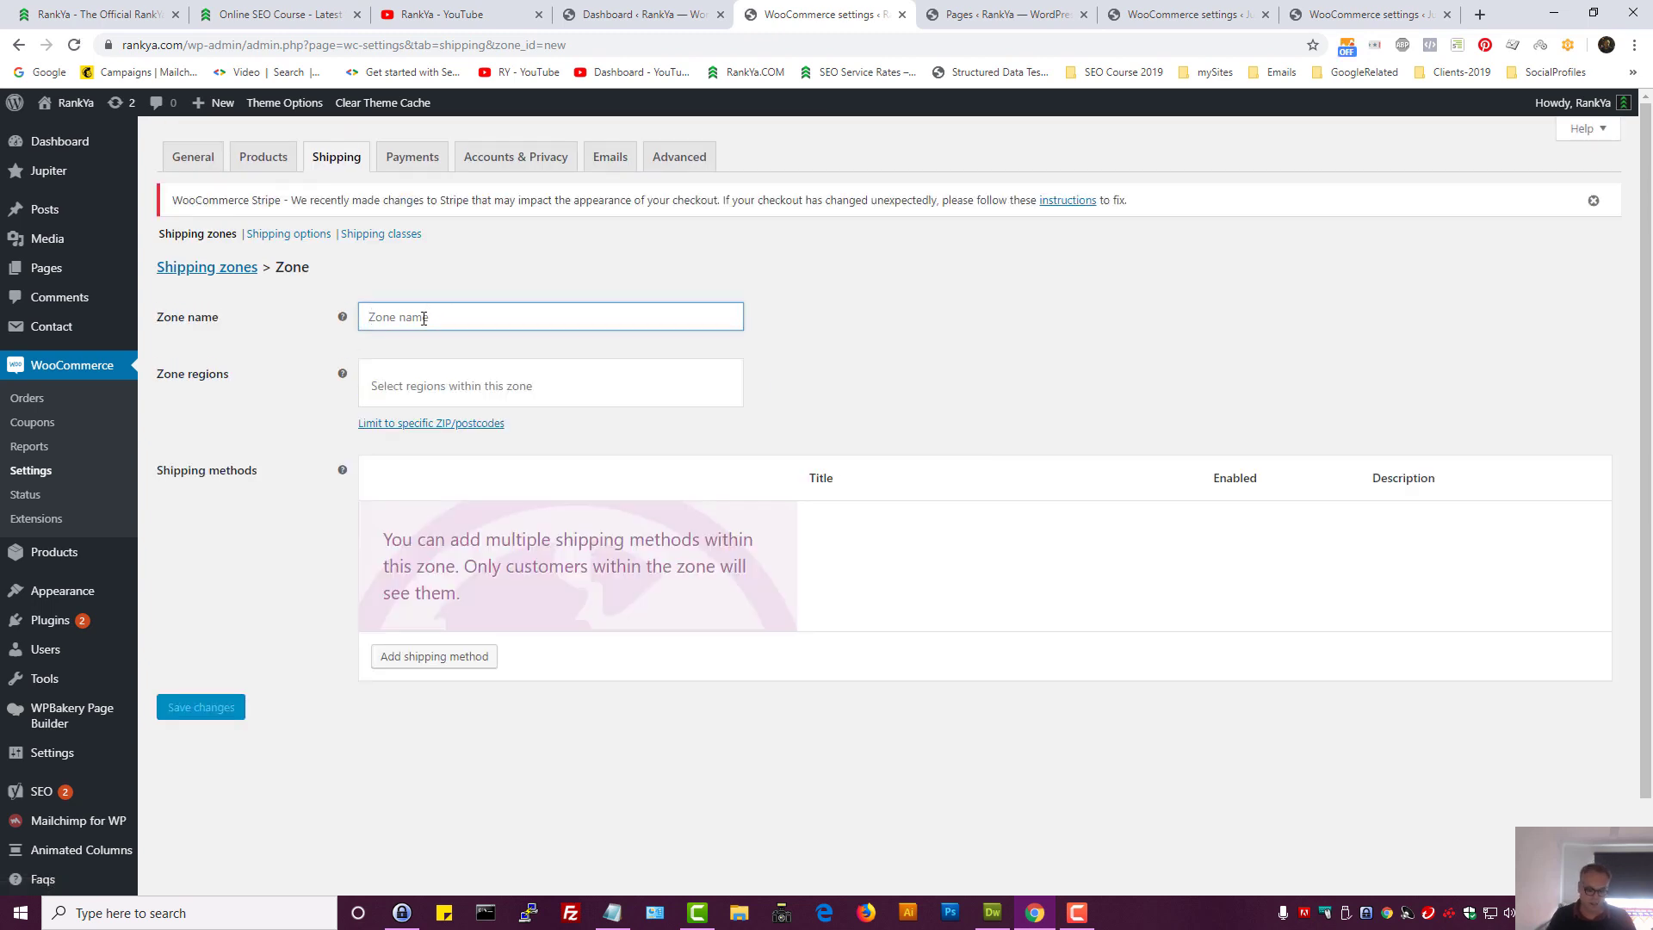
pyautogui.write('natio')
pyautogui.press('BackSpace')
pyautogui.press('BackSpace')
pyautogui.press('BackSpace')
pyautogui.press('BackSpace')
pyautogui.press('BackSpace')
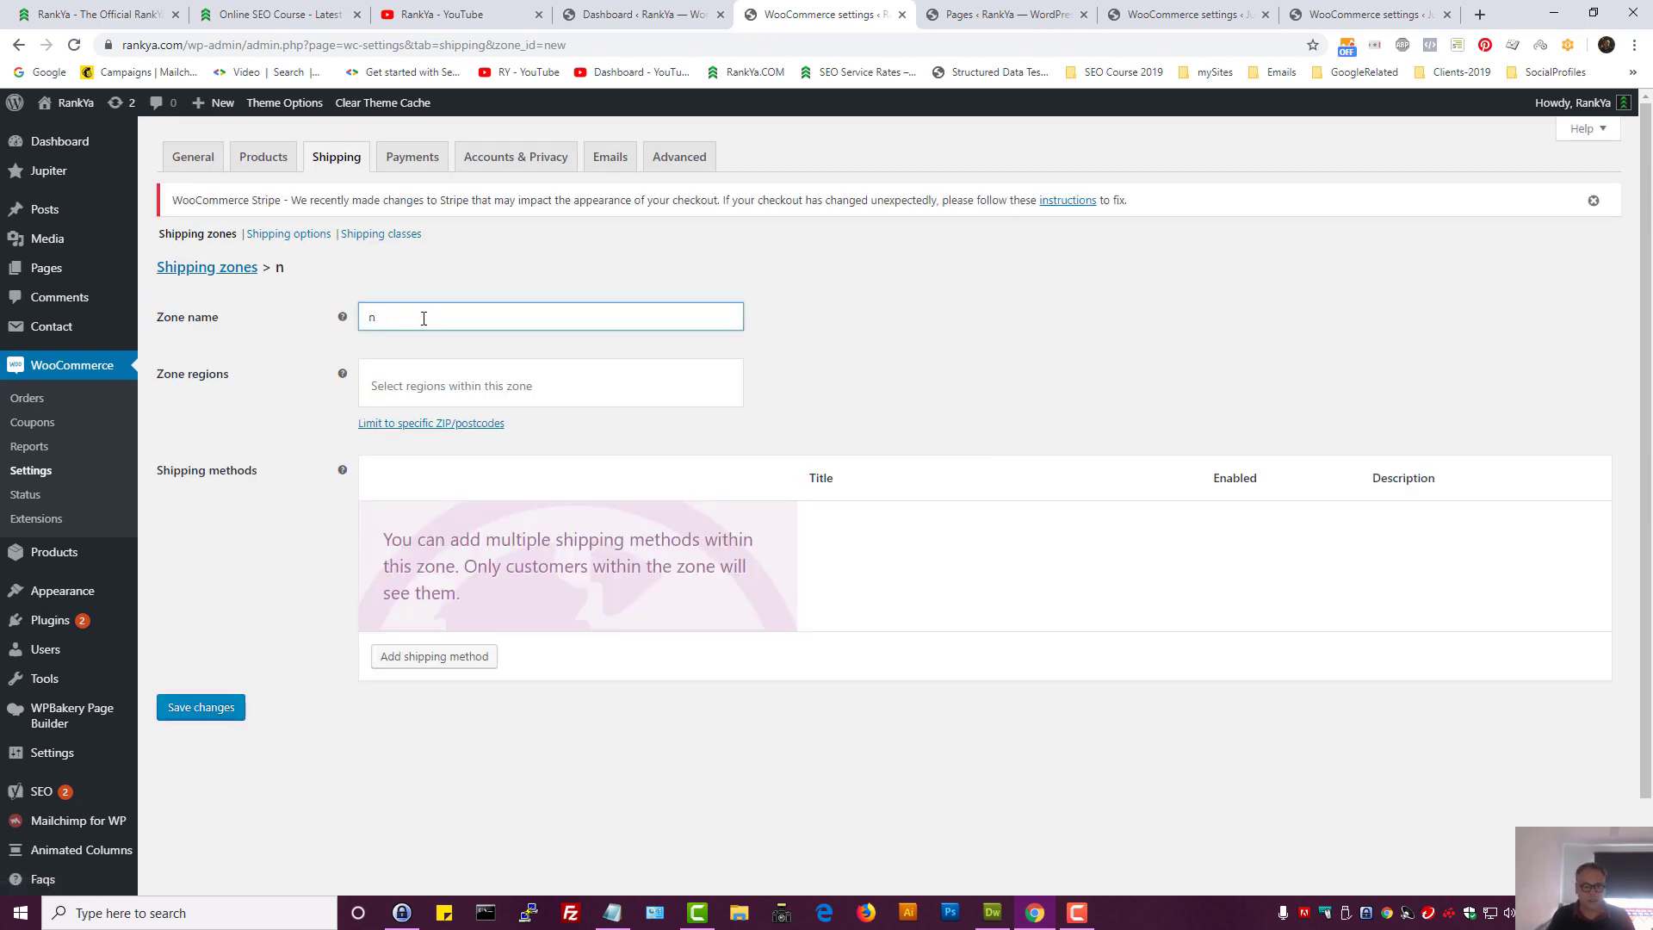
pyautogui.write('Nationally')
# Assign the region Australia to the Nationally zone and reveal its field for limiting the zone to specific postcodes
pyautogui.click(415, 369)
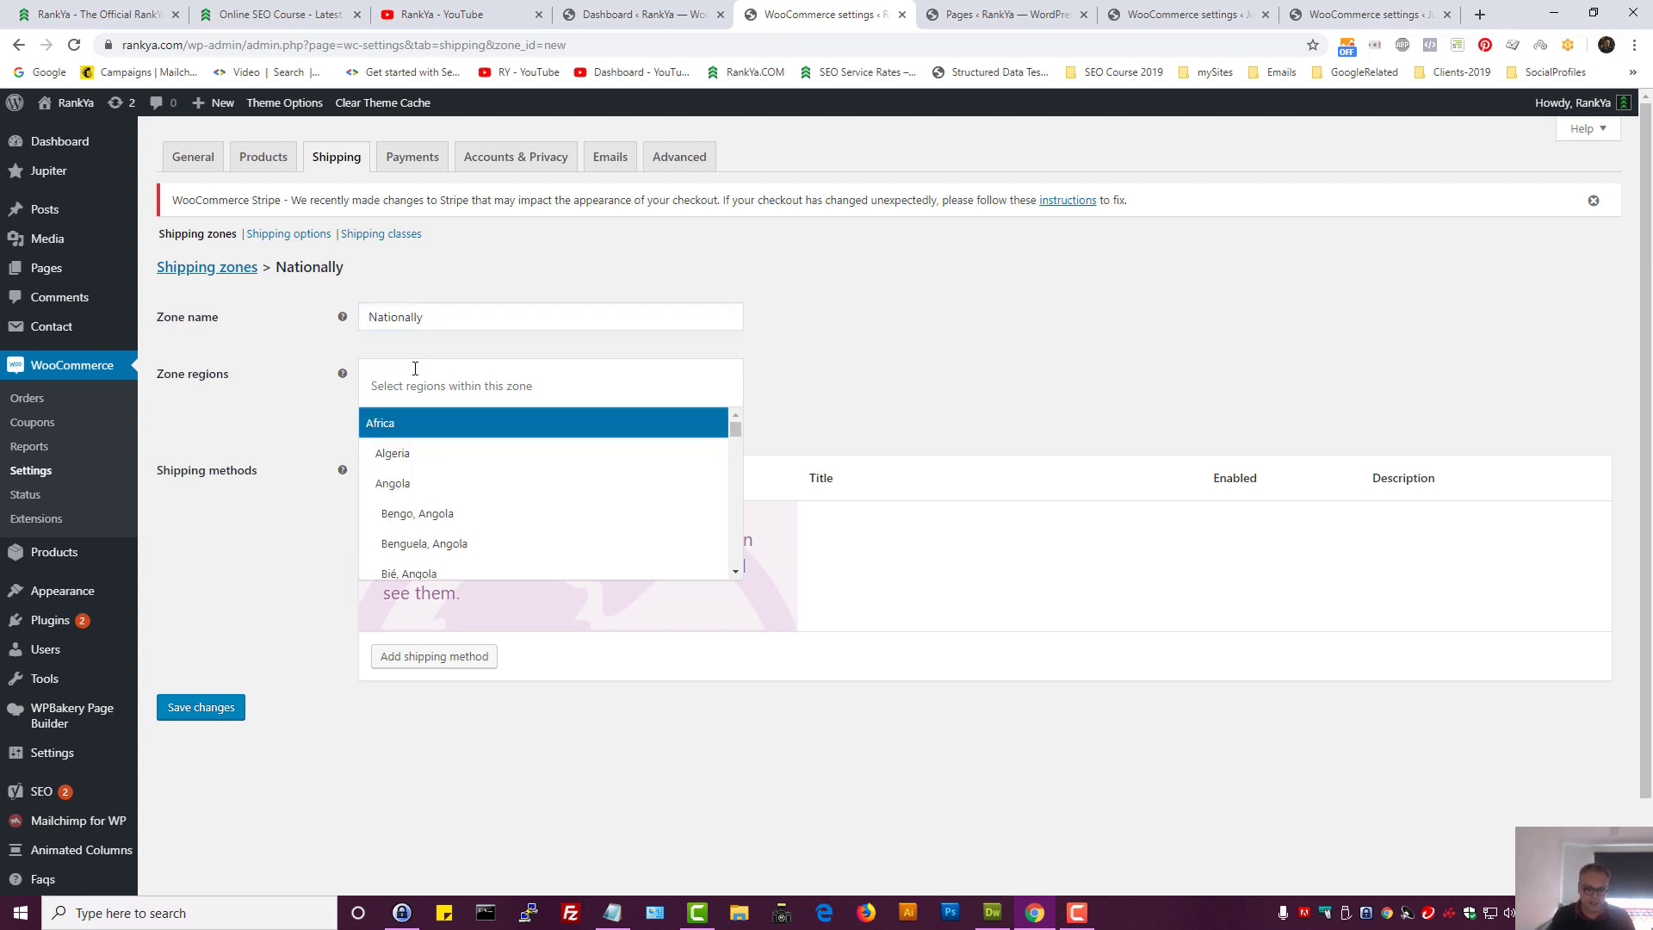
pyautogui.write('austral')
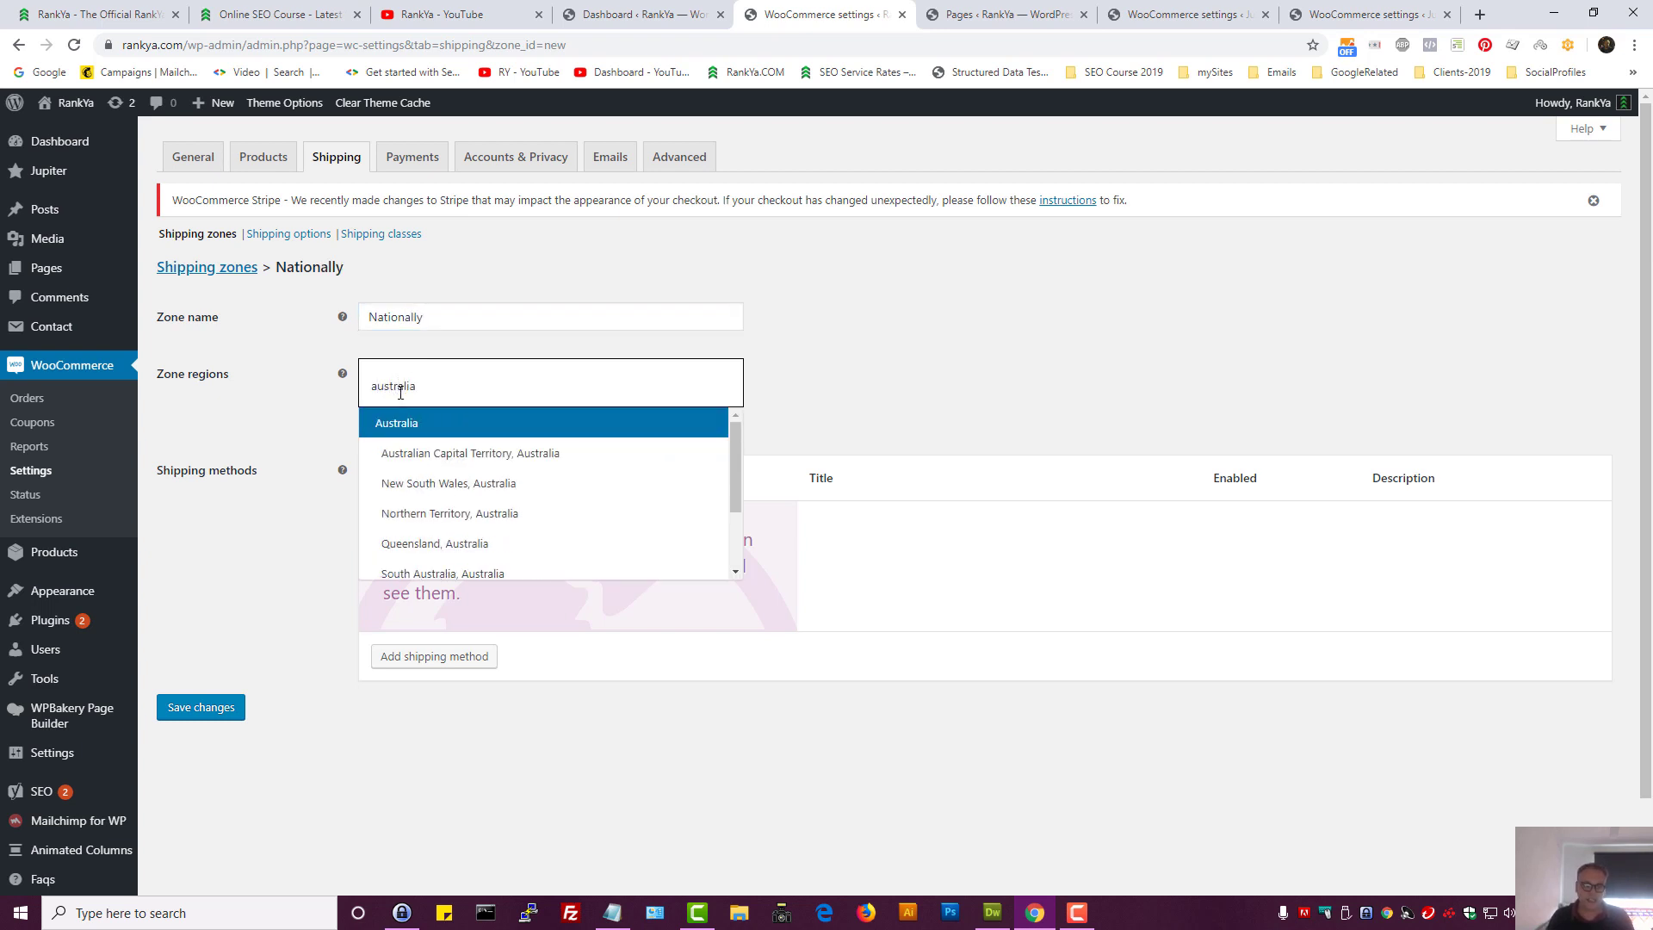
pyautogui.write('ia')
pyautogui.click(403, 428)
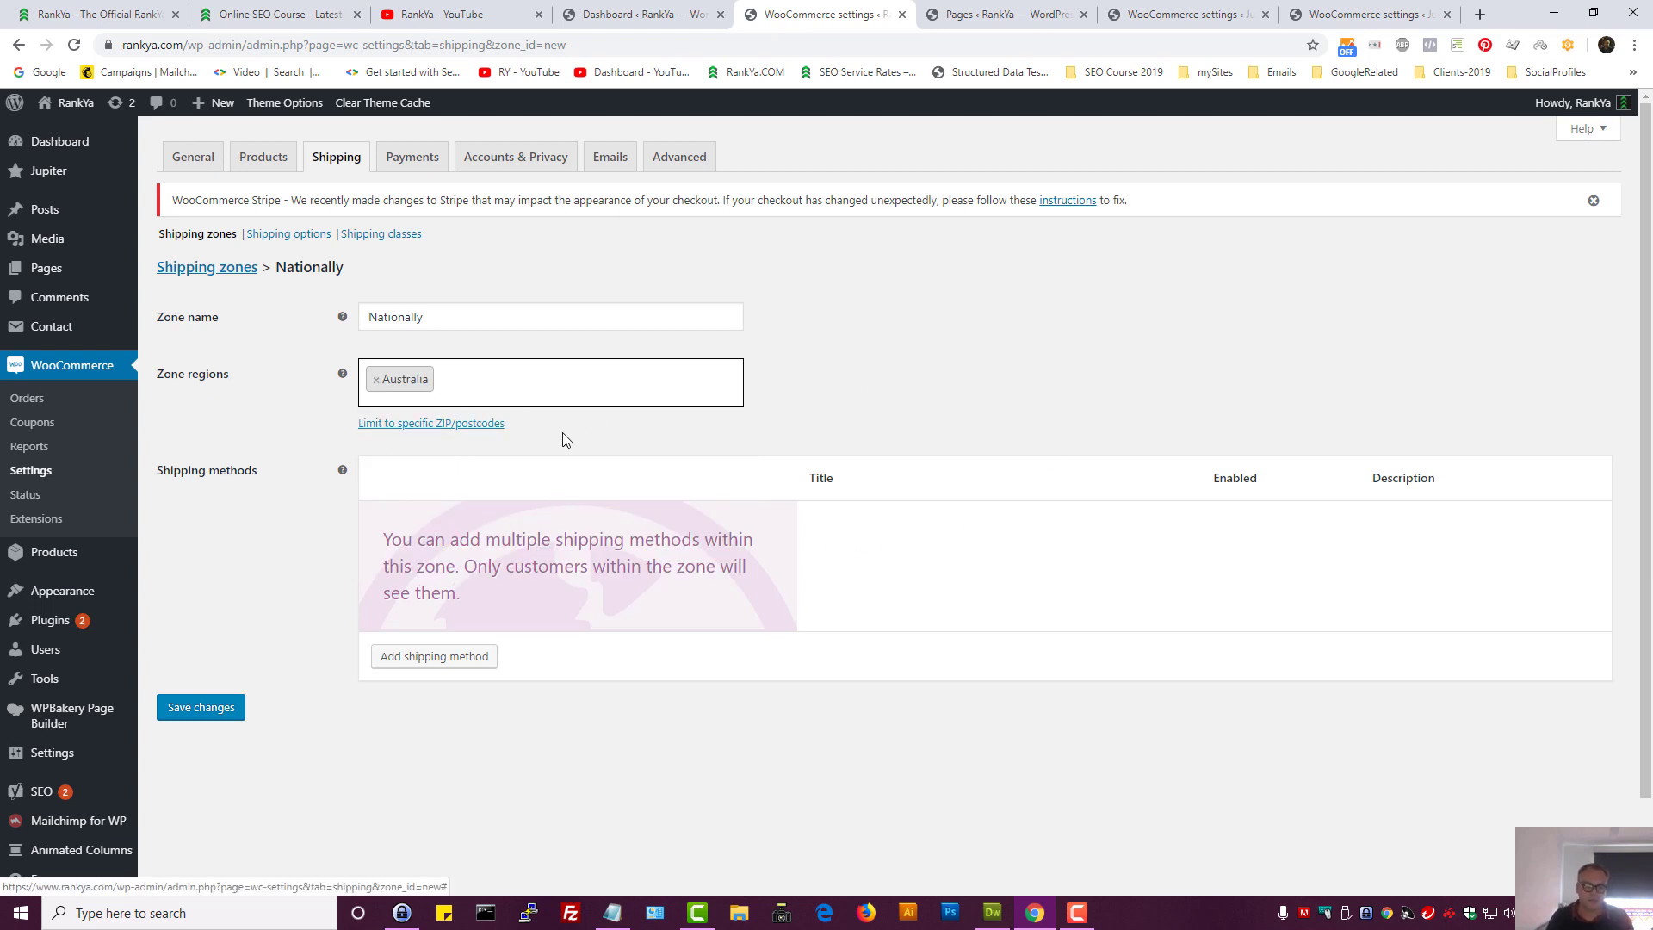
pyautogui.click(419, 424)
pyautogui.click(436, 435)
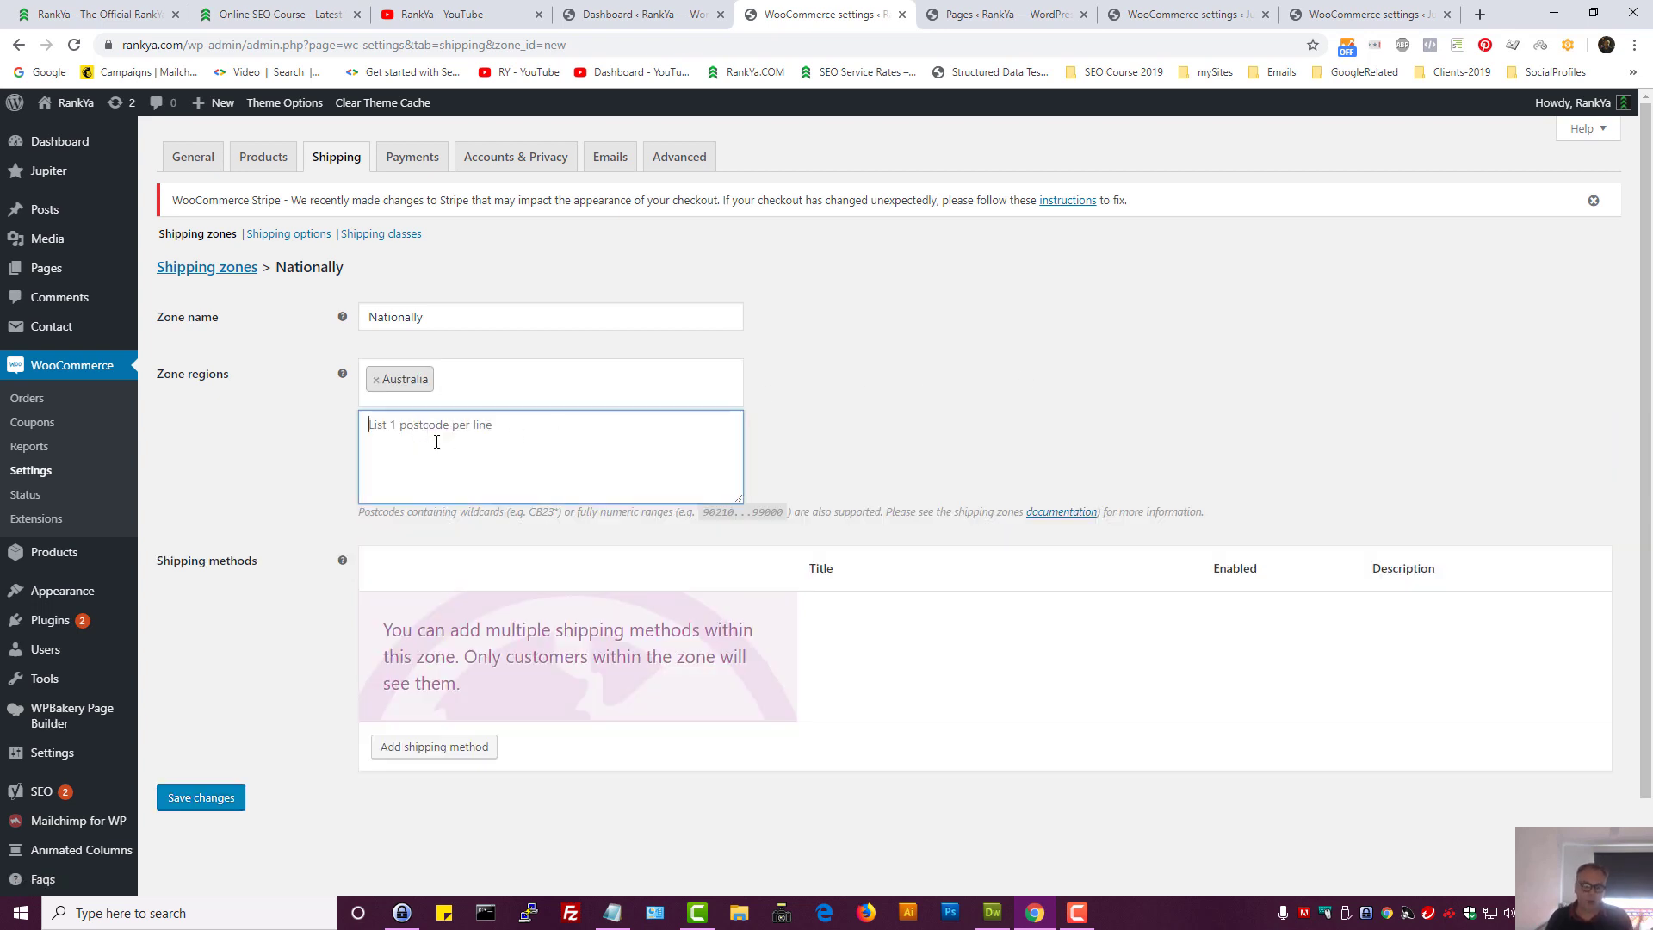
pyautogui.click(942, 401)
# Add a Flat rate shipping method to the Nationally zone
pyautogui.scroll(-2, 989, 490)
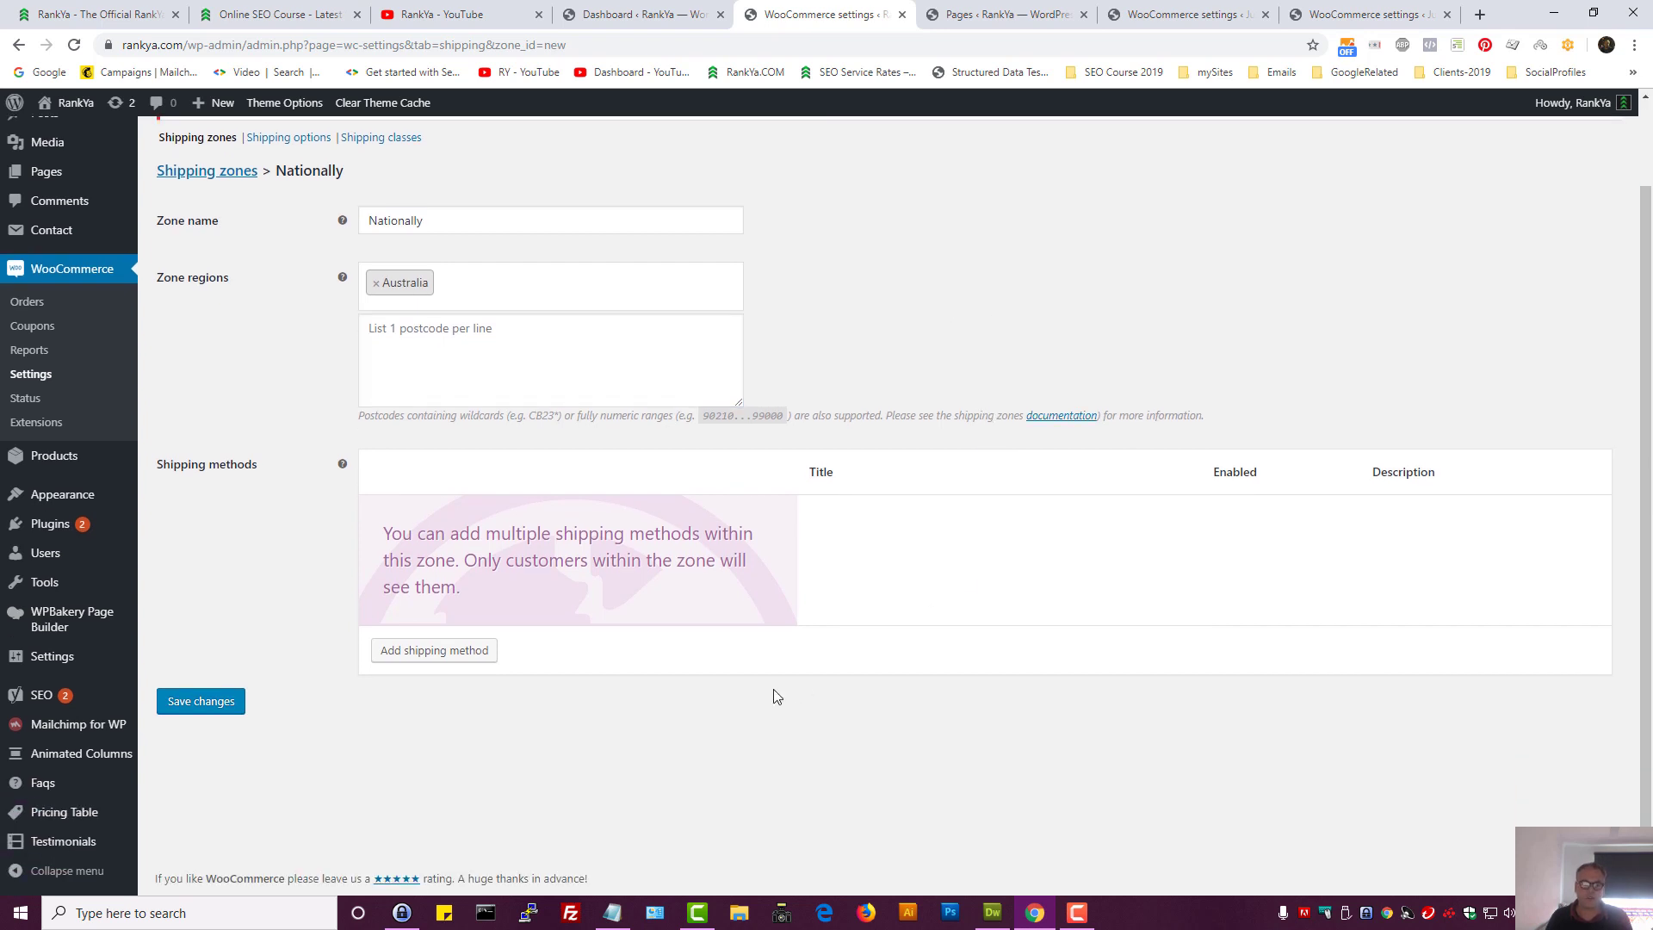
pyautogui.click(449, 653)
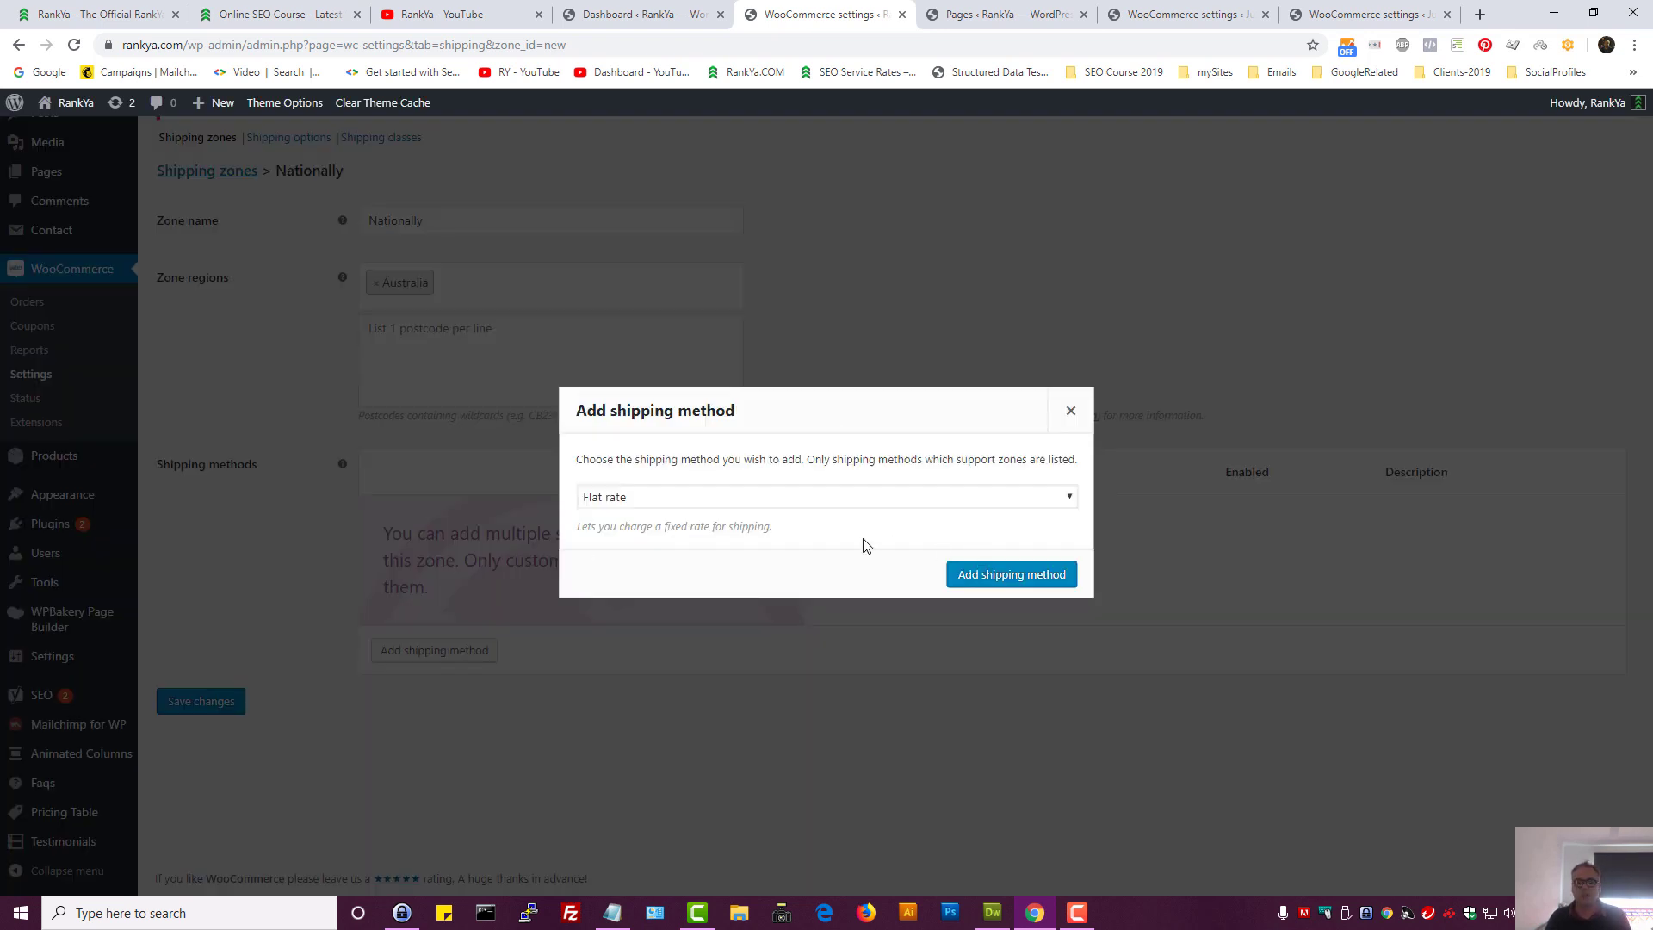
pyautogui.click(639, 499)
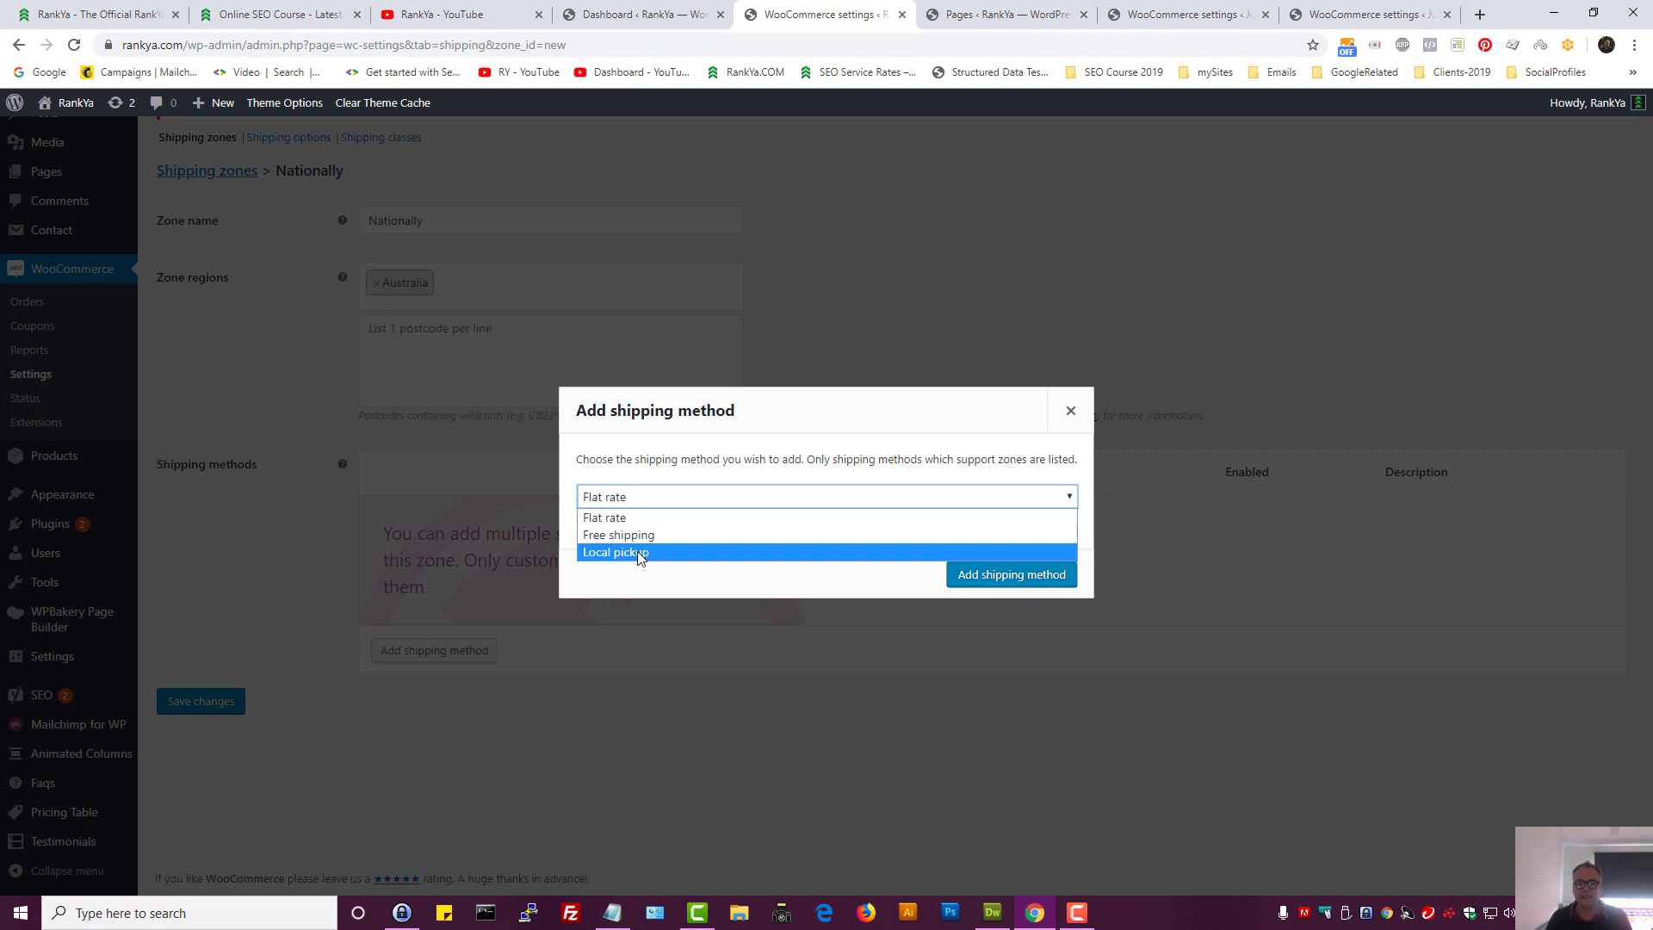
pyautogui.click(629, 517)
pyautogui.click(1024, 572)
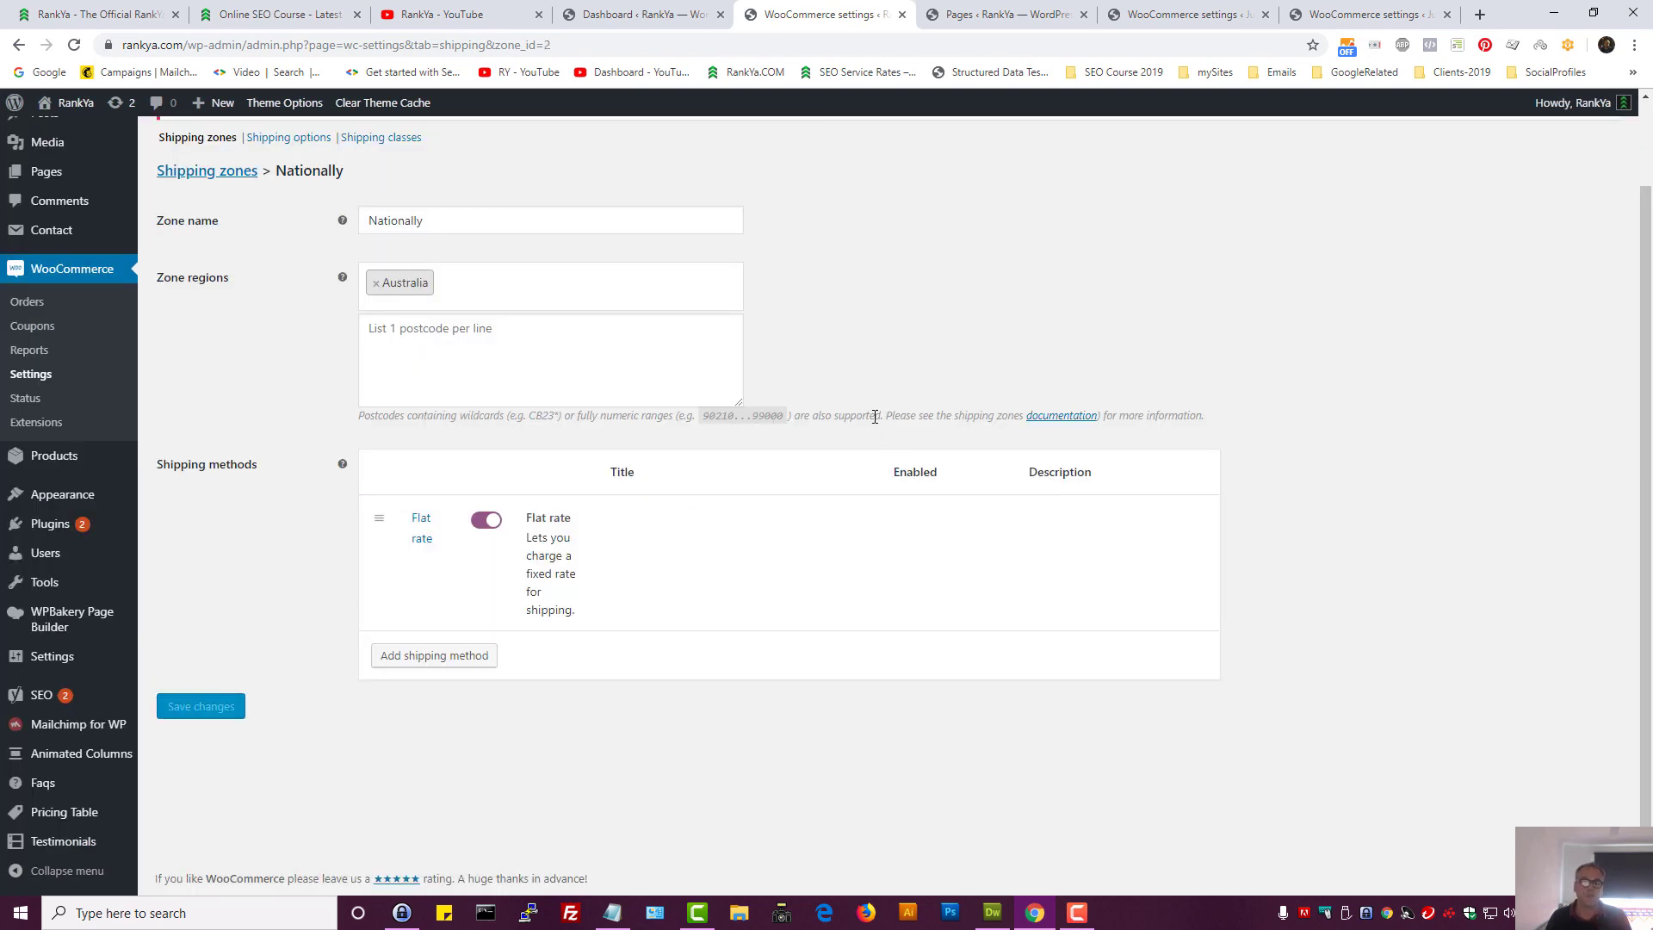
pyautogui.scroll(2, 884, 432)
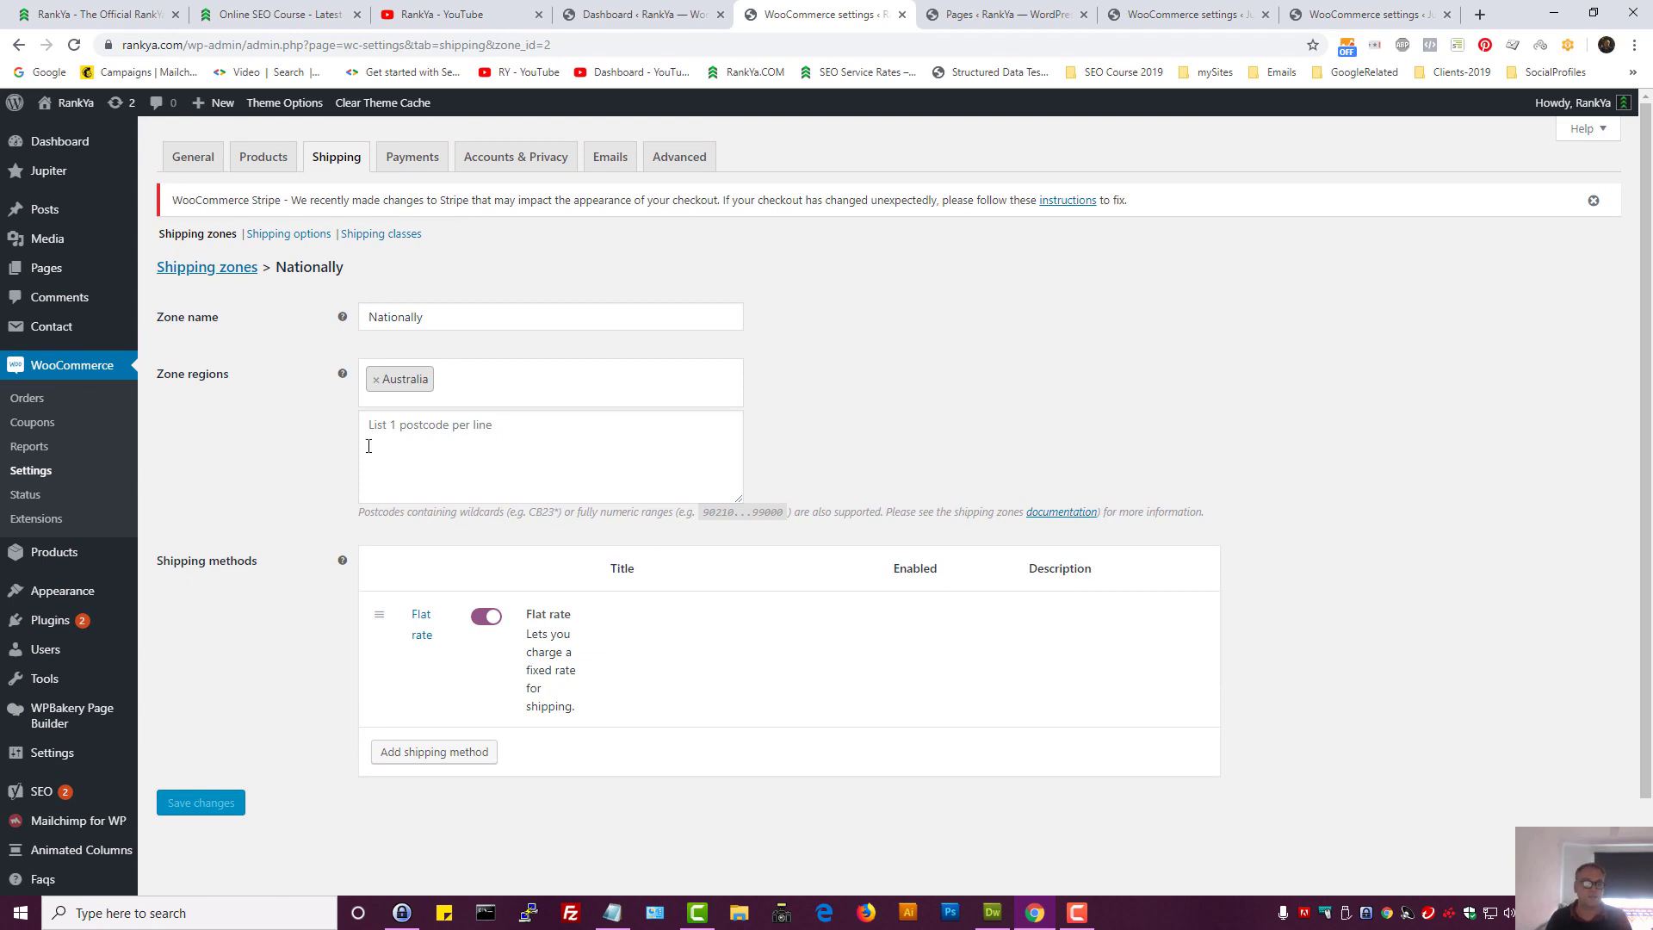
# Return to the shipping zones list and delete both the Locally and the Nationally zones
pyautogui.click(178, 240)
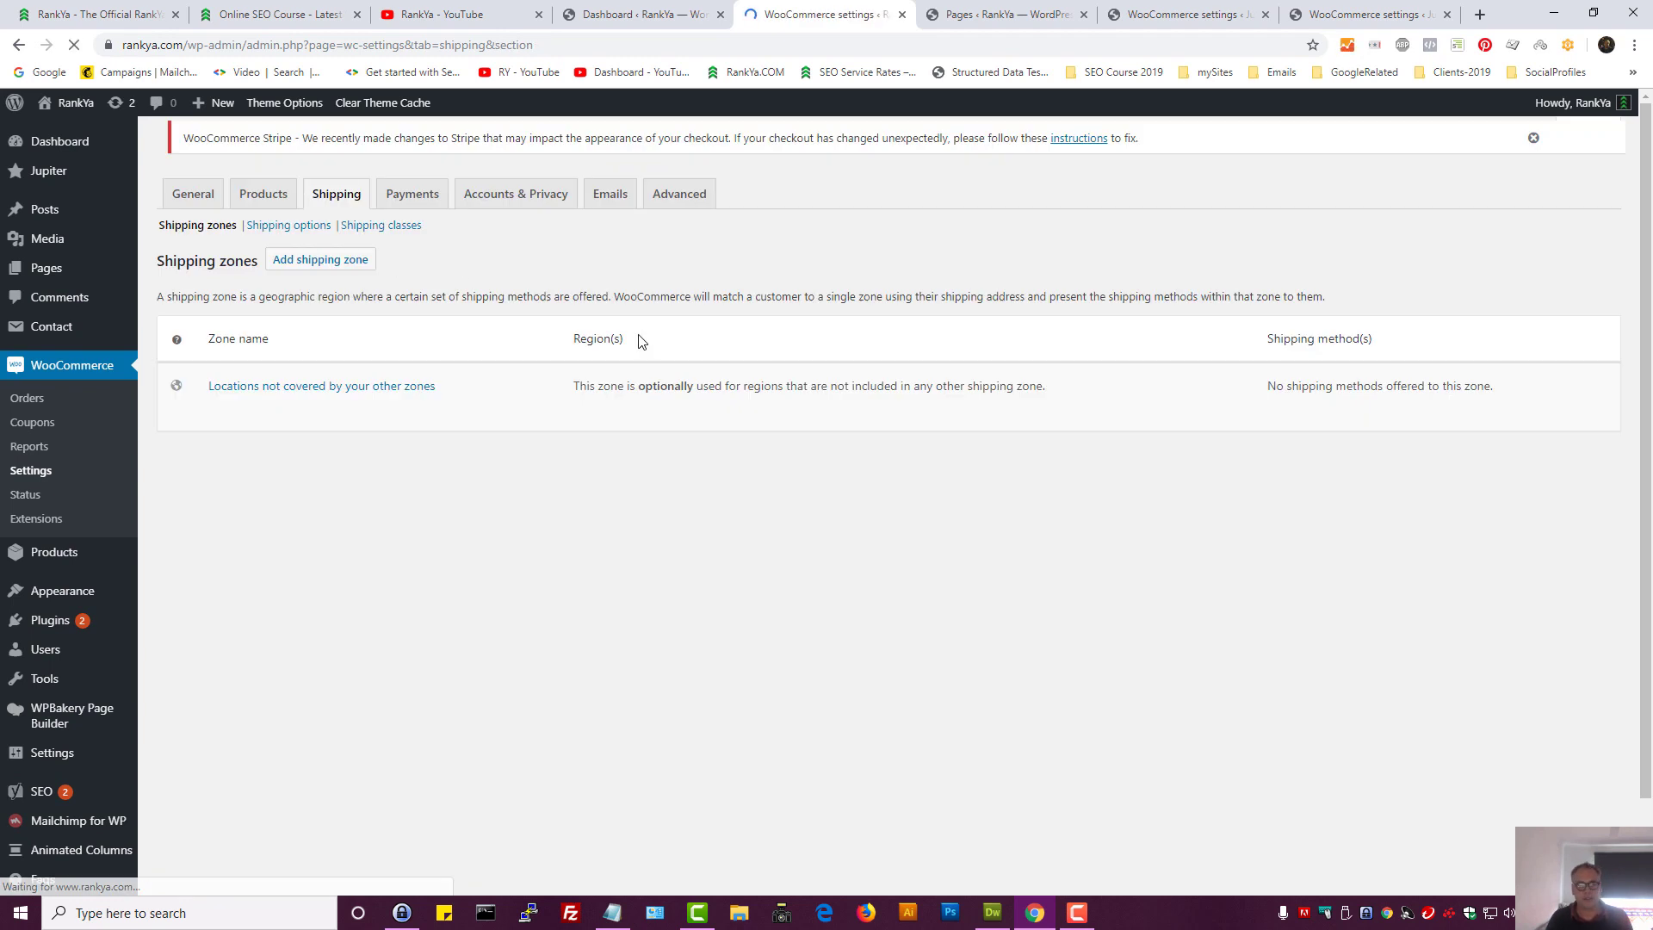
pyautogui.click(256, 416)
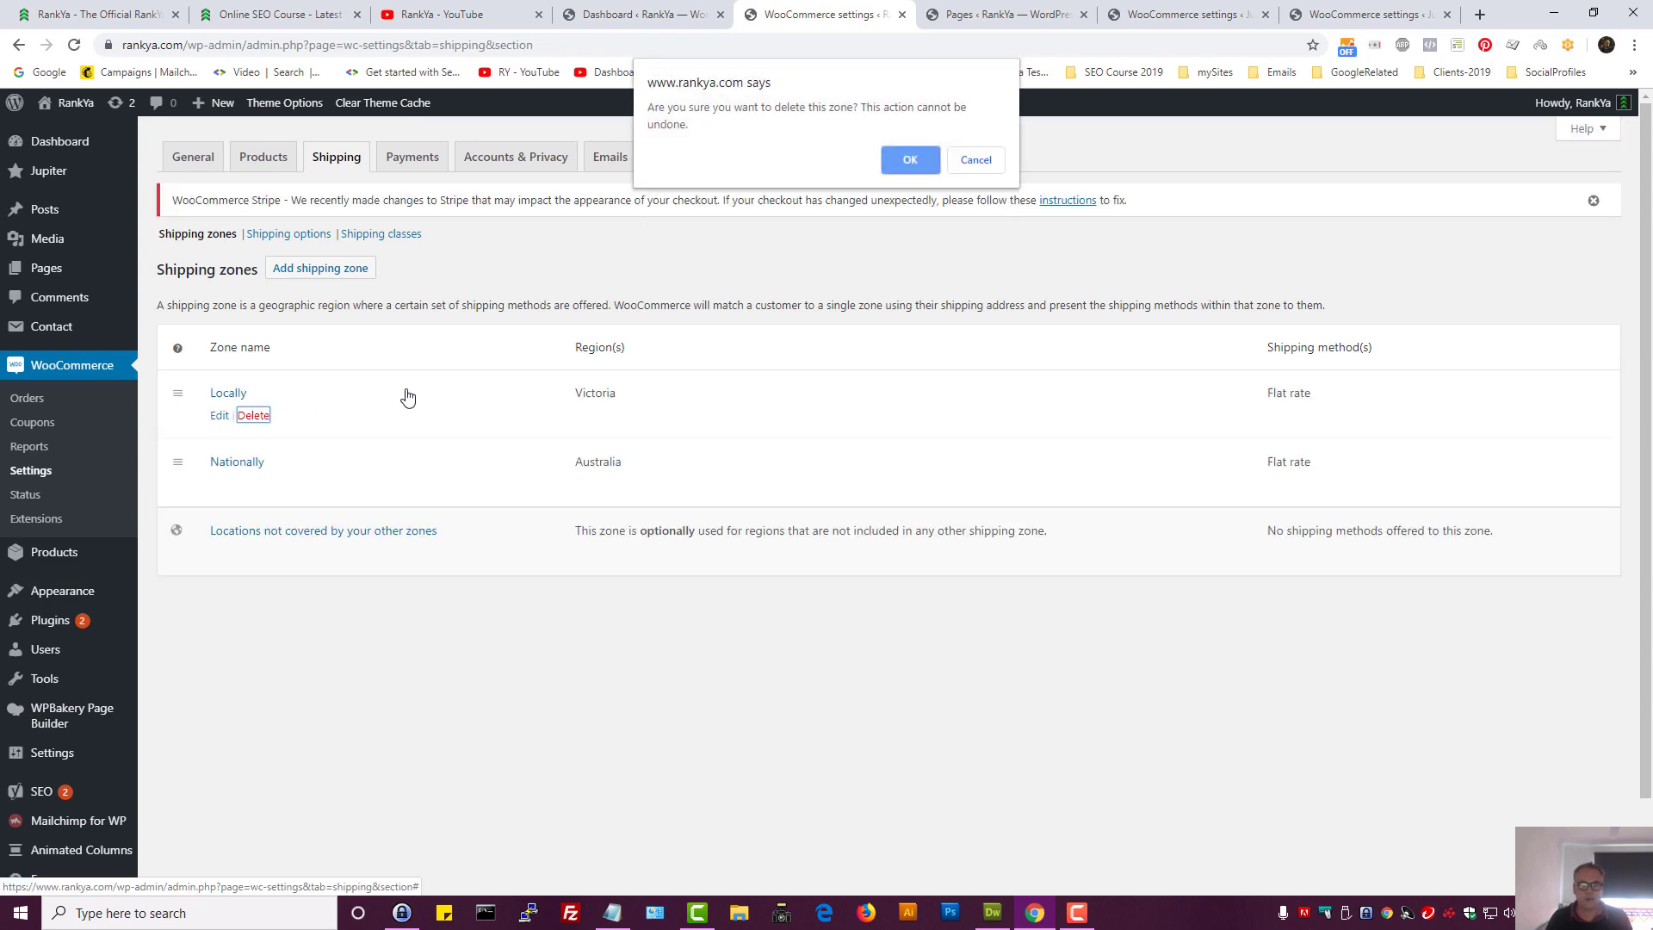
pyautogui.click(910, 159)
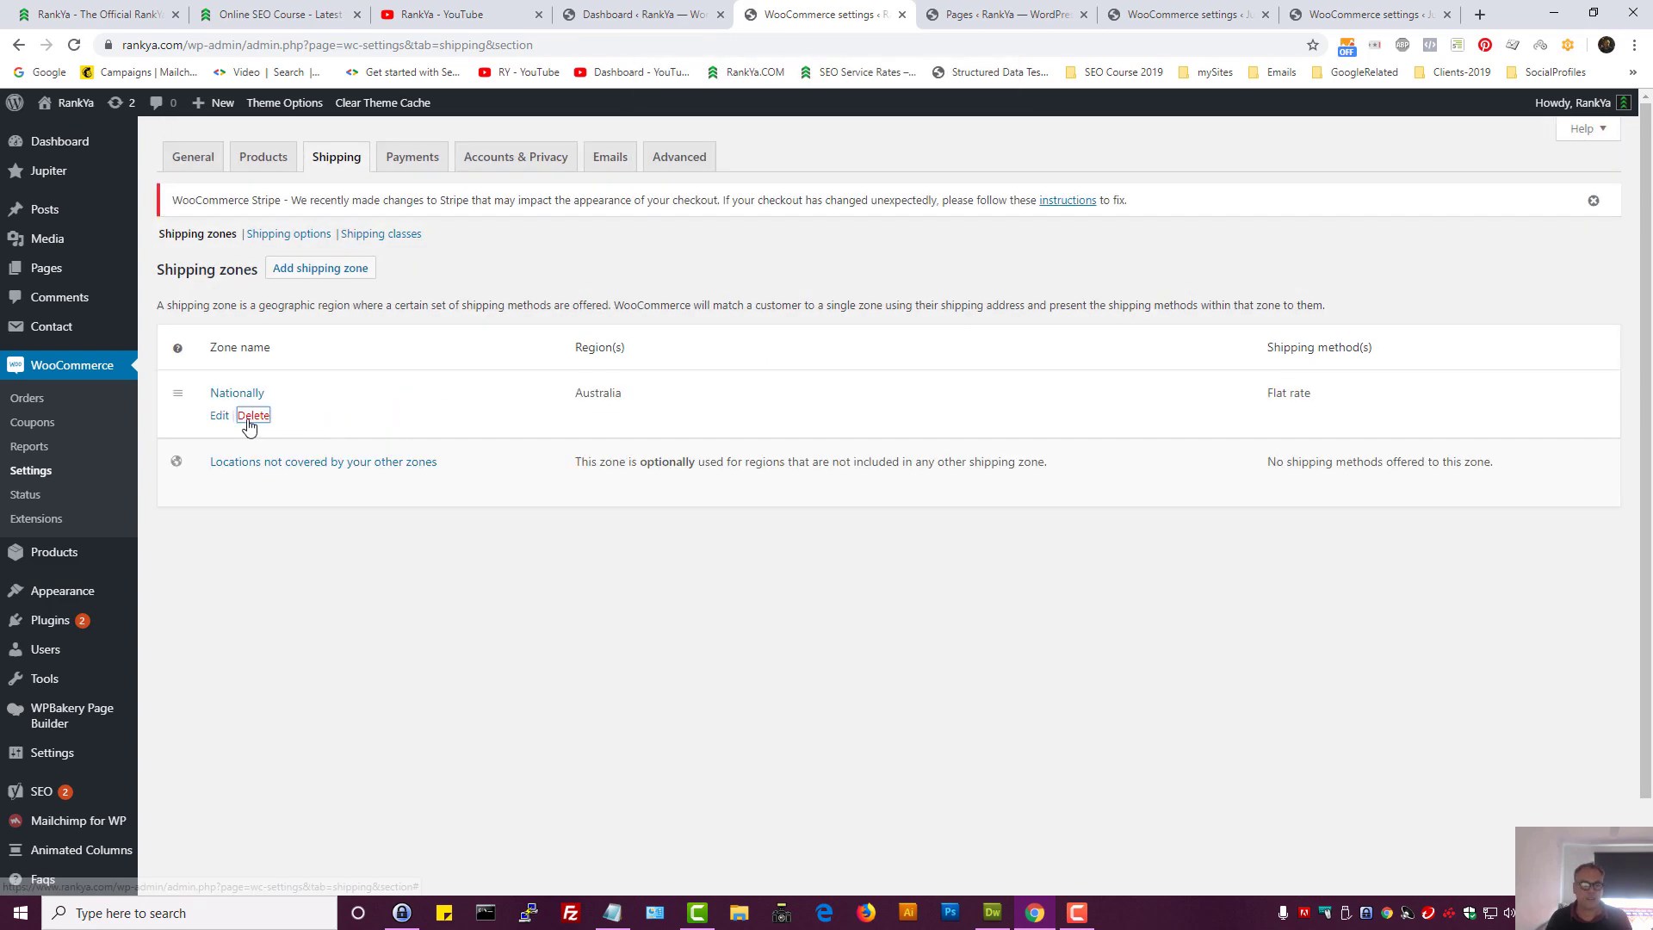
pyautogui.click(250, 417)
pyautogui.click(906, 159)
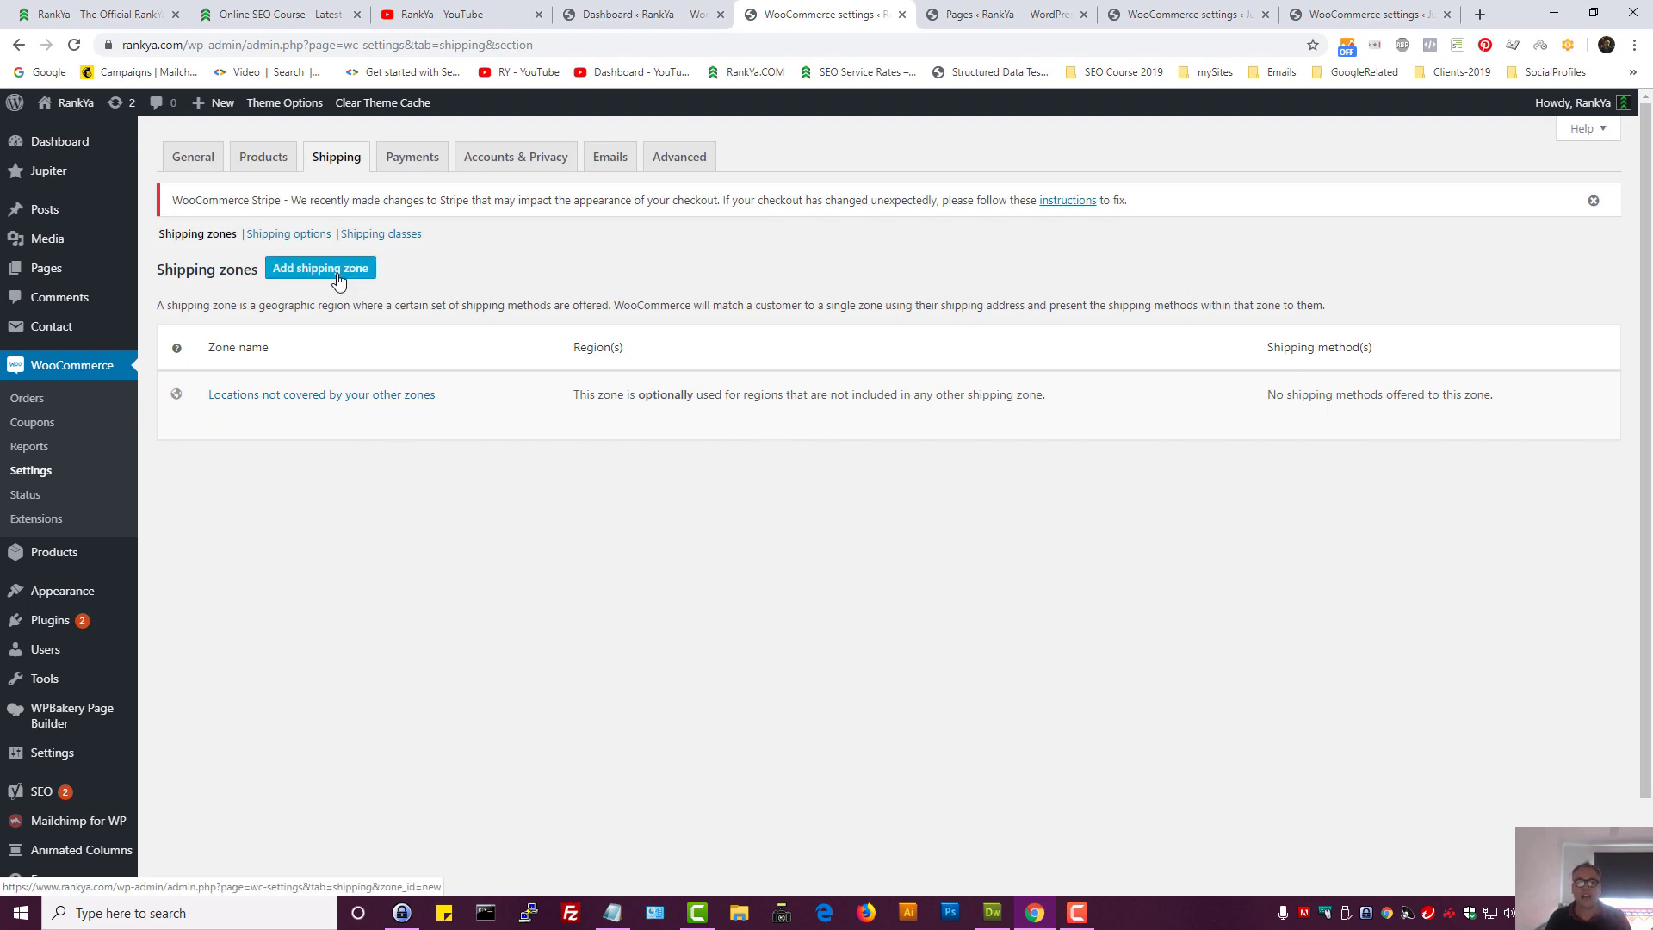
# In the shipping options, disable the cart page calculator and hide shipping costs until an address is entered, and leave for the payment settings without saving
pyautogui.click(288, 233)
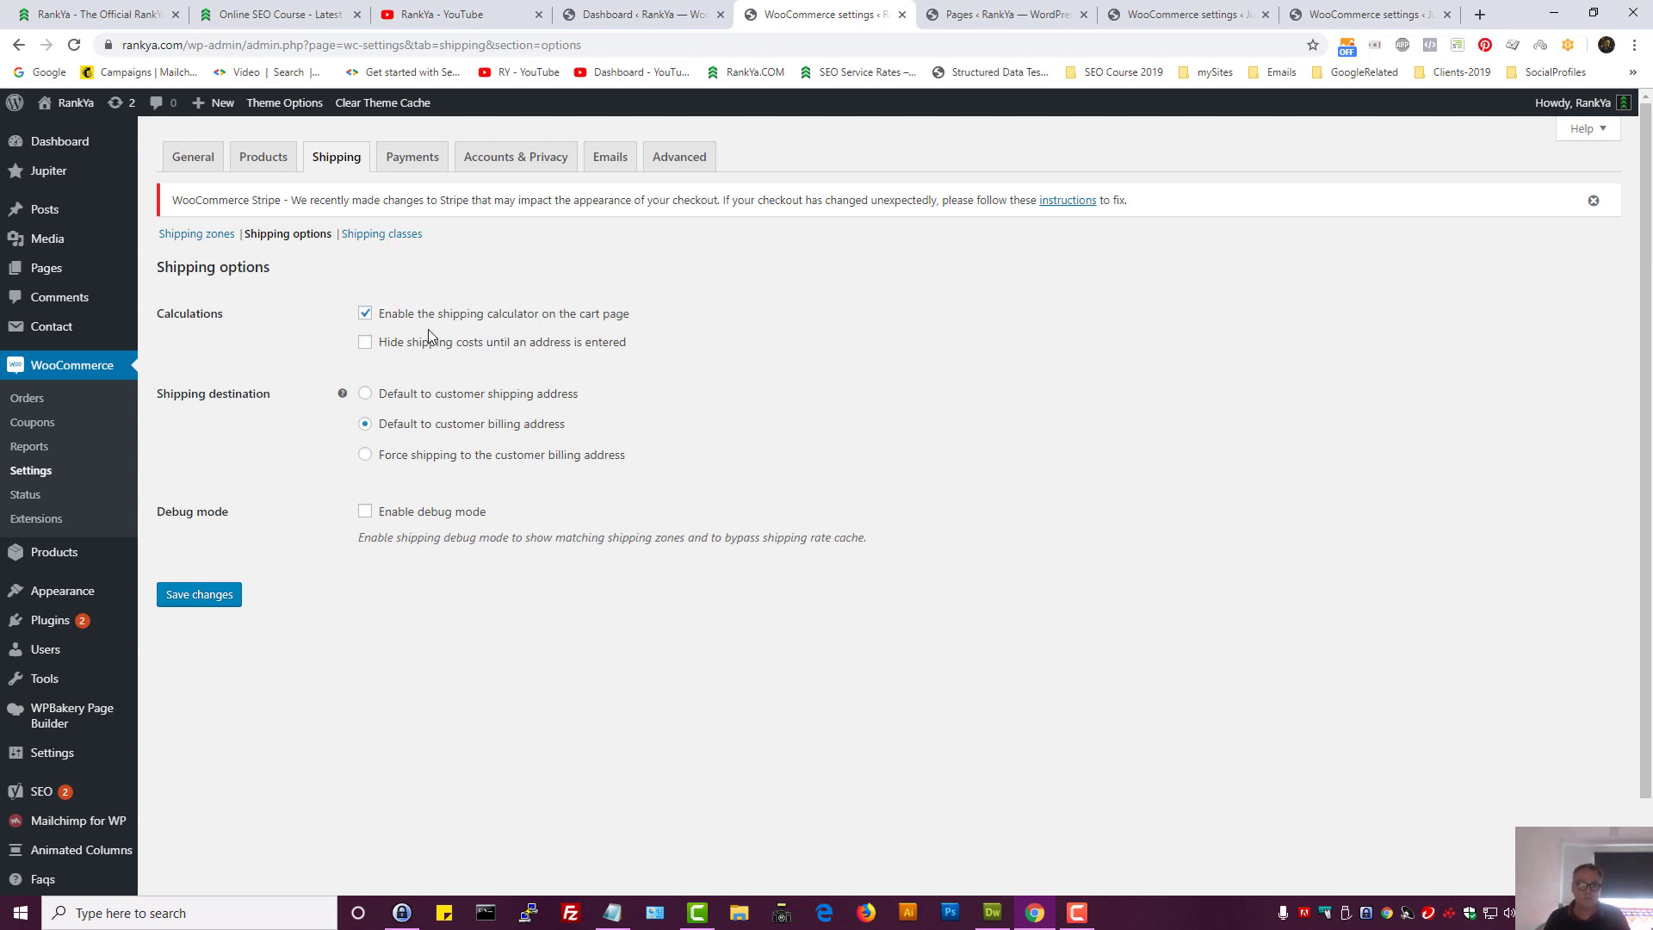
pyautogui.click(365, 343)
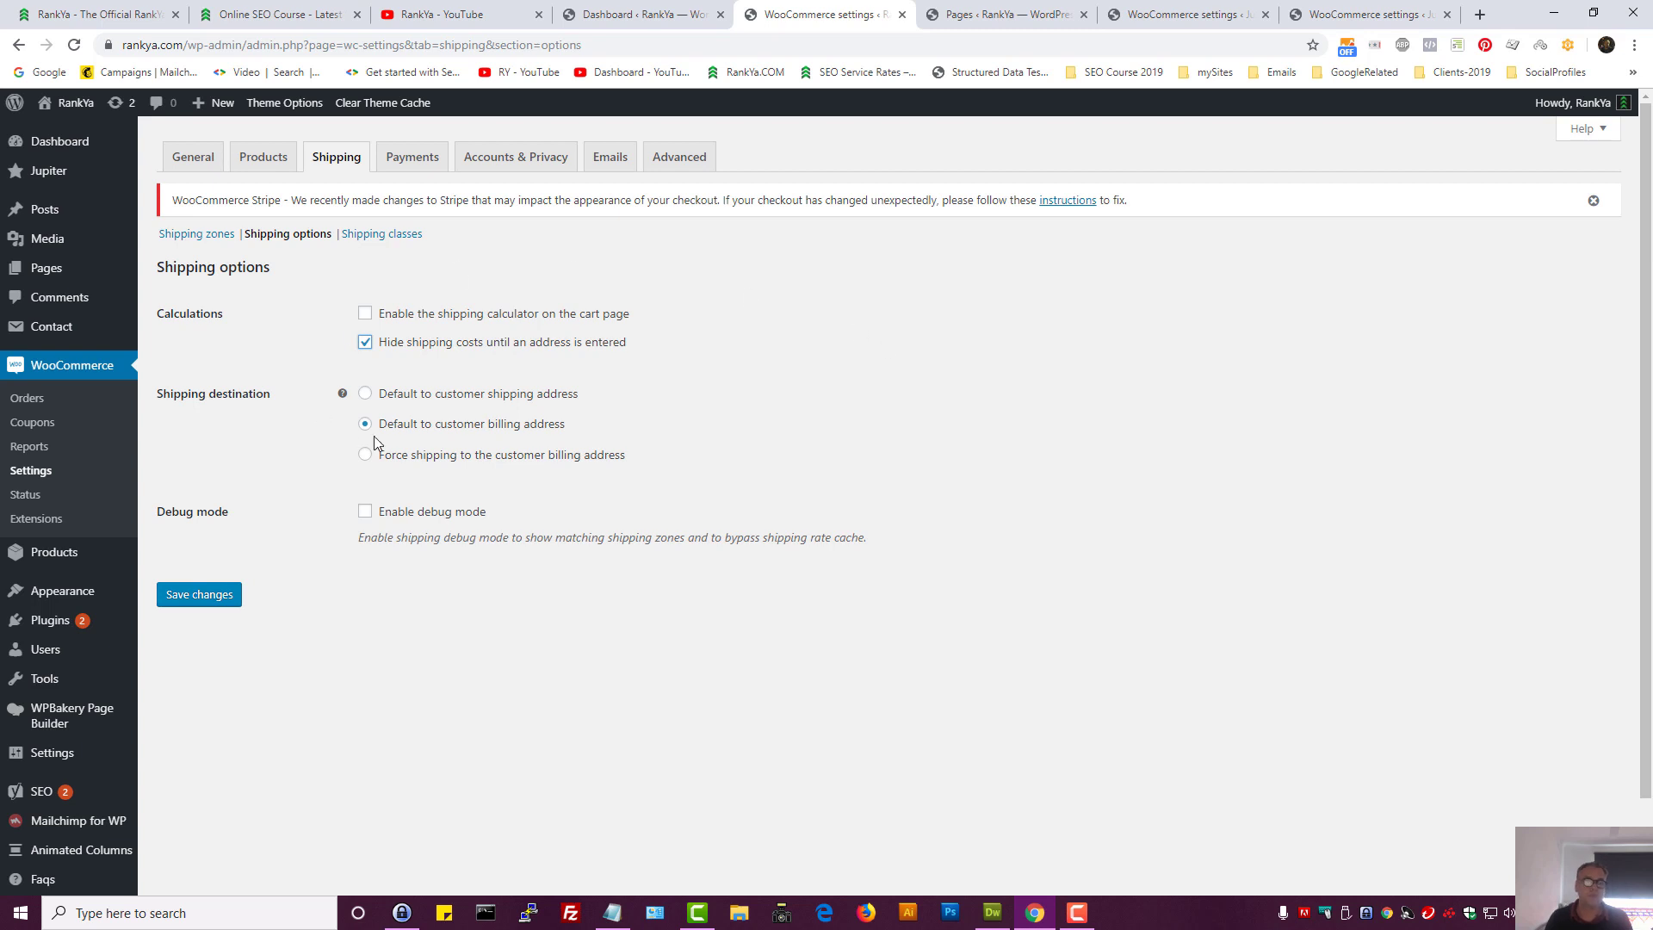
pyautogui.click(402, 169)
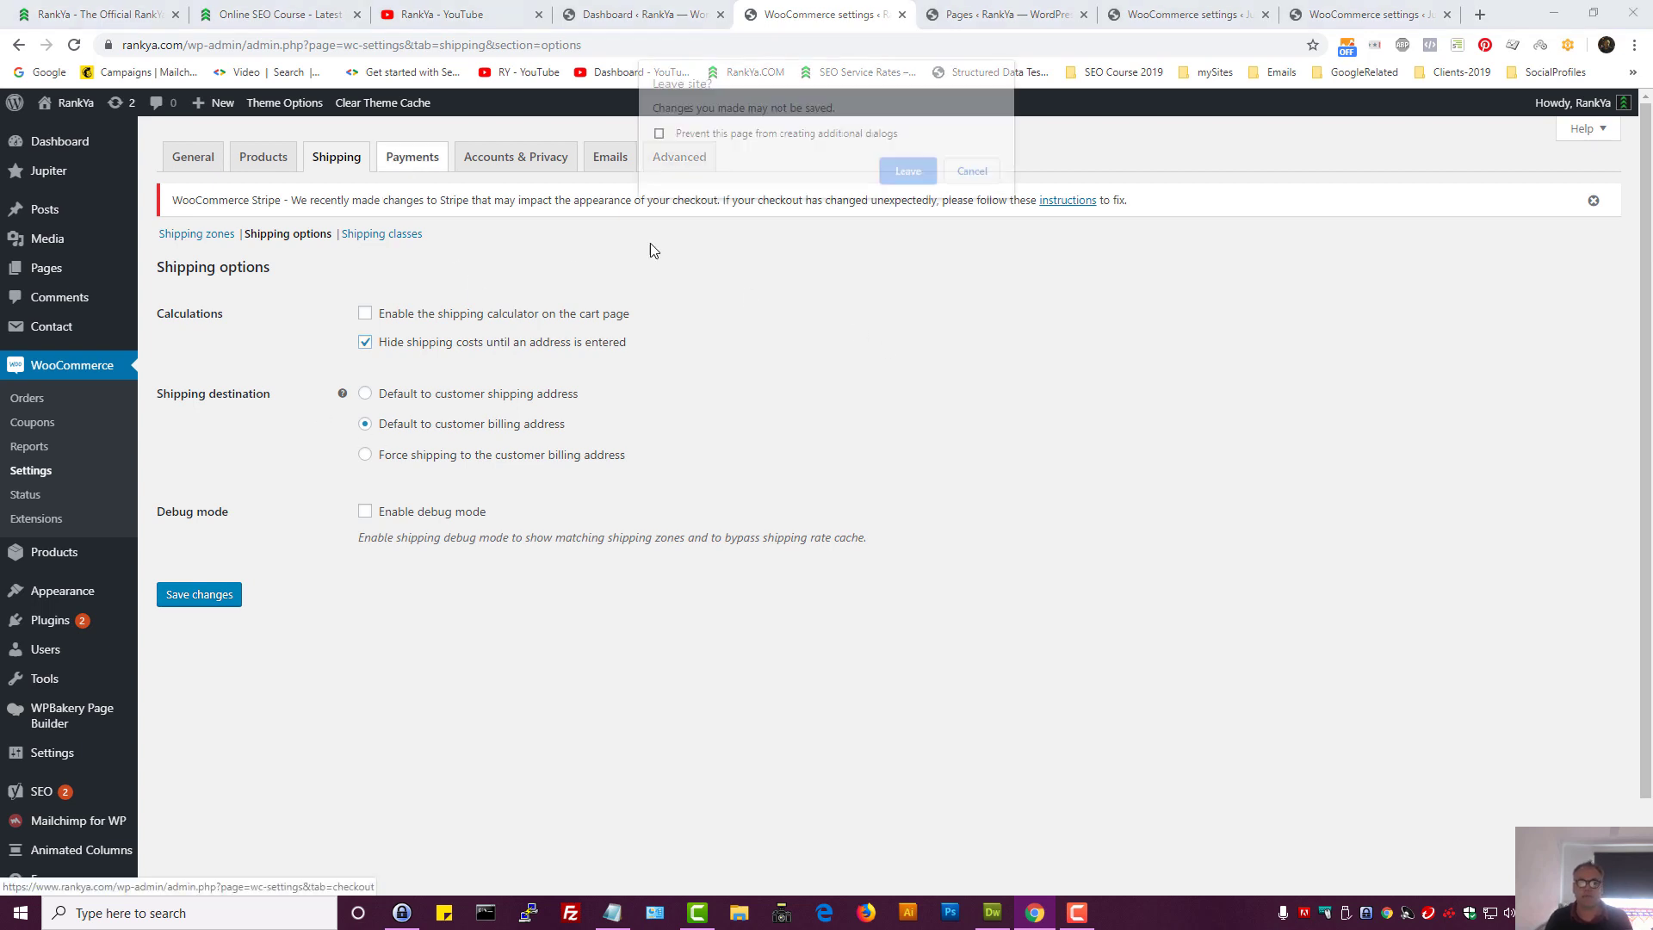
pyautogui.click(906, 175)
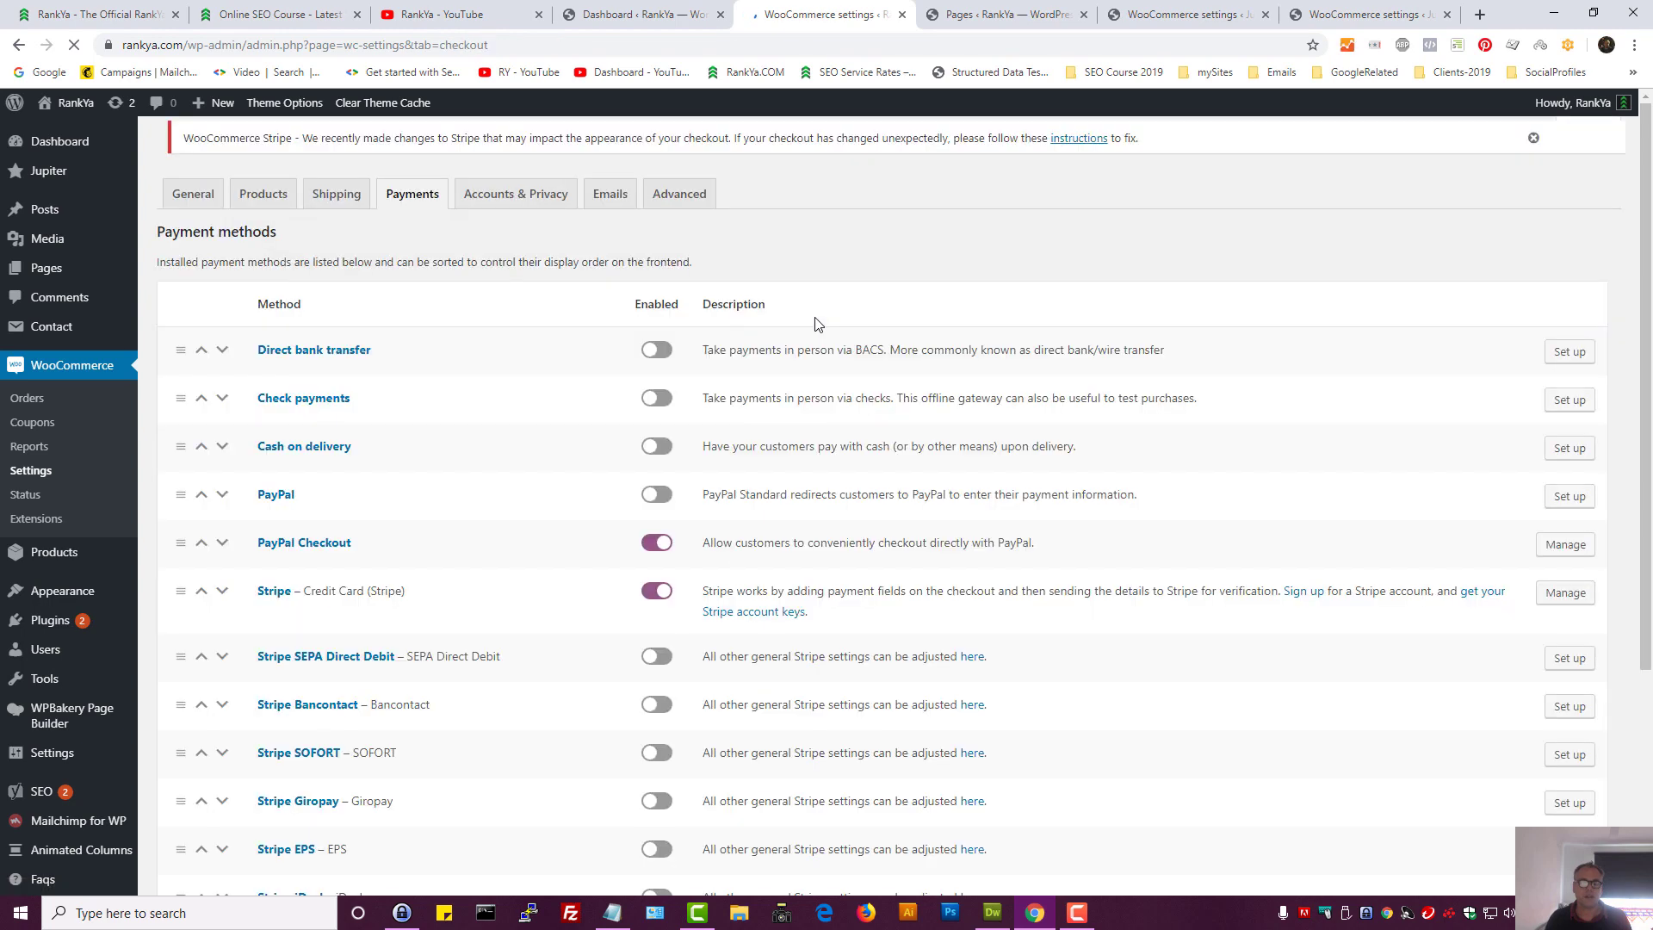
# Add a shipping class named "tshirts" with the slug "tshirts" and the description "for tshirts shipment"
pyautogui.click(338, 162)
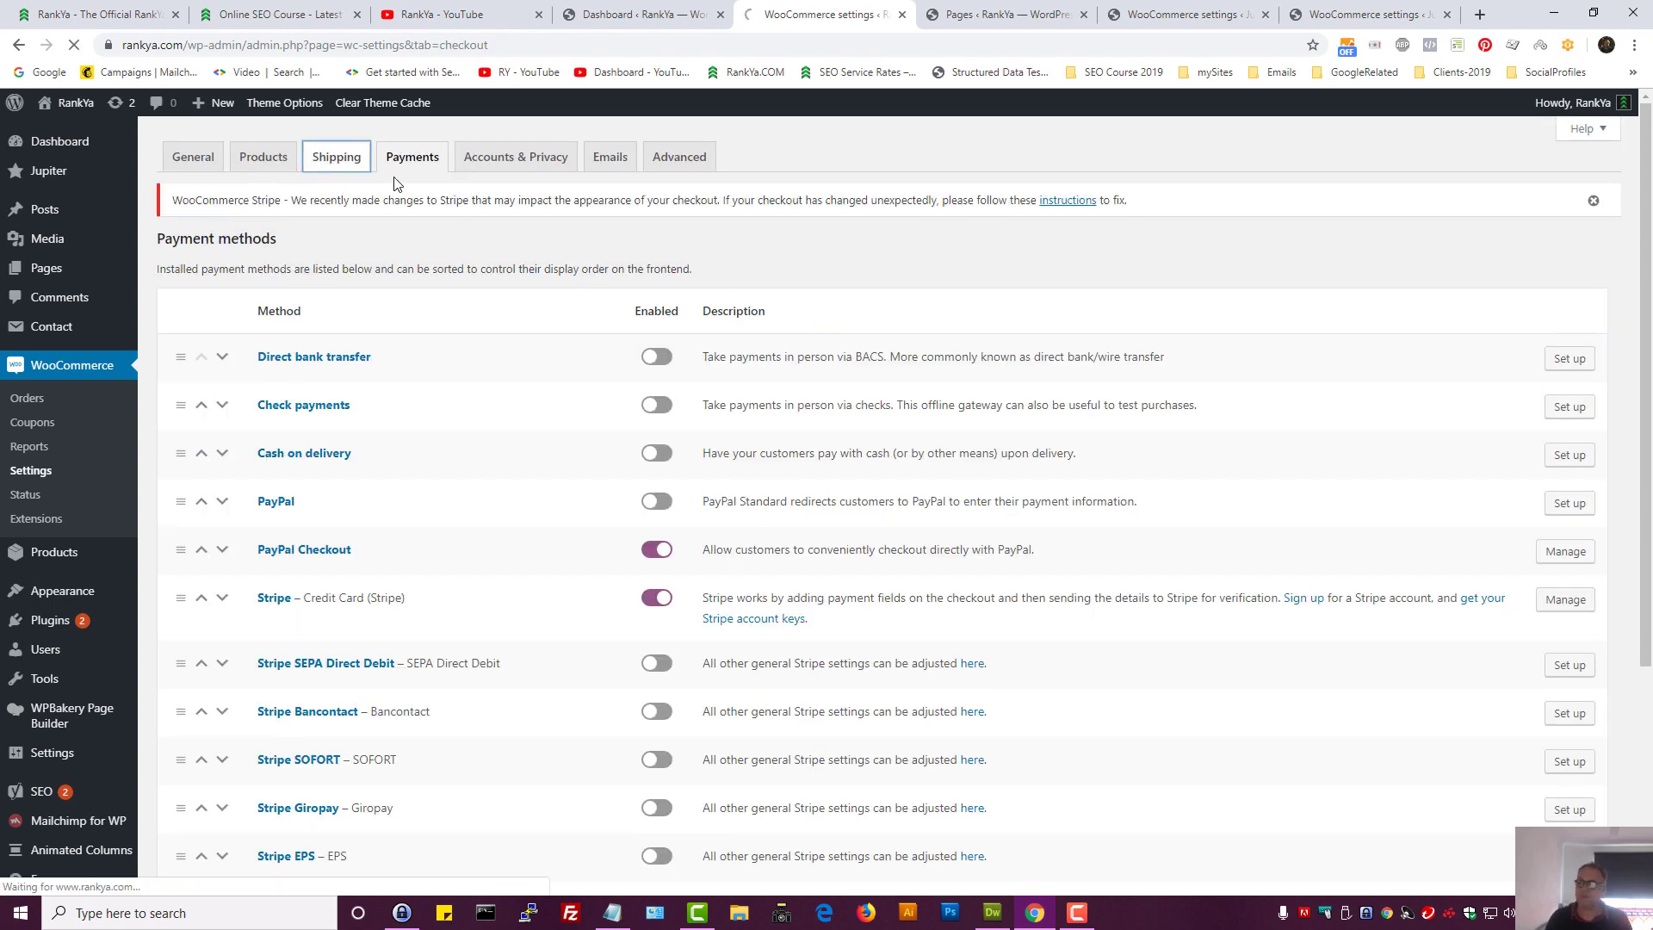
pyautogui.click(375, 232)
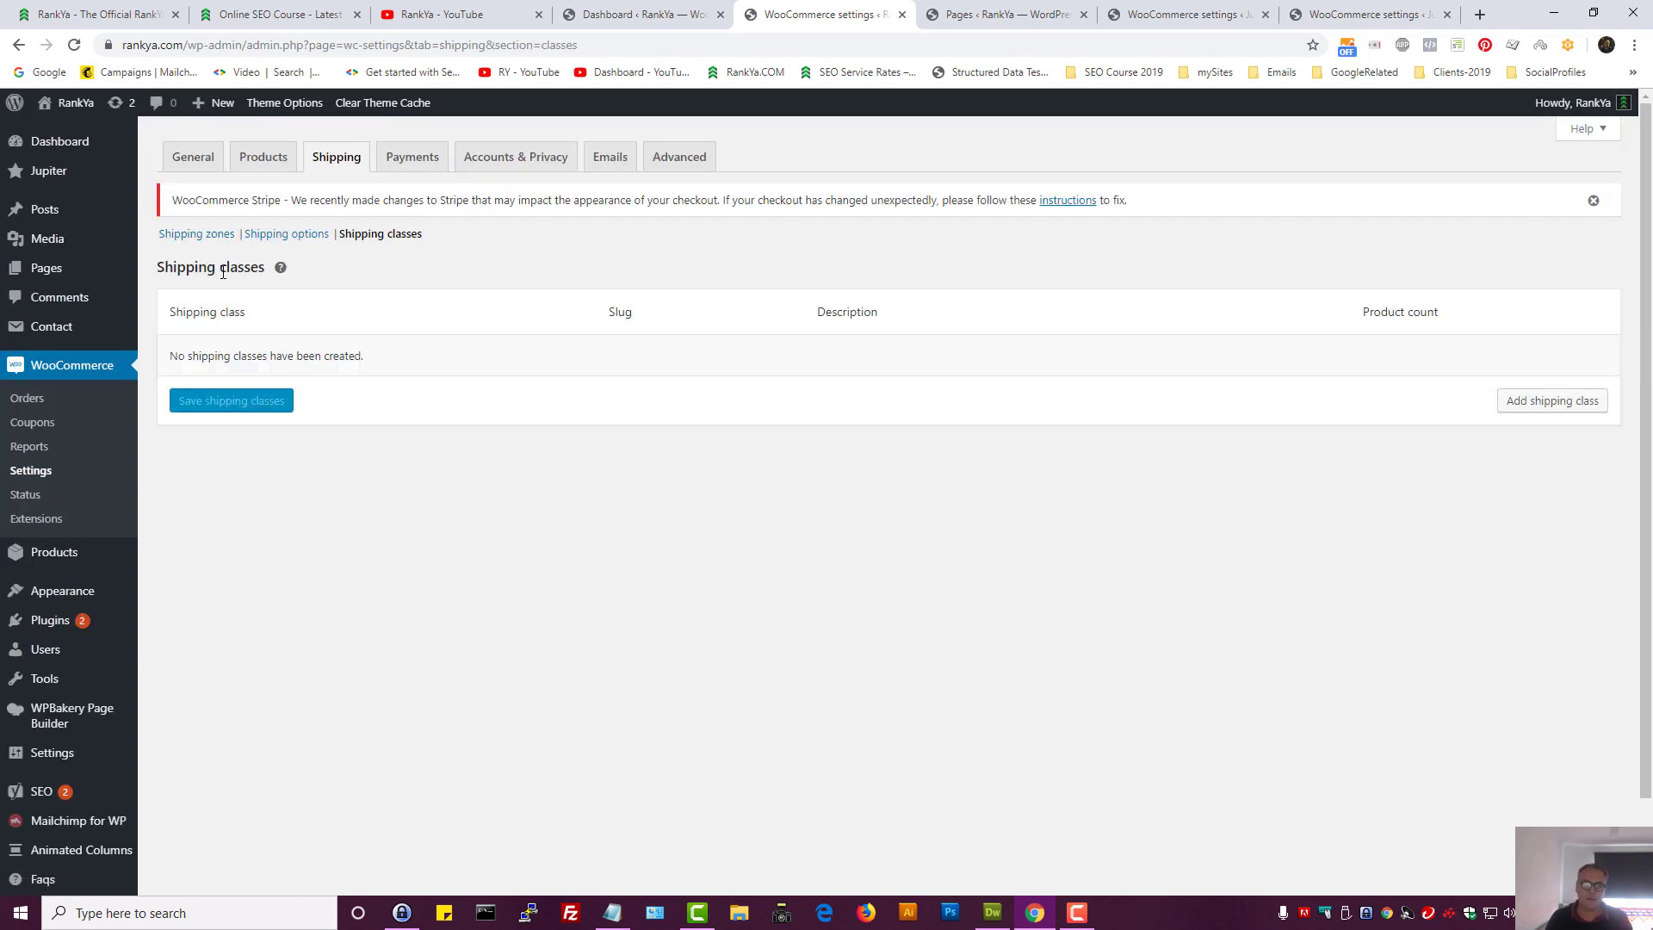
pyautogui.click(1539, 401)
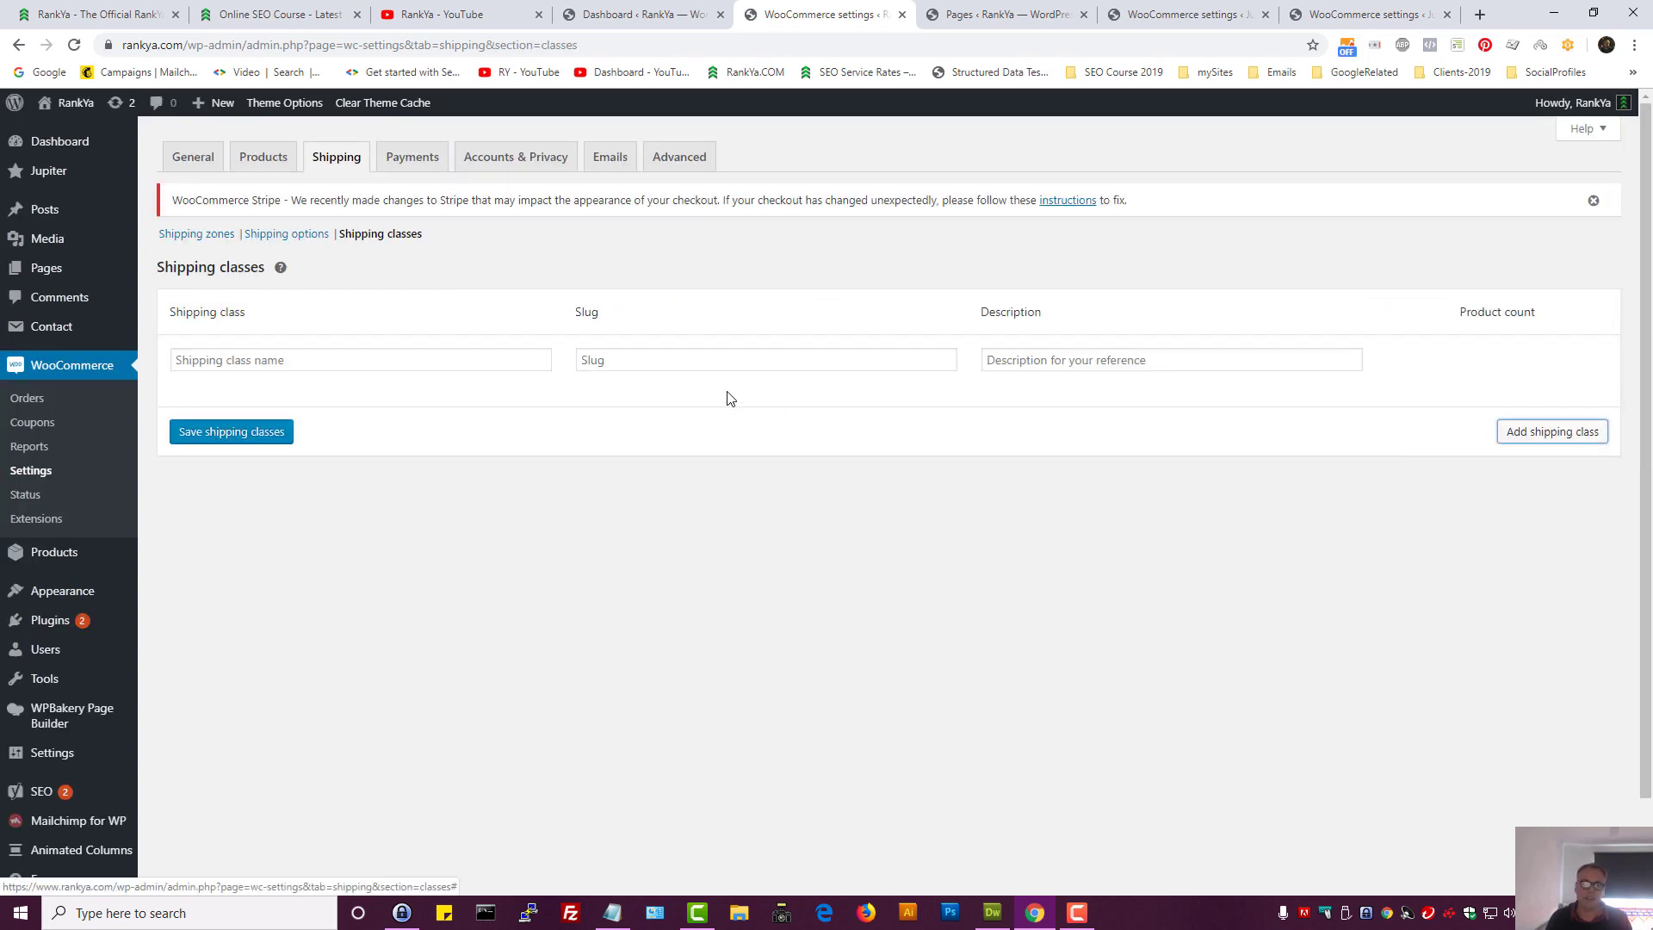
pyautogui.click(286, 361)
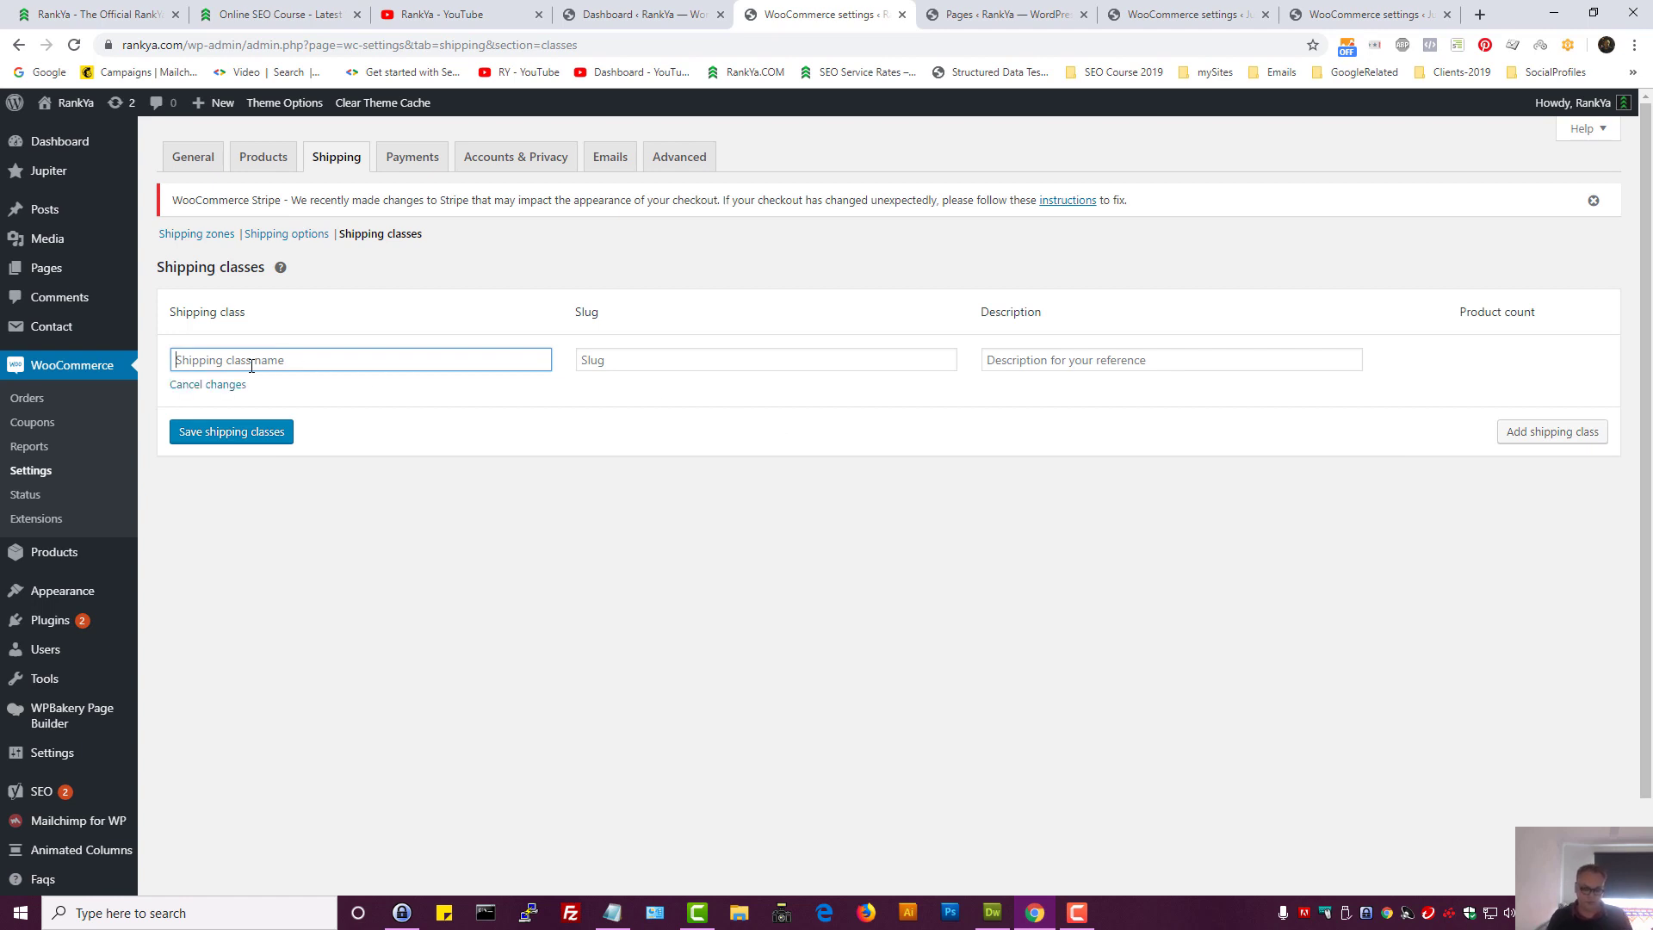
pyautogui.write('tshirts')
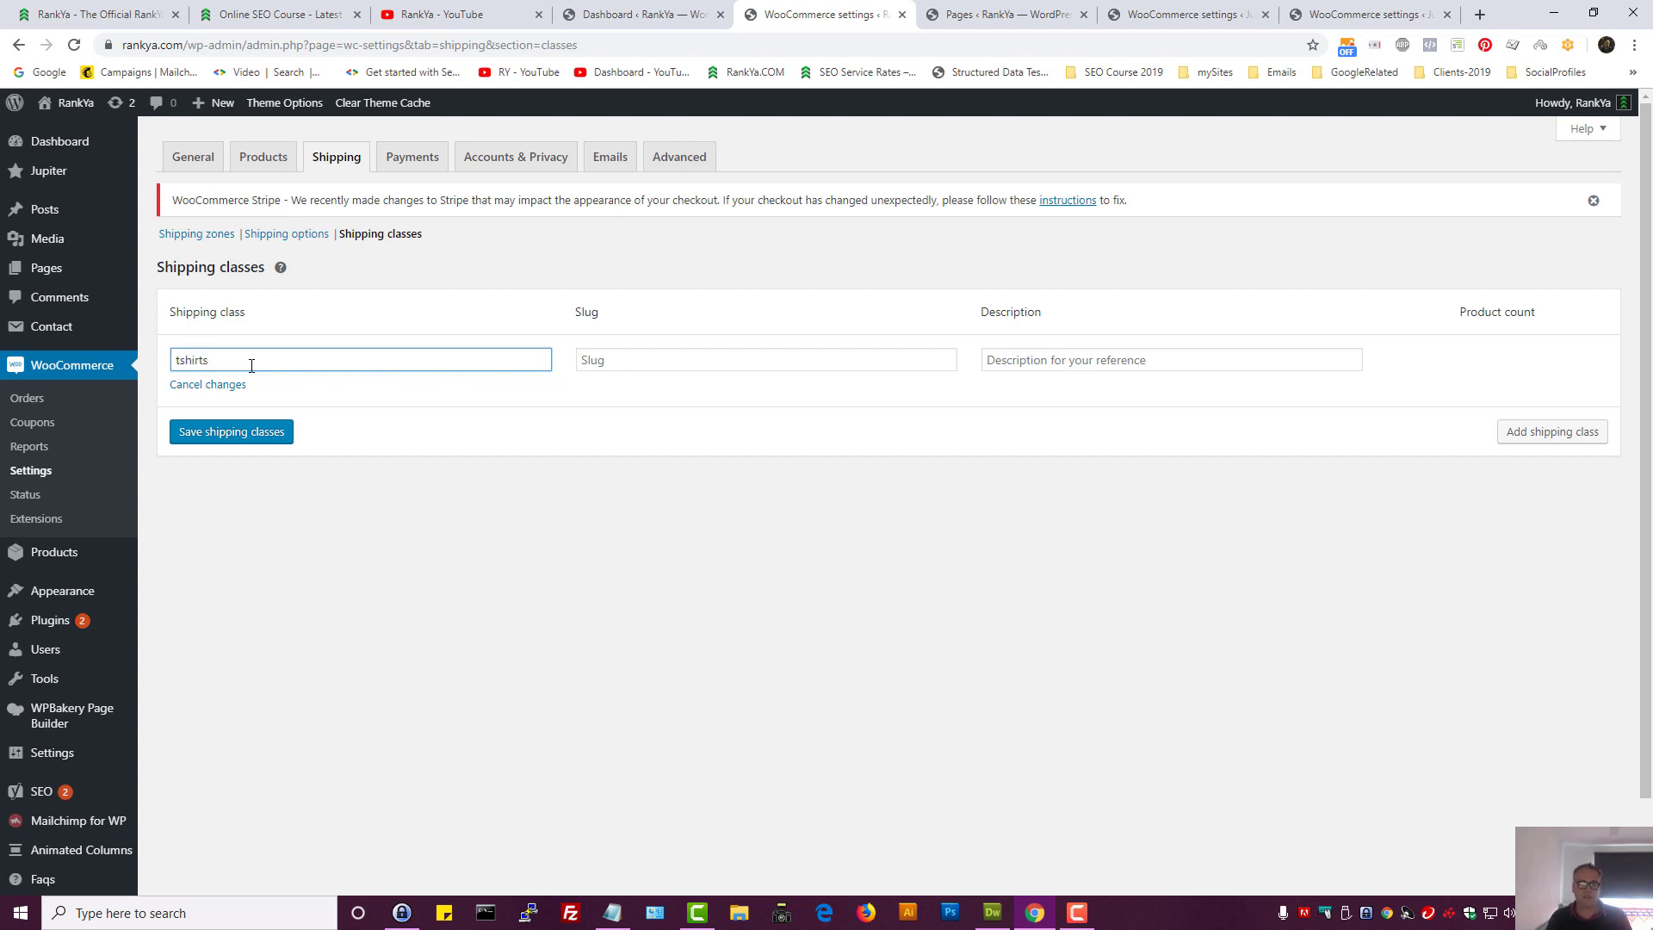
pyautogui.click(734, 362)
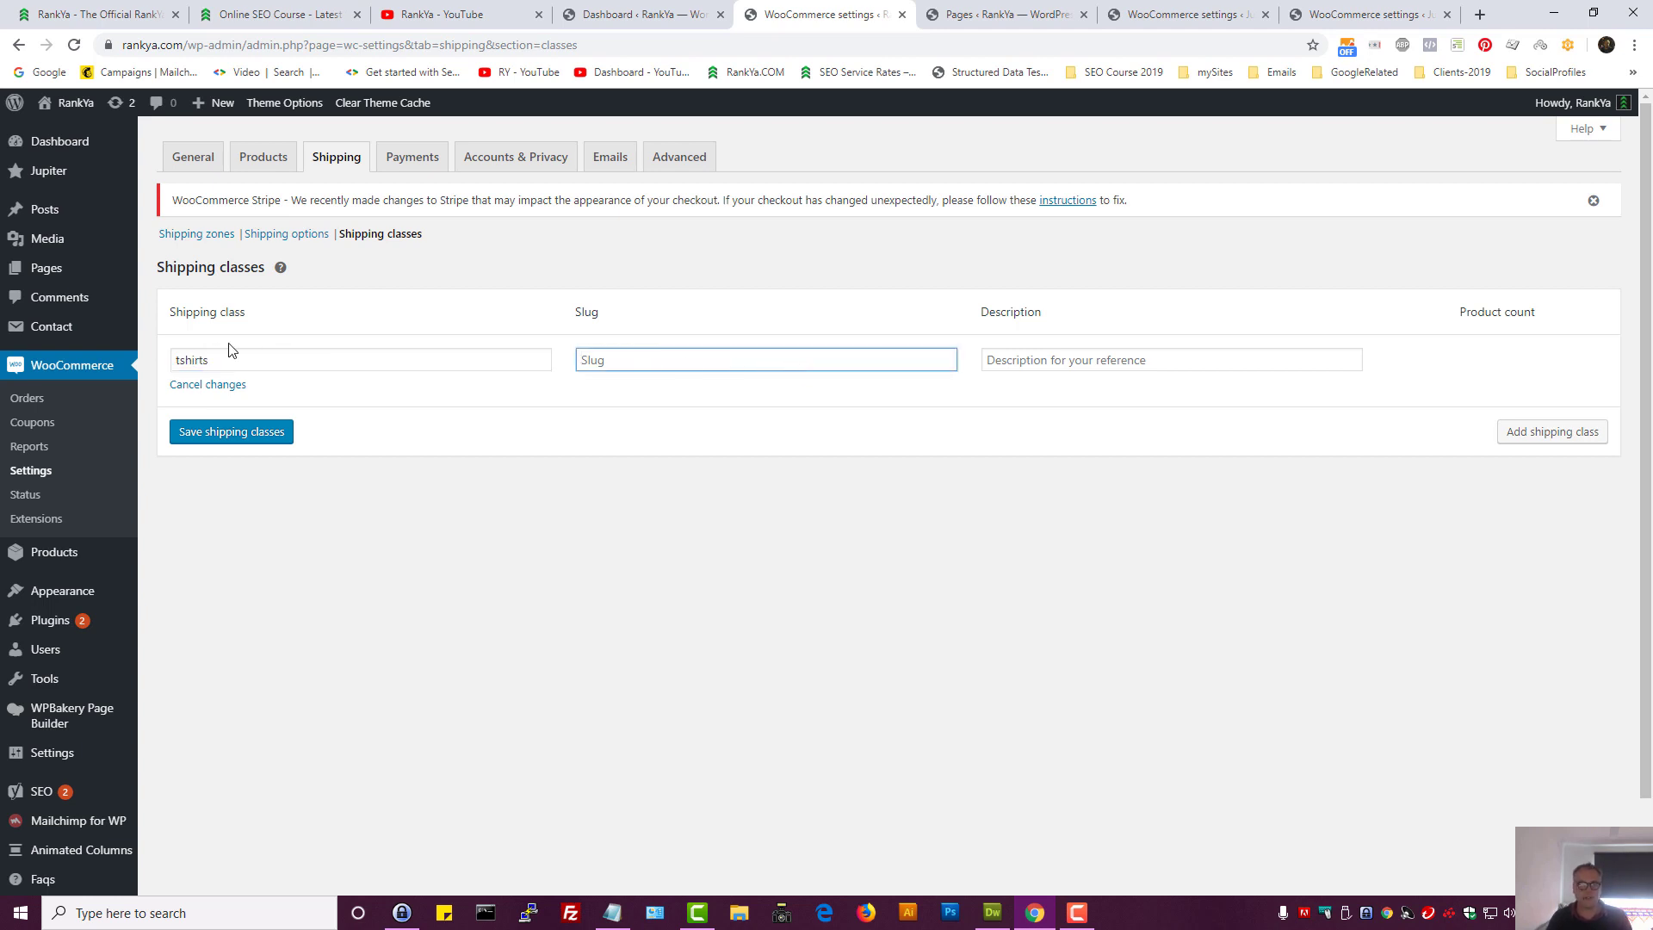
pyautogui.doubleClick(191, 360)
pyautogui.hotkey('ctrl', 'c')
pyautogui.click(617, 361)
pyautogui.hotkey('ctrl', 'v')
pyautogui.click(1071, 353)
pyautogui.write('fo')
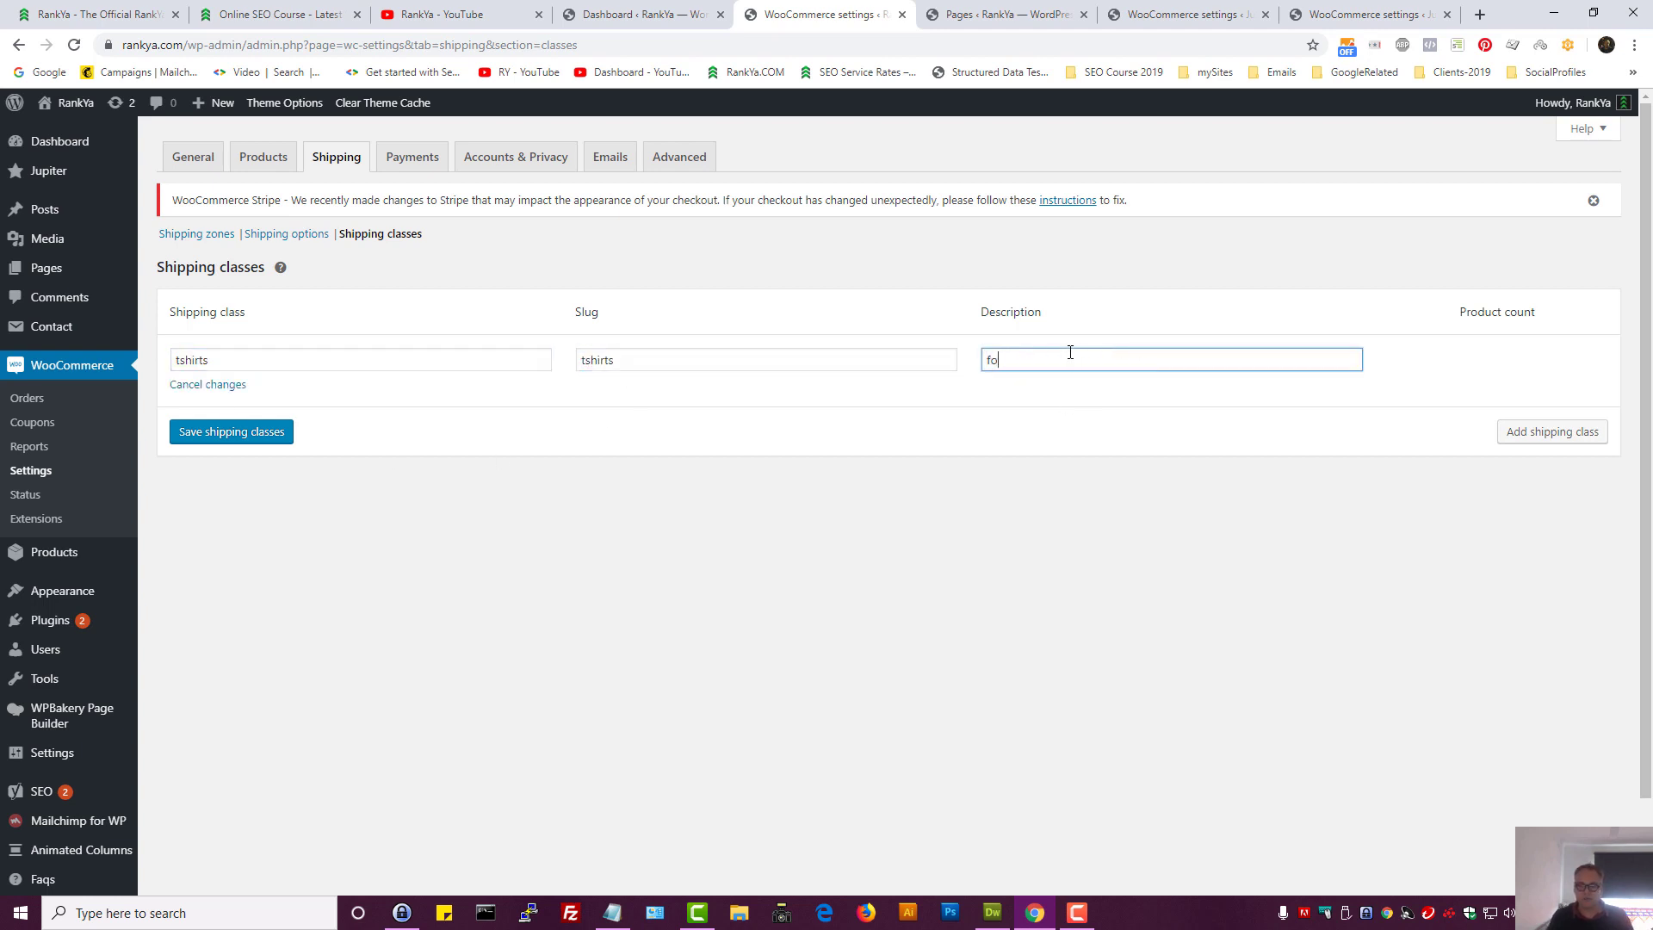
pyautogui.write('r')
pyautogui.hotkey('ctrl', 'v')
# Add a second shipping class "jackets" with the slug "jackets" and the description "for jackets shipment", and save the shipping classes
pyautogui.click(1541, 431)
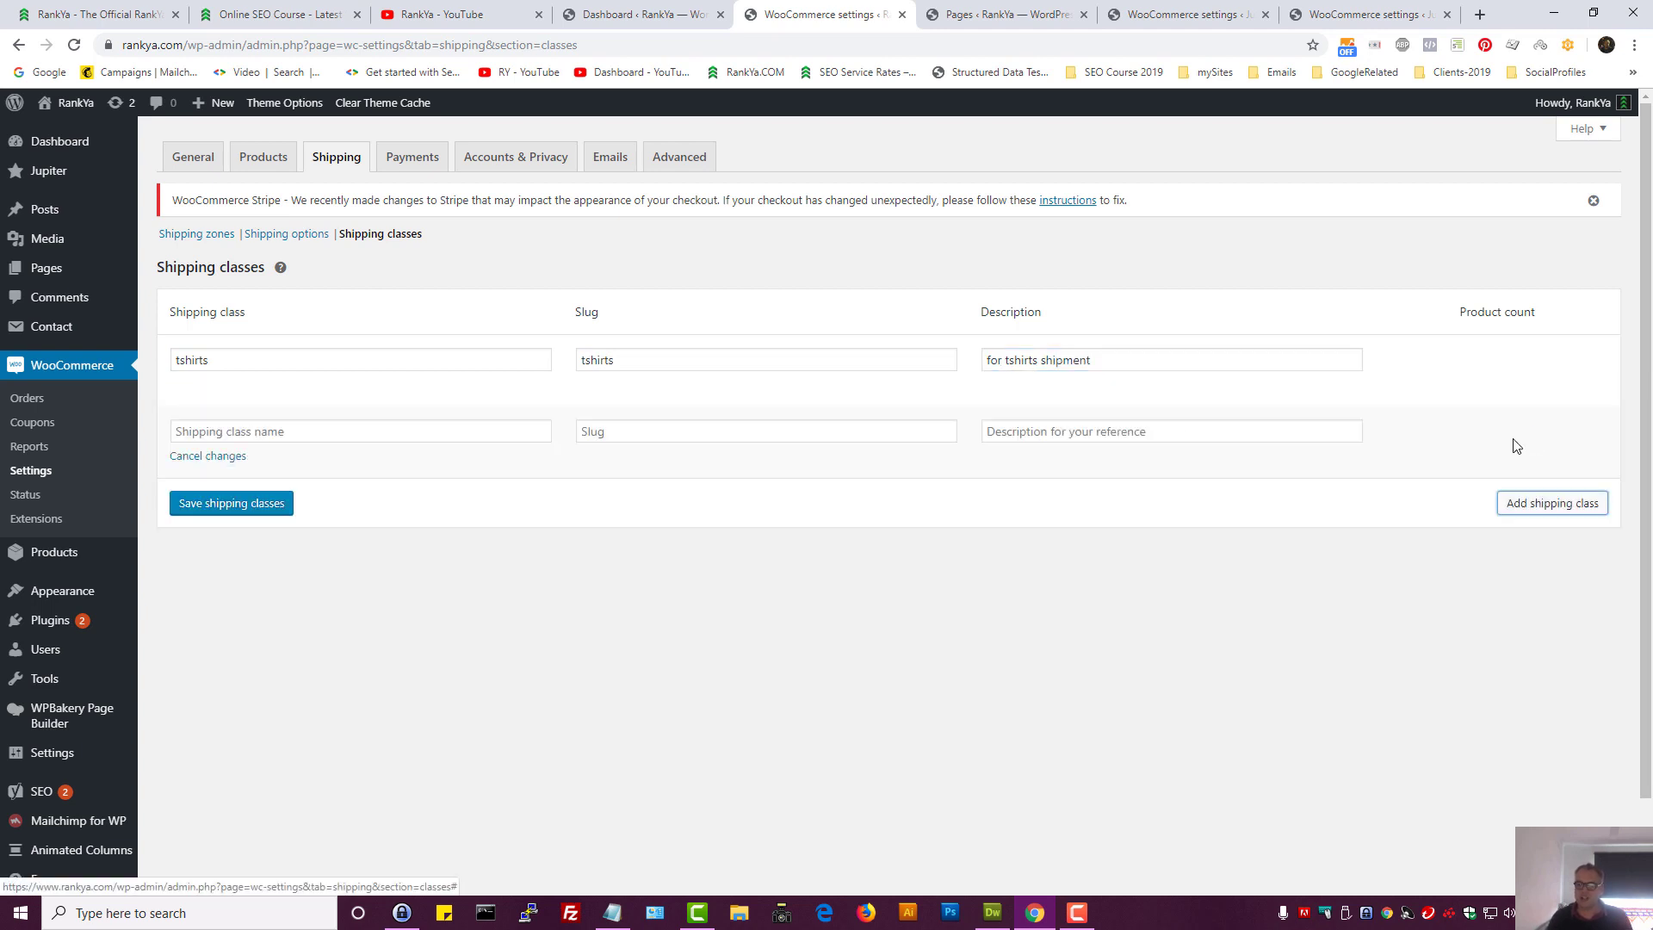
pyautogui.click(279, 435)
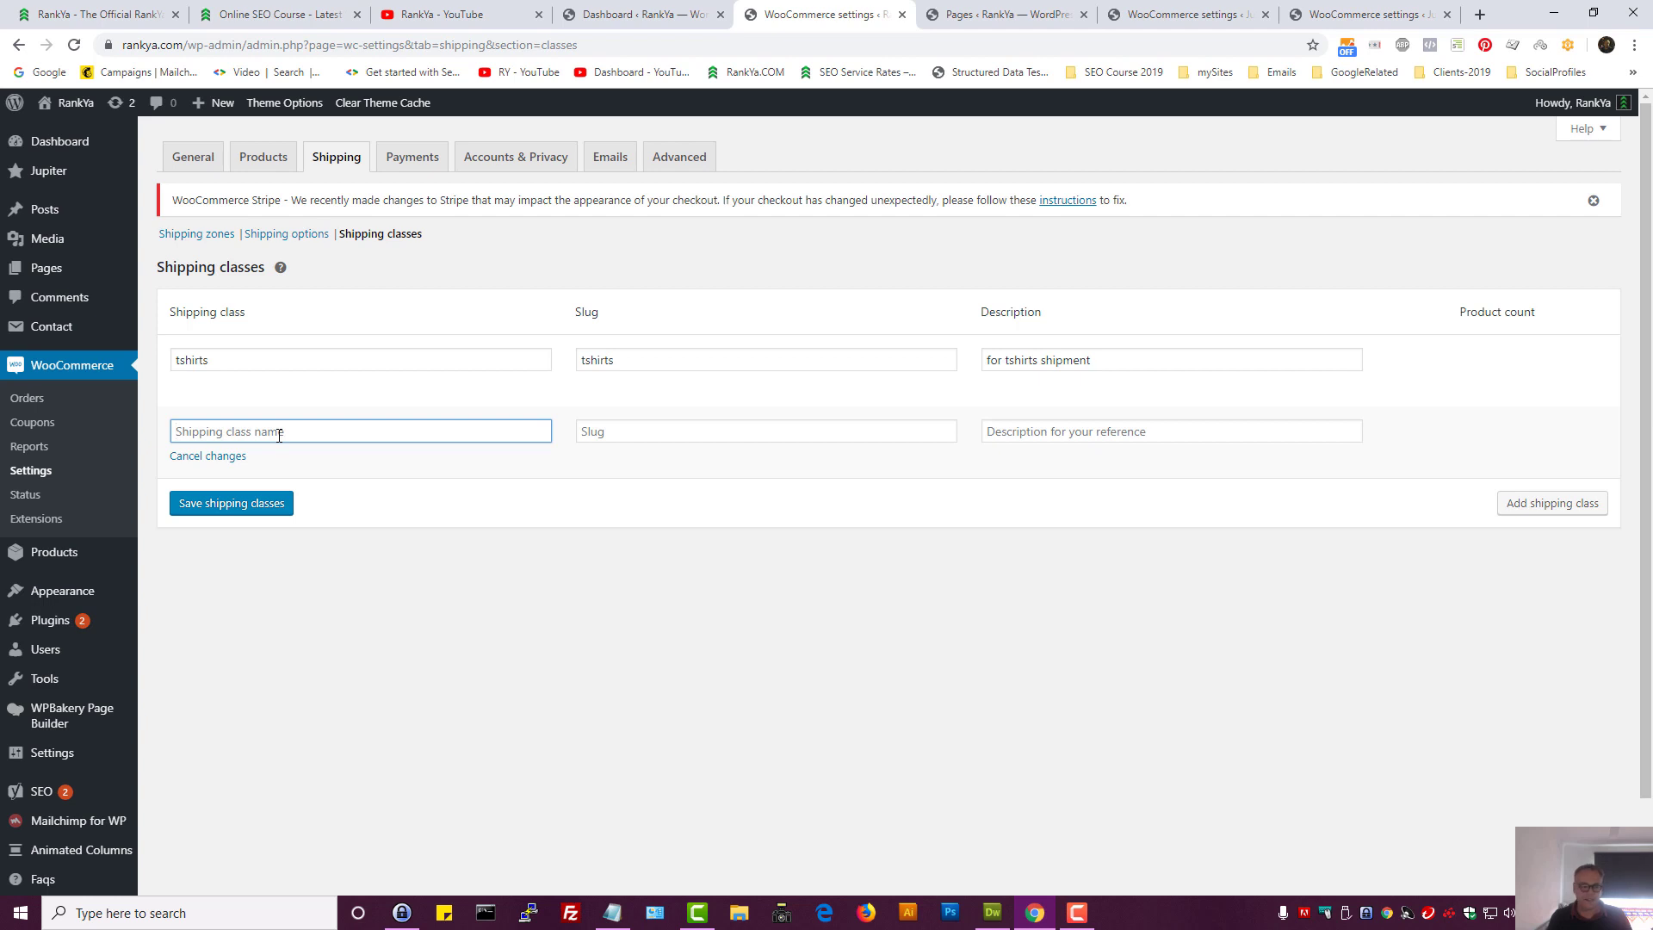
pyautogui.write('jackets')
pyautogui.moveTo(482, 424); pyautogui.dragTo(147, 438)
pyautogui.hotkey('ctrl', 'c')
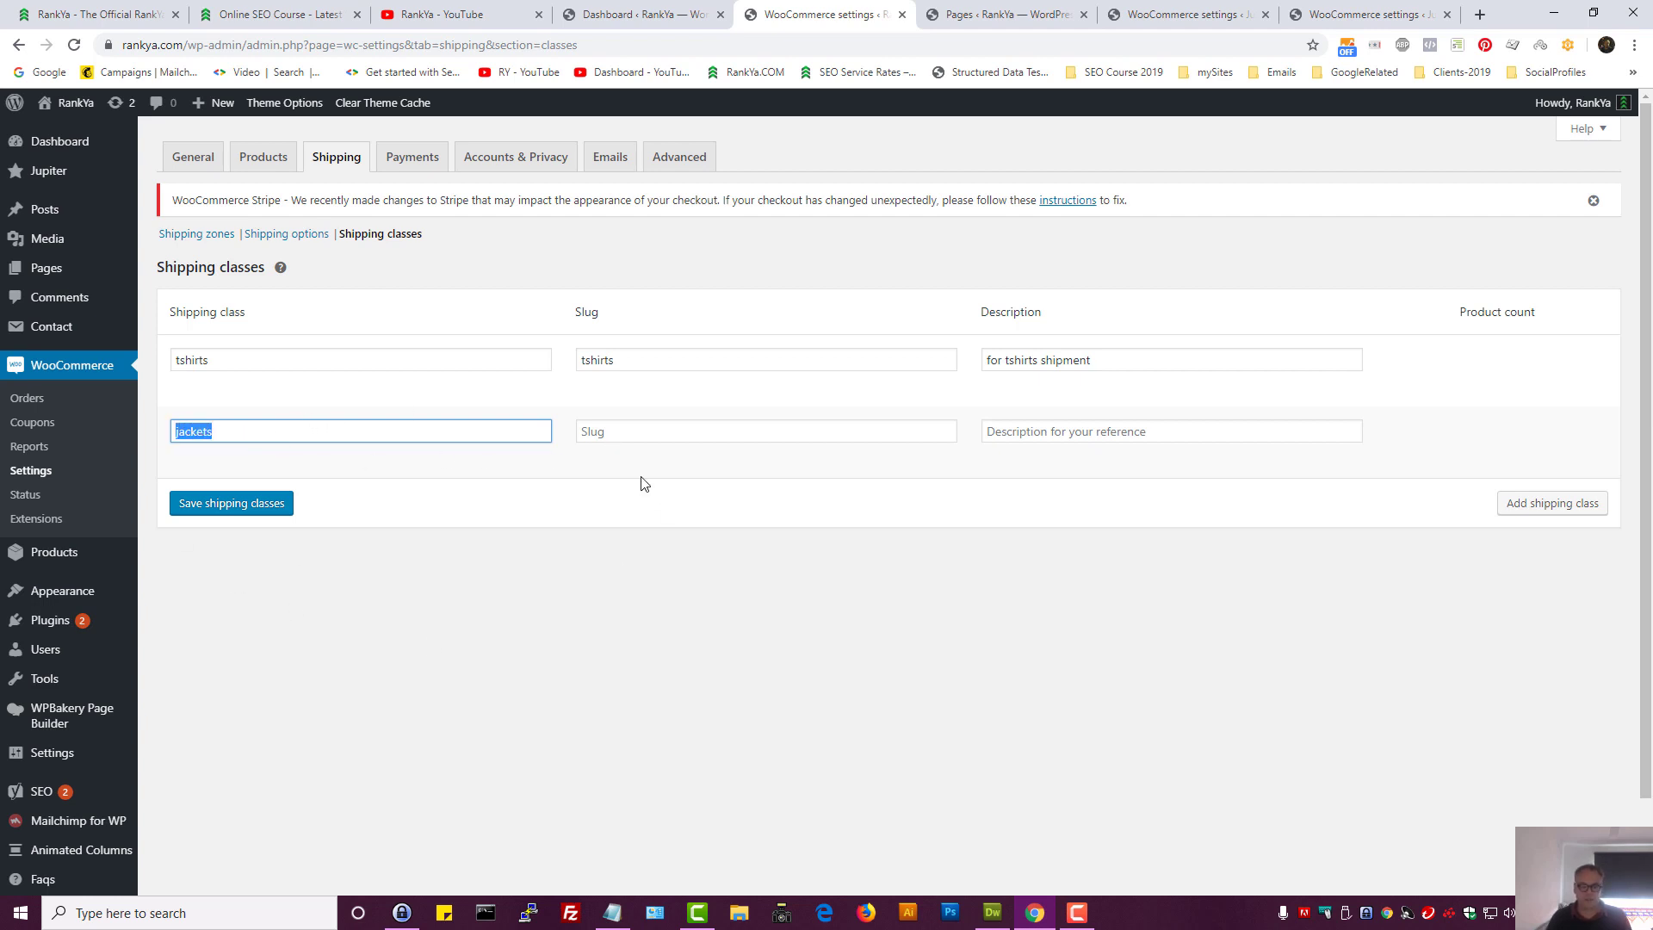
pyautogui.click(651, 434)
pyautogui.hotkey('ctrl', 'v')
pyautogui.click(1066, 435)
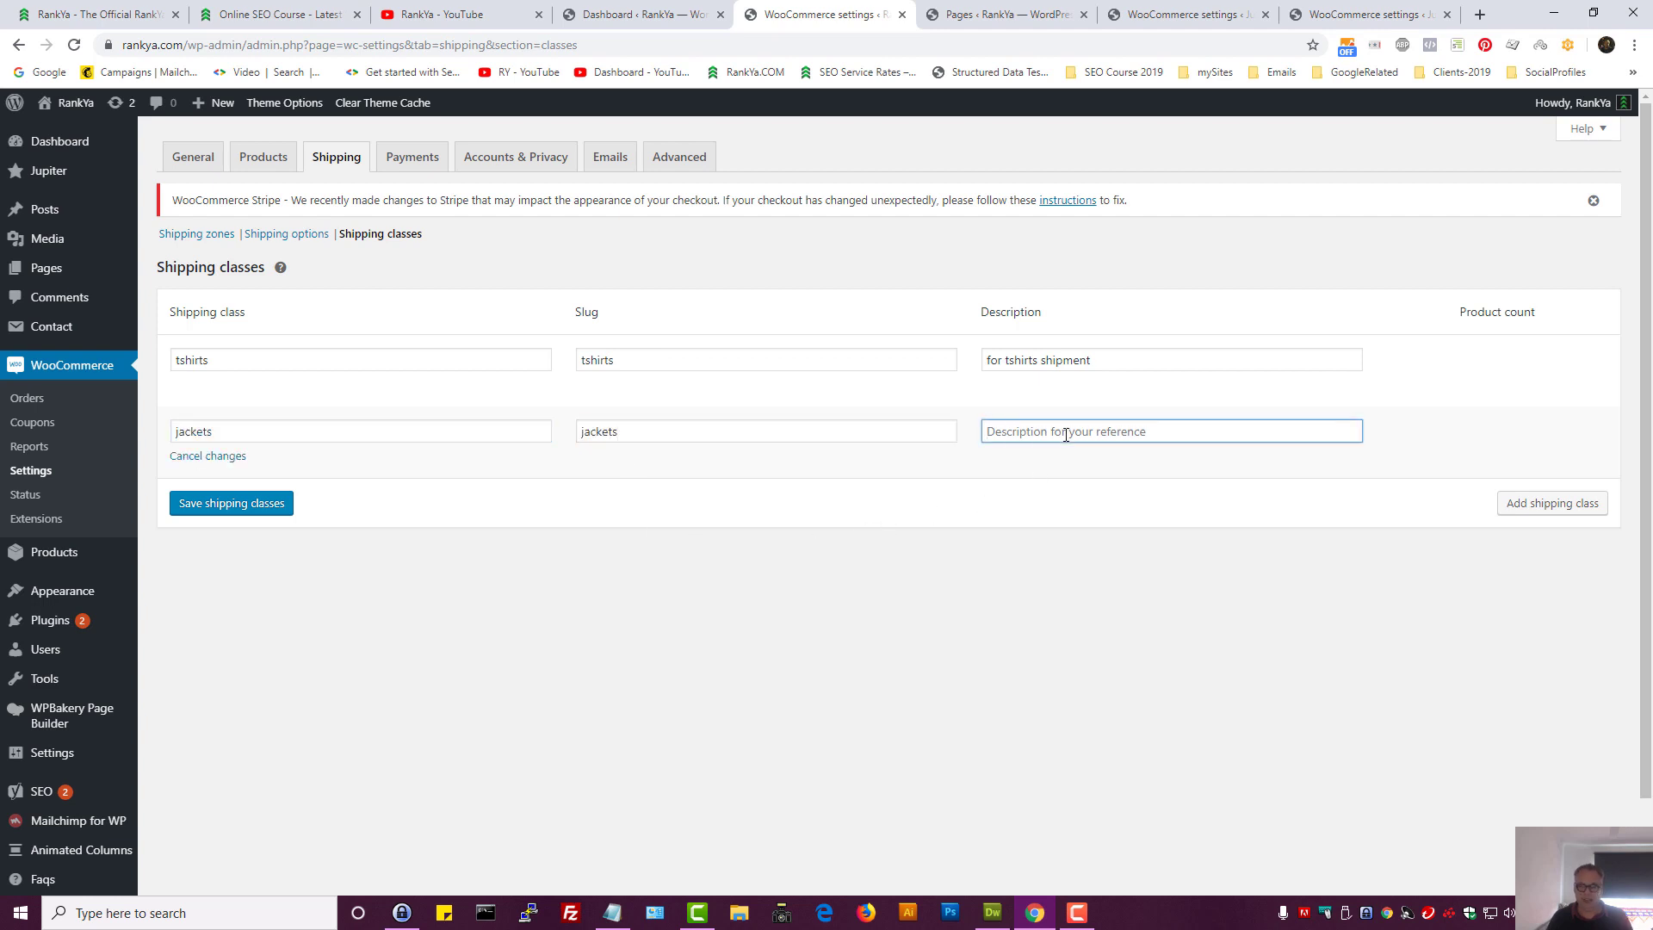
pyautogui.write('for jackets shipment')
pyautogui.click(181, 504)
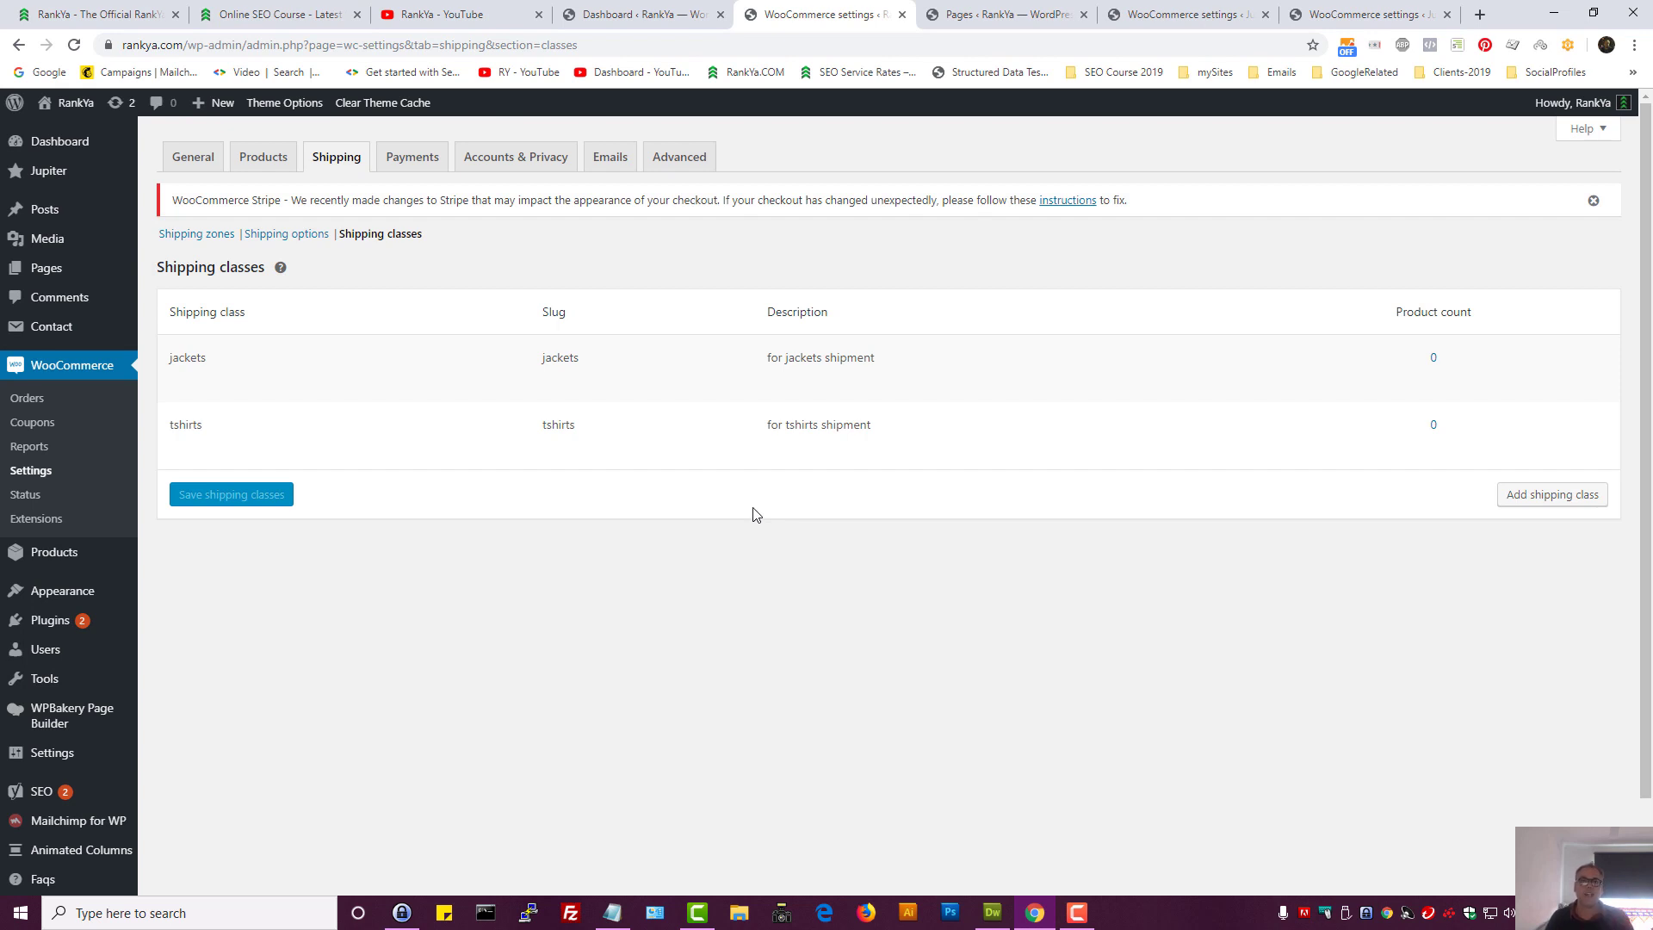
# Remove the tshirts and jackets shipping classes from the list
pyautogui.moveTo(161, 372)
pyautogui.click(223, 448)
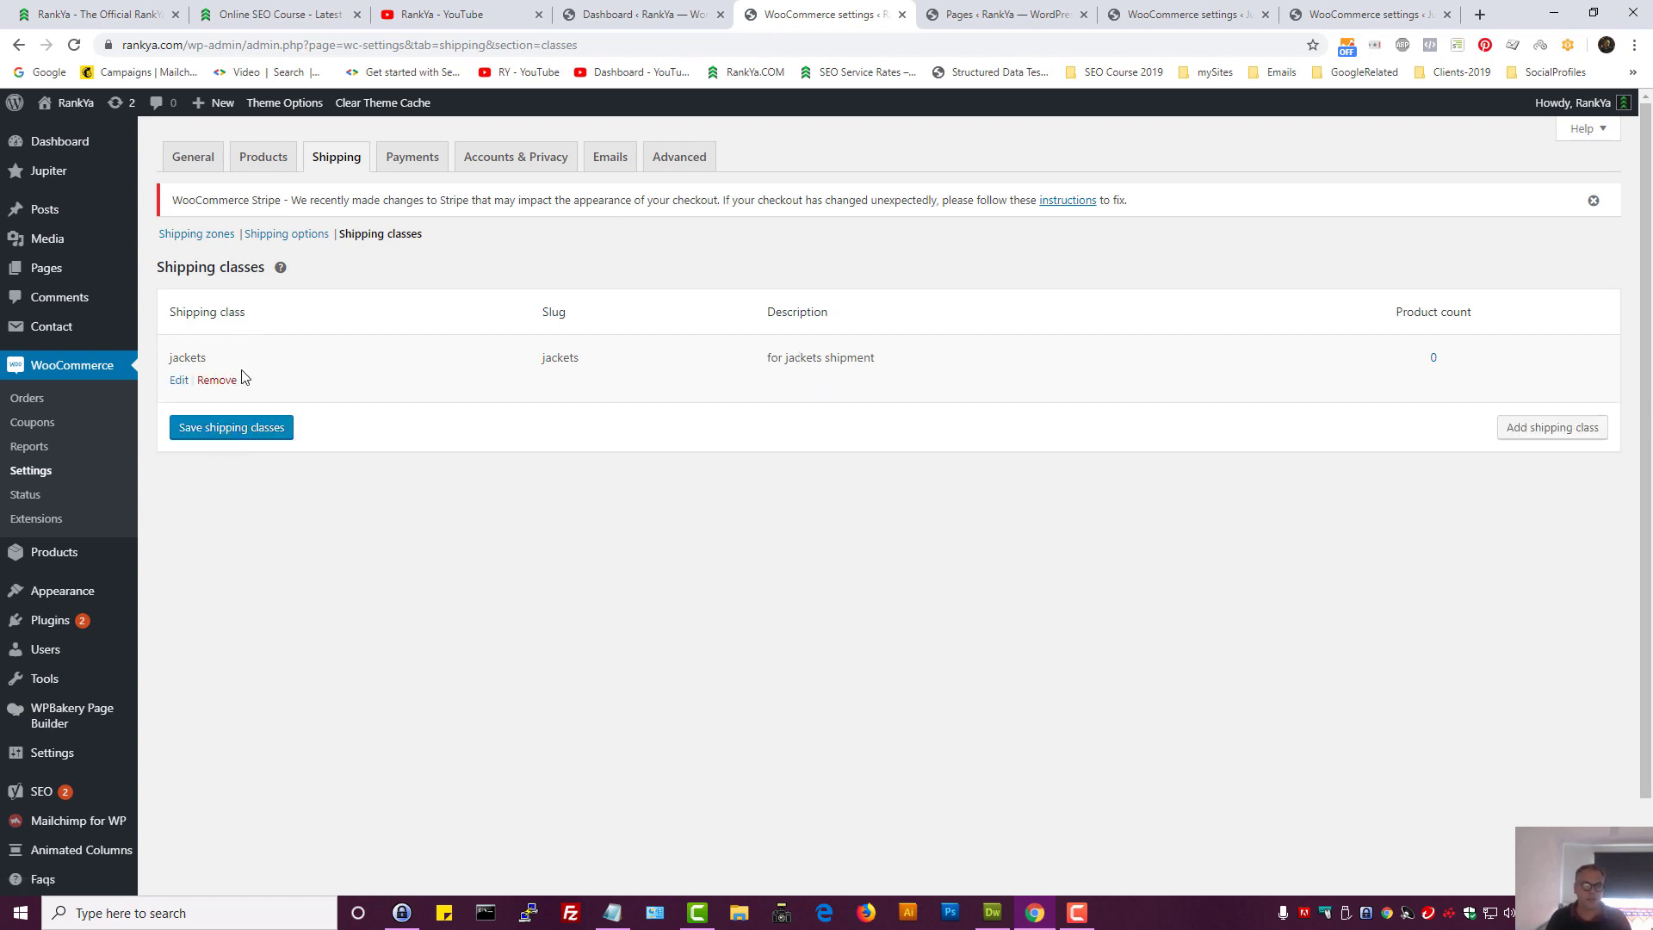
pyautogui.click(217, 380)
# Leave the shipping classes without saving the changes and review the store's full list of payment methods
pyautogui.click(396, 155)
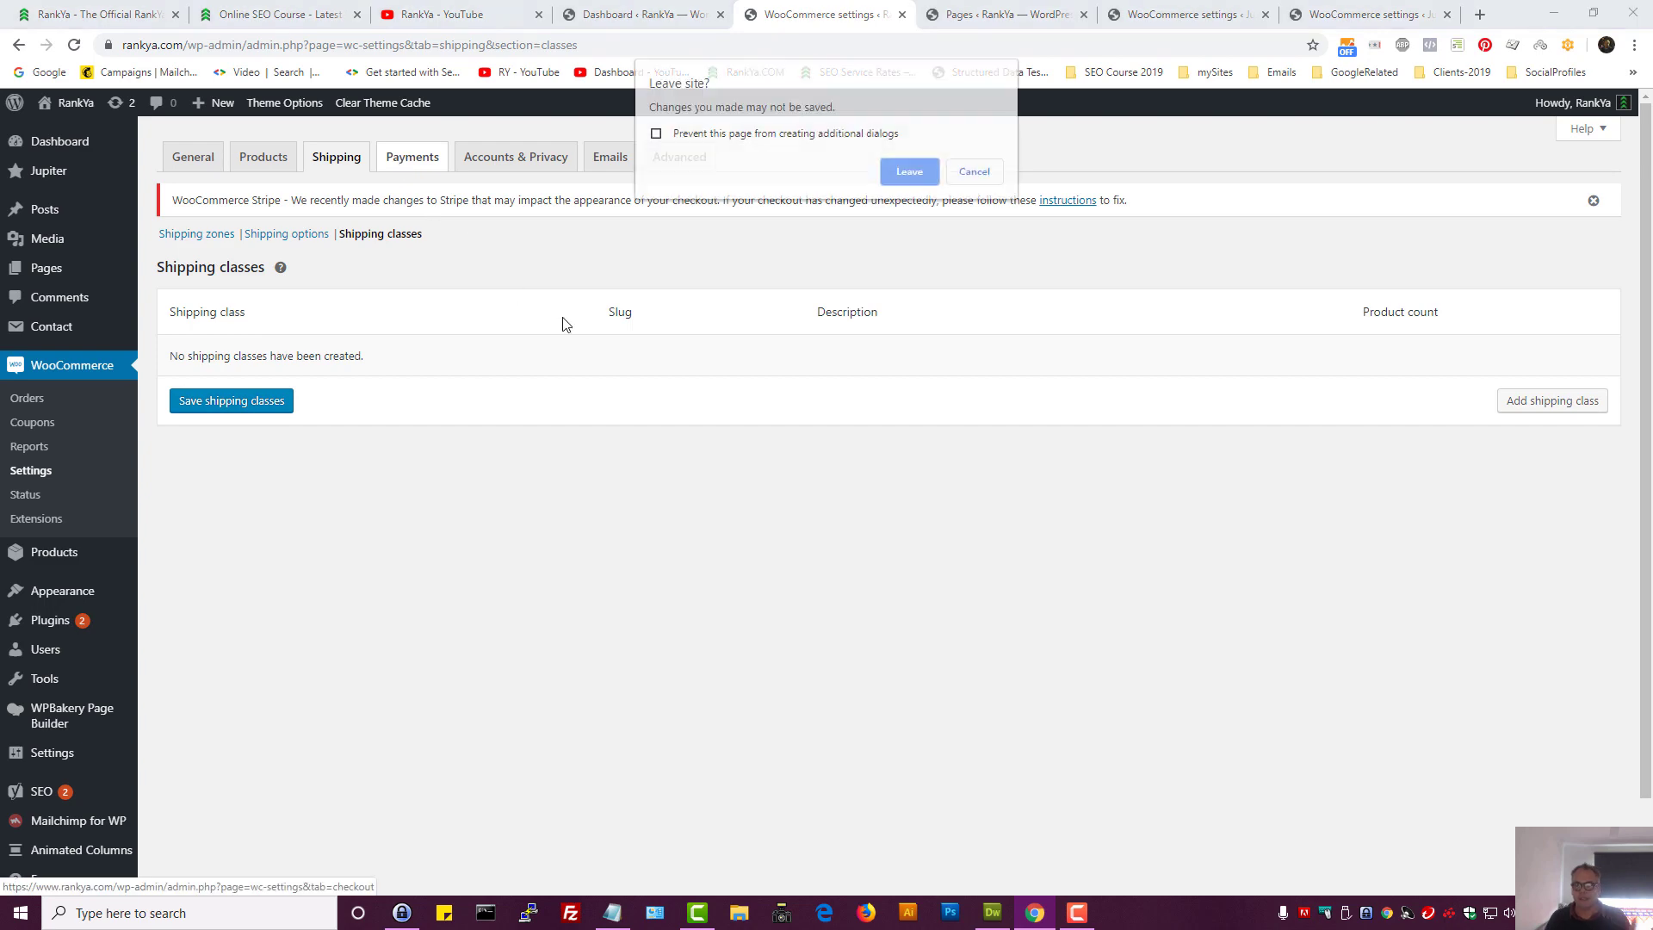
pyautogui.click(920, 175)
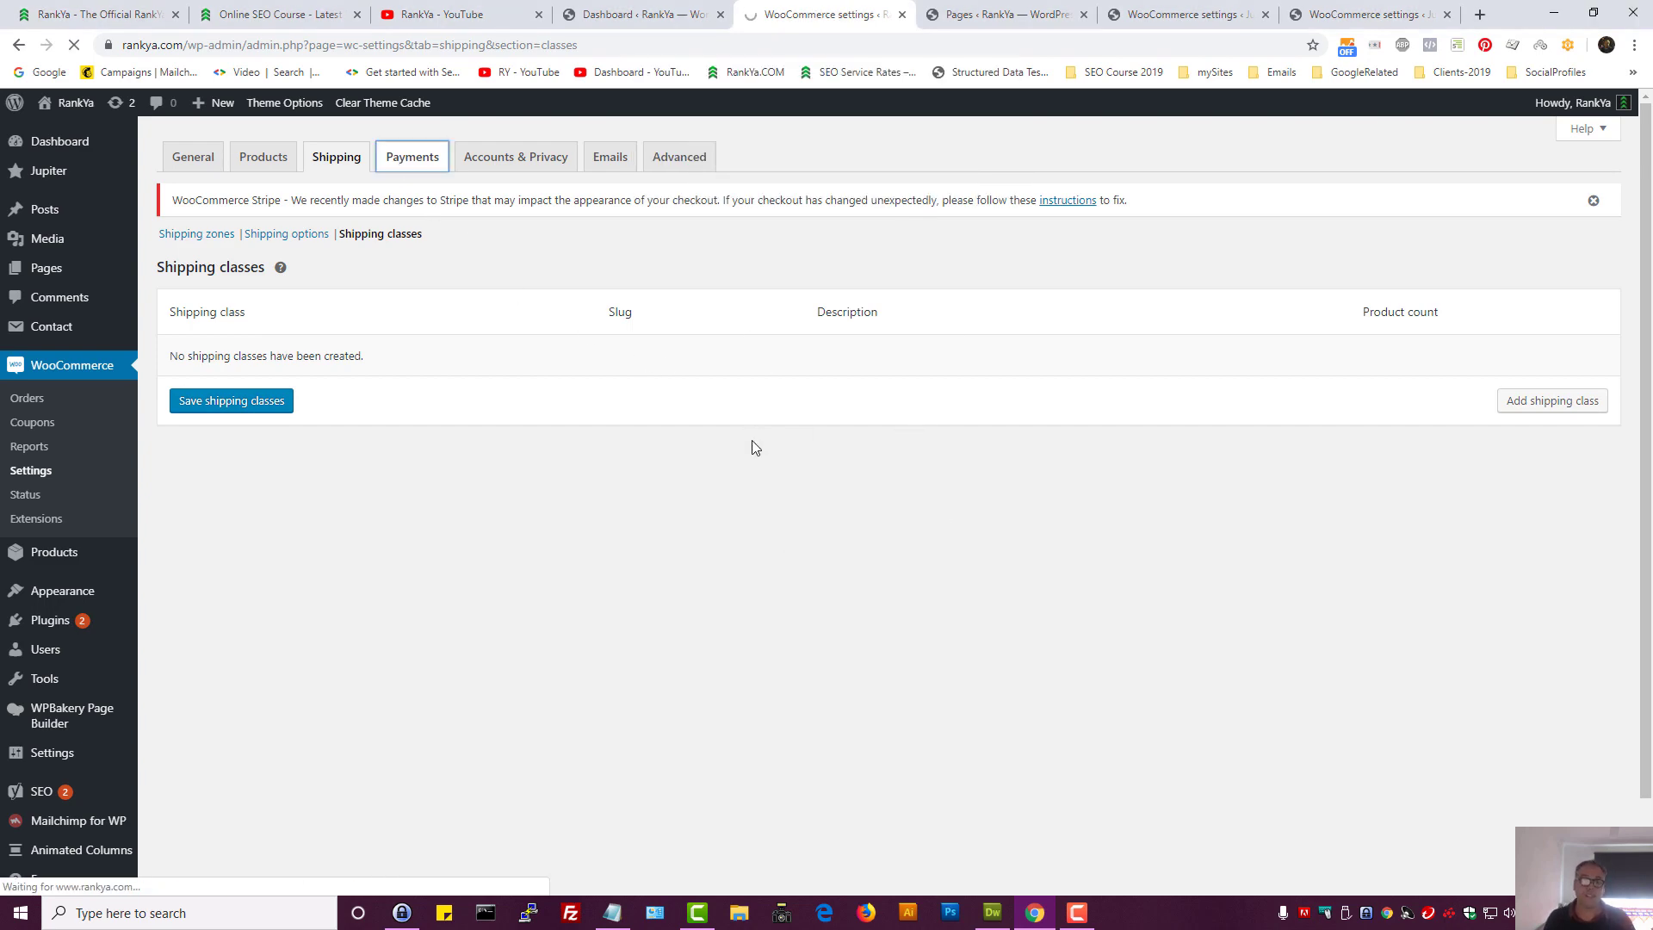
pyautogui.scroll(-2, 463, 548)
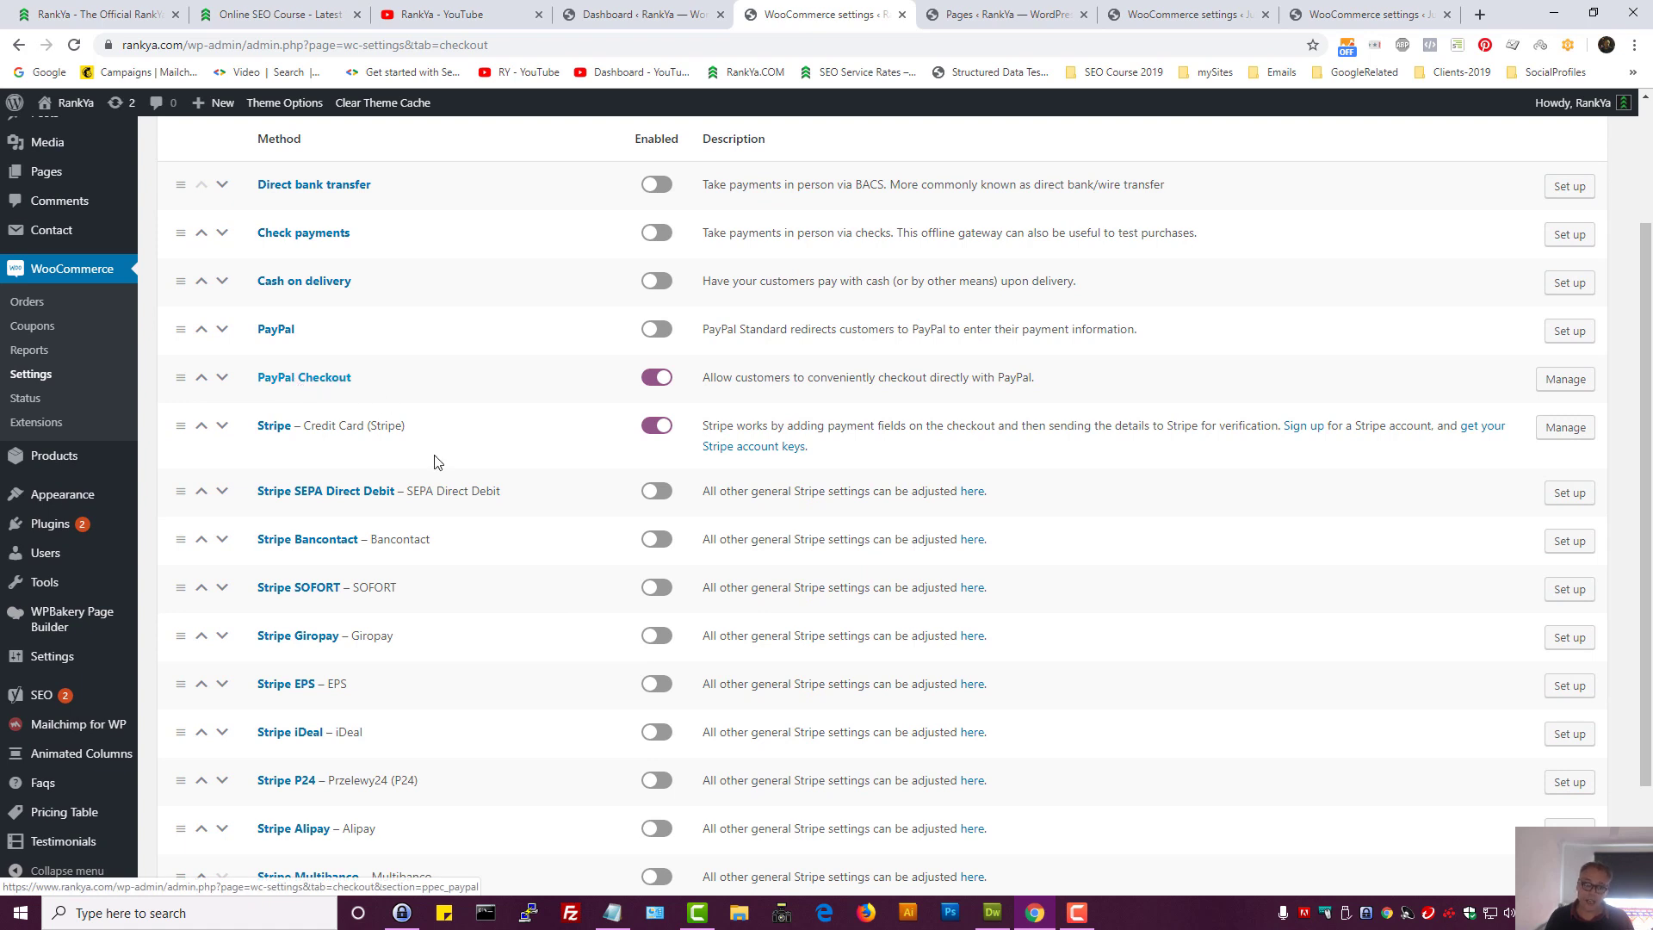
pyautogui.scroll(1, 607, 482)
pyautogui.scroll(2, 607, 482)
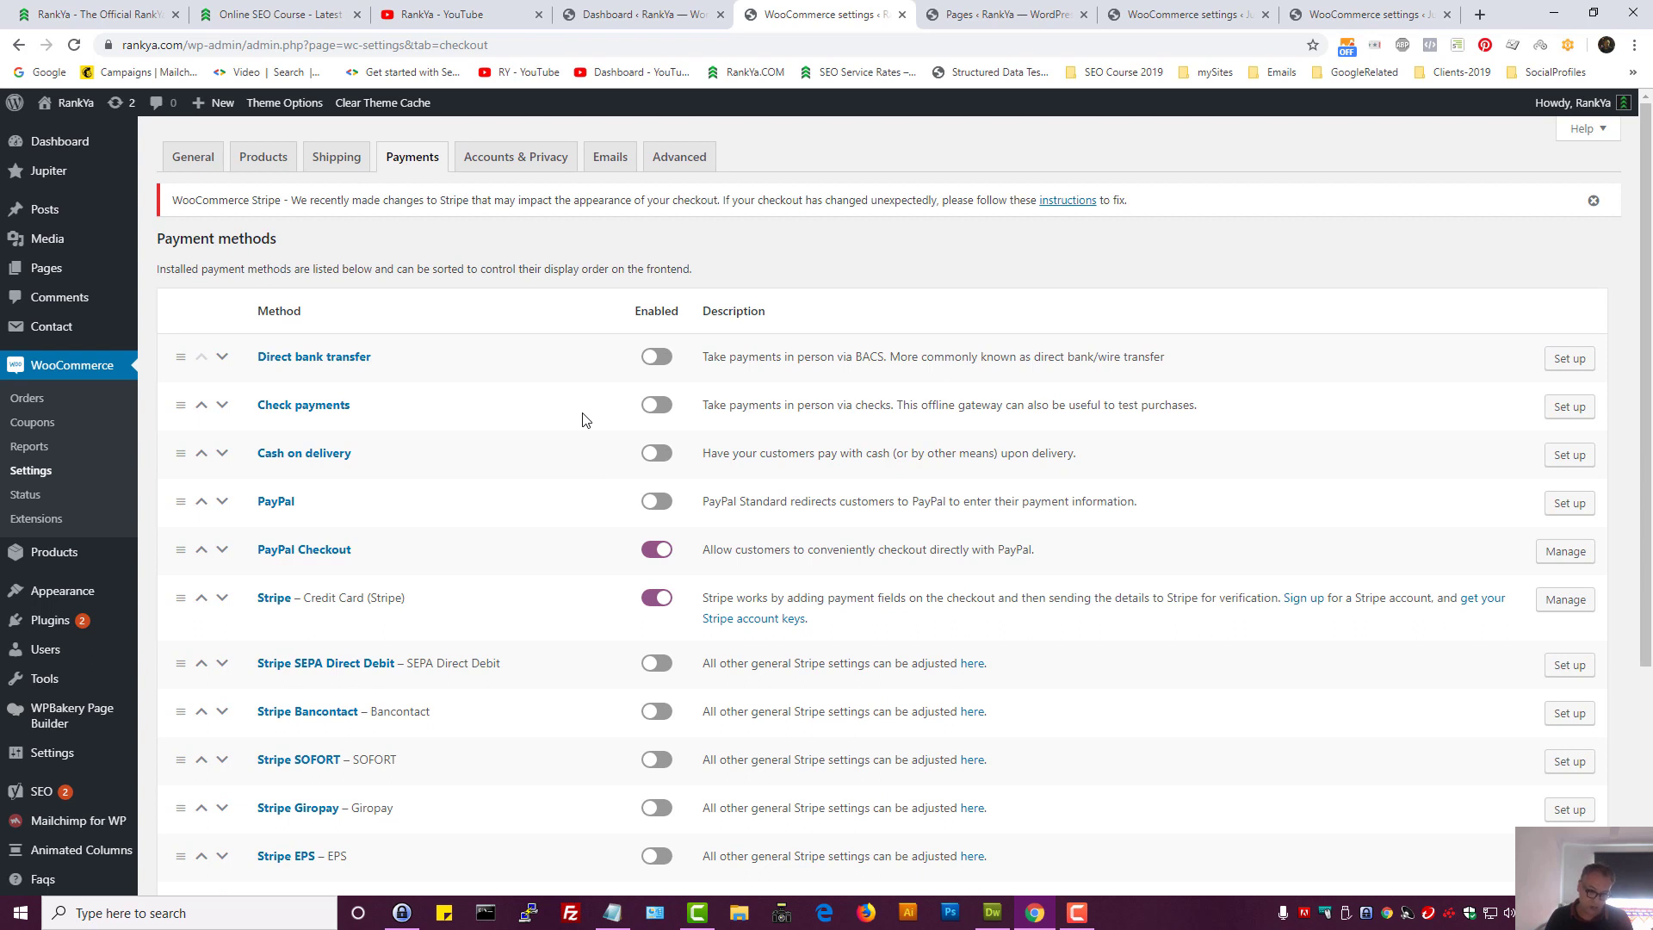
pyautogui.scroll(-2, 564, 484)
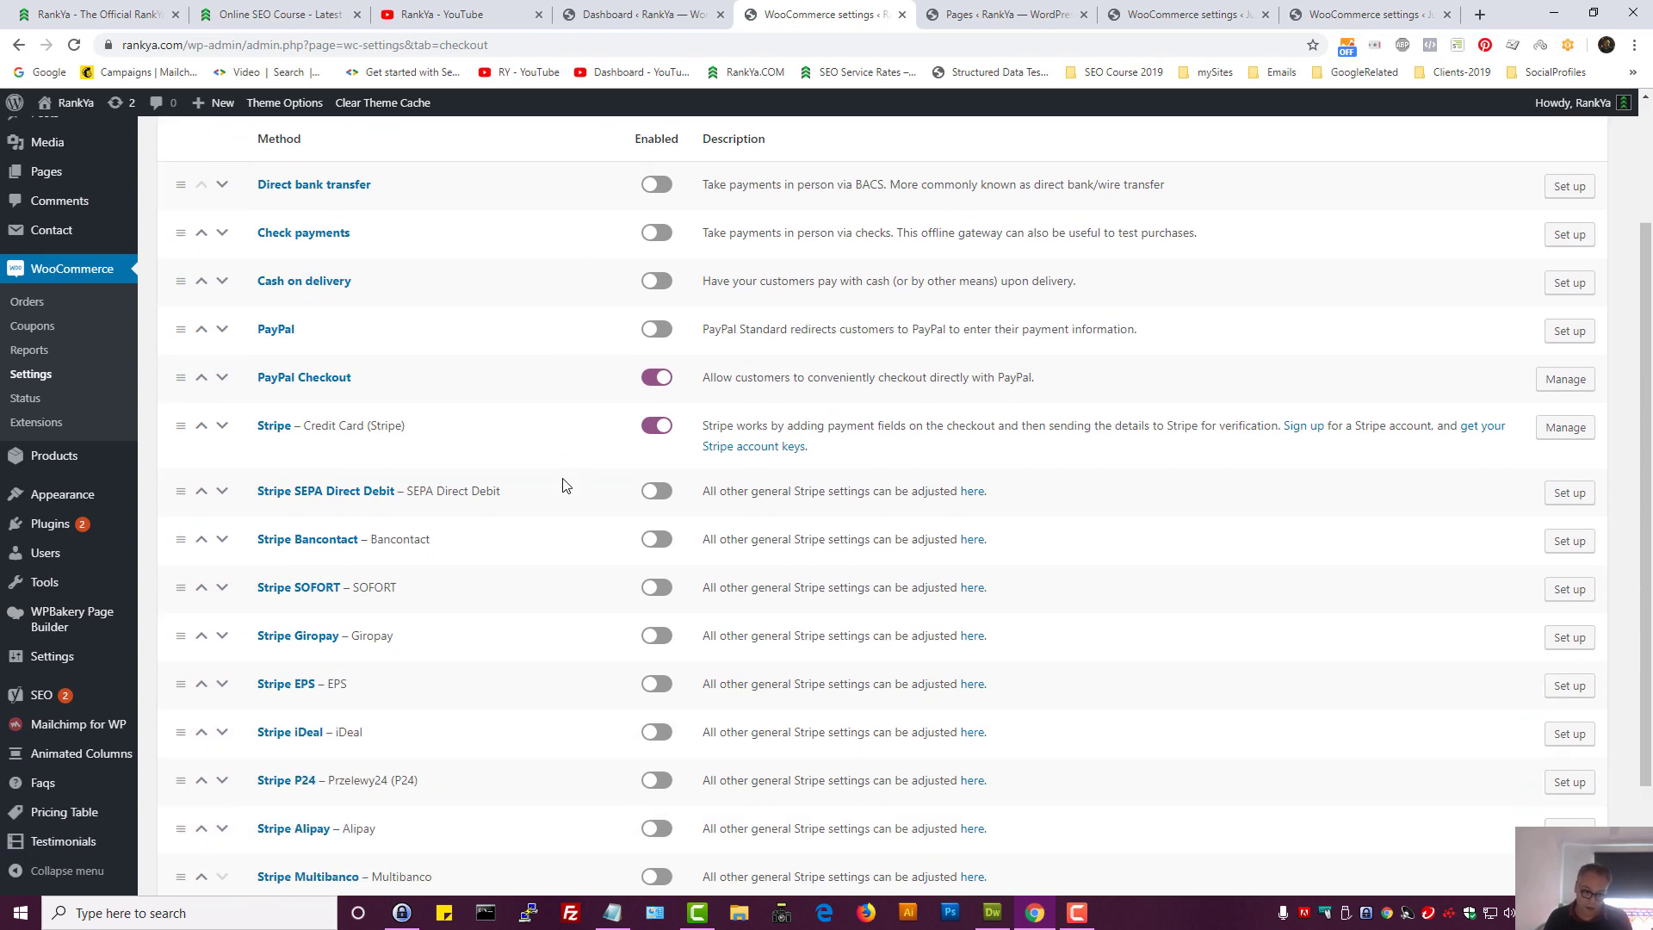
pyautogui.scroll(-2, 372, 799)
pyautogui.scroll(4, 307, 404)
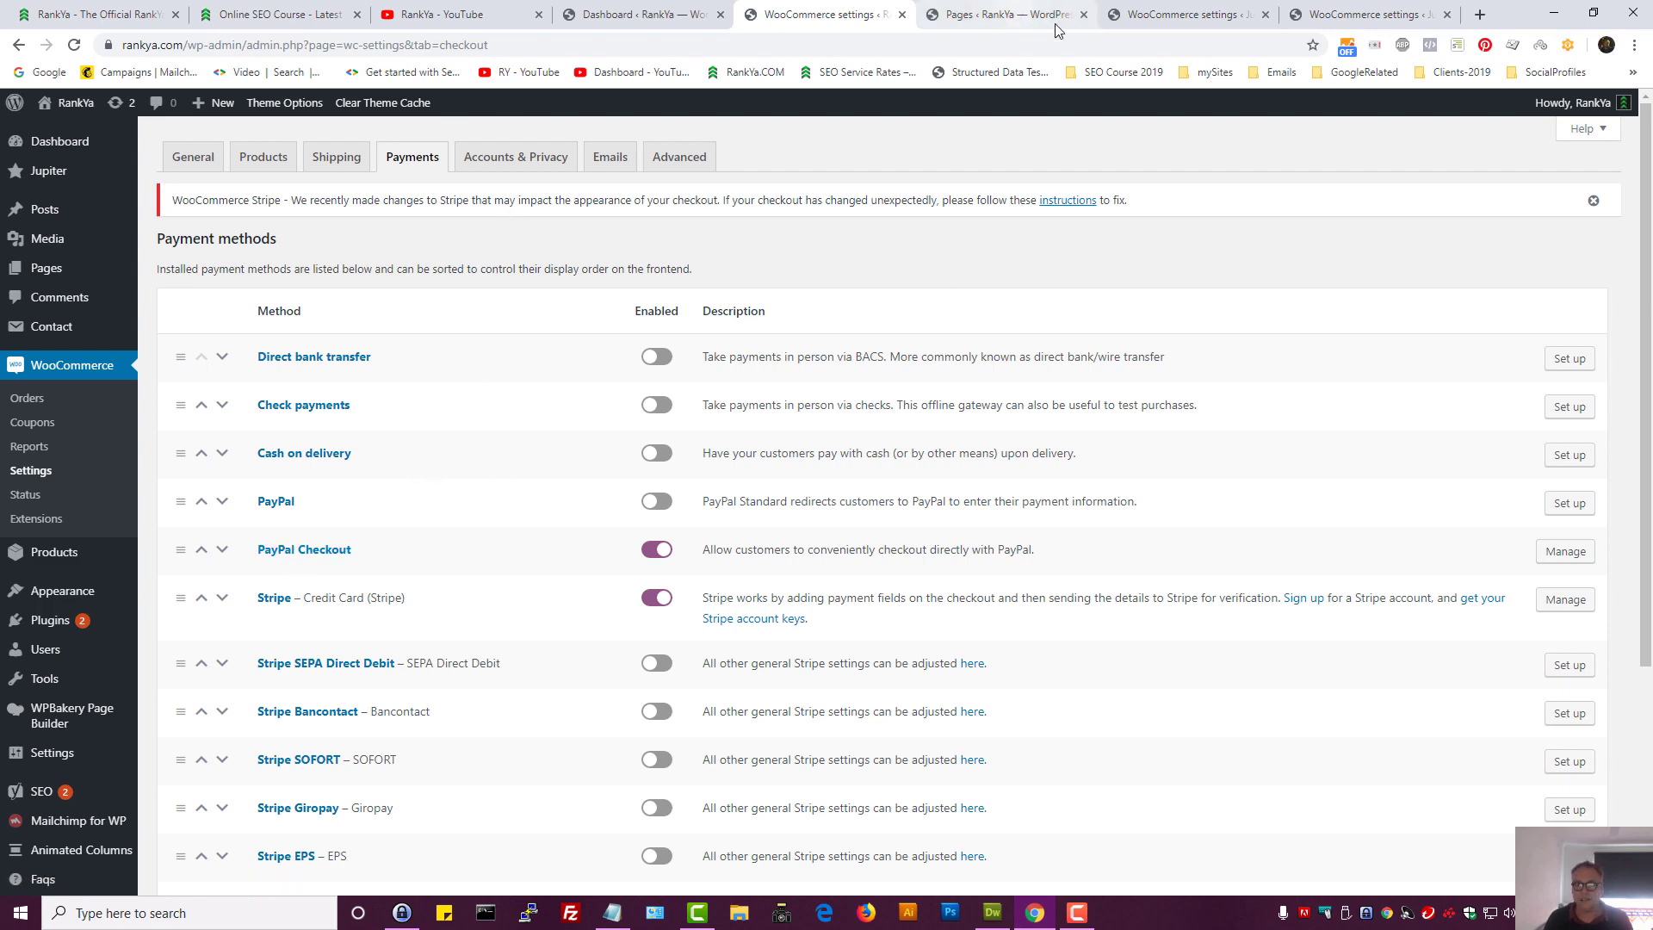
# Switch to the other site's Stripe payment settings and examine the title and description shown for credit card payments
pyautogui.click(1166, 15)
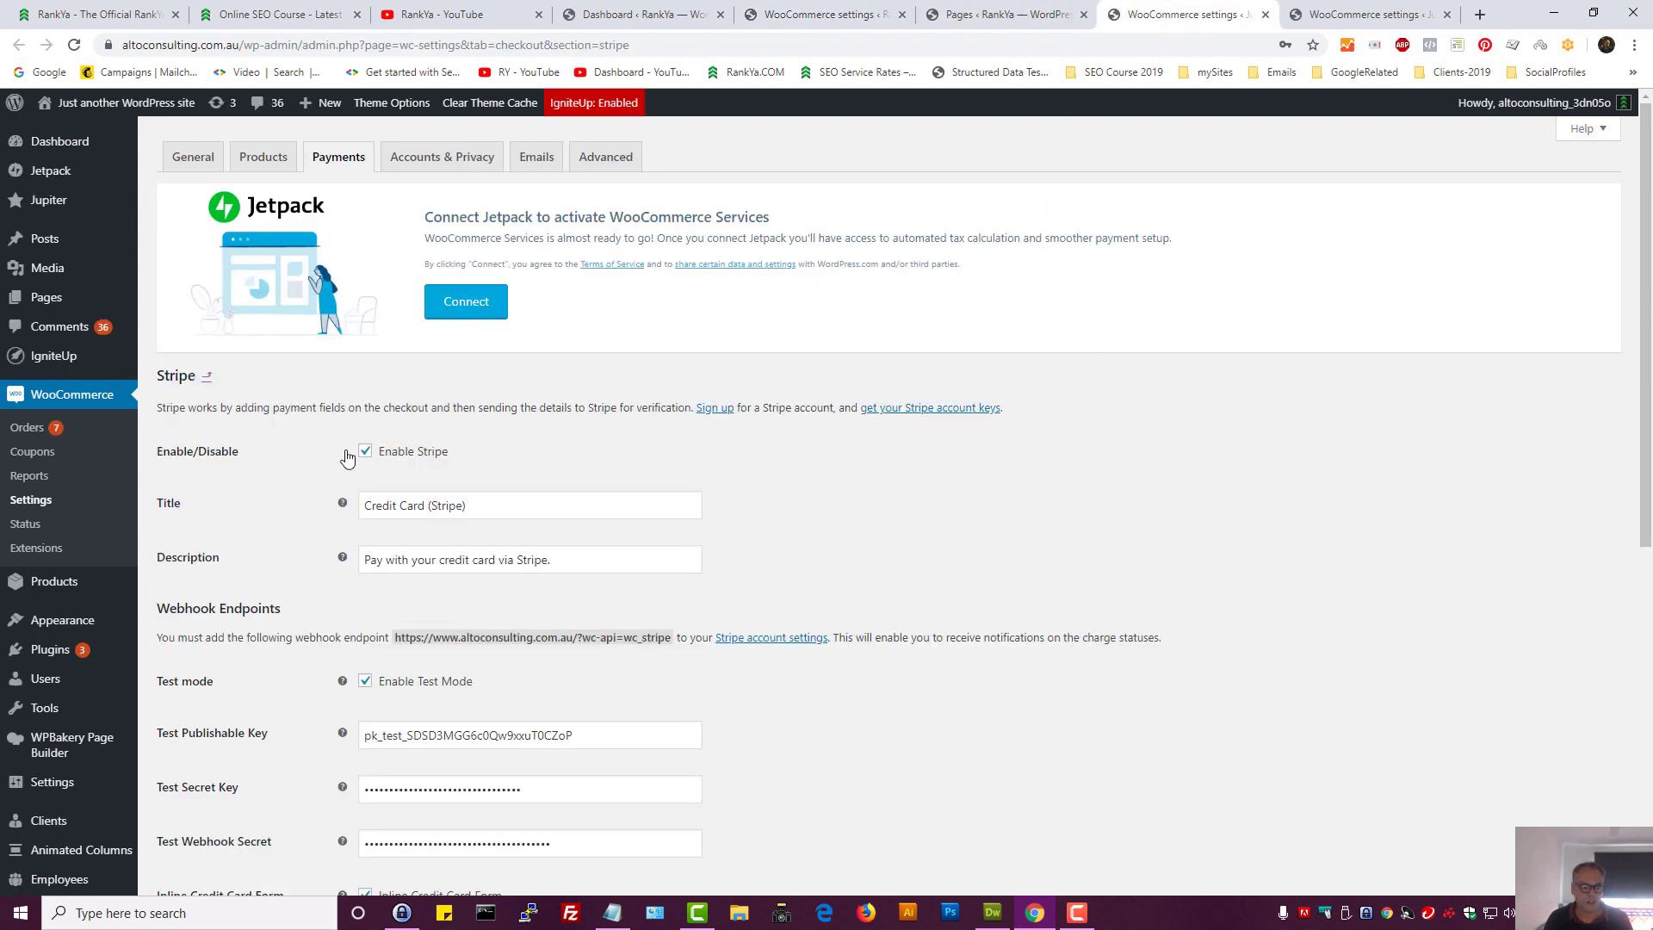
pyautogui.scroll(-1, 353, 310)
pyautogui.scroll(-1, 634, 520)
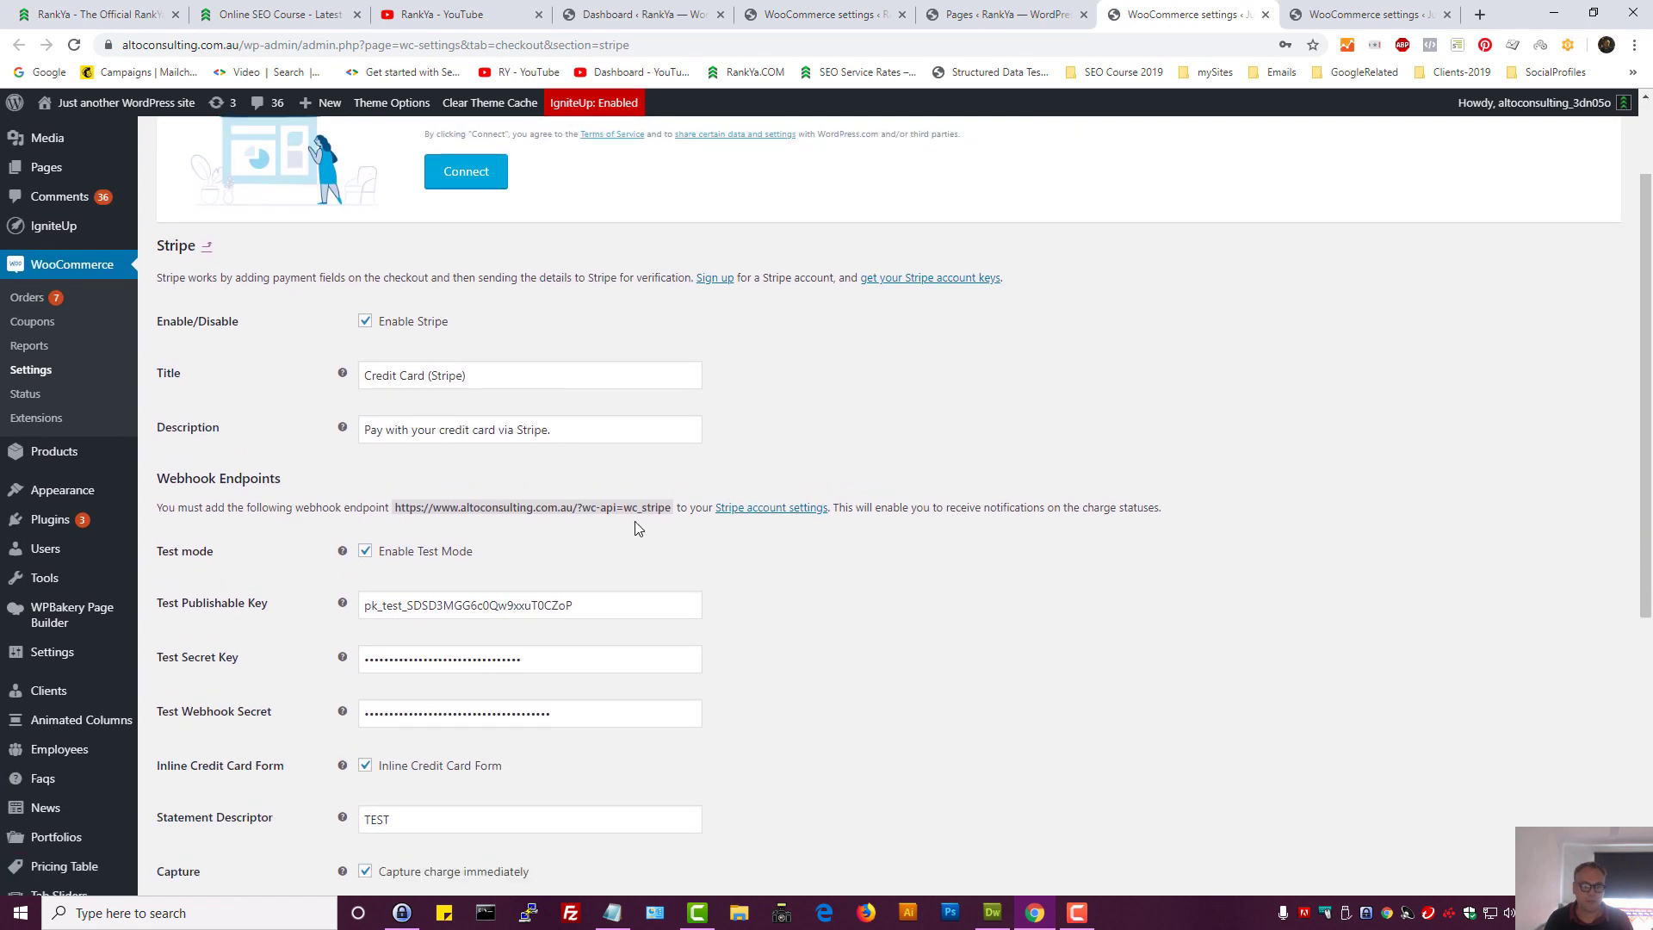
pyautogui.click(427, 333)
pyautogui.tripleClick(428, 333)
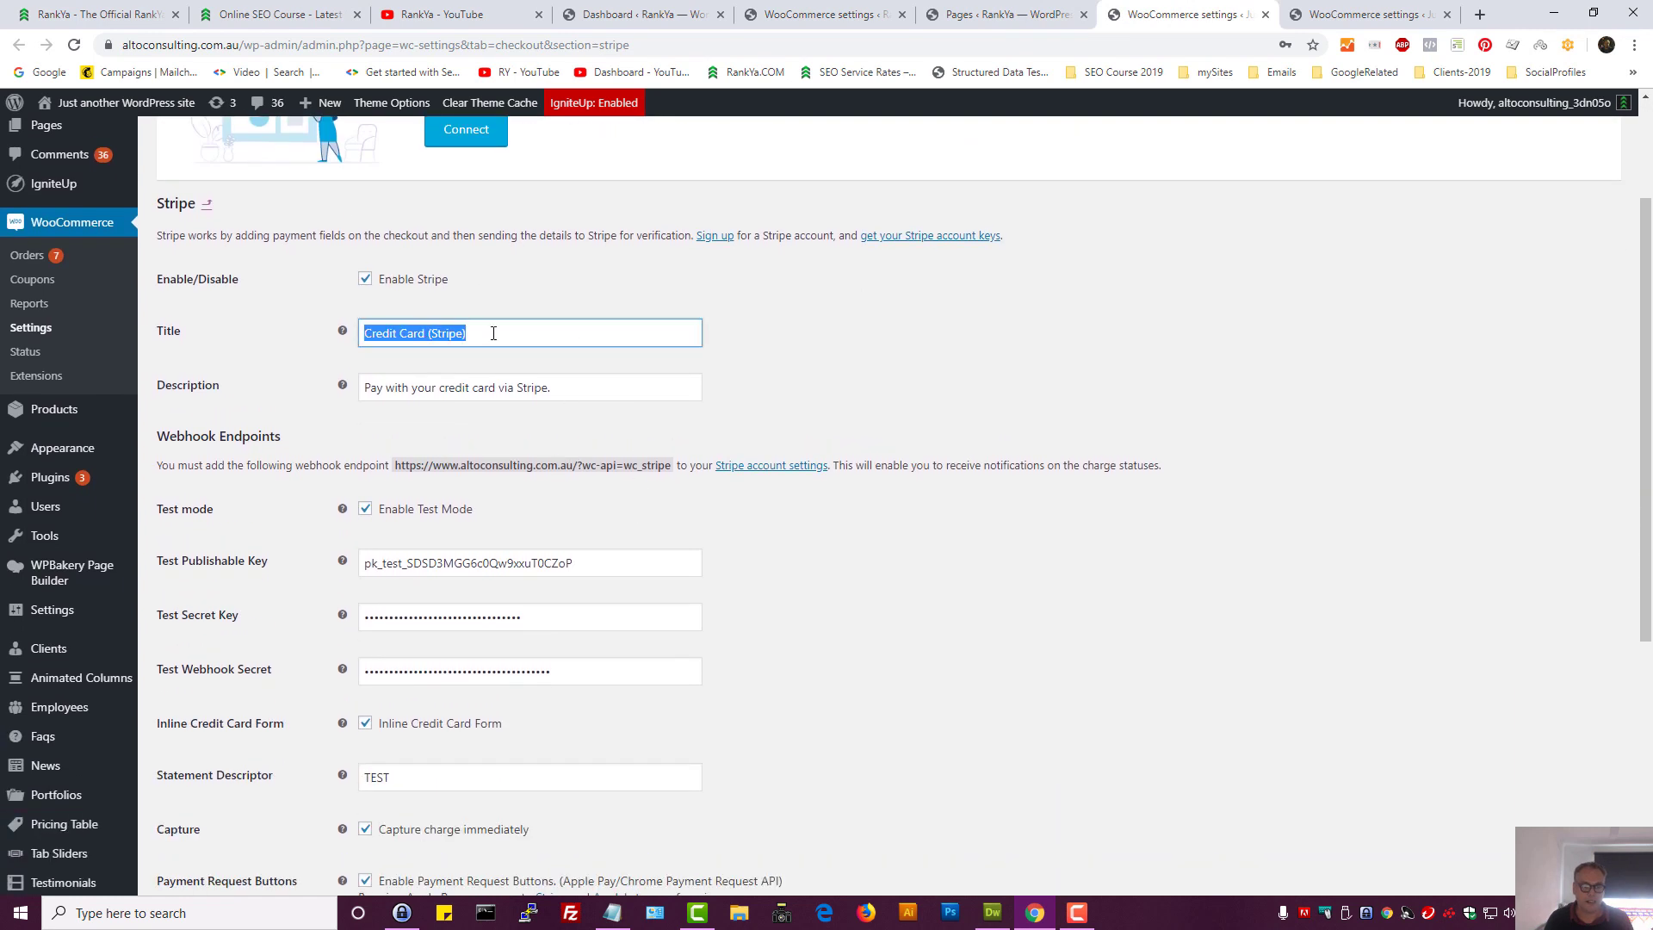
pyautogui.tripleClick(423, 388)
pyautogui.click(823, 411)
pyautogui.scroll(-2, 821, 558)
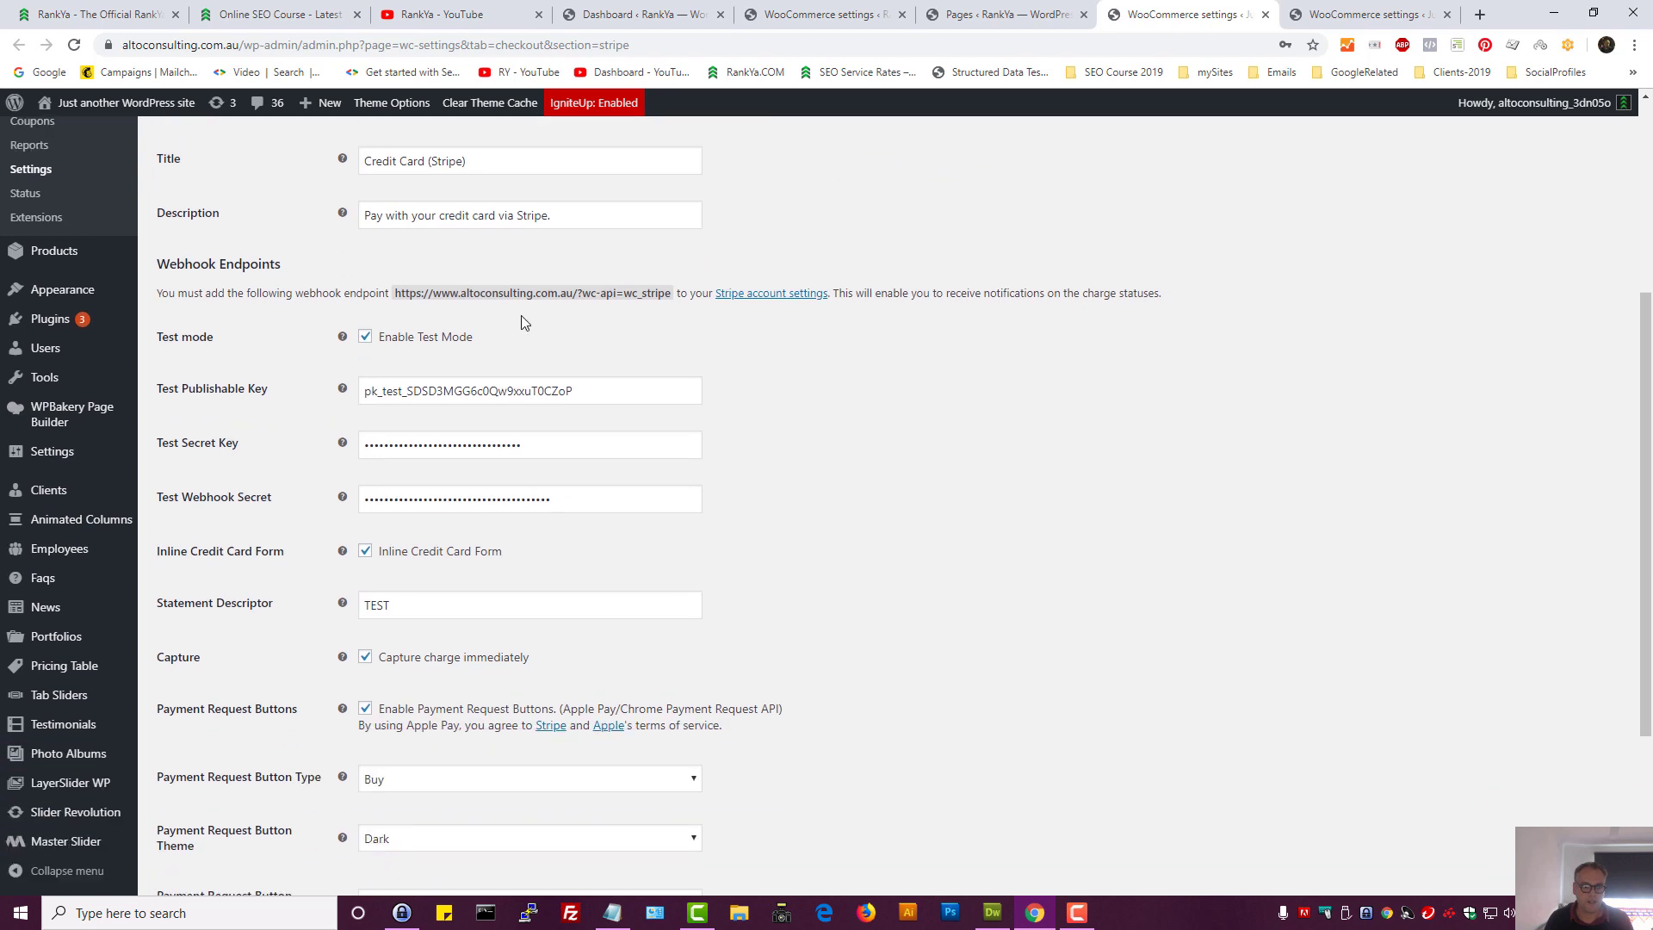
# Examine the domain and query parts of the Stripe webhook endpoint address and copy its "?wc-api=wc_stripe" part
pyautogui.doubleClick(482, 294)
pyautogui.click(576, 304)
pyautogui.moveTo(581, 295); pyautogui.dragTo(675, 294)
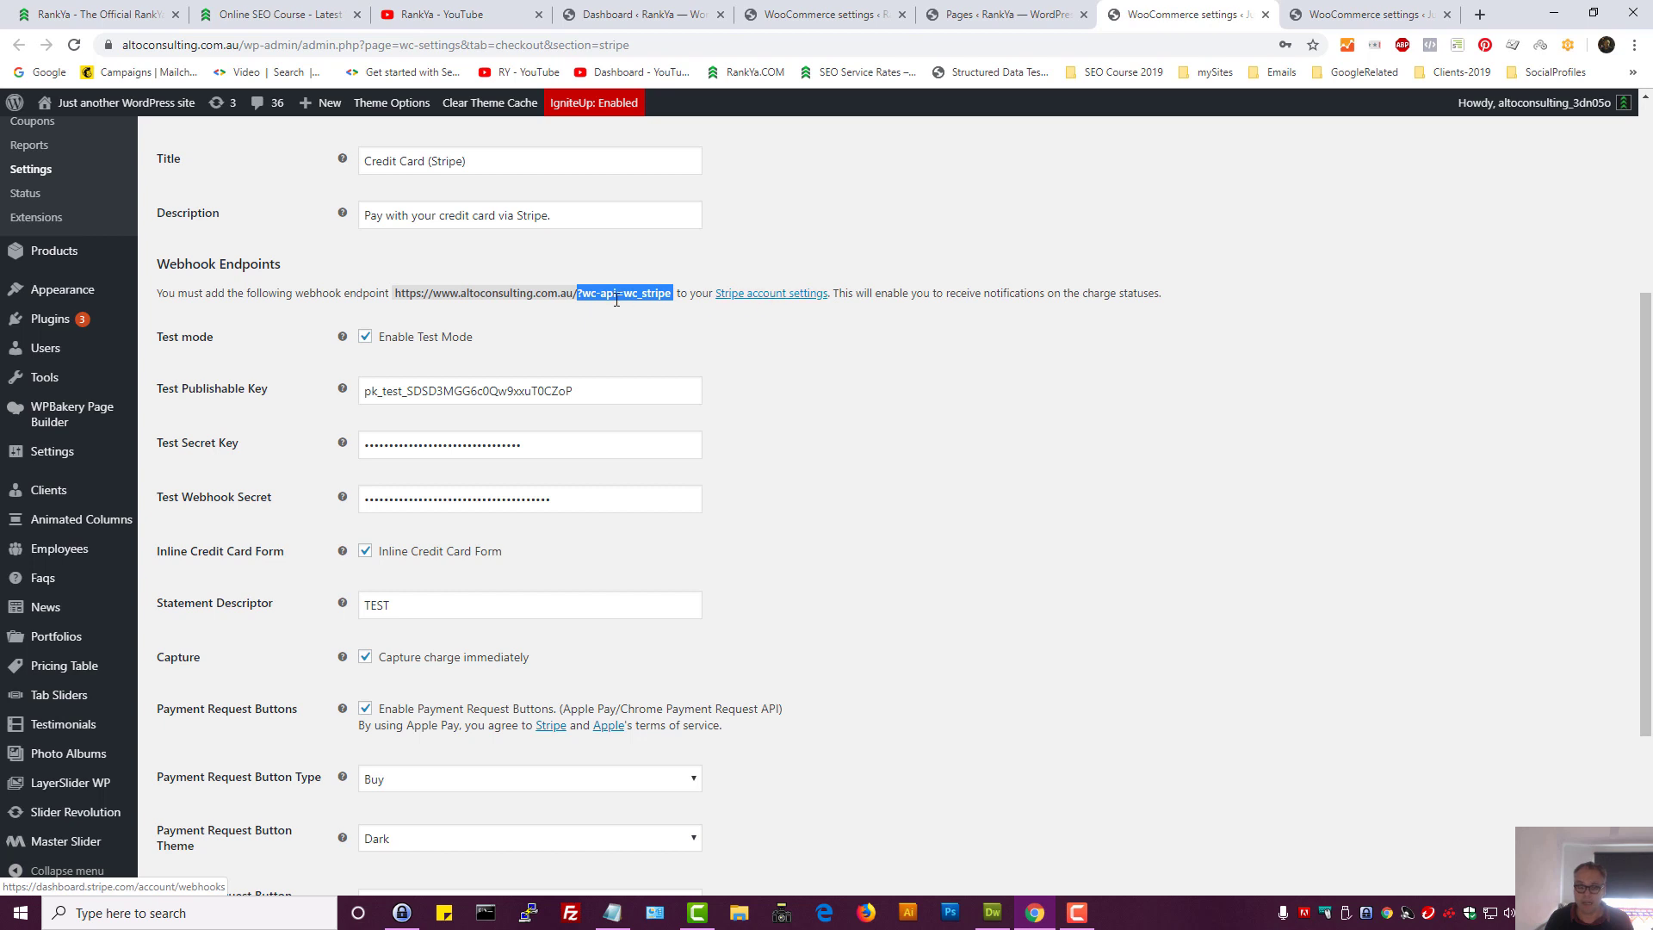
pyautogui.click(587, 299)
pyautogui.moveTo(579, 298); pyautogui.dragTo(405, 294)
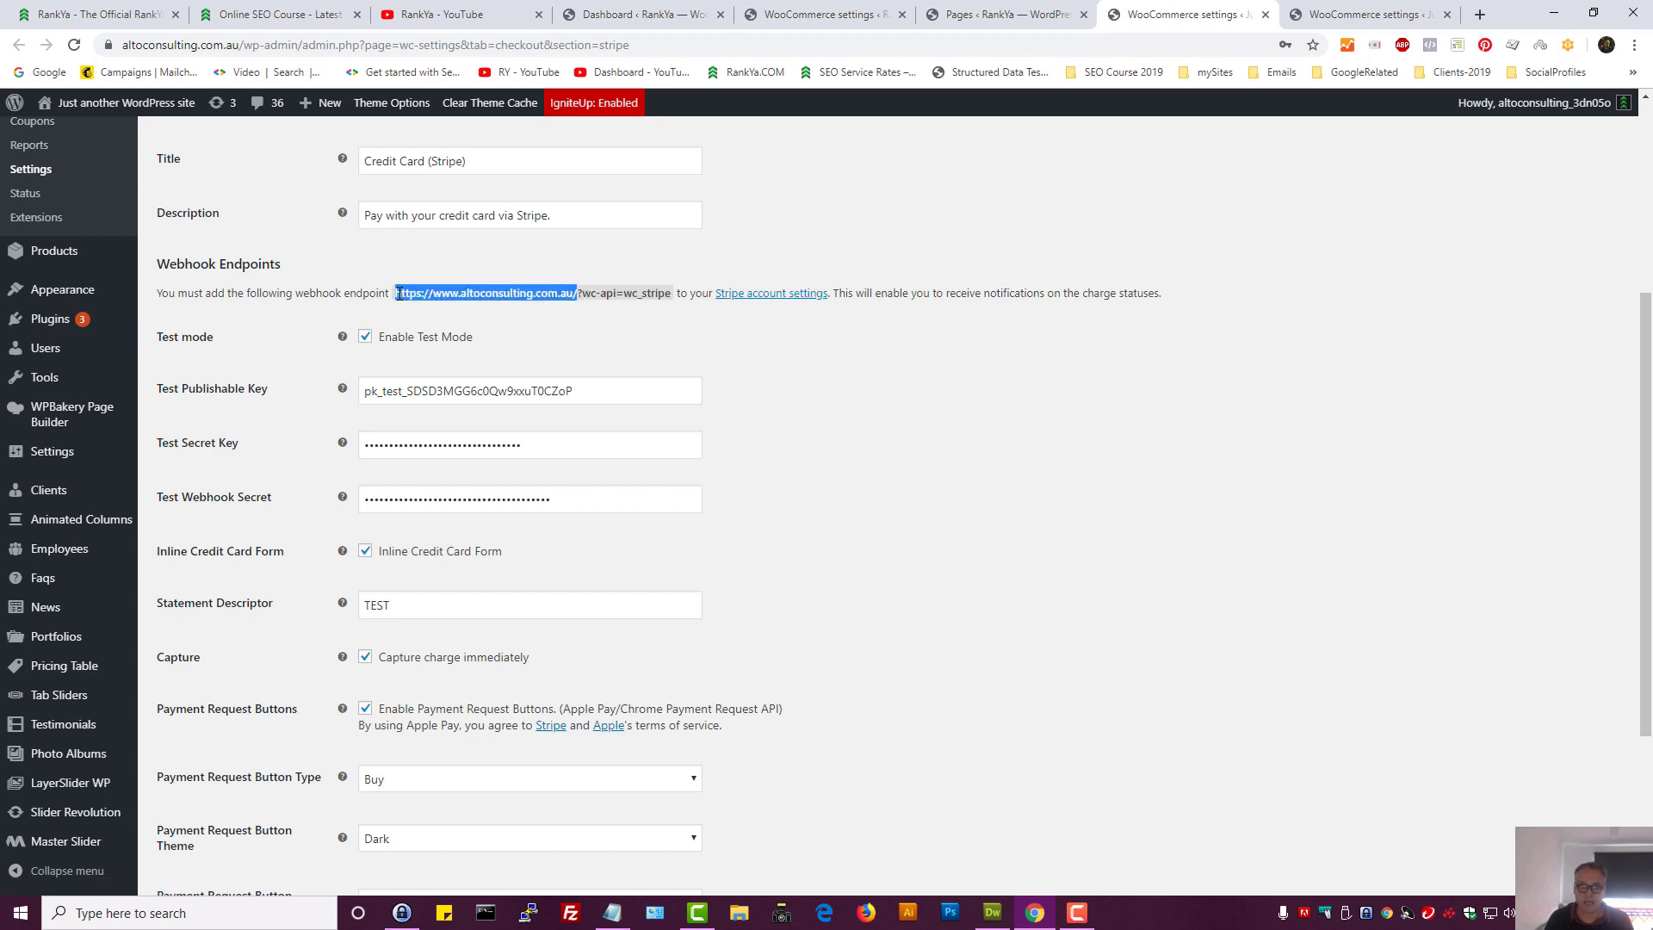
pyautogui.moveTo(673, 295); pyautogui.dragTo(578, 297)
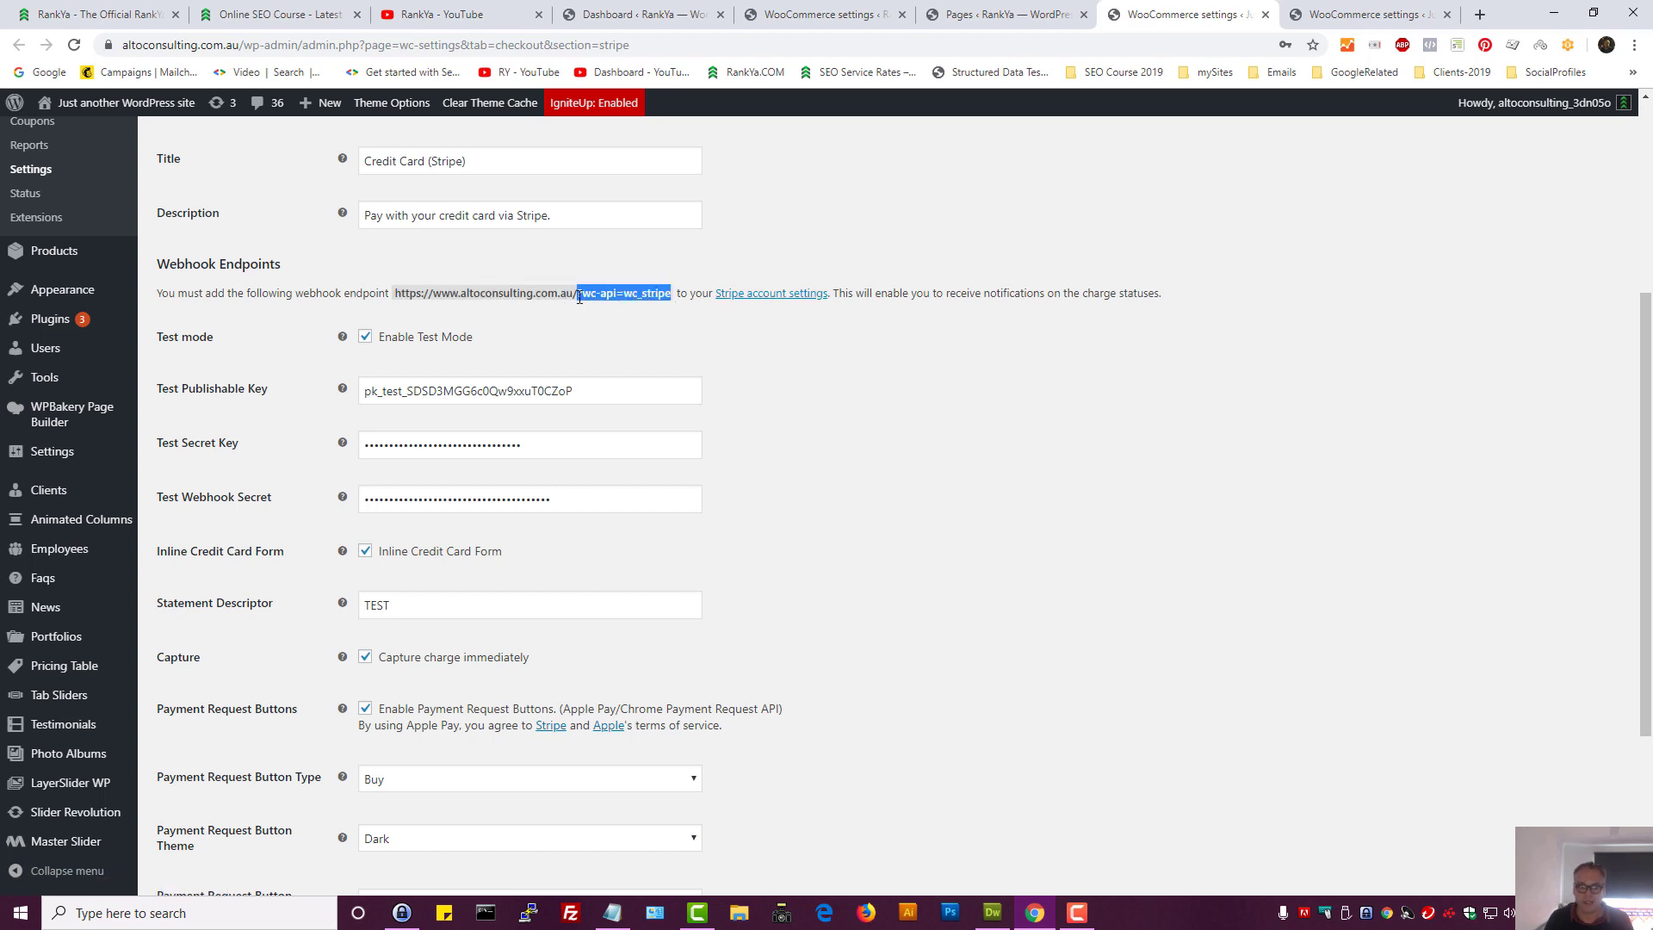
pyautogui.rightClick(606, 294)
pyautogui.click(627, 307)
pyautogui.click(885, 422)
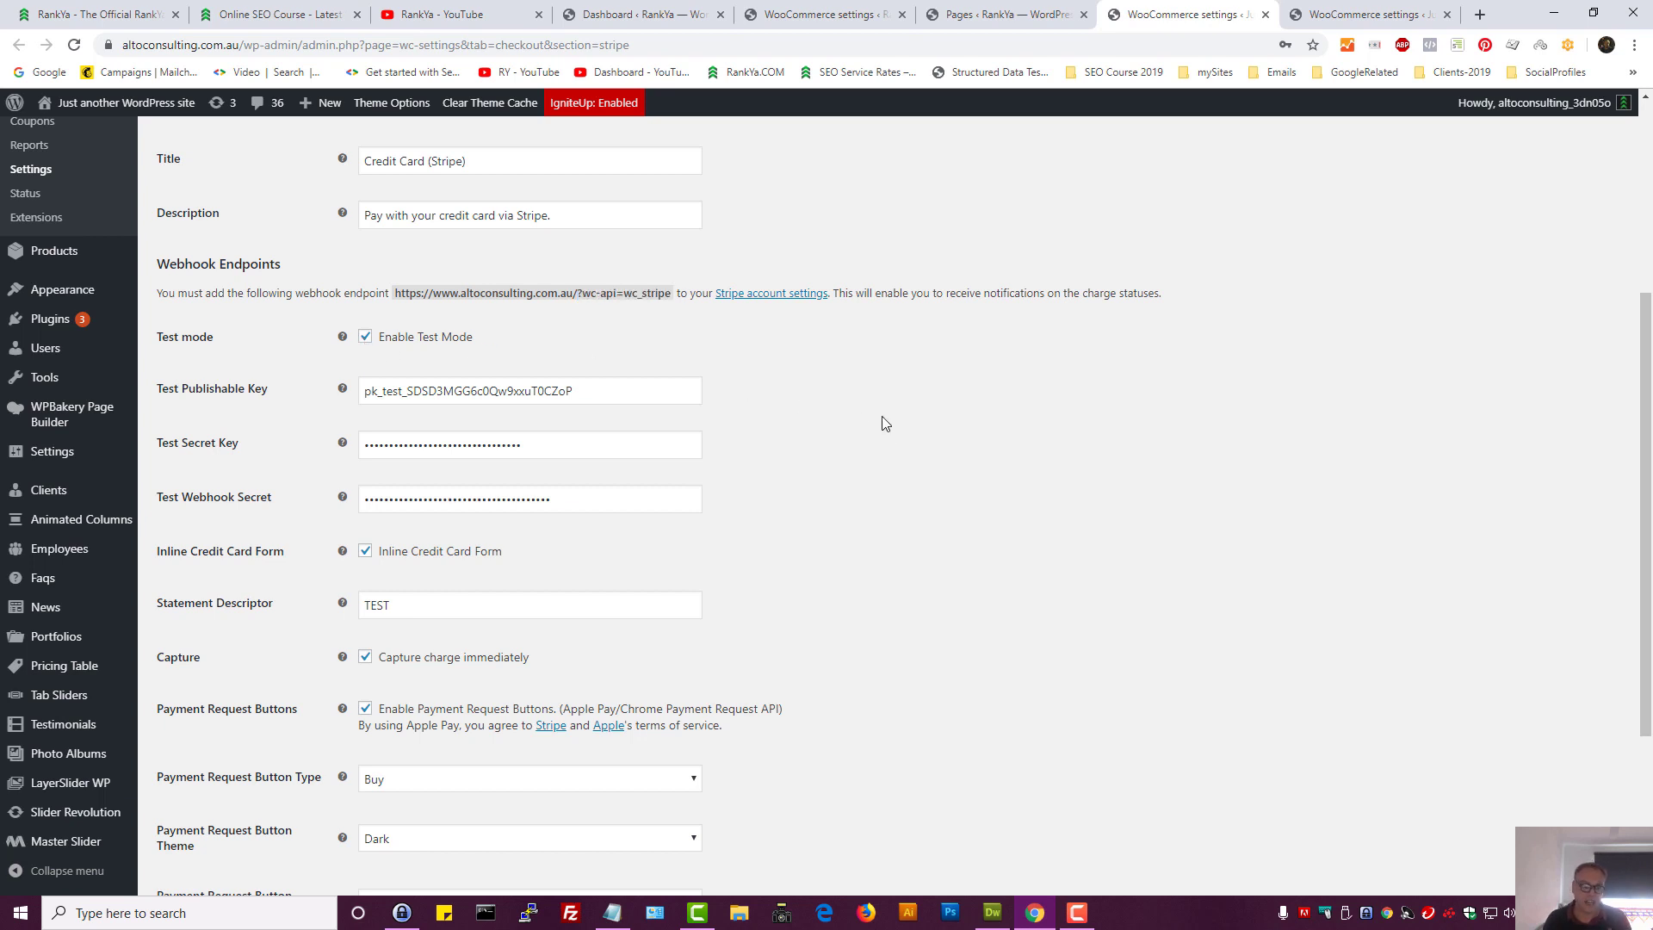
# Look through the remaining Stripe settings and open the same site's PayPal Checkout settings
pyautogui.scroll(-3, 885, 422)
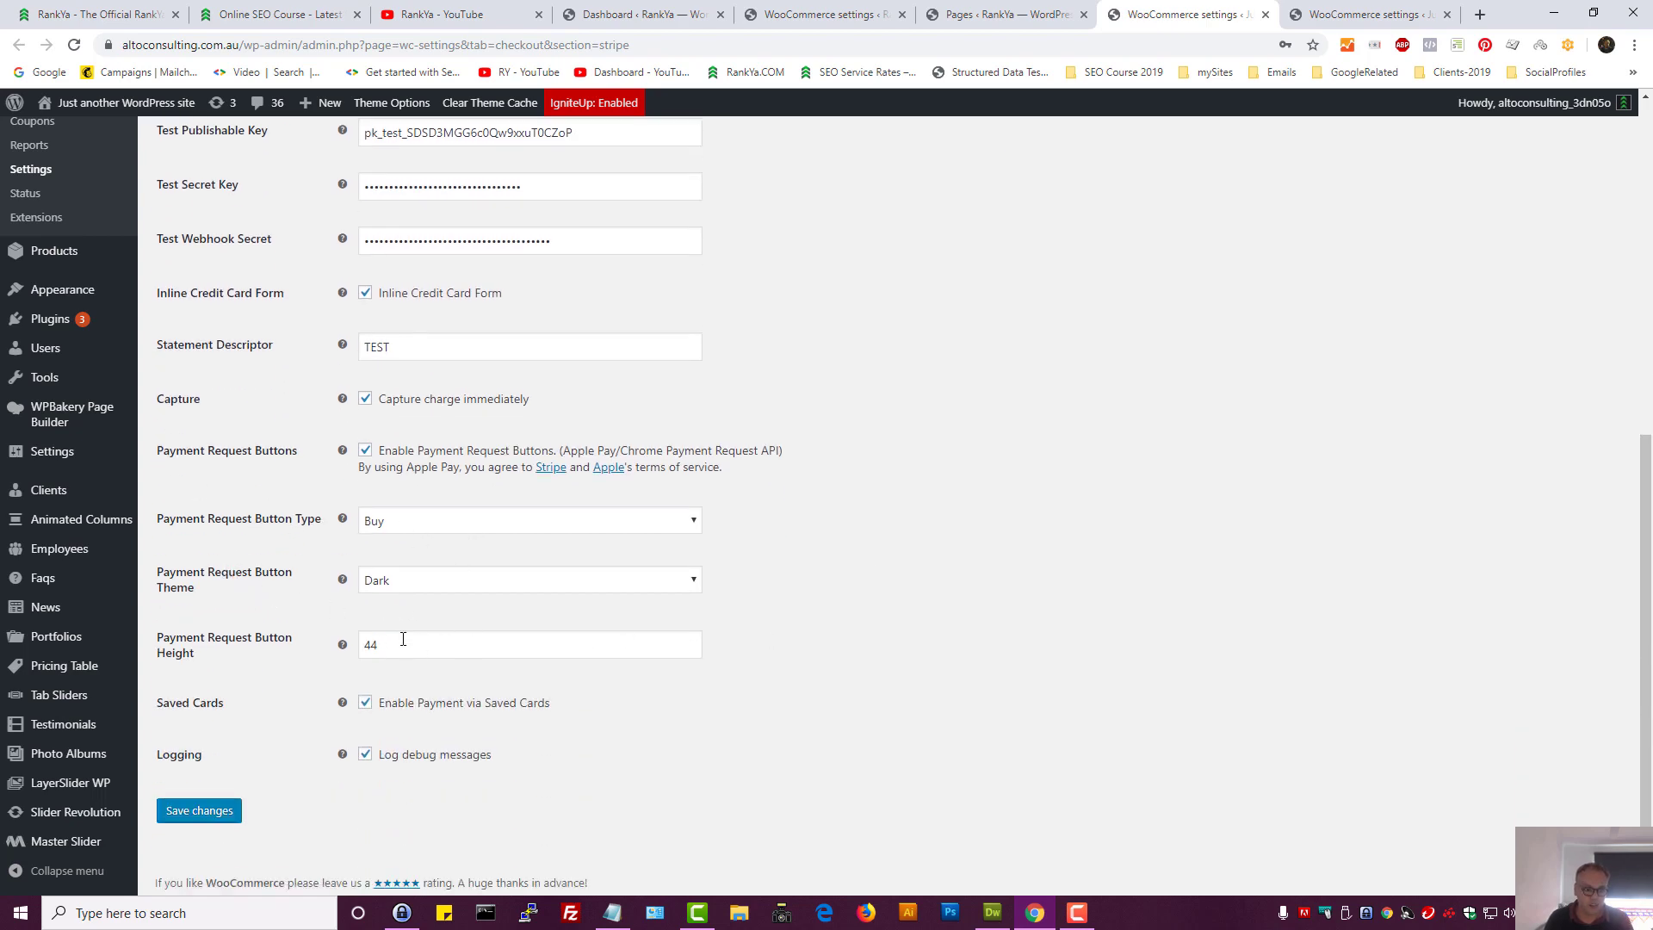
pyautogui.scroll(6, 896, 634)
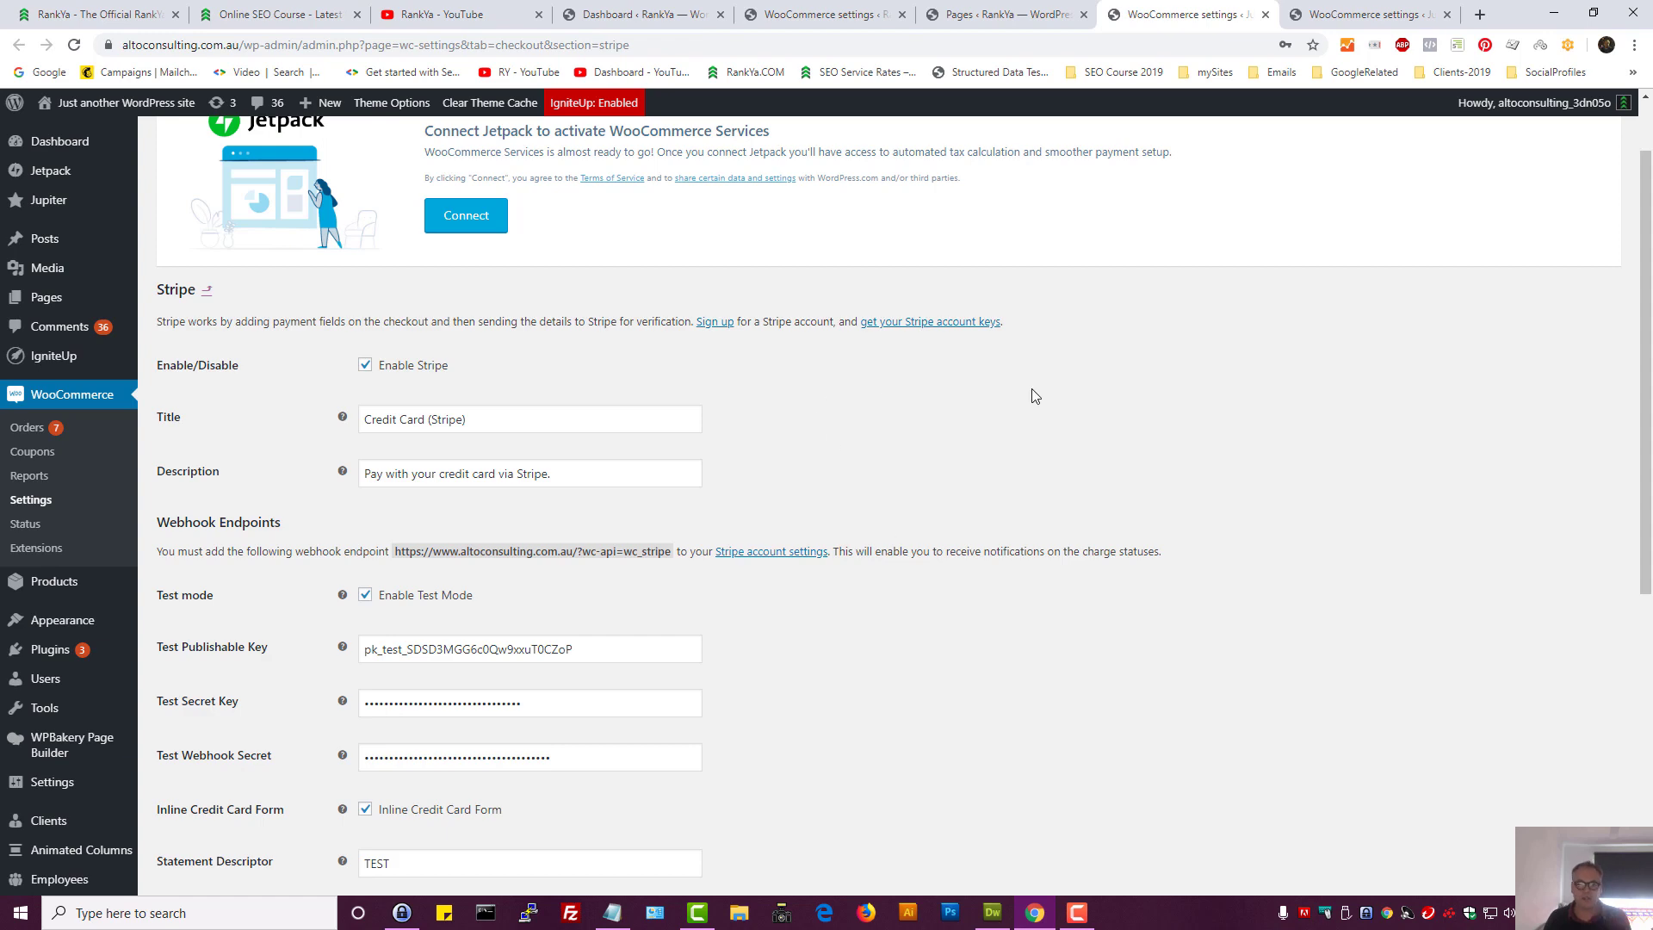
pyautogui.click(1362, 10)
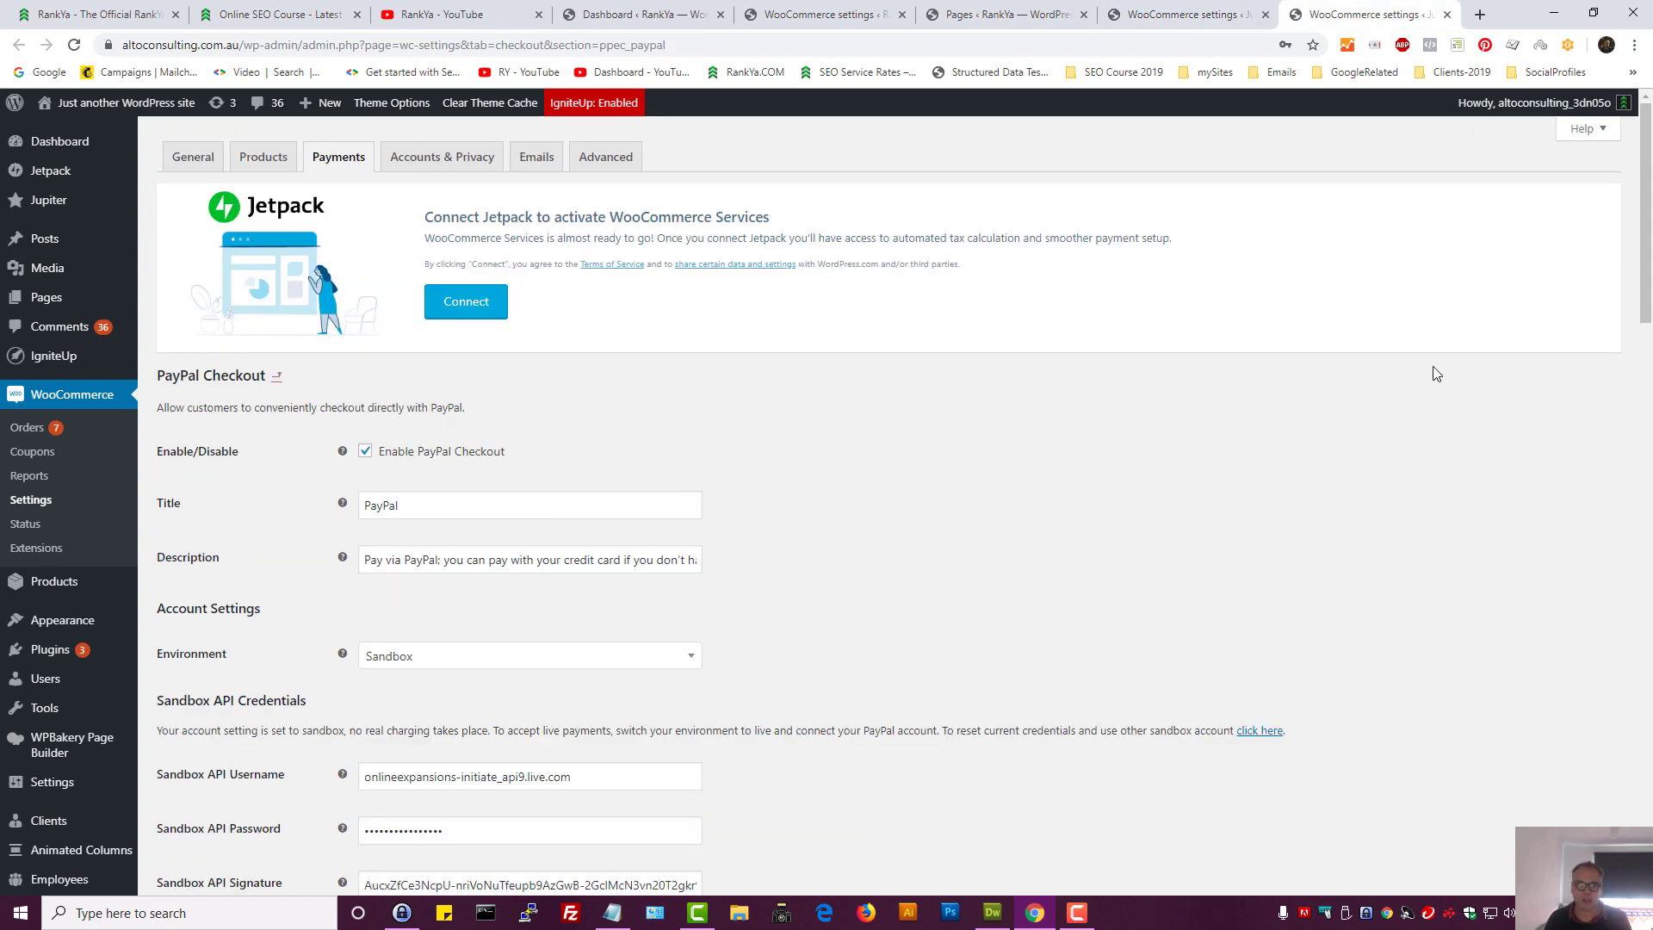
pyautogui.scroll(-2, 997, 475)
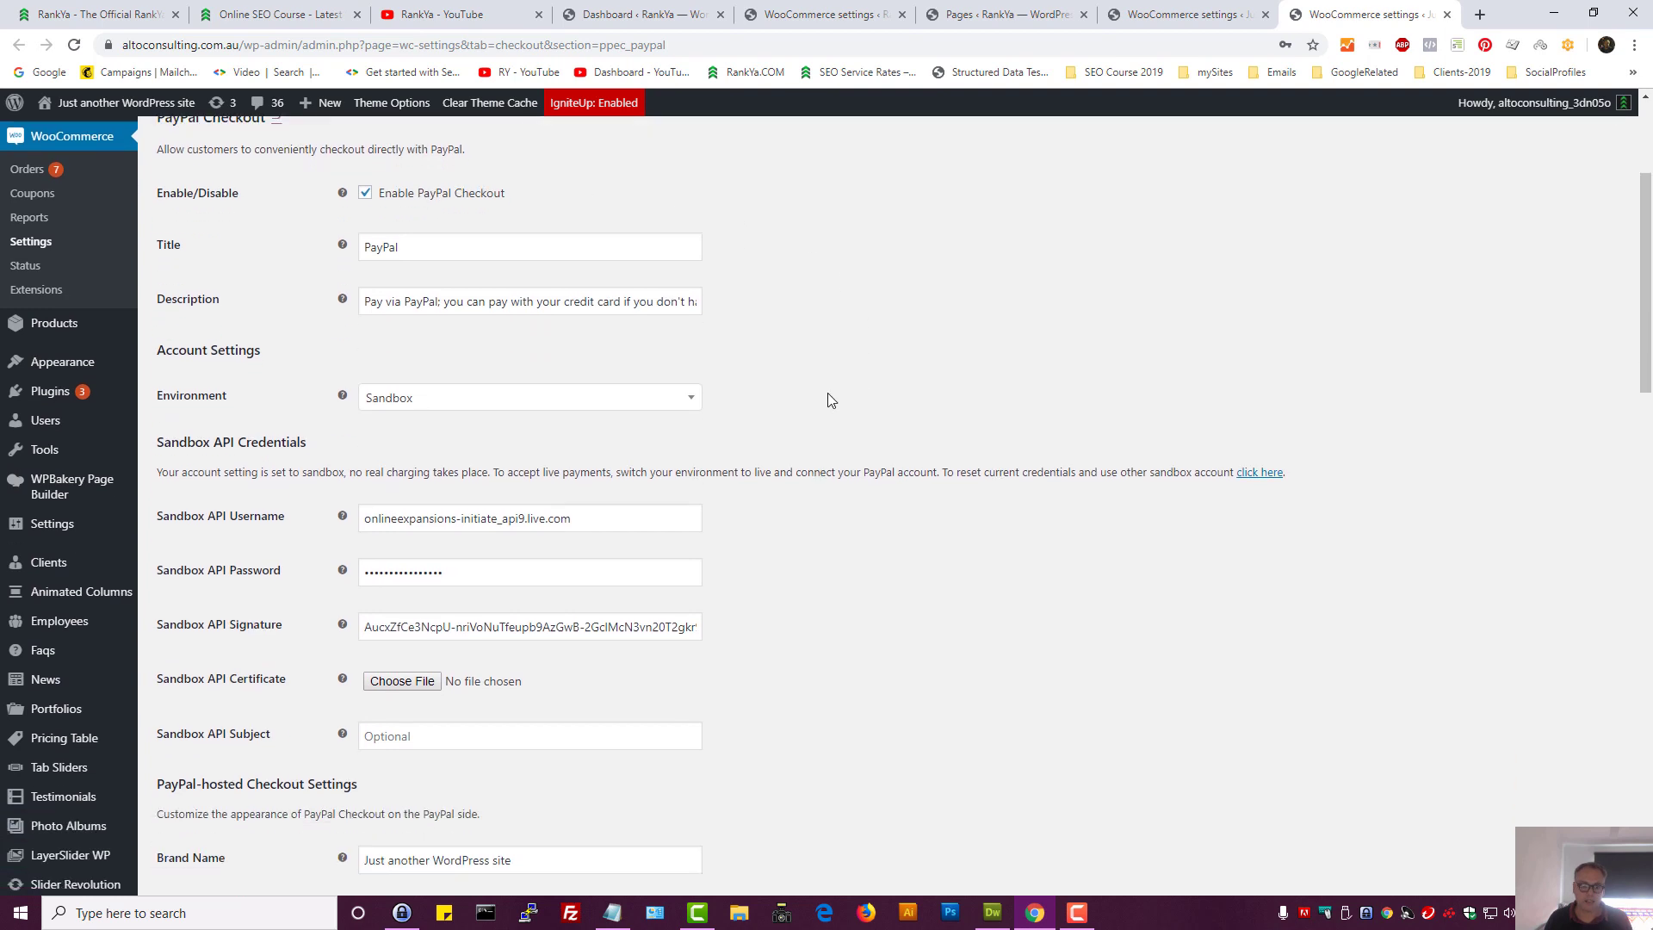
# Examine the Live and Sandbox environment choices and the sandbox API credential fields for PayPal Checkout
pyautogui.click(484, 399)
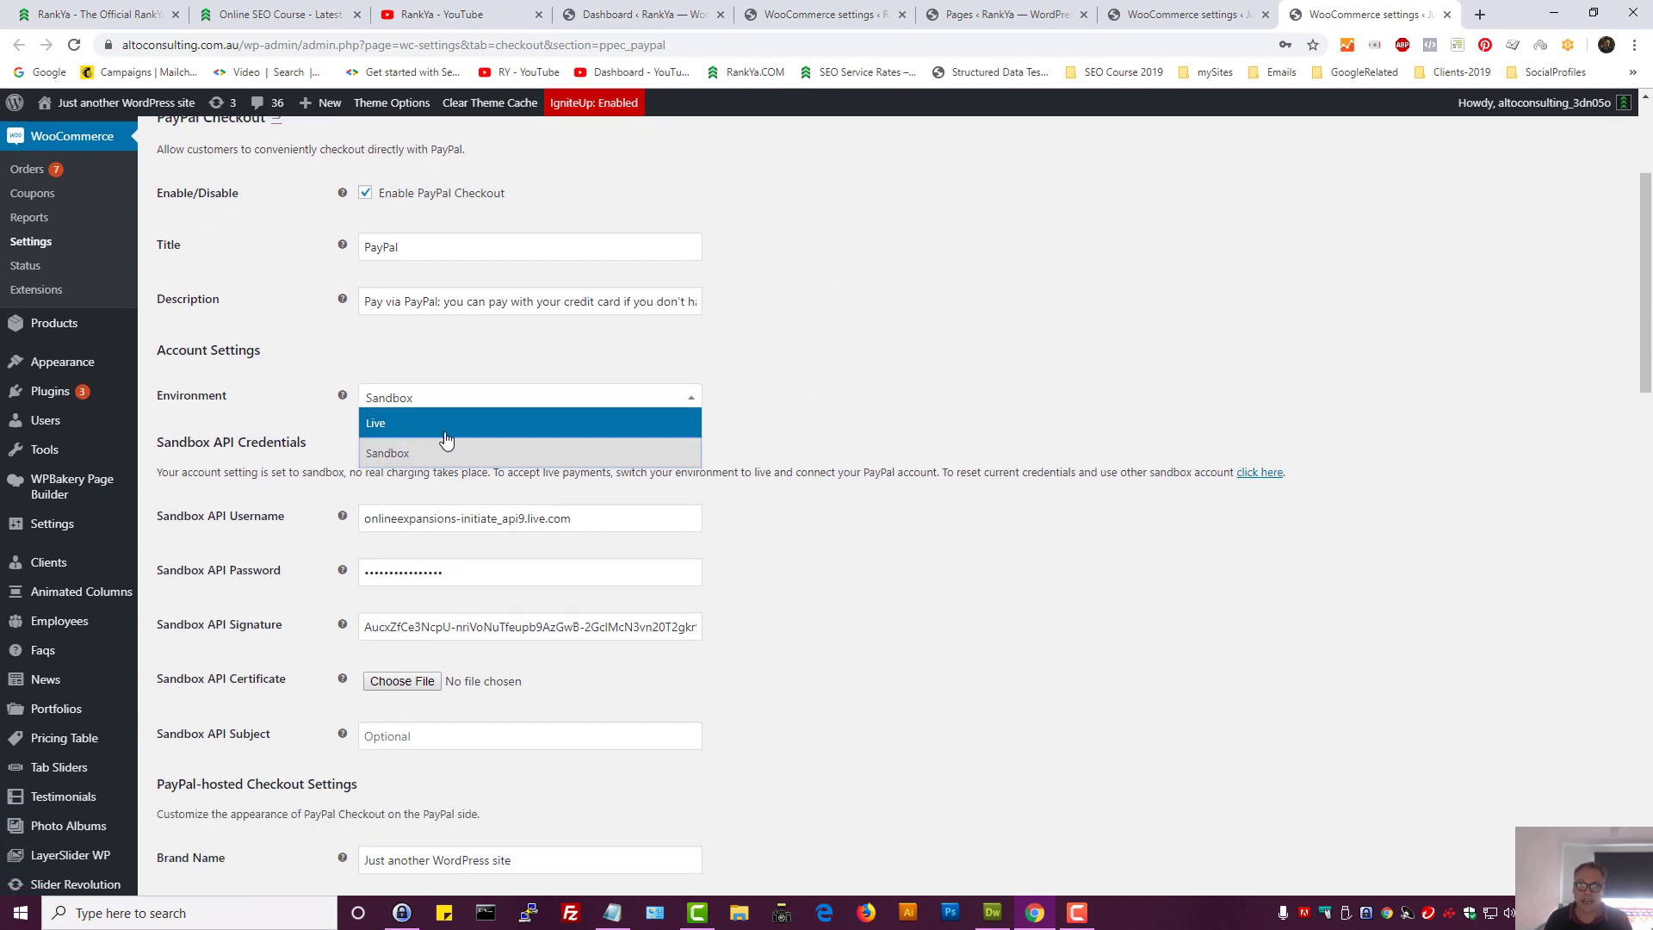
pyautogui.click(917, 421)
pyautogui.click(416, 402)
pyautogui.click(883, 410)
pyautogui.scroll(-1, 916, 472)
pyautogui.scroll(-2, 916, 471)
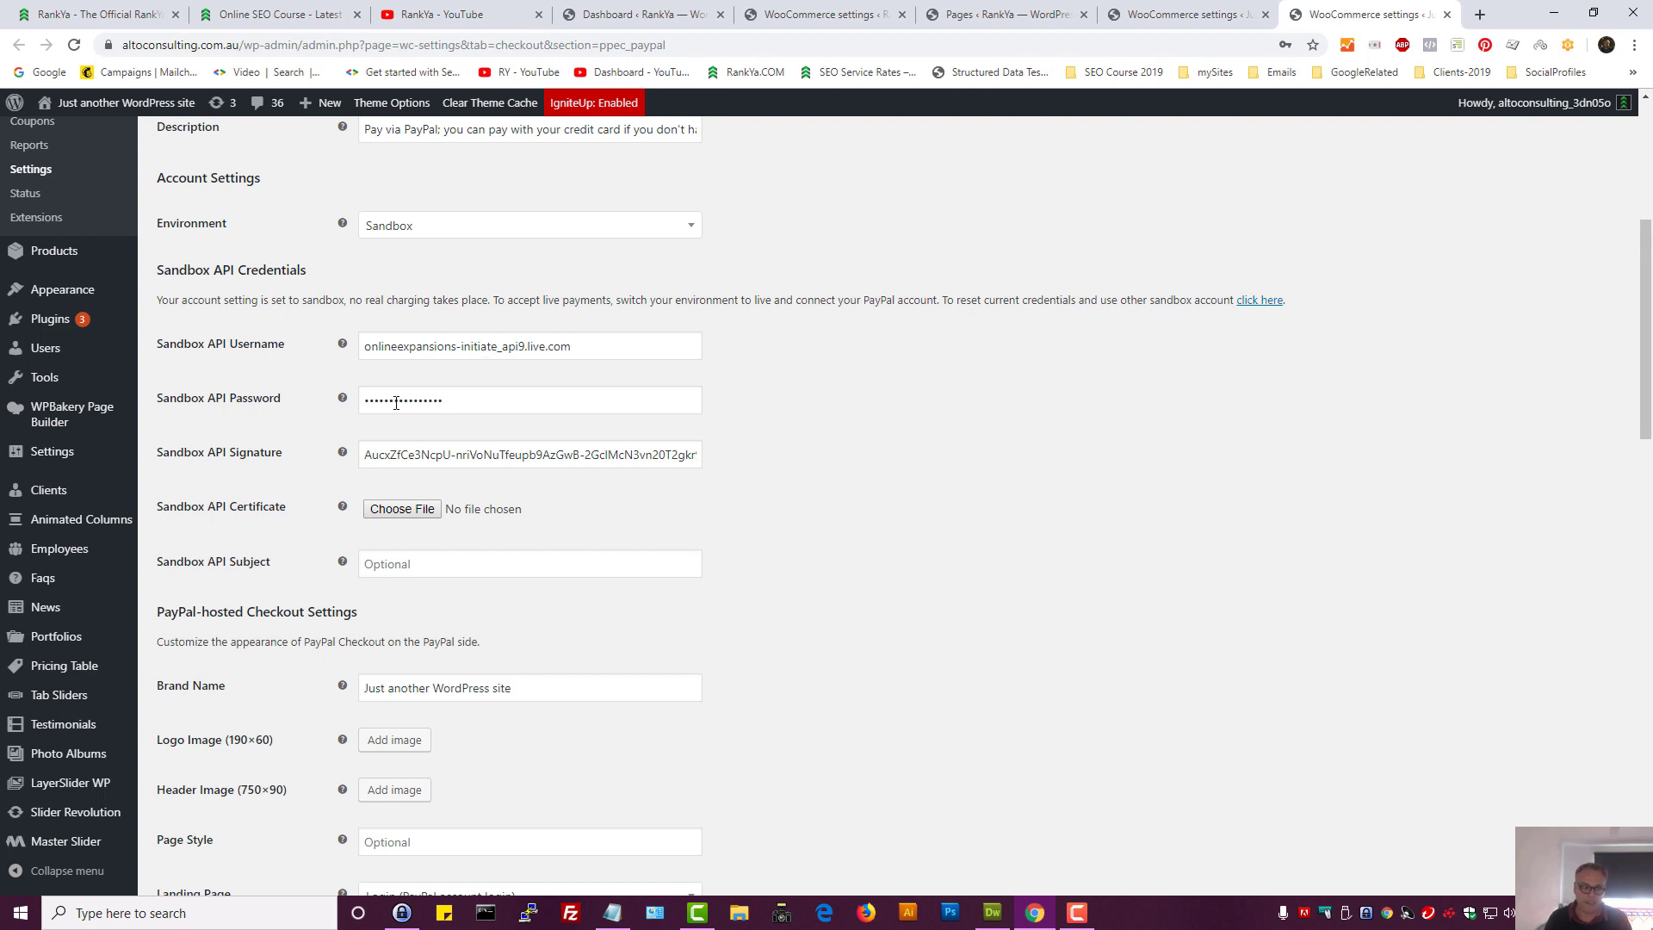
# Examine the PayPal-hosted checkout settings, particularly the brand name shown on the PayPal side
pyautogui.scroll(-3, 852, 528)
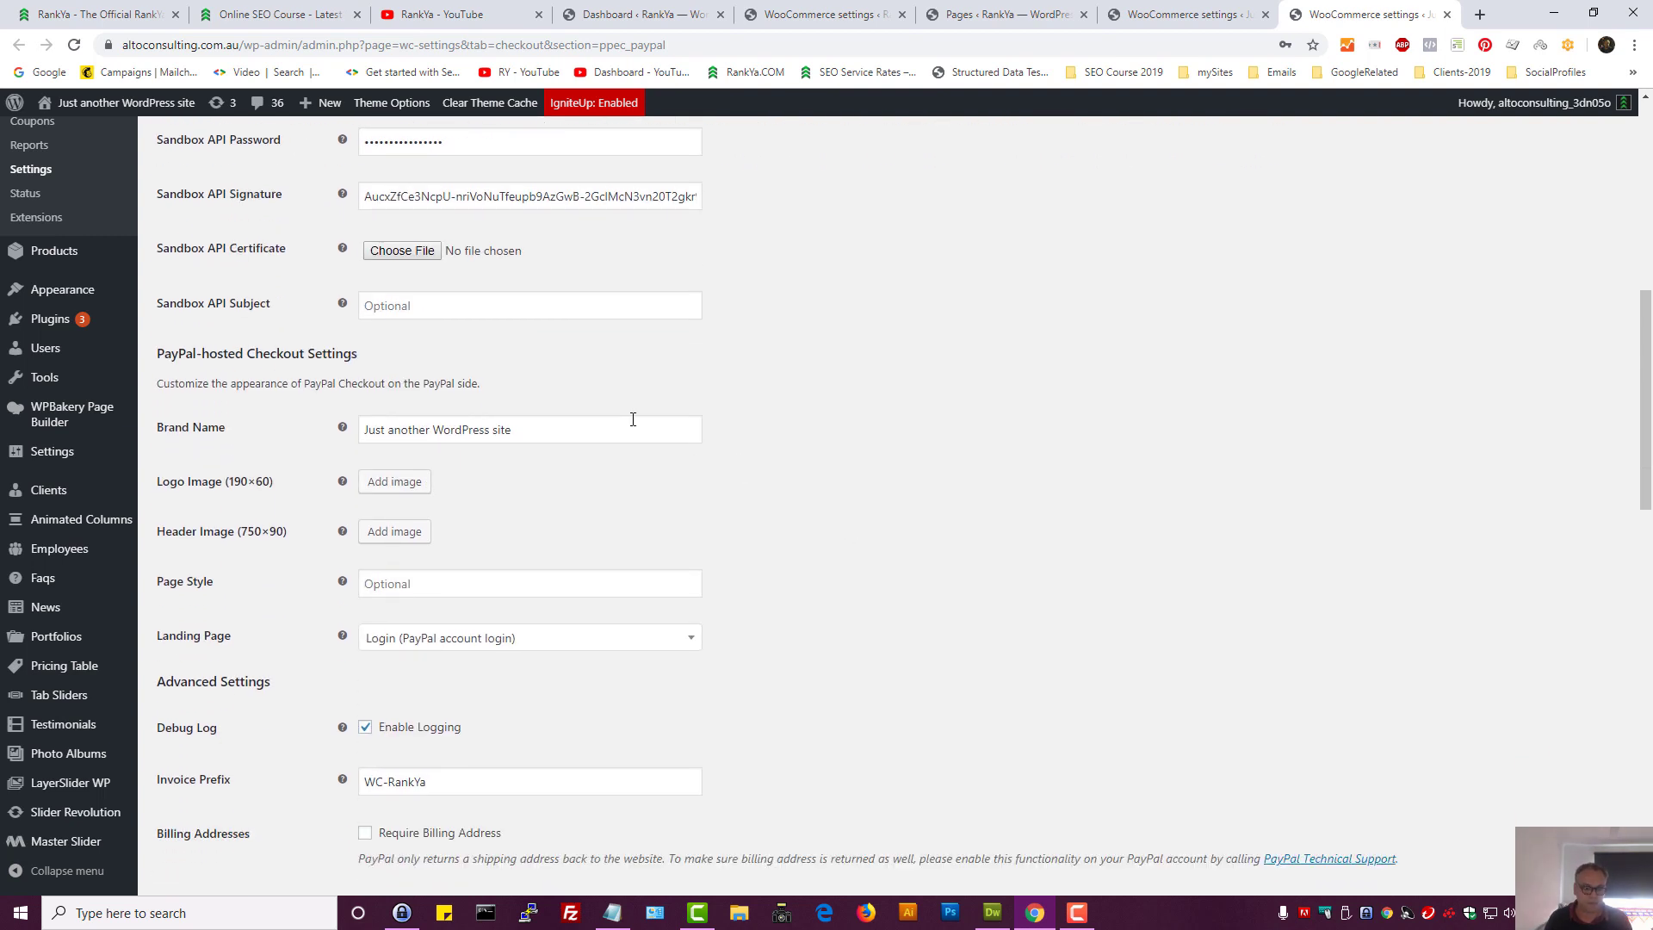
pyautogui.tripleClick(411, 431)
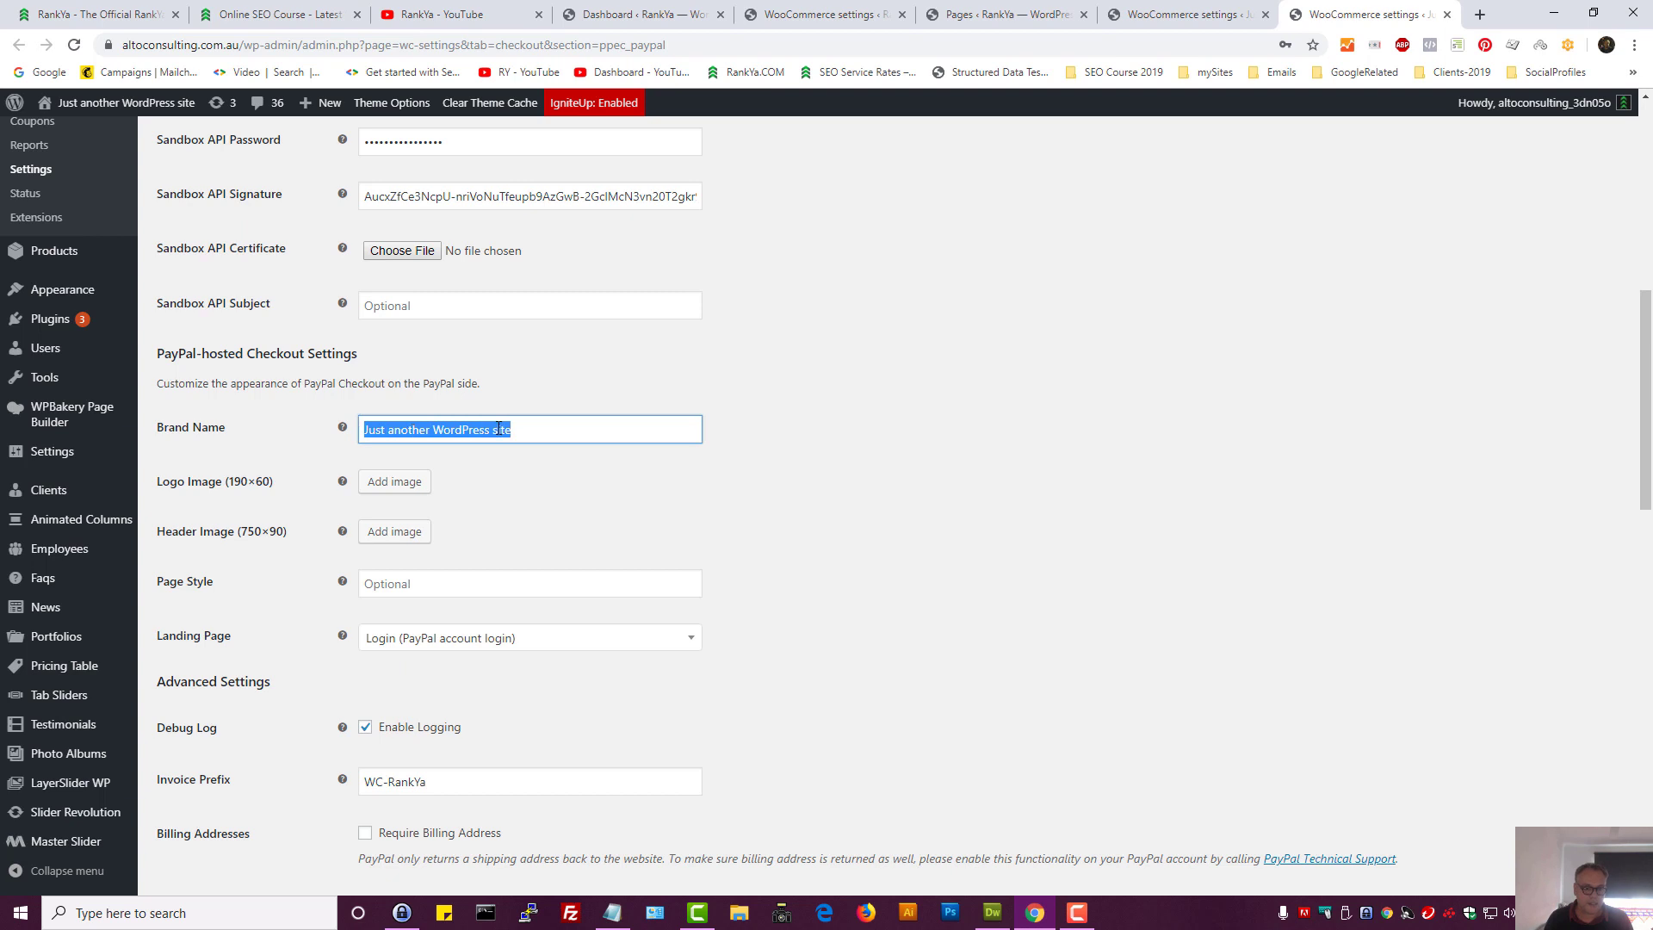
pyautogui.moveTo(514, 430); pyautogui.dragTo(367, 432)
pyautogui.scroll(-2, 745, 545)
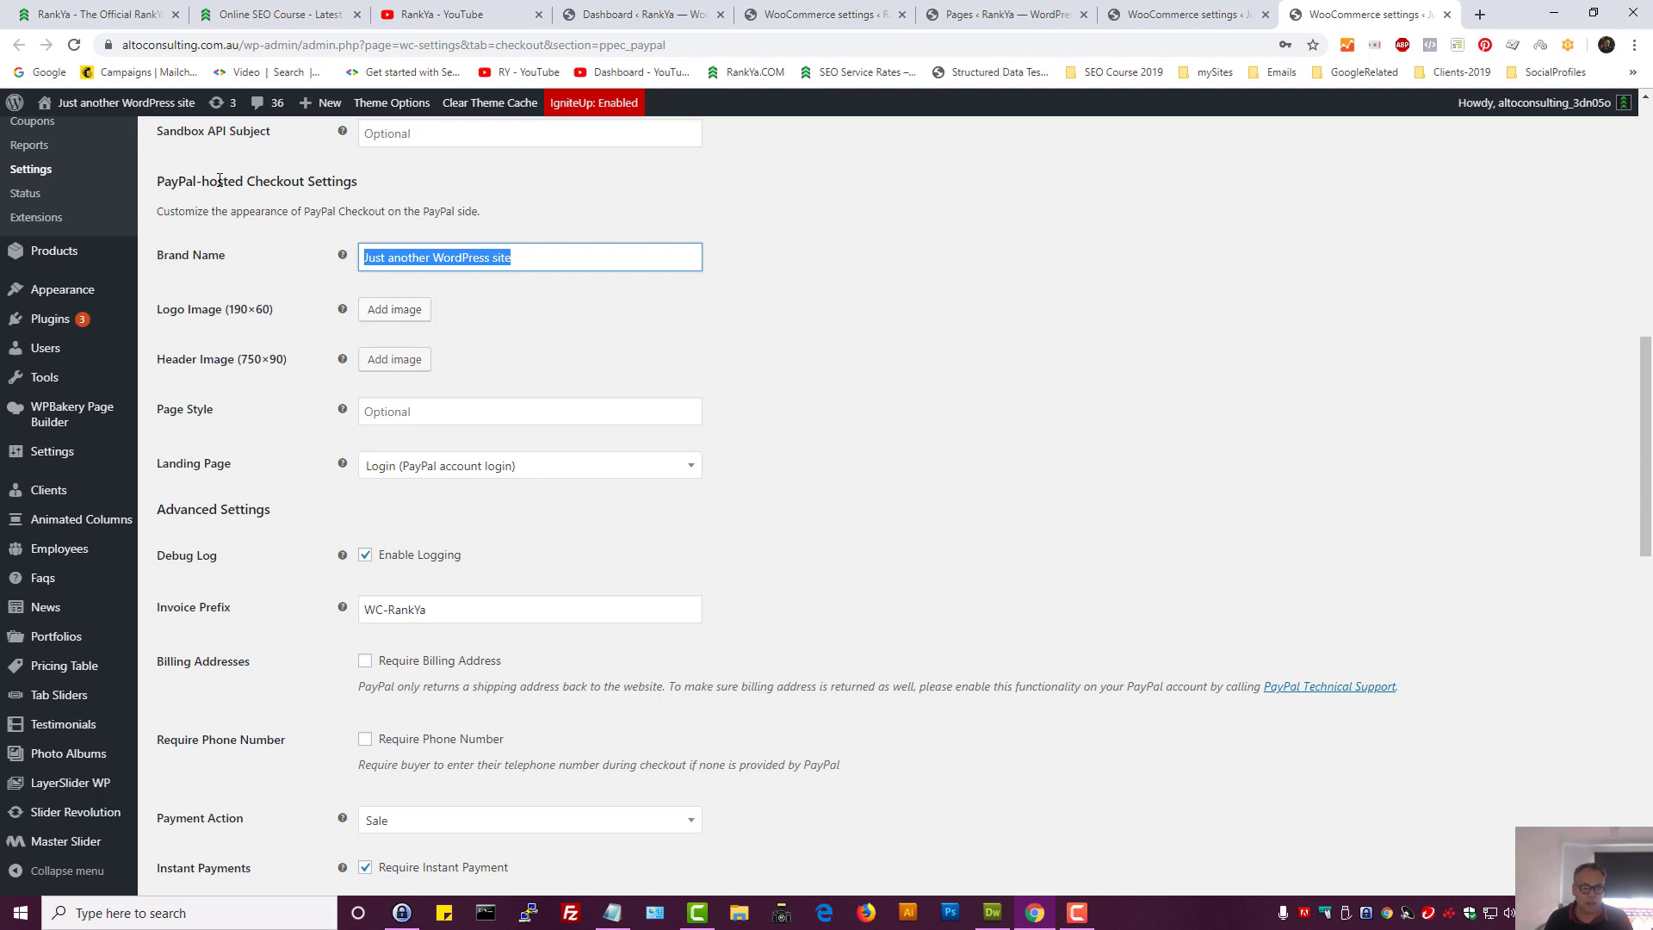
pyautogui.tripleClick(219, 181)
pyautogui.click(605, 353)
pyautogui.scroll(-2, 665, 564)
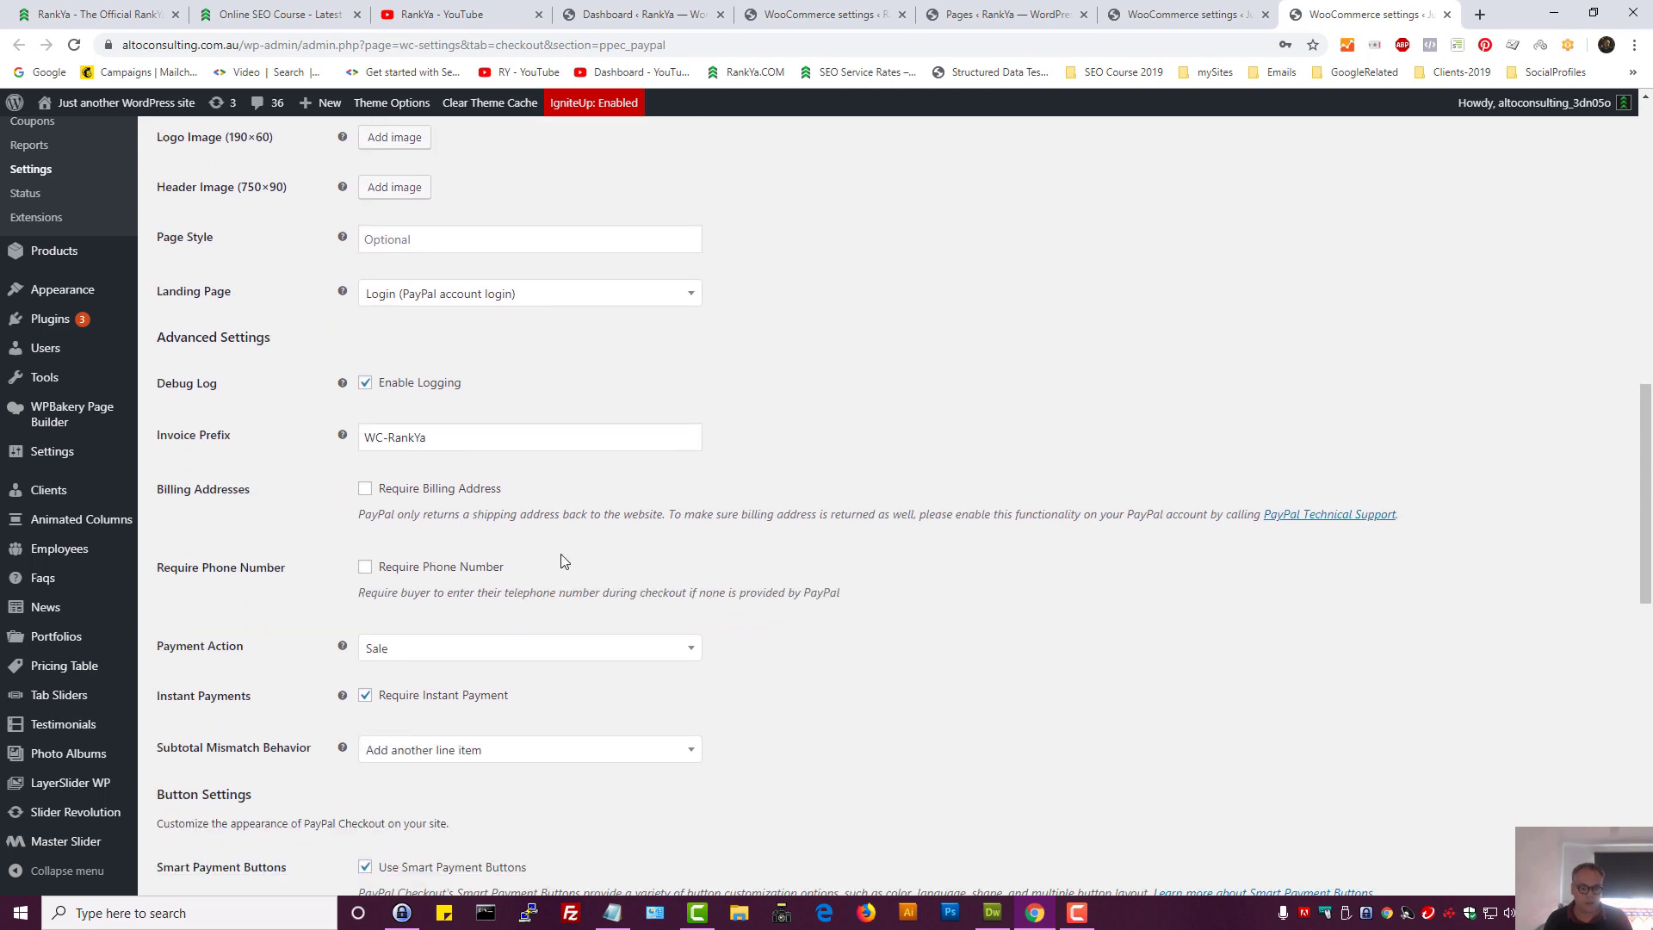
# Try Authorize as the PayPal payment action and restore Sale
pyautogui.scroll(-2, 667, 555)
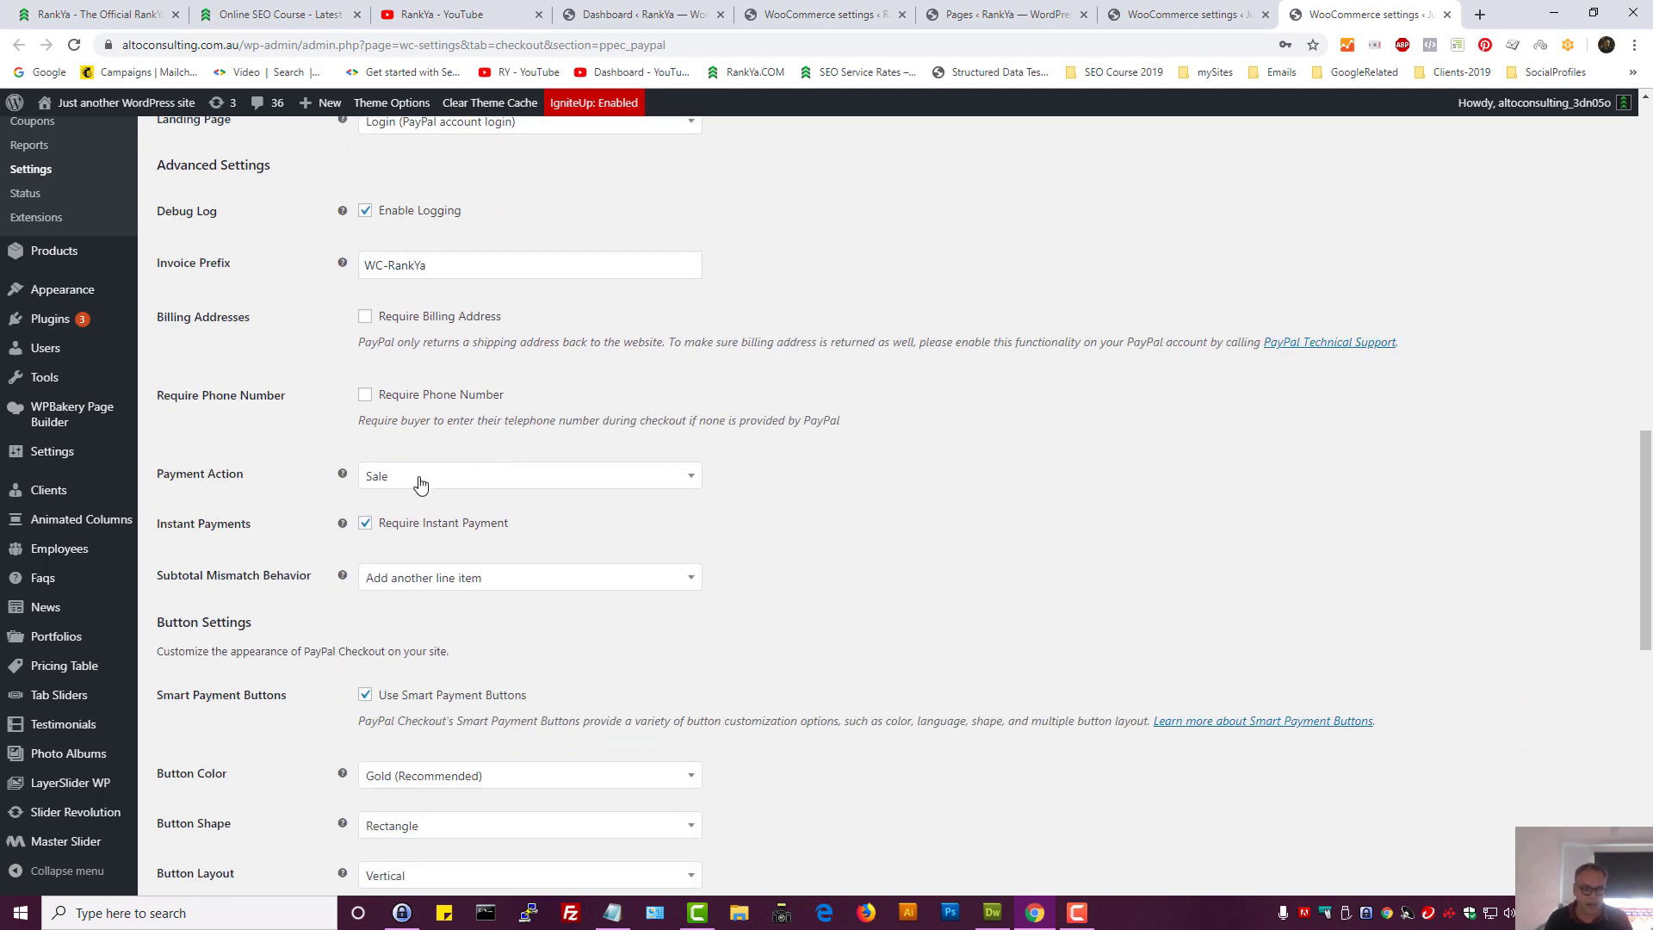
pyautogui.click(459, 480)
pyautogui.click(430, 505)
pyautogui.click(897, 468)
pyautogui.click(527, 472)
pyautogui.click(445, 532)
pyautogui.click(447, 478)
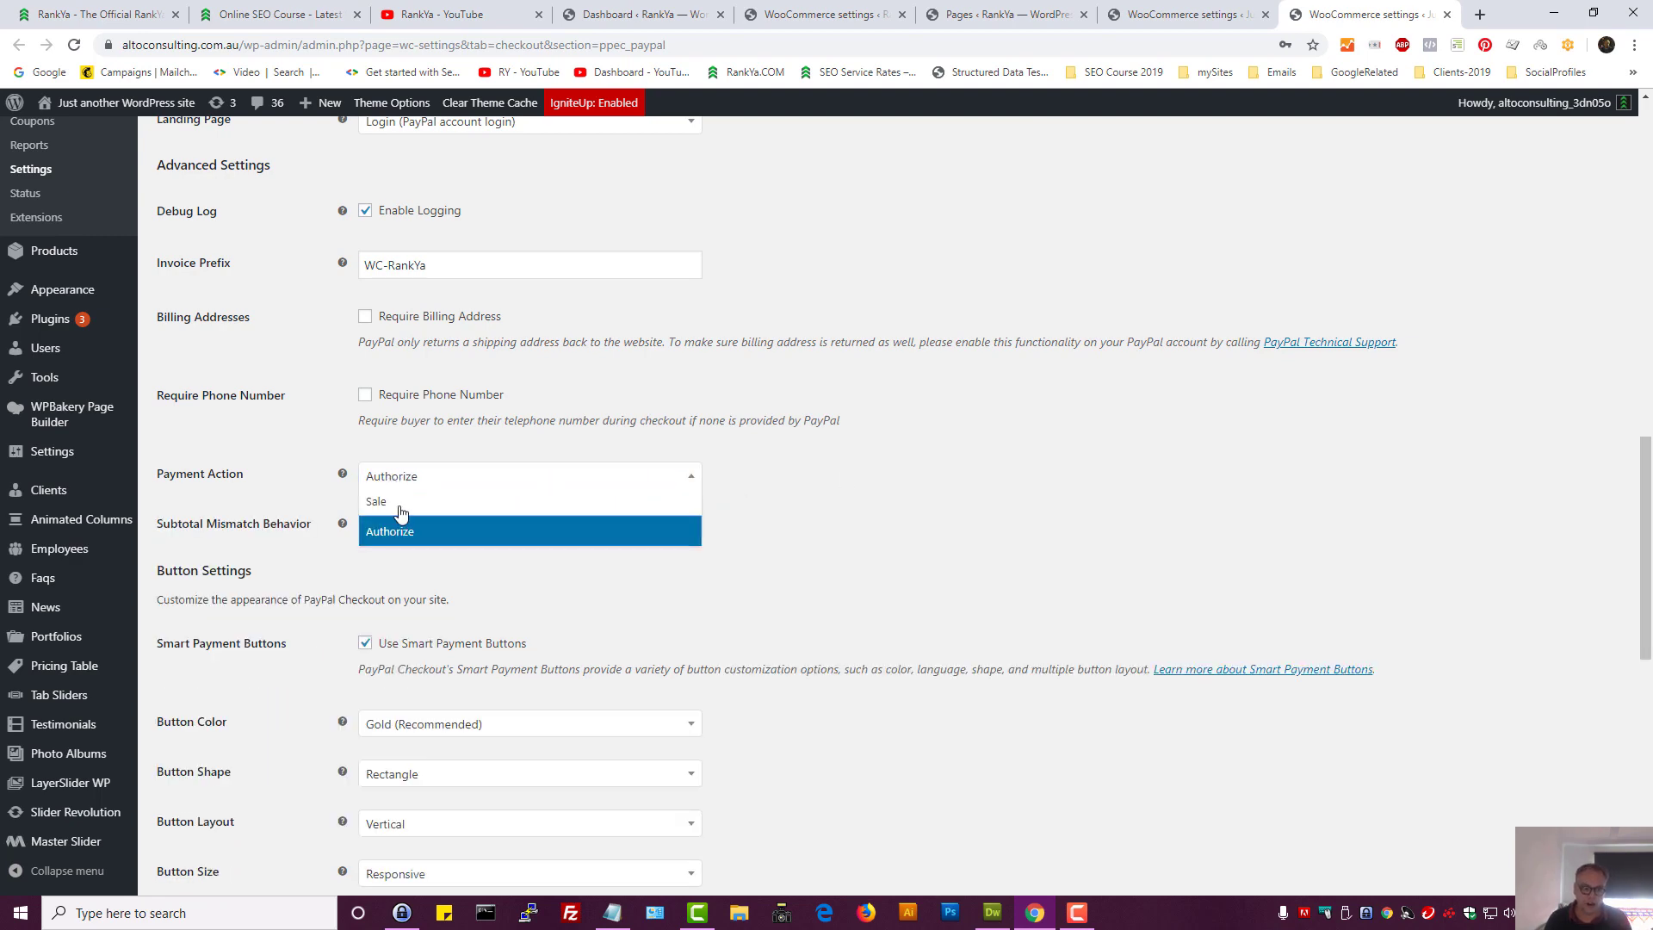
pyautogui.click(447, 504)
# Try "Do not send line items to PayPal" as the subtotal mismatch behavior, restore "Add another line item" and read the option's help
pyautogui.scroll(-3, 884, 566)
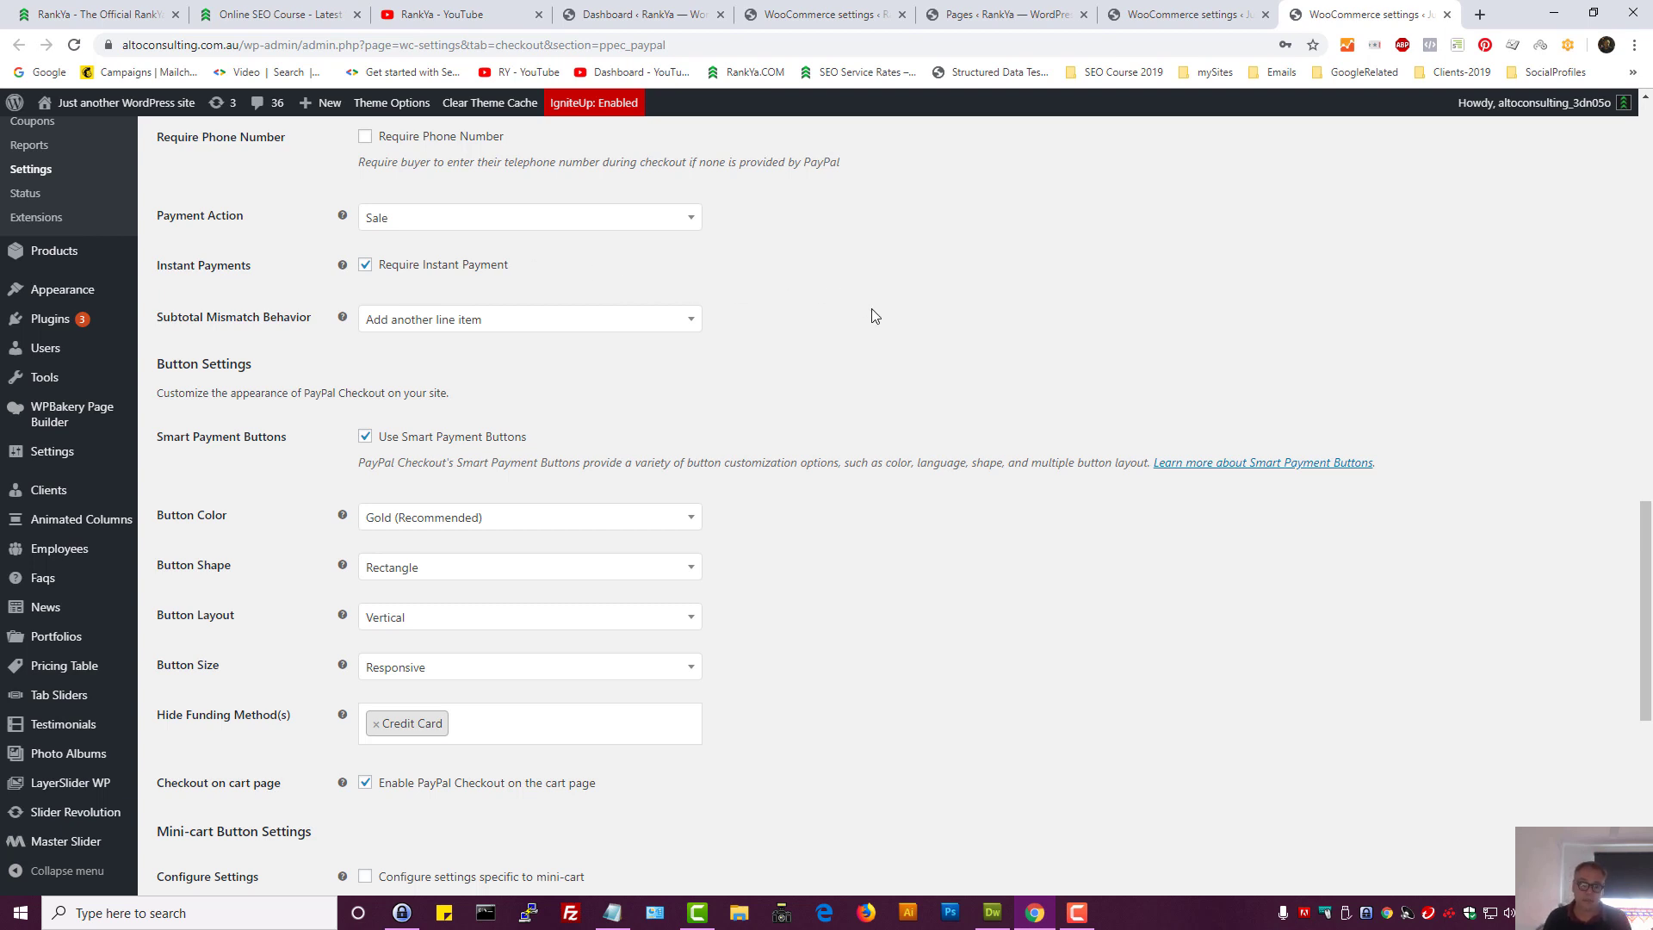
pyautogui.scroll(-1, 867, 406)
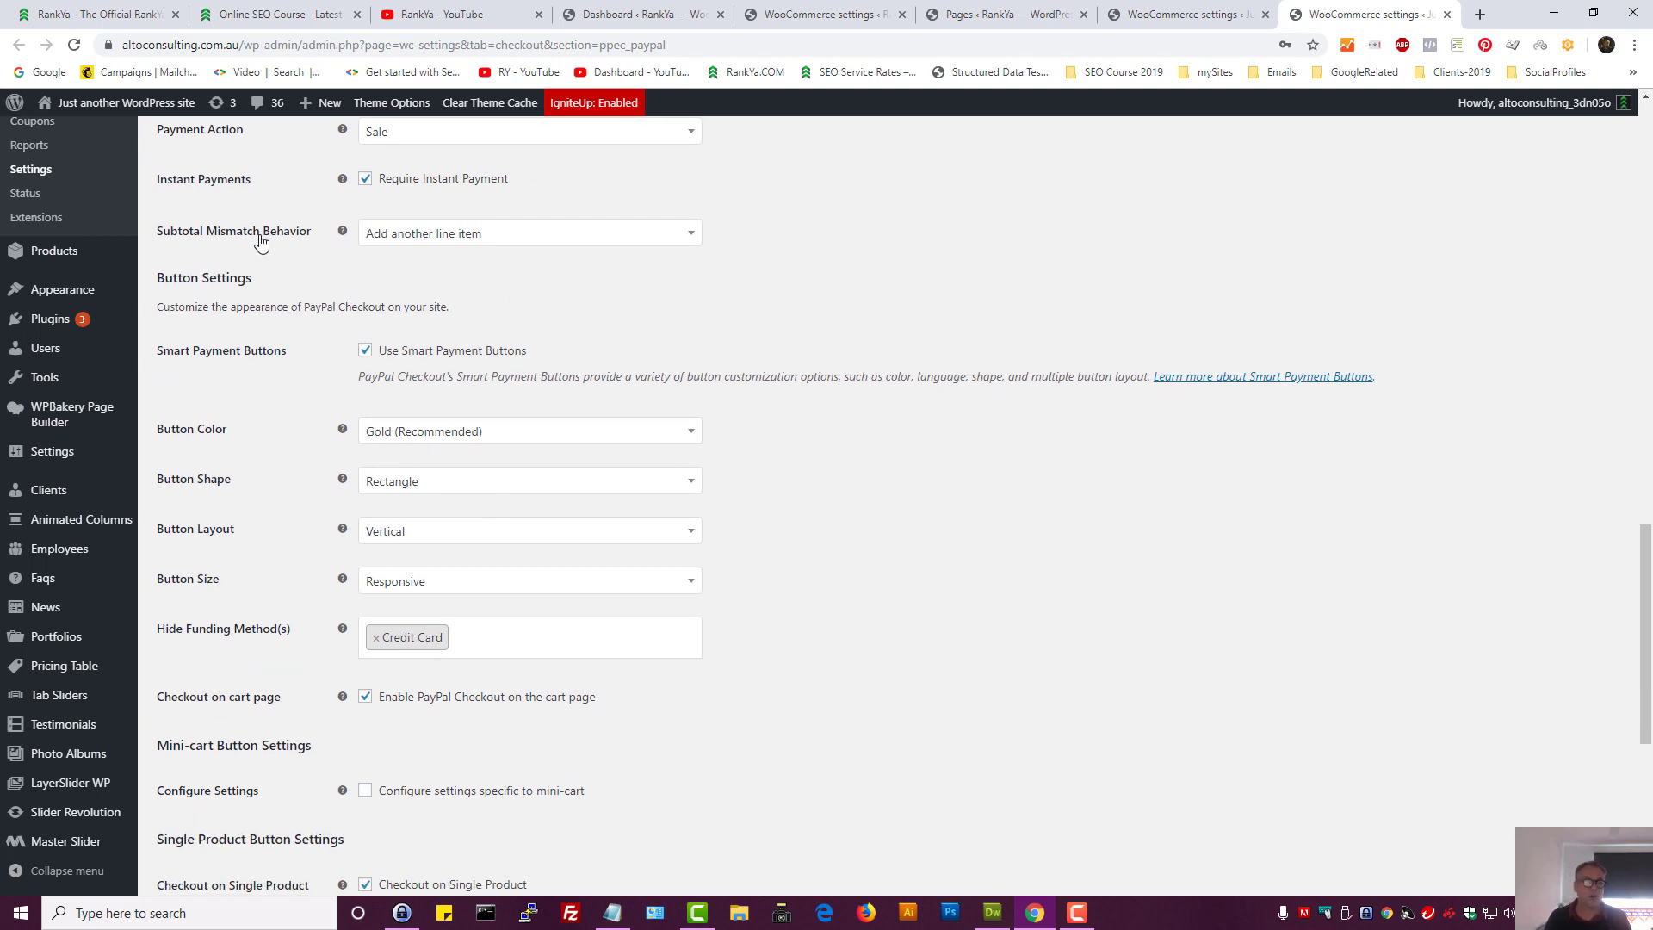
pyautogui.click(458, 236)
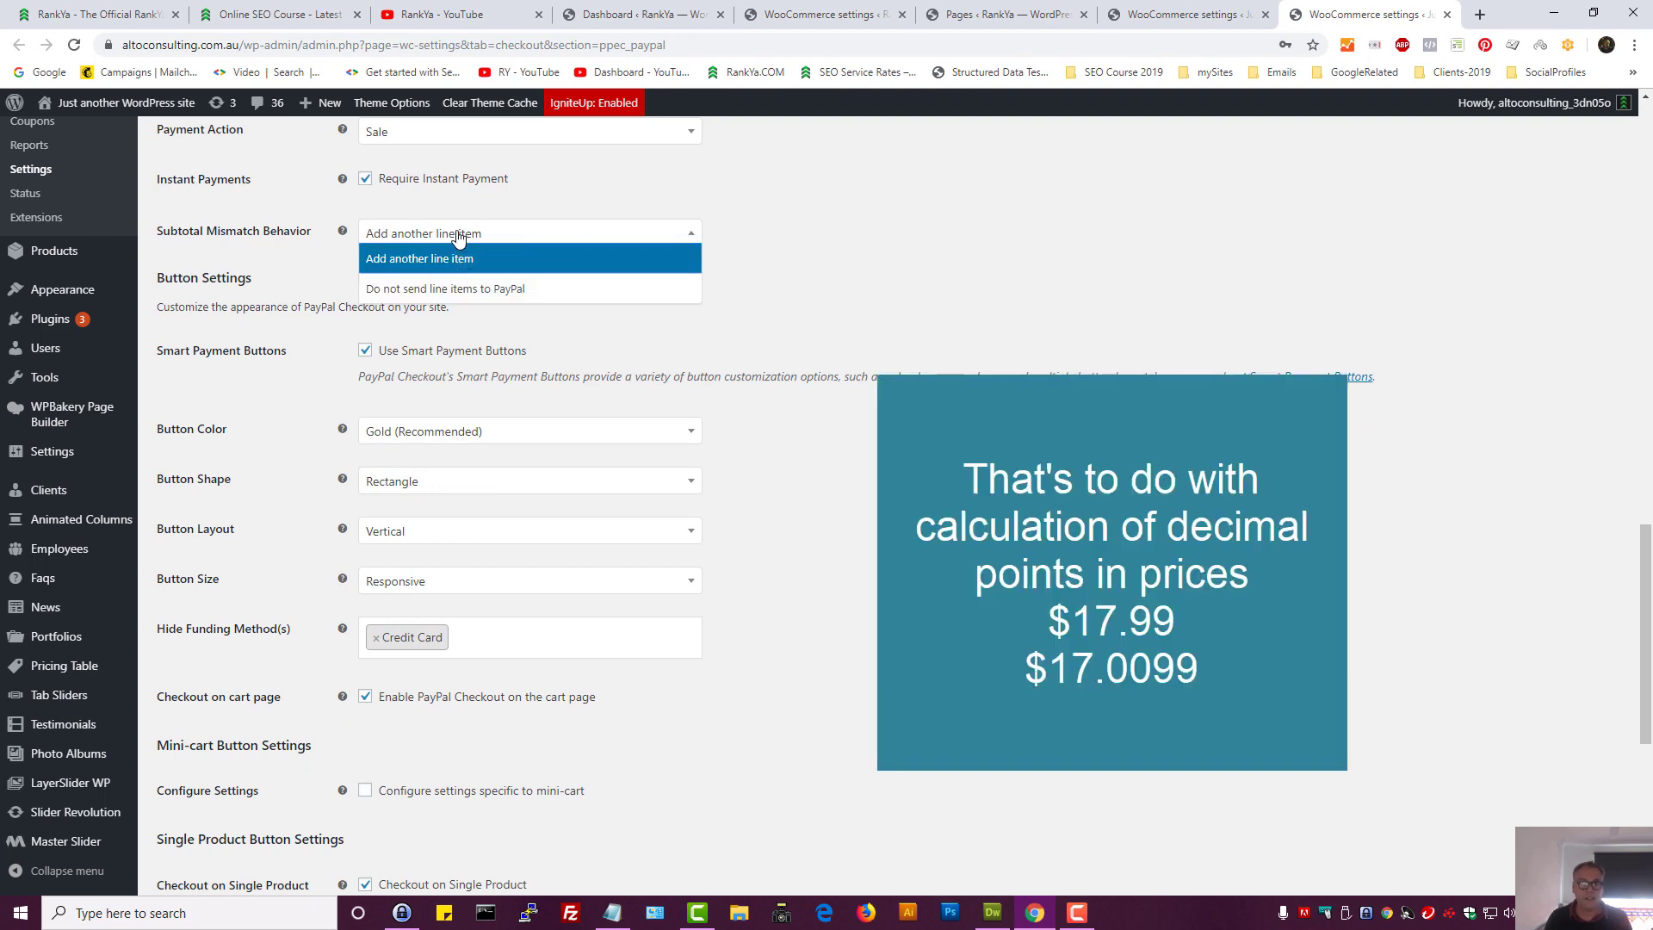
pyautogui.click(432, 292)
pyautogui.click(637, 233)
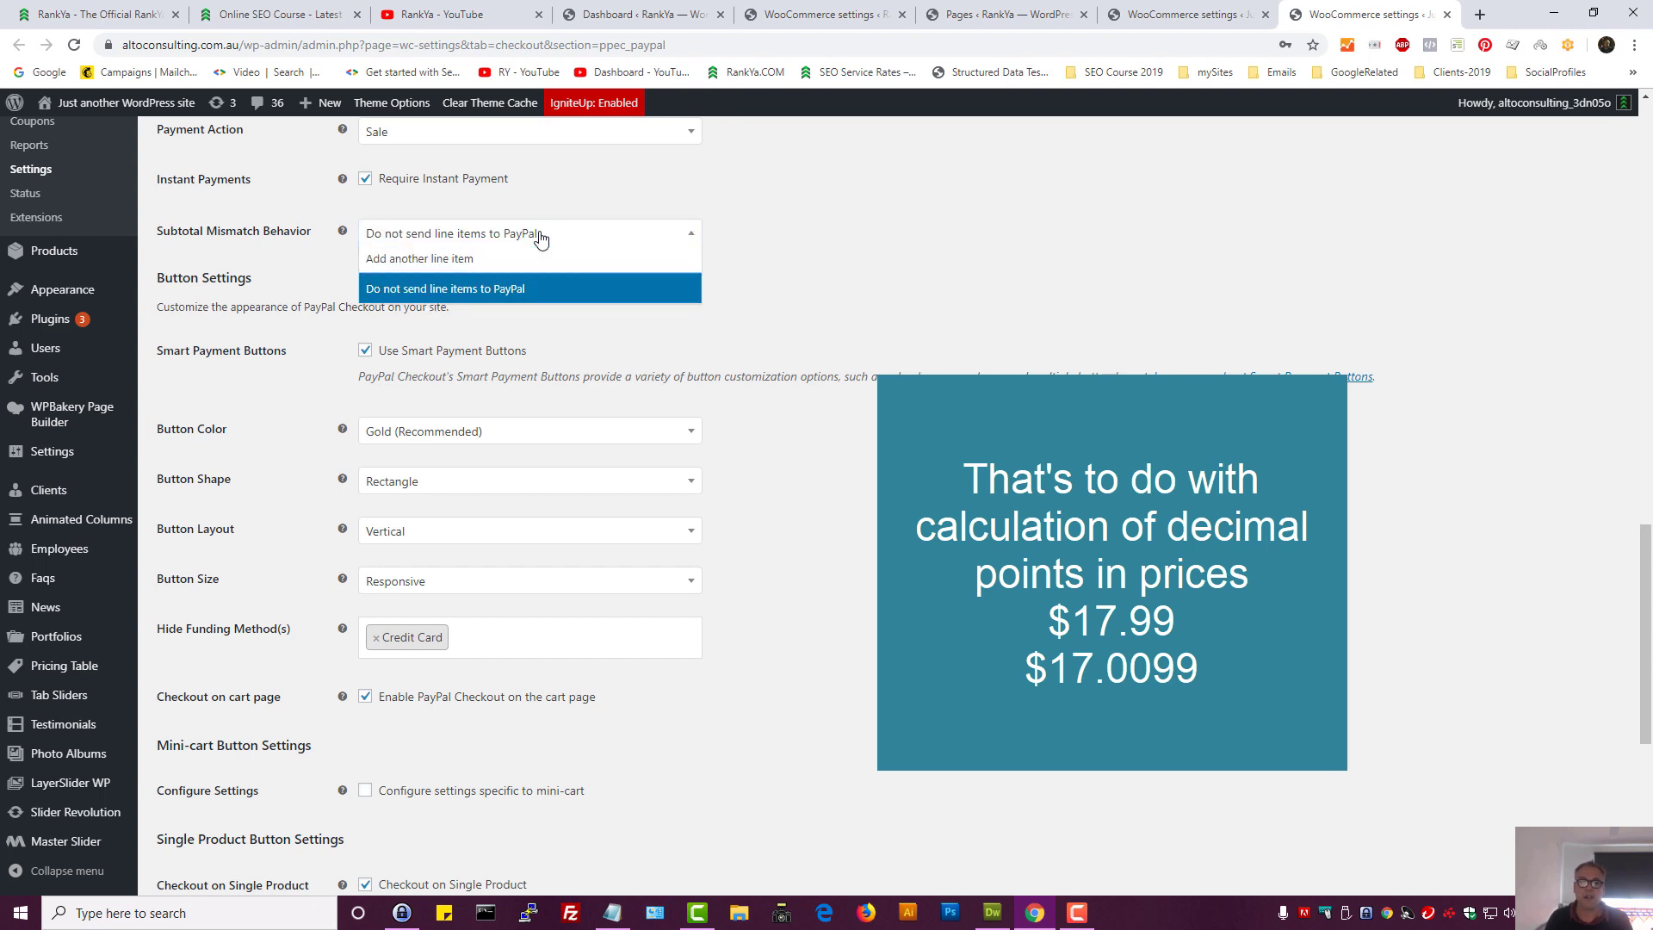
pyautogui.click(461, 261)
pyautogui.moveTo(343, 233)
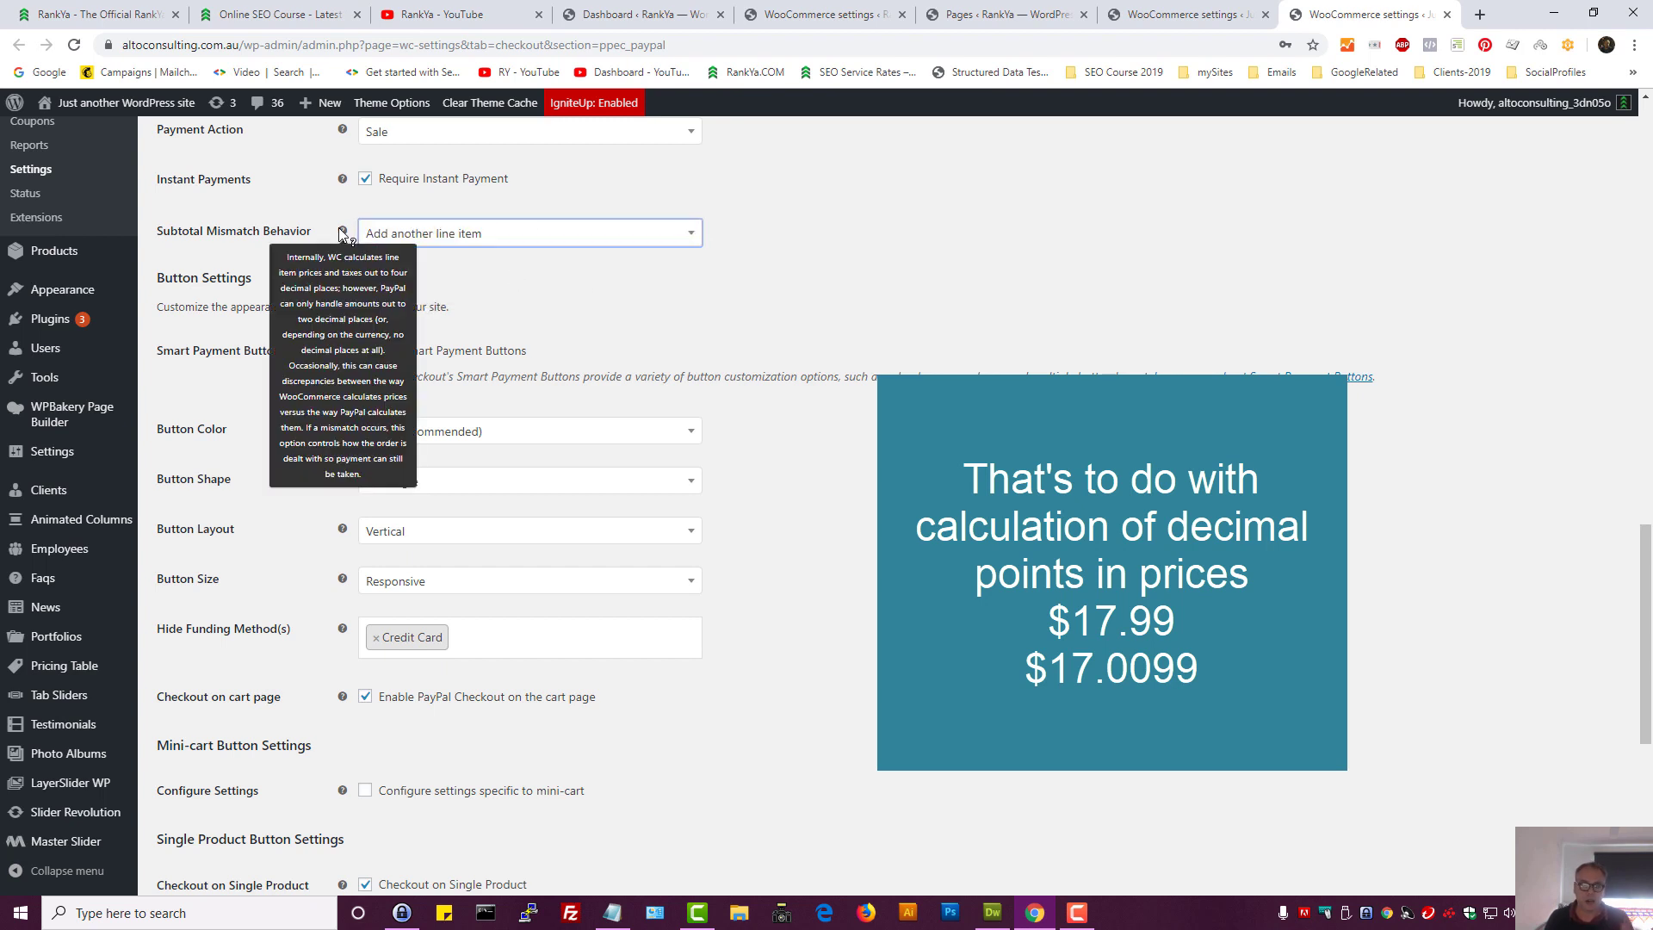
# Review the PayPal button, cart and single product checkout settings, and compare with the enabled state of Stripe
pyautogui.scroll(-1, 435, 396)
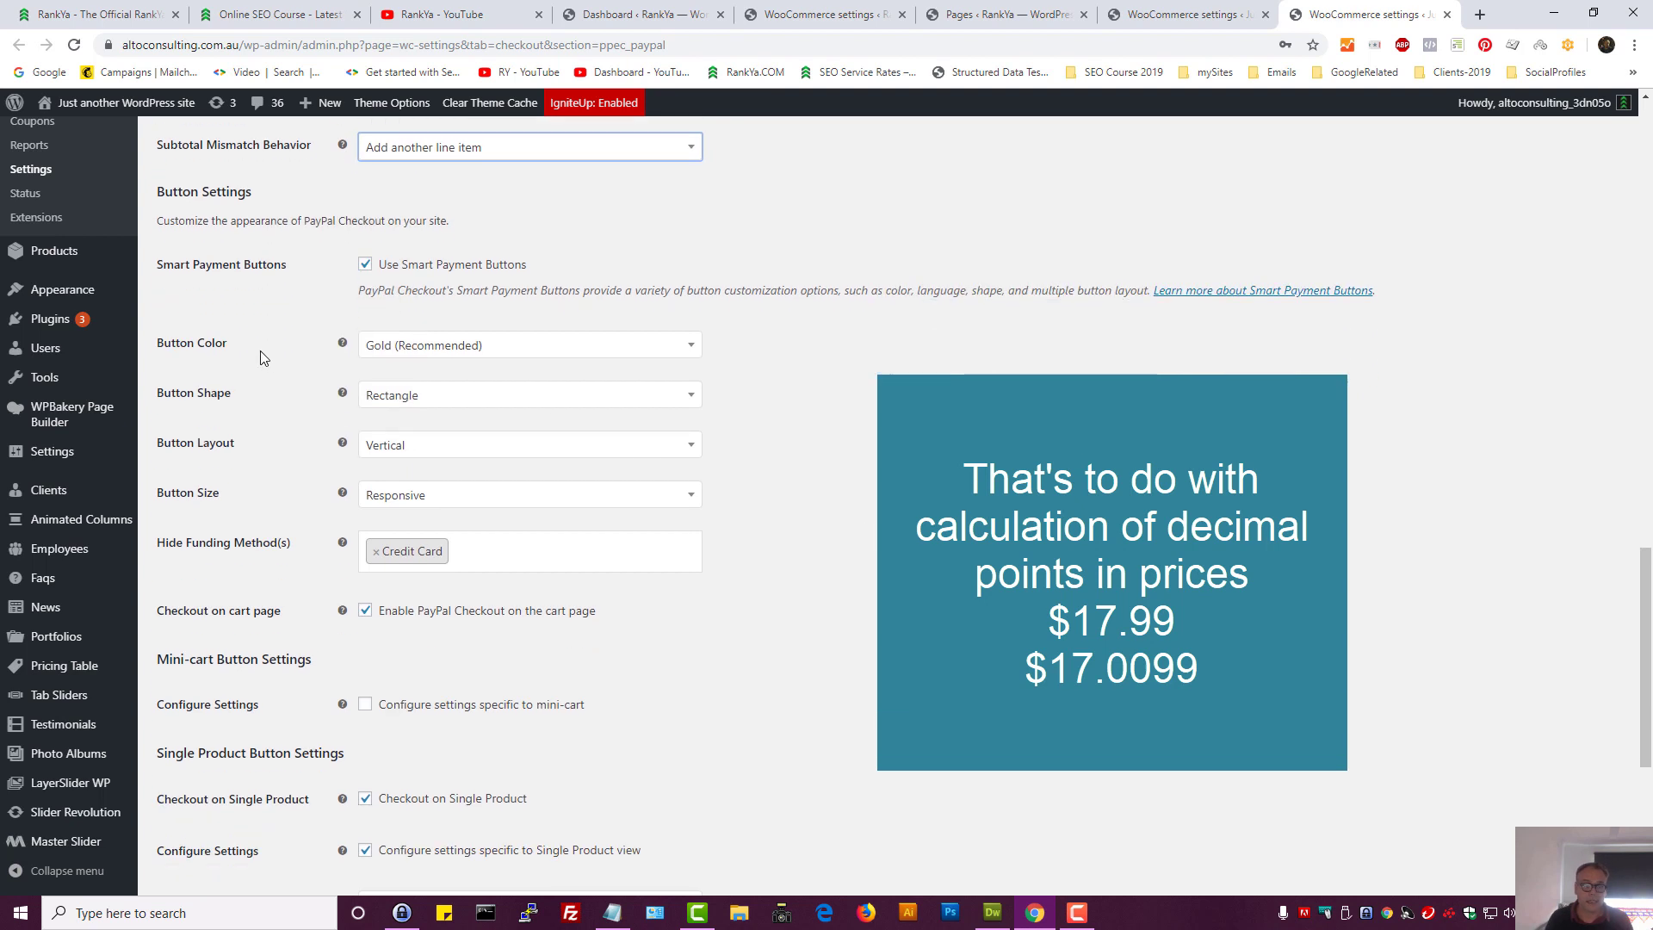
pyautogui.scroll(-3, 461, 516)
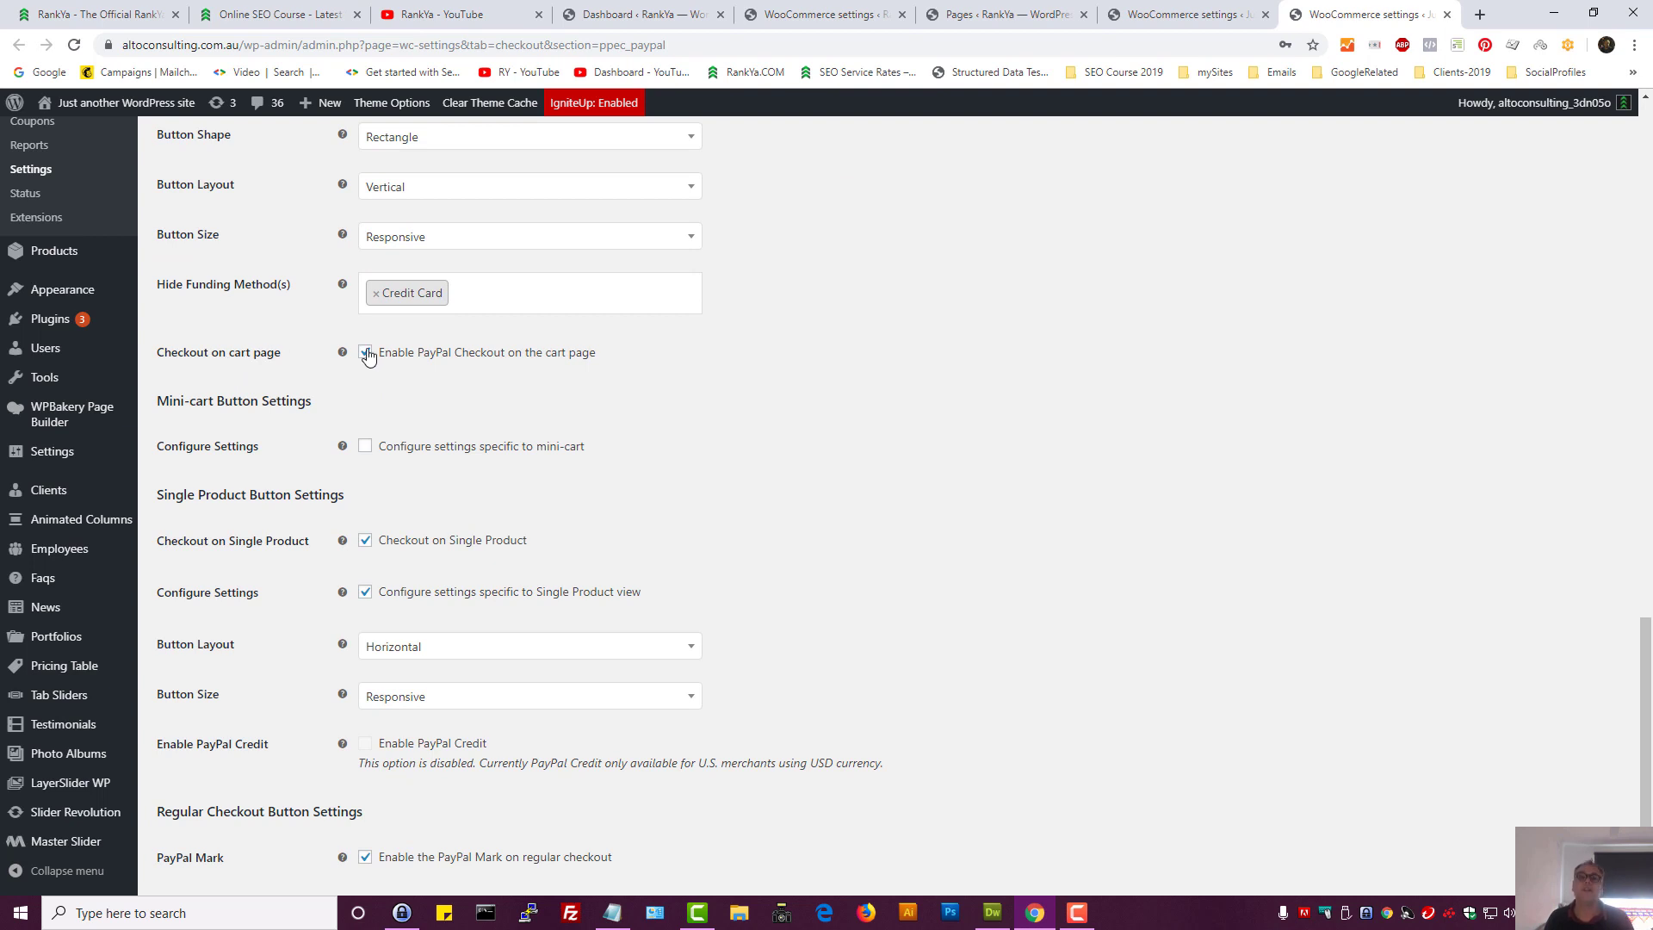
pyautogui.scroll(-1, 757, 536)
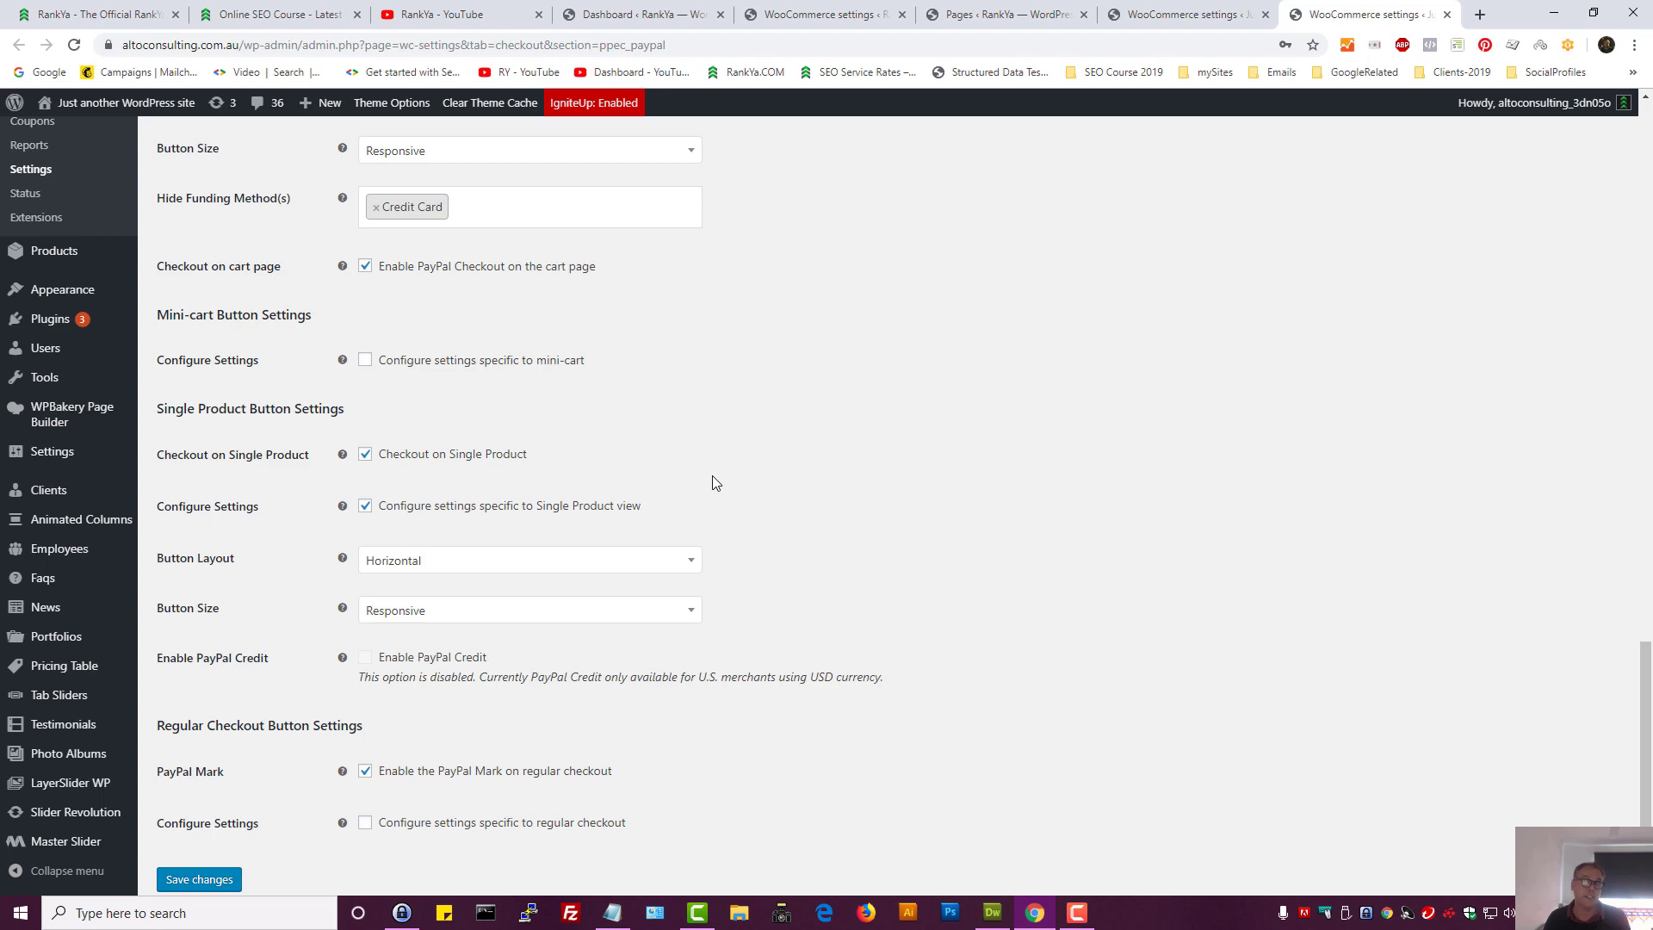
pyautogui.scroll(3, 860, 474)
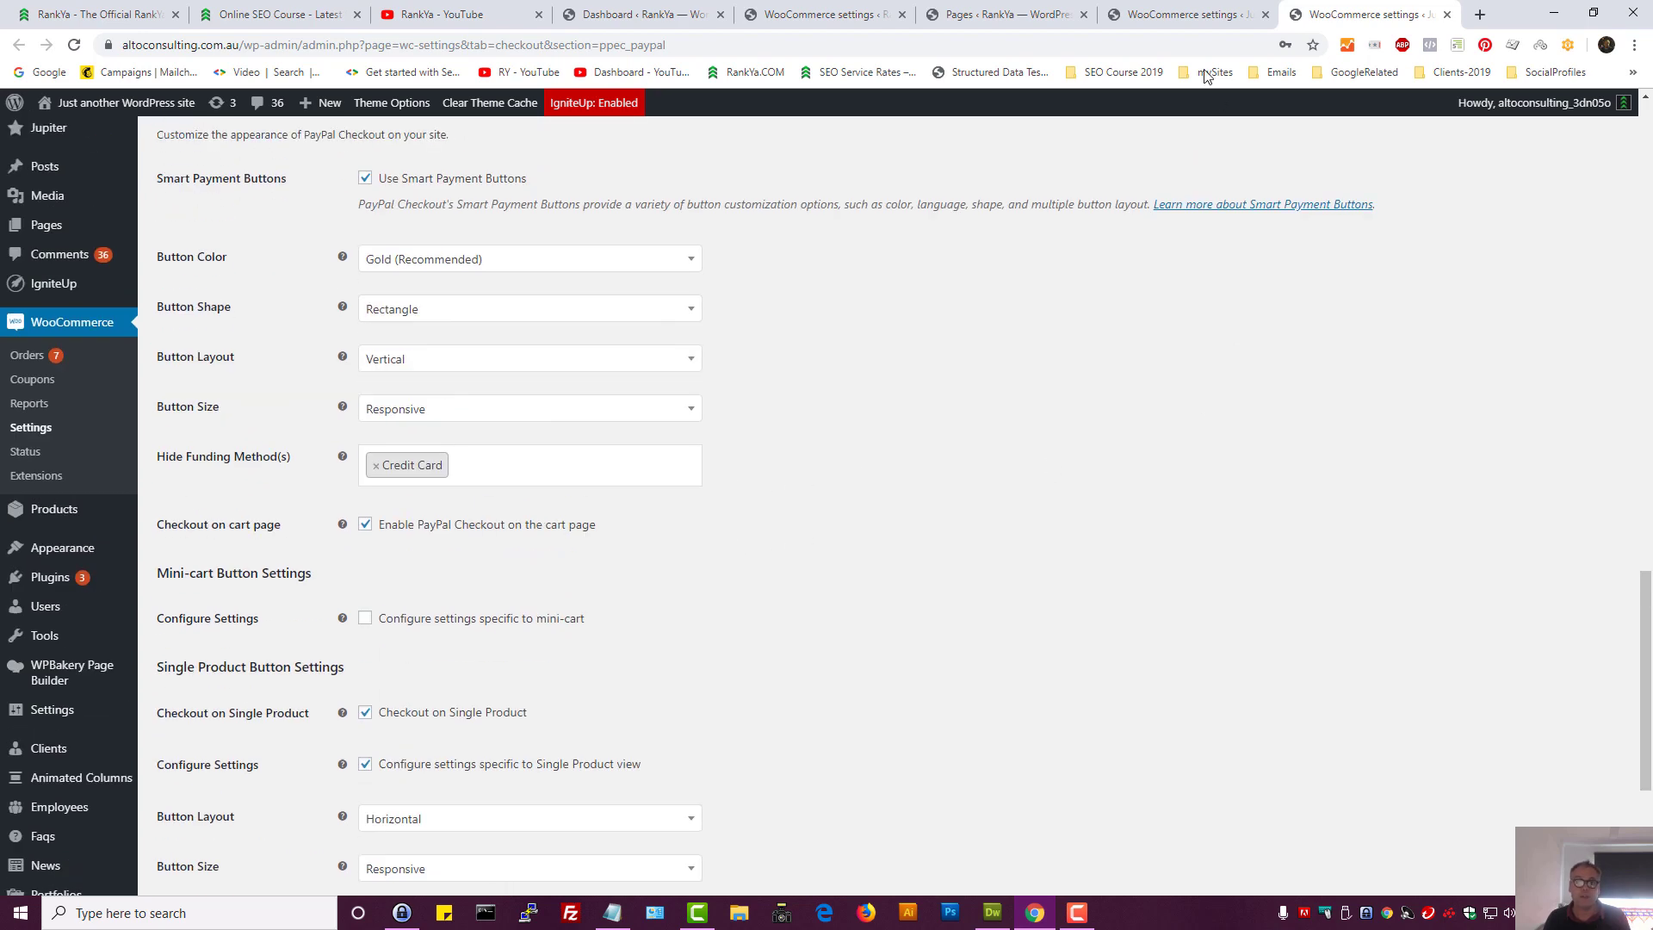
pyautogui.click(1173, 15)
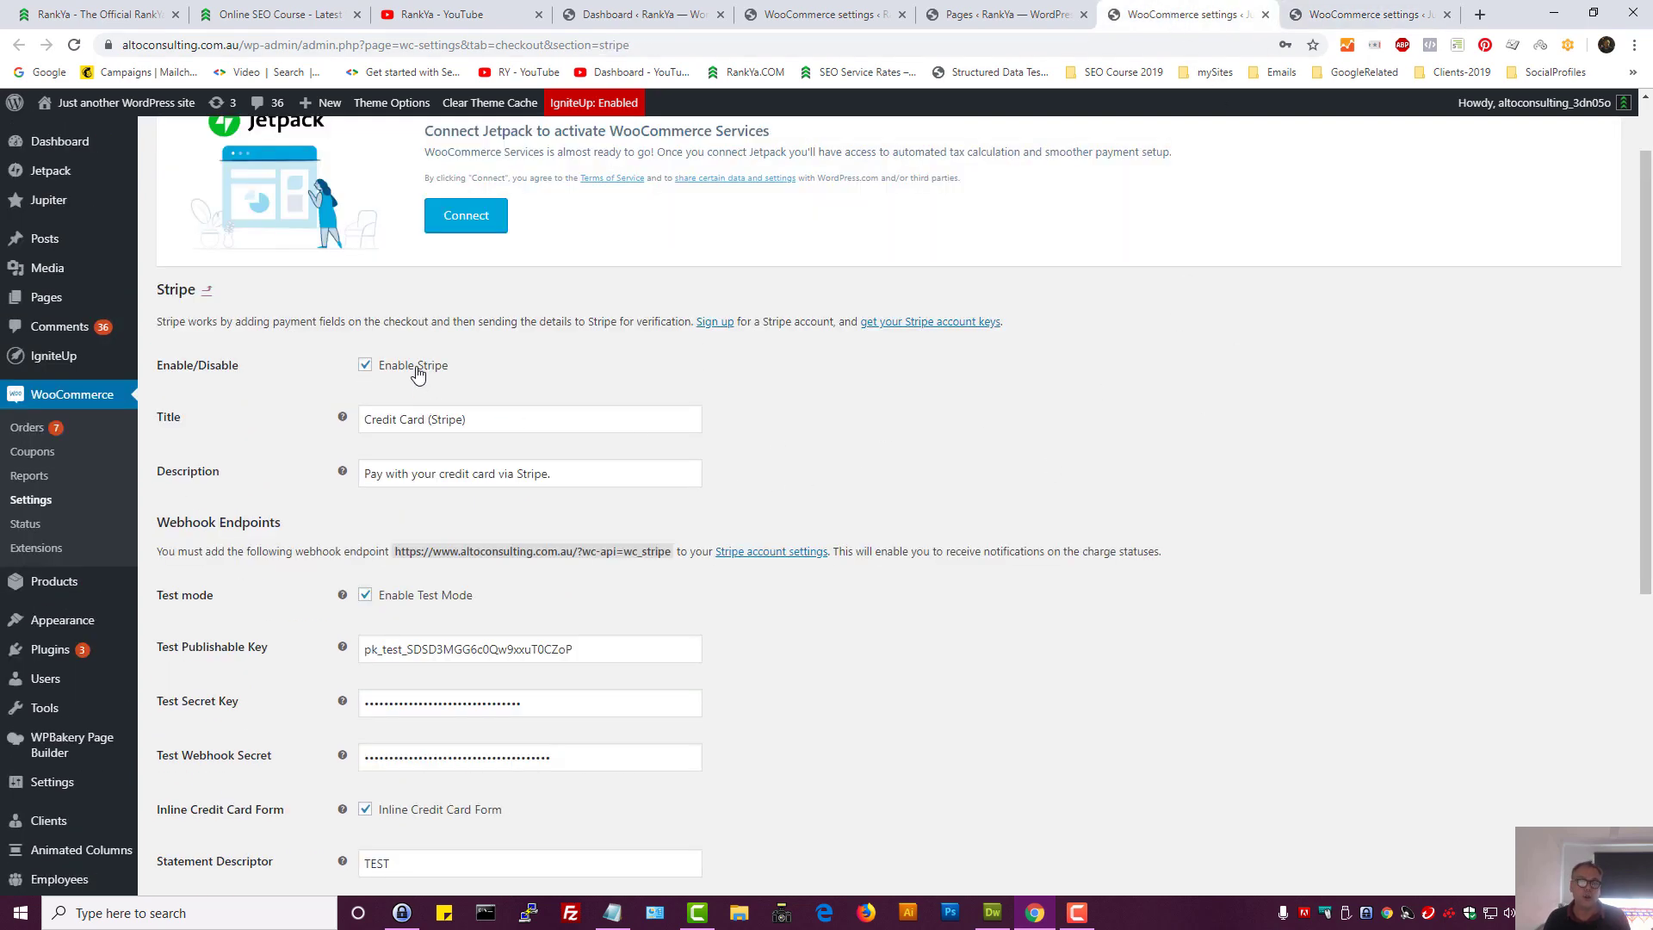
pyautogui.click(1341, 26)
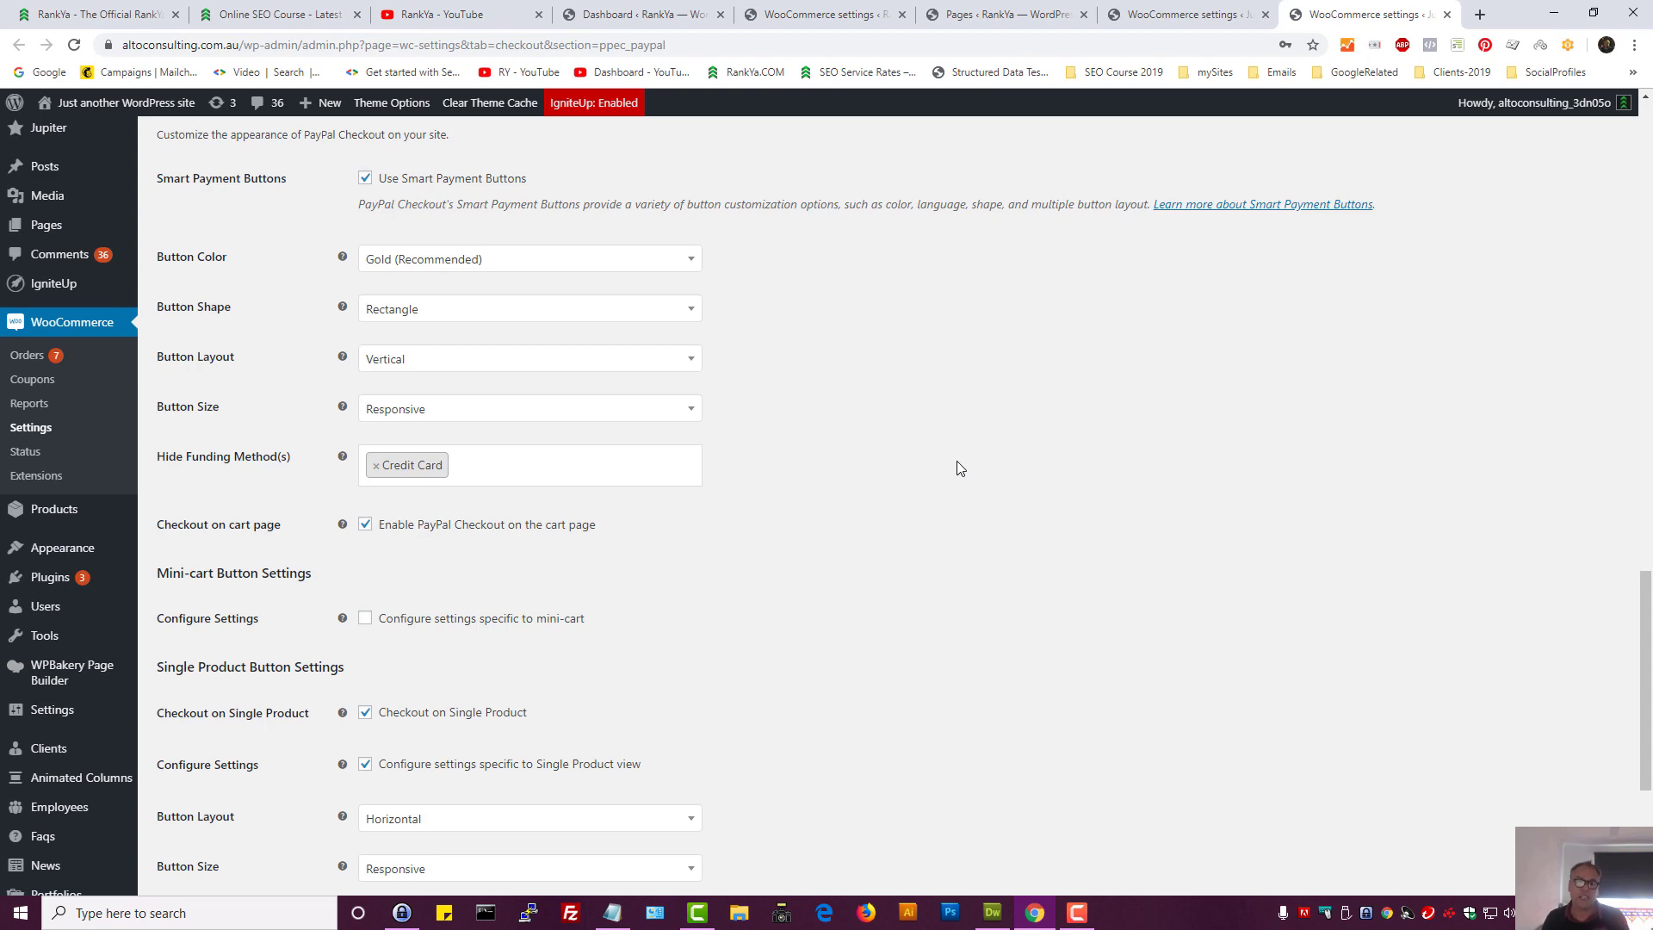
# Disable PayPal checkout on single products and enable settings specific to the mini-cart
pyautogui.scroll(-3, 960, 468)
pyautogui.scroll(-1, 845, 563)
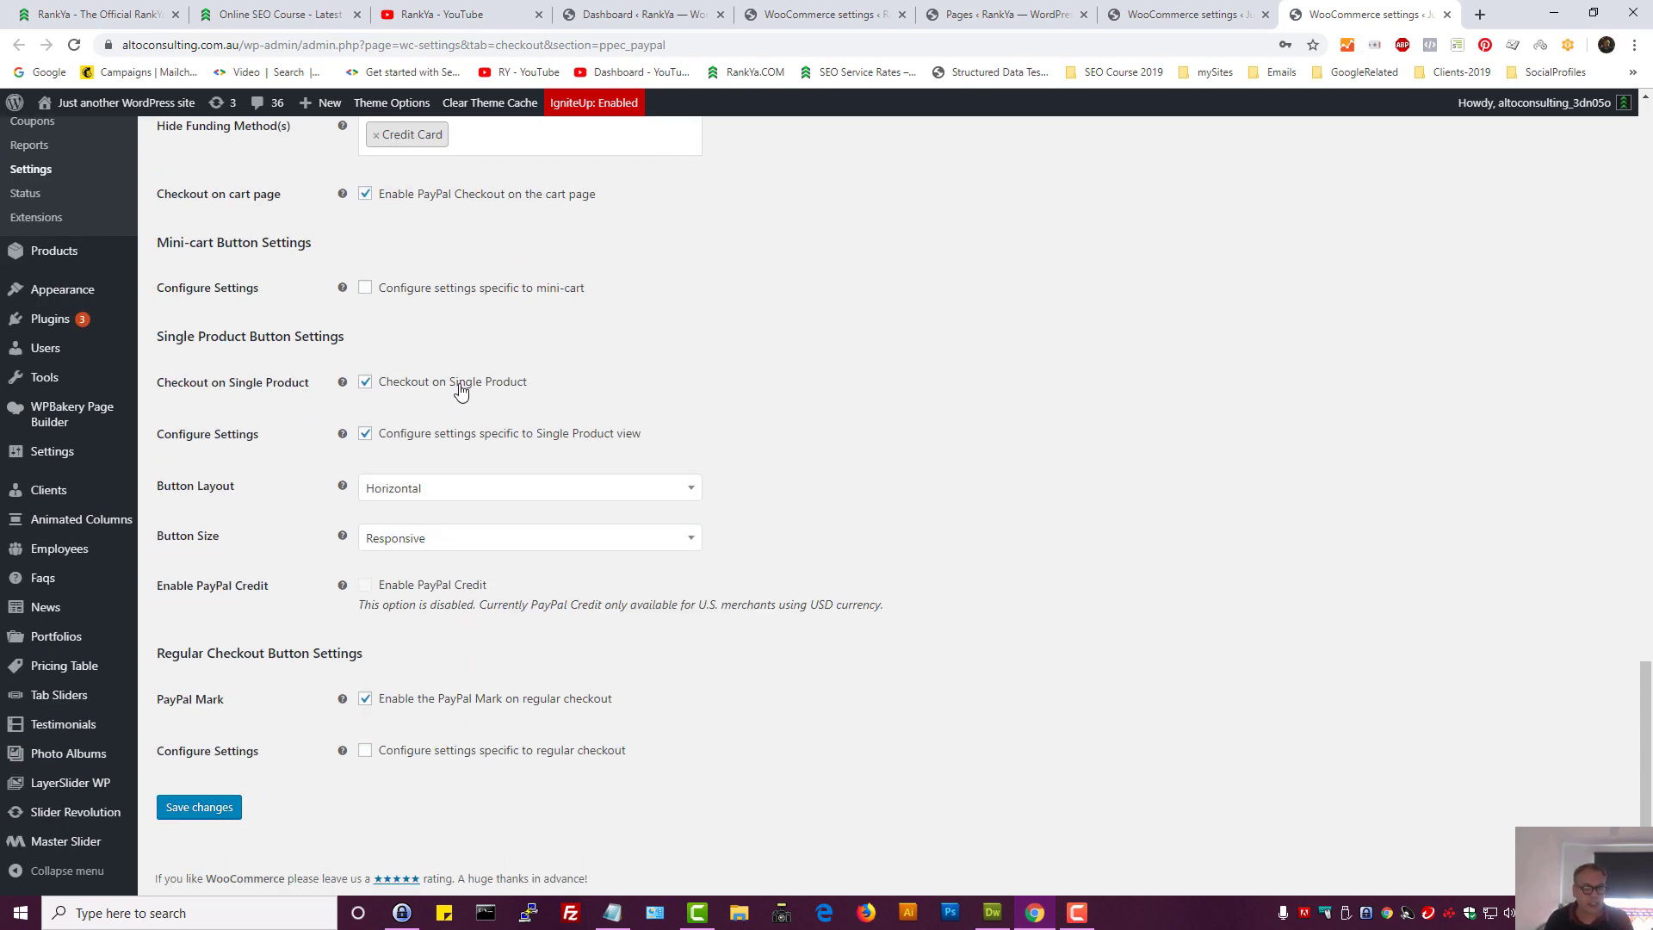
pyautogui.click(365, 383)
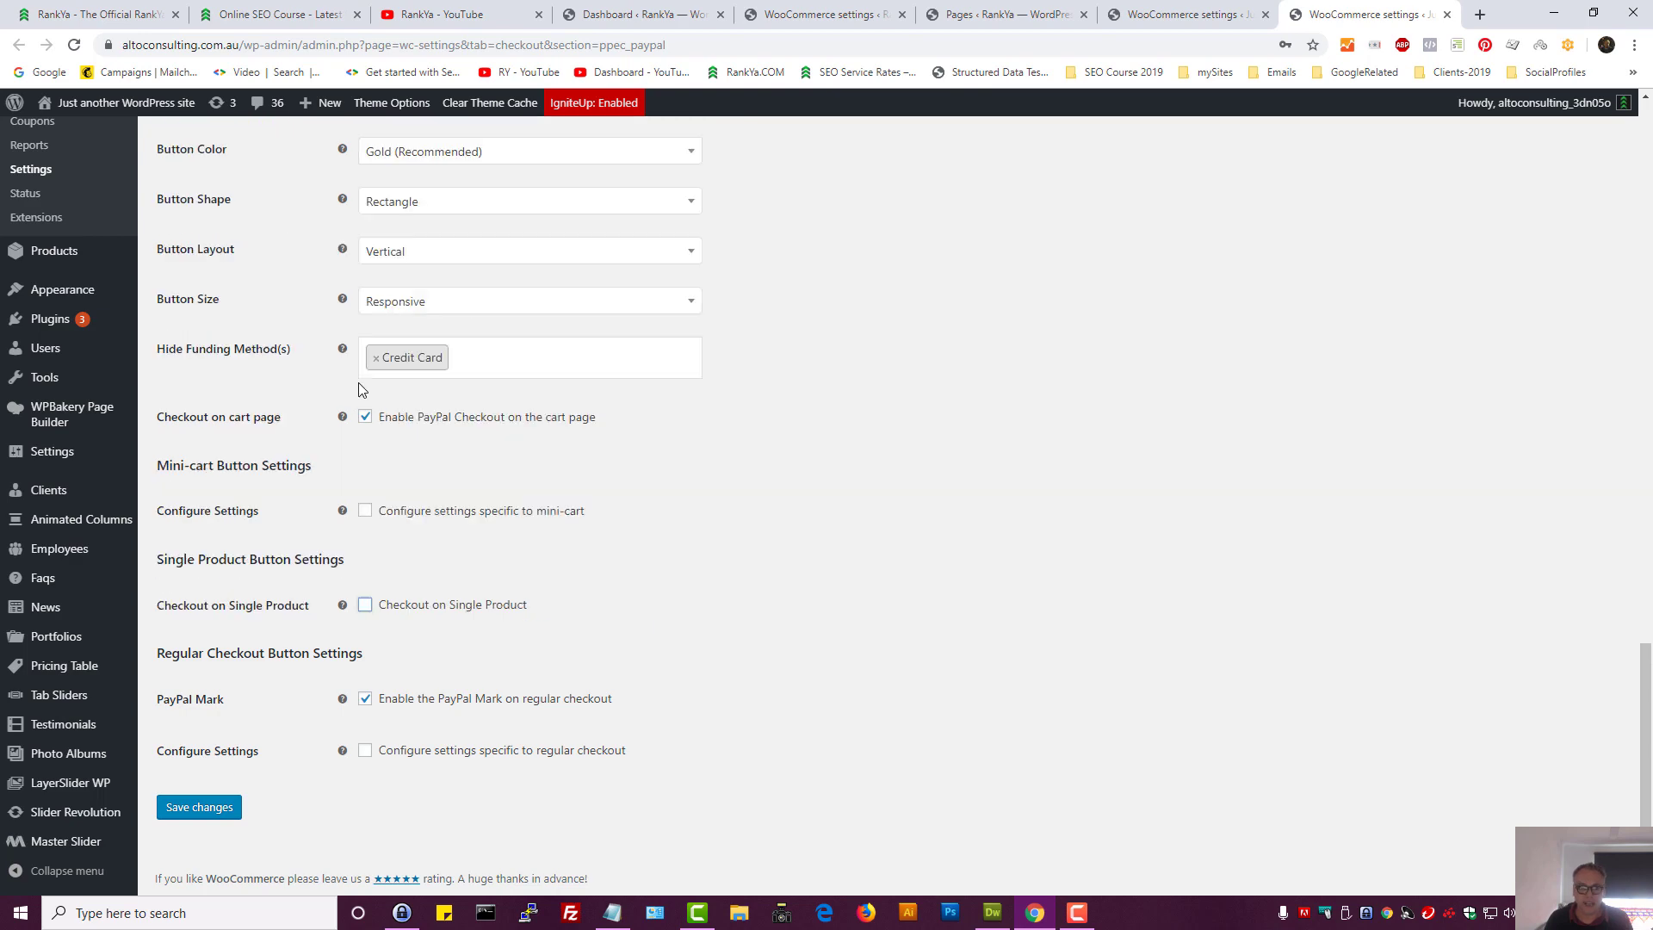
pyautogui.click(365, 510)
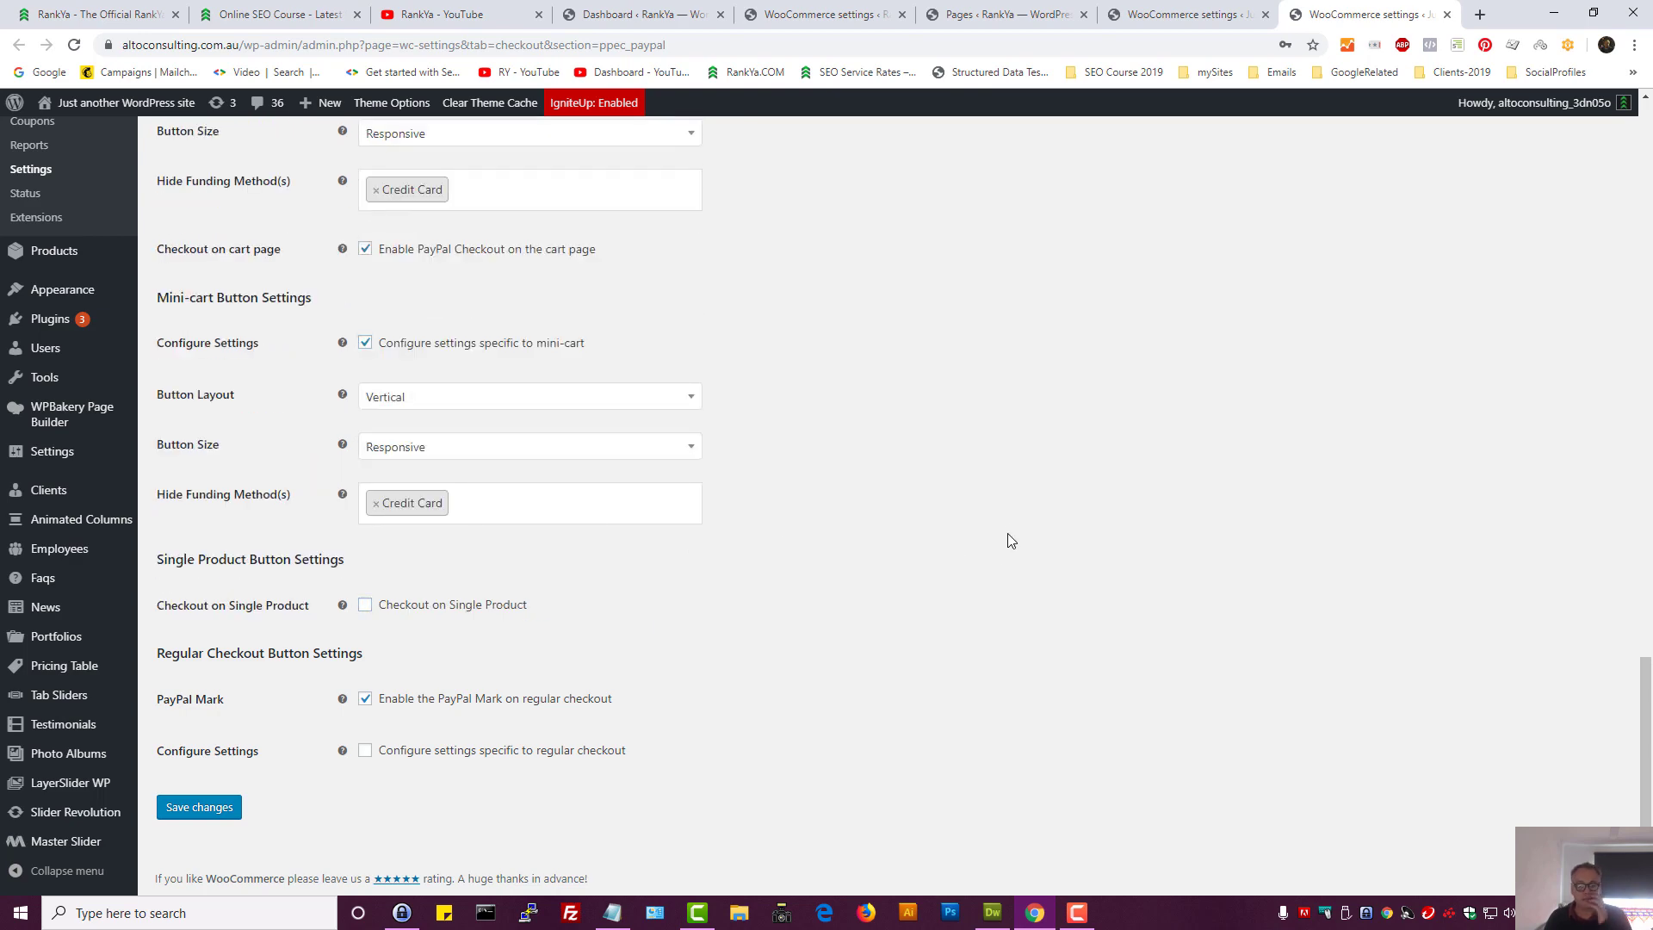
# Return to the RankYa store's Accounts & Privacy settings and allow customers to log into an existing account during checkout
pyautogui.hotkey('ctrl', '5')
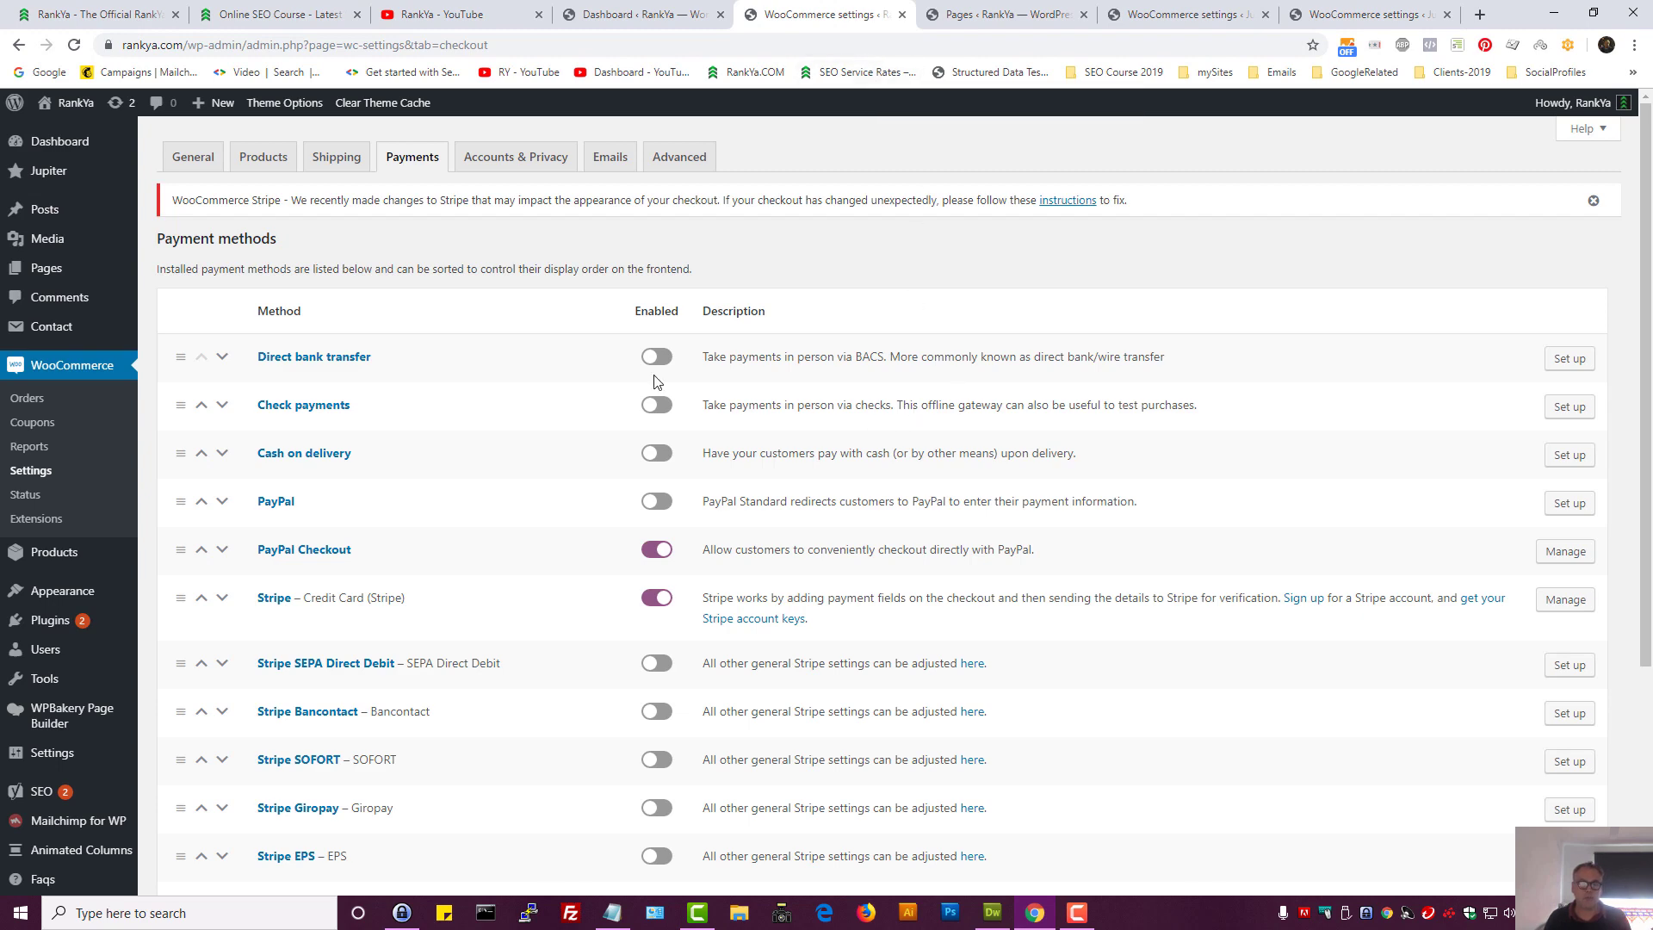
pyautogui.click(495, 159)
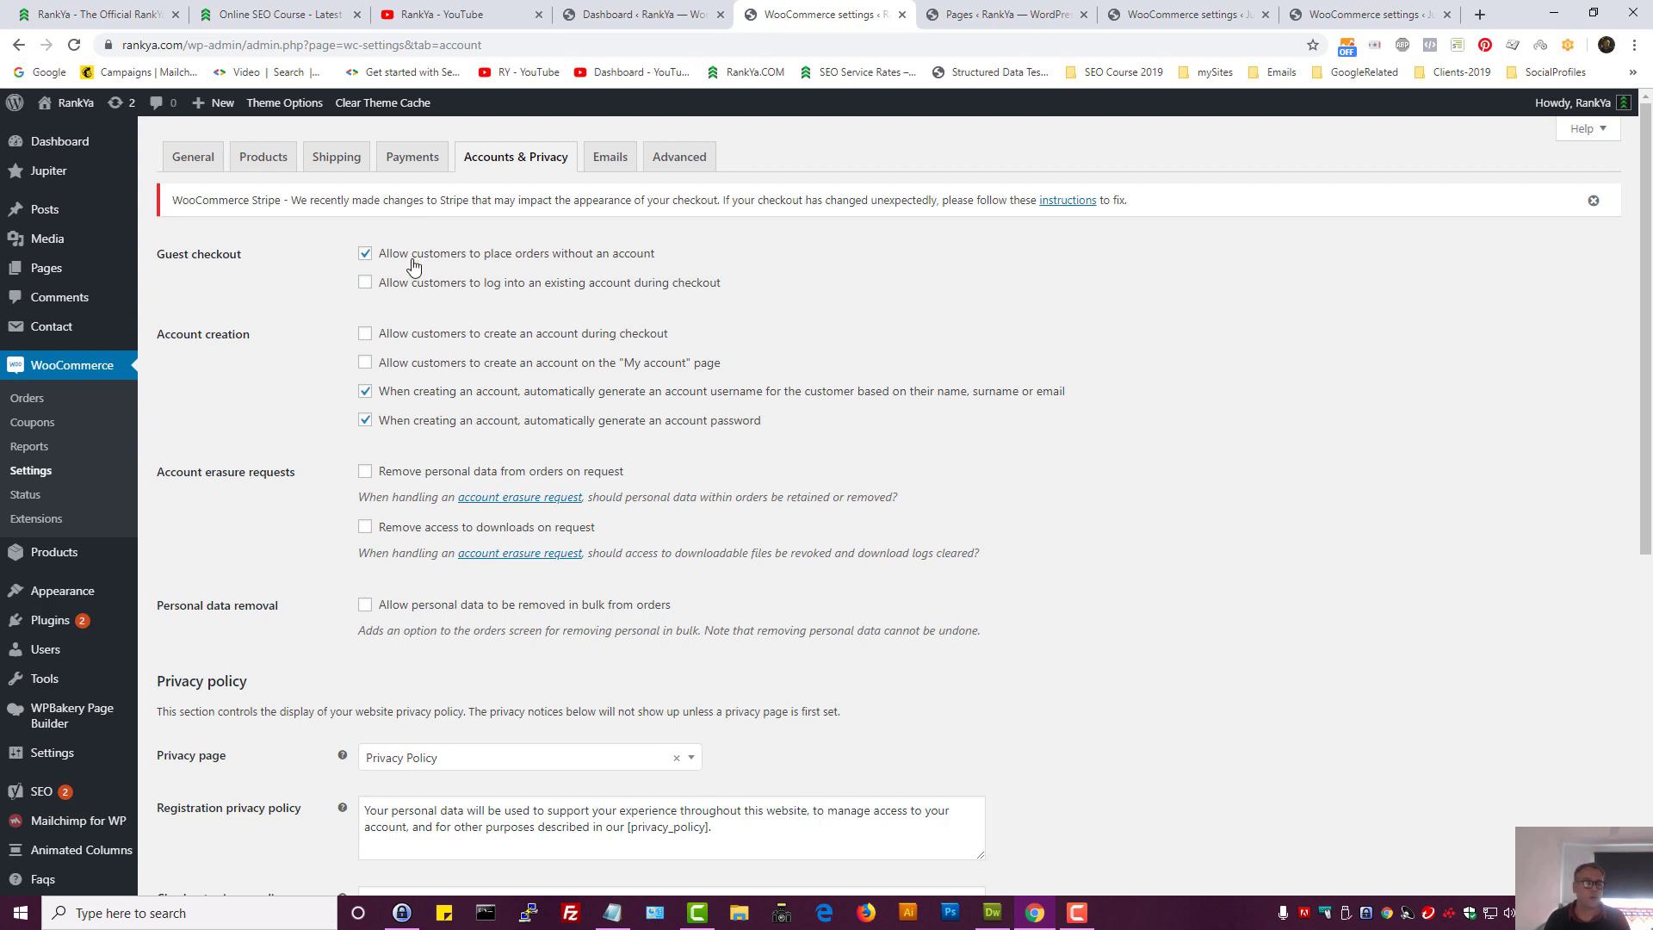
pyautogui.click(366, 284)
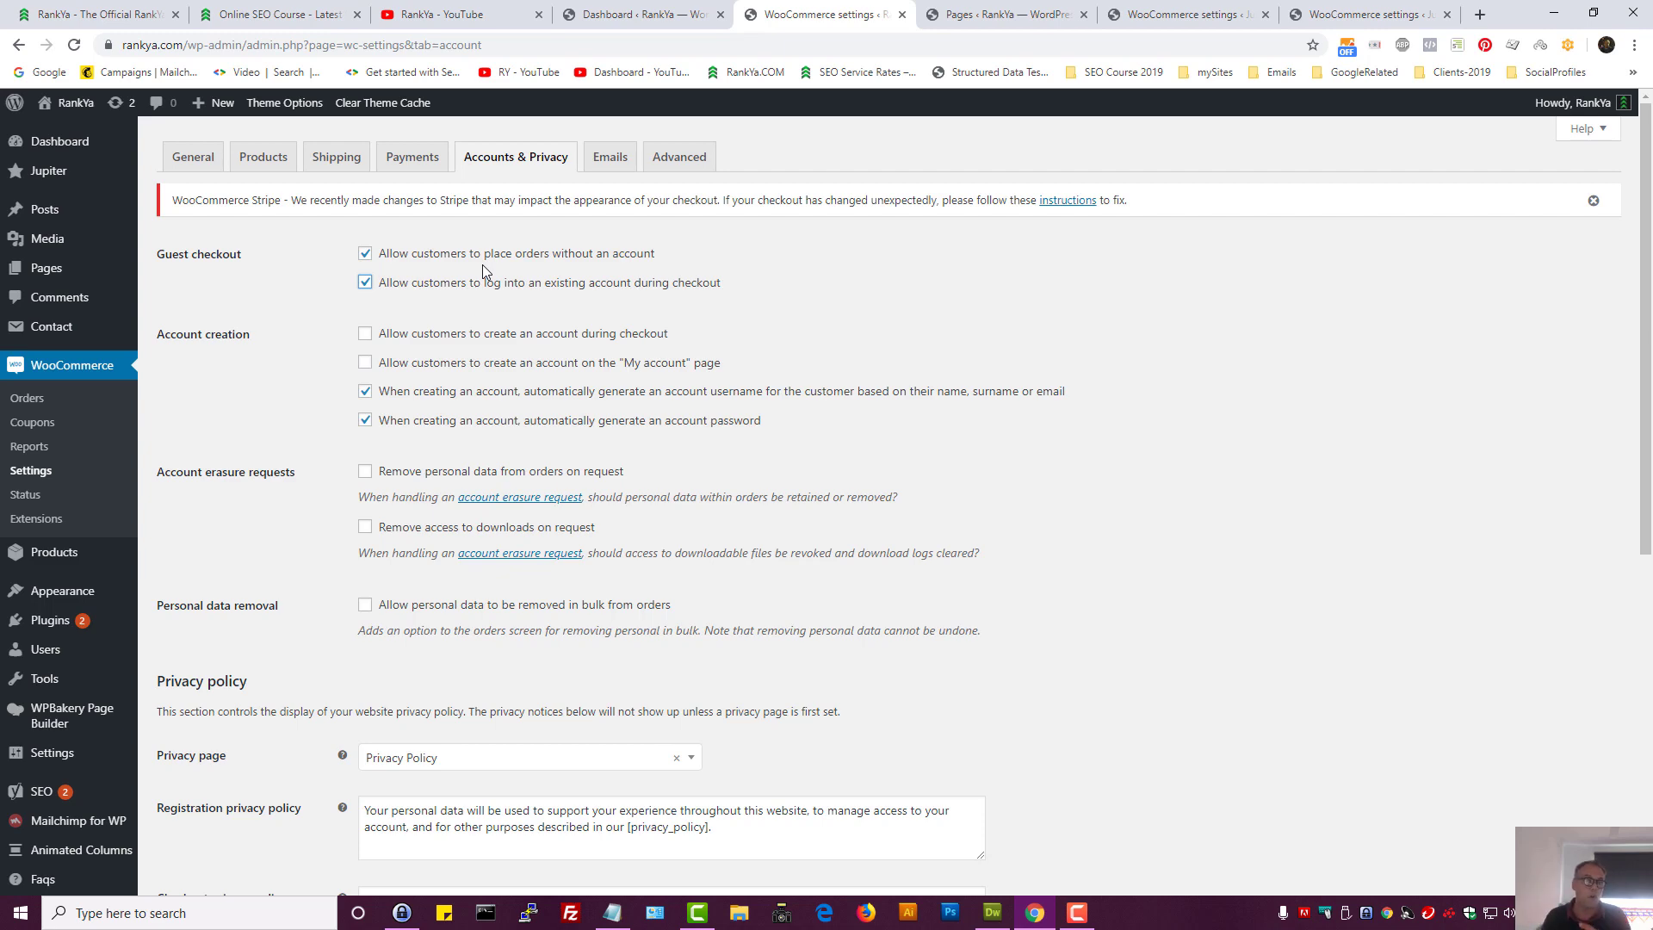
# Examine the page choices for the privacy page and the registration privacy policy text
pyautogui.scroll(-2, 603, 366)
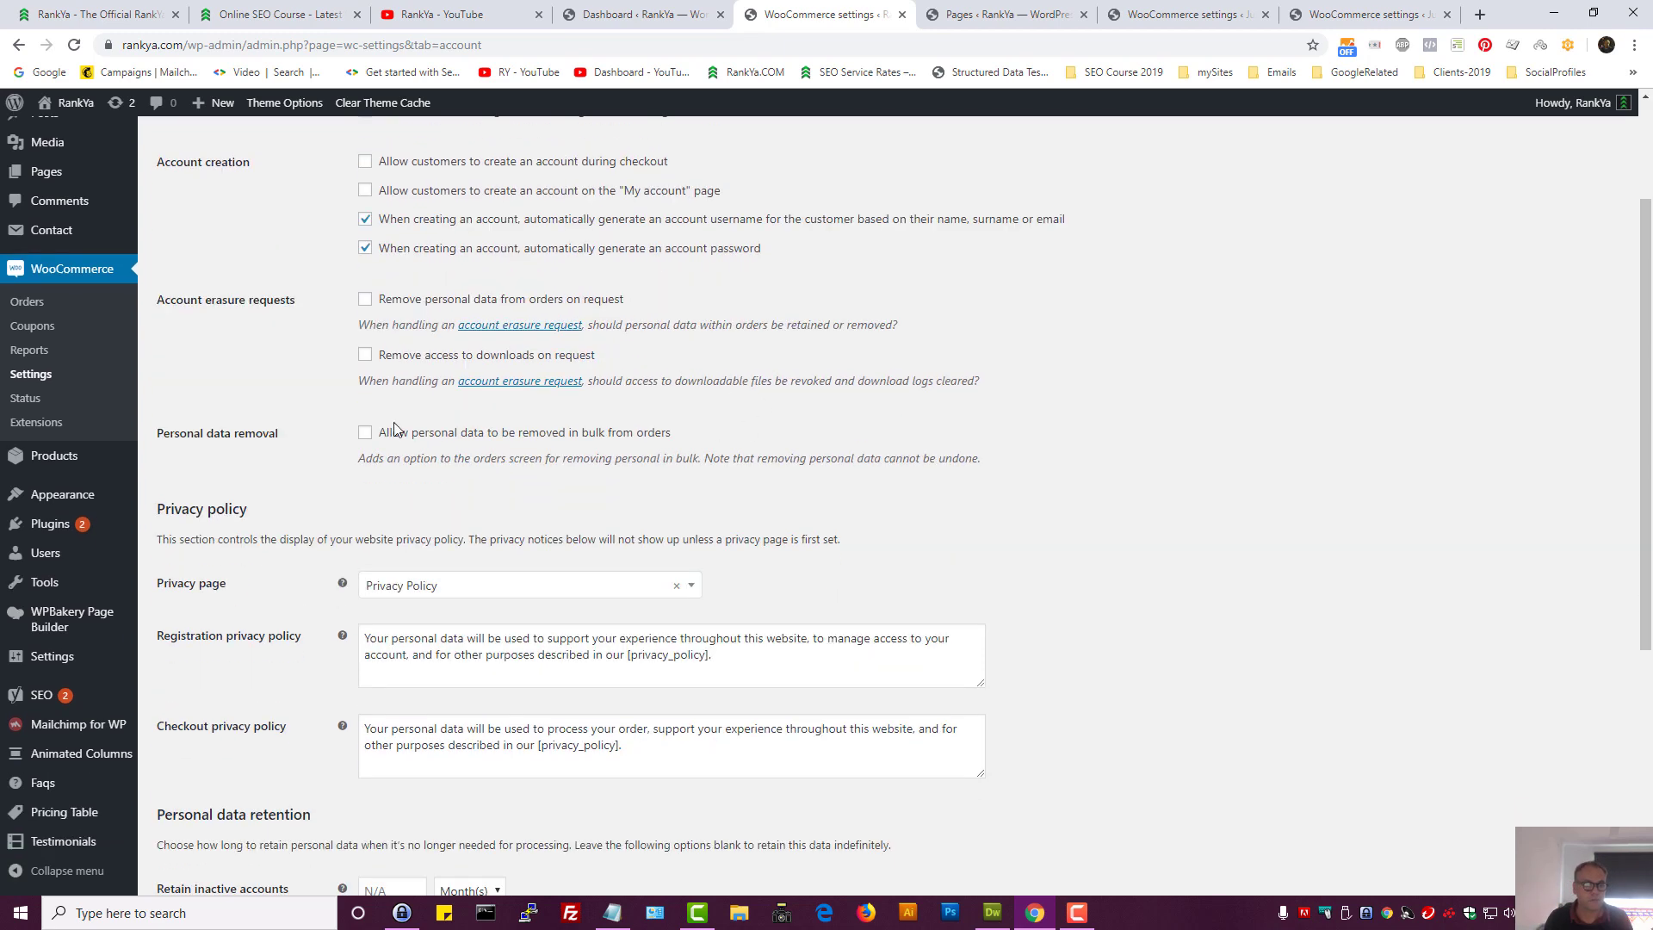
pyautogui.scroll(-1, 412, 435)
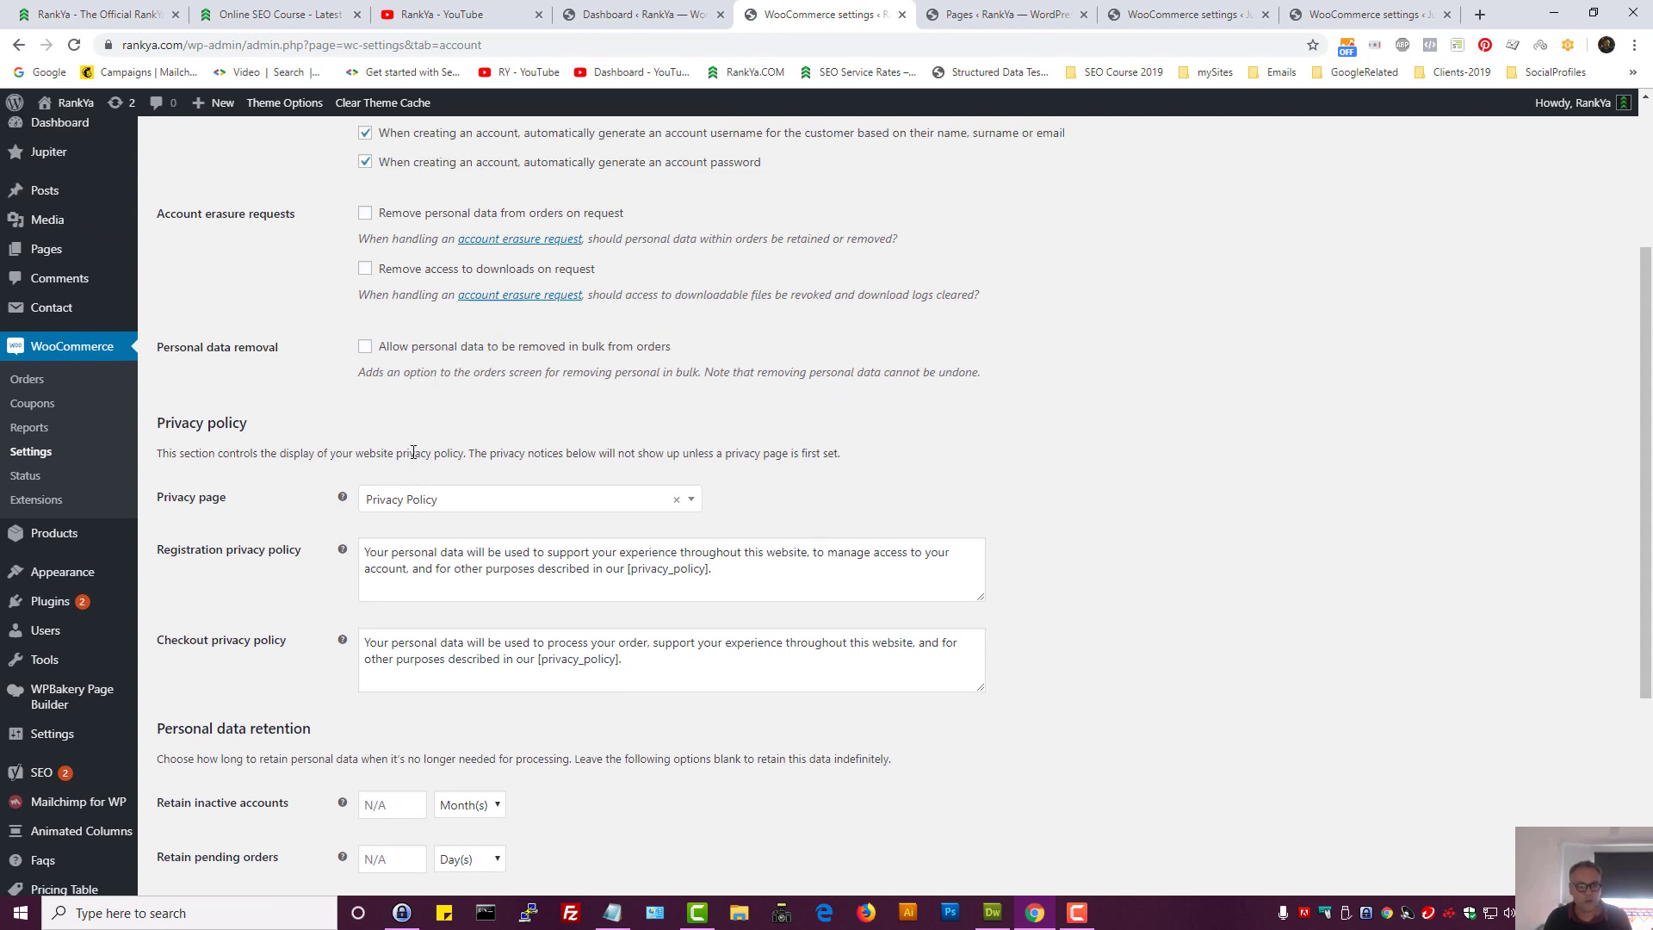
pyautogui.click(496, 503)
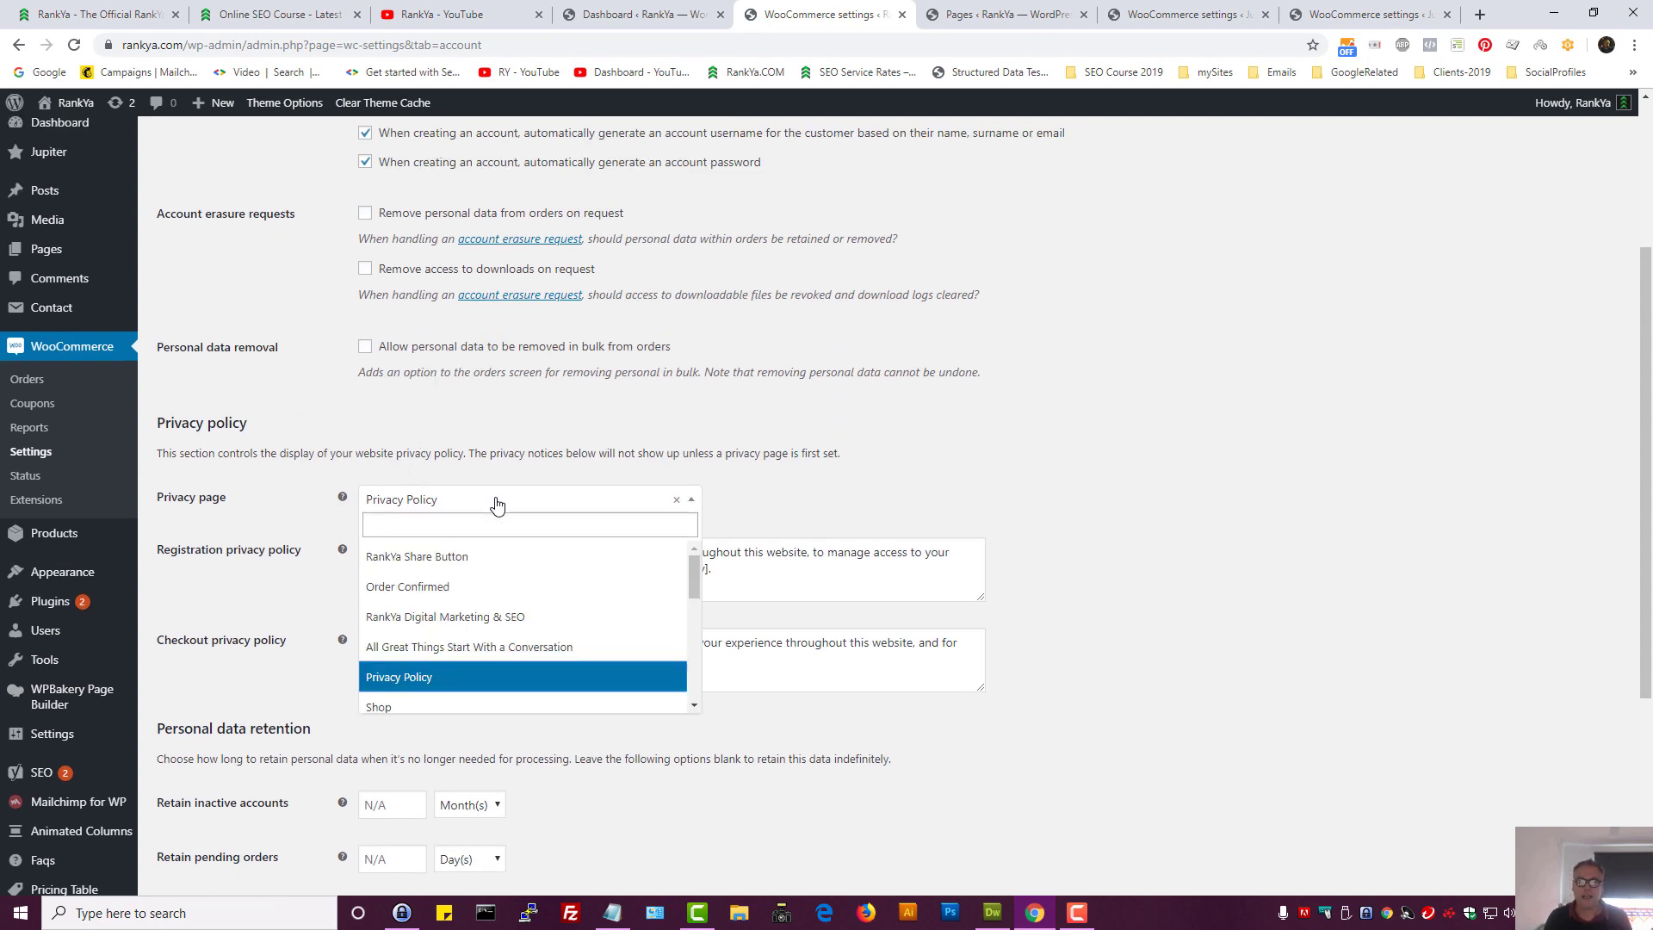
pyautogui.click(914, 449)
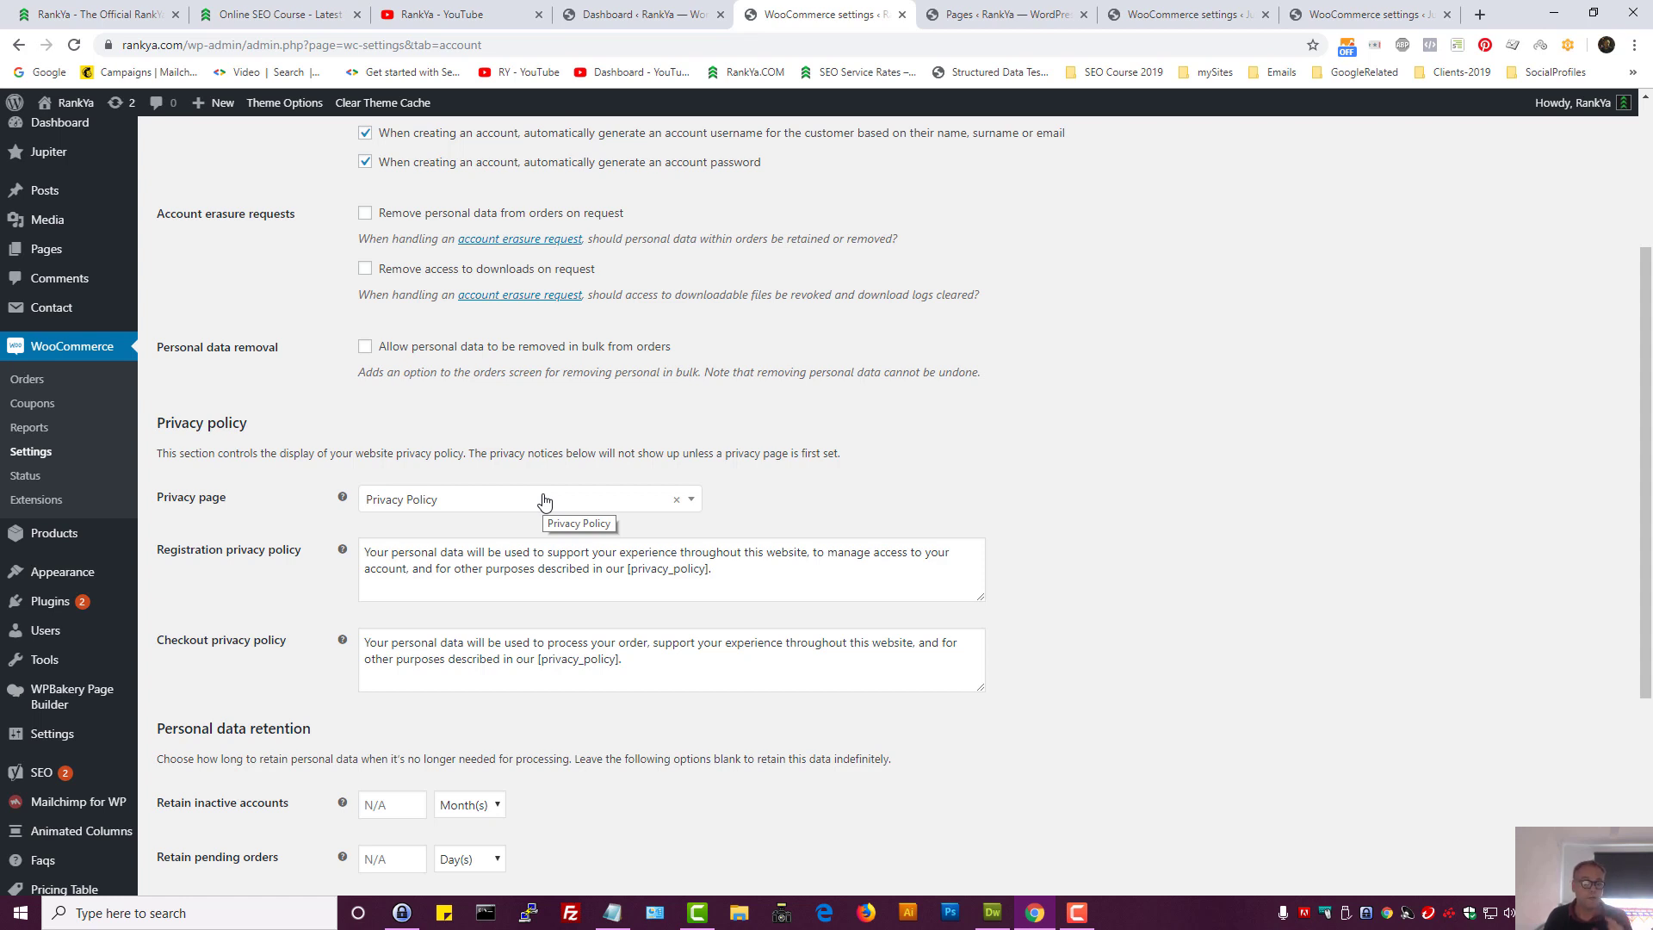
pyautogui.scroll(-2, 1033, 607)
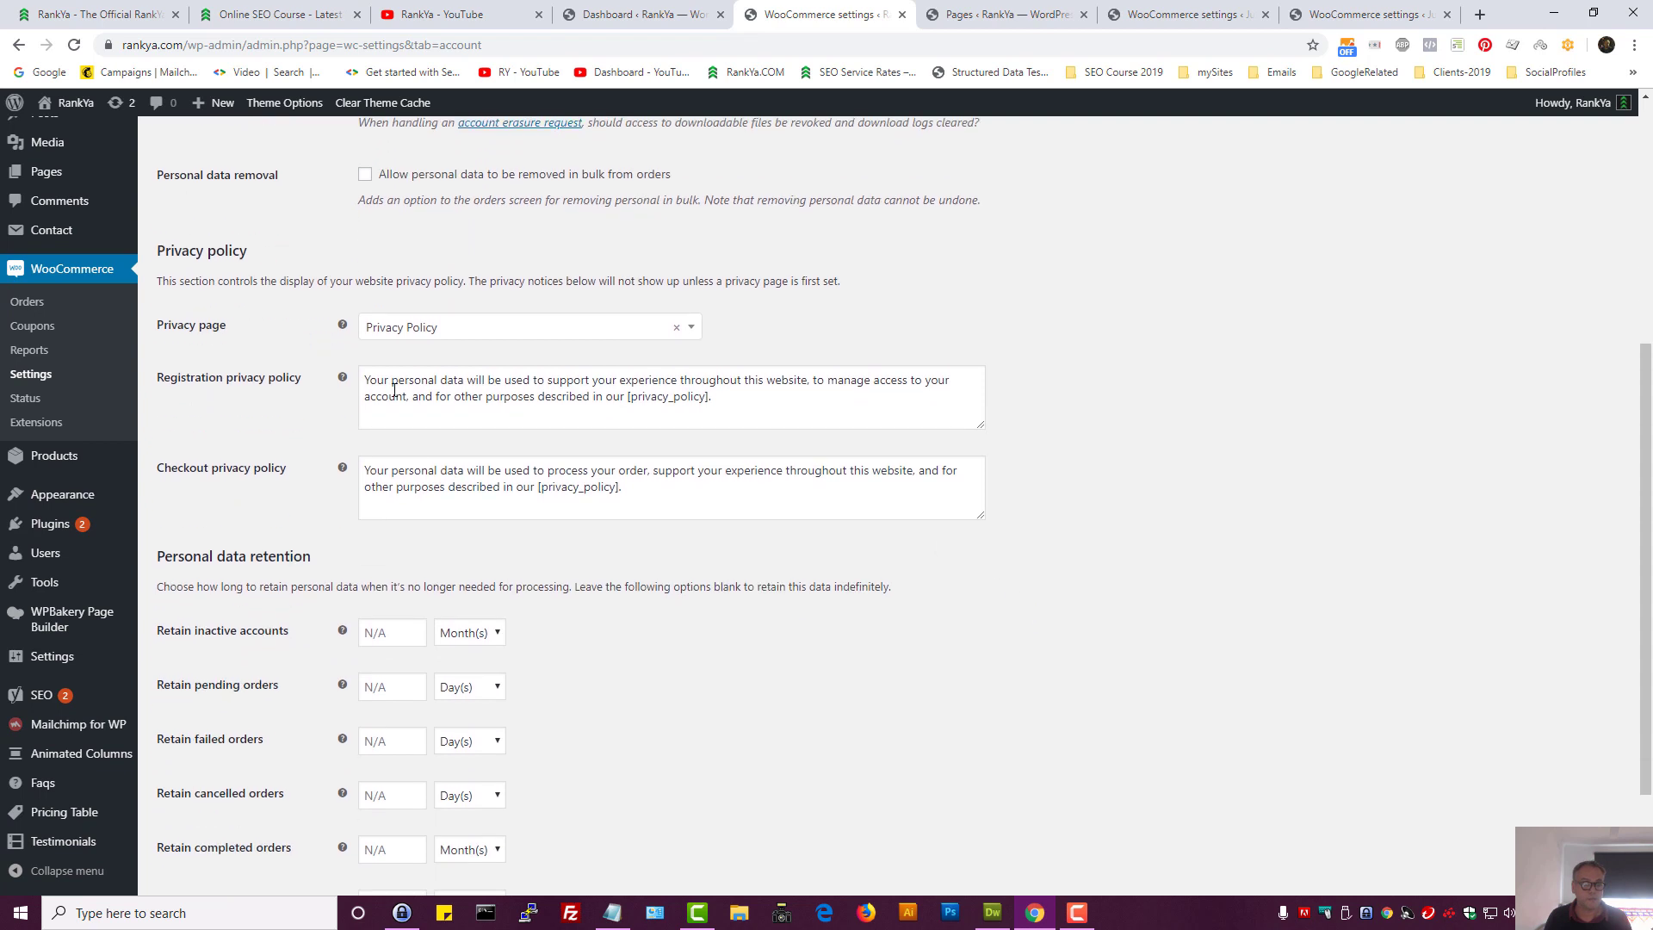
pyautogui.tripleClick(493, 392)
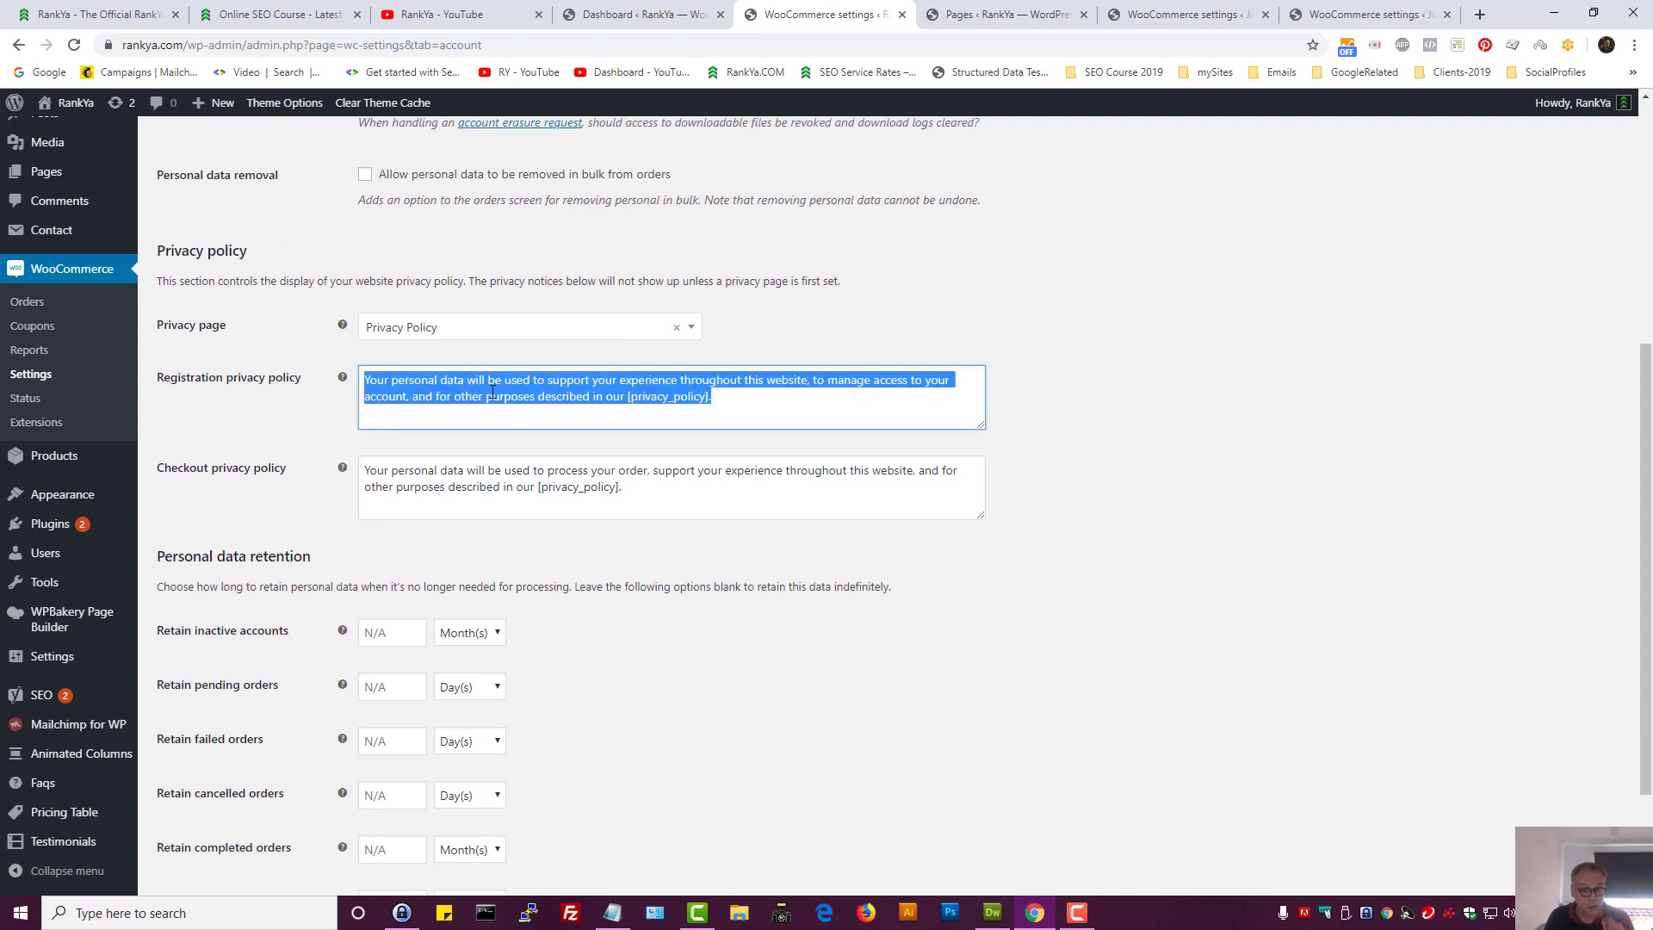
# Examine the registration privacy policy text and its [privacy_policy] shortcode
pyautogui.tripleClick(492, 392)
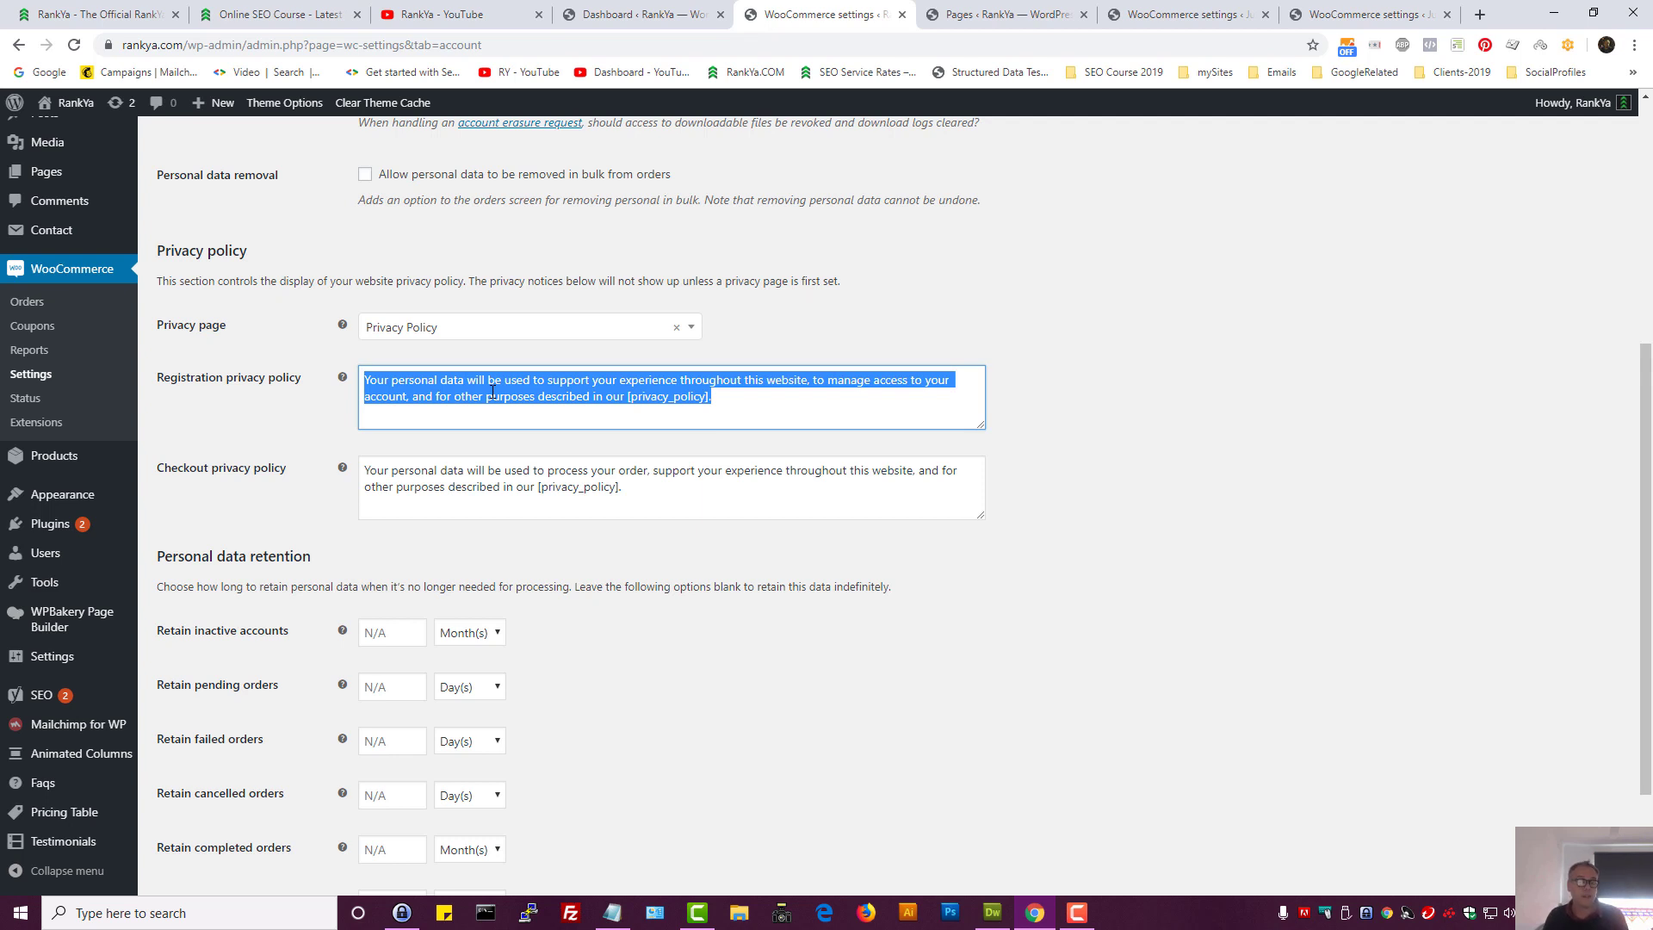
pyautogui.click(489, 395)
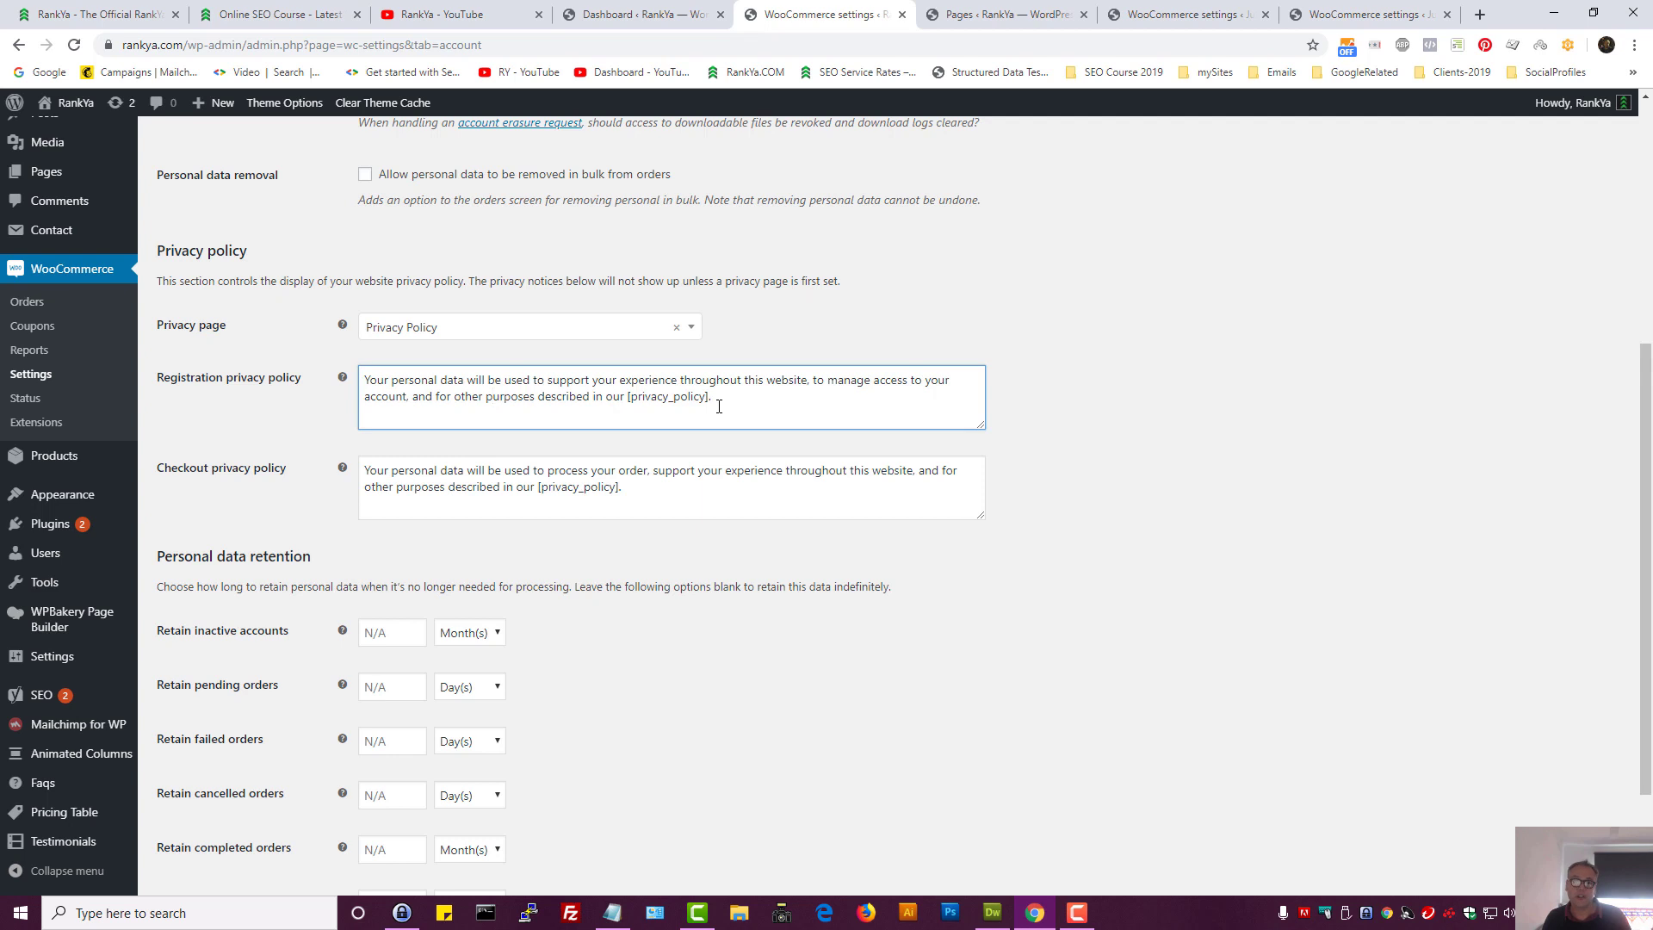
pyautogui.moveTo(717, 403); pyautogui.dragTo(626, 406)
pyautogui.click(1225, 490)
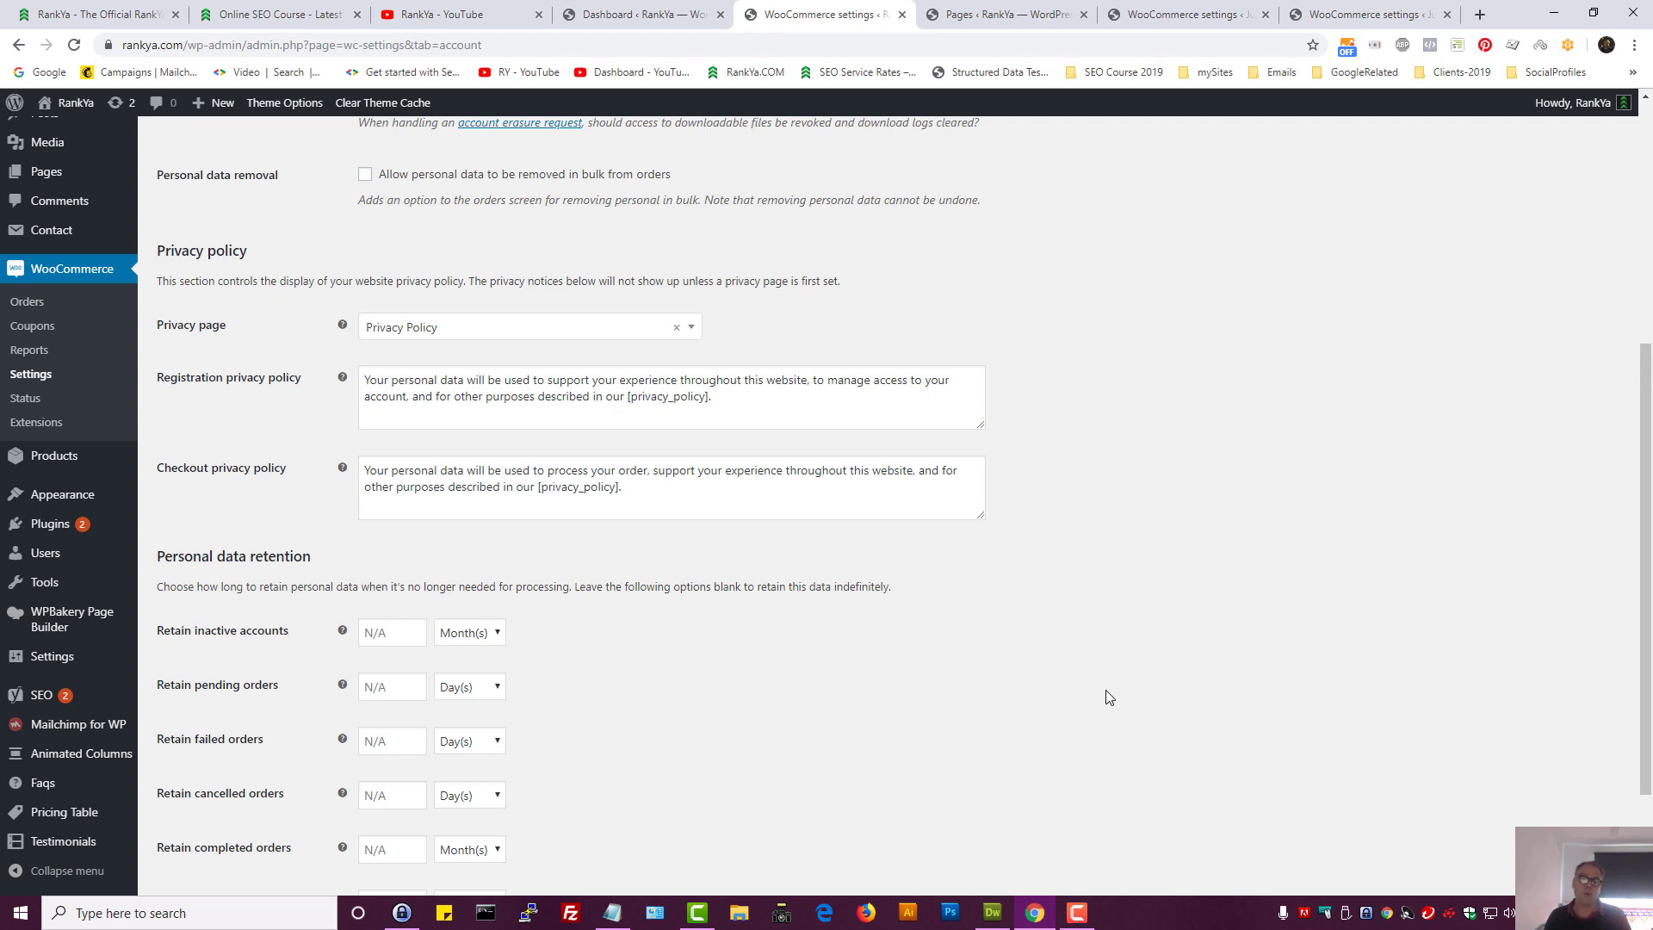
pyautogui.scroll(-1, 1103, 693)
pyautogui.doubleClick(668, 313)
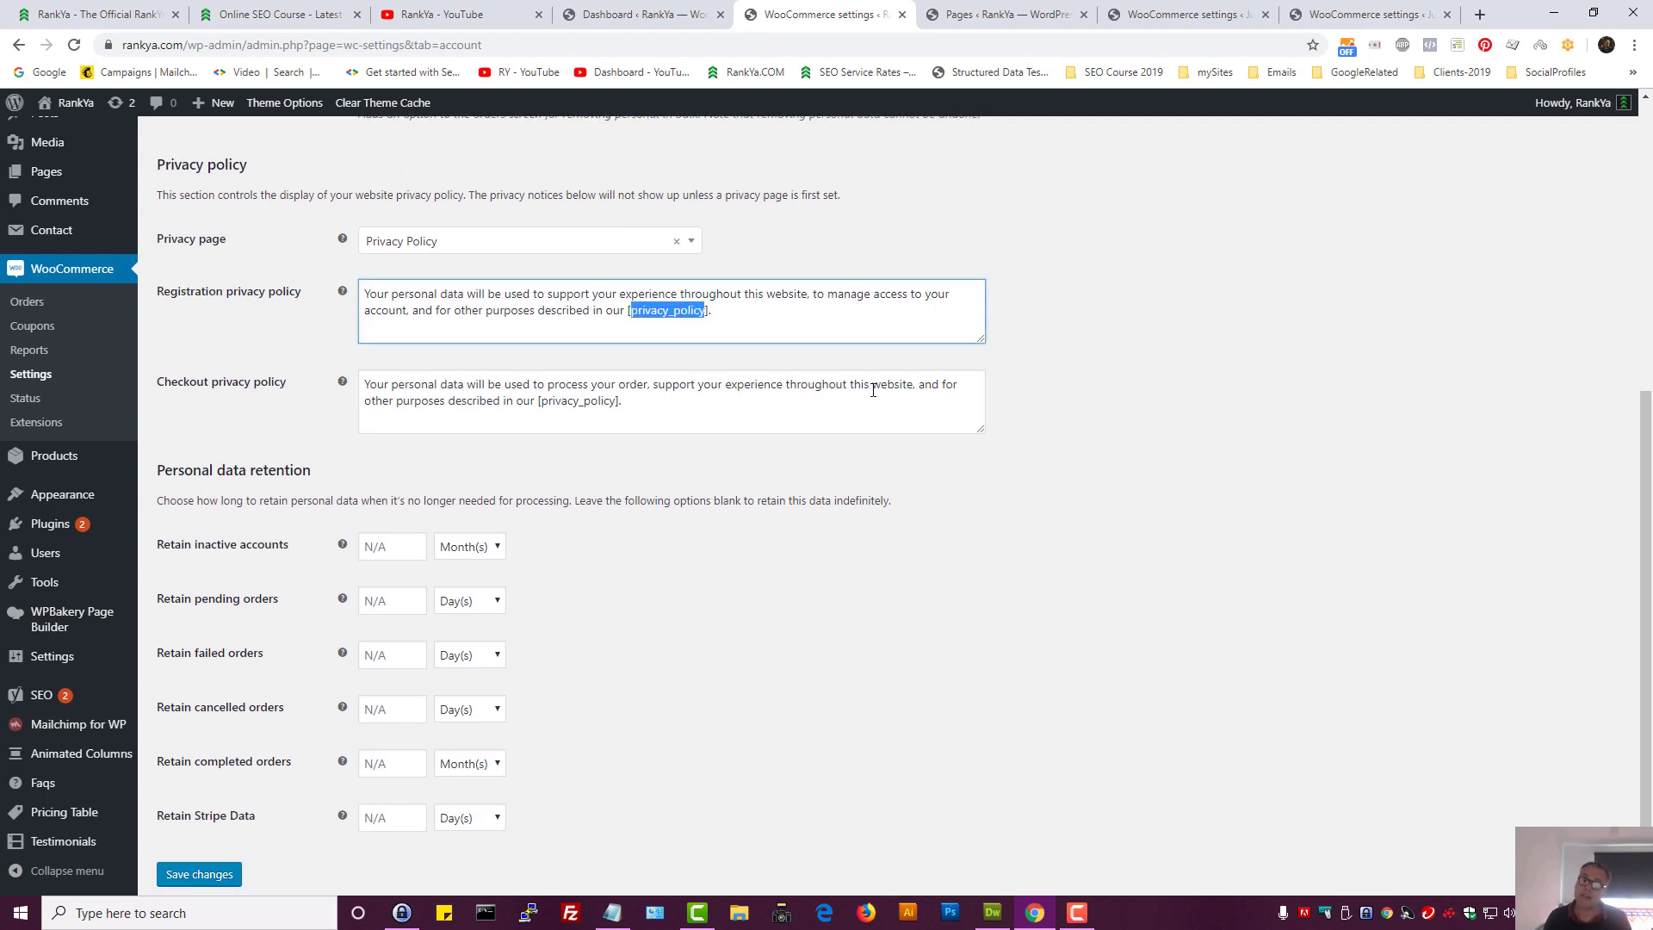
pyautogui.click(1113, 438)
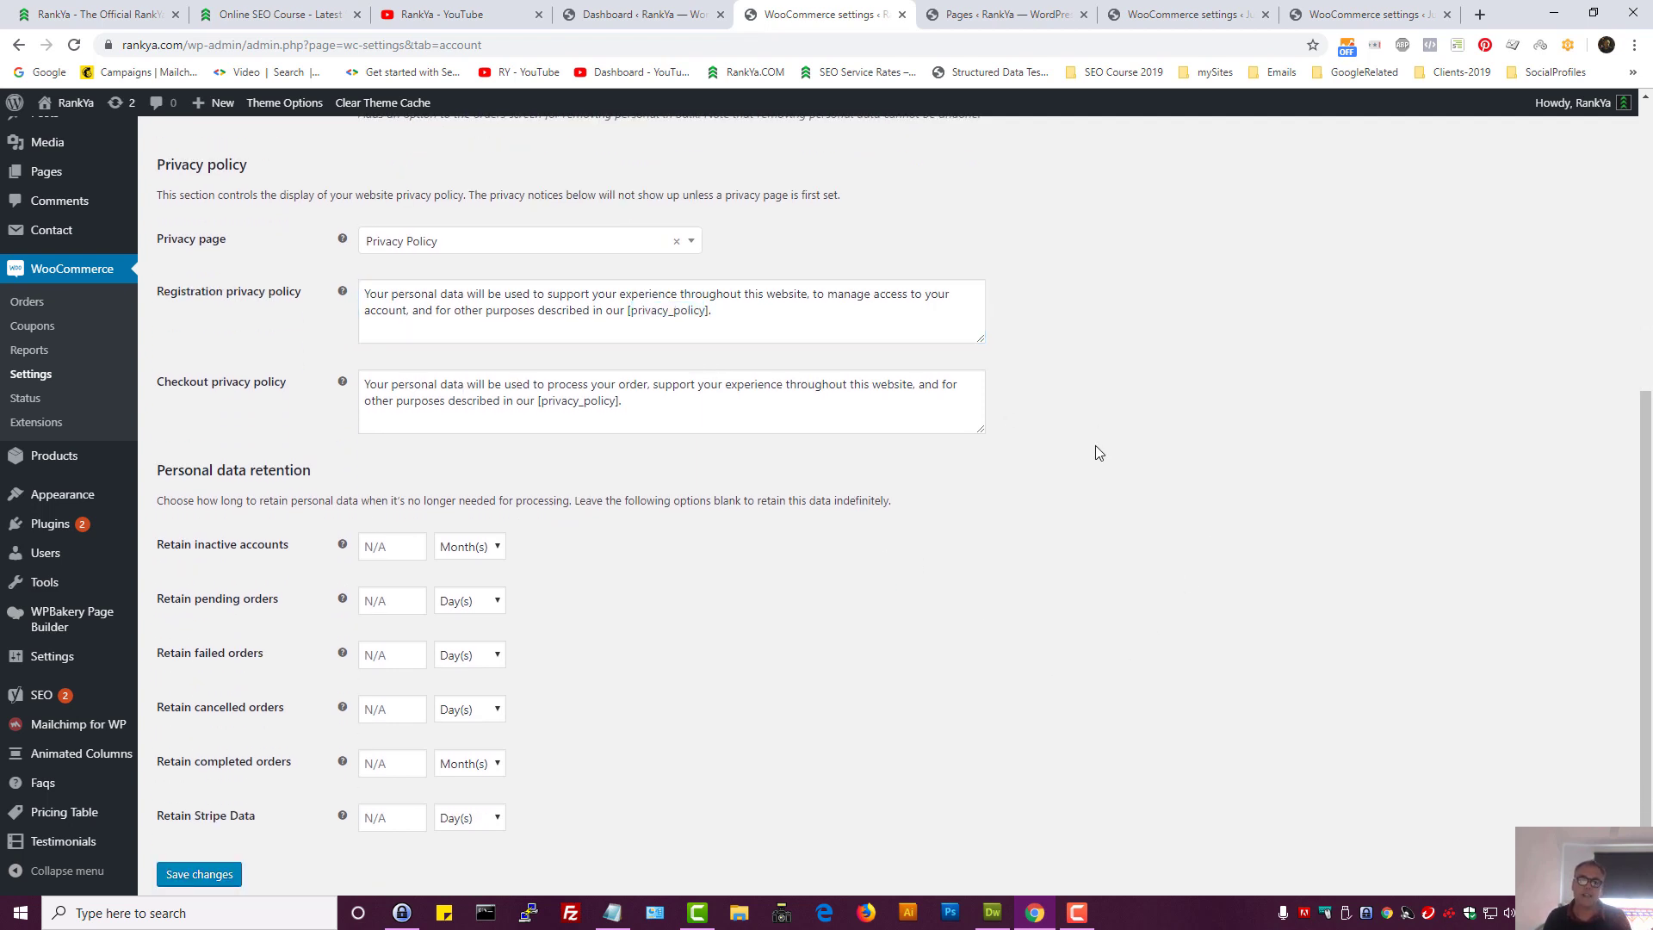
# Inspect the [privacy_policy] shortcode in the checkout privacy policy text and look through the available privacy pages
pyautogui.scroll(-1, 1021, 607)
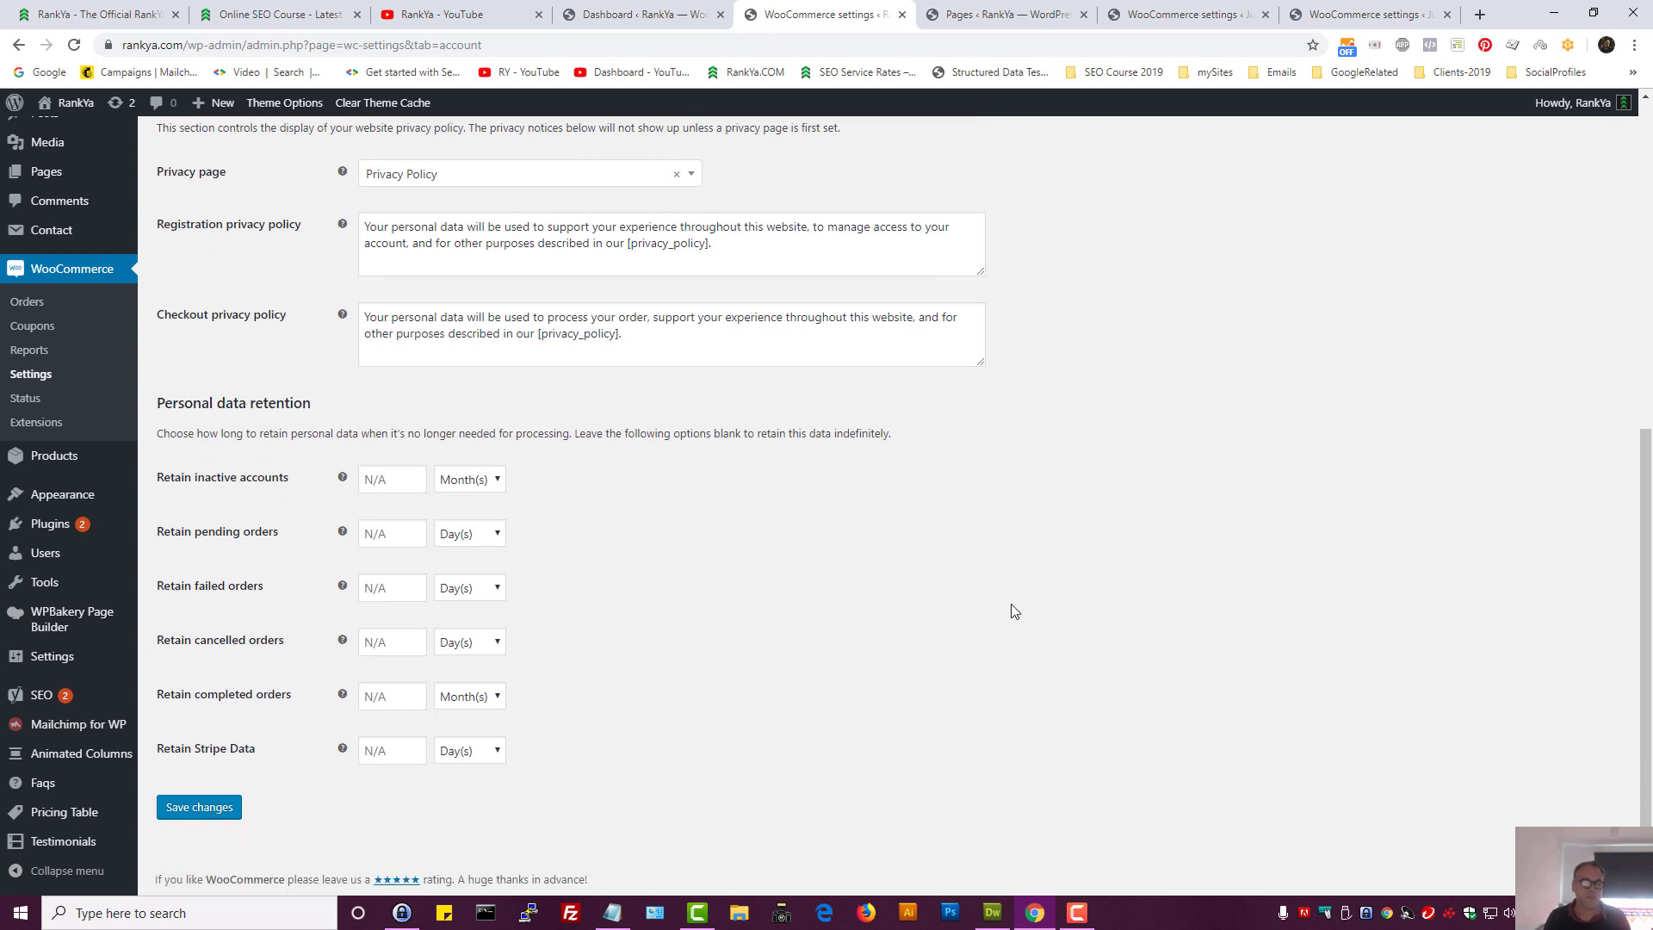
pyautogui.click(539, 335)
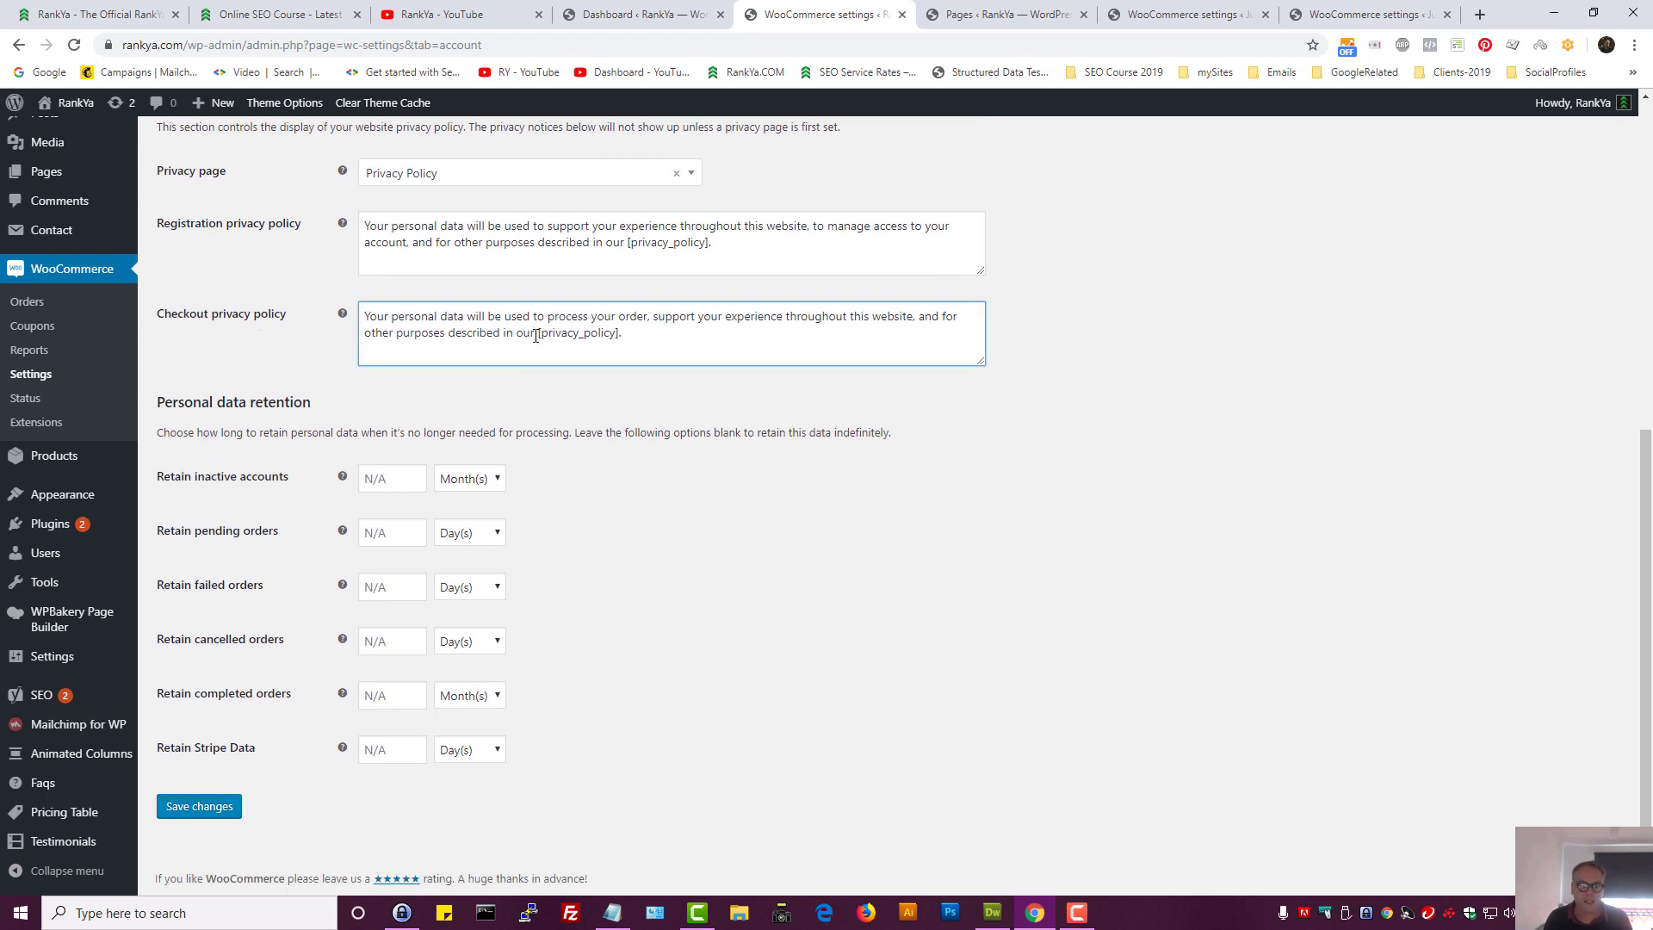
pyautogui.moveTo(539, 335); pyautogui.dragTo(627, 335)
pyautogui.click(800, 482)
pyautogui.click(693, 179)
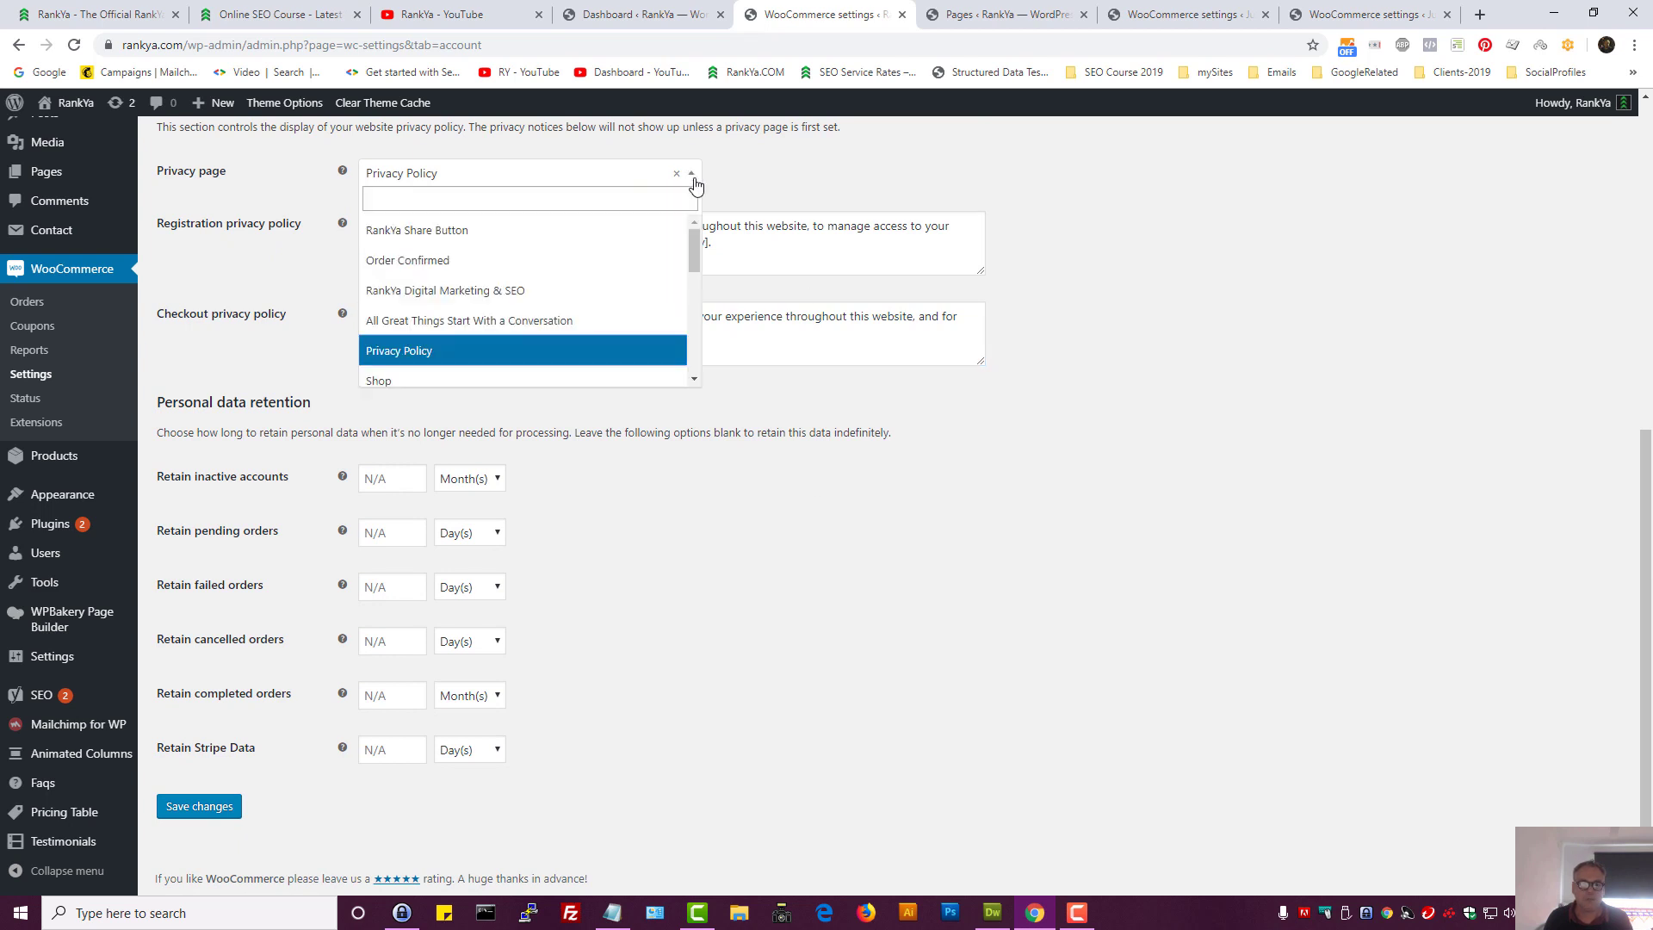
pyautogui.click(900, 565)
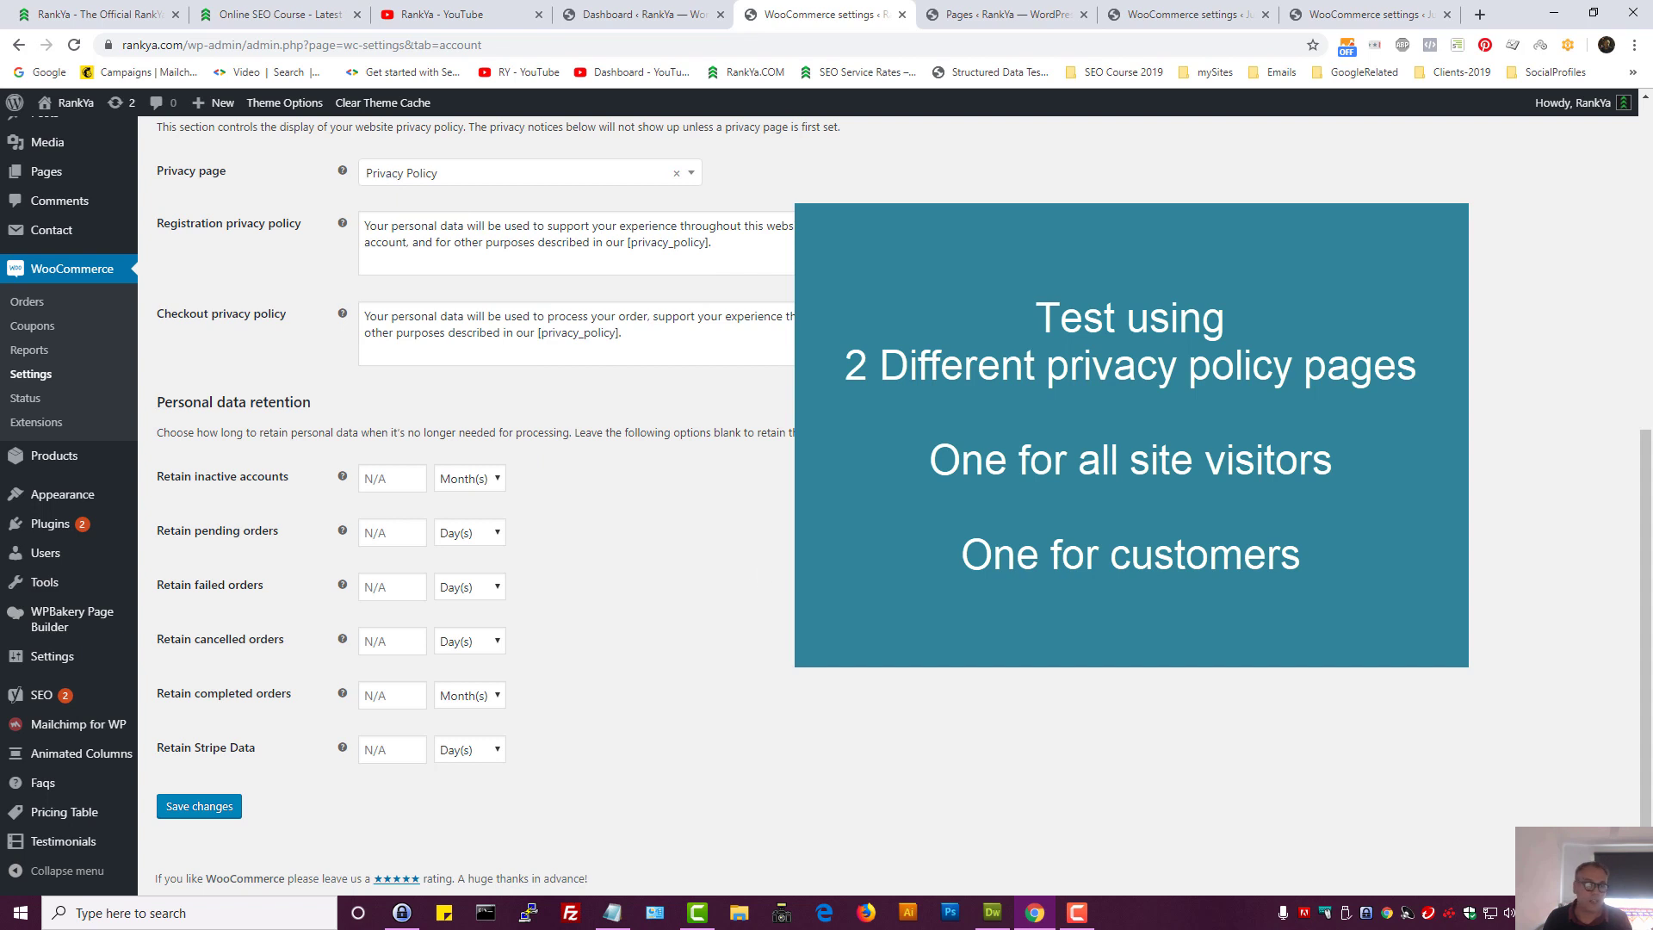
pyautogui.moveTo(68, 171)
pyautogui.click(176, 196)
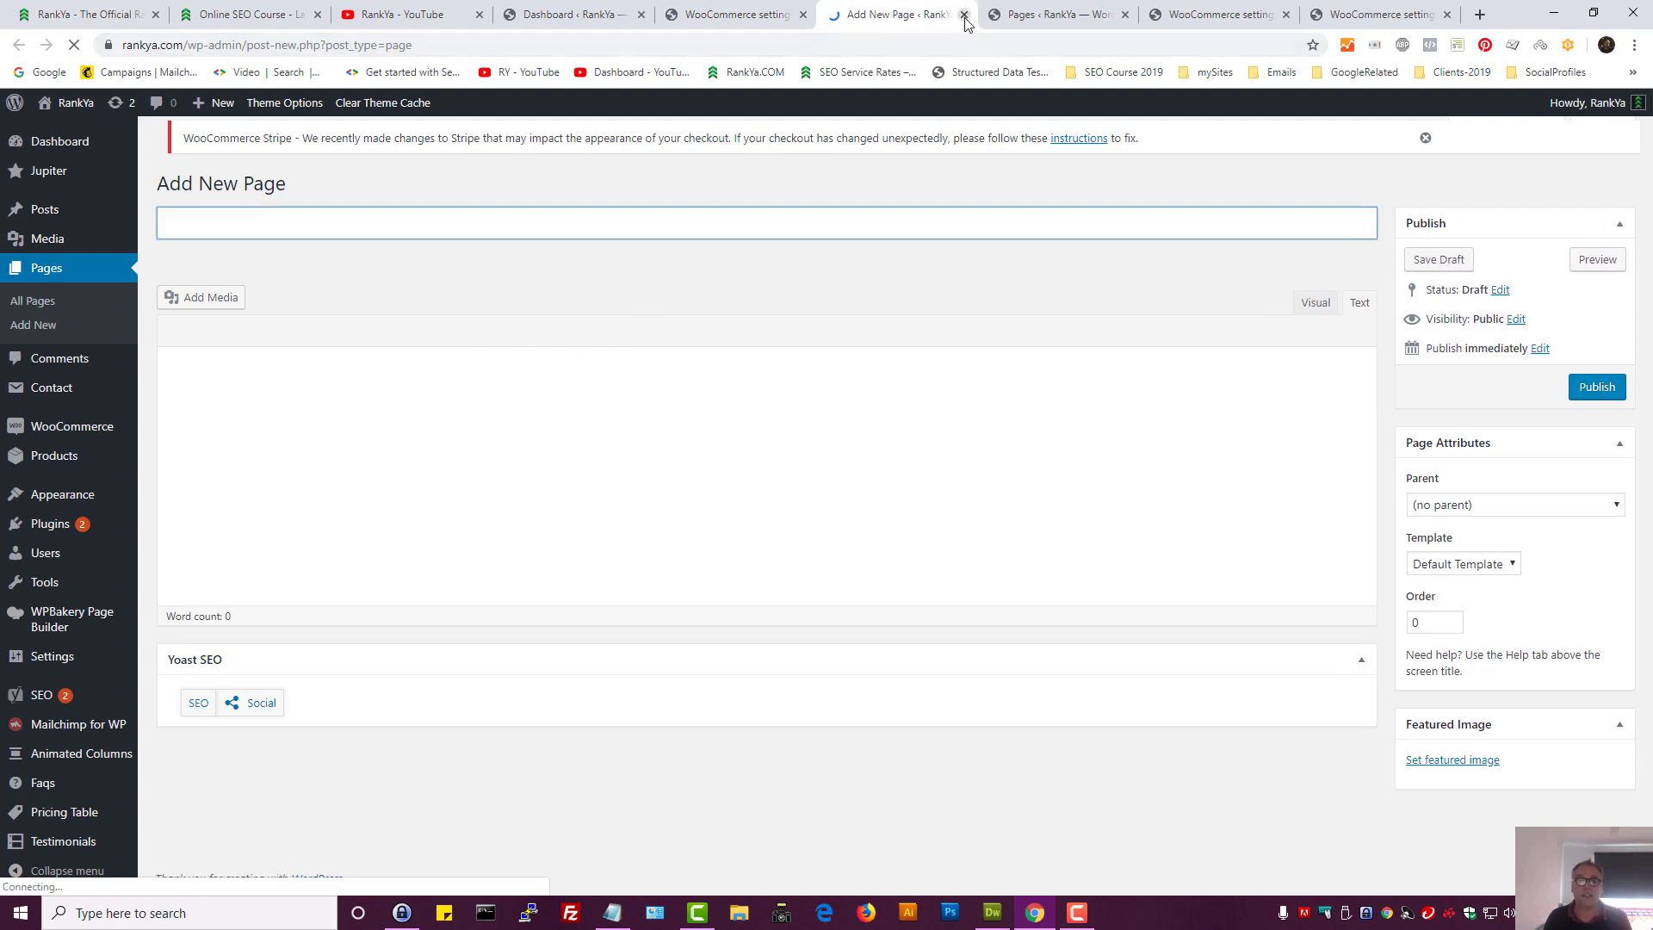
pyautogui.click(964, 15)
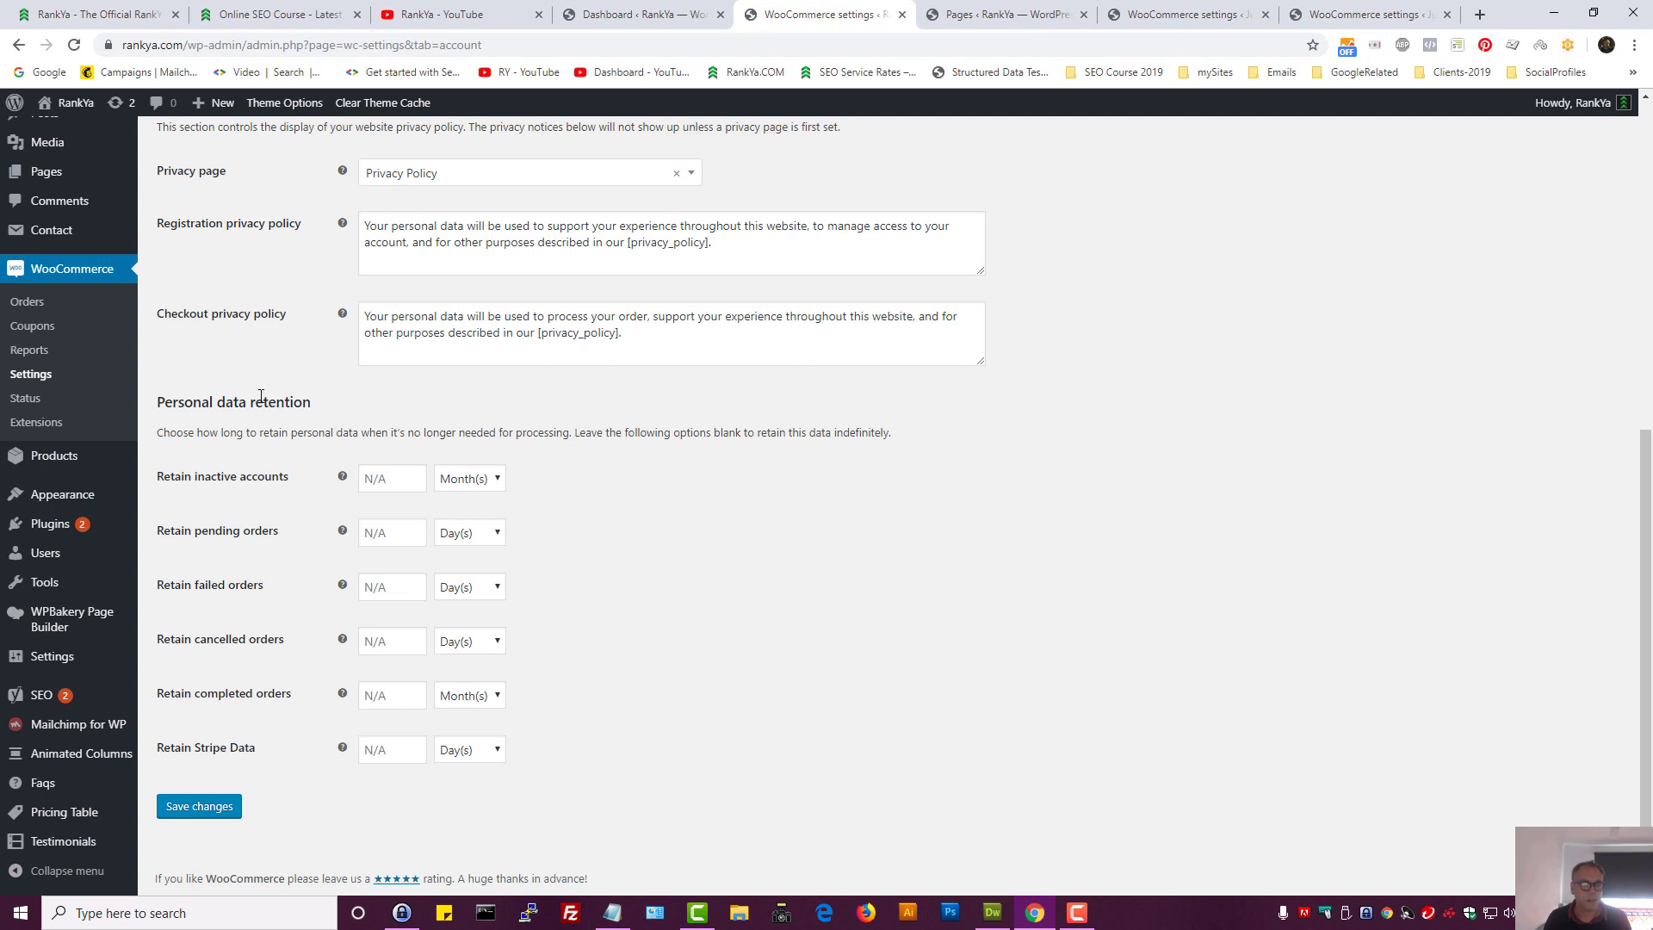
# Read the personal data retention explanation and look over the account erasure and privacy policy settings
pyautogui.tripleClick(229, 395)
pyautogui.tripleClick(646, 432)
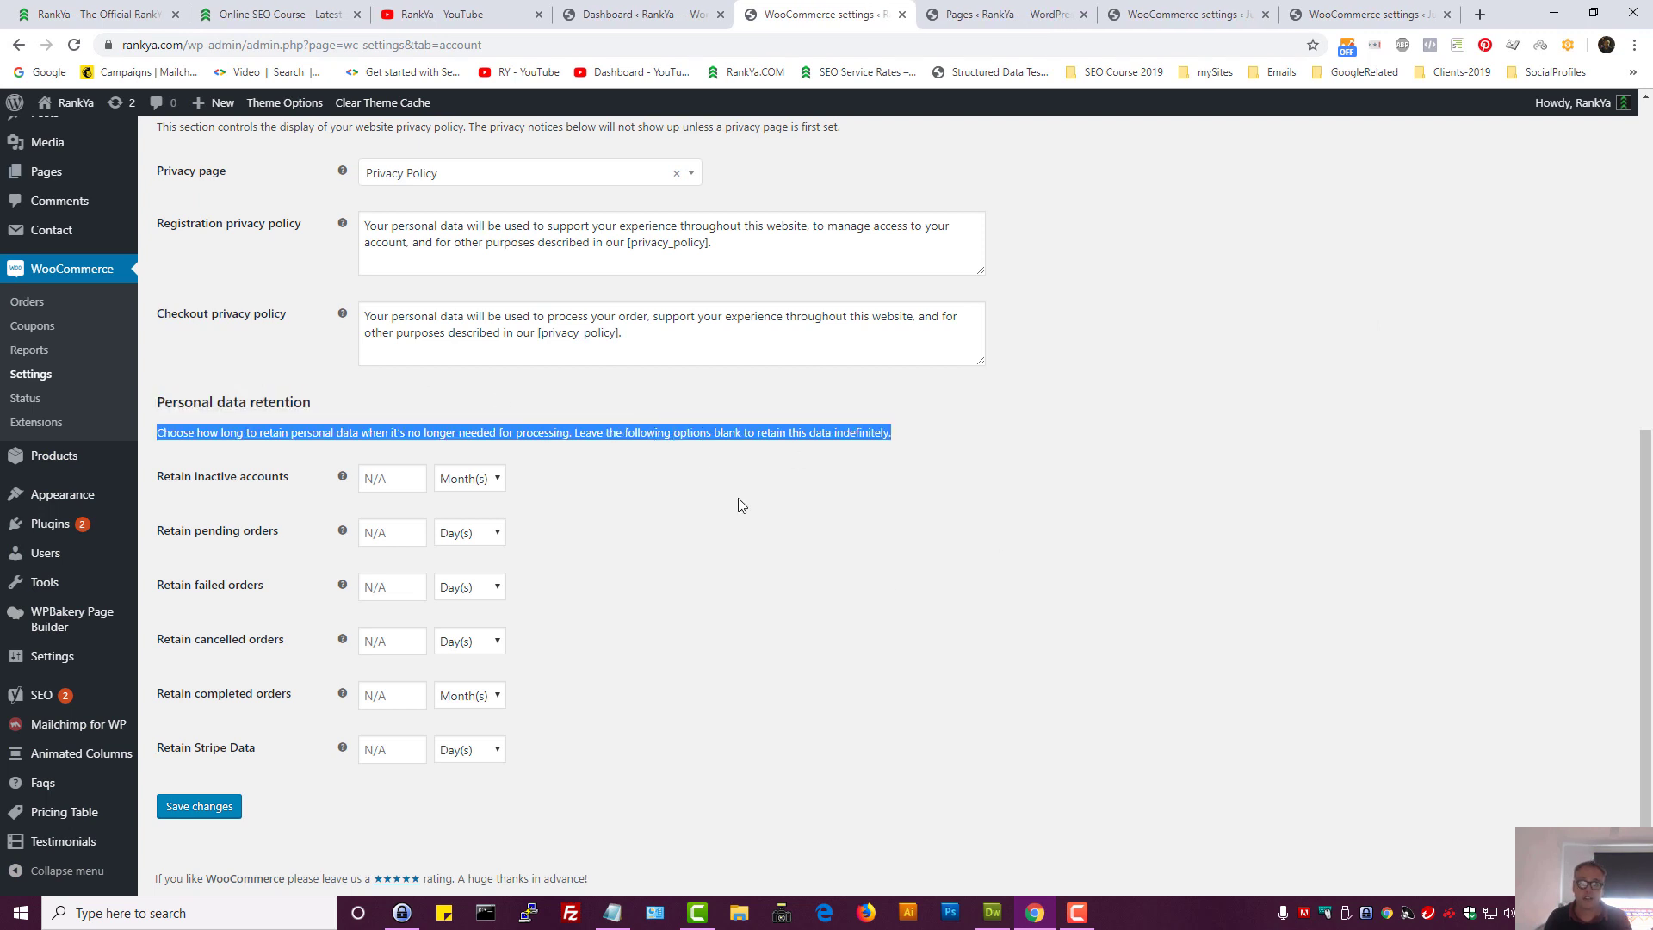
pyautogui.click(740, 504)
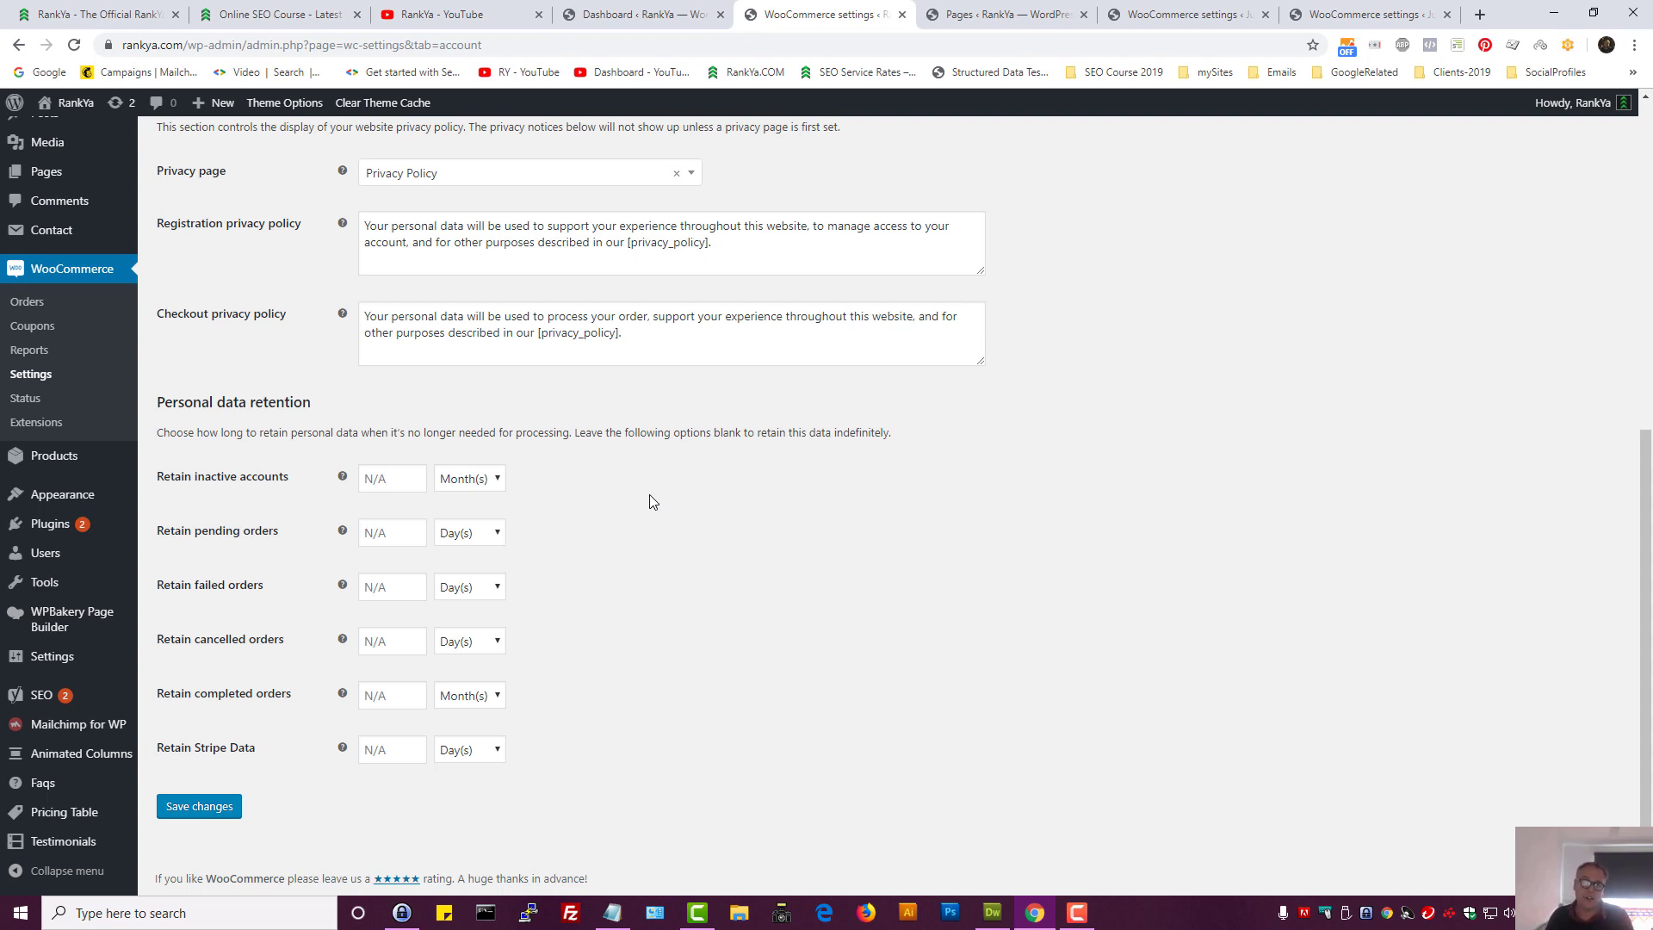
pyautogui.scroll(3, 652, 502)
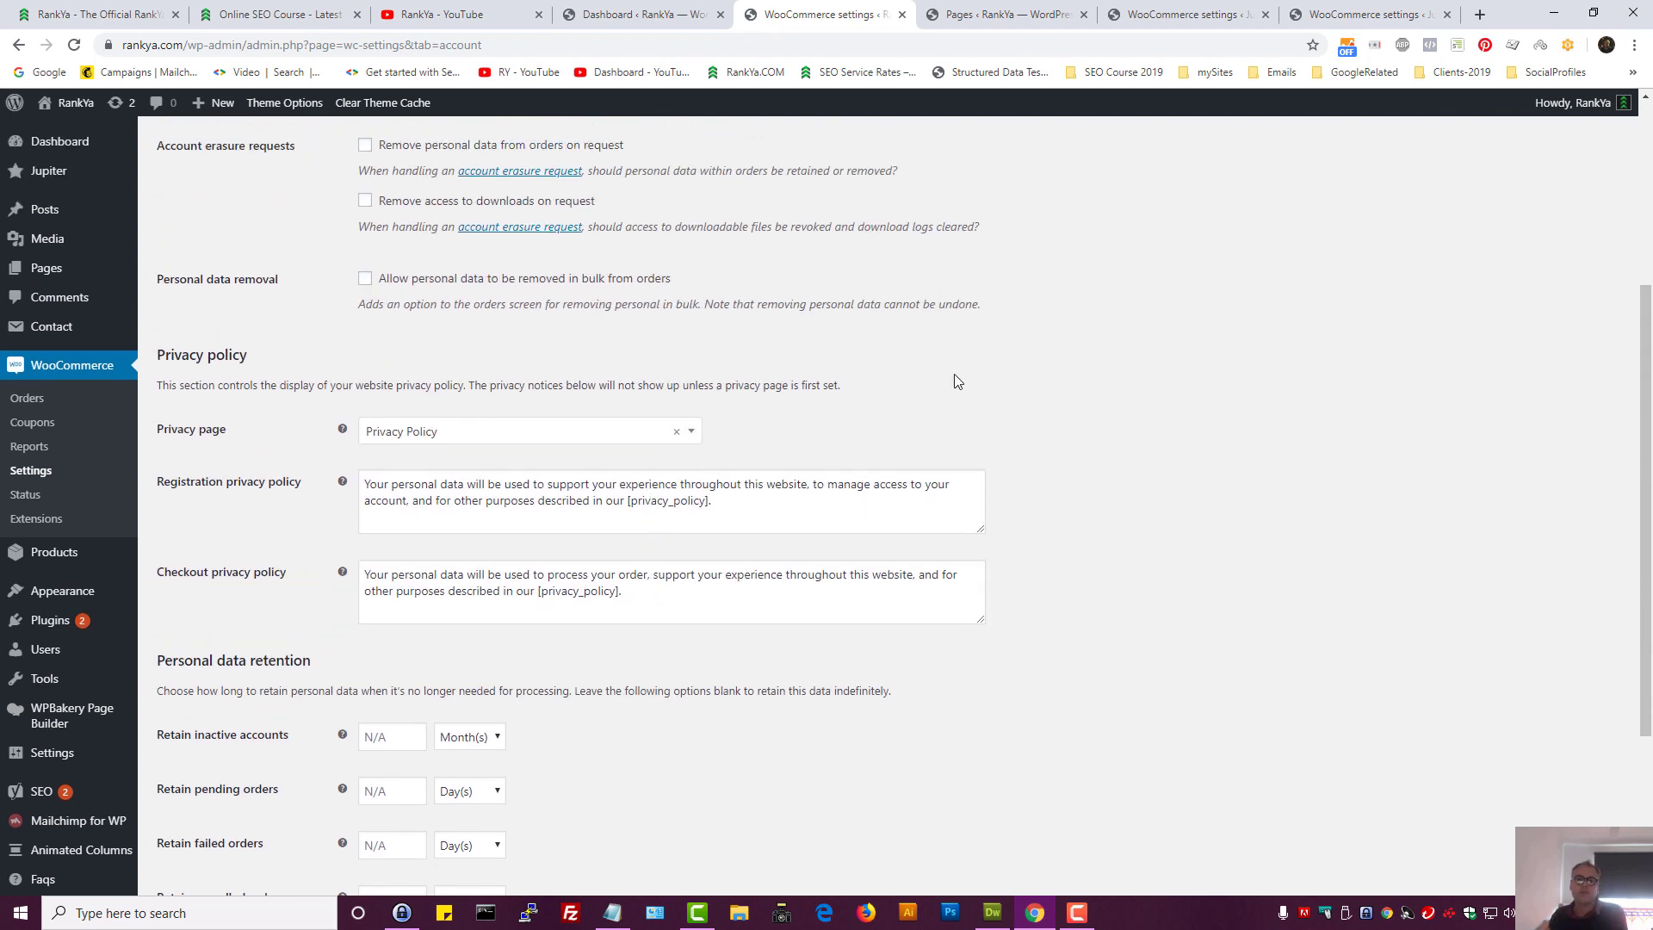
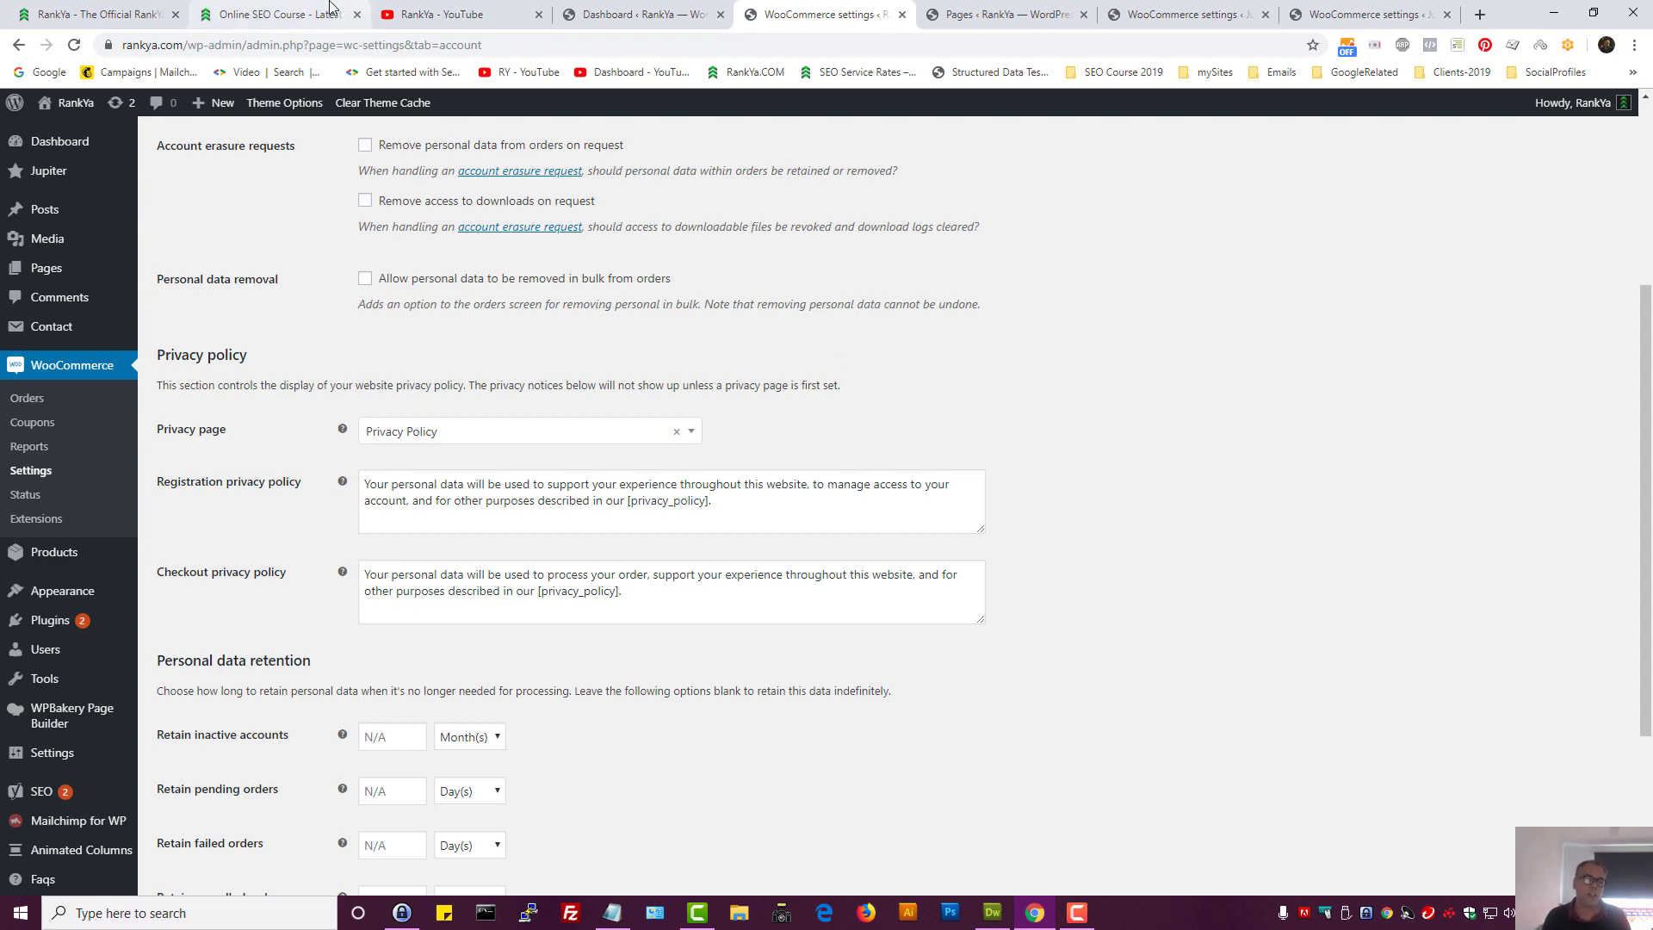
# View the site's SEO Course page, return to the Accounts & Privacy settings and review the personal data retention options
pyautogui.click(276, 14)
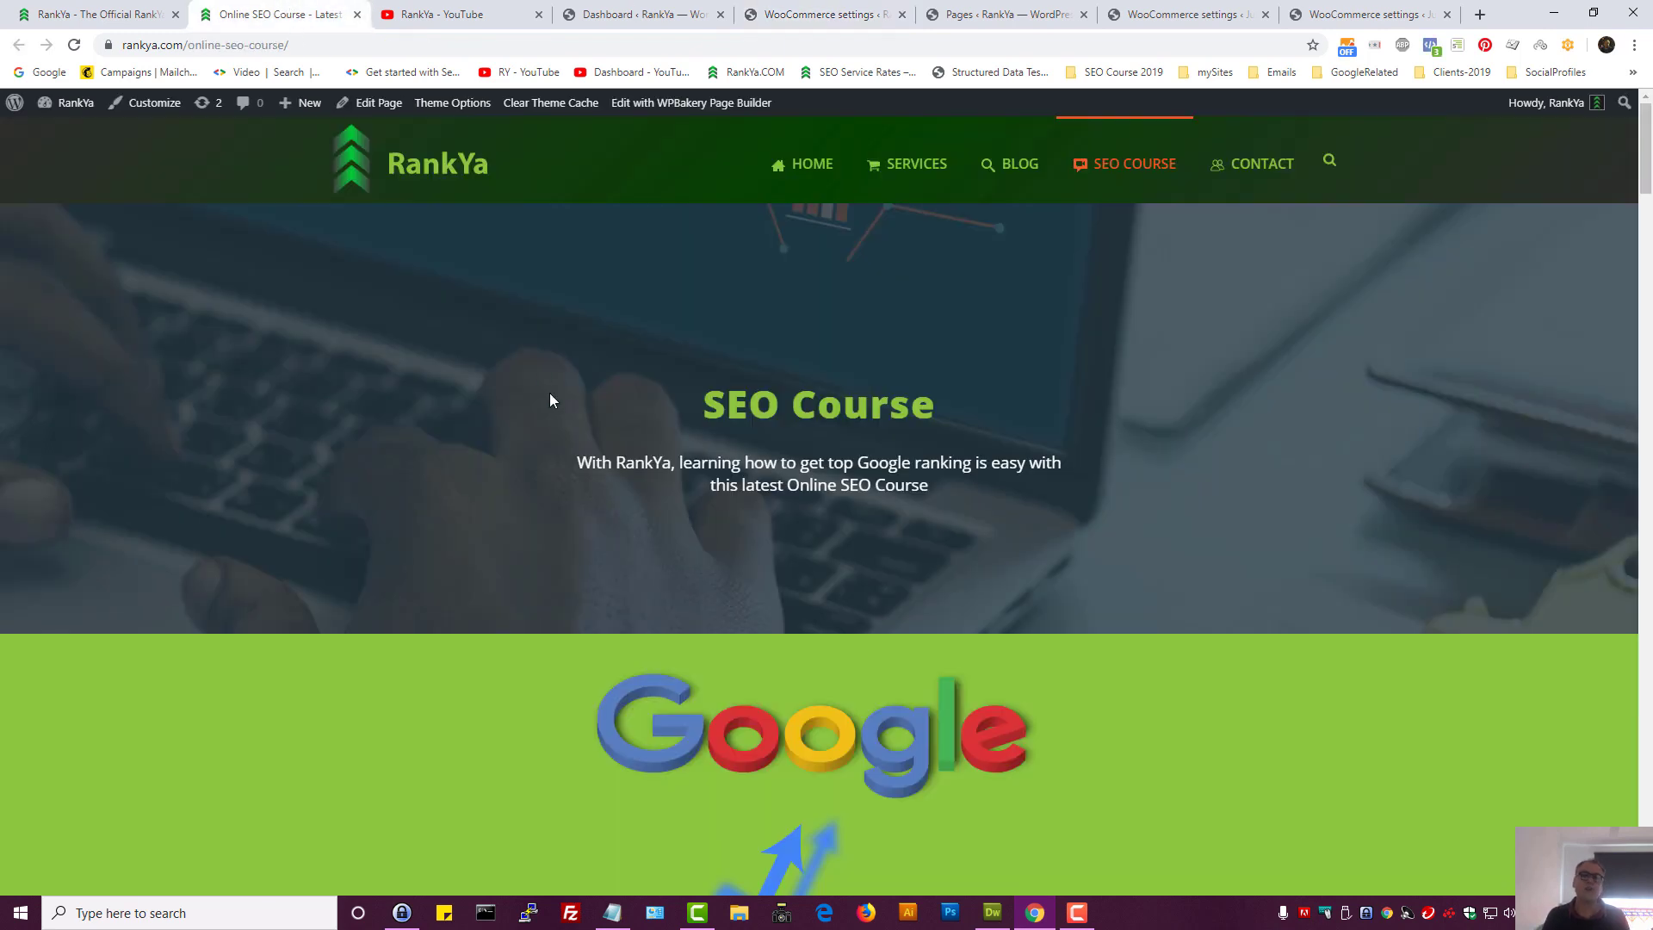
pyautogui.click(809, 14)
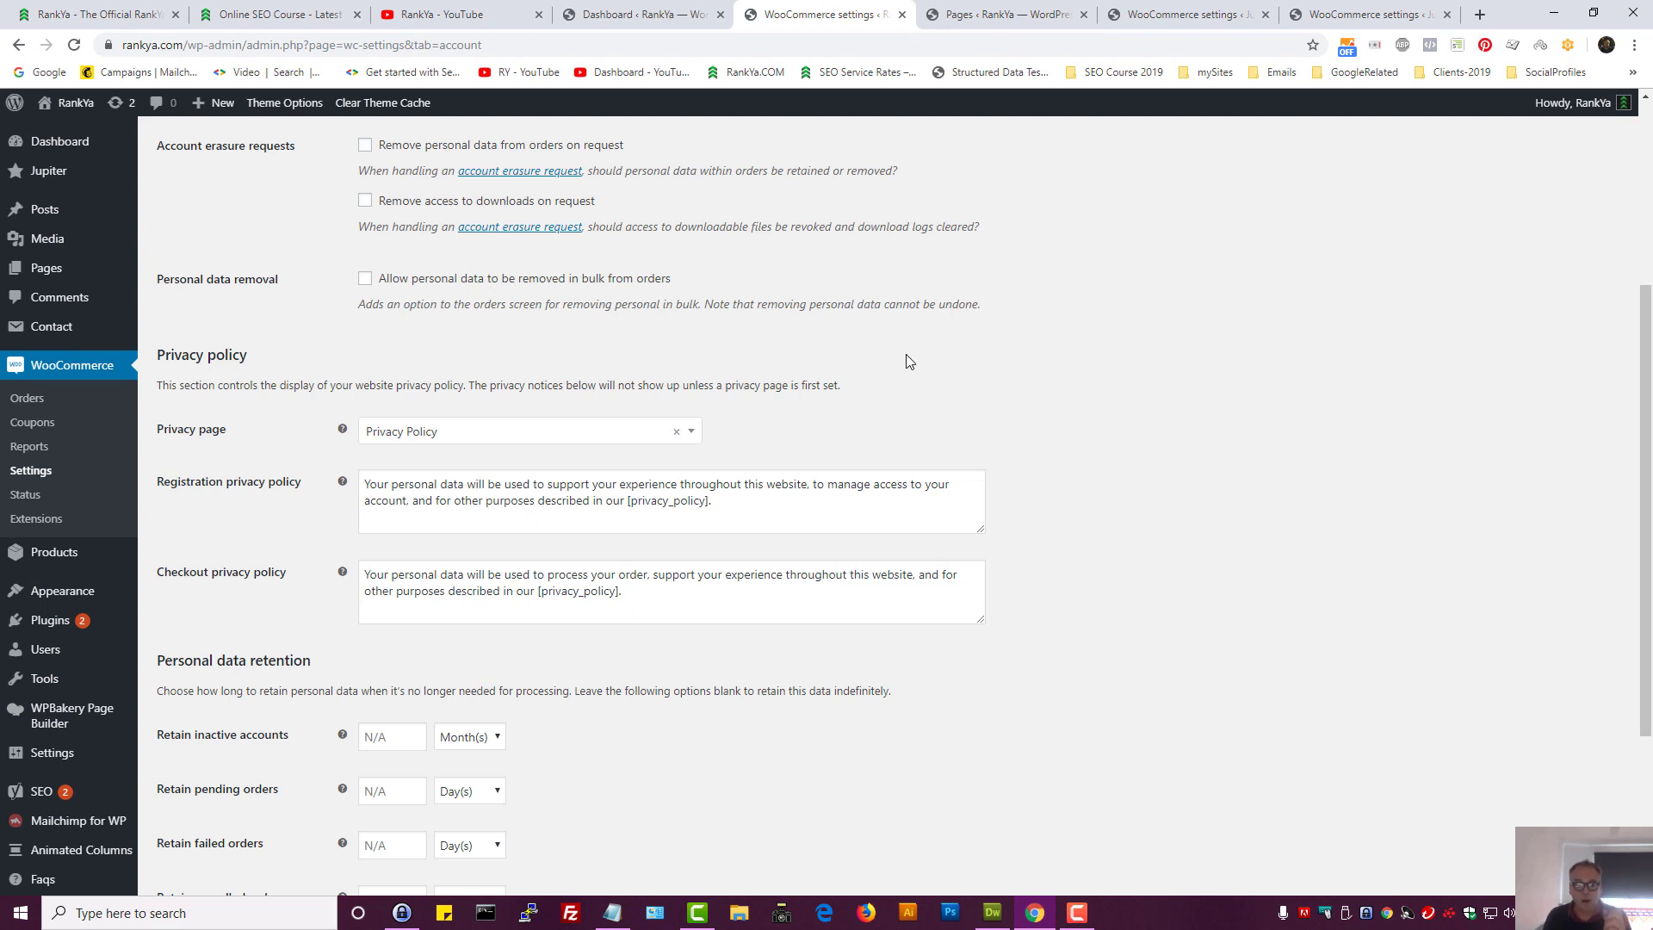
pyautogui.scroll(-3, 919, 654)
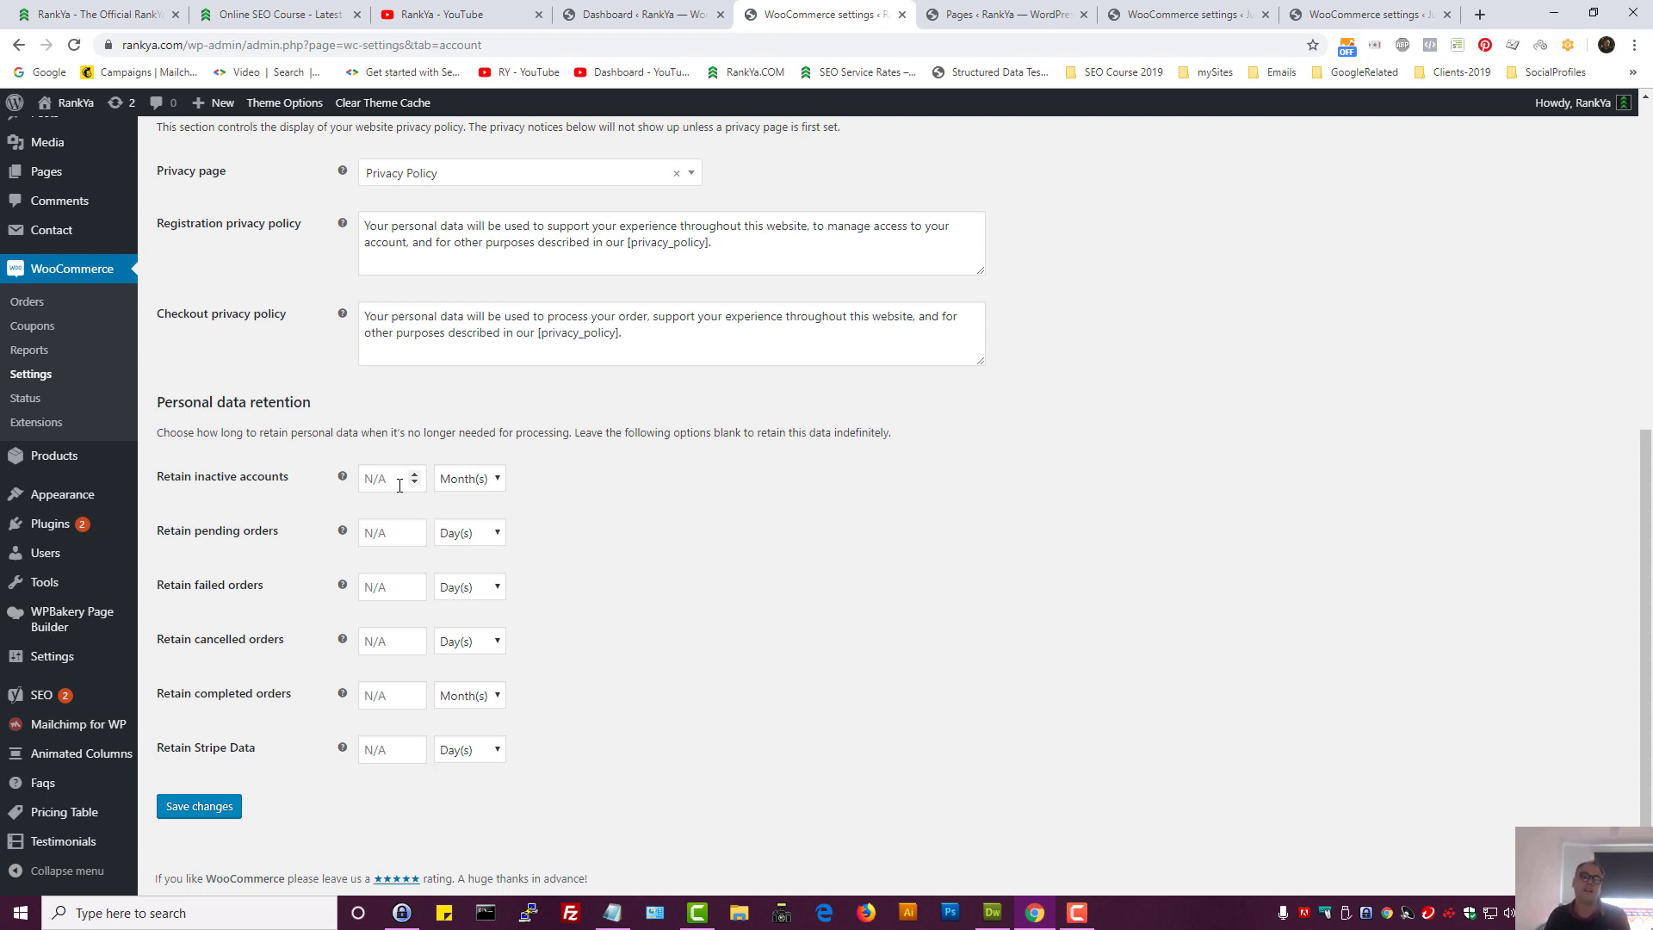
pyautogui.tripleClick(211, 403)
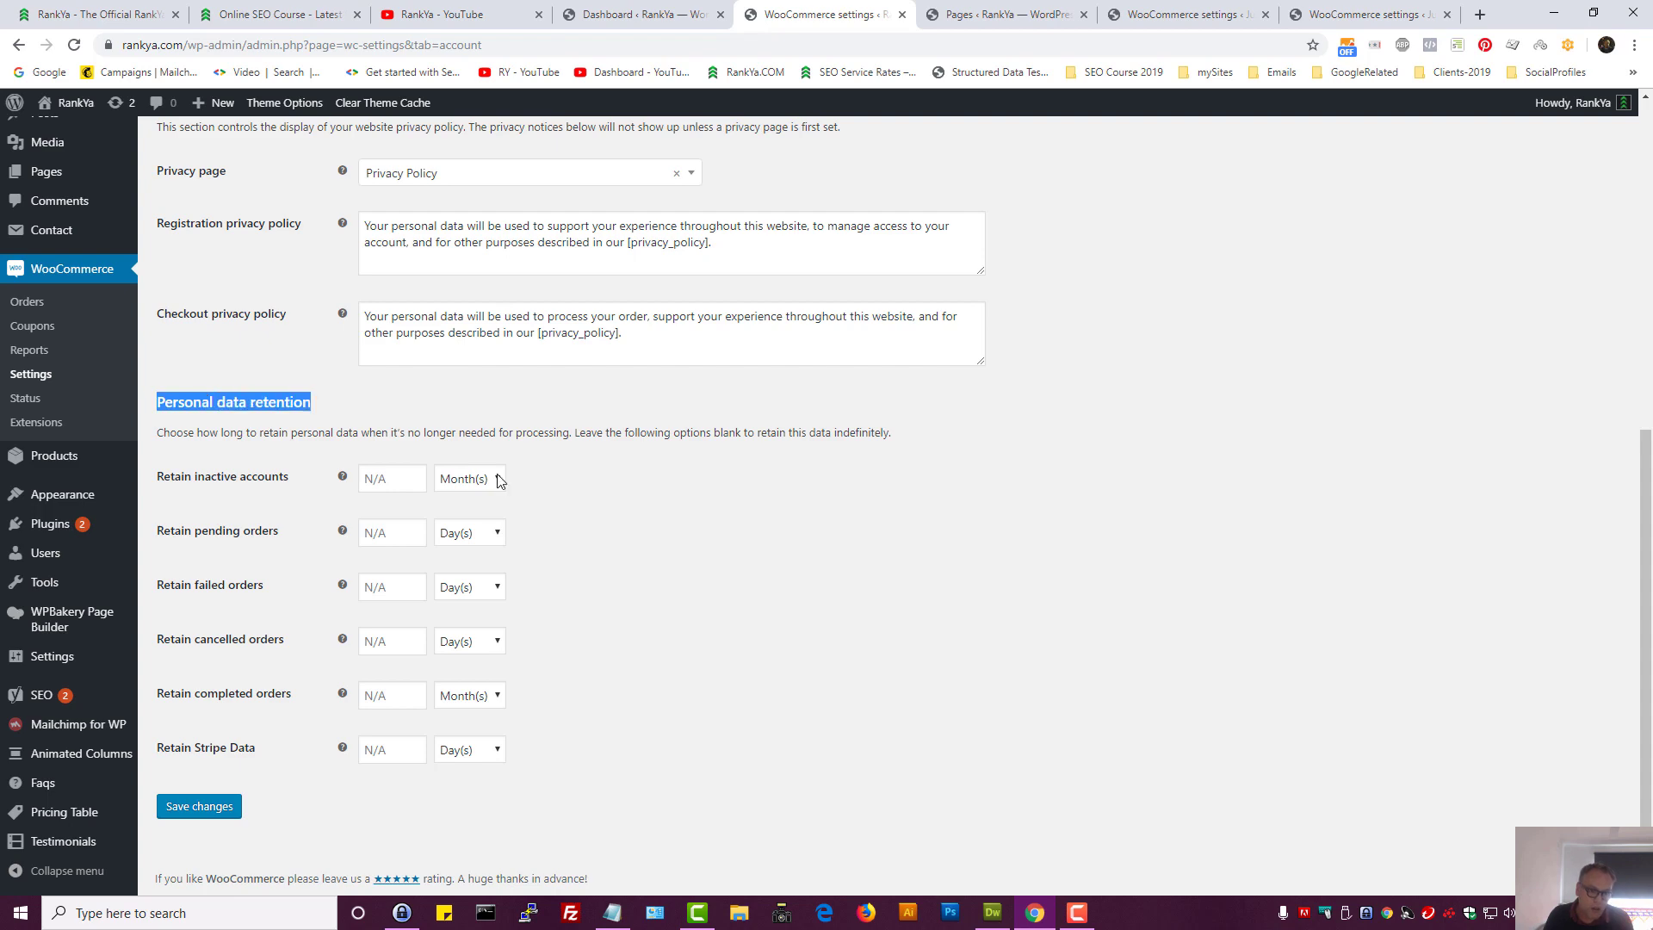
pyautogui.click(754, 454)
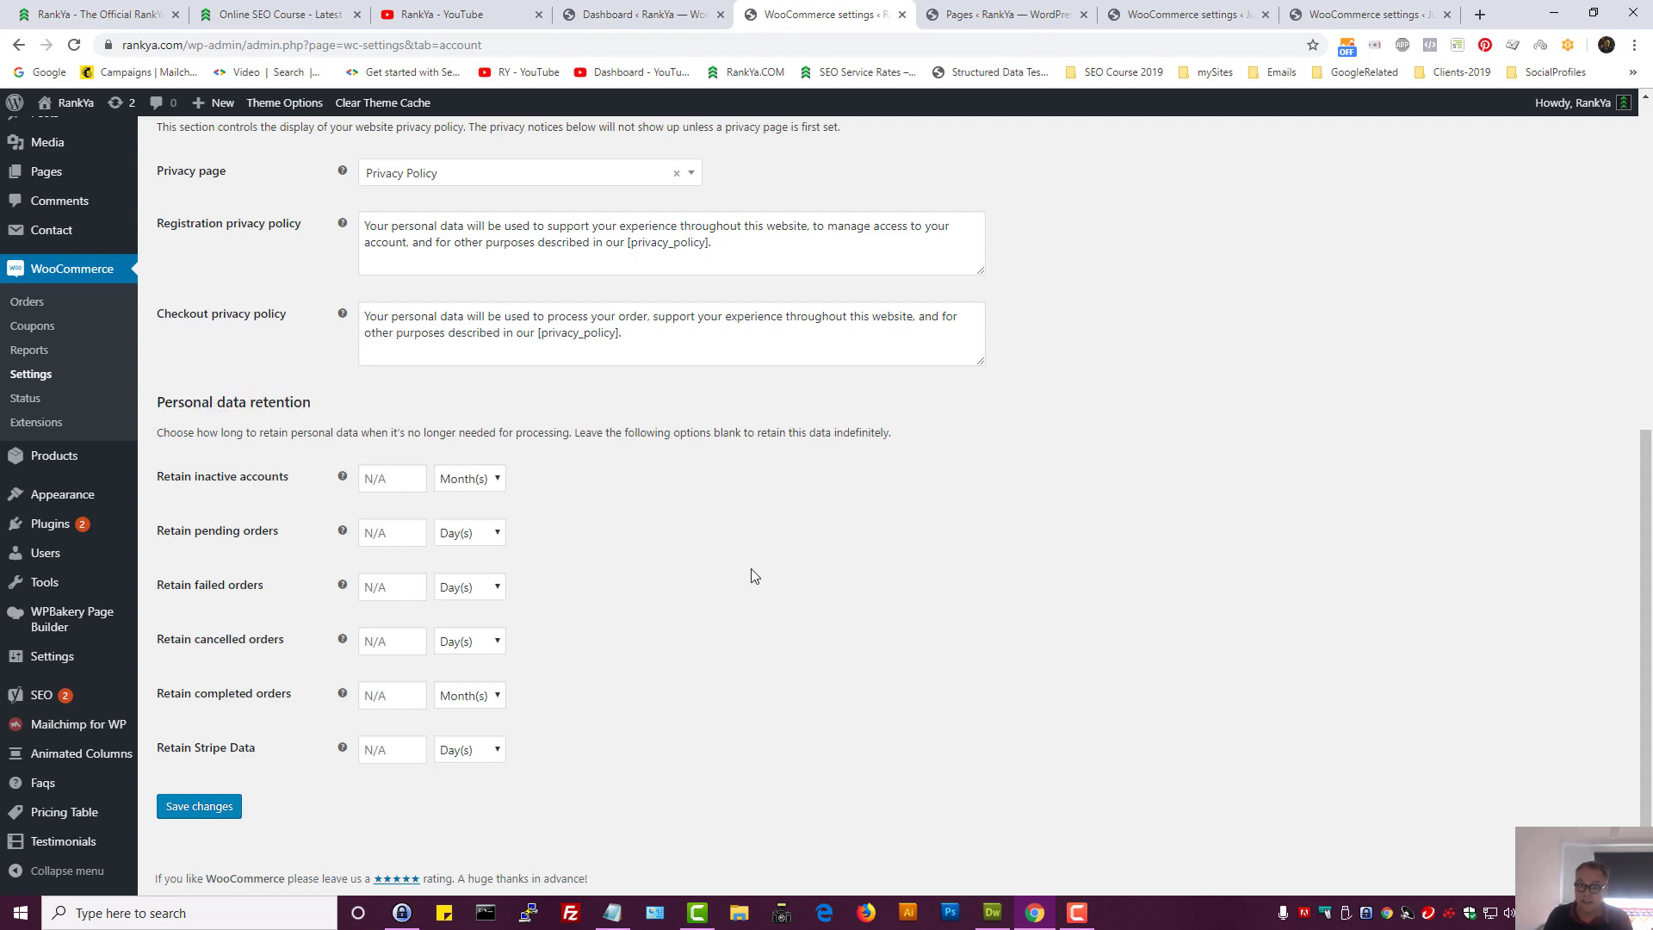
# Go to the WooCommerce email notification settings and open the Completed order email for configuration
pyautogui.scroll(7, 754, 576)
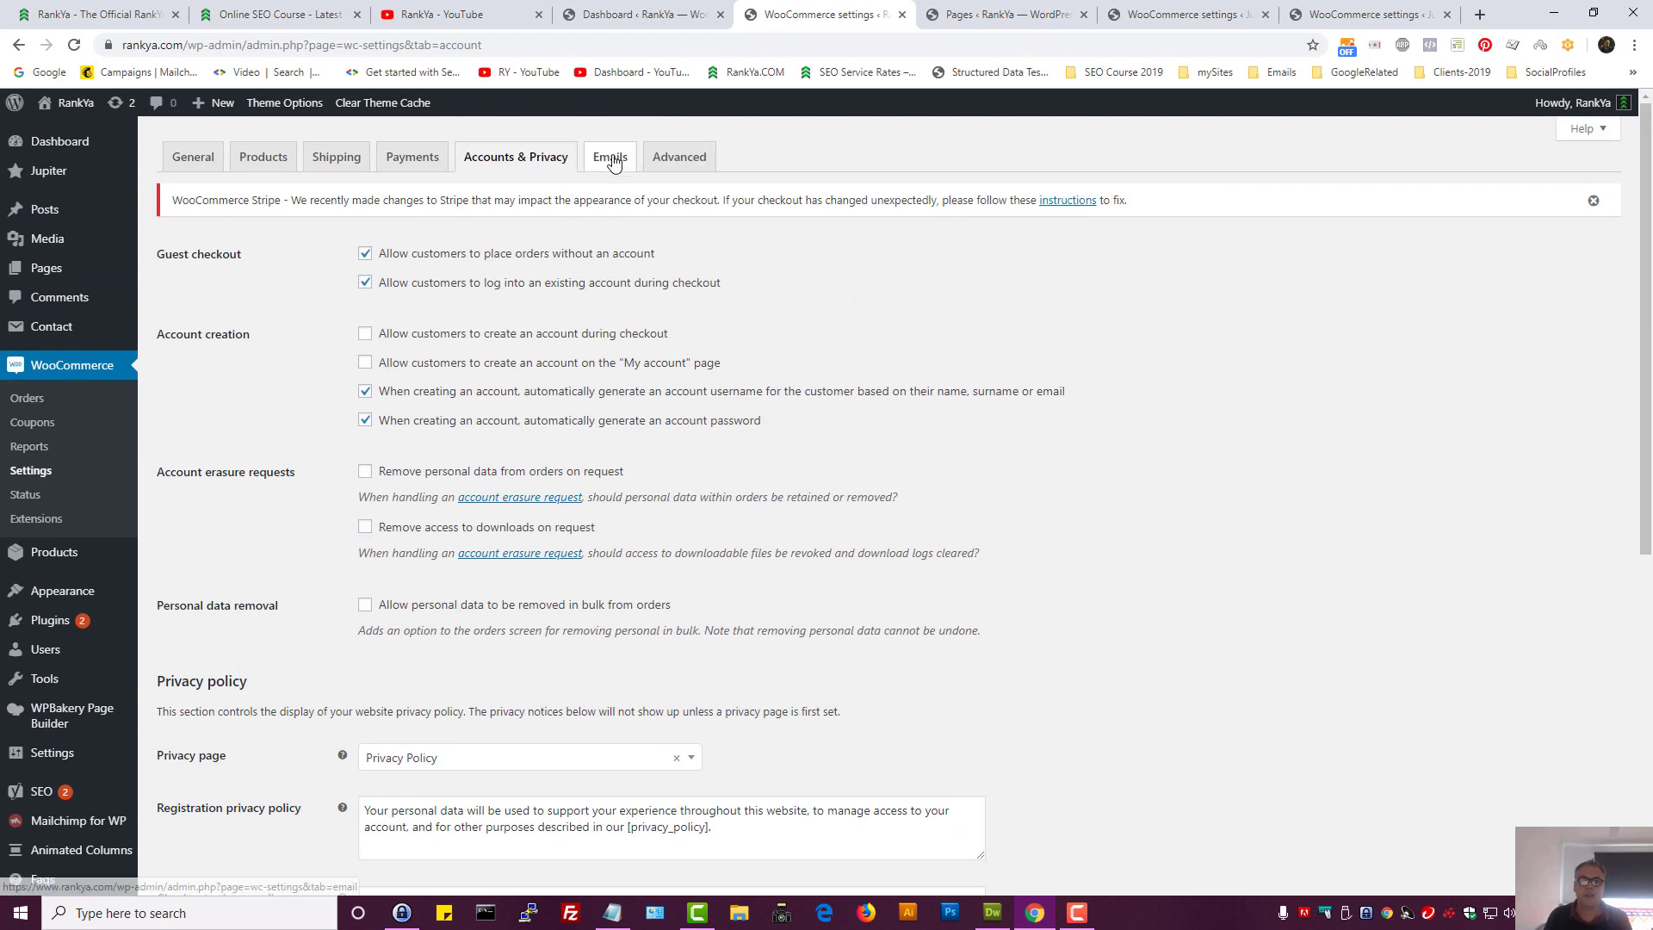
pyautogui.click(613, 162)
pyautogui.click(917, 182)
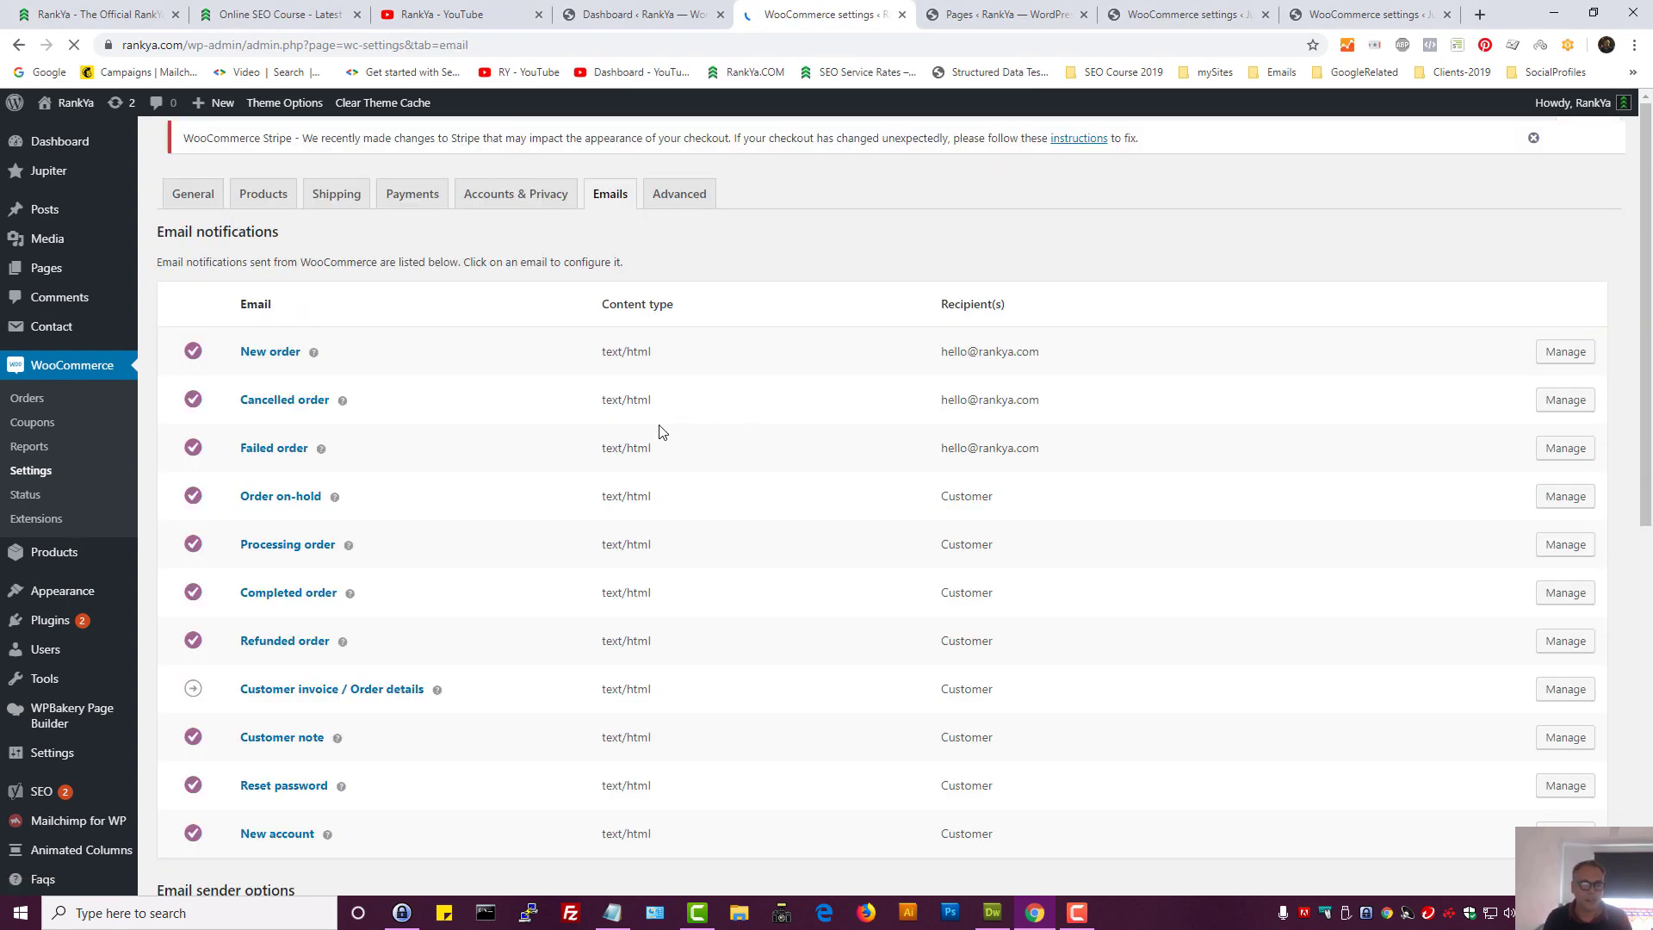
pyautogui.scroll(-1, 550, 506)
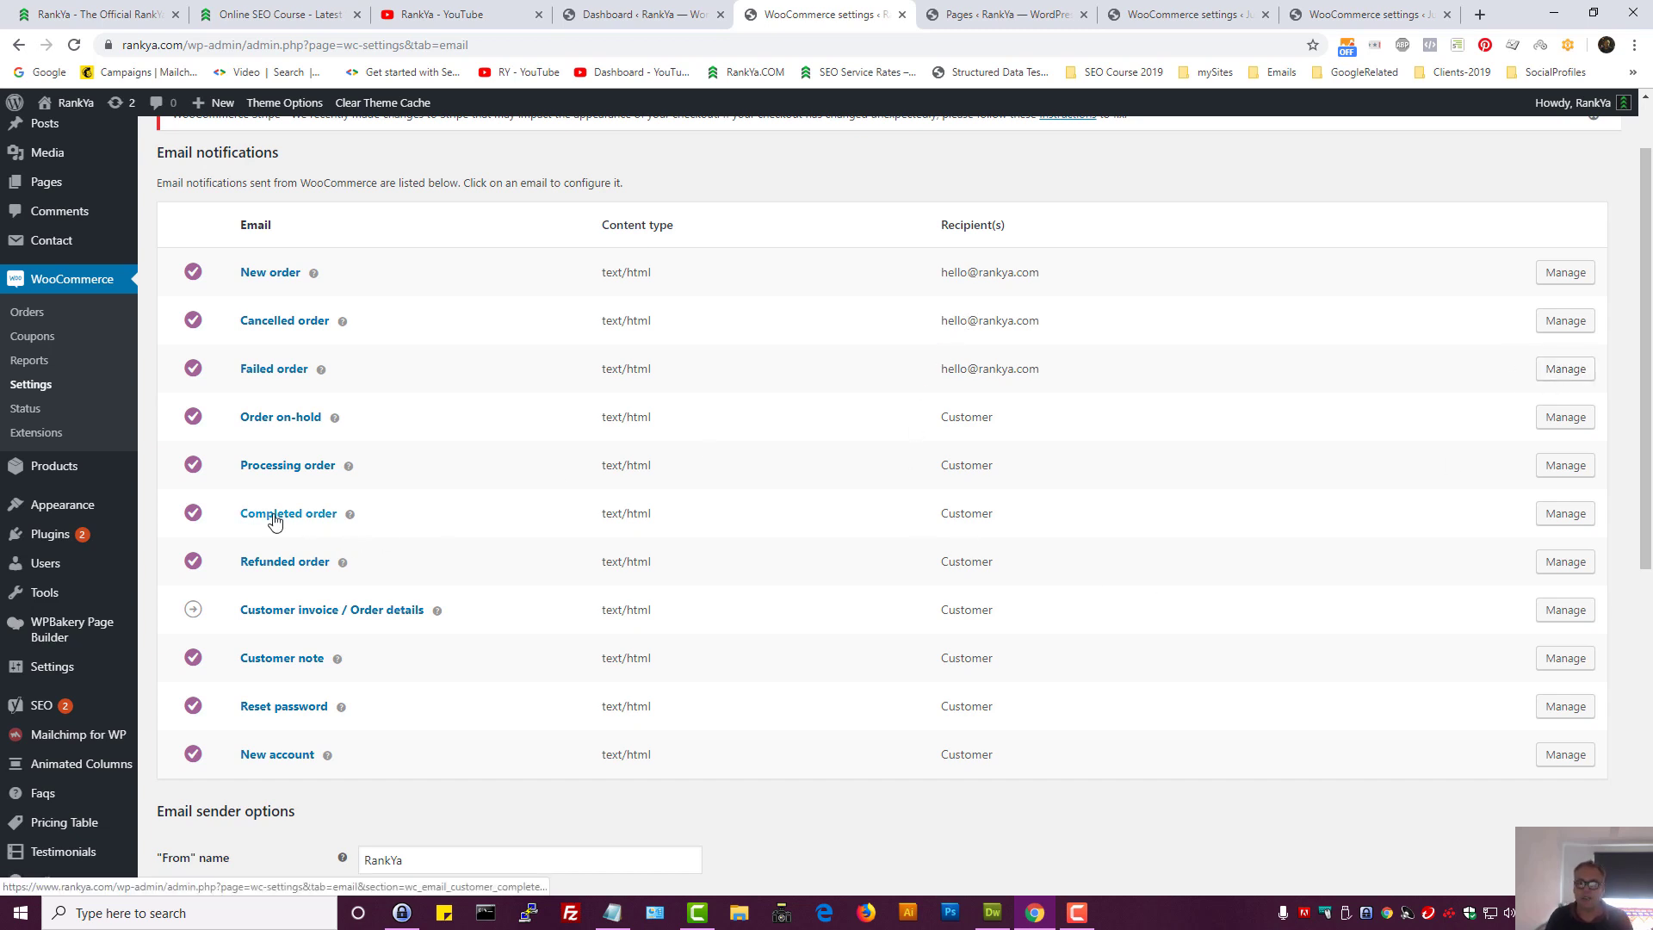
pyautogui.doubleClick(963, 514)
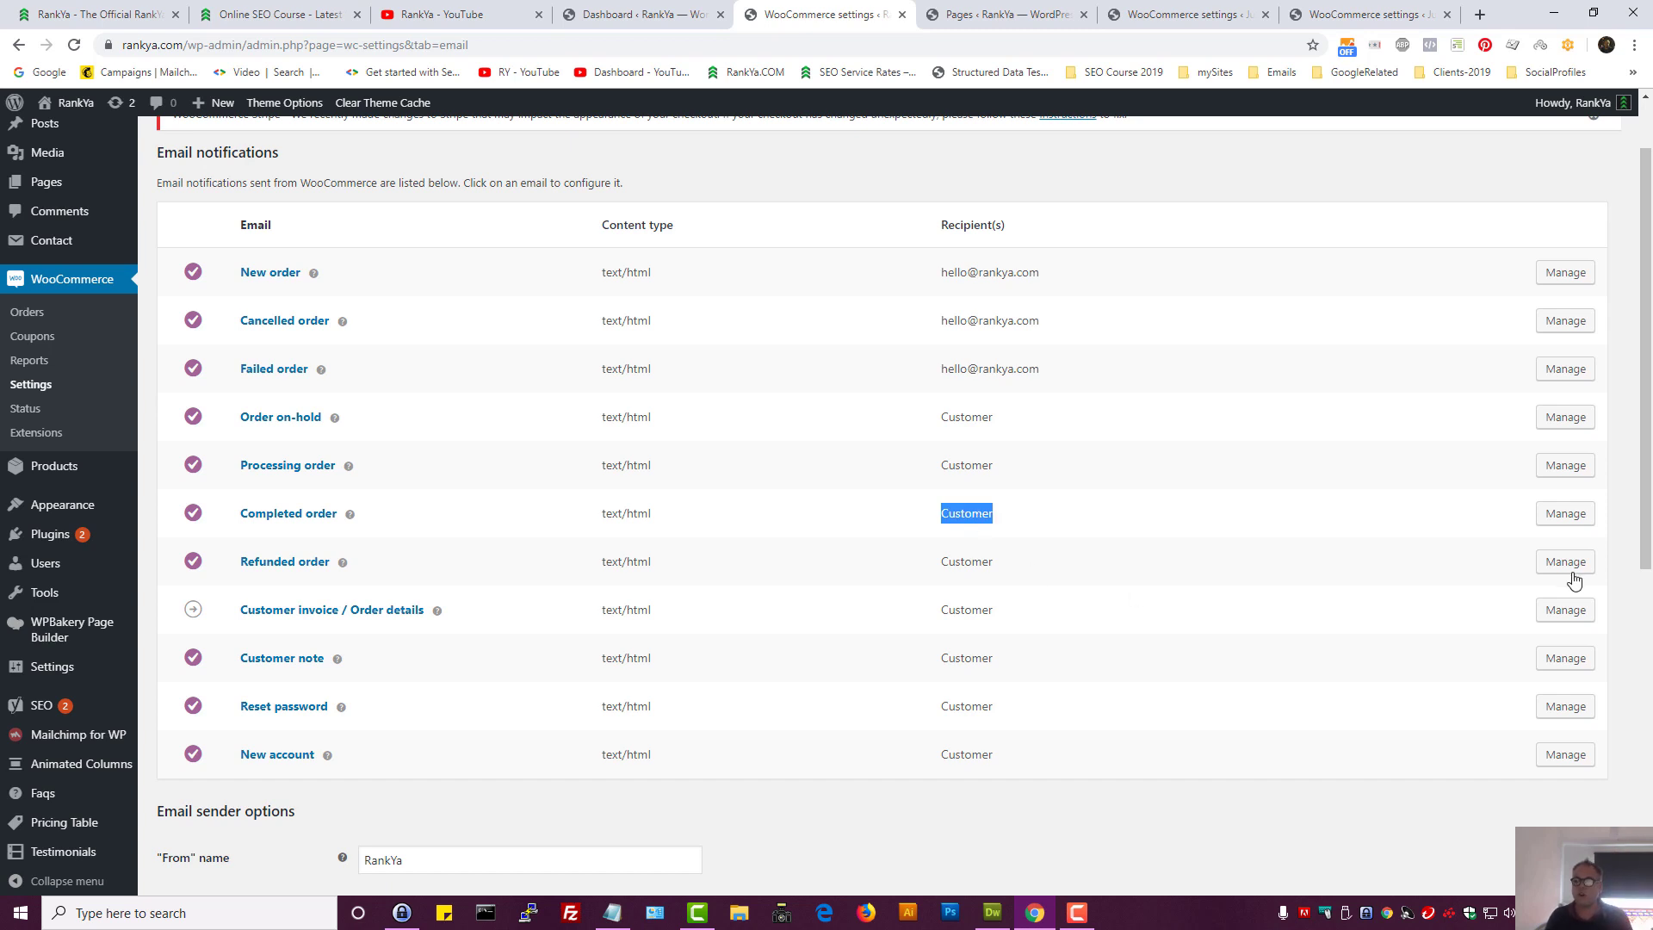
pyautogui.click(1563, 515)
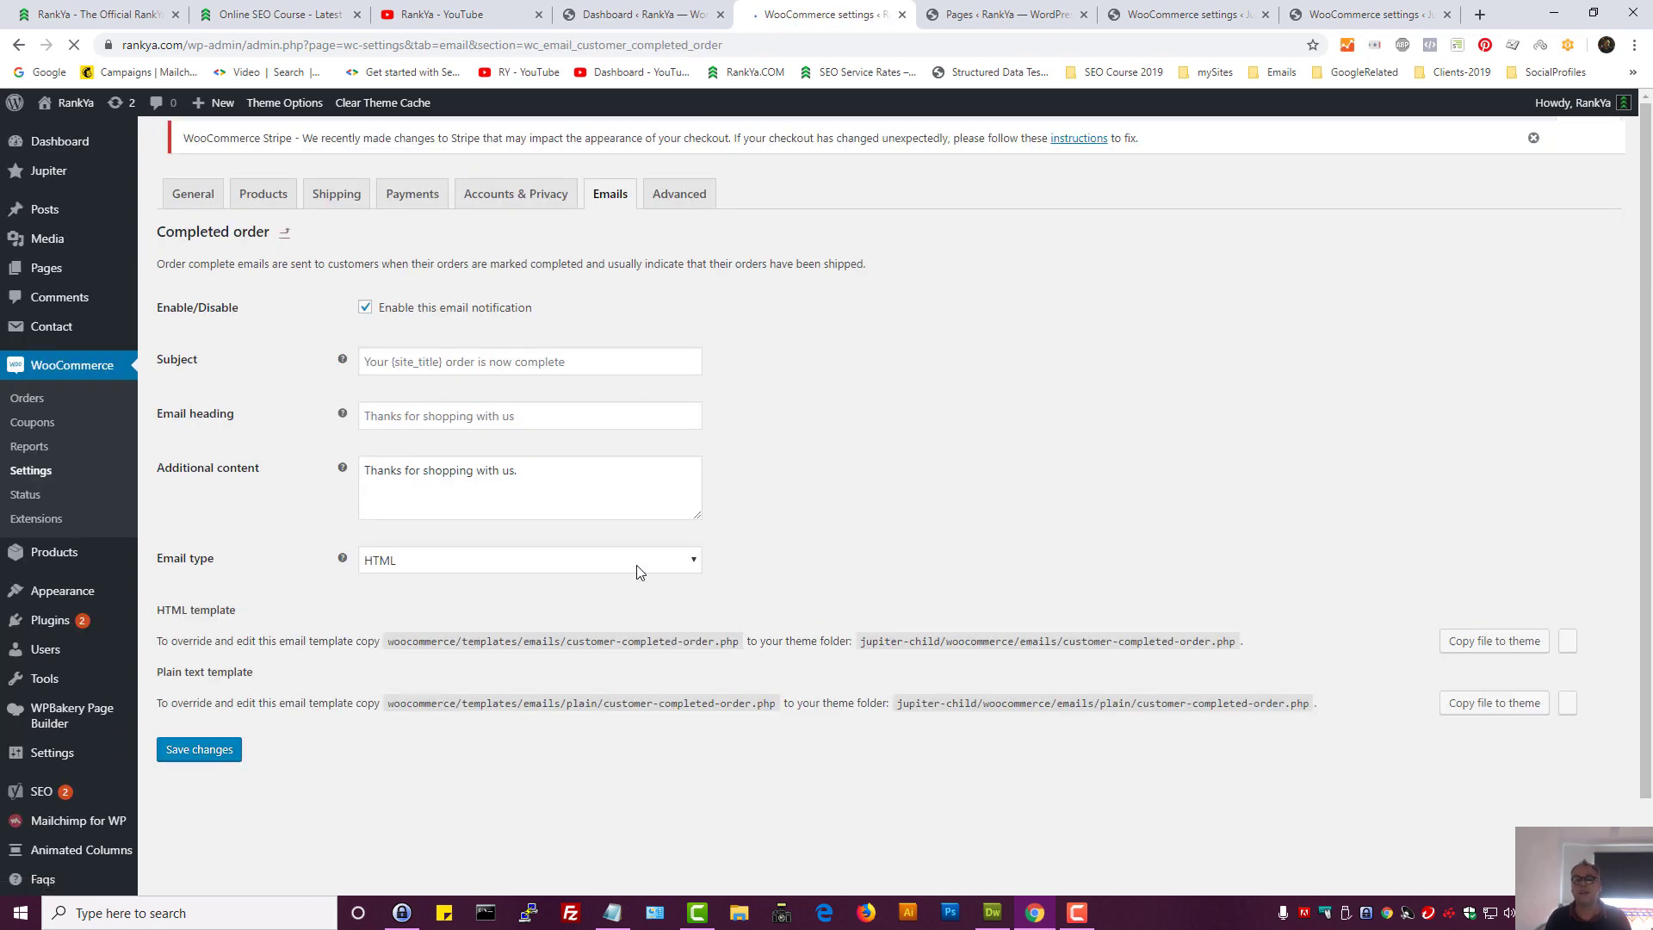
# Examine the Completed order email's subject and additional content fields without changing their text
pyautogui.click(417, 371)
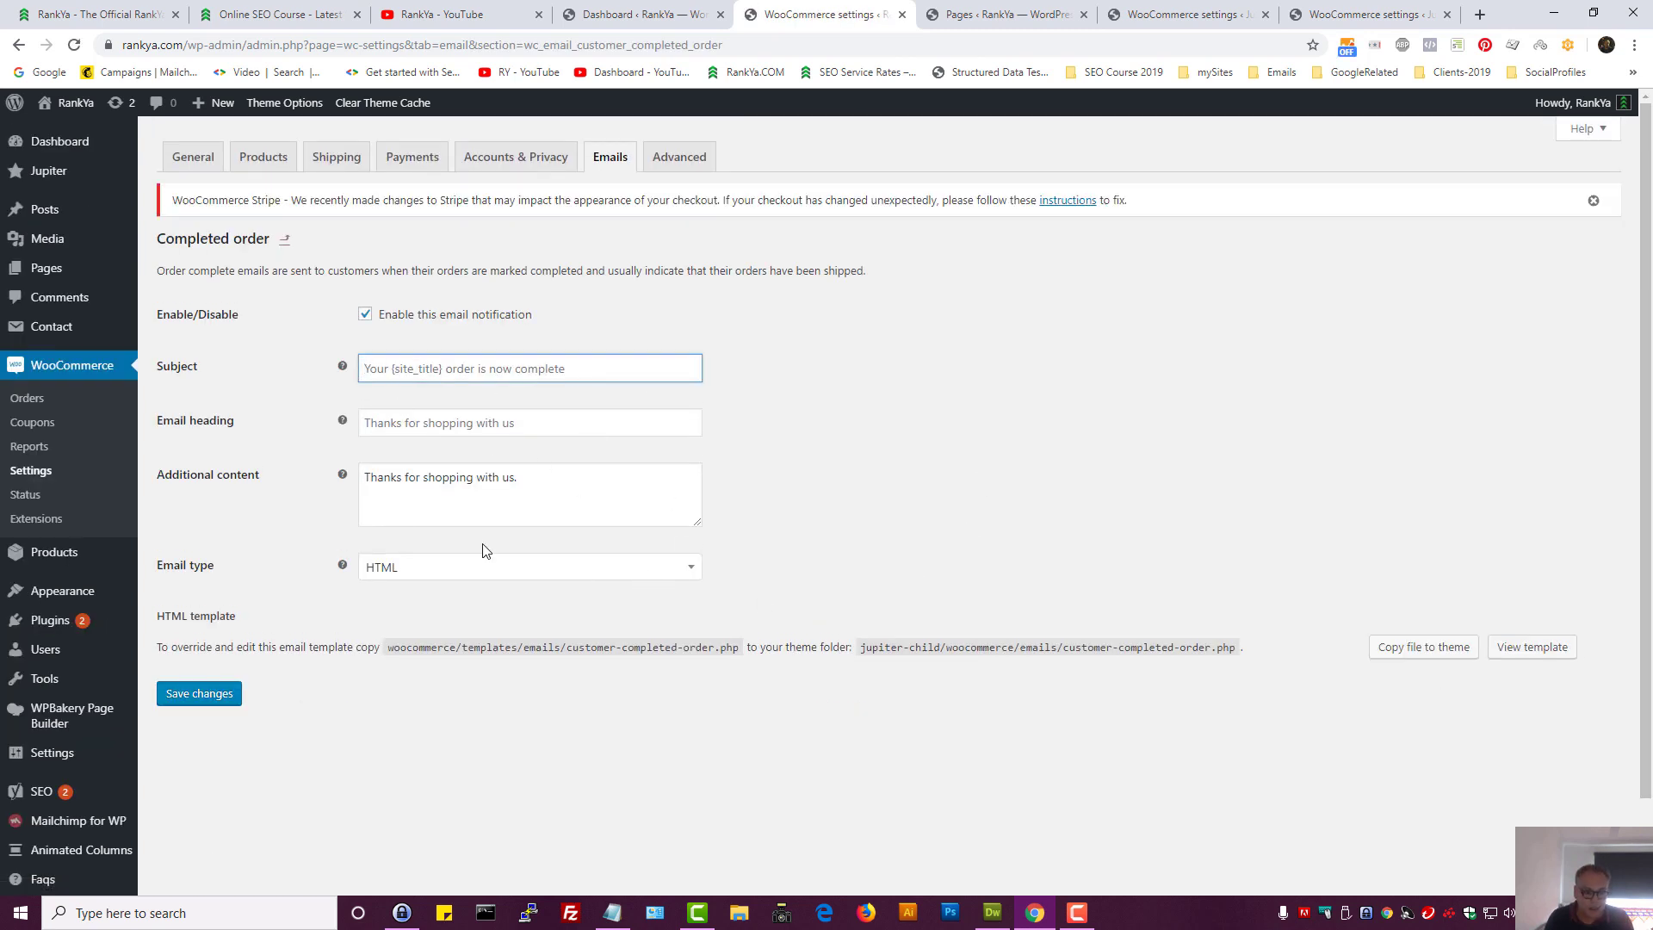
pyautogui.click(384, 487)
pyautogui.moveTo(432, 474); pyautogui.dragTo(352, 479)
pyautogui.click(541, 484)
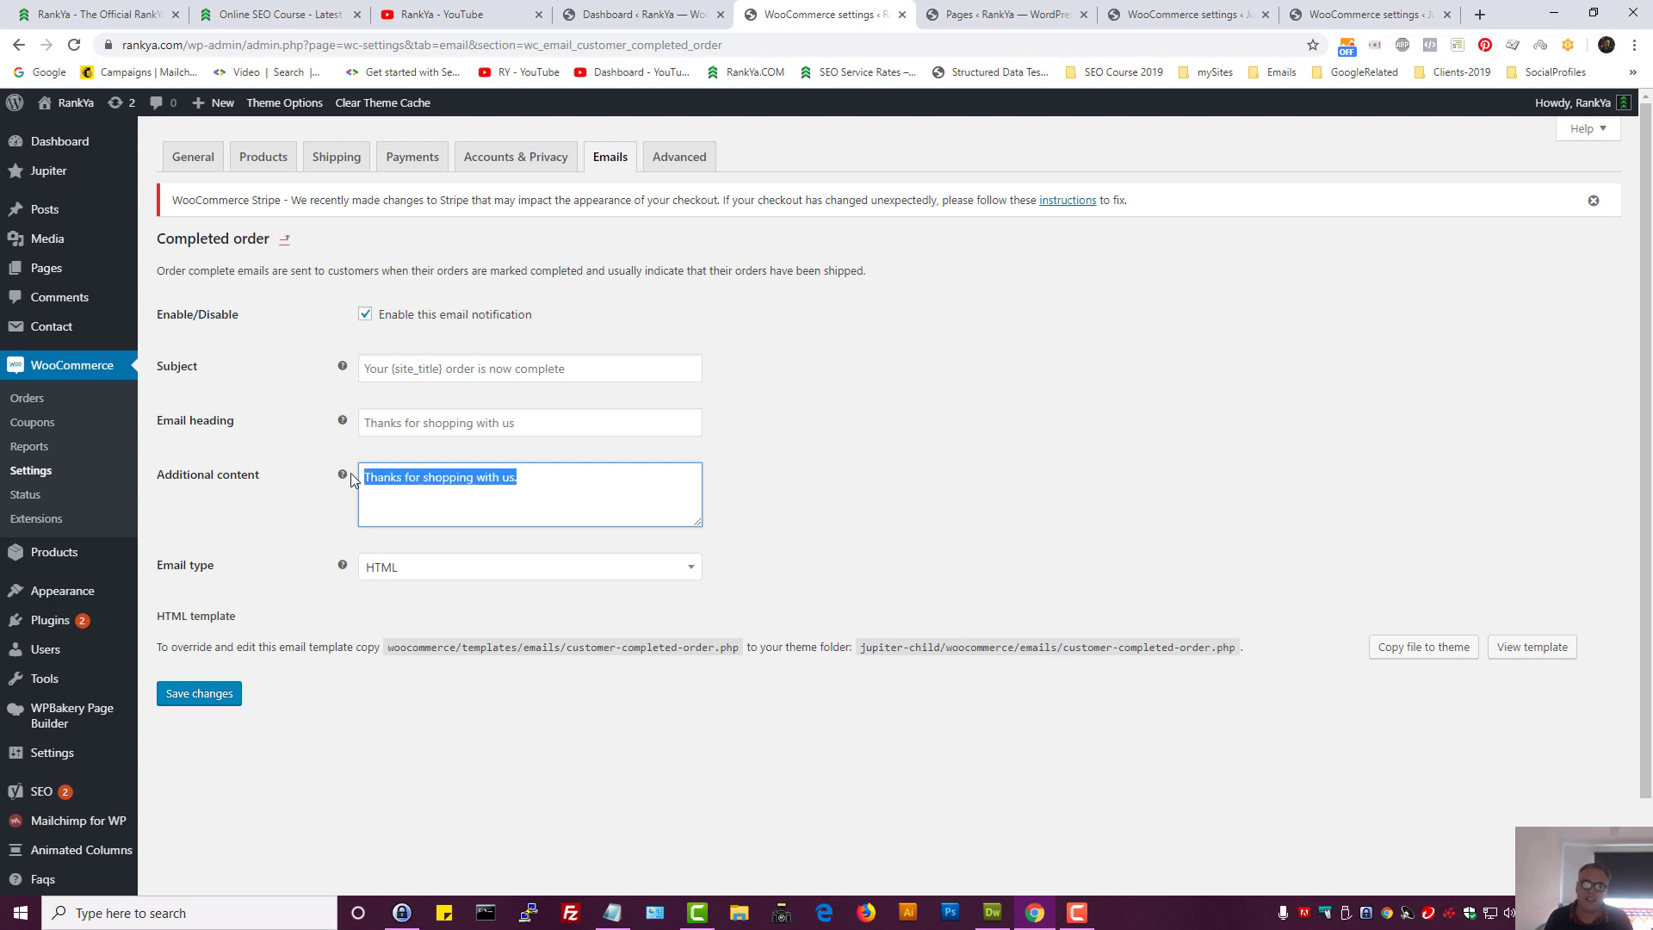
pyautogui.click(407, 481)
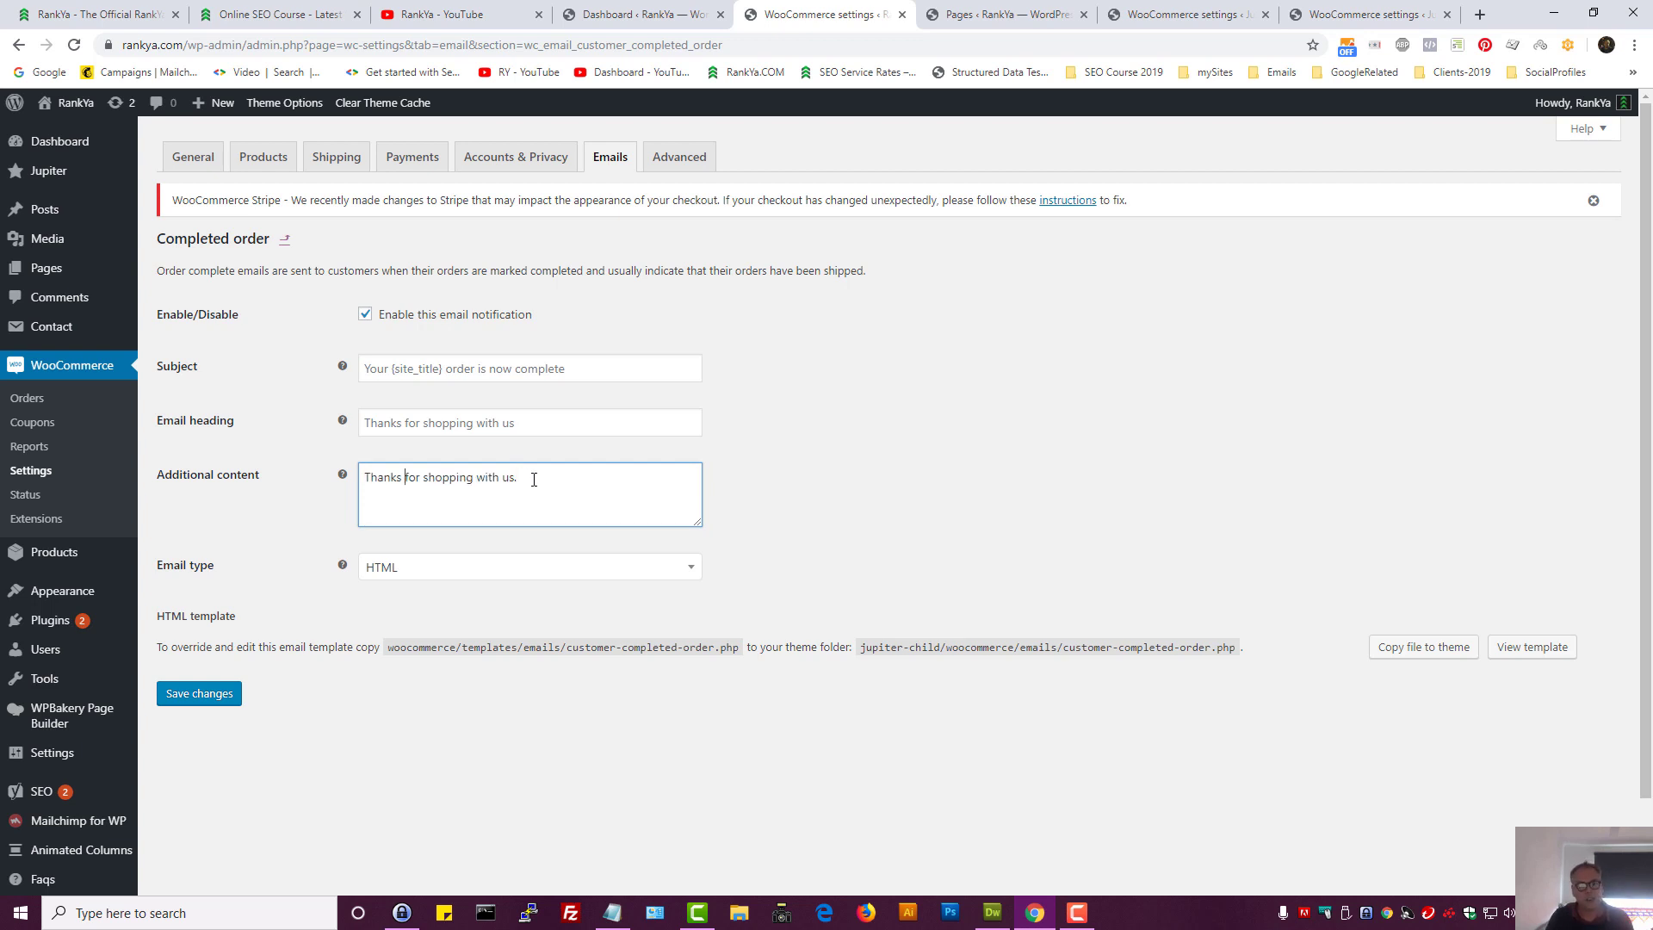
pyautogui.moveTo(534, 480); pyautogui.dragTo(366, 478)
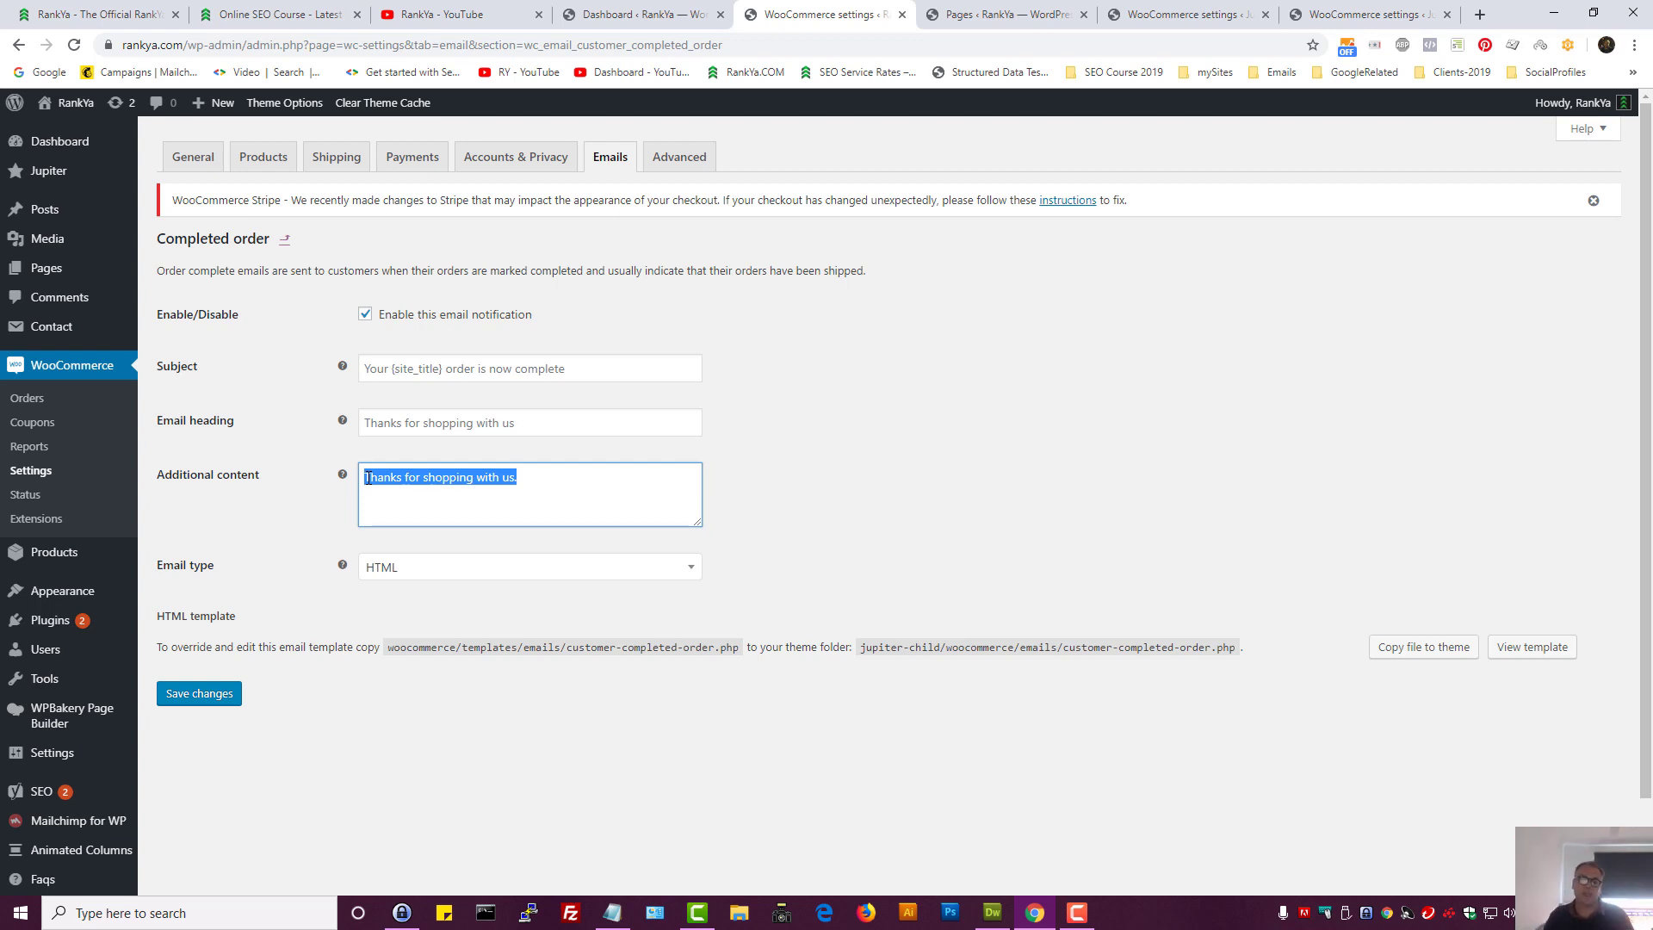
pyautogui.click(410, 480)
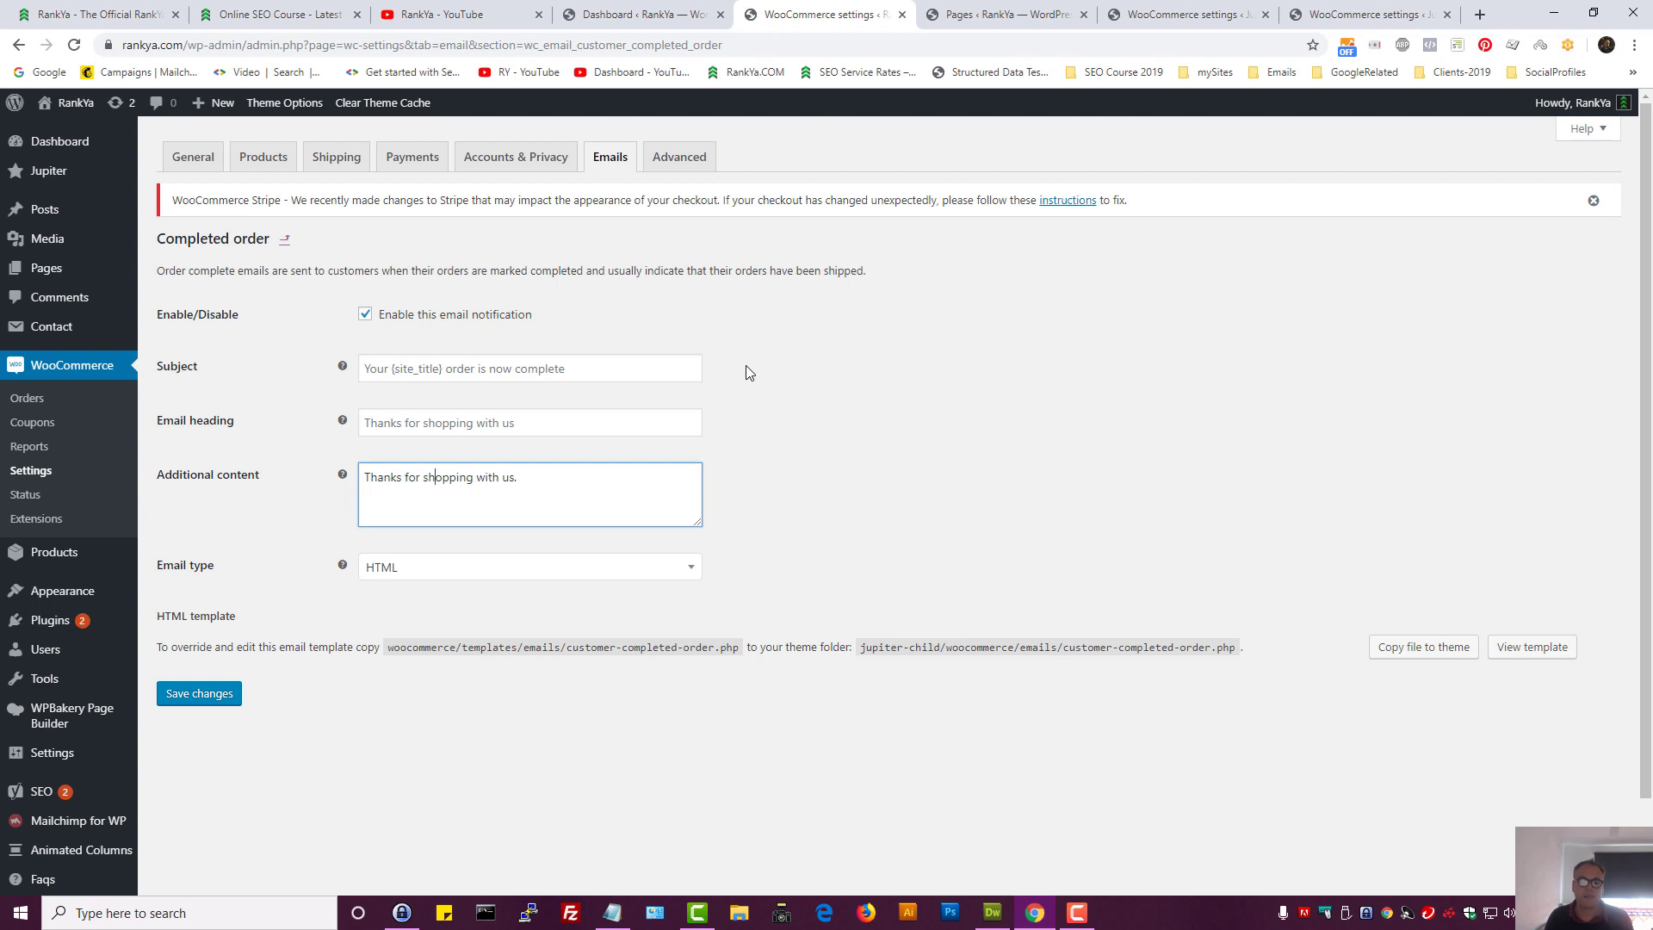
pyautogui.rightClick(18, 47)
pyautogui.click(923, 462)
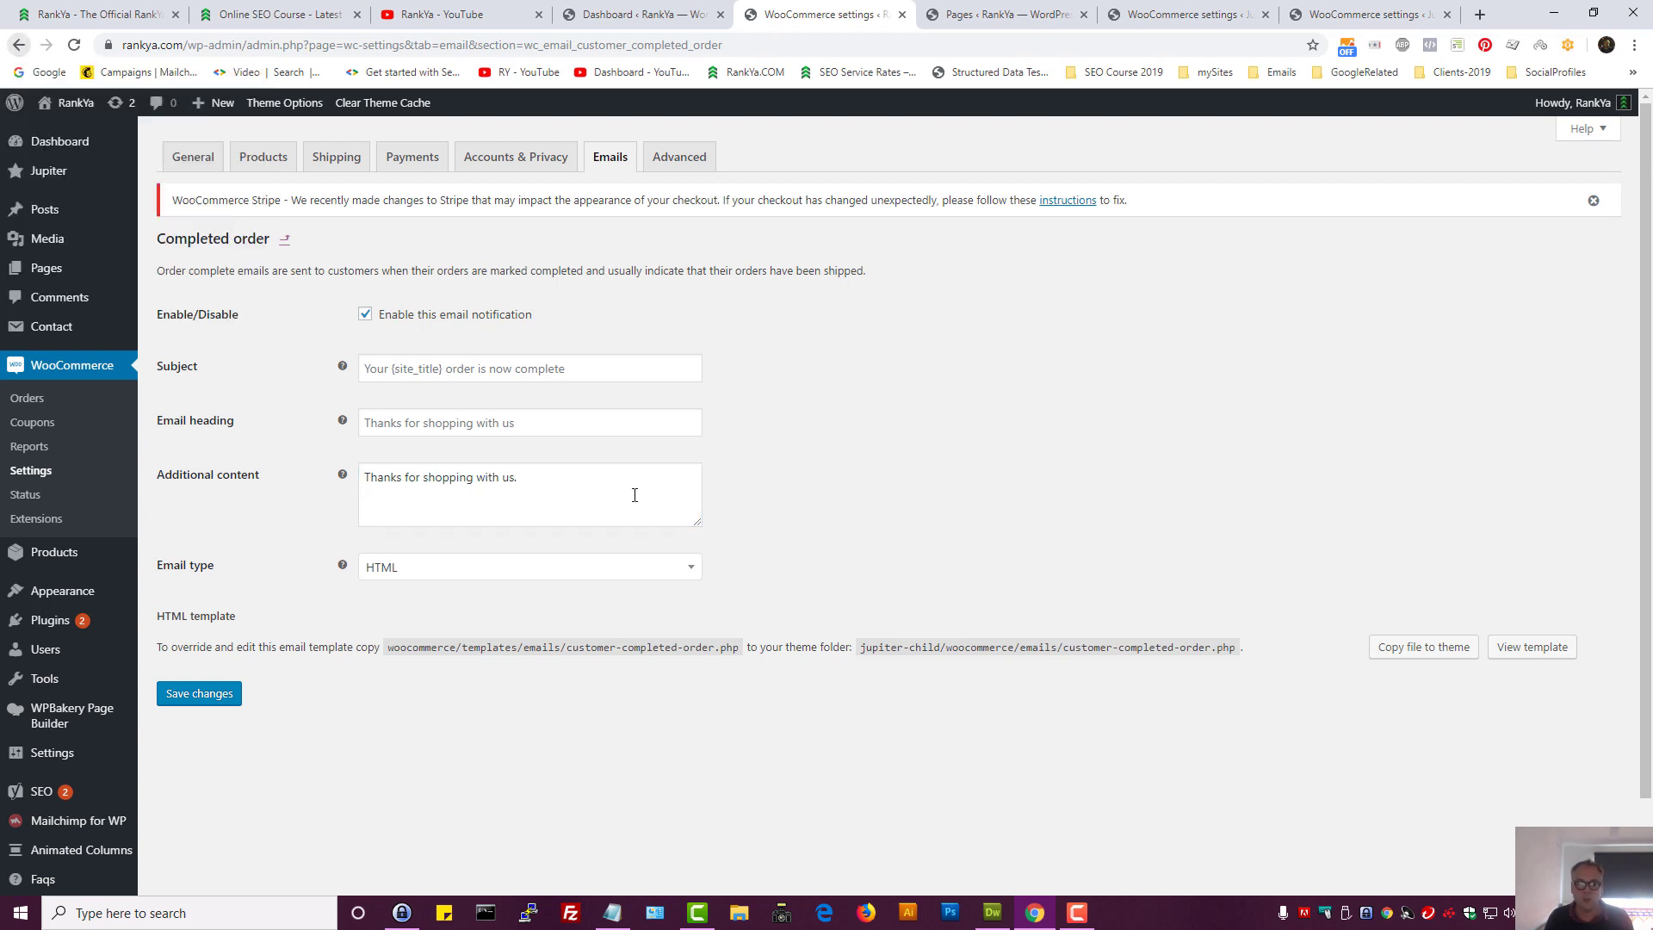
pyautogui.click(458, 480)
pyautogui.hotkey('ctrl', 'a')
pyautogui.click(534, 480)
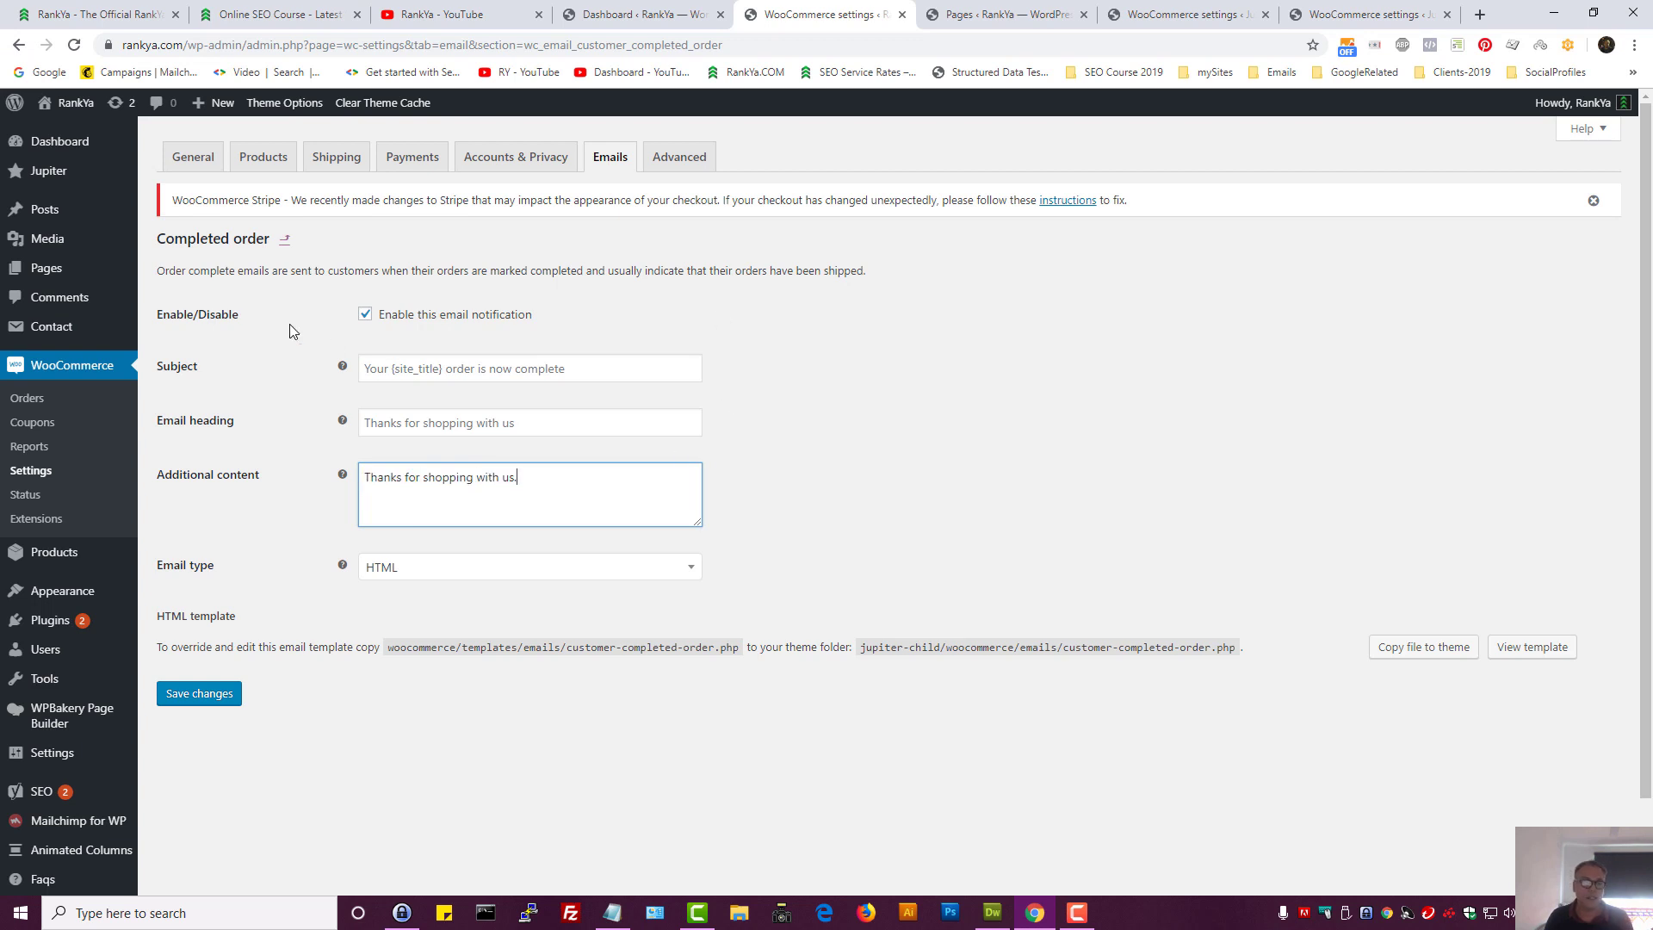
pyautogui.moveTo(156, 239); pyautogui.dragTo(327, 237)
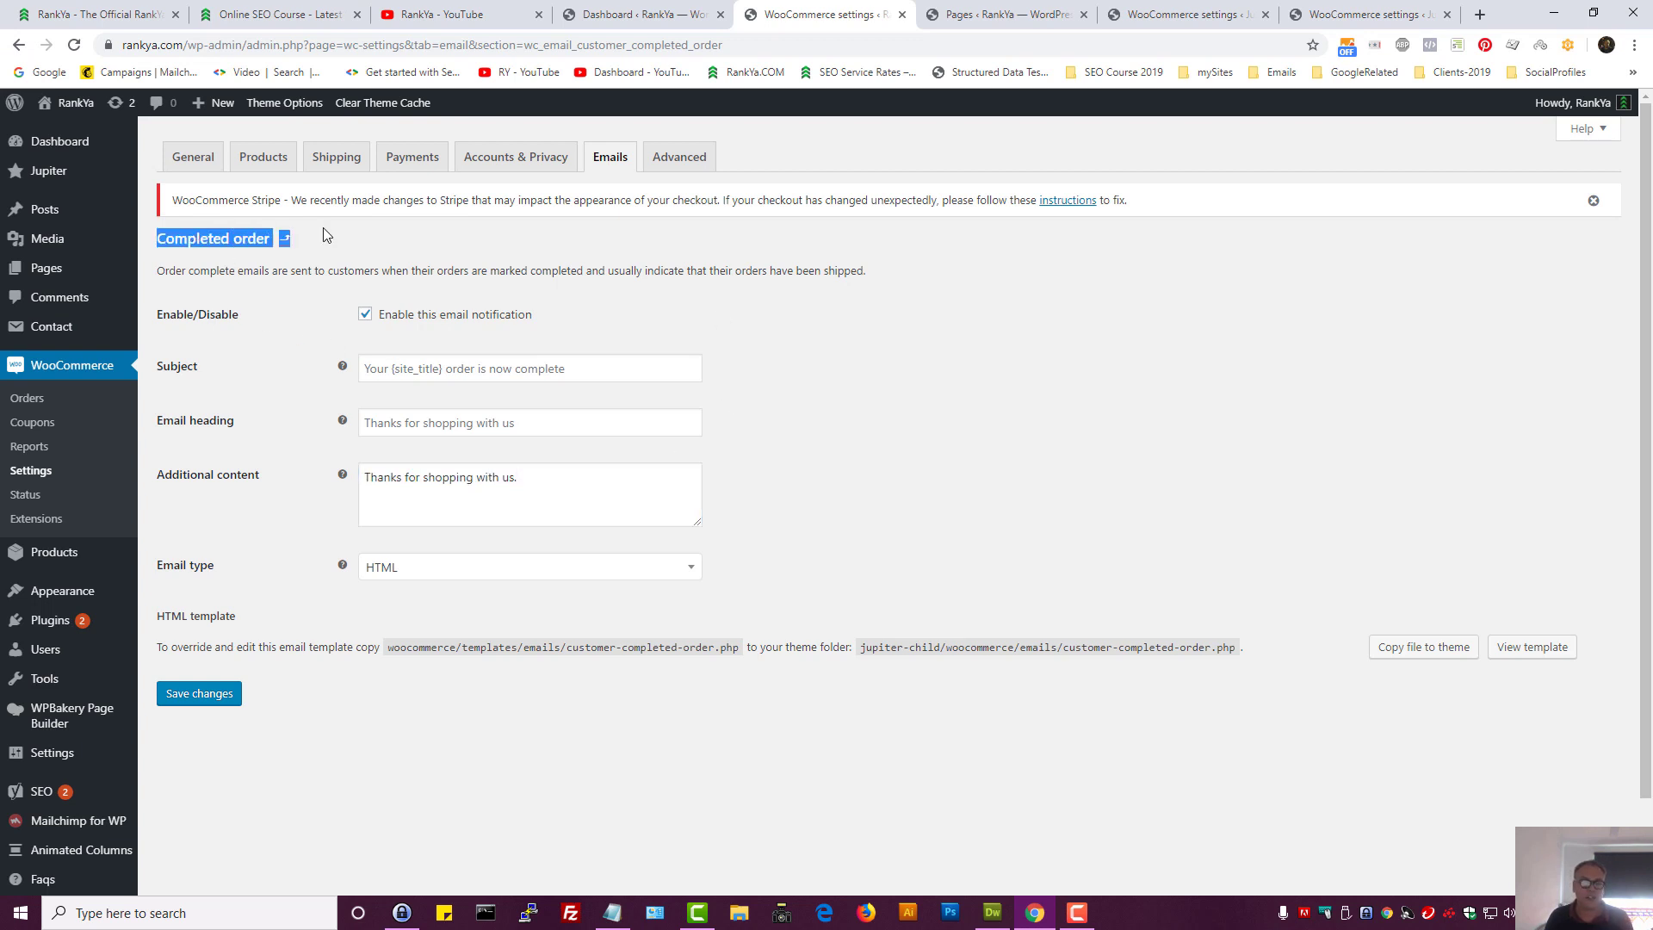
pyautogui.click(403, 479)
pyautogui.click(544, 474)
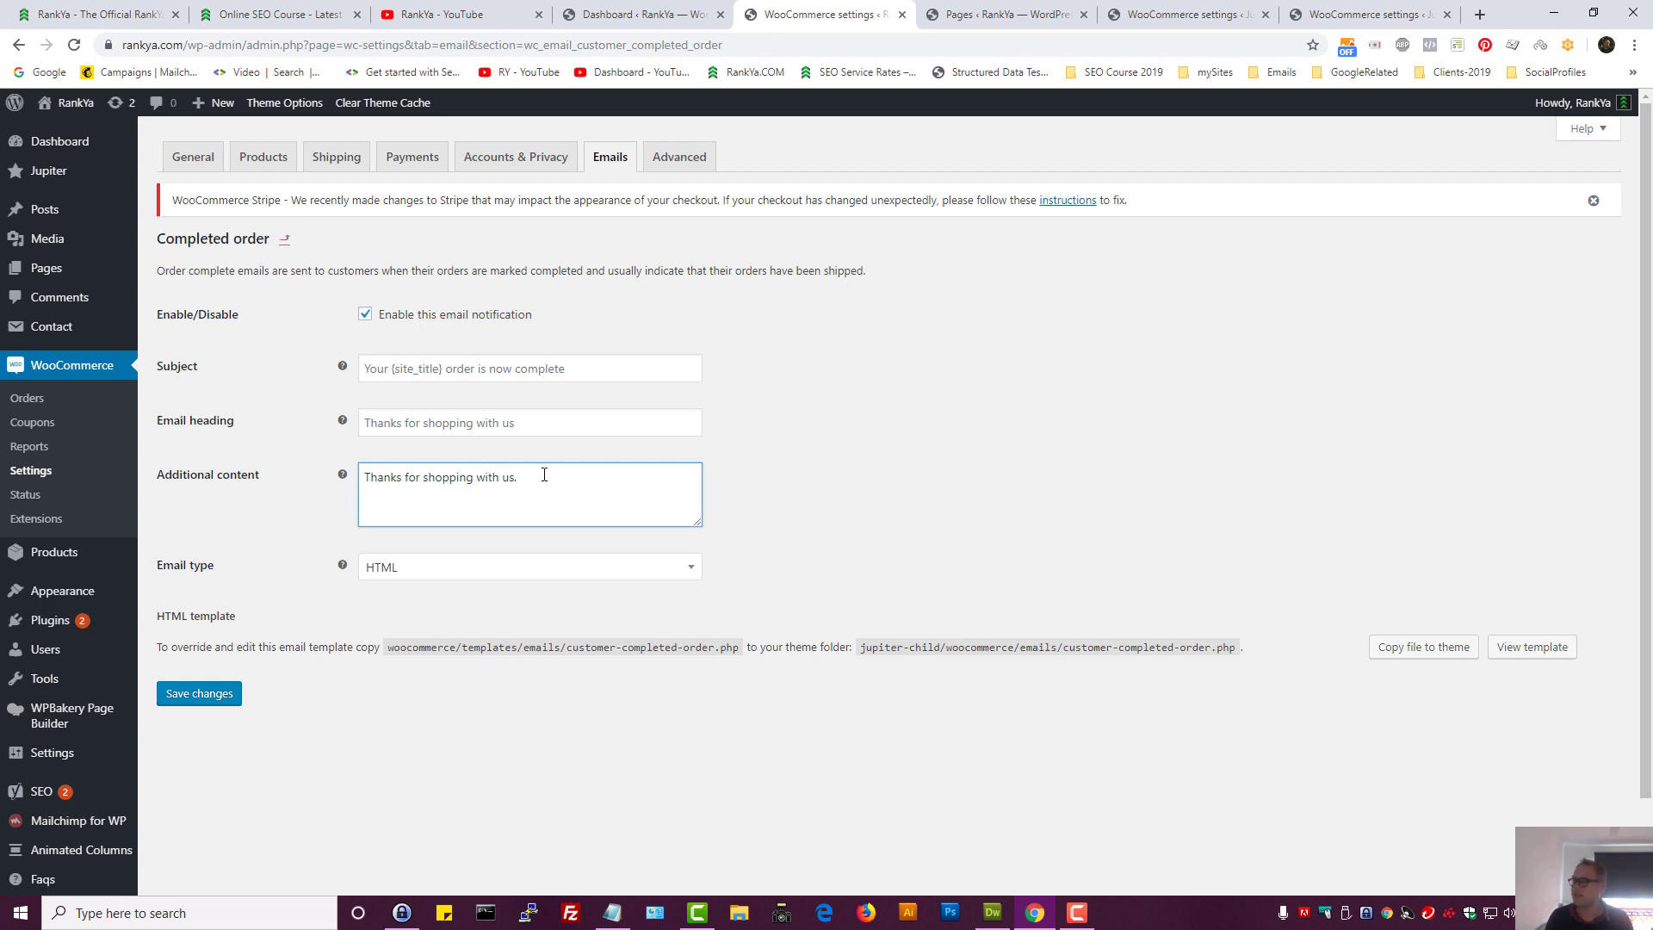
pyautogui.click(418, 477)
pyautogui.click(519, 483)
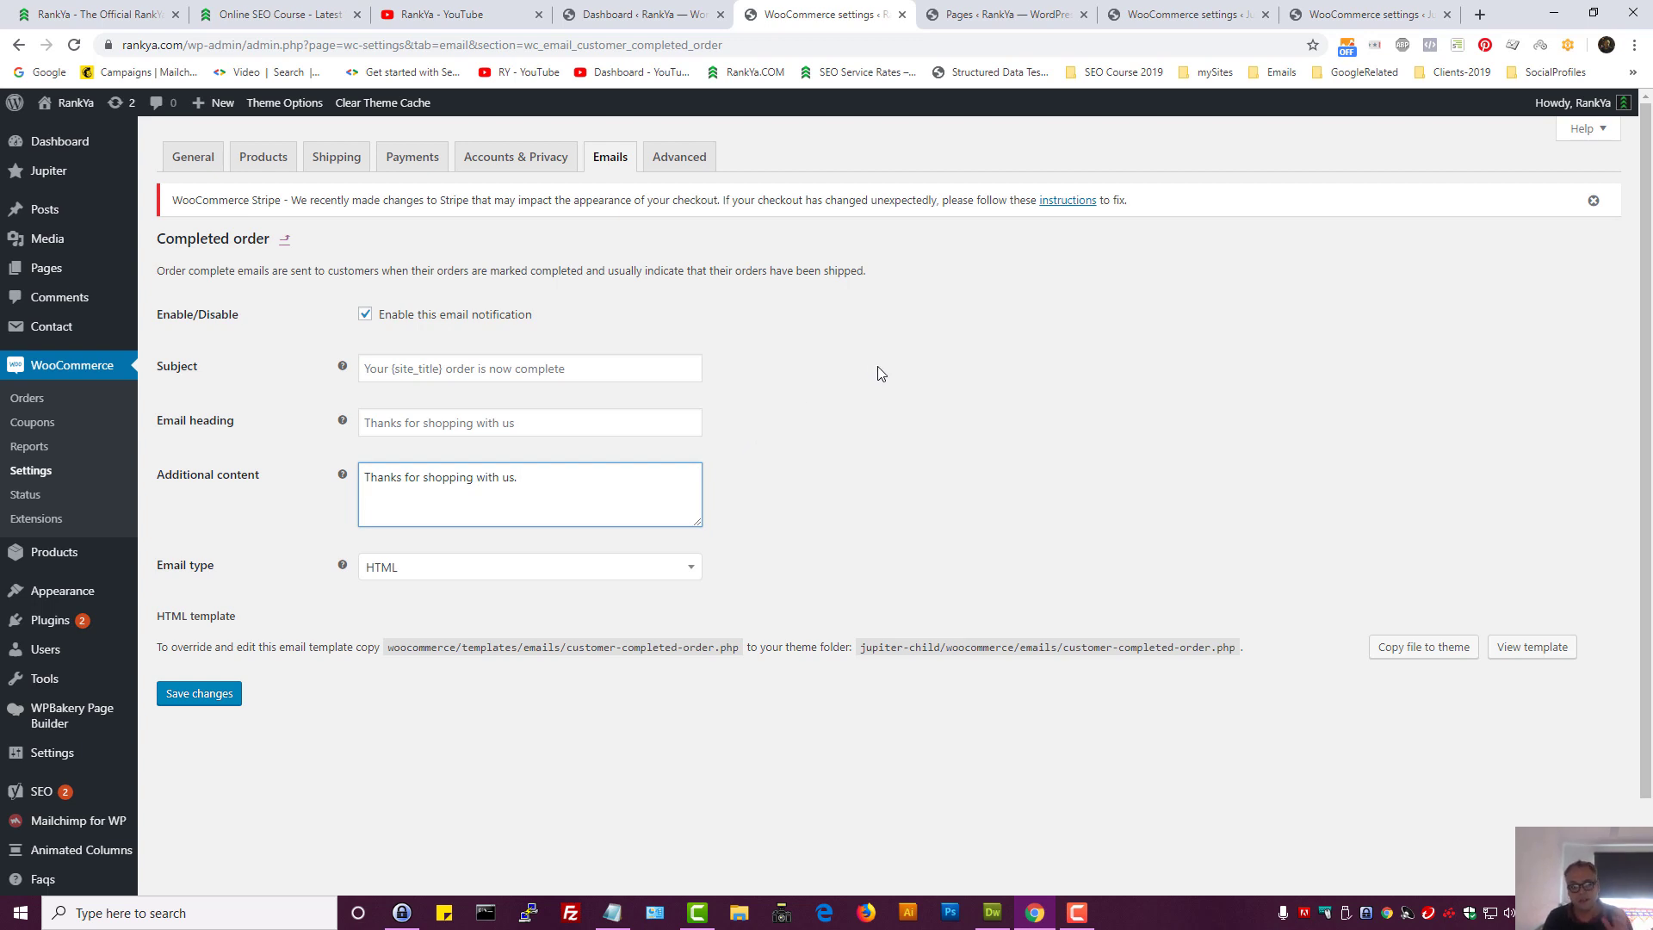
# Open the WooCommerce Advanced settings and examine the page setup section, including the pages available for the Cart page
pyautogui.hotkey('ctrl', 'a')
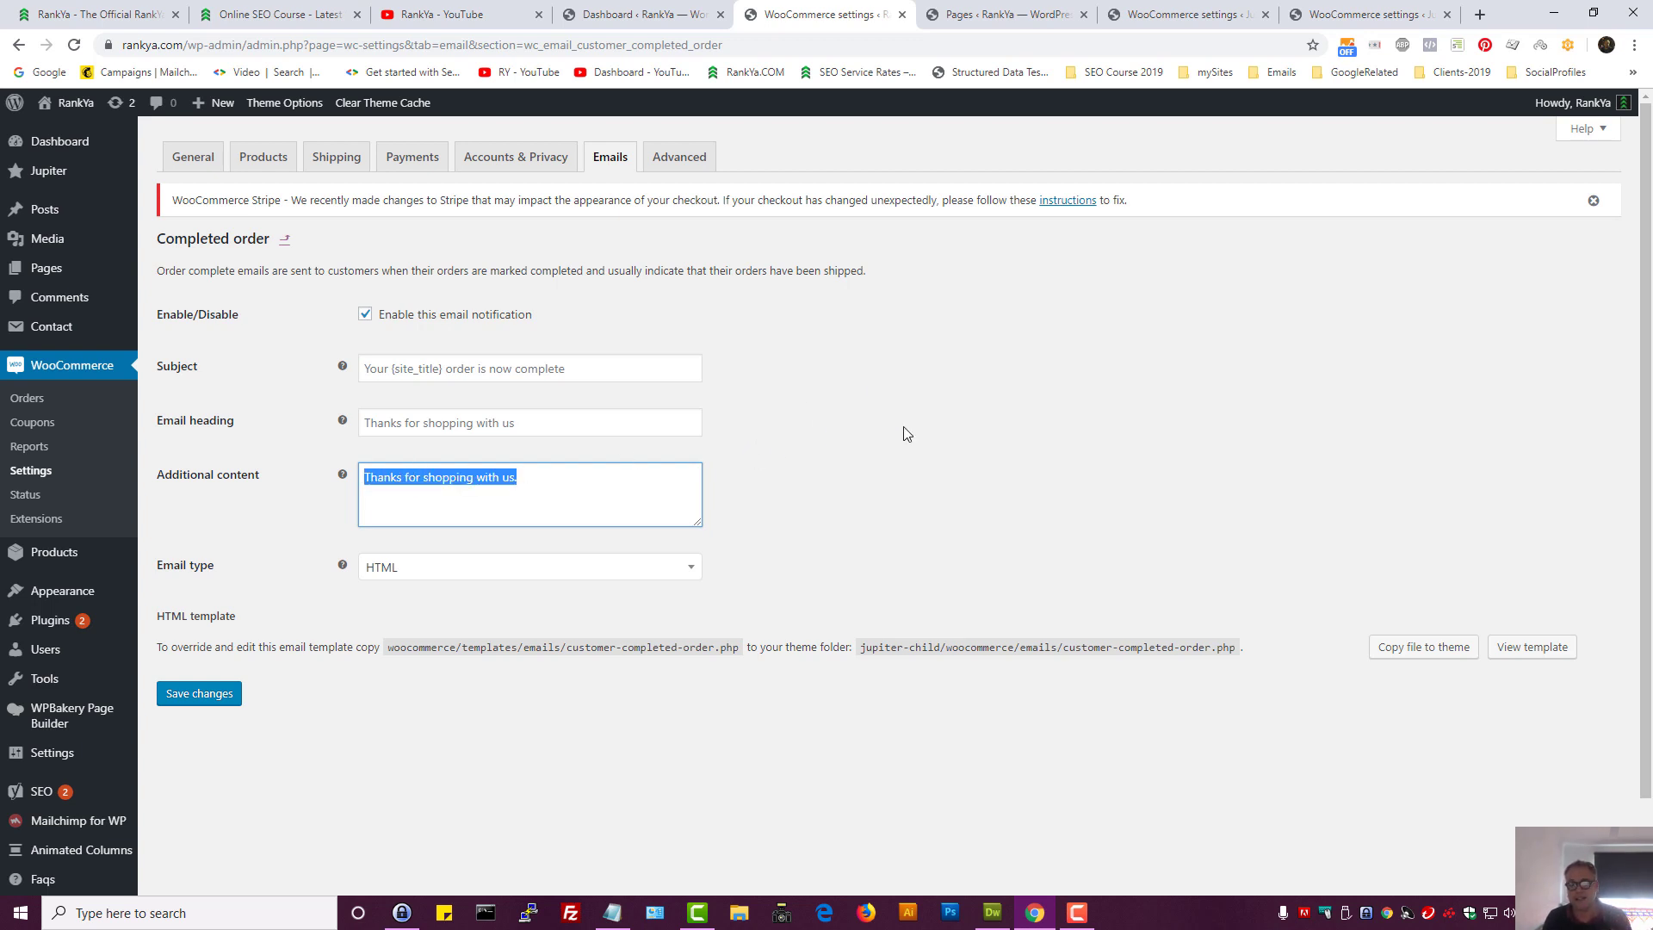
pyautogui.click(906, 434)
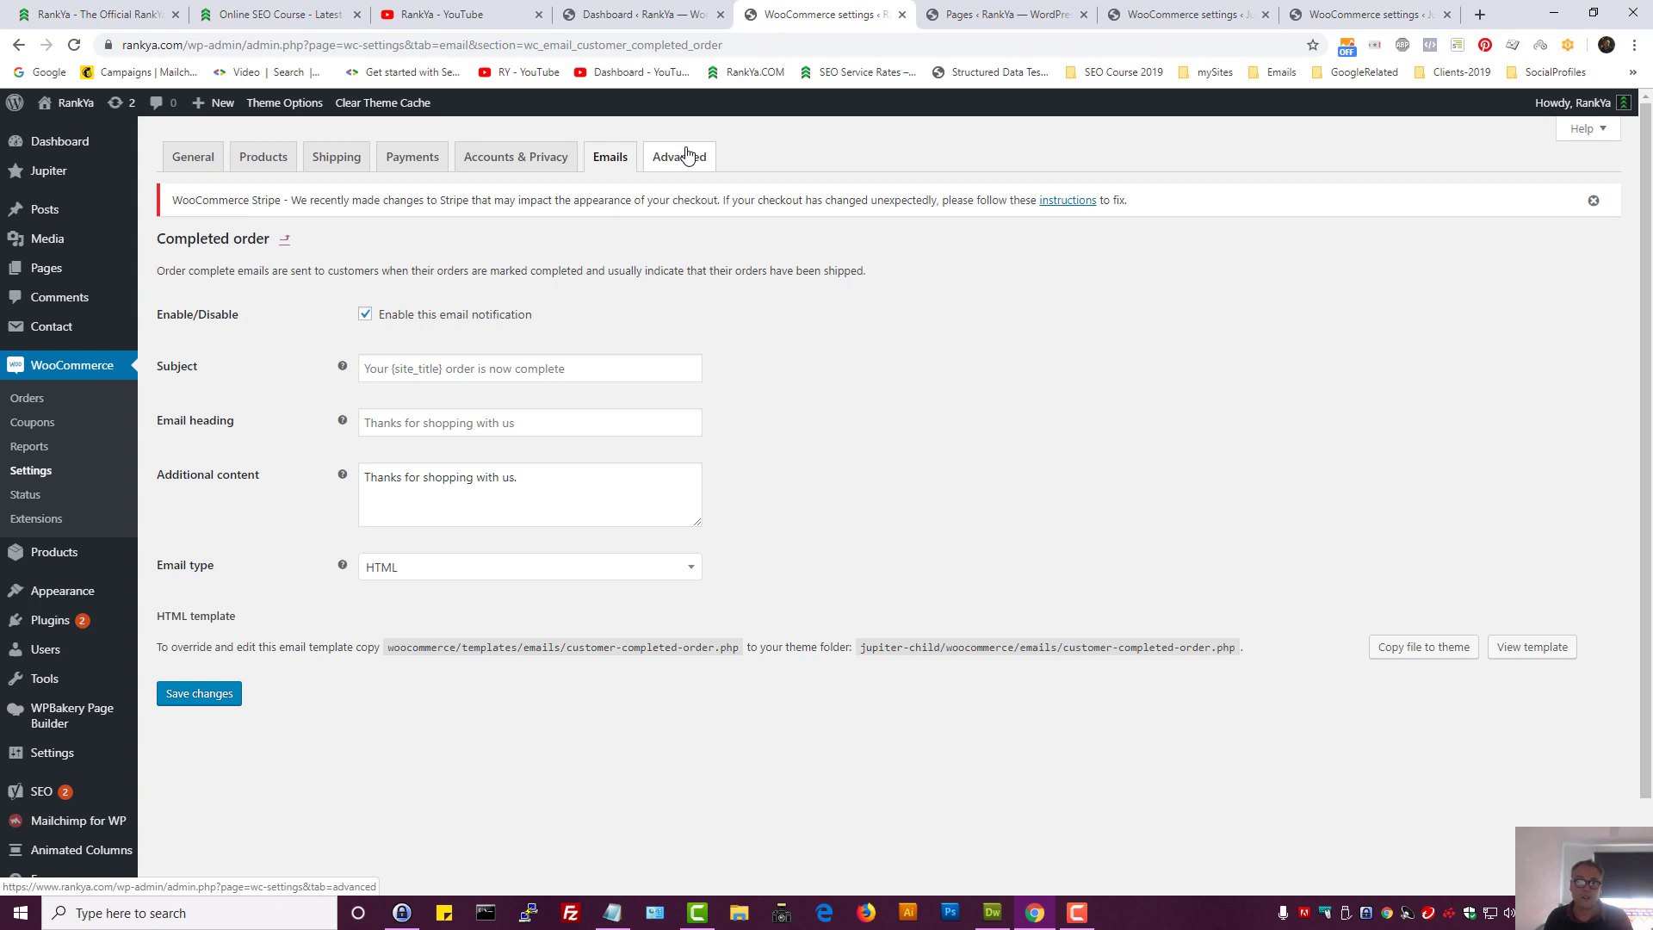
pyautogui.click(687, 156)
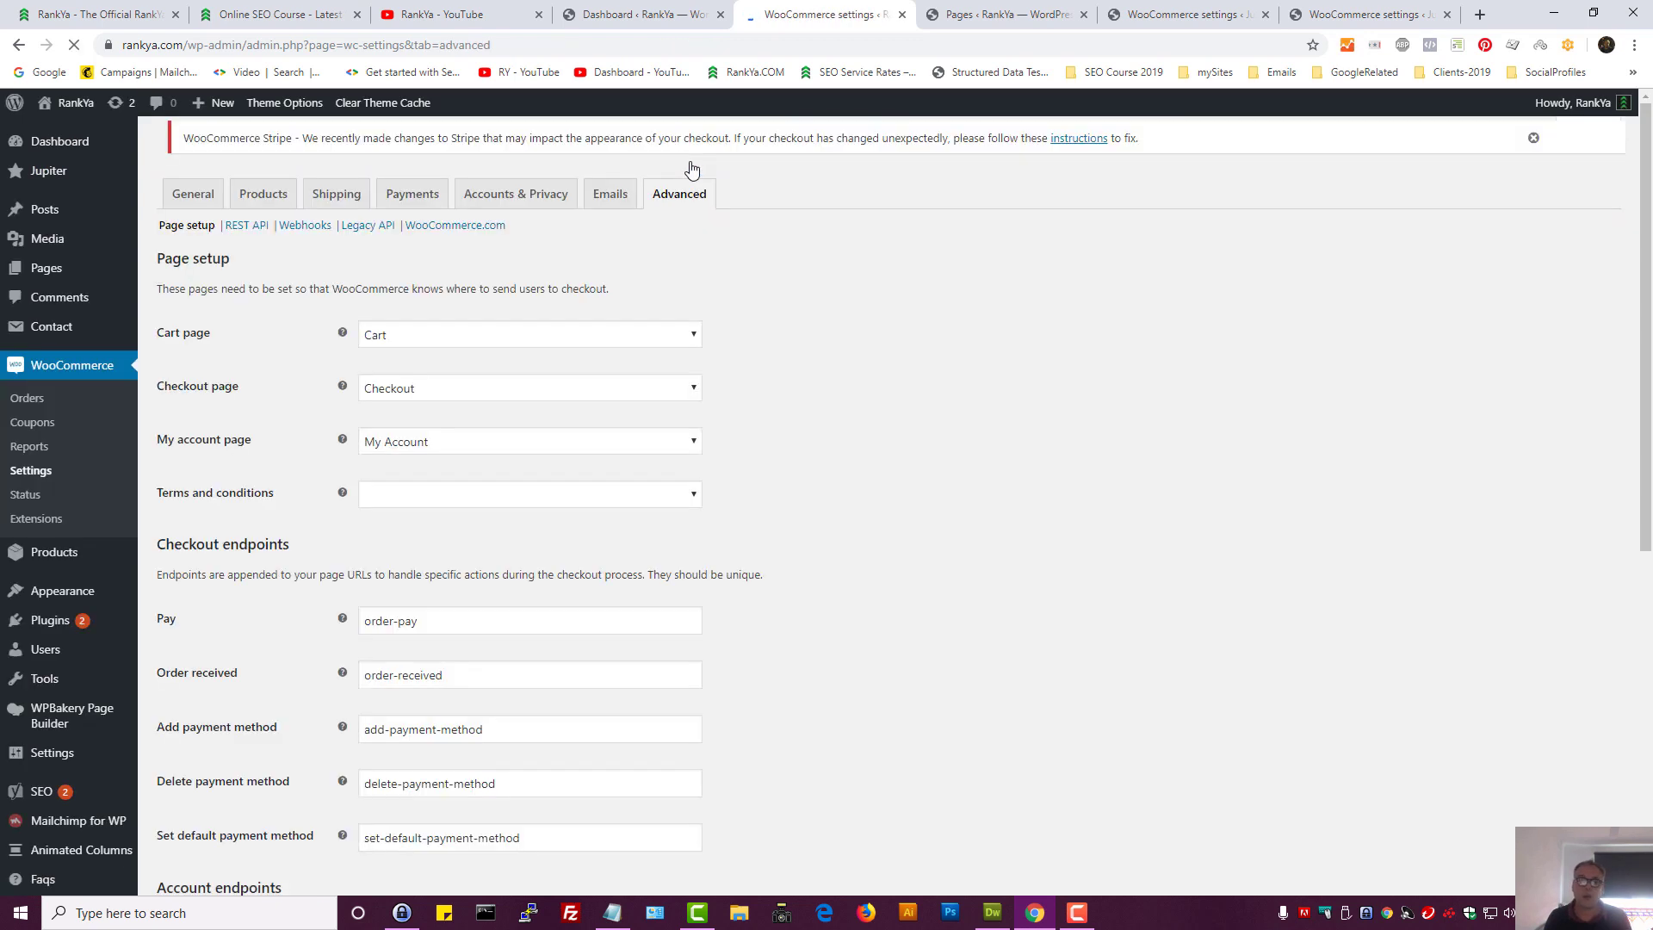
pyautogui.scroll(-1, 881, 306)
pyautogui.scroll(-2, 881, 307)
pyautogui.scroll(2, 856, 332)
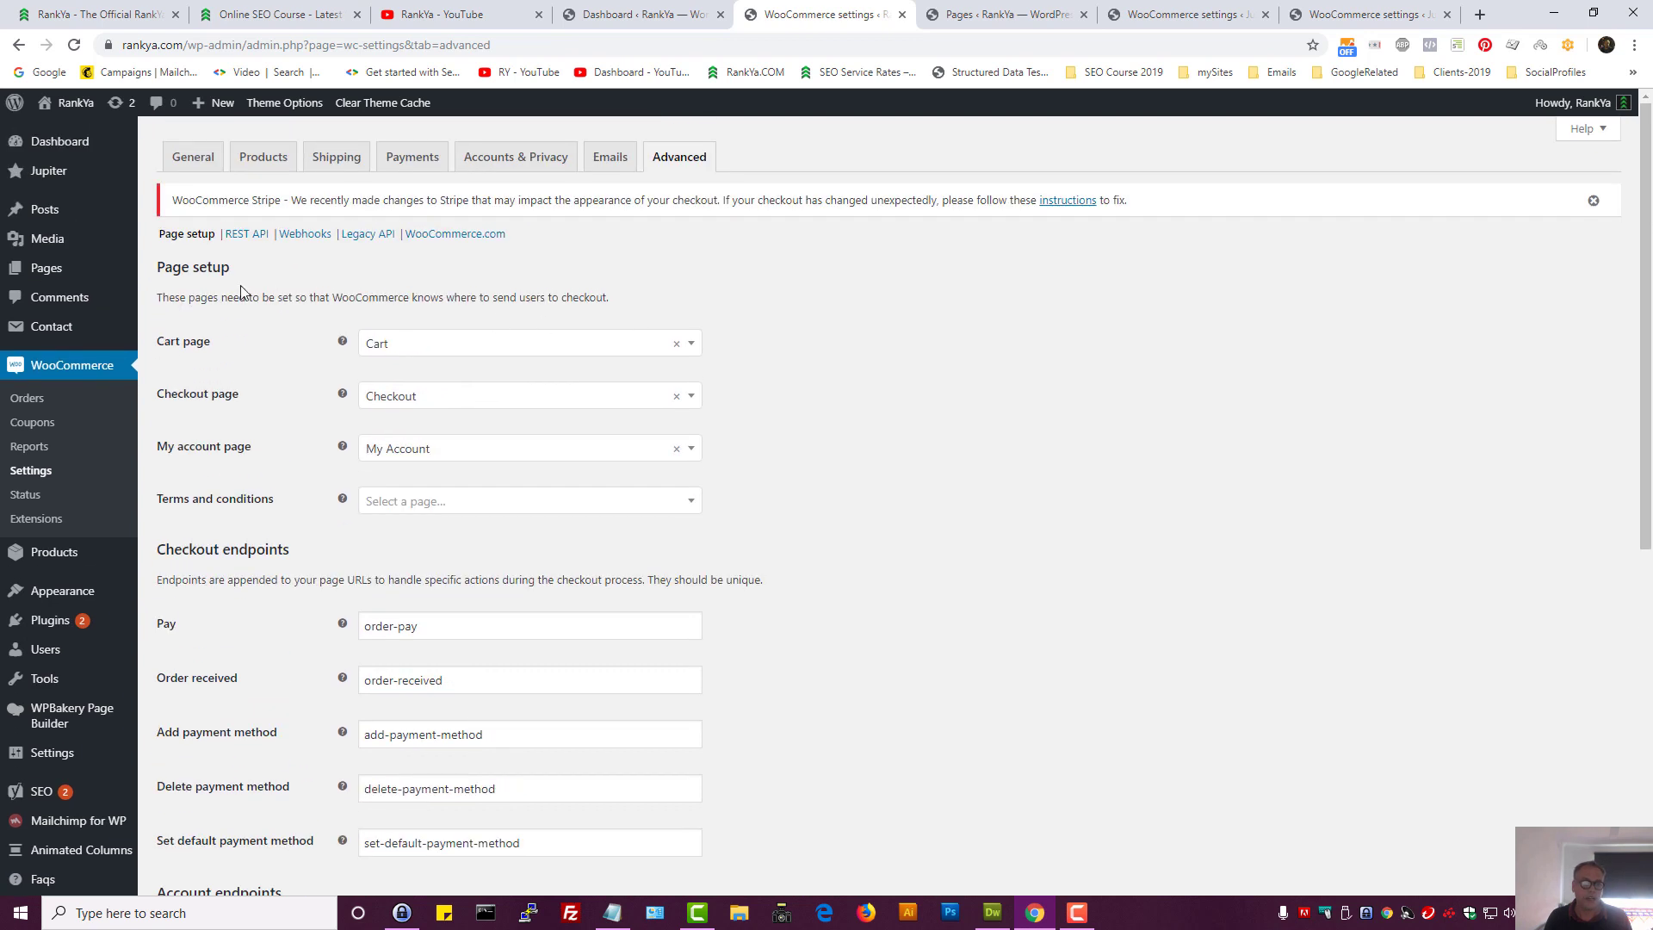
pyautogui.tripleClick(192, 267)
pyautogui.click(818, 291)
pyautogui.click(460, 342)
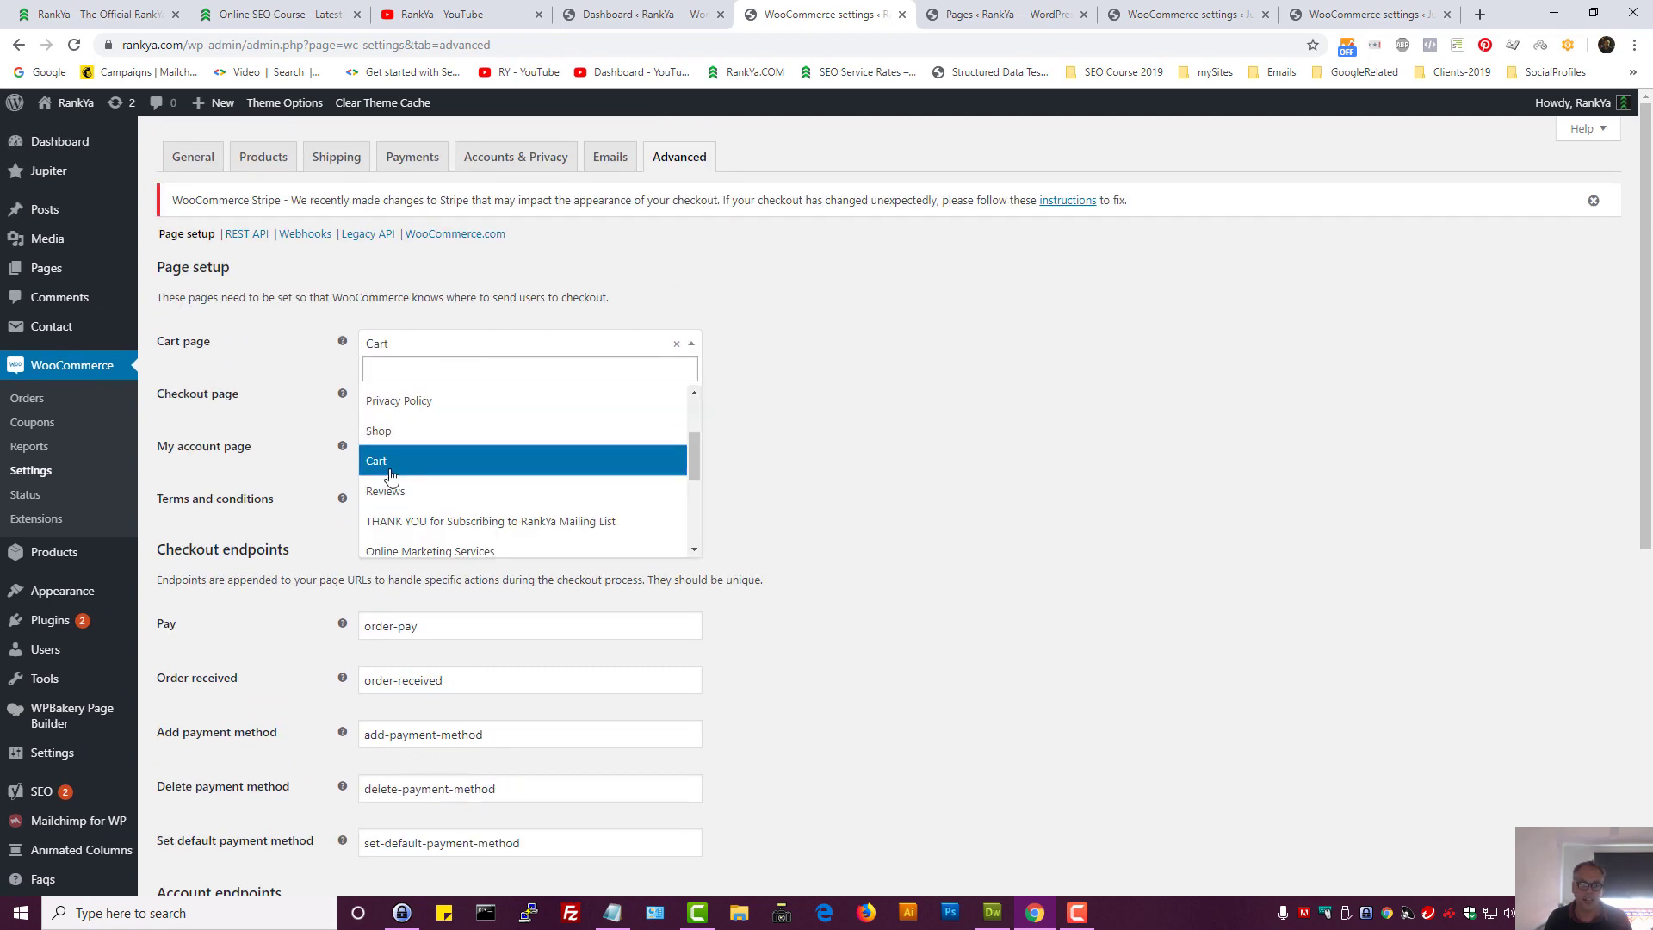
pyautogui.click(885, 444)
# From the site's Pages list, view the Cart page and open it for editing to examine its [woocommerce_cart] shortcode
pyautogui.click(1003, 15)
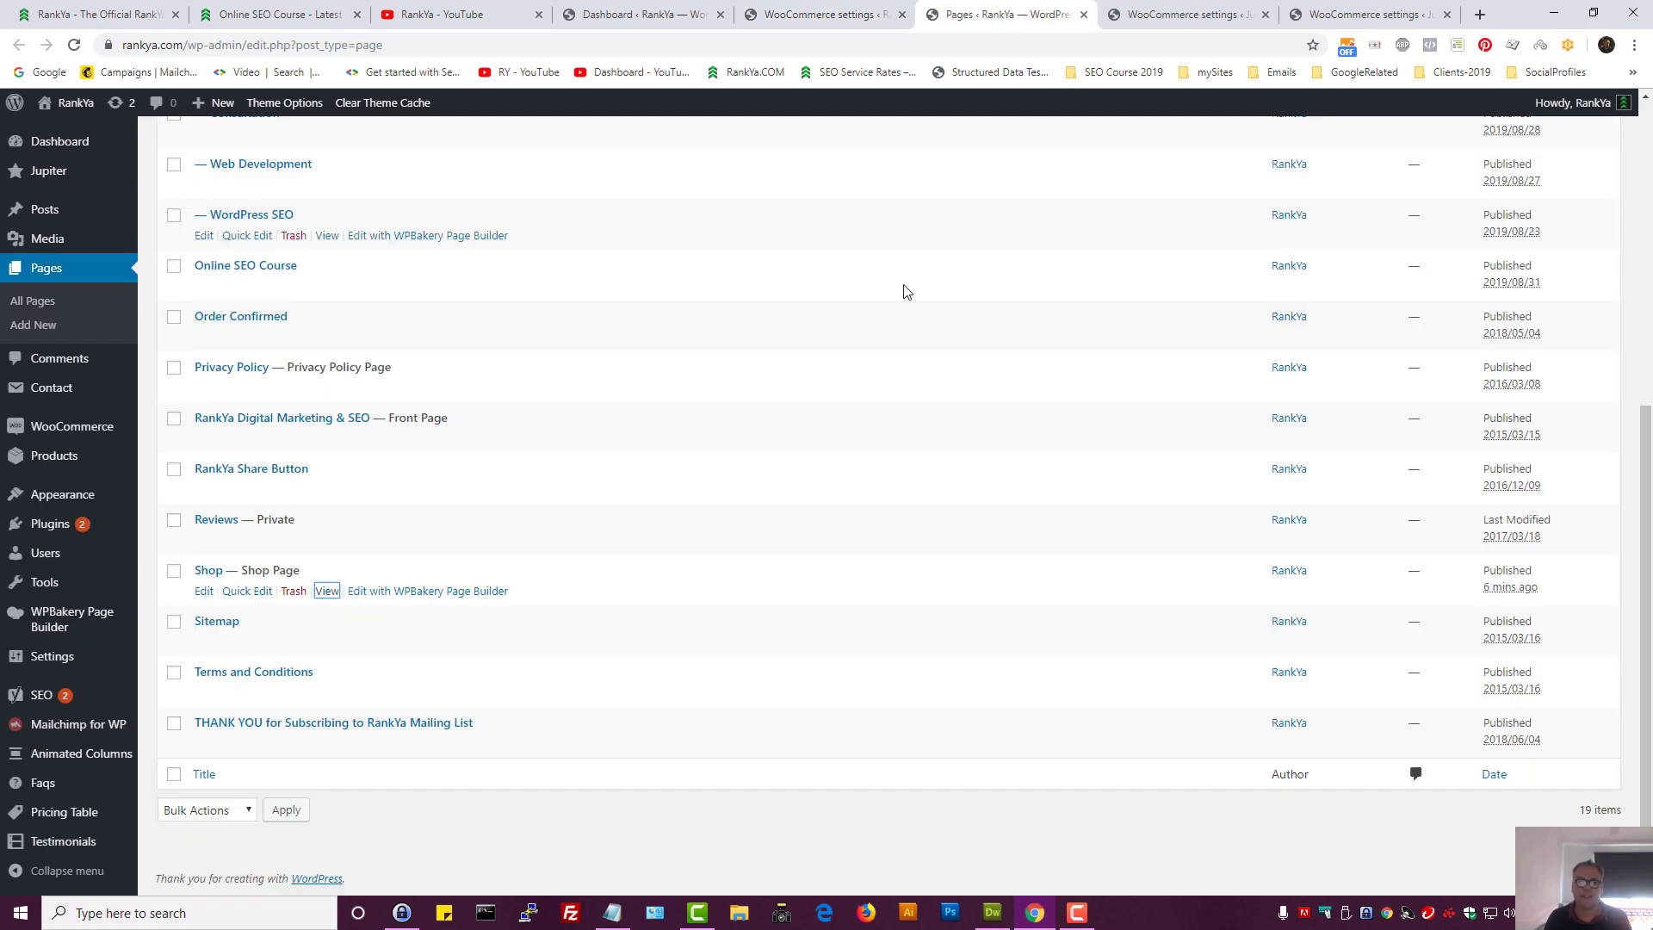
pyautogui.scroll(5, 508, 331)
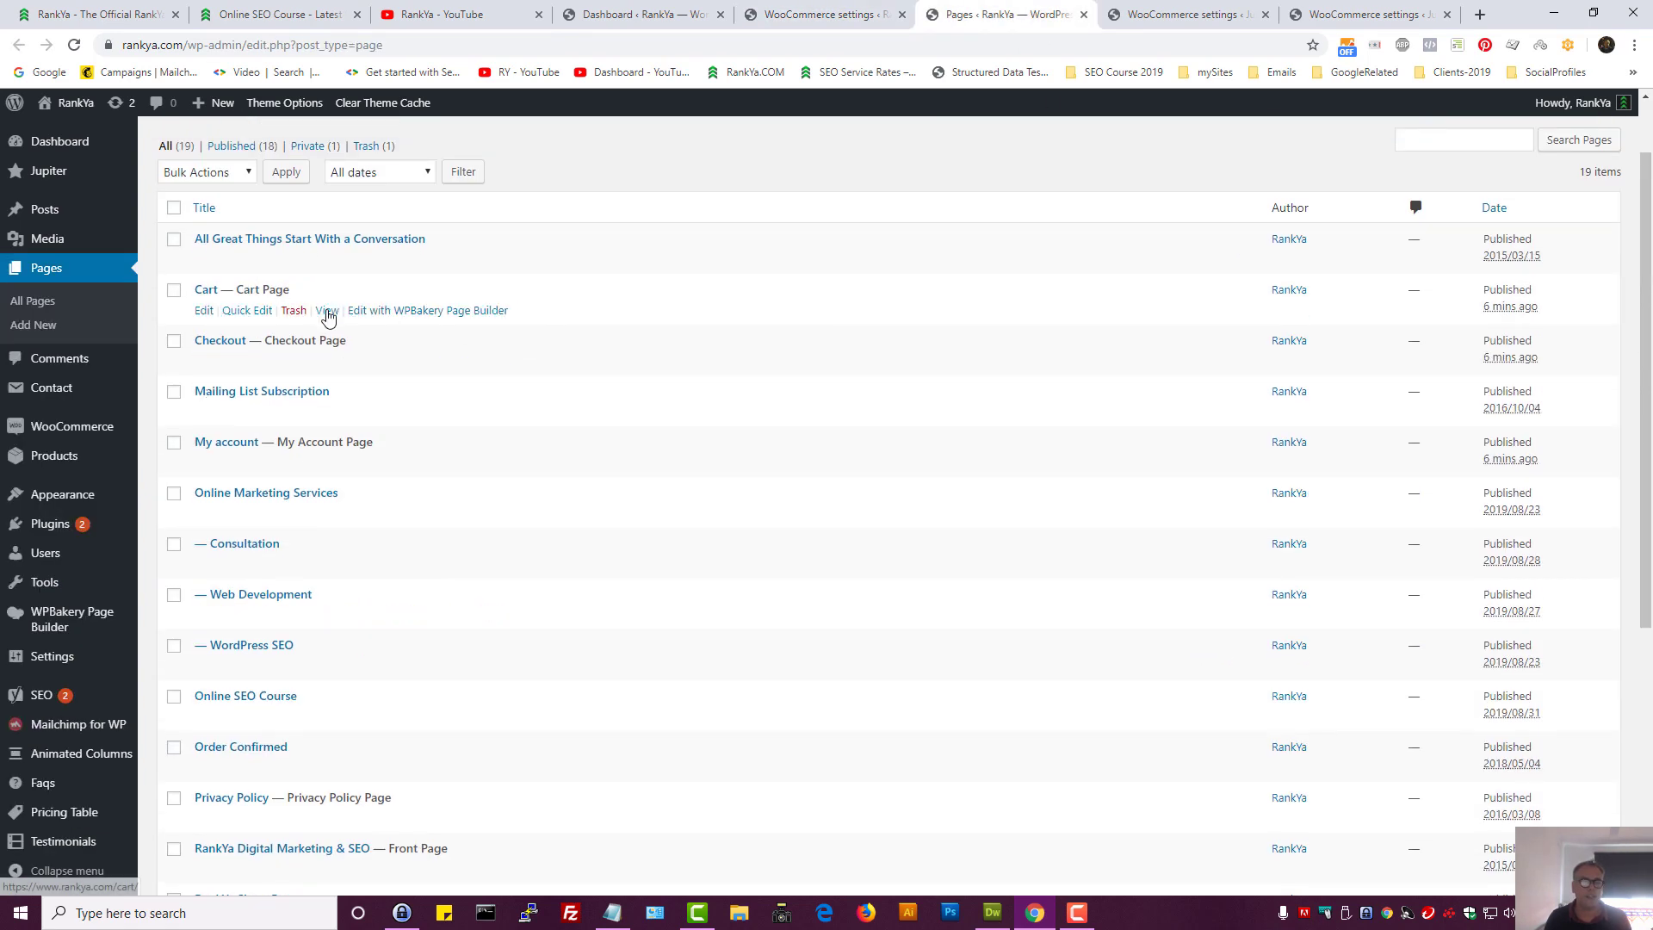
pyautogui.middleClick(332, 311)
pyautogui.click(1035, 14)
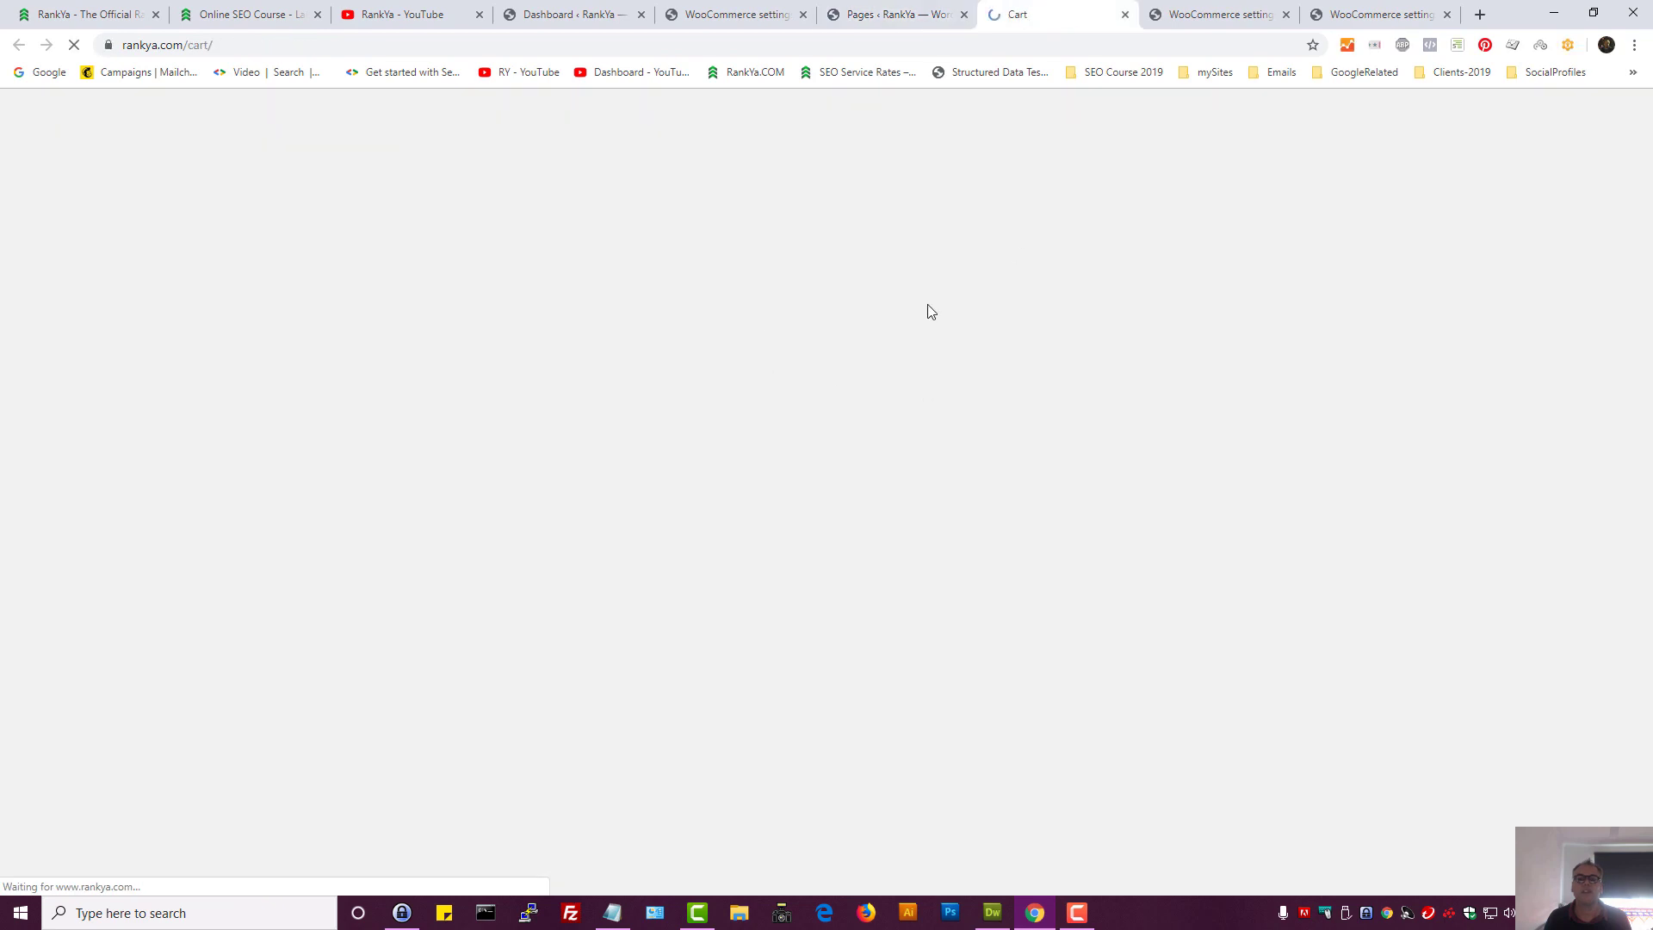
pyautogui.click(896, 15)
pyautogui.middleClick(204, 310)
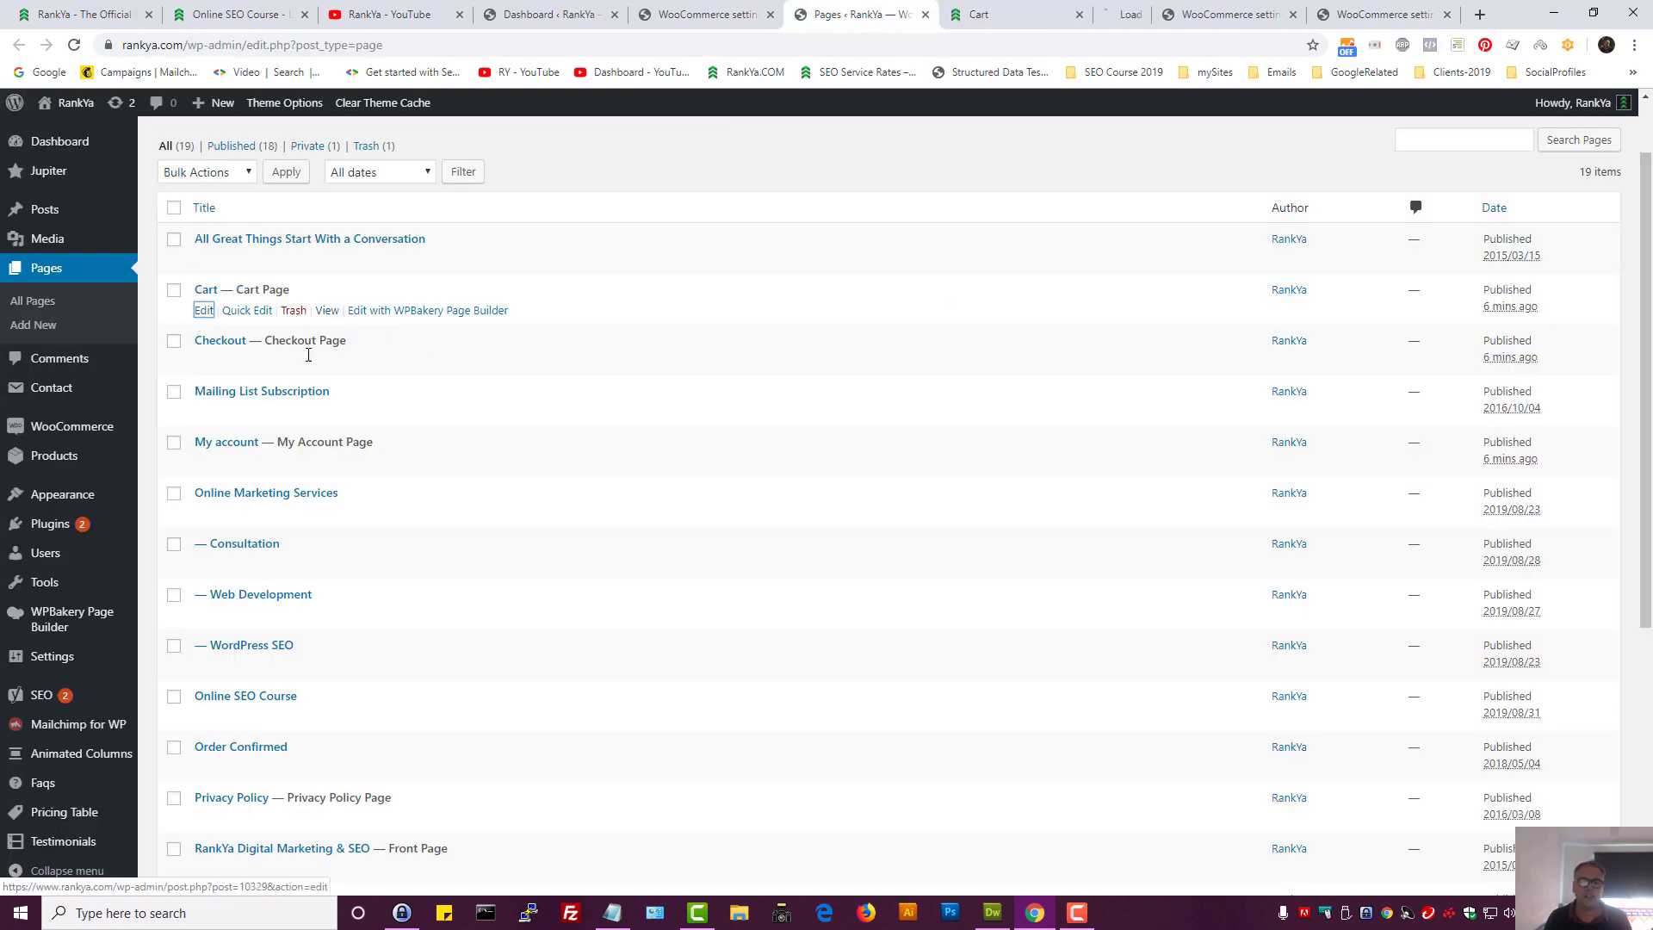
pyautogui.click(1093, 14)
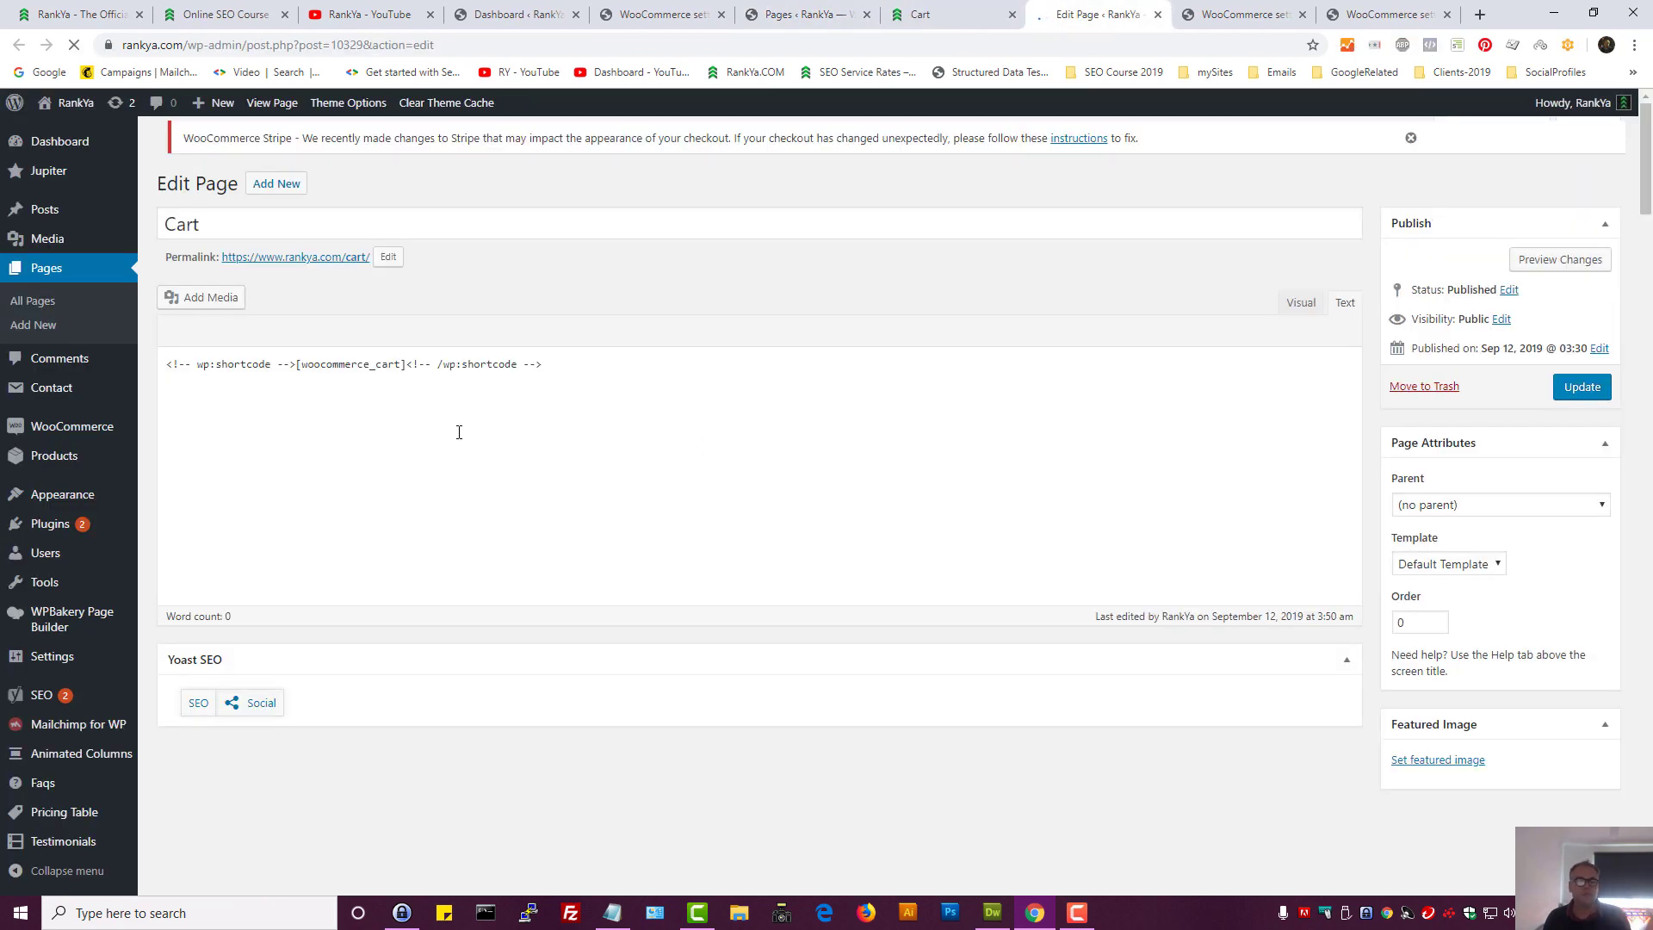
pyautogui.moveTo(408, 364); pyautogui.dragTo(298, 366)
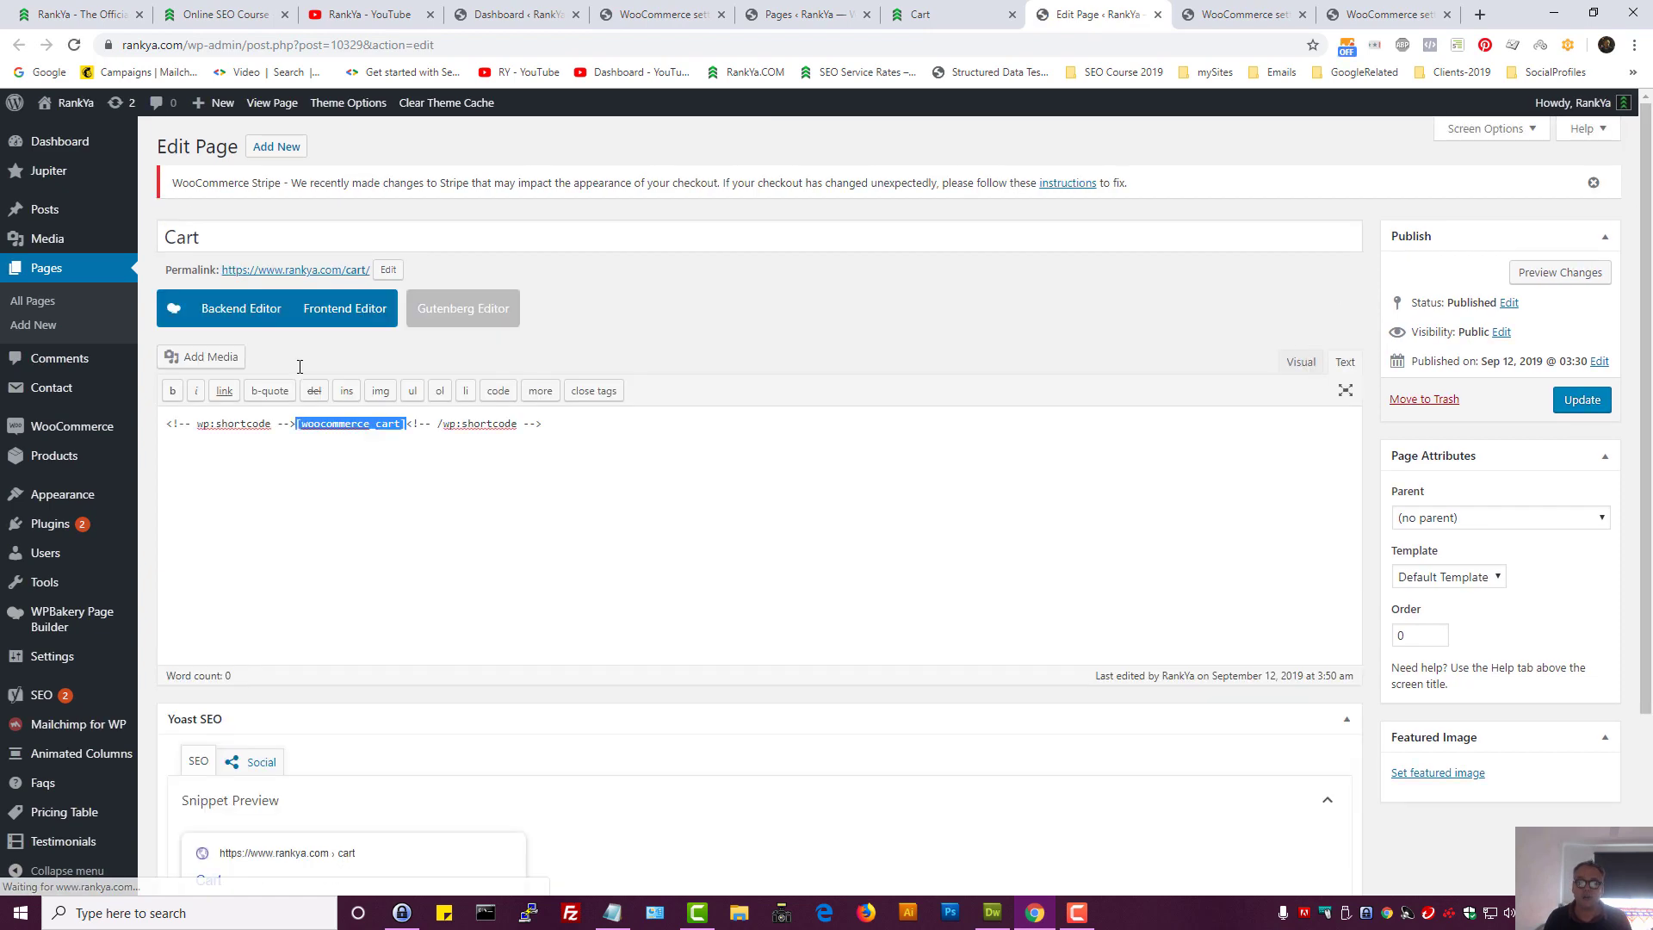
# Compare the live Cart page with its shortcode in the page editor and return to the WooCommerce Advanced settings
pyautogui.click(1209, 10)
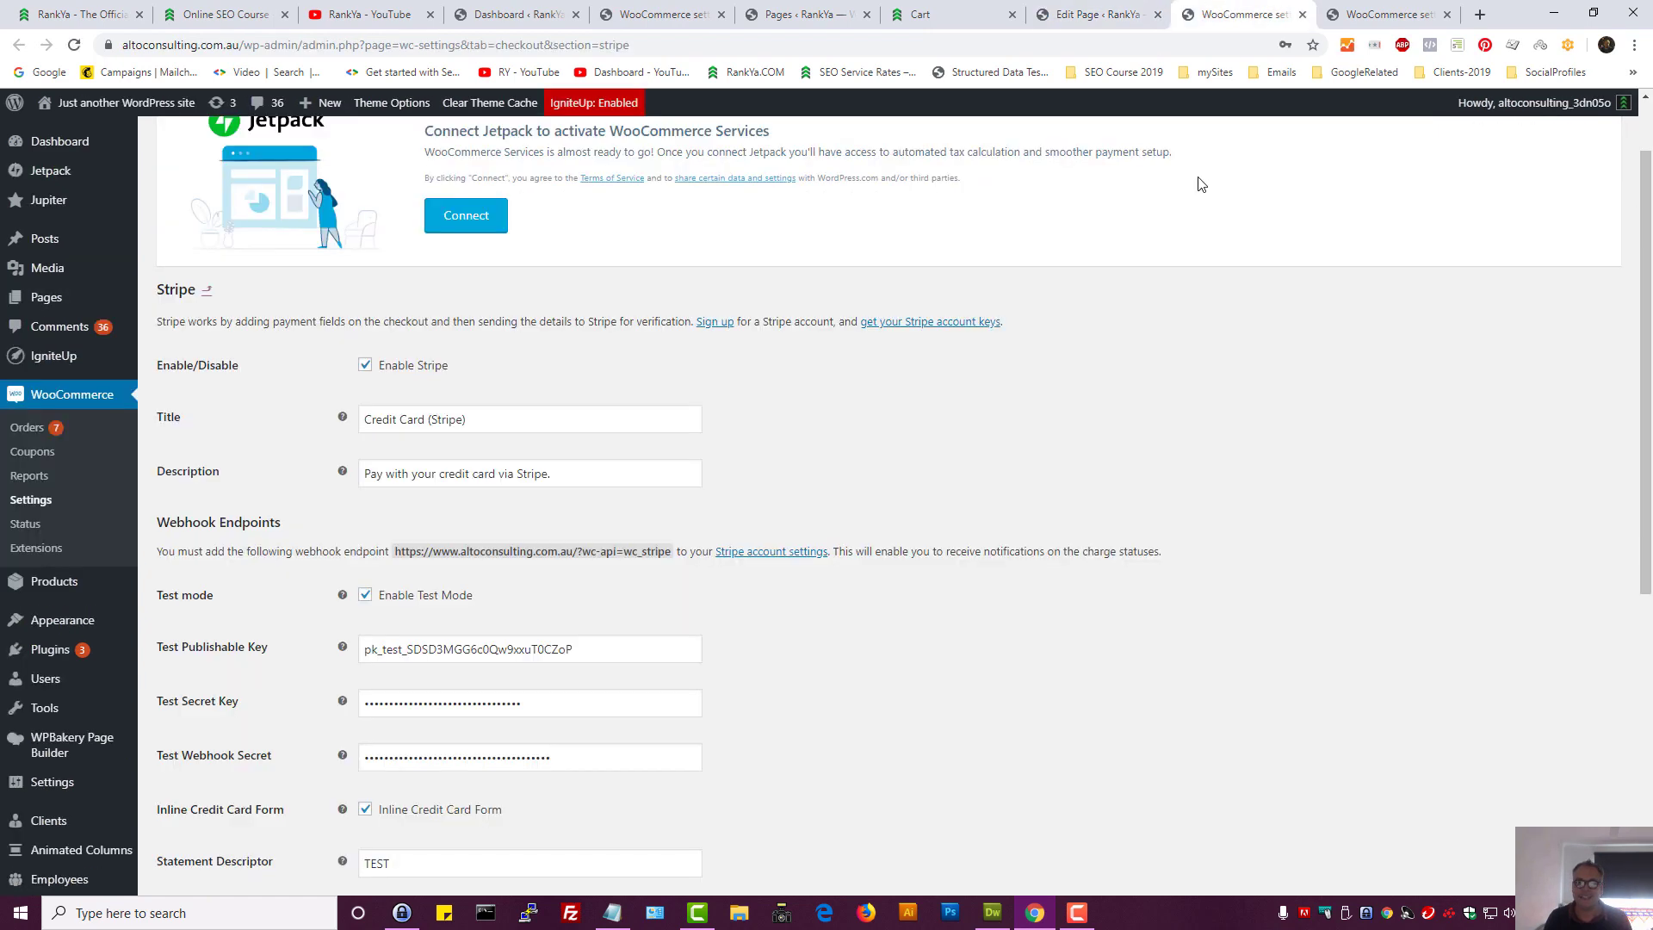
pyautogui.click(1137, 12)
pyautogui.click(948, 14)
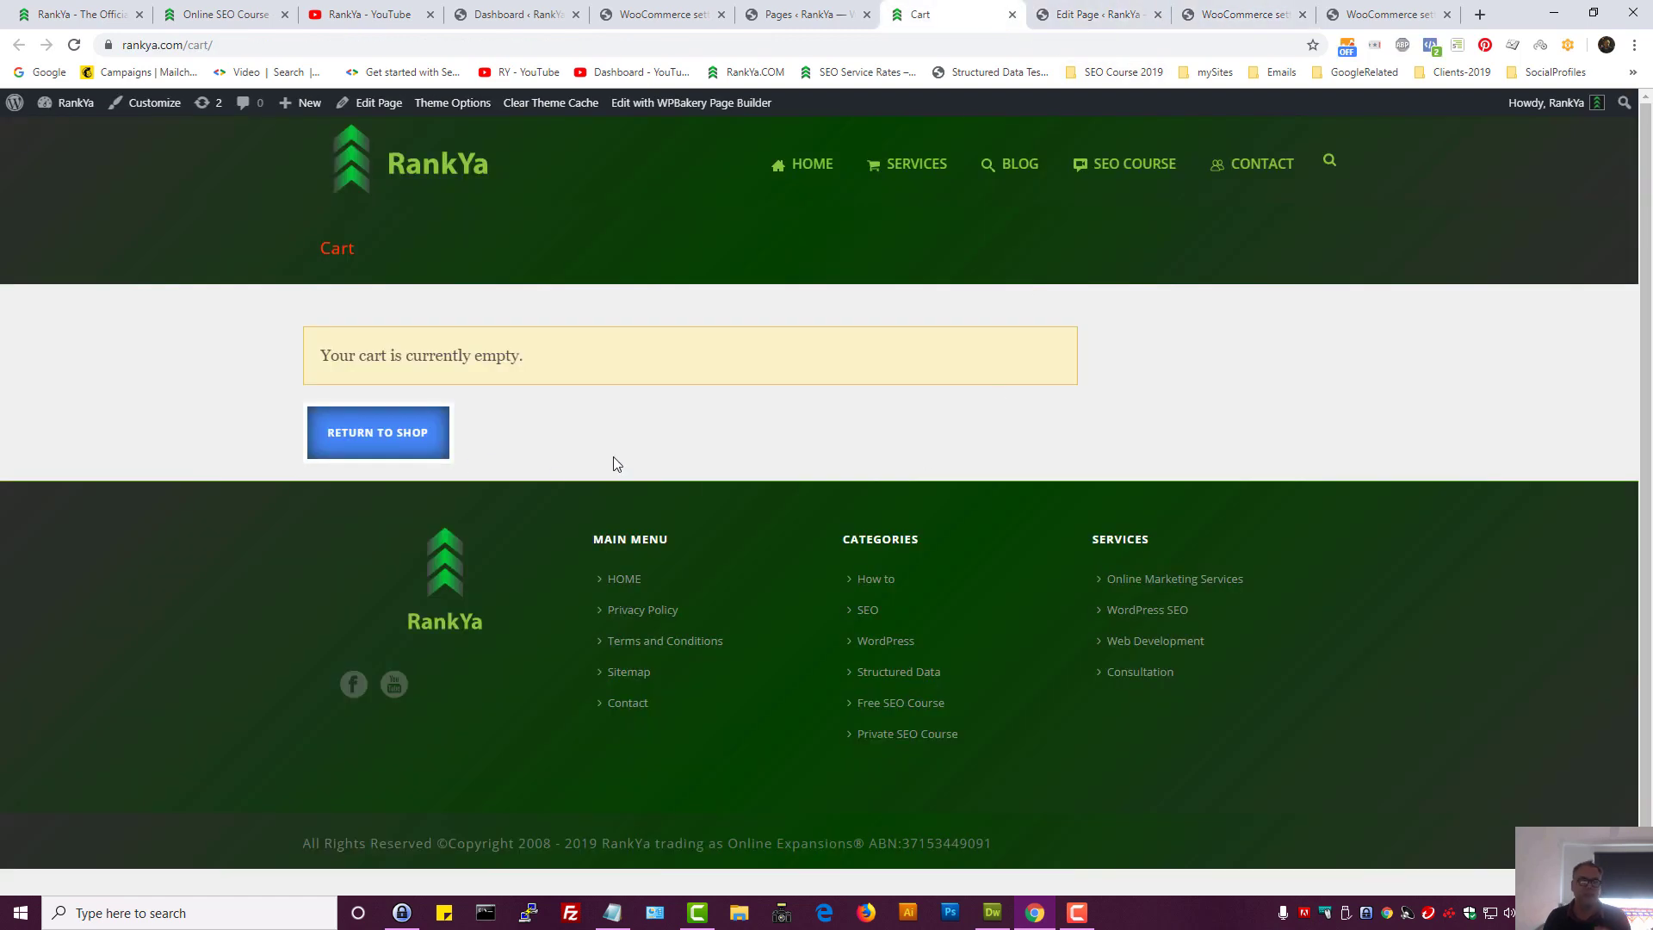
pyautogui.click(1086, 14)
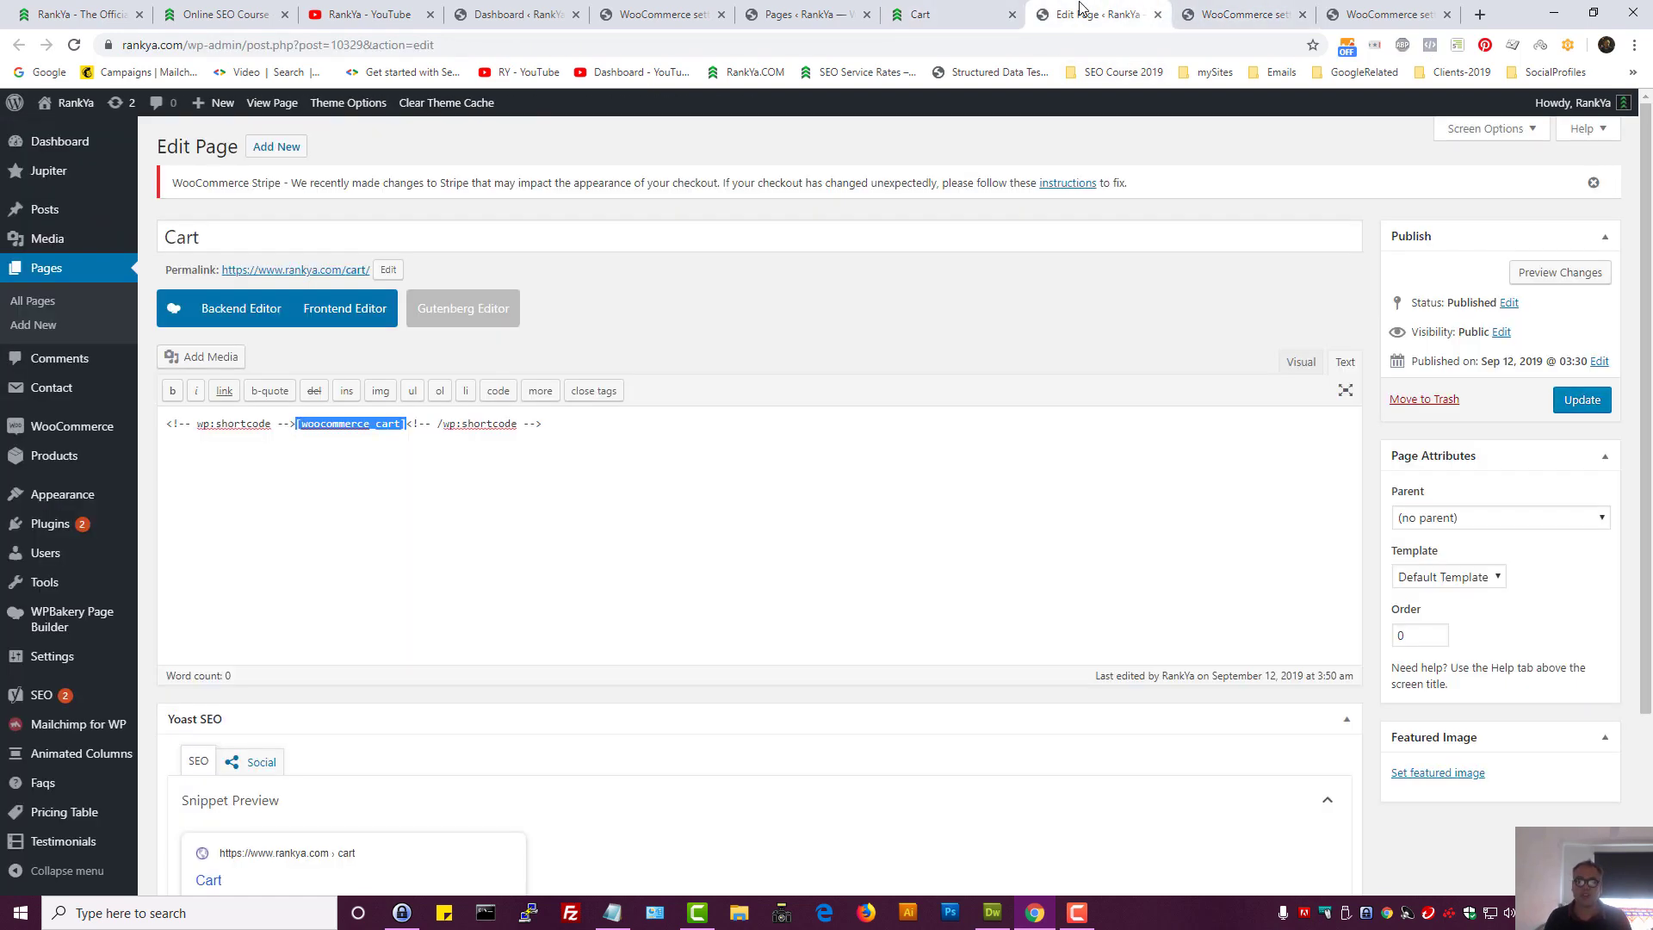
pyautogui.click(805, 13)
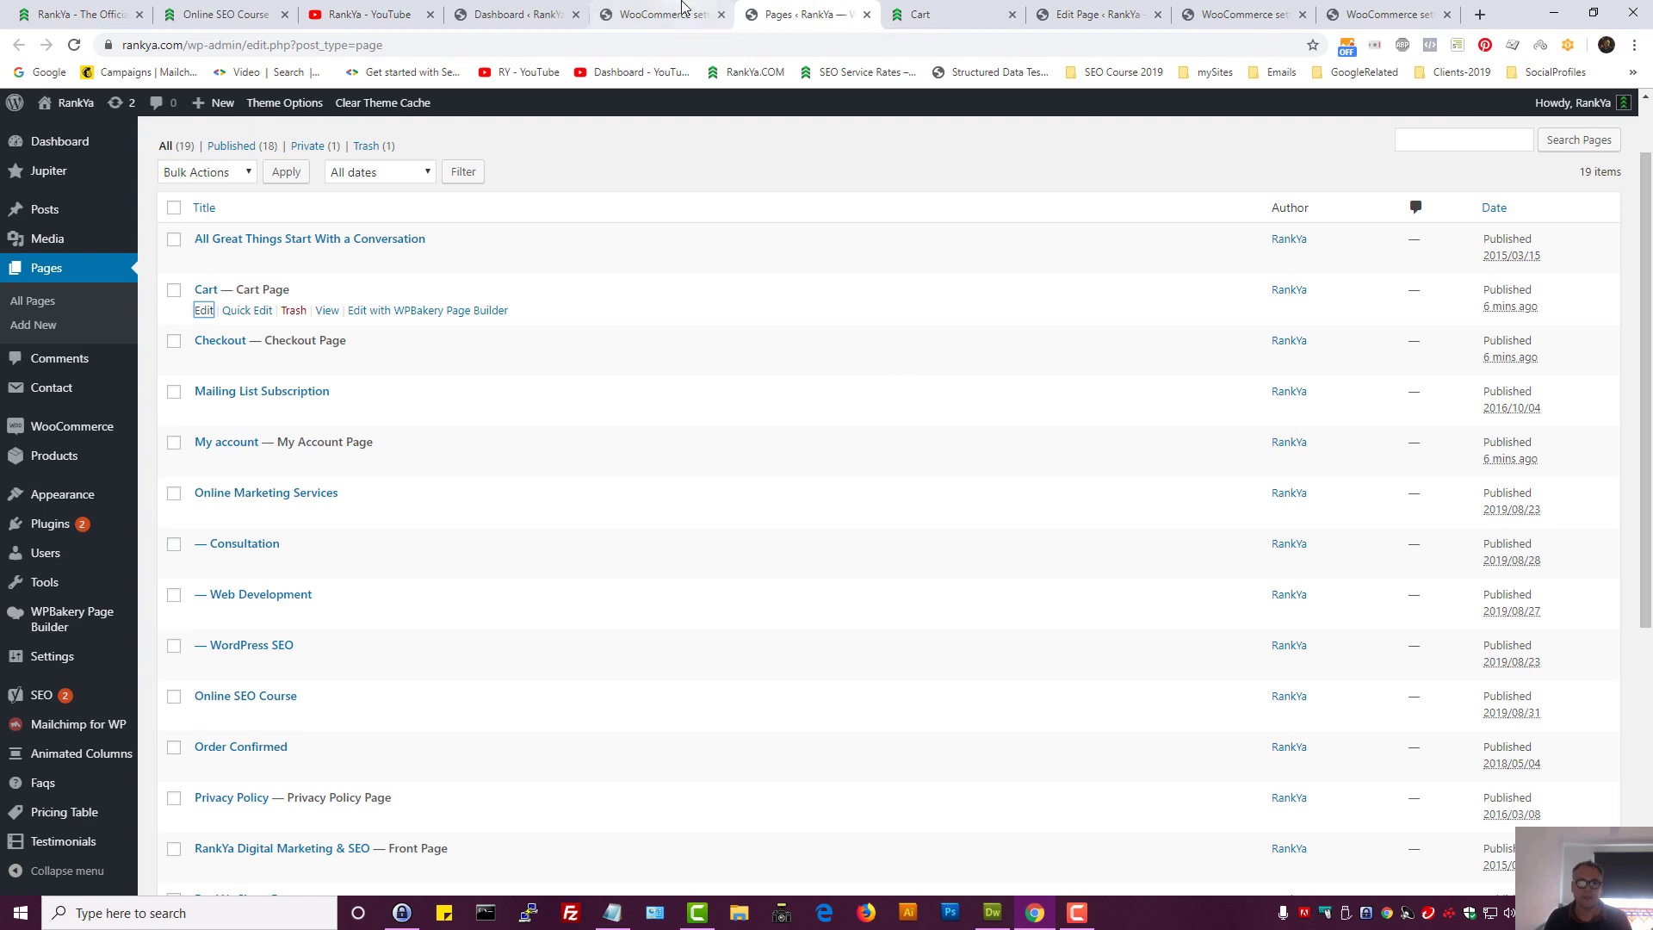
pyautogui.click(659, 14)
# Examine the Page setup, Checkout endpoints and Account endpoints sections without changing the endpoint values
pyautogui.tripleClick(191, 269)
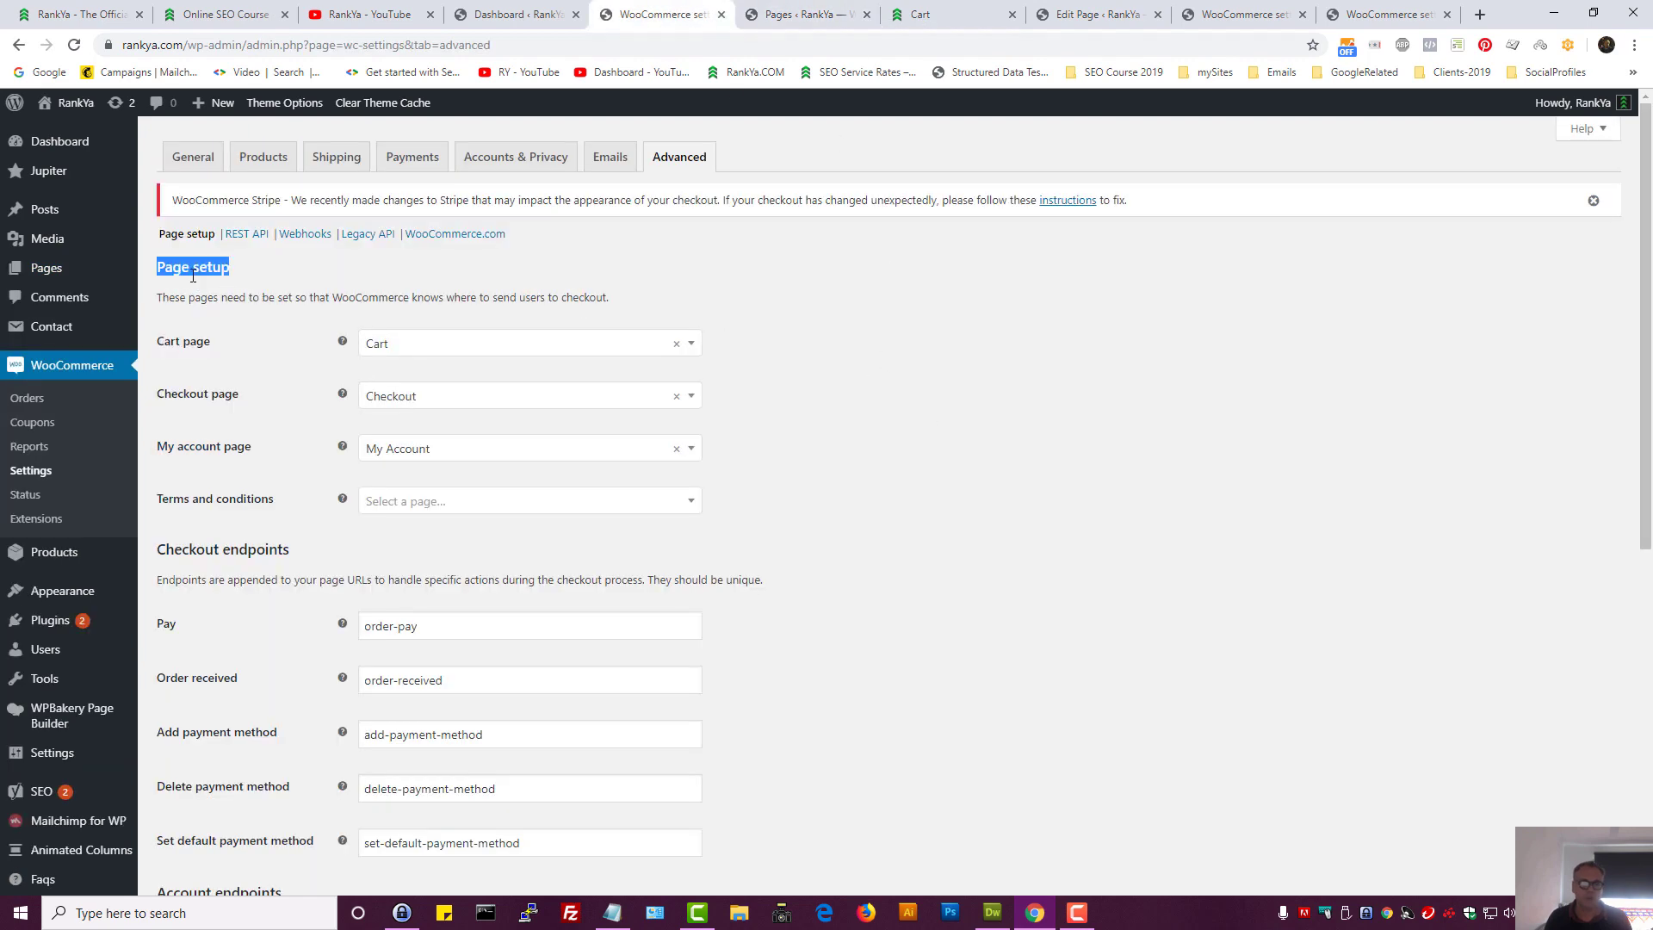
pyautogui.click(888, 575)
pyautogui.scroll(-2, 888, 575)
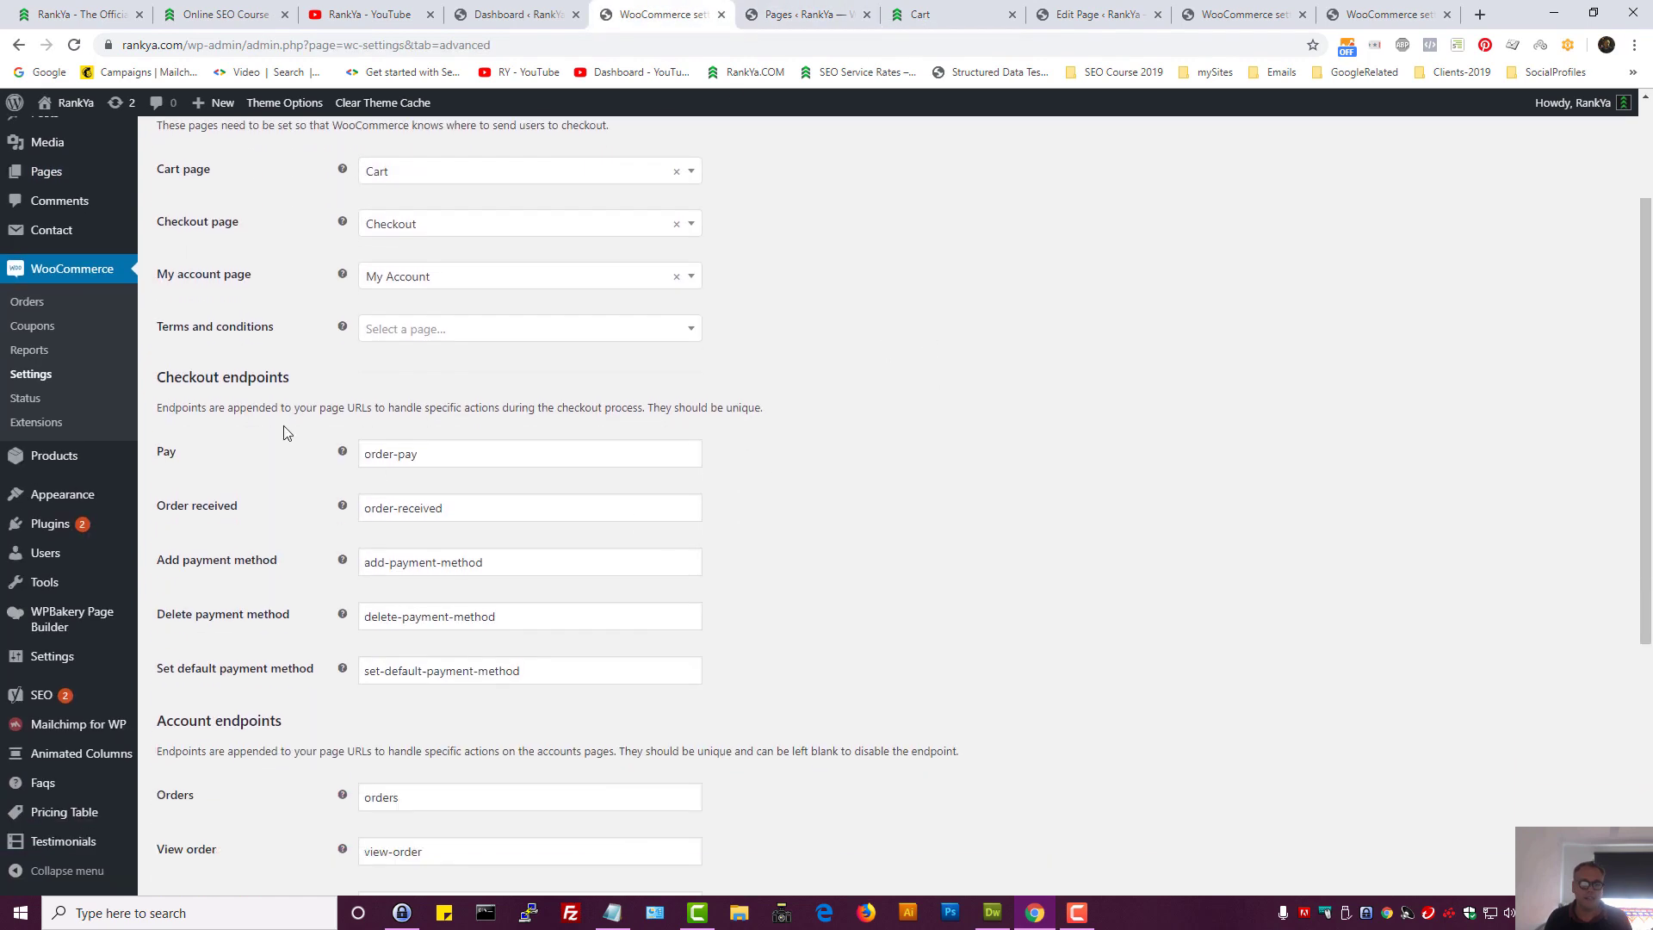
pyautogui.tripleClick(188, 376)
pyautogui.click(886, 523)
pyautogui.scroll(-2, 887, 528)
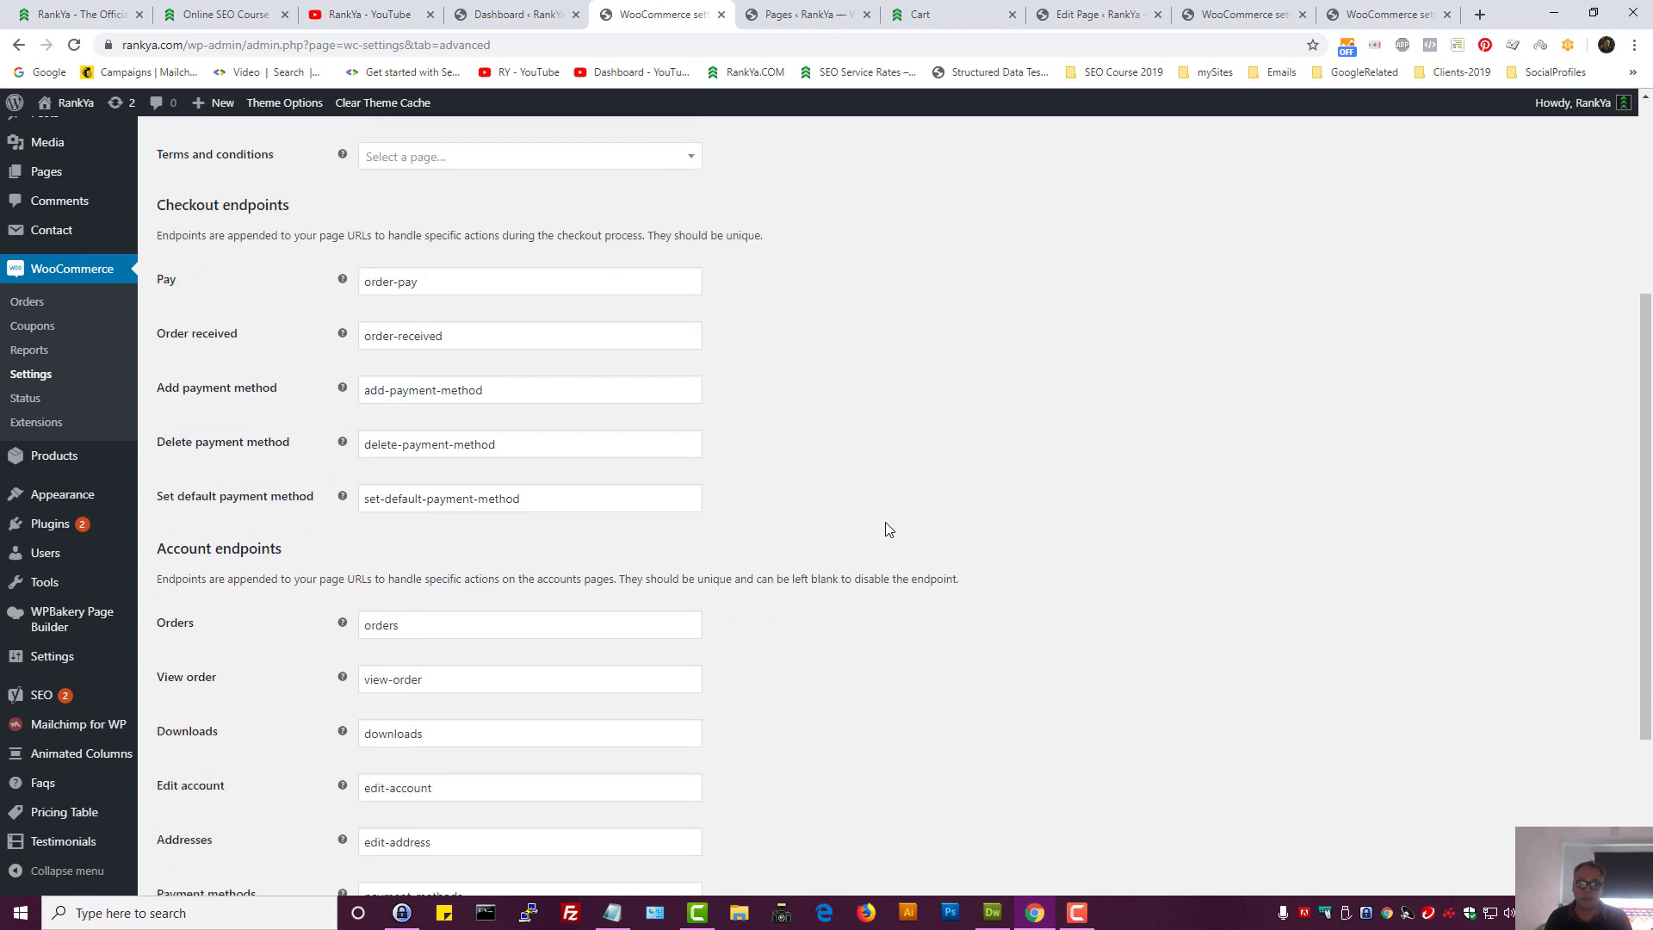
pyautogui.scroll(-3, 887, 529)
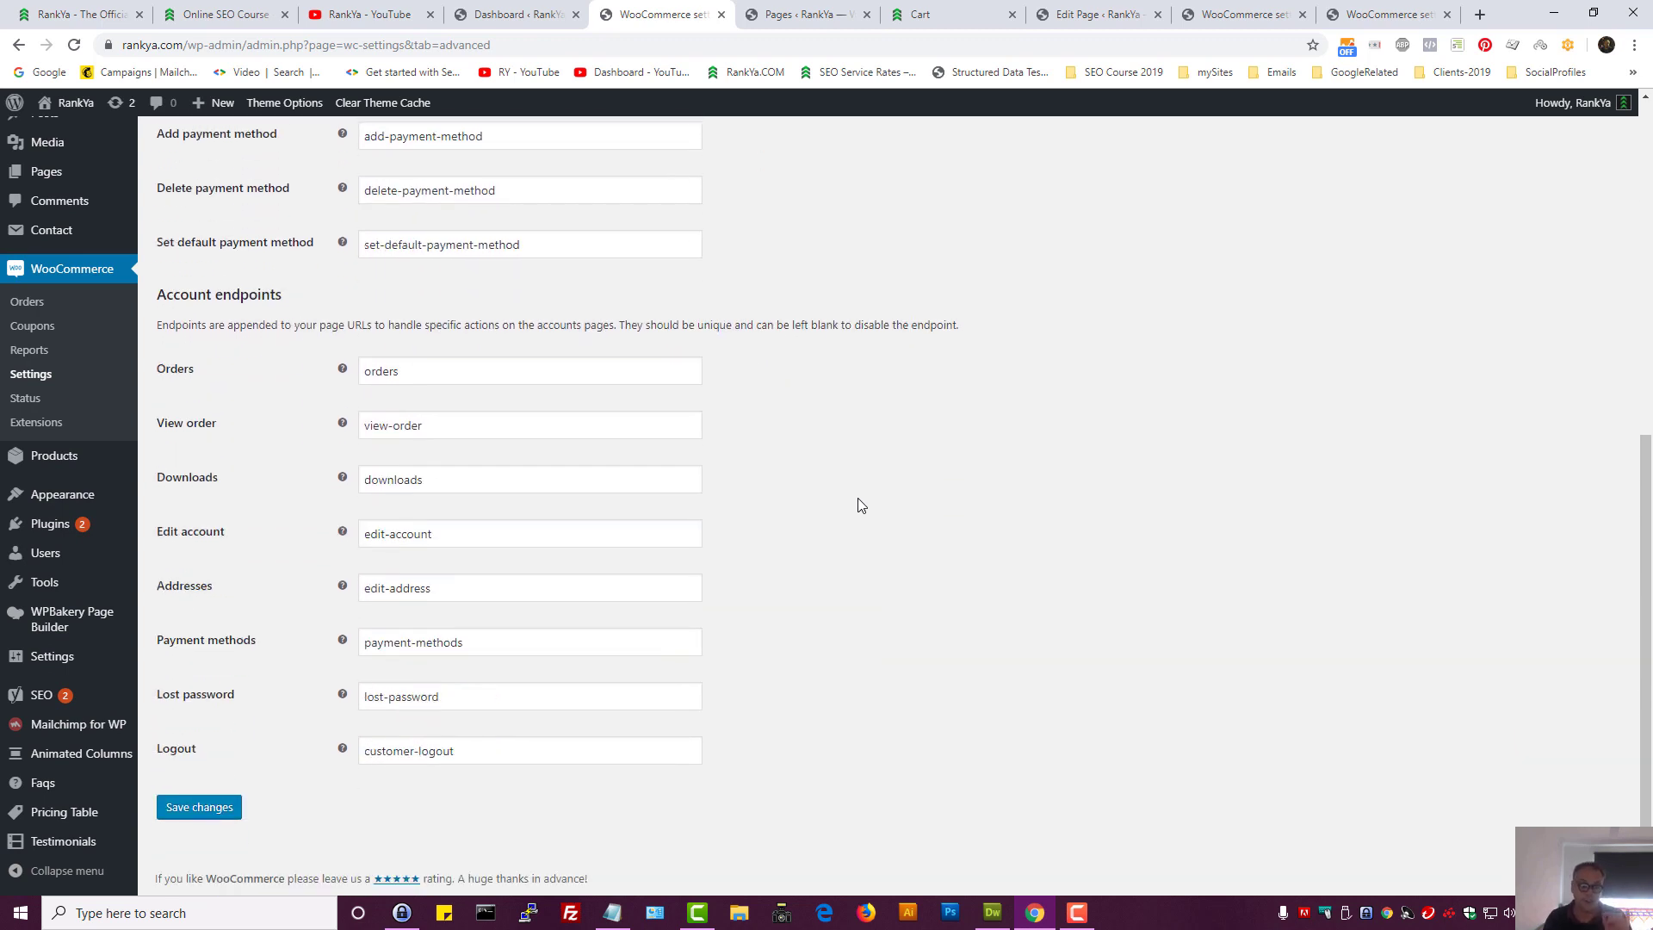
pyautogui.scroll(2, 856, 501)
pyautogui.scroll(4, 855, 497)
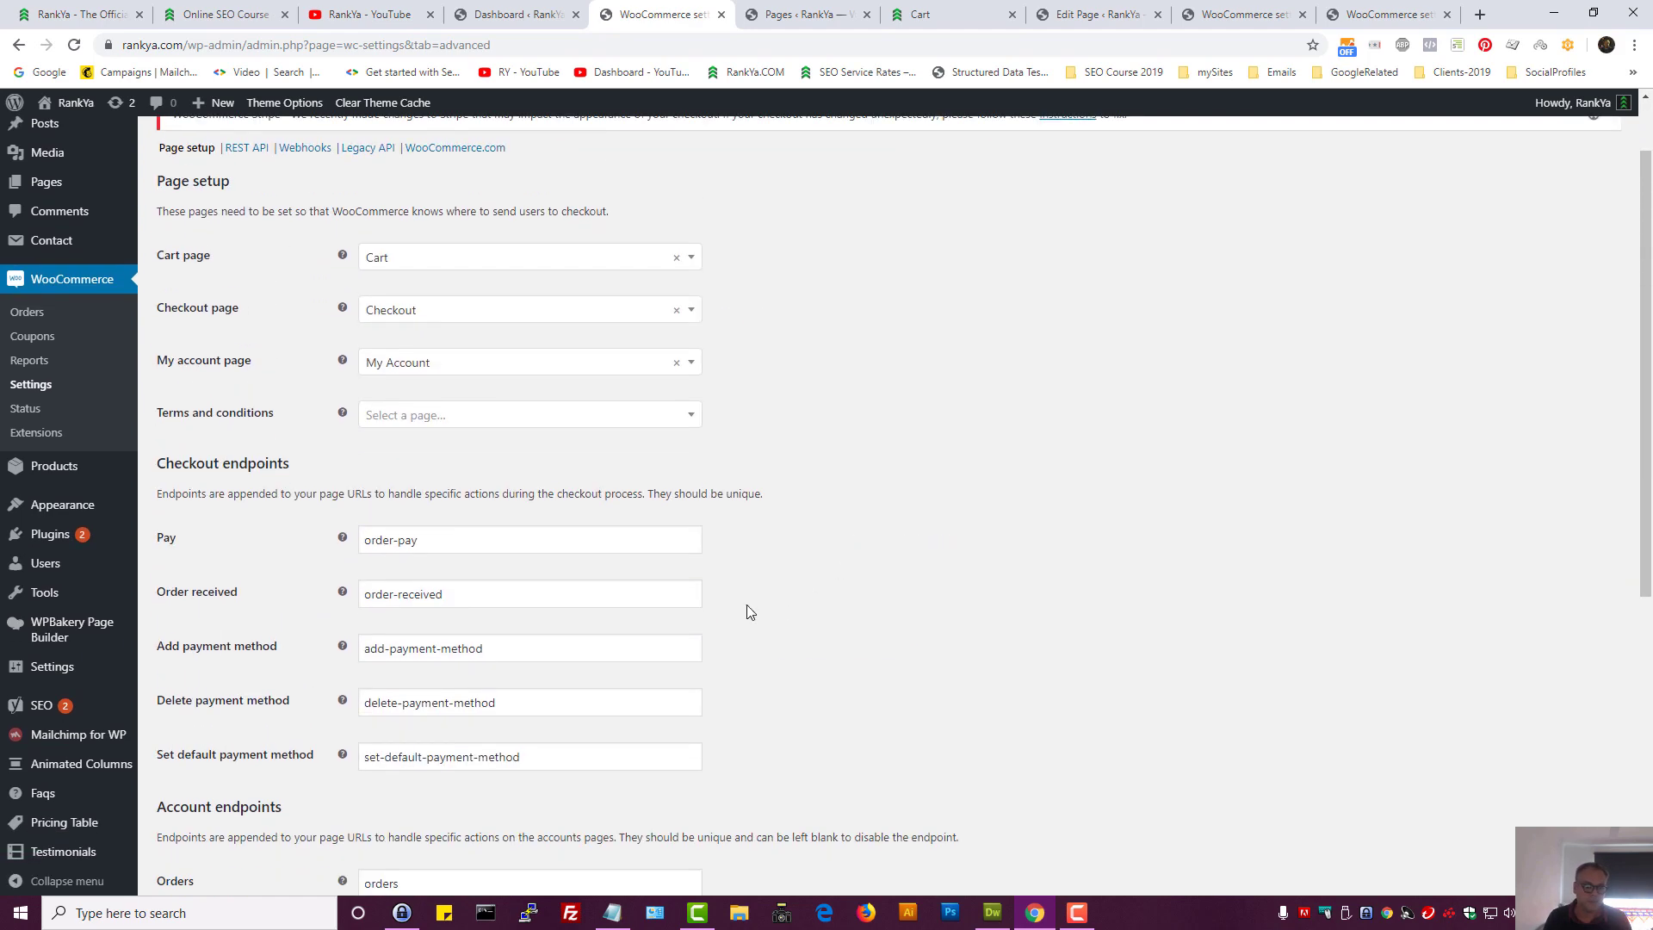
pyautogui.tripleClick(410, 540)
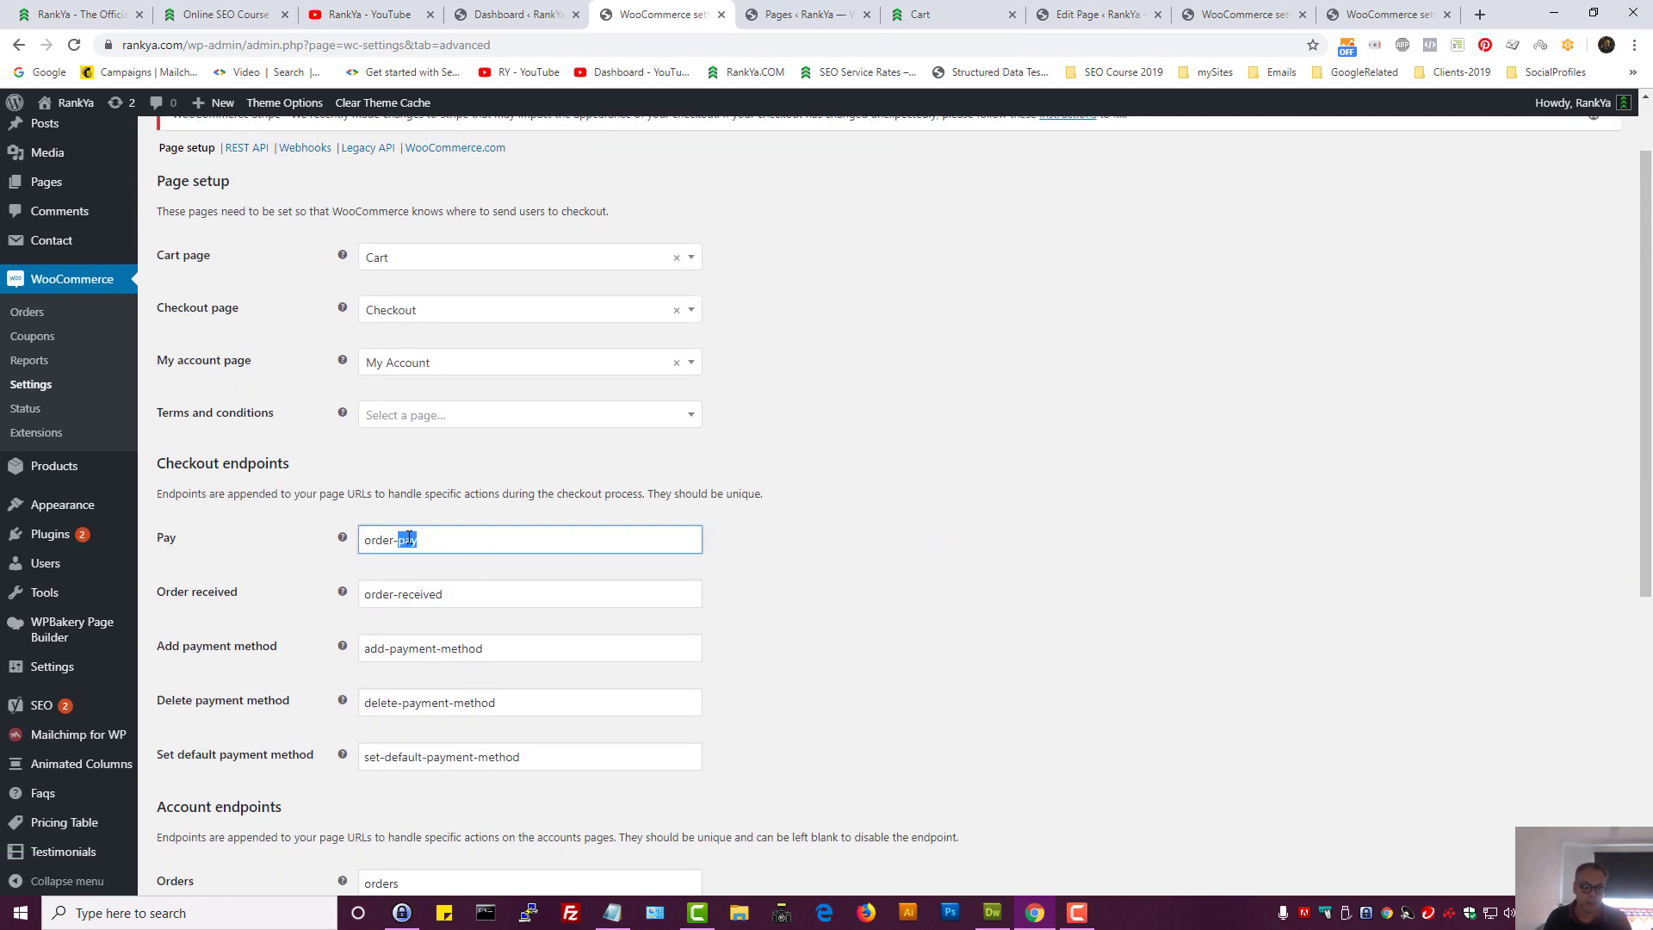
pyautogui.click(859, 540)
pyautogui.scroll(-2, 859, 542)
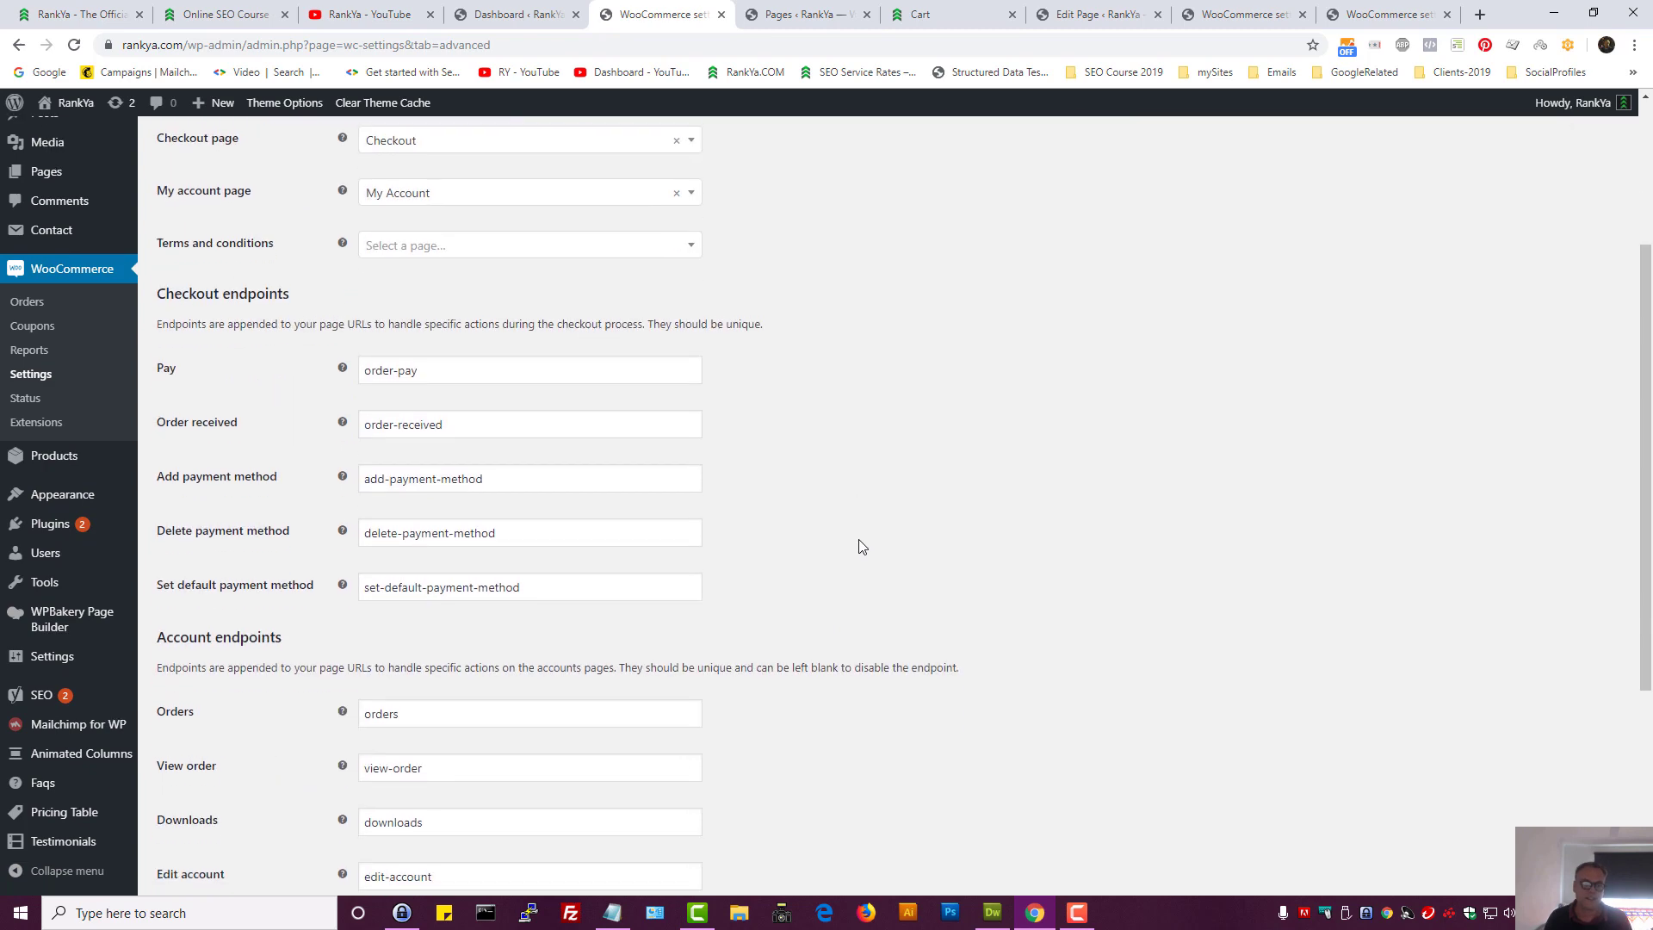
pyautogui.scroll(3, 860, 542)
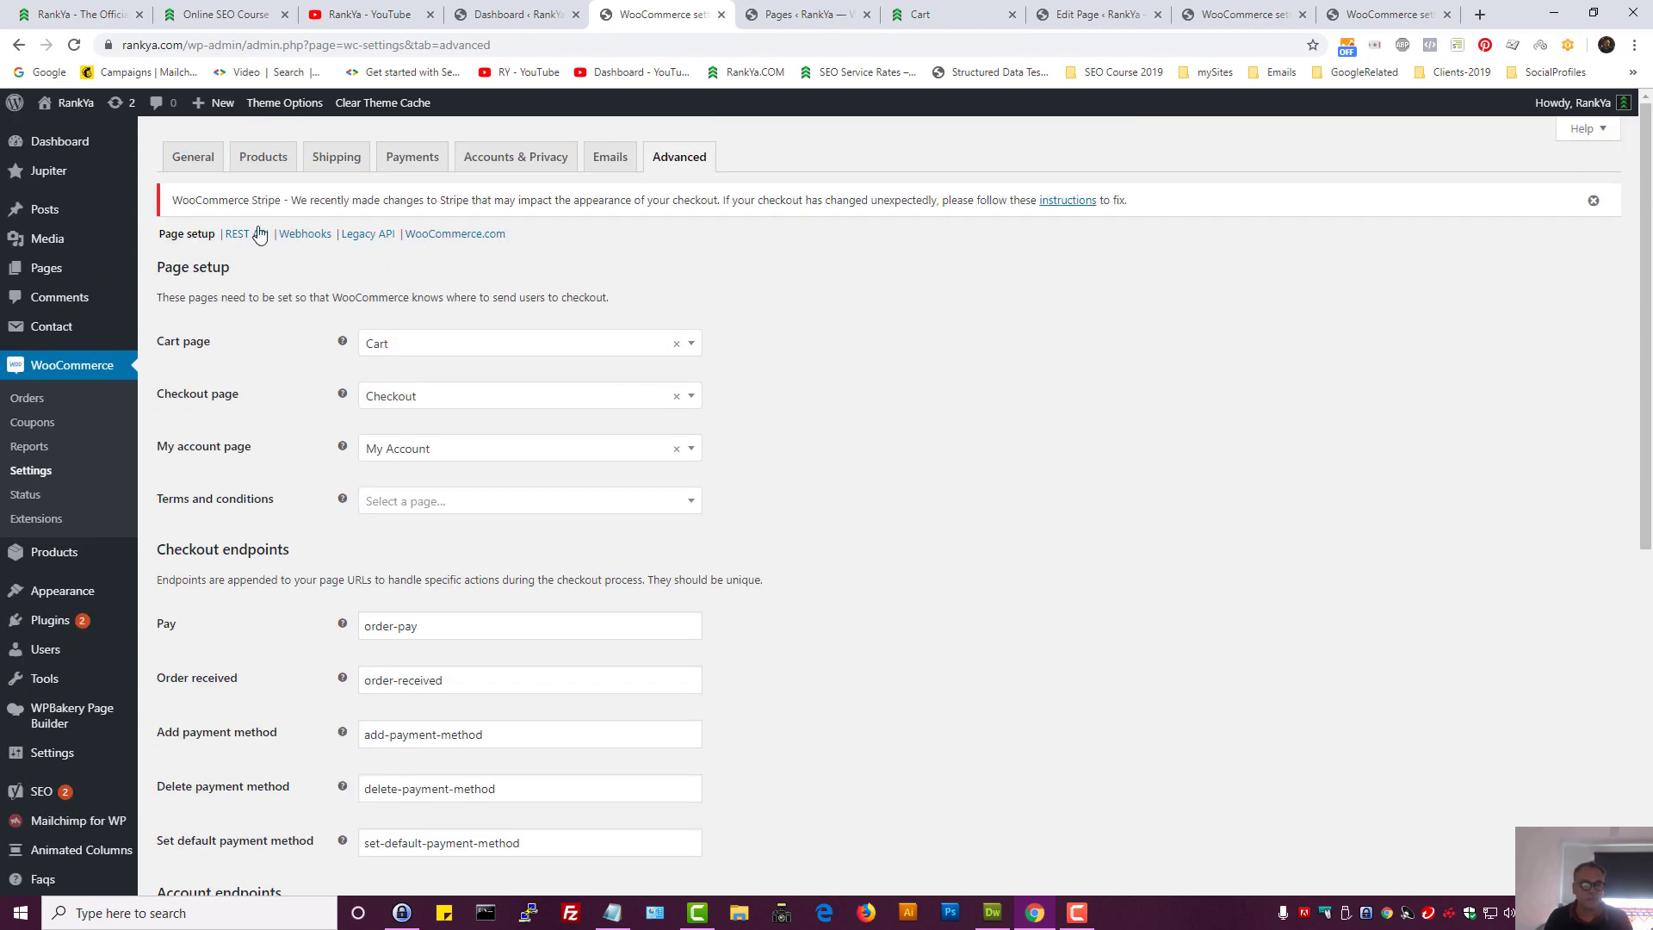
# View the REST API section and read the description of webhooks in the Webhooks section
pyautogui.click(249, 234)
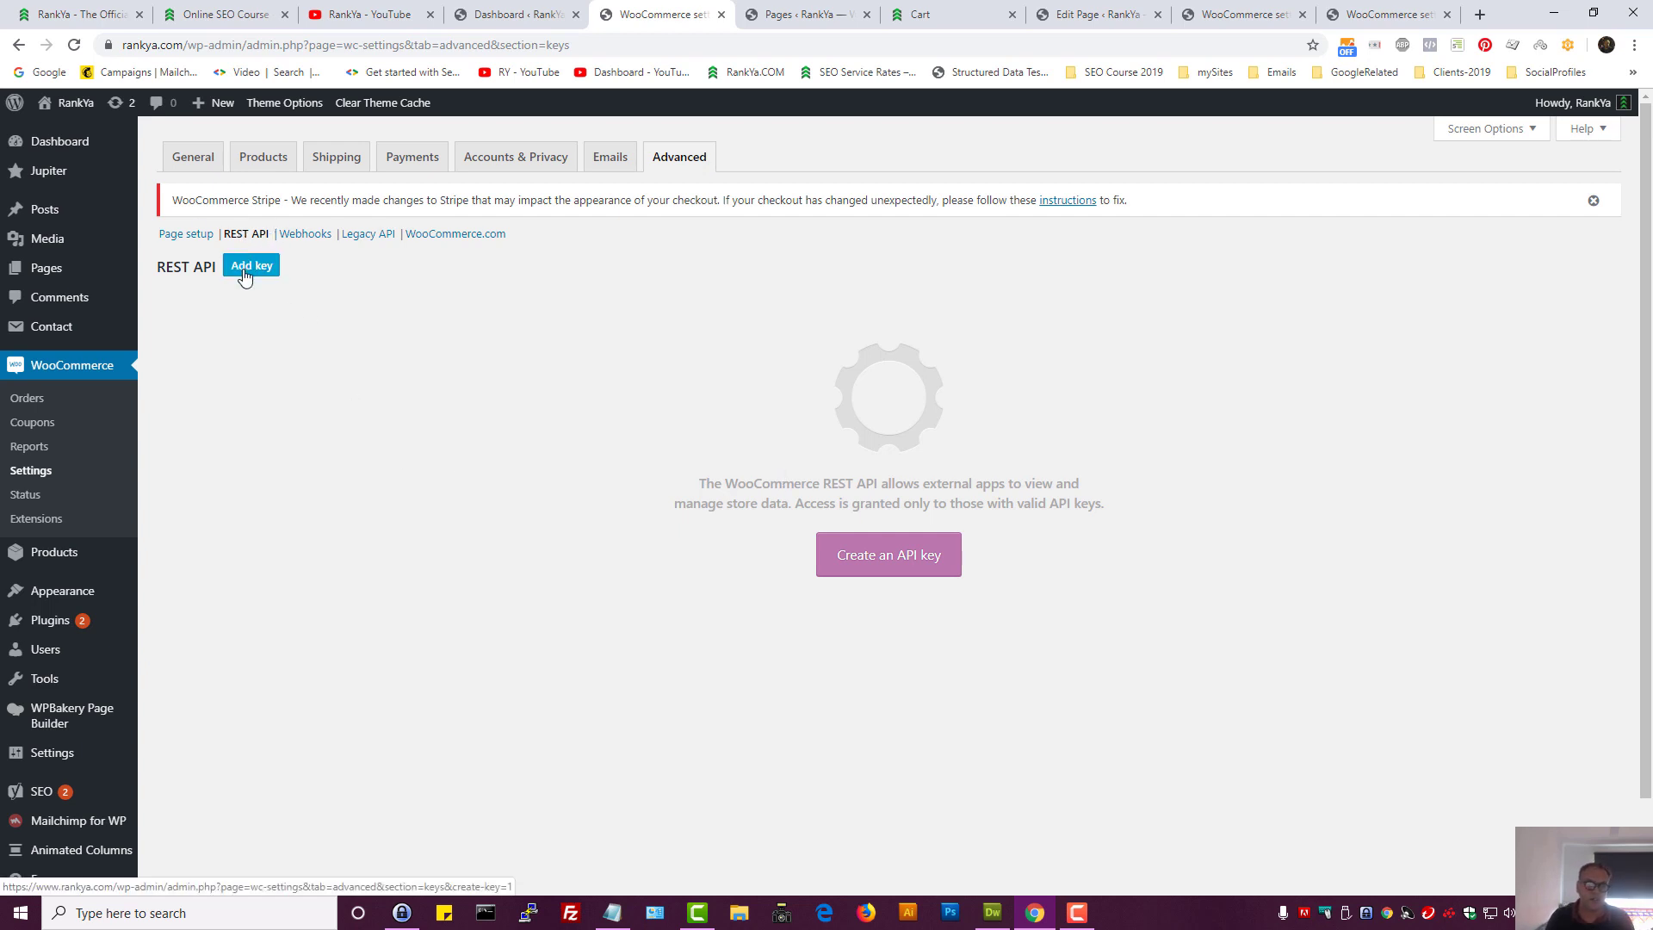
pyautogui.click(303, 241)
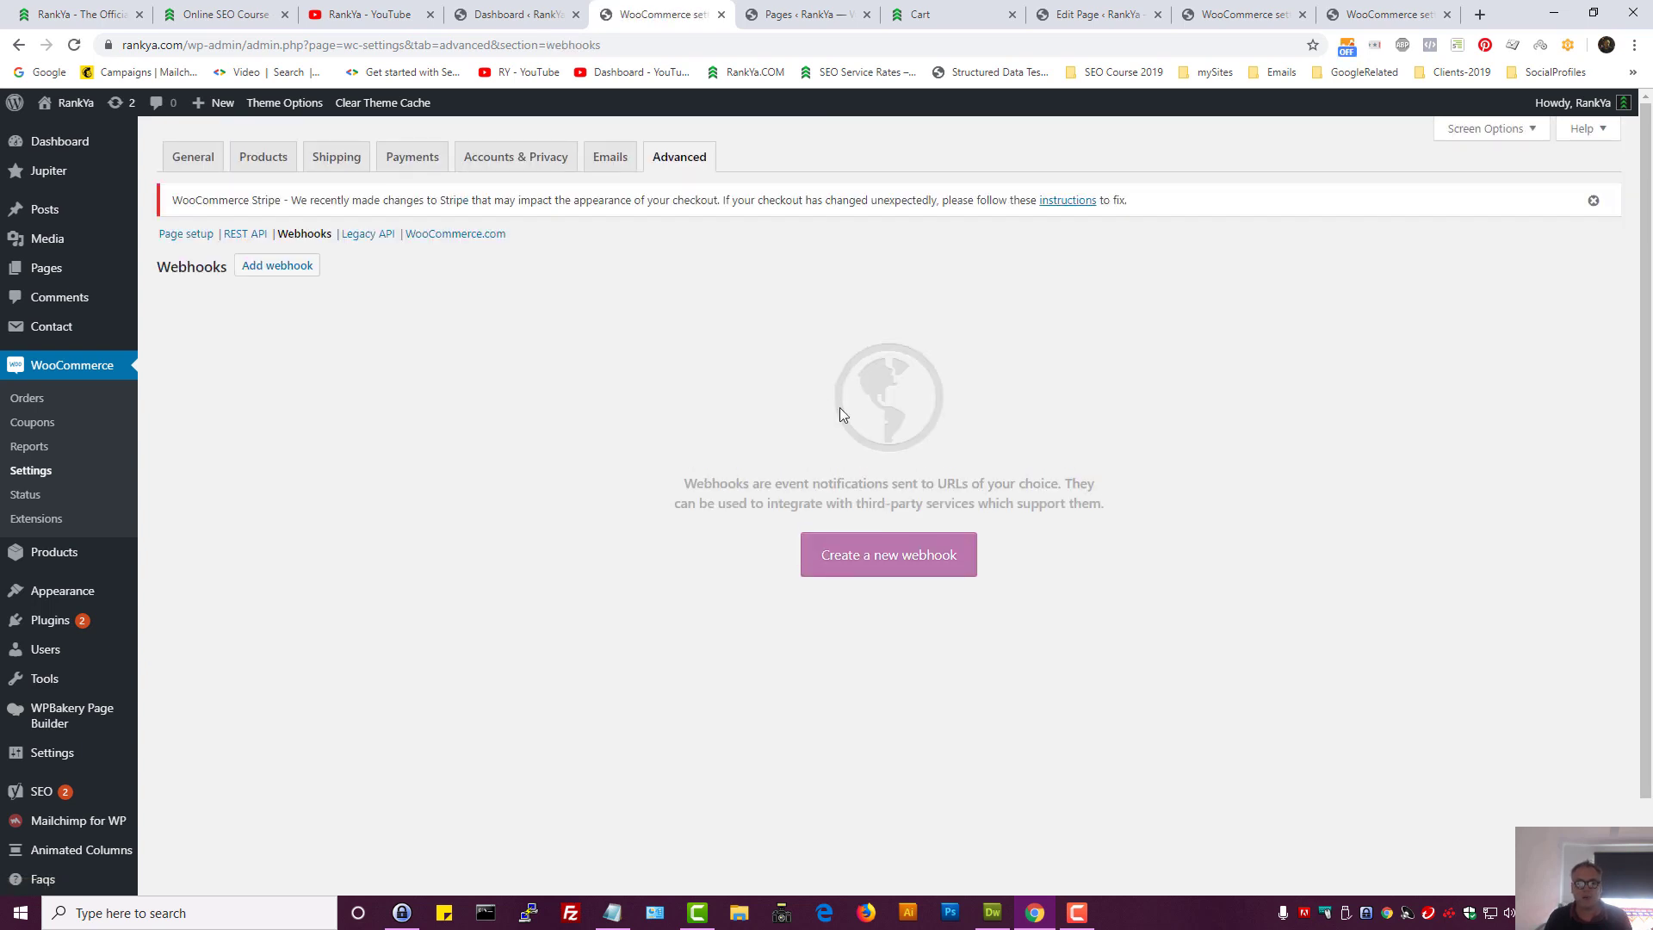
pyautogui.moveTo(937, 488); pyautogui.dragTo(988, 488)
pyautogui.click(1047, 485)
# Tick the option to enable the legacy REST API in the Legacy API section without saving
pyautogui.click(367, 243)
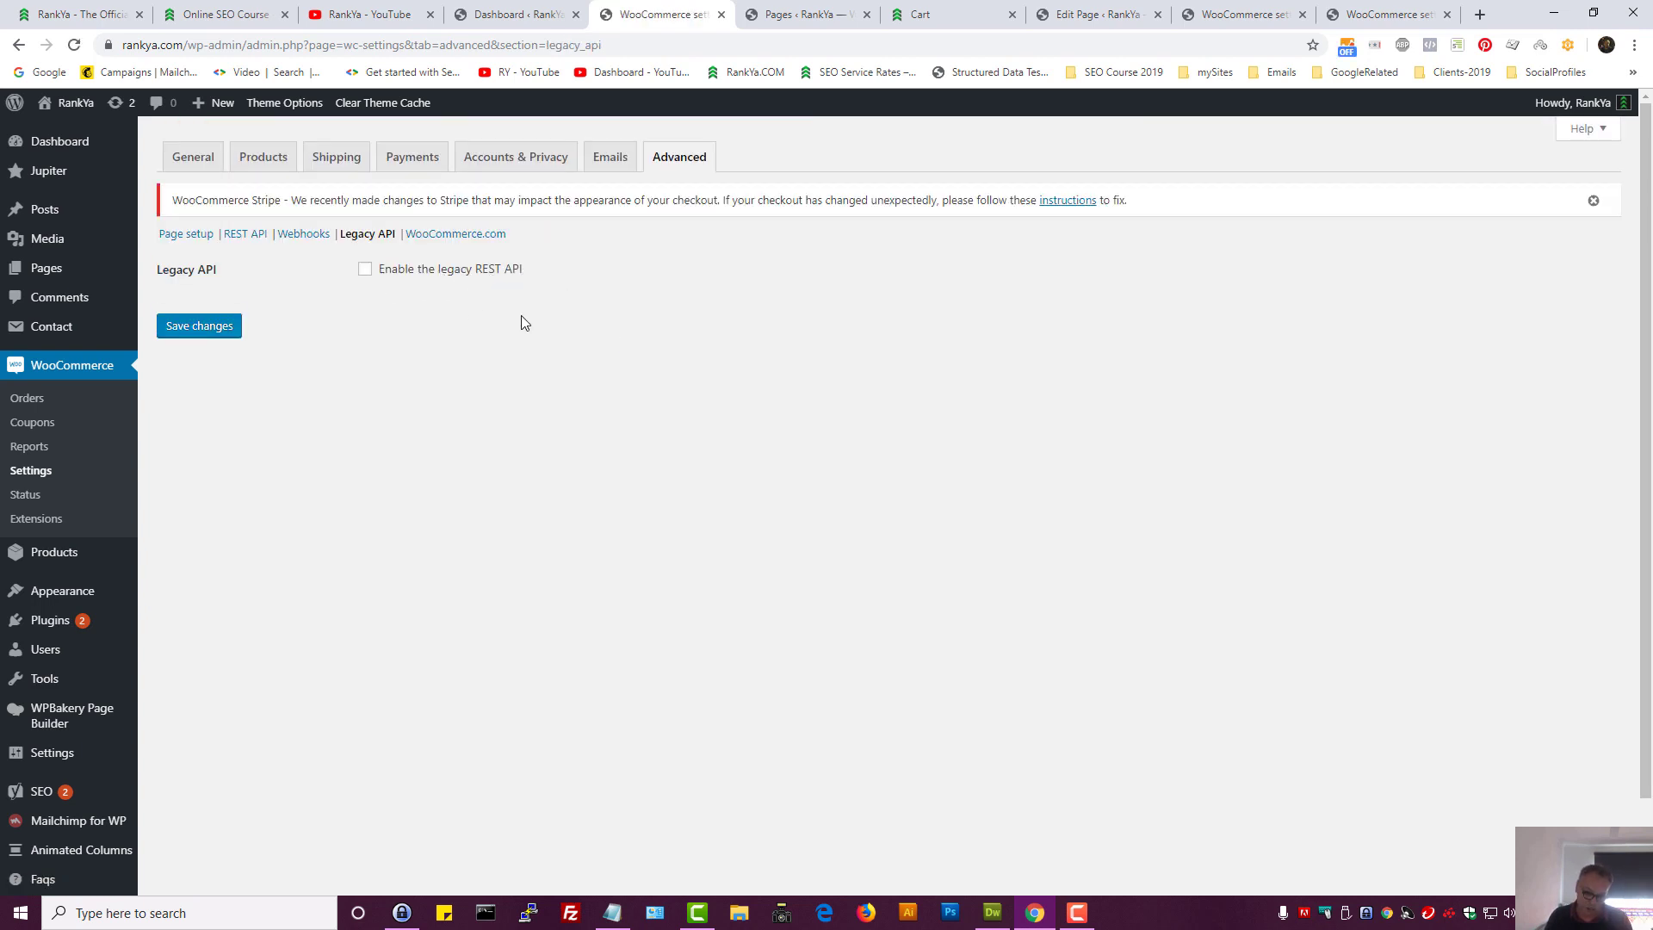
pyautogui.click(365, 269)
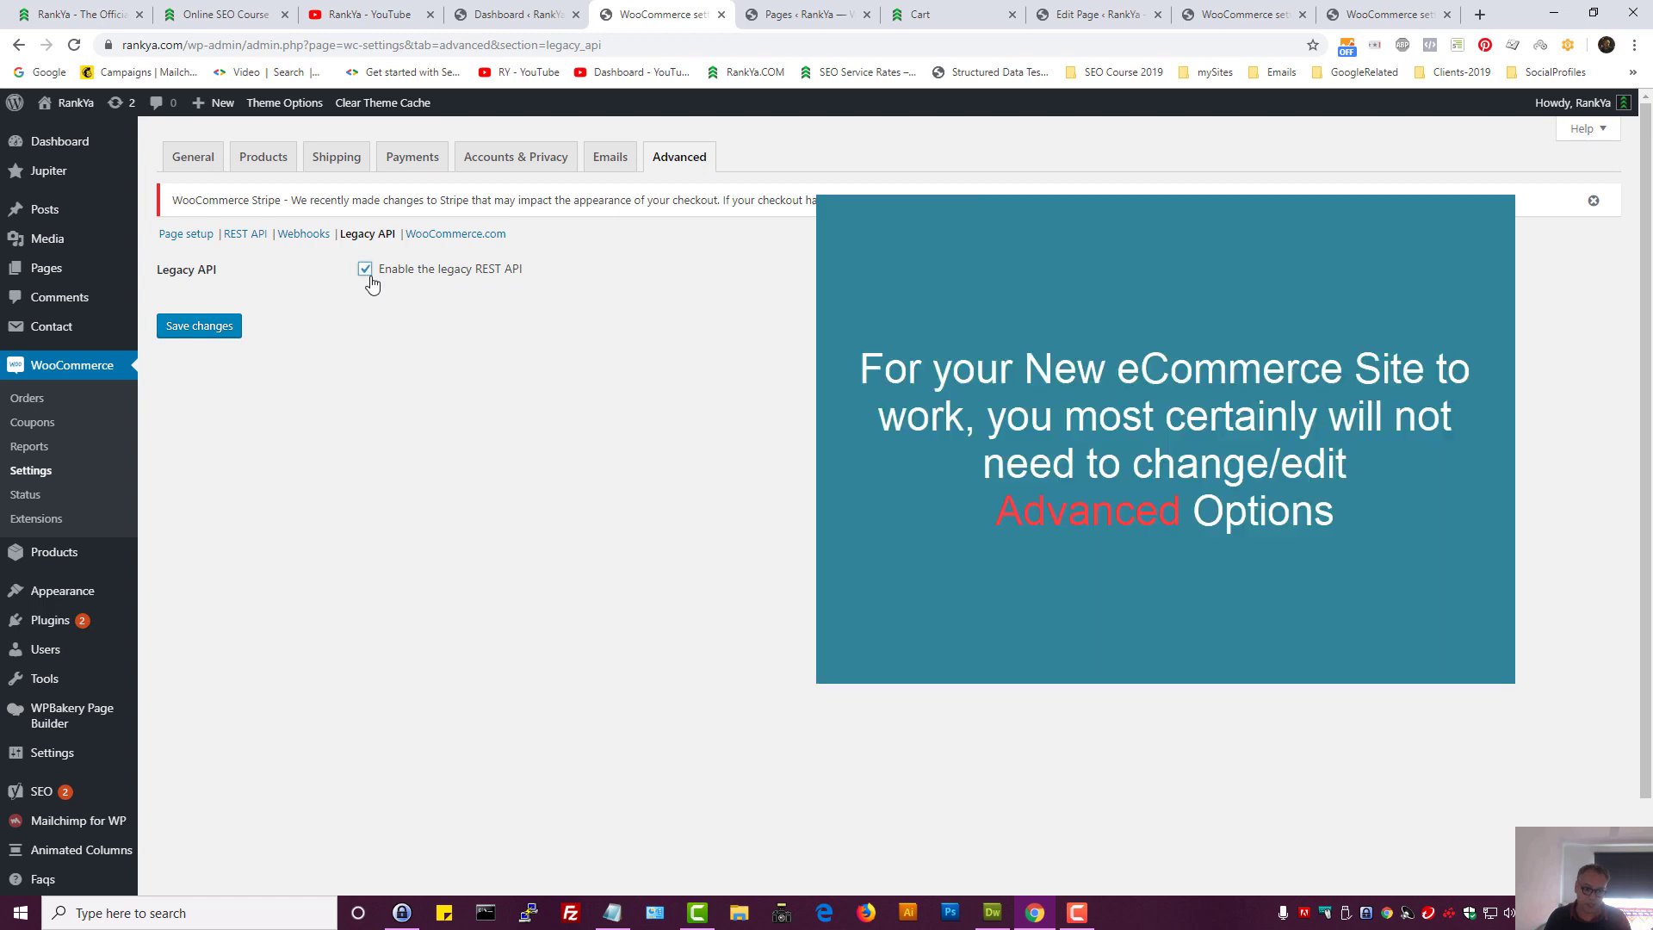
# Try the usage tracking and marketplace suggestions options in the WooCommerce.com section, leaving both unticked without saving
pyautogui.click(465, 235)
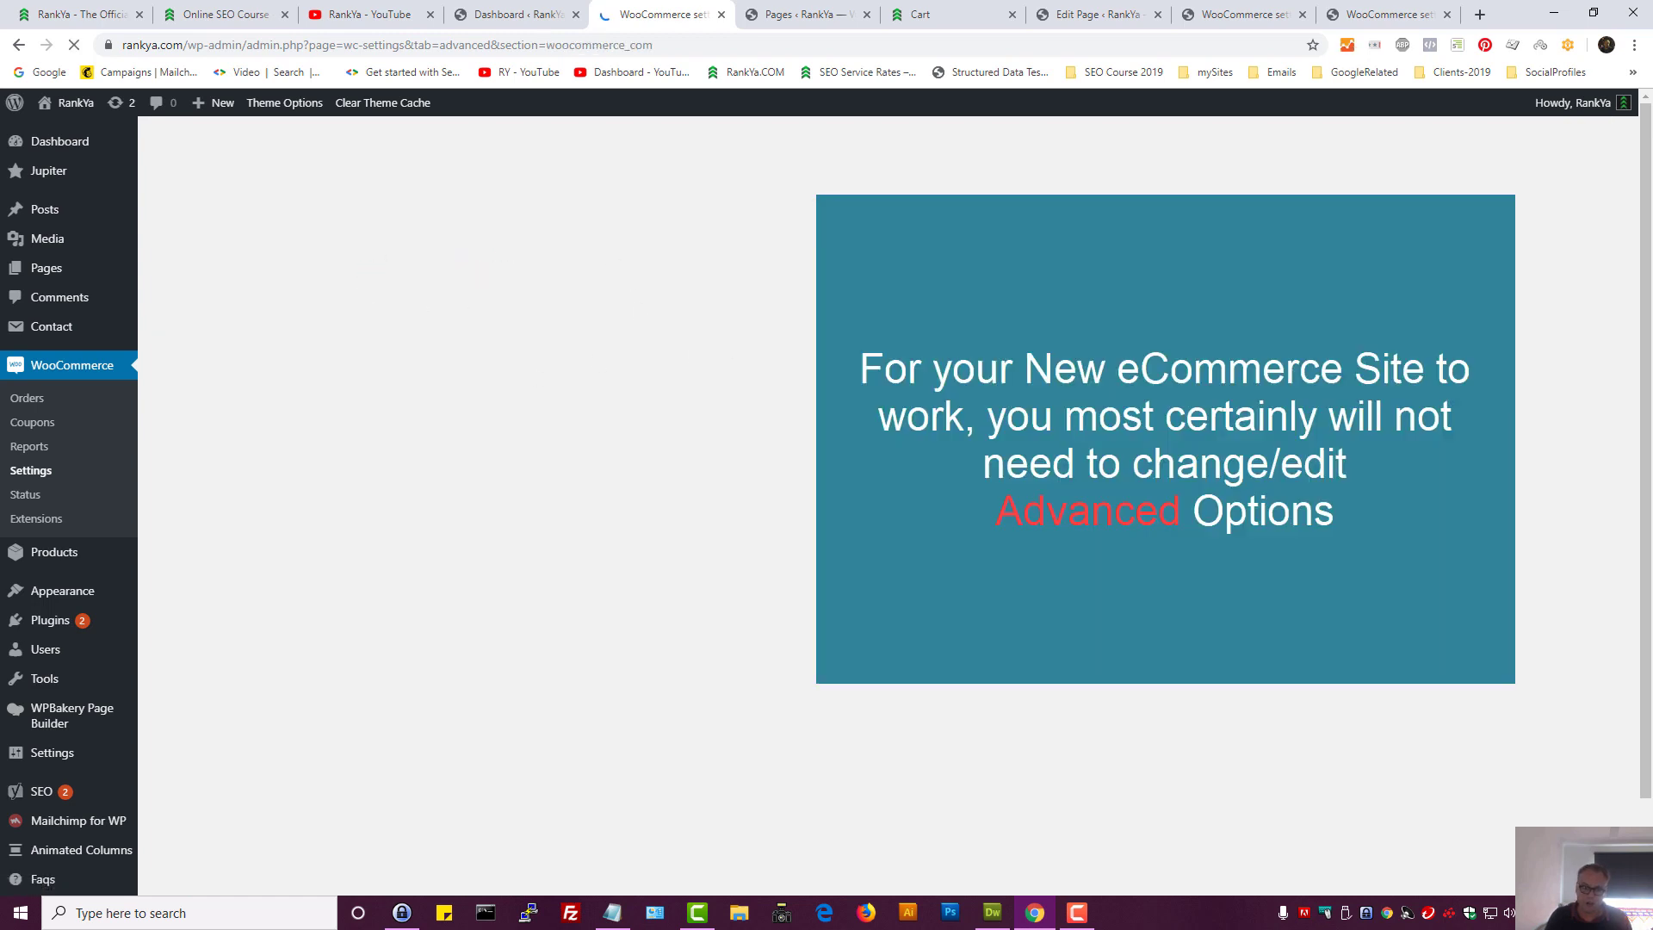
pyautogui.moveTo(415, 344); pyautogui.dragTo(742, 476)
pyautogui.click(790, 417)
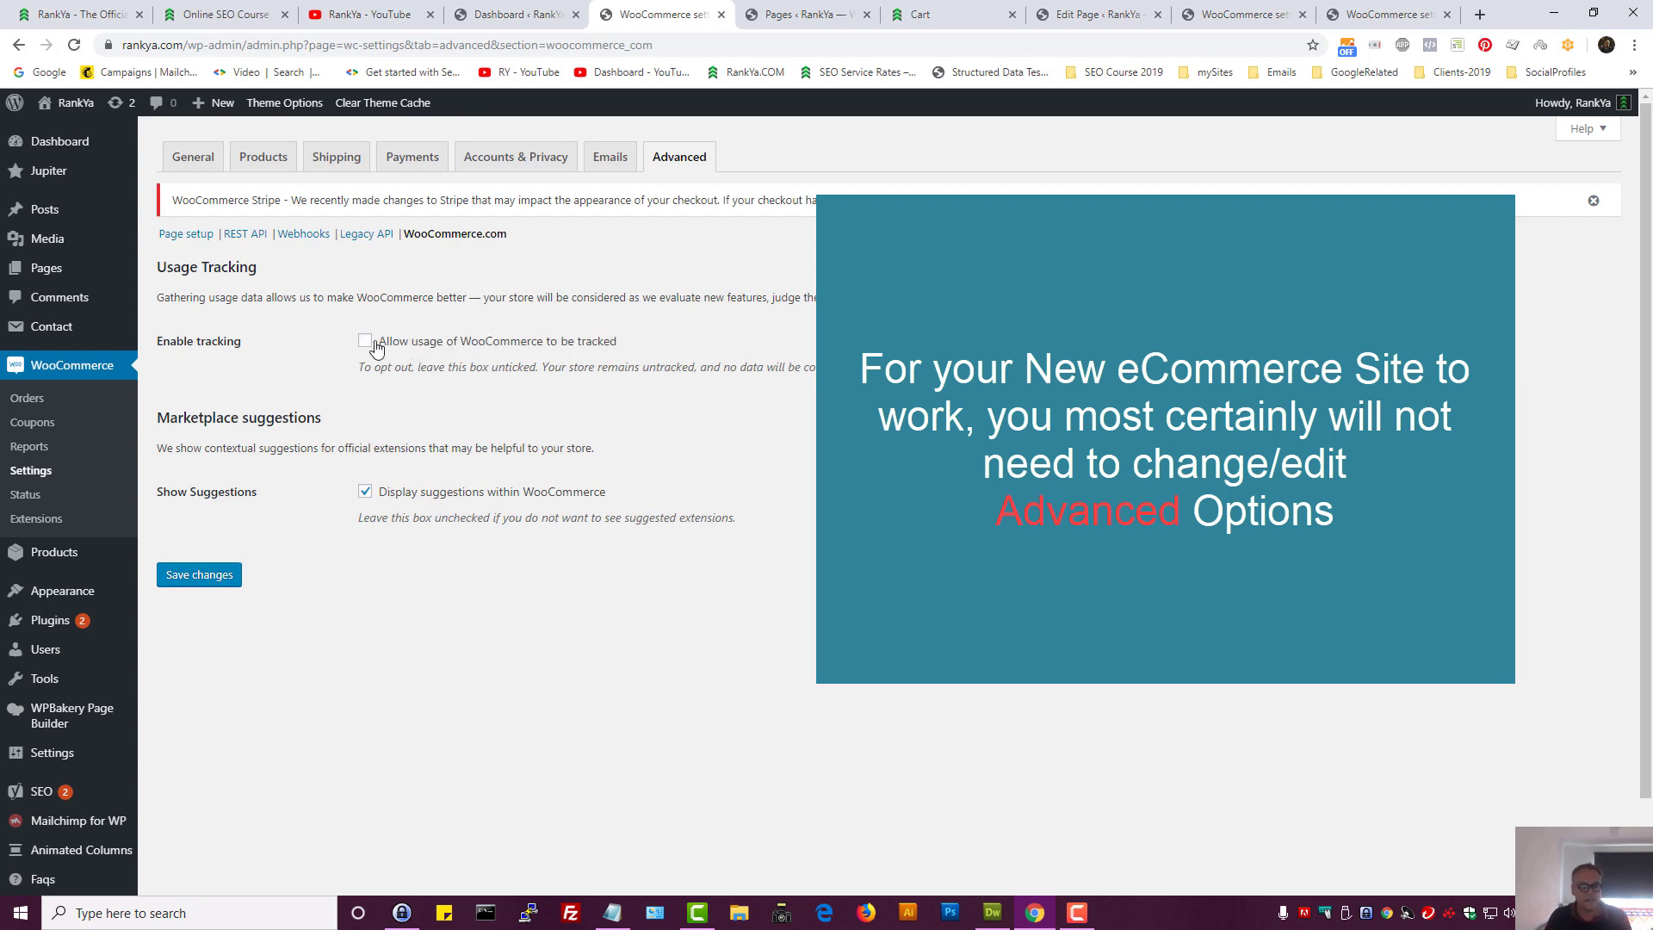
pyautogui.click(374, 345)
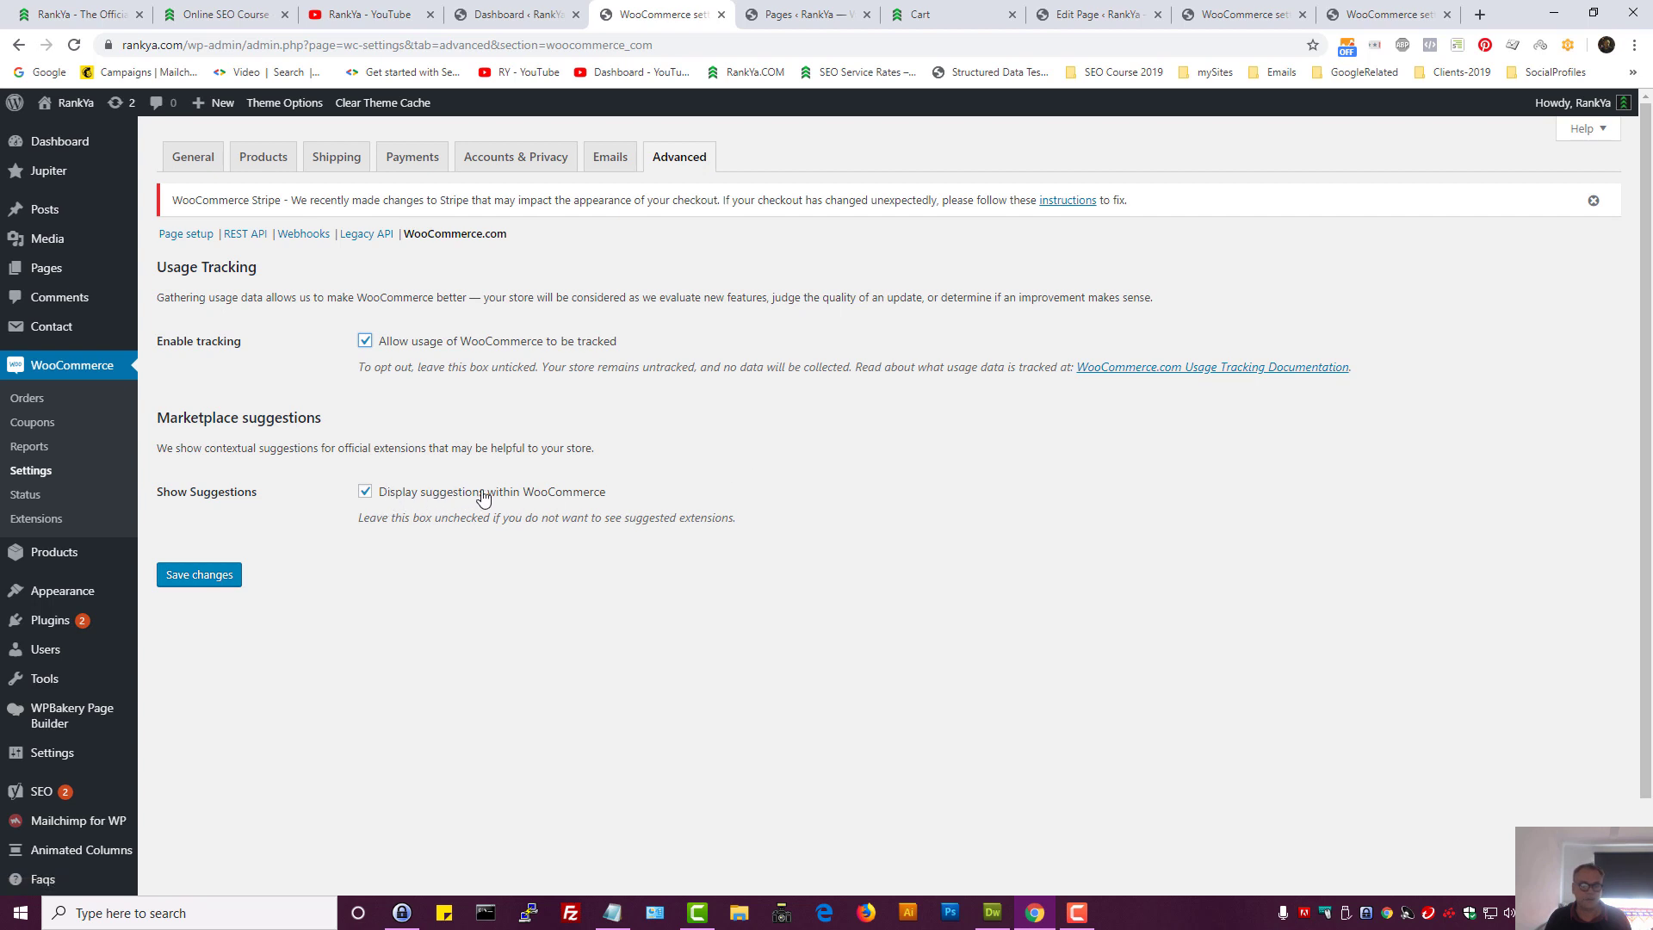
pyautogui.doubleClick(263, 418)
pyautogui.click(406, 435)
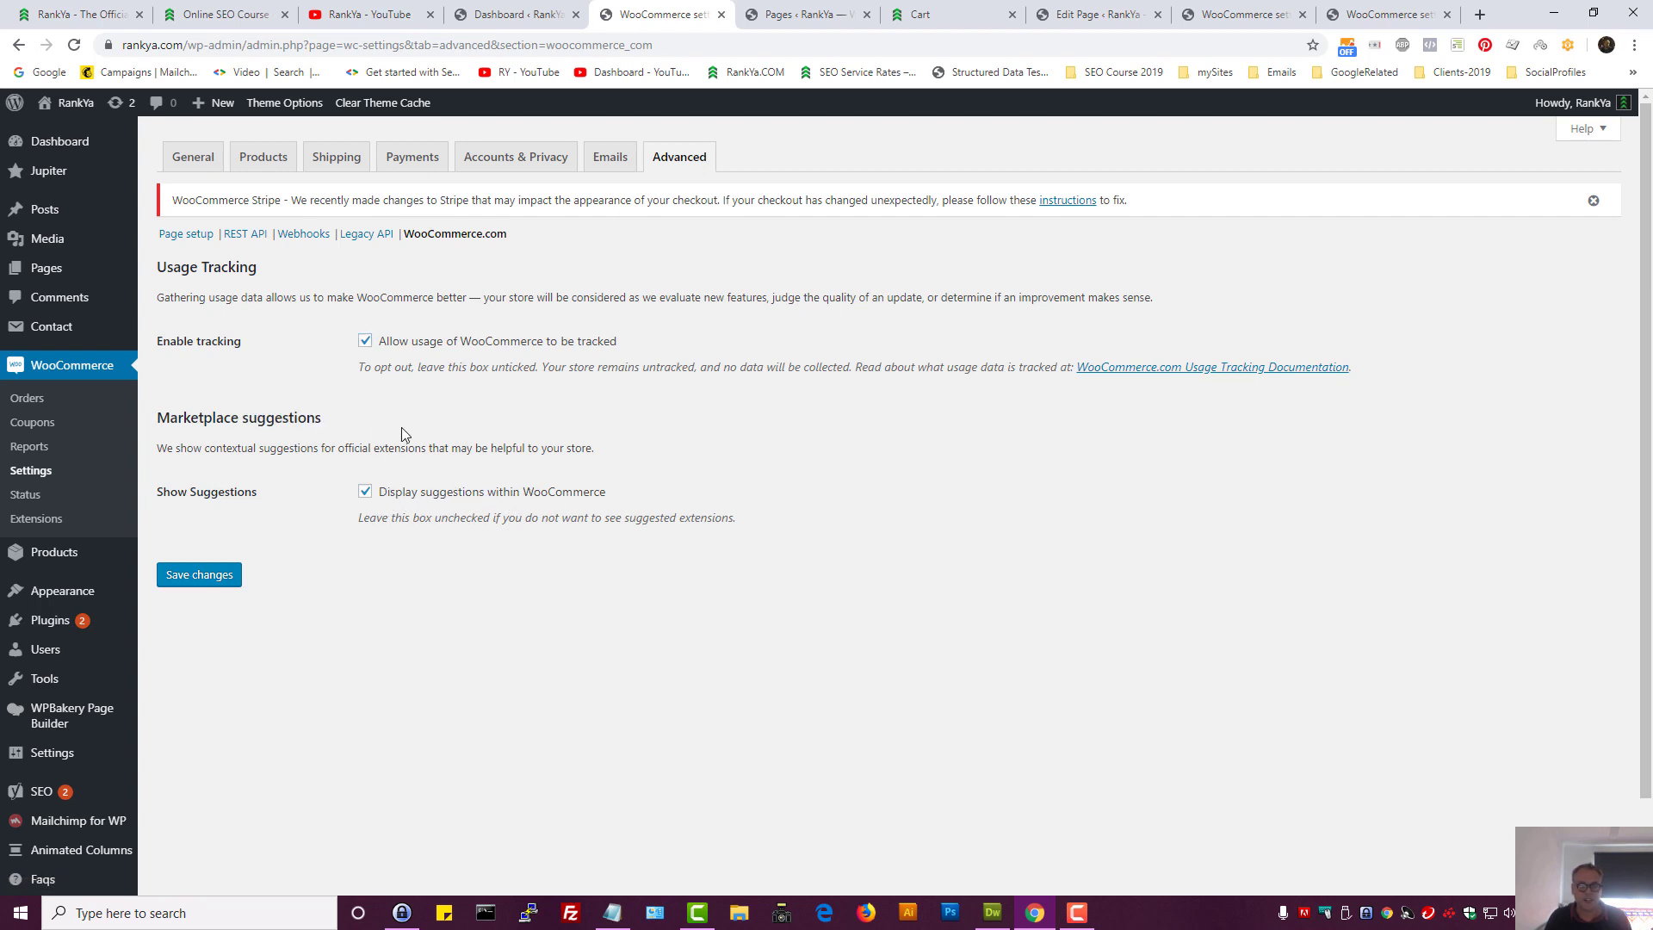
pyautogui.click(370, 491)
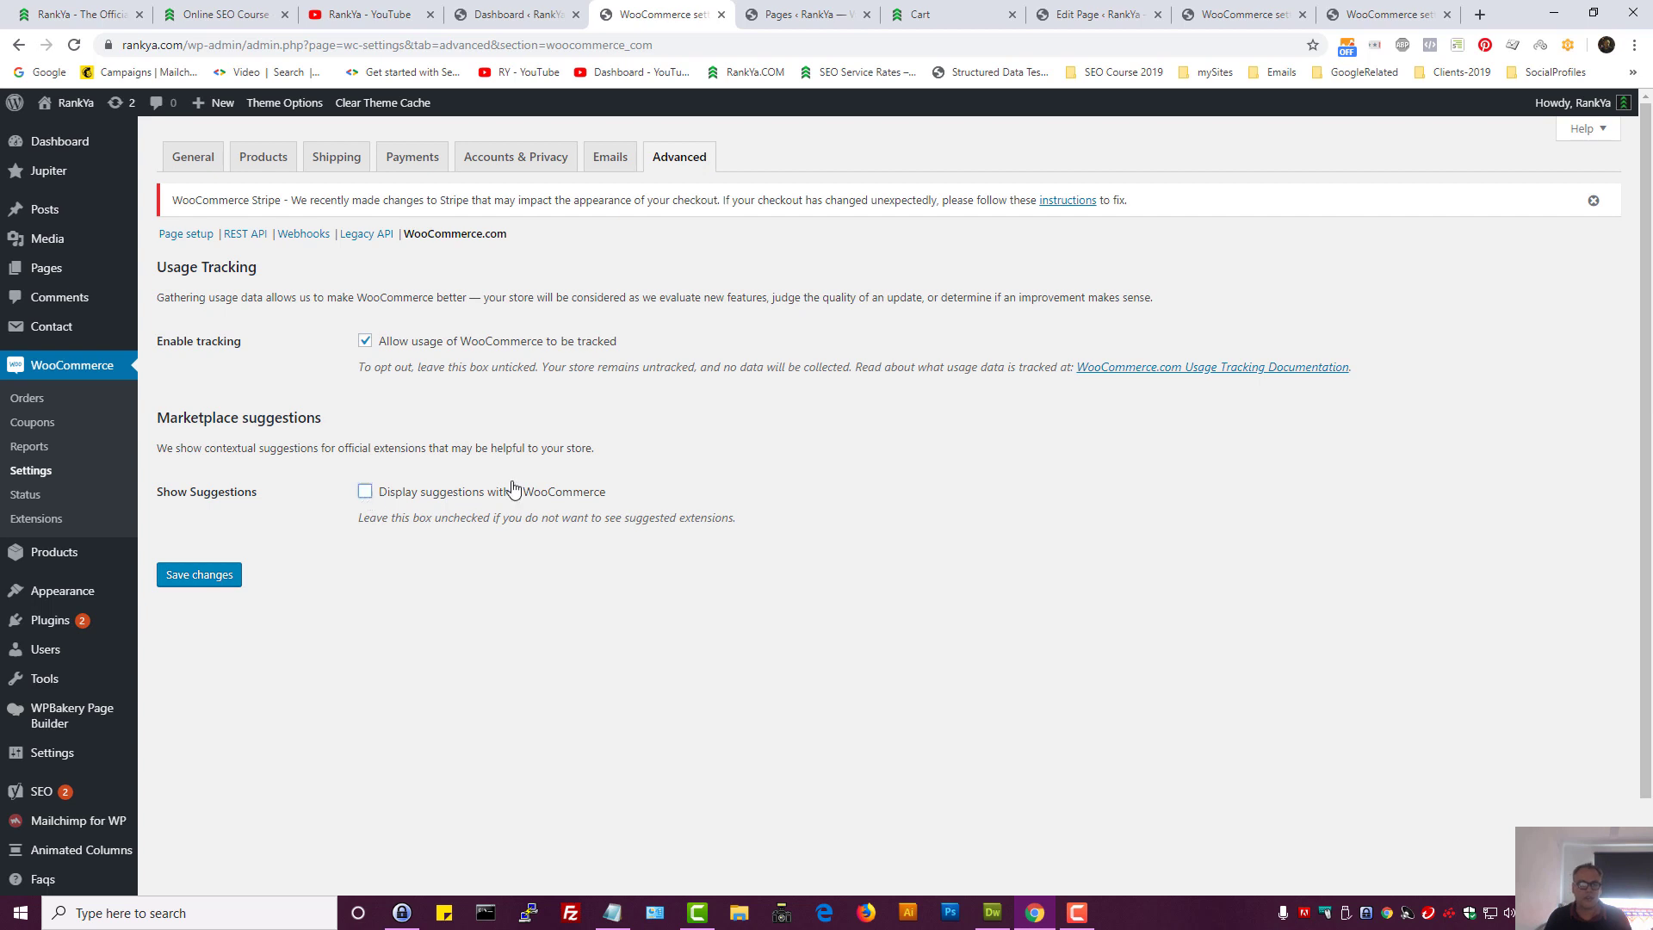
pyautogui.click(368, 347)
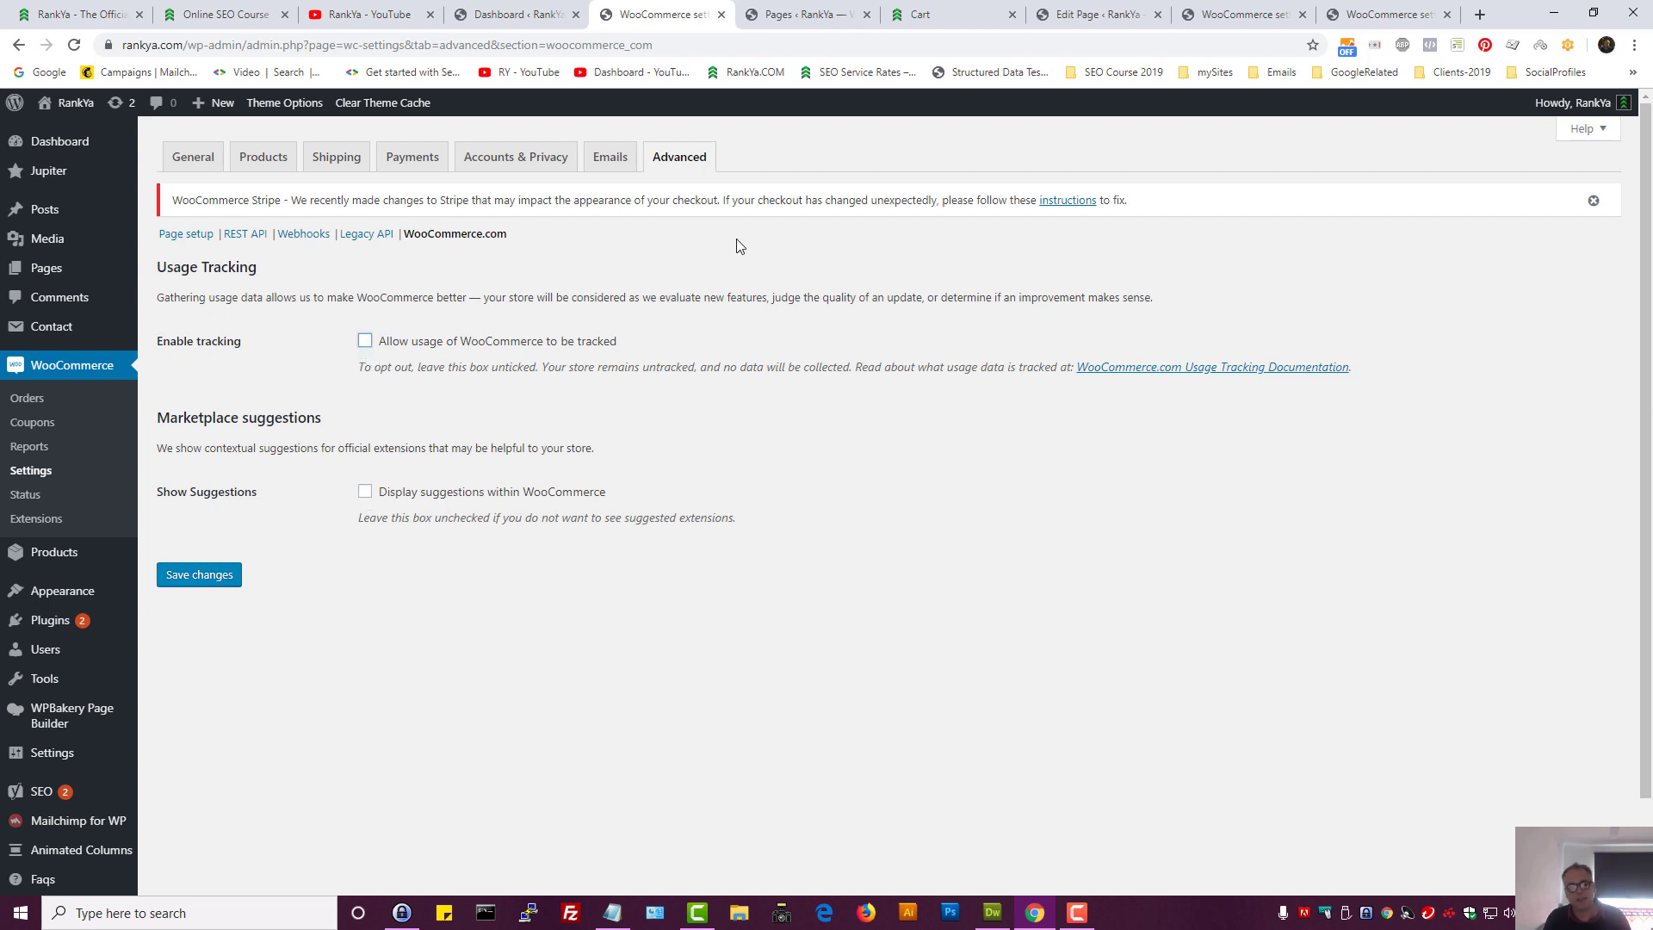
# Open the WooCommerce Orders page and look over the suggested tools for the store
pyautogui.click(26, 398)
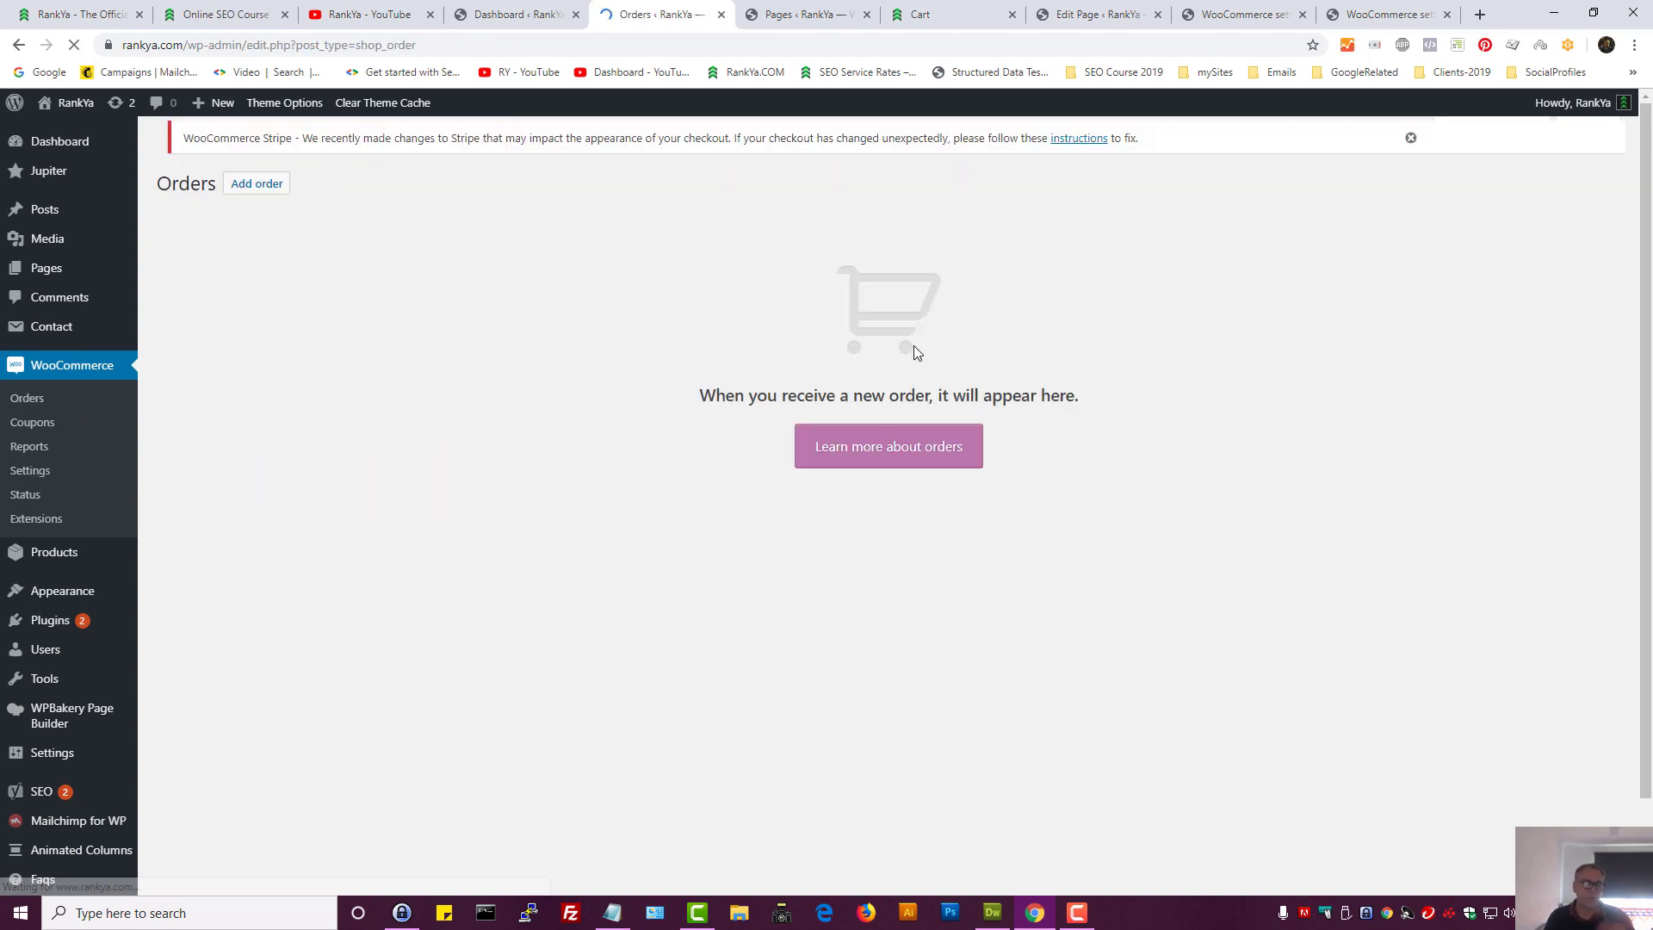
pyautogui.scroll(-2, 508, 455)
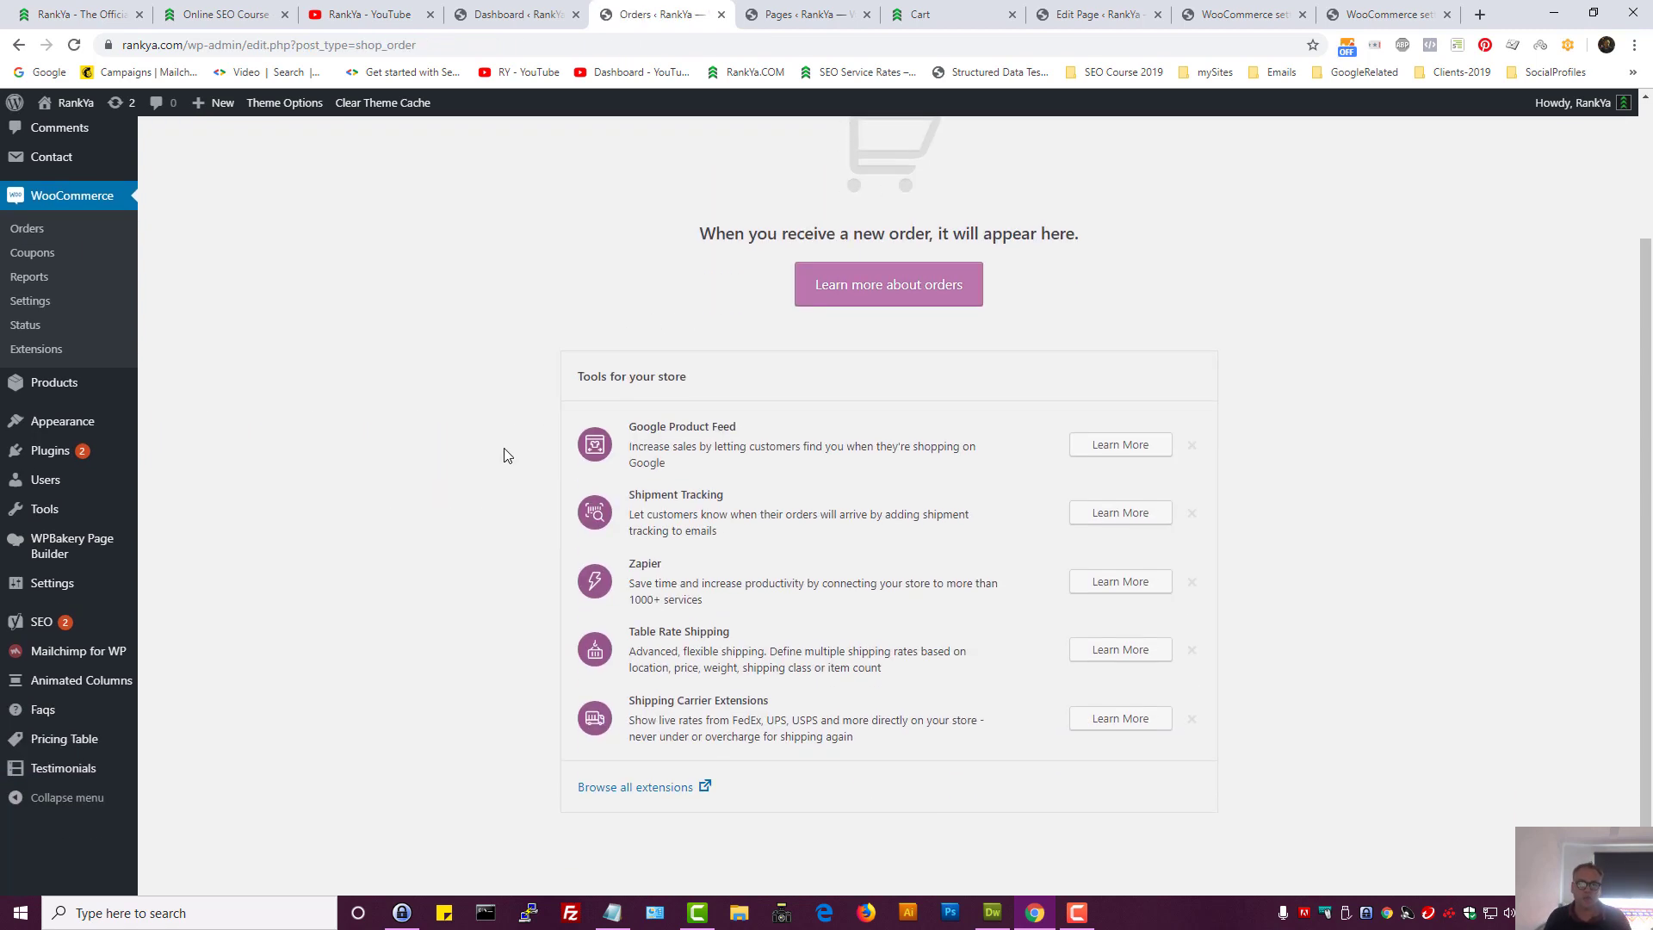
# Open the form for manually adding a new WooCommerce order
pyautogui.scroll(2, 506, 450)
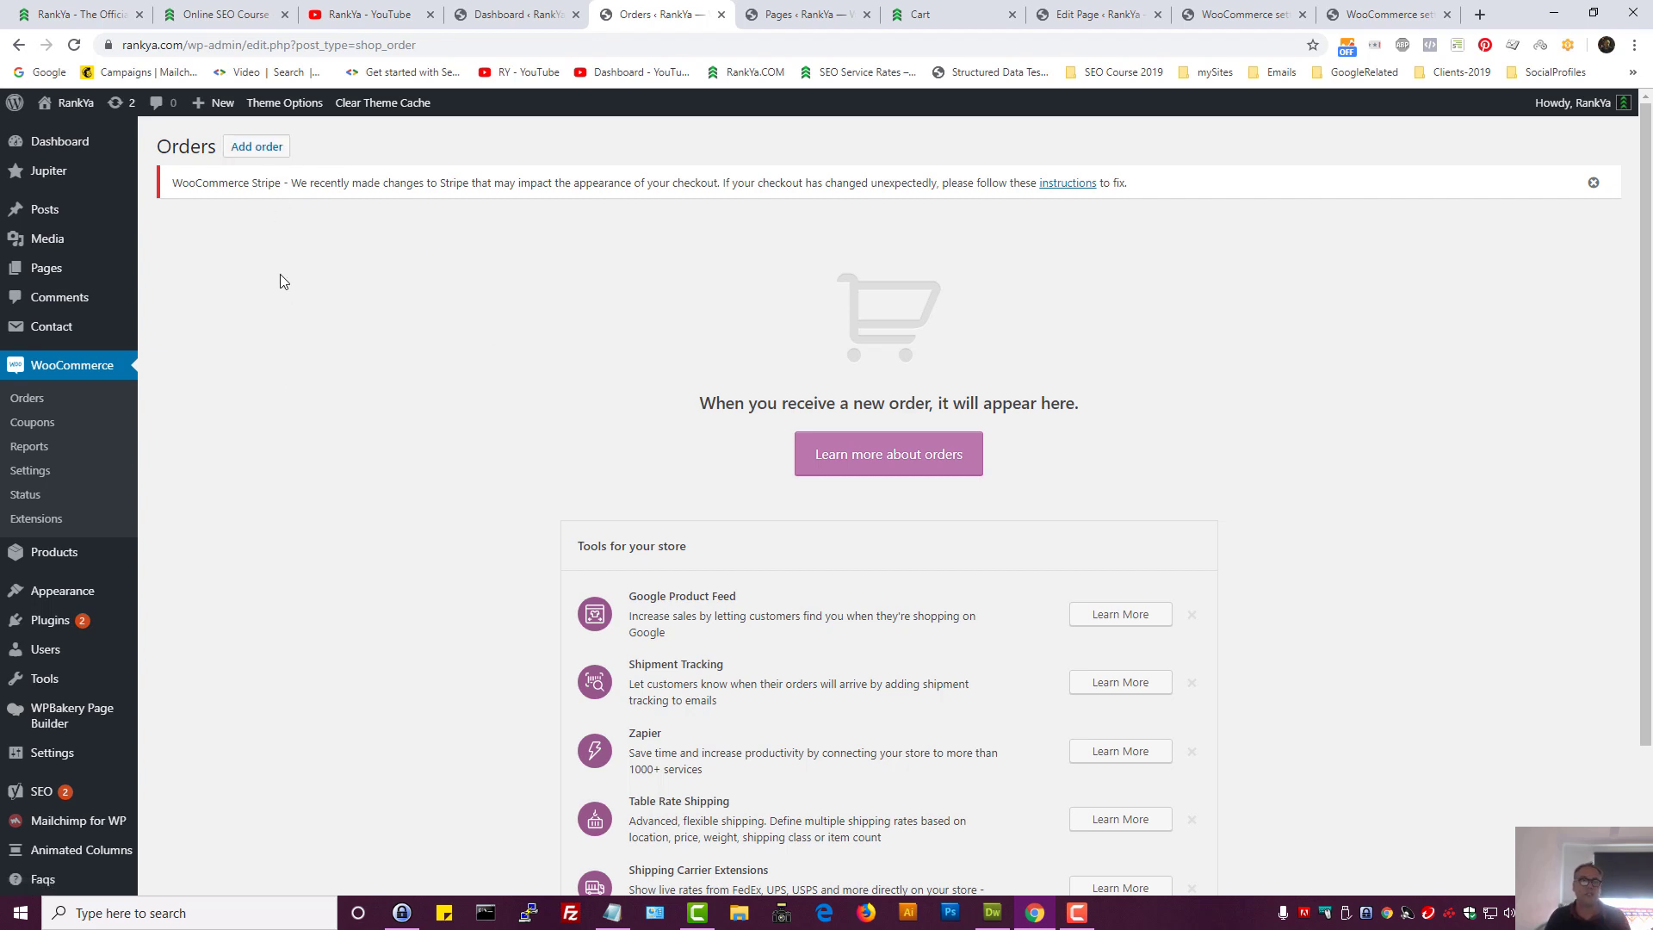
pyautogui.click(248, 154)
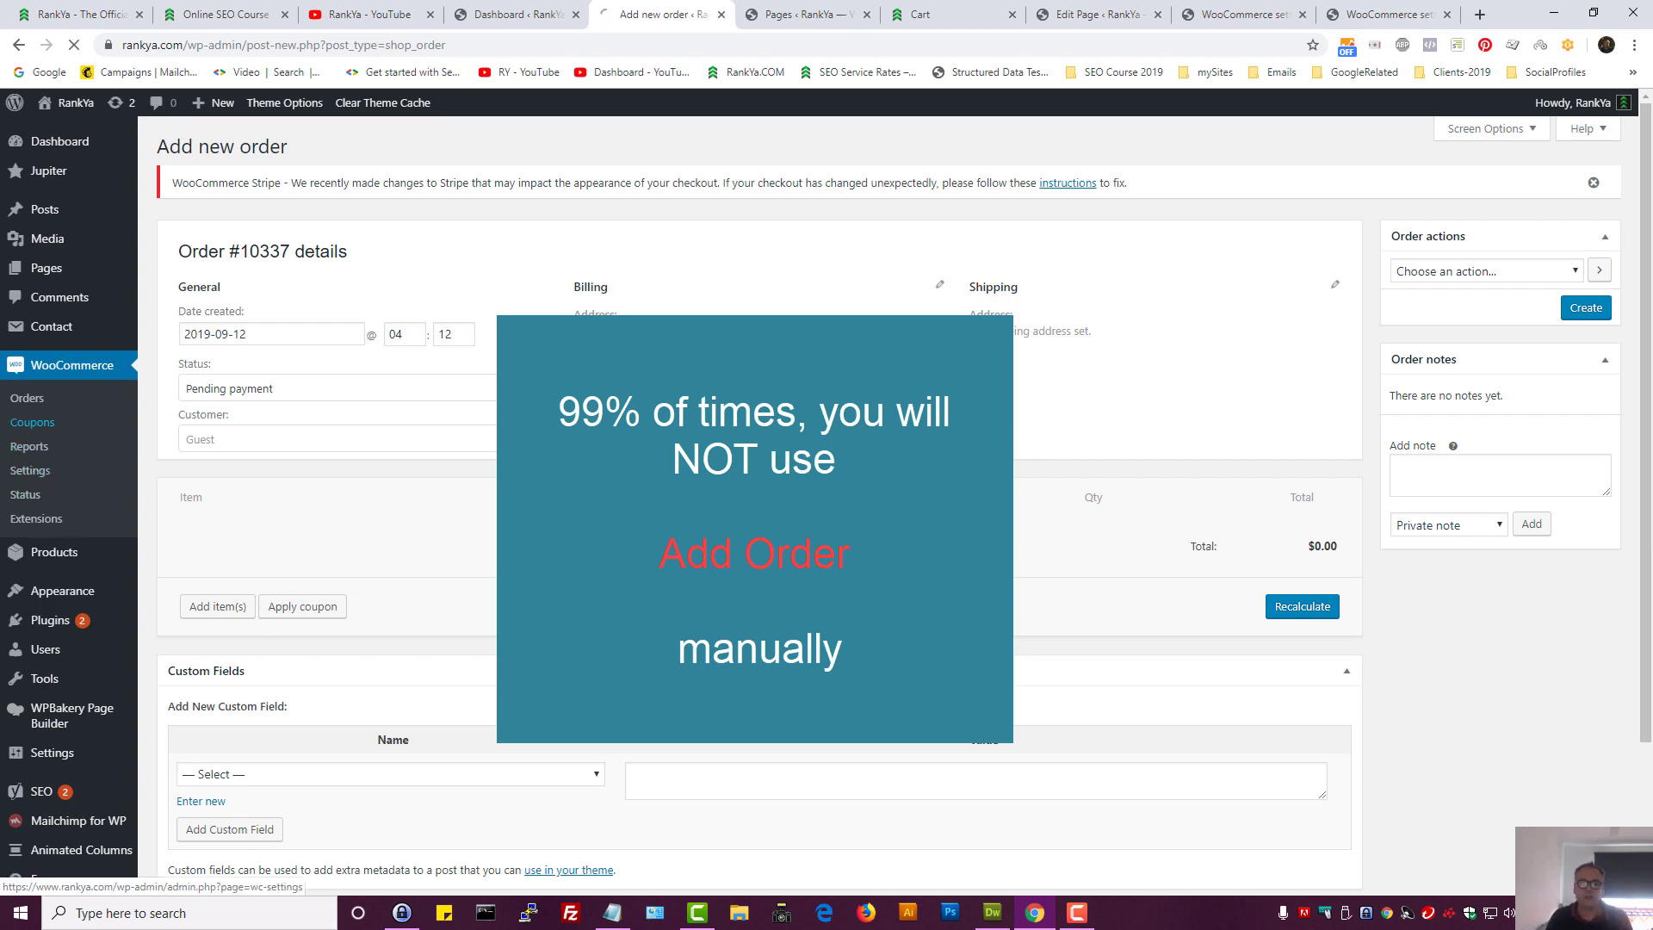
# Start a new WooCommerce coupon and enter 25% as its coupon code without publishing it
pyautogui.click(33, 422)
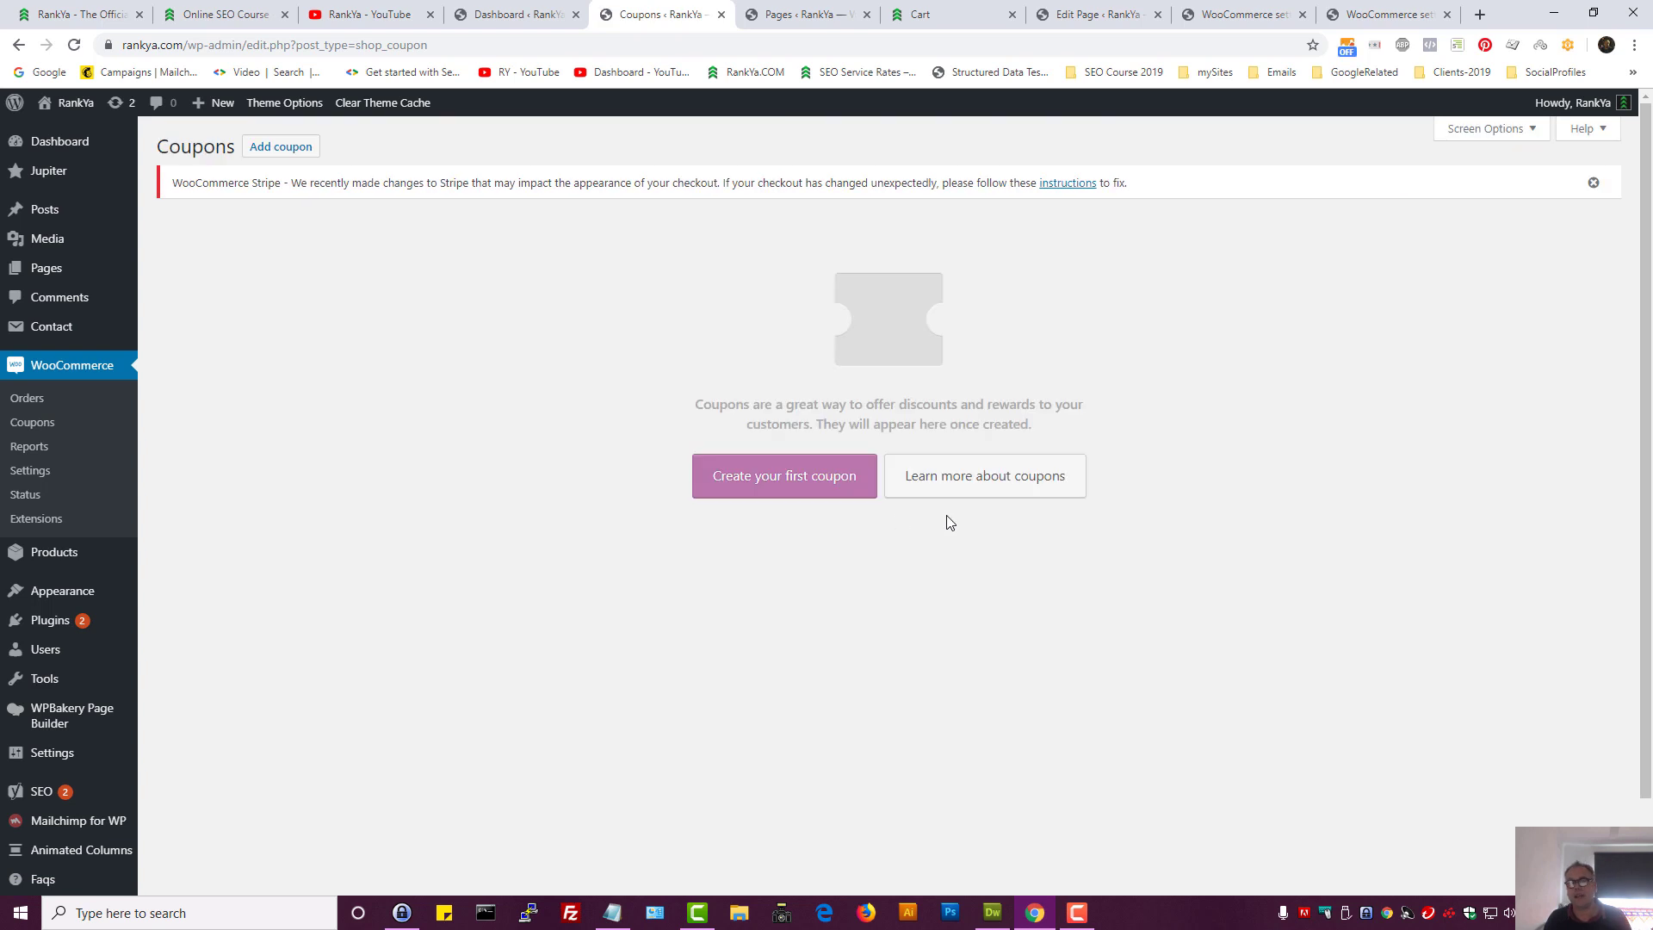
pyautogui.click(772, 483)
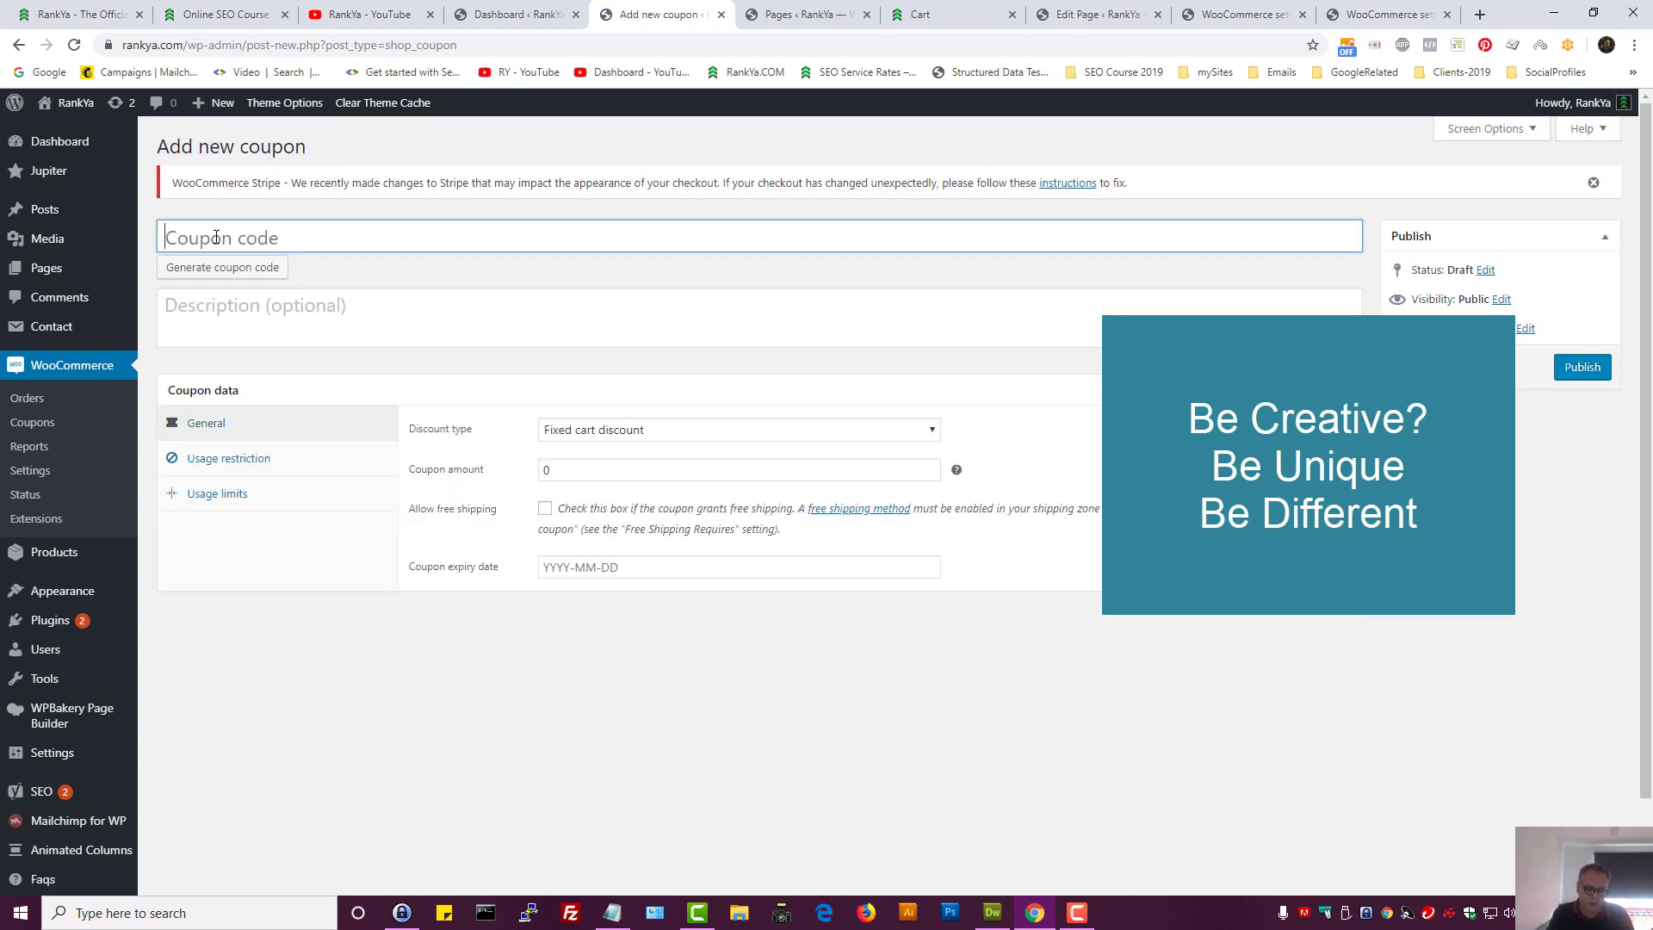
pyautogui.write('25%')
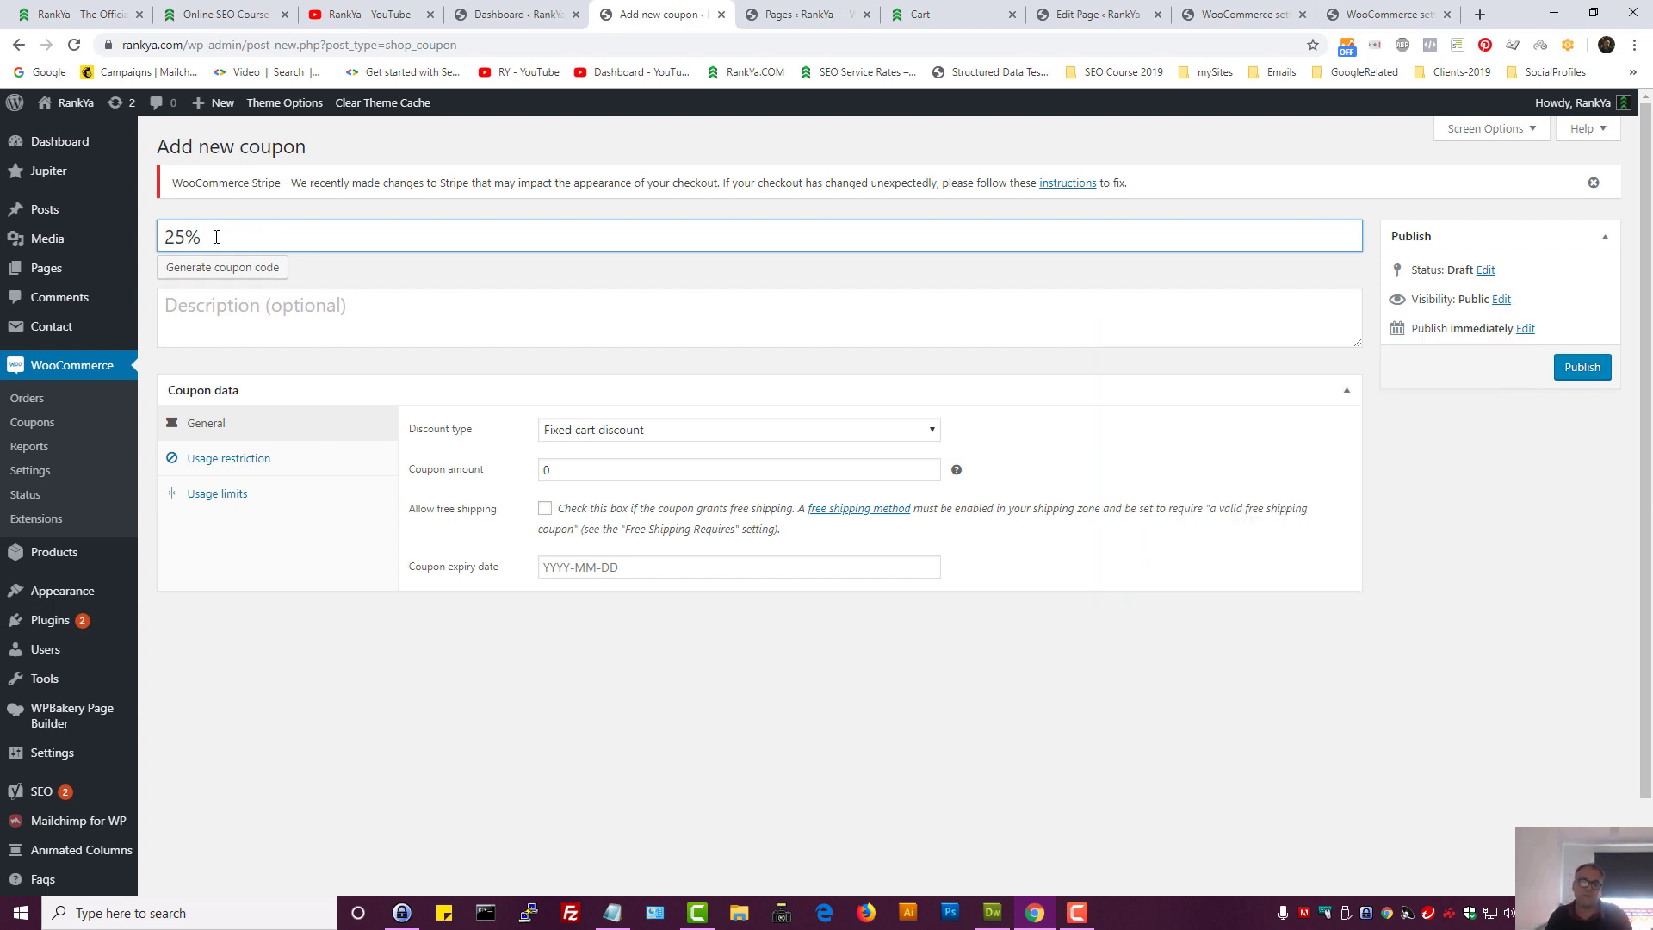
# Leave the unsaved coupon and view the WooCommerce sales reports
pyautogui.click(28, 446)
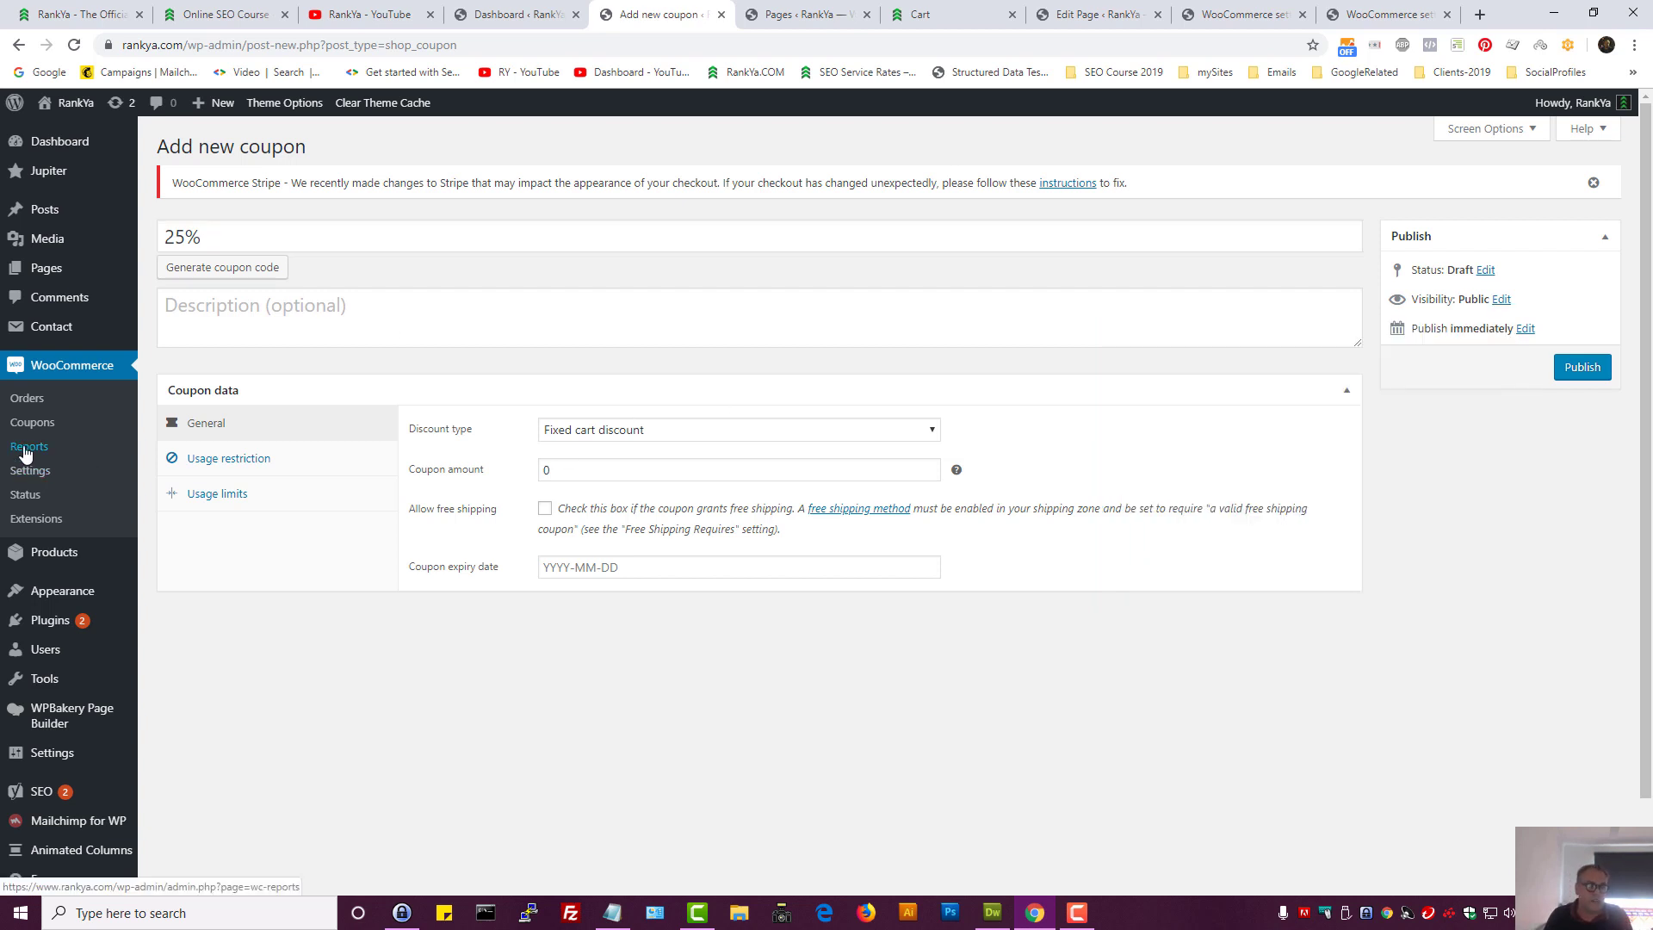
pyautogui.click(911, 171)
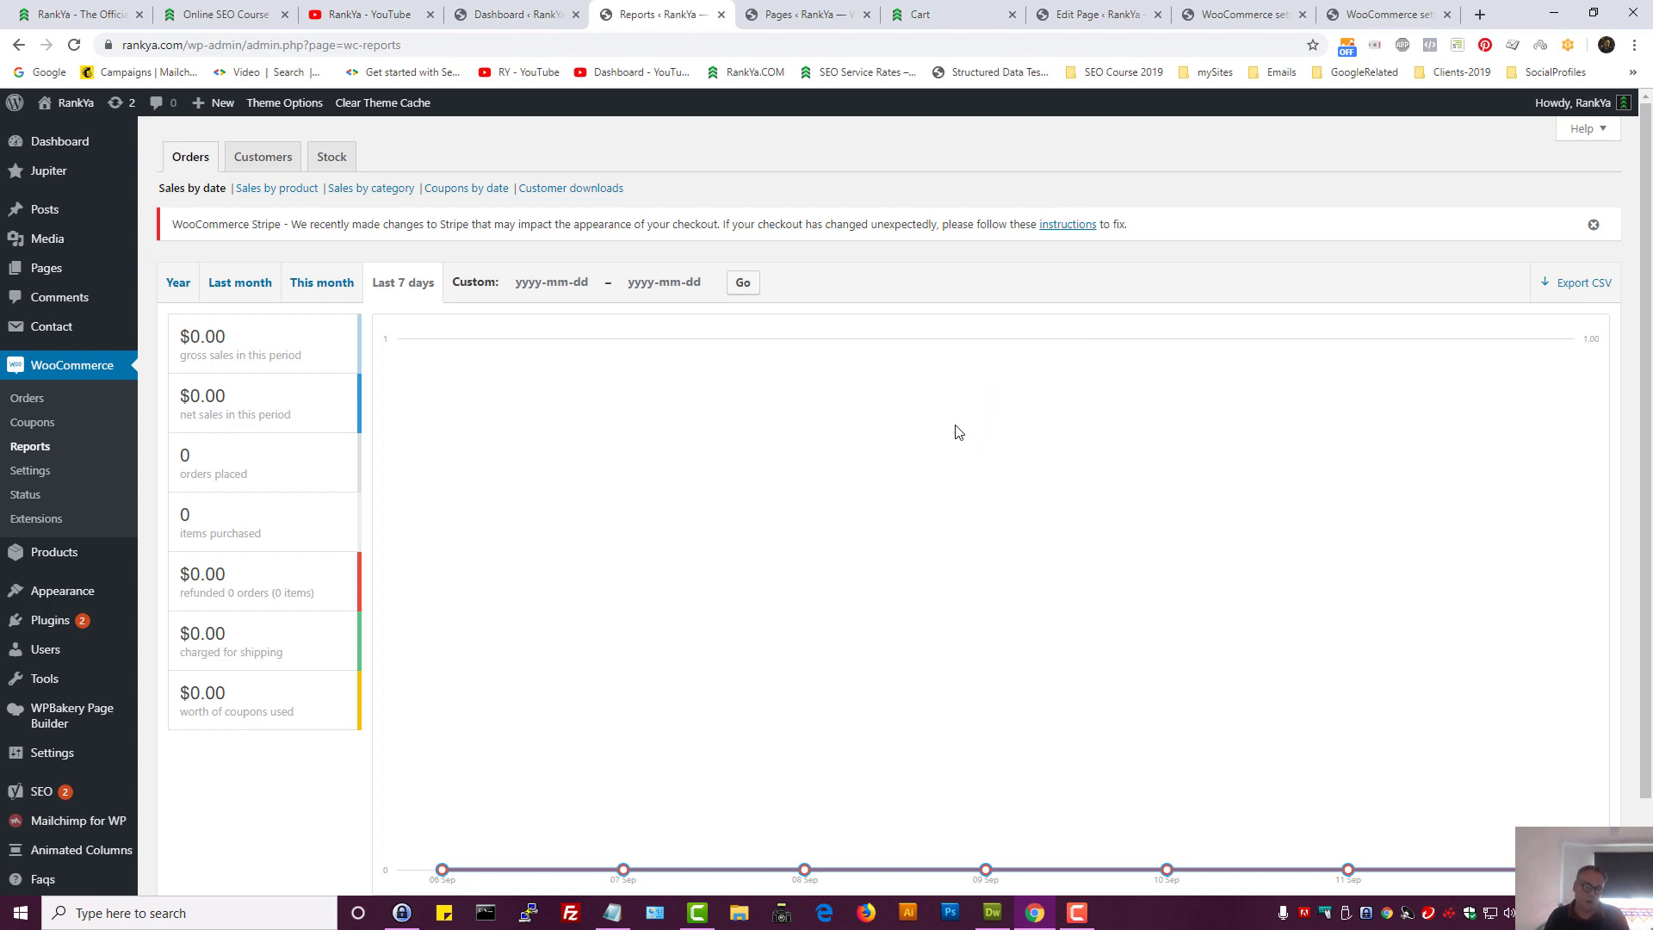
# Open the WooCommerce system status and examine the WordPress environment, including the WooCommerce version, log directory, memory limit and language
pyautogui.click(25, 494)
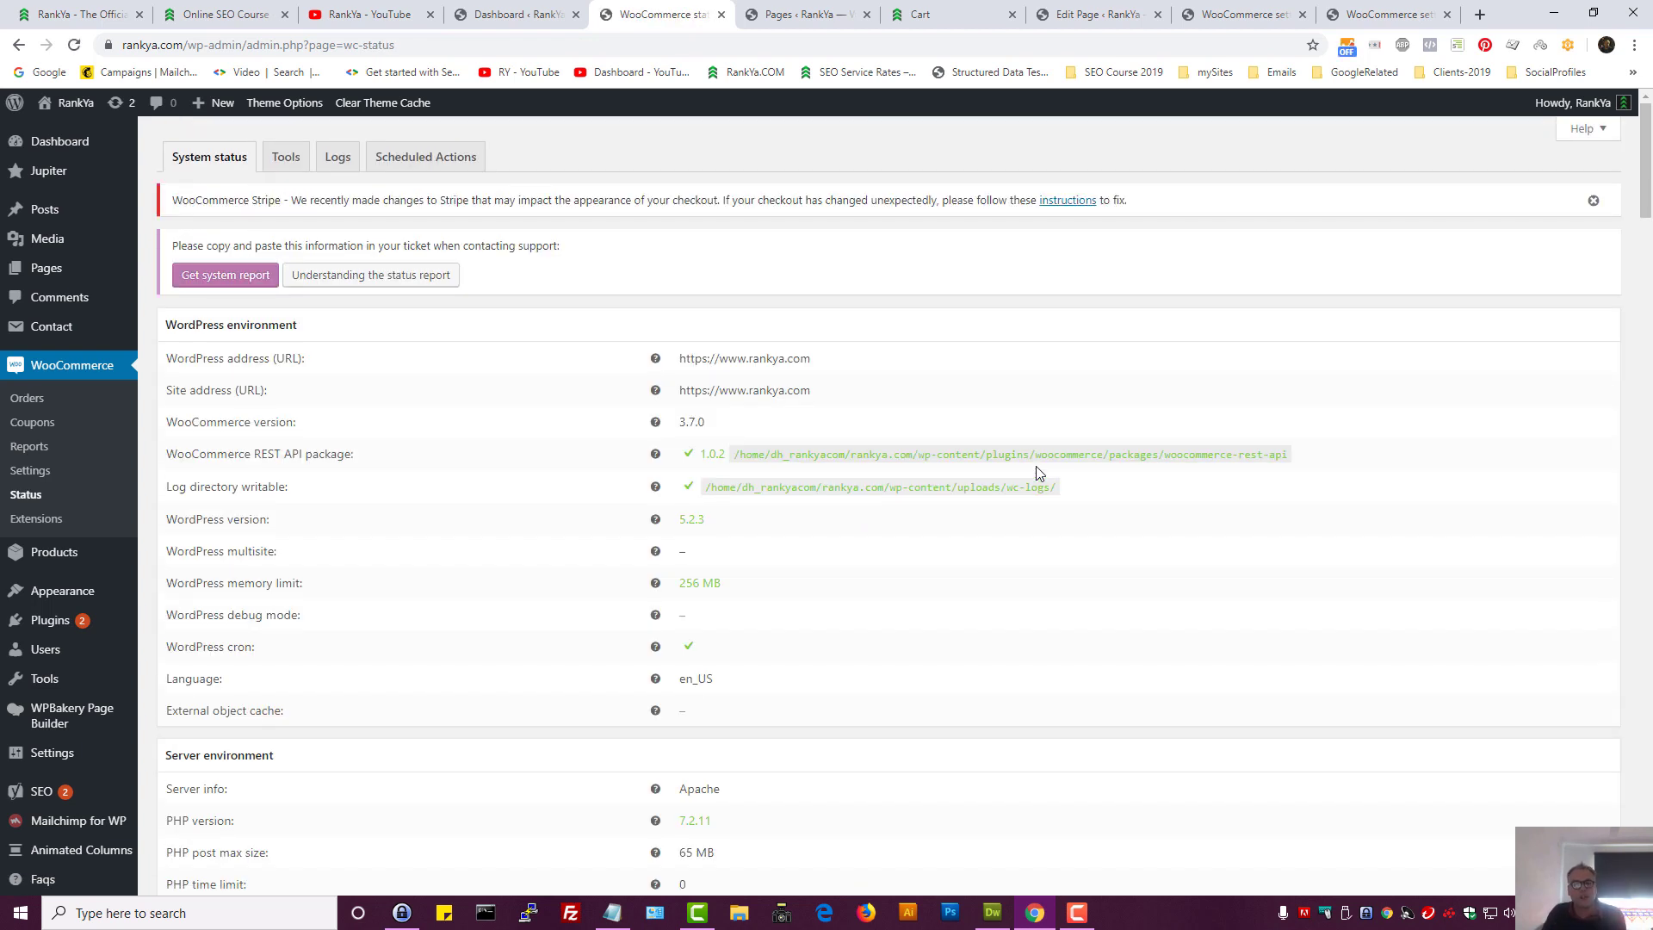
pyautogui.tripleClick(256, 422)
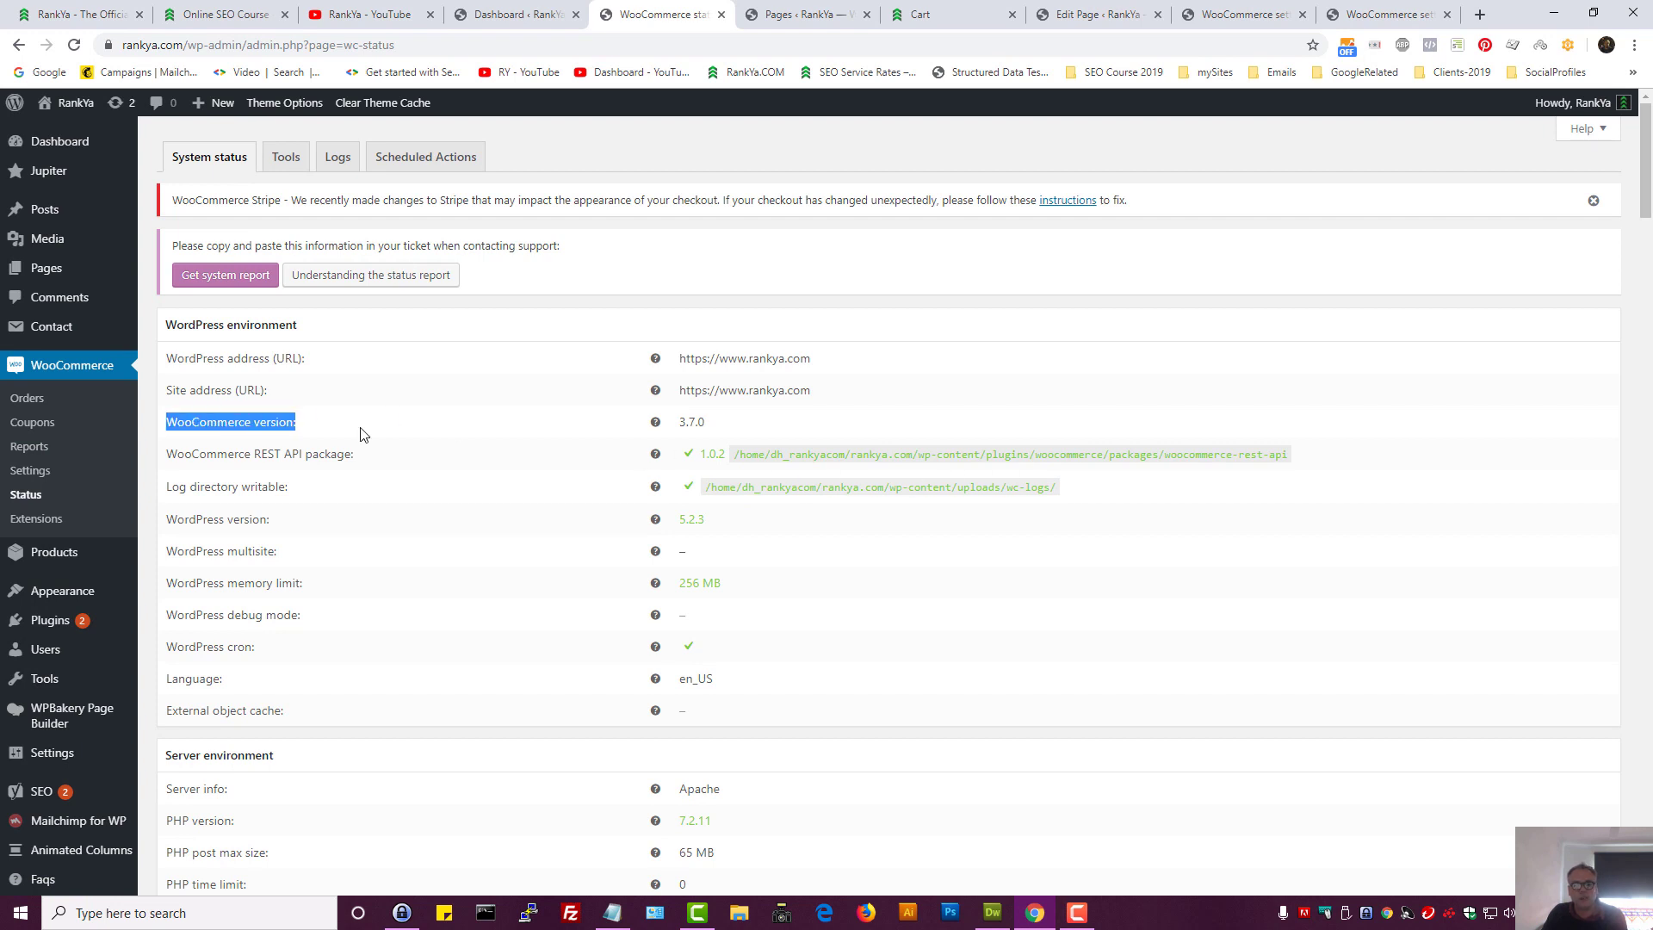
pyautogui.tripleClick(731, 485)
pyautogui.click(876, 540)
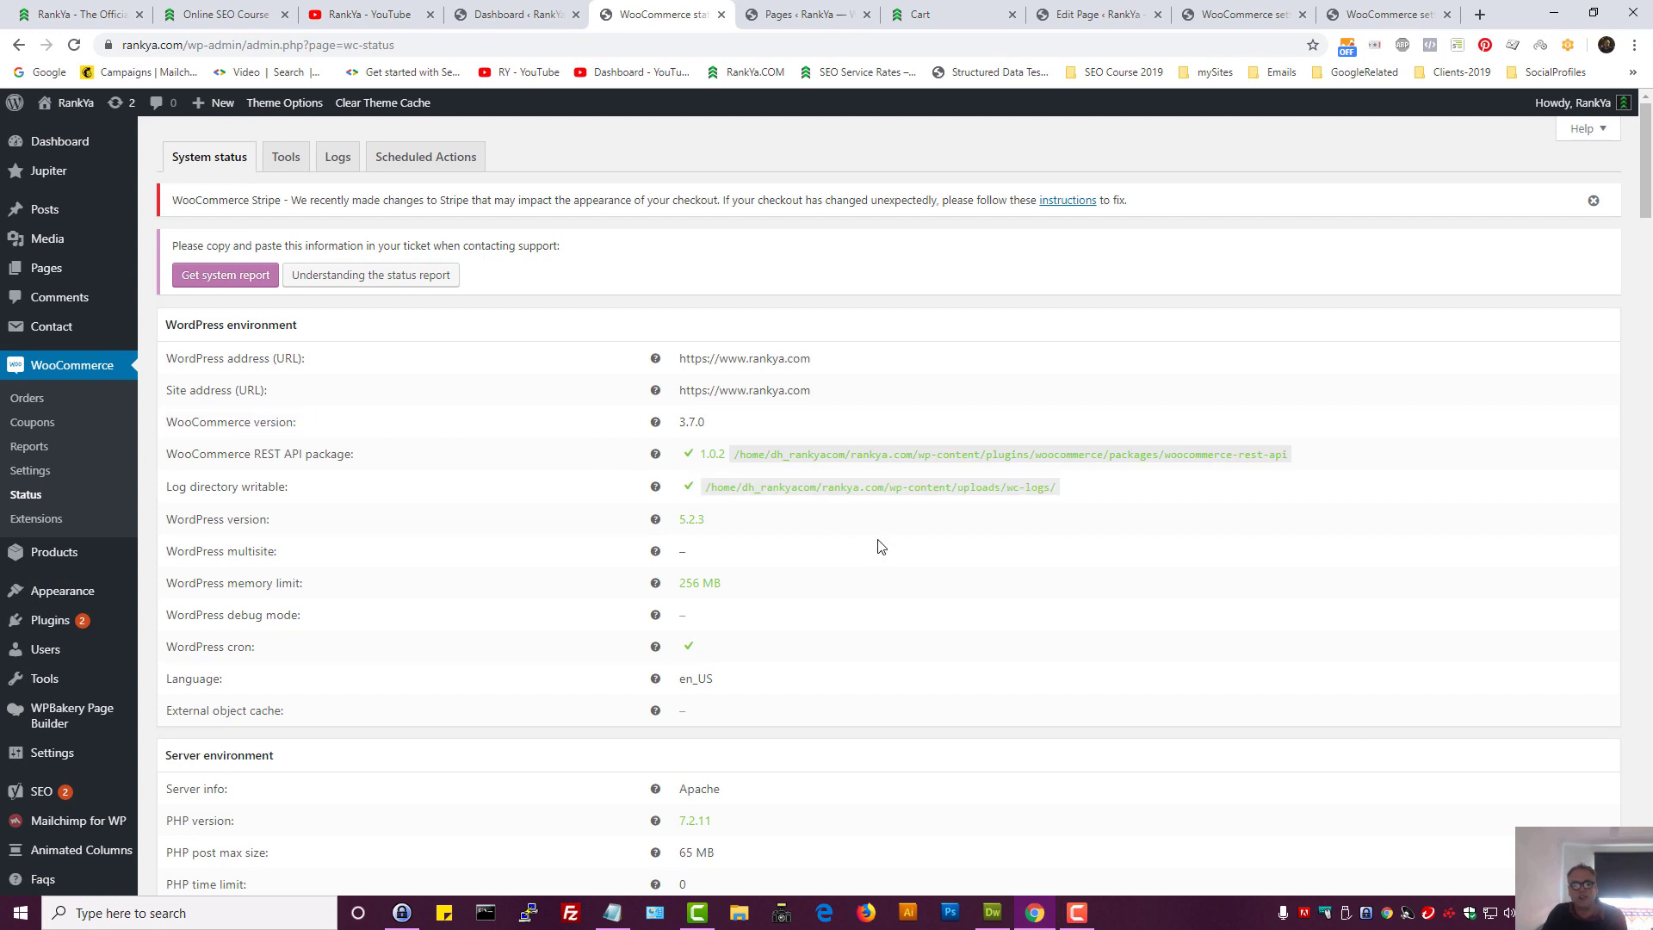
pyautogui.scroll(-1, 858, 548)
pyautogui.tripleClick(266, 494)
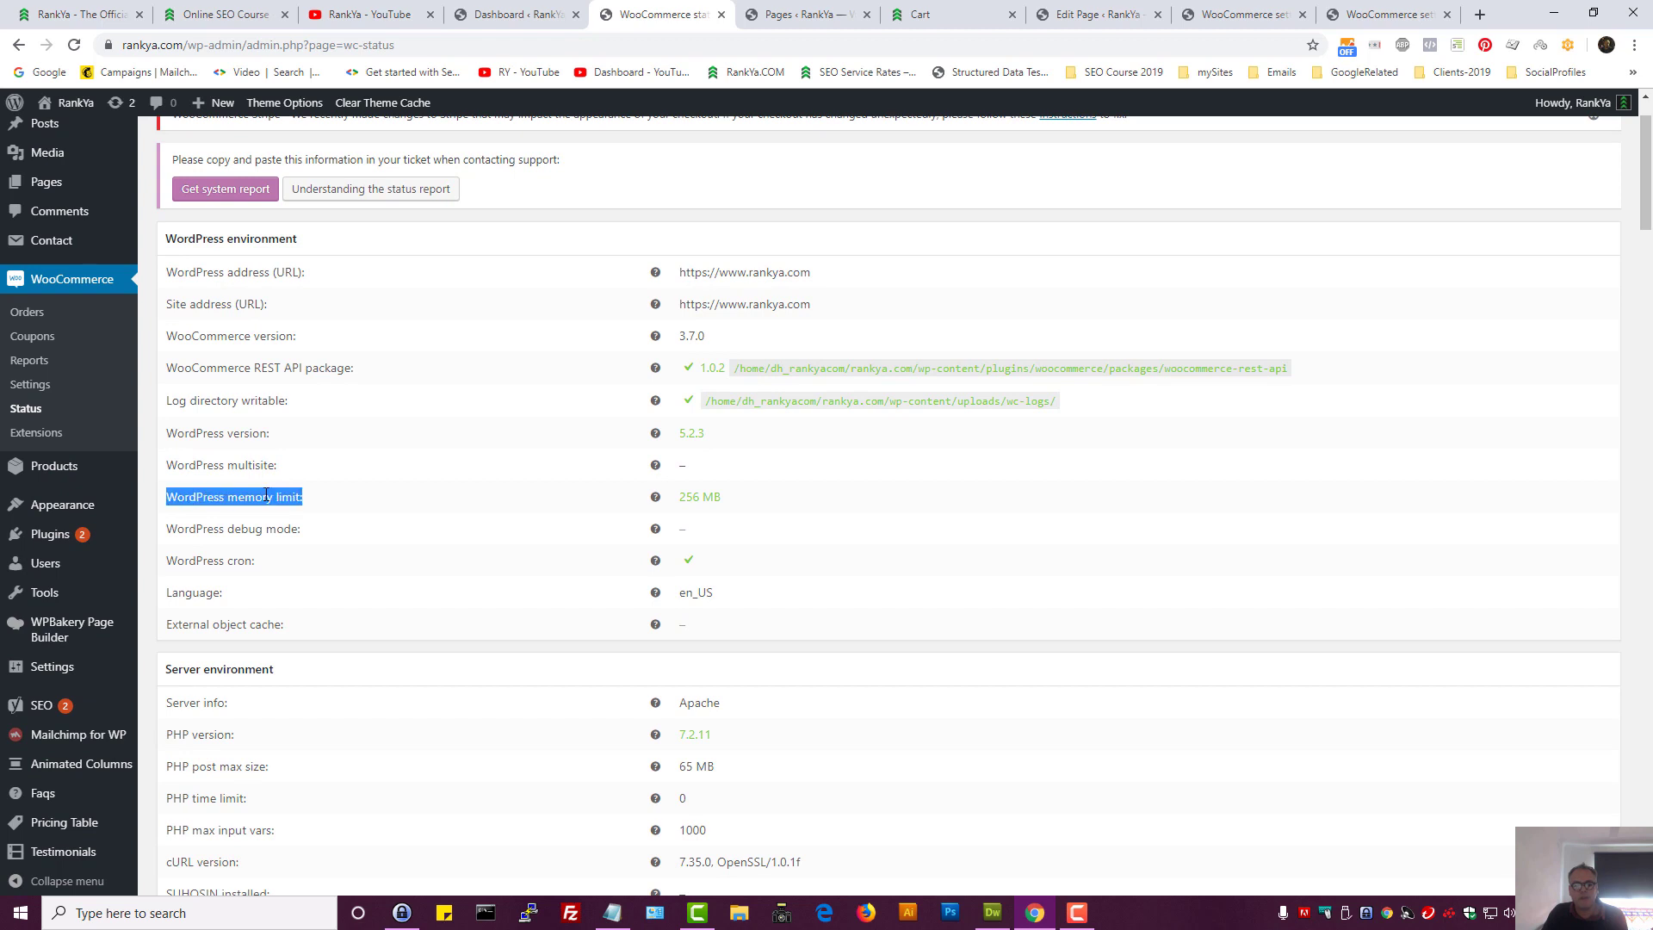
pyautogui.scroll(-2, 861, 603)
pyautogui.doubleClick(694, 417)
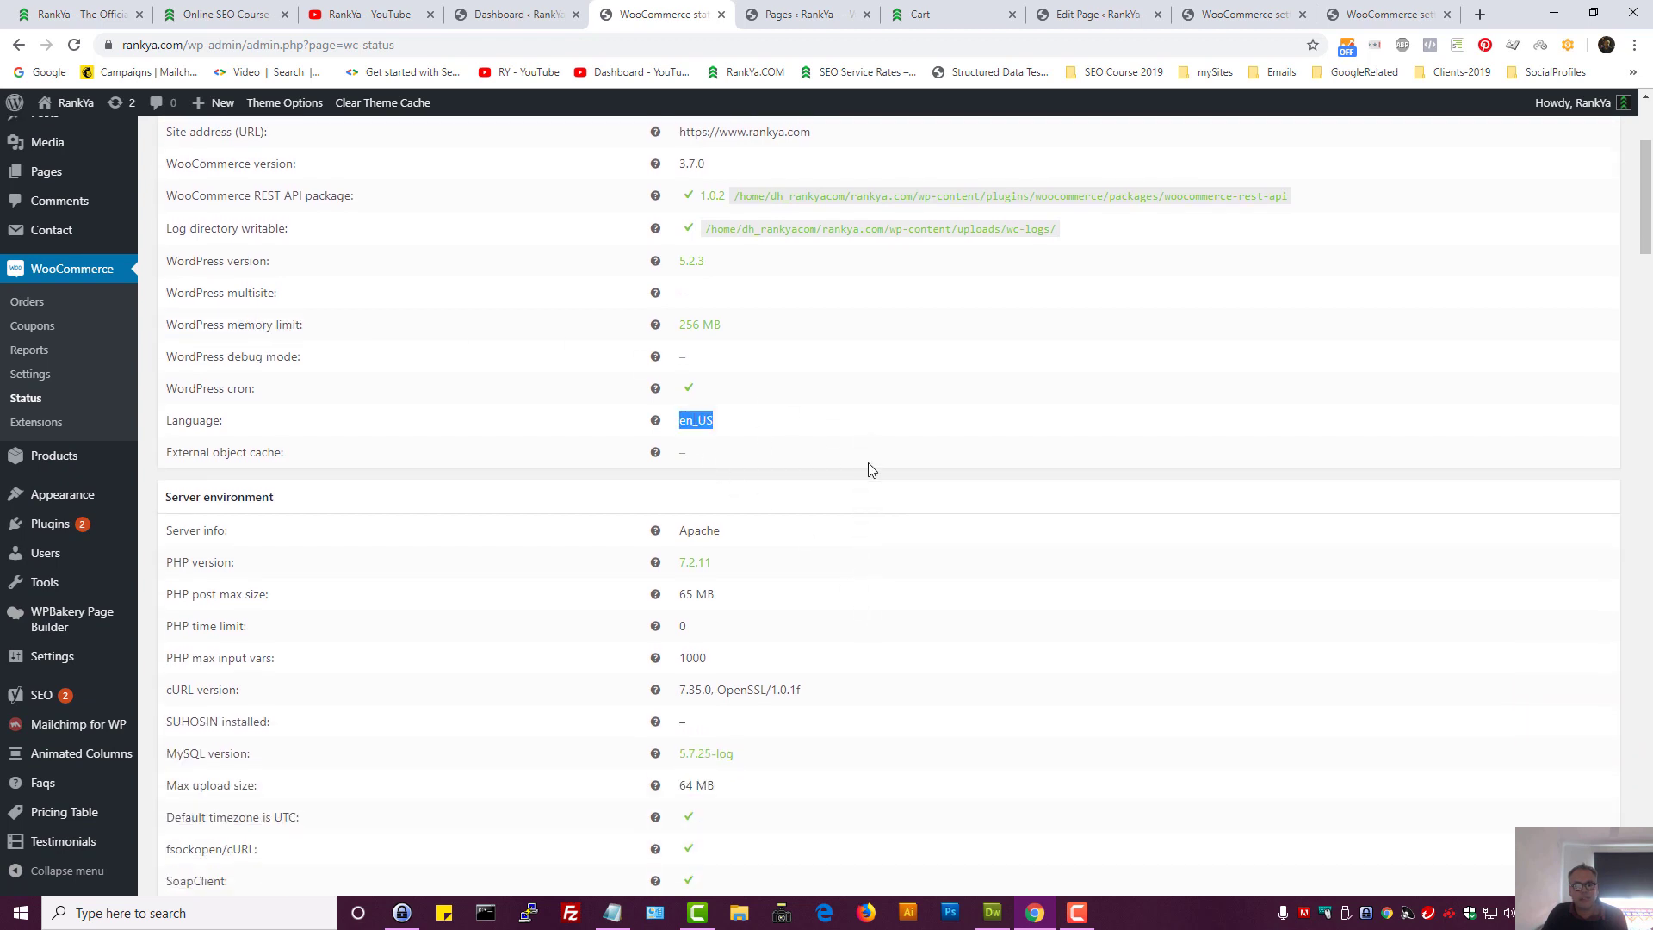
# Check the PHP version in the server environment section of the system status
pyautogui.scroll(-3, 873, 491)
pyautogui.scroll(-1, 881, 522)
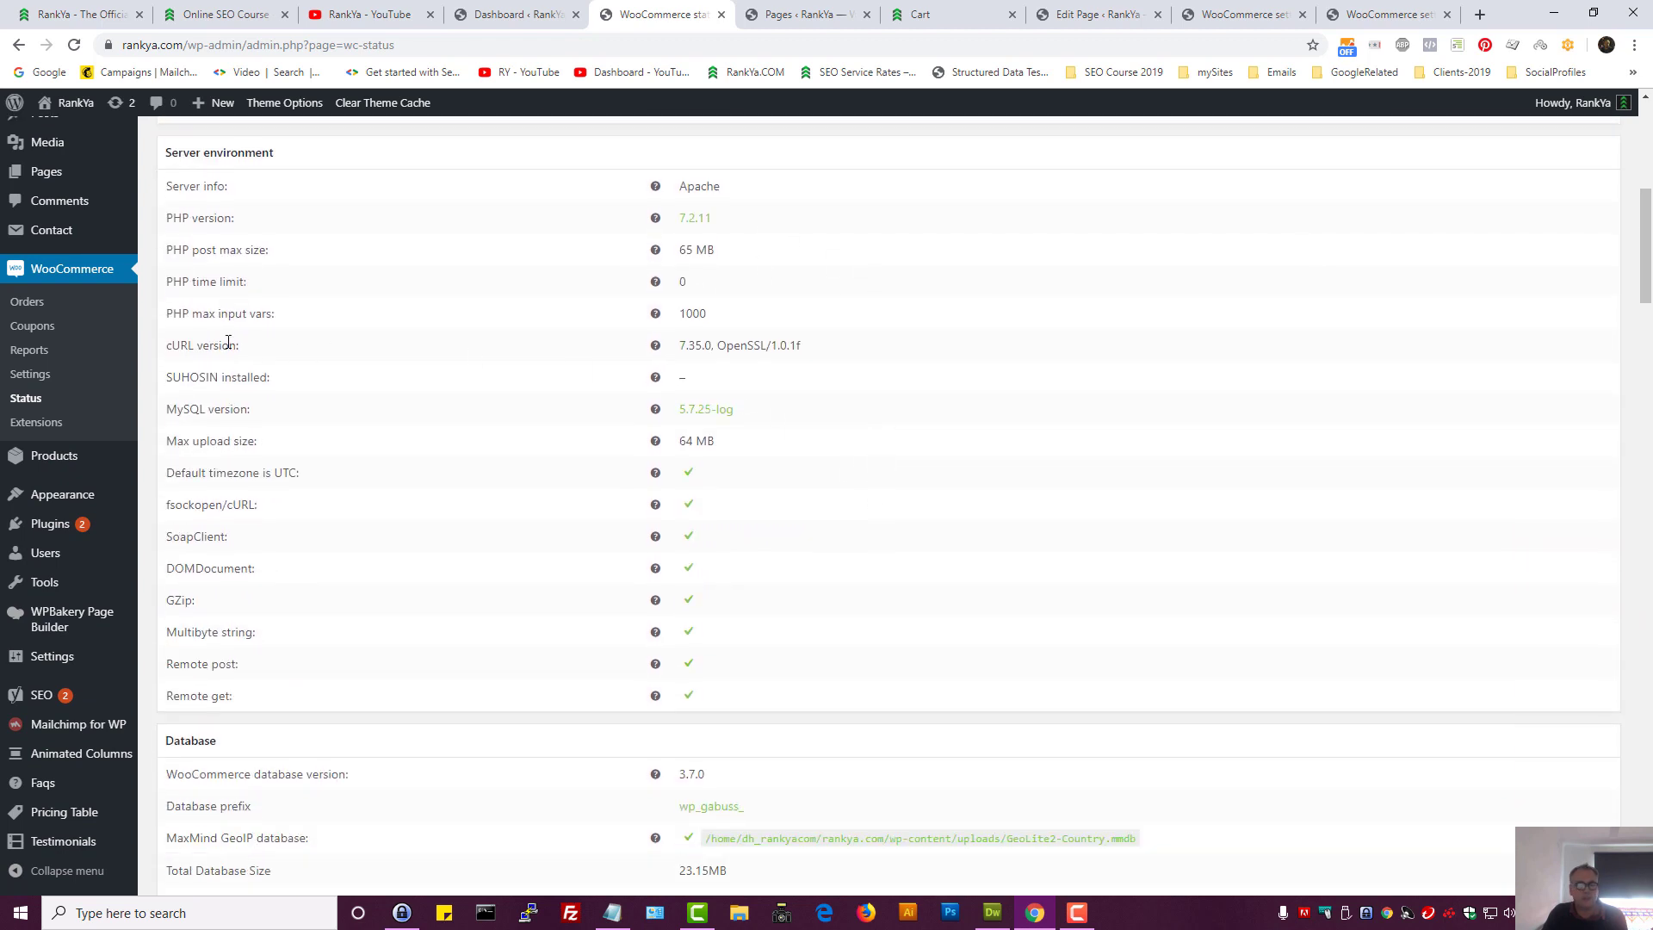
pyautogui.doubleClick(685, 218)
# Examine the version notice for content-product.php among the template overrides in the system status
pyautogui.scroll(-20, 823, 482)
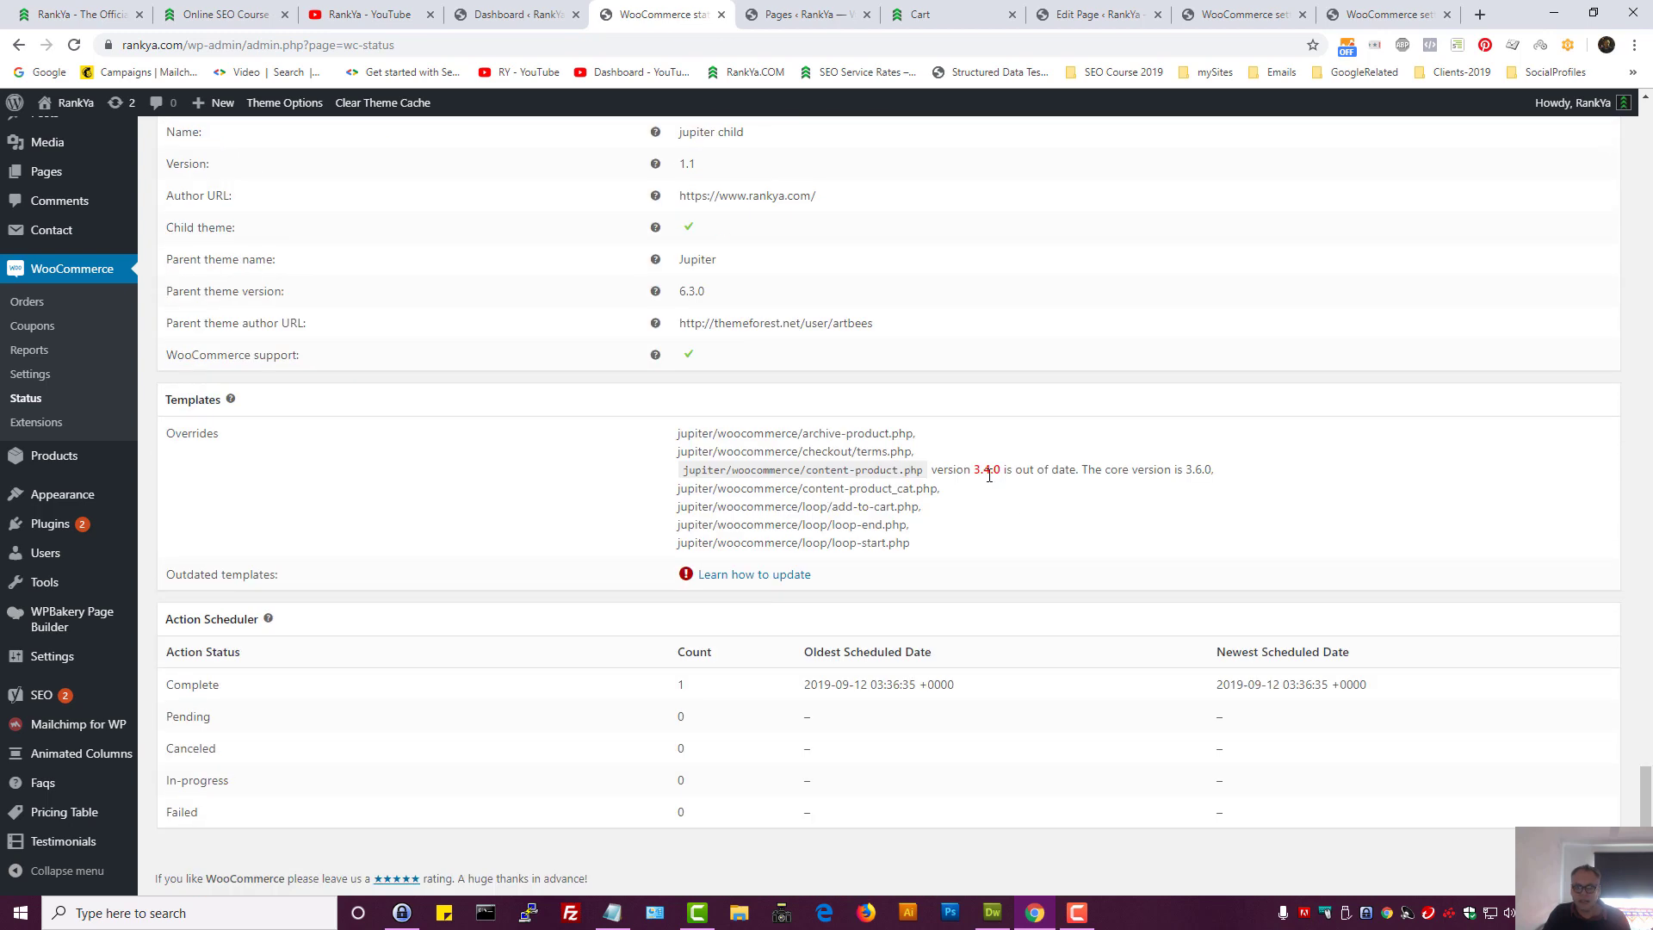
pyautogui.moveTo(806, 471); pyautogui.dragTo(925, 472)
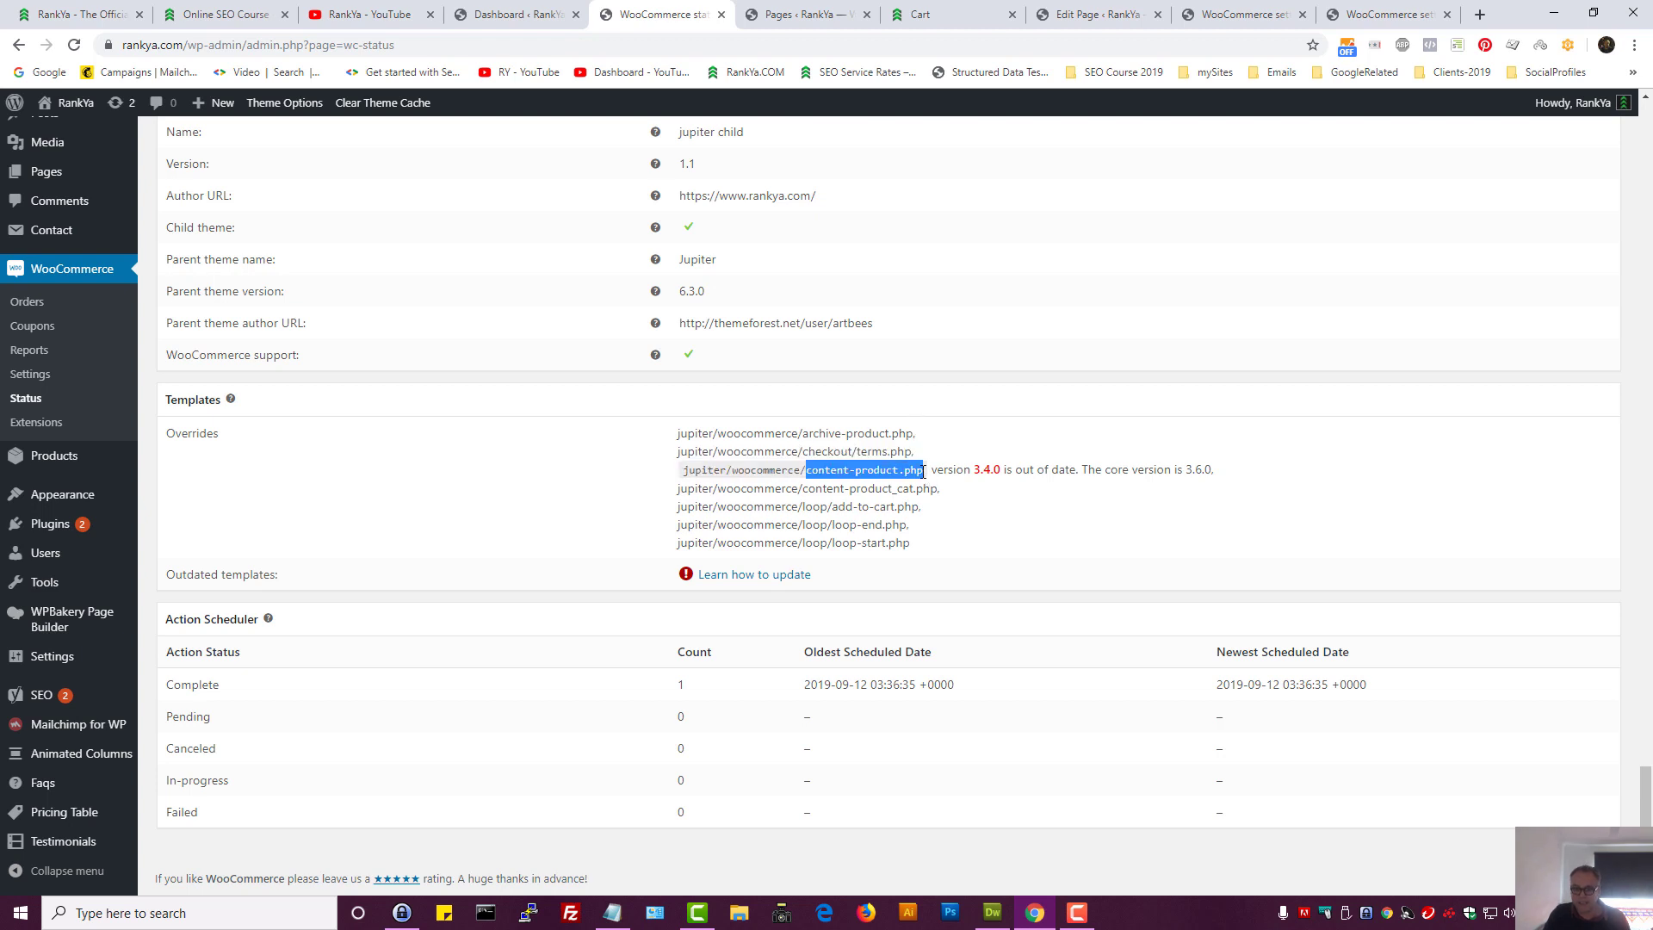
pyautogui.moveTo(926, 471); pyautogui.dragTo(1207, 468)
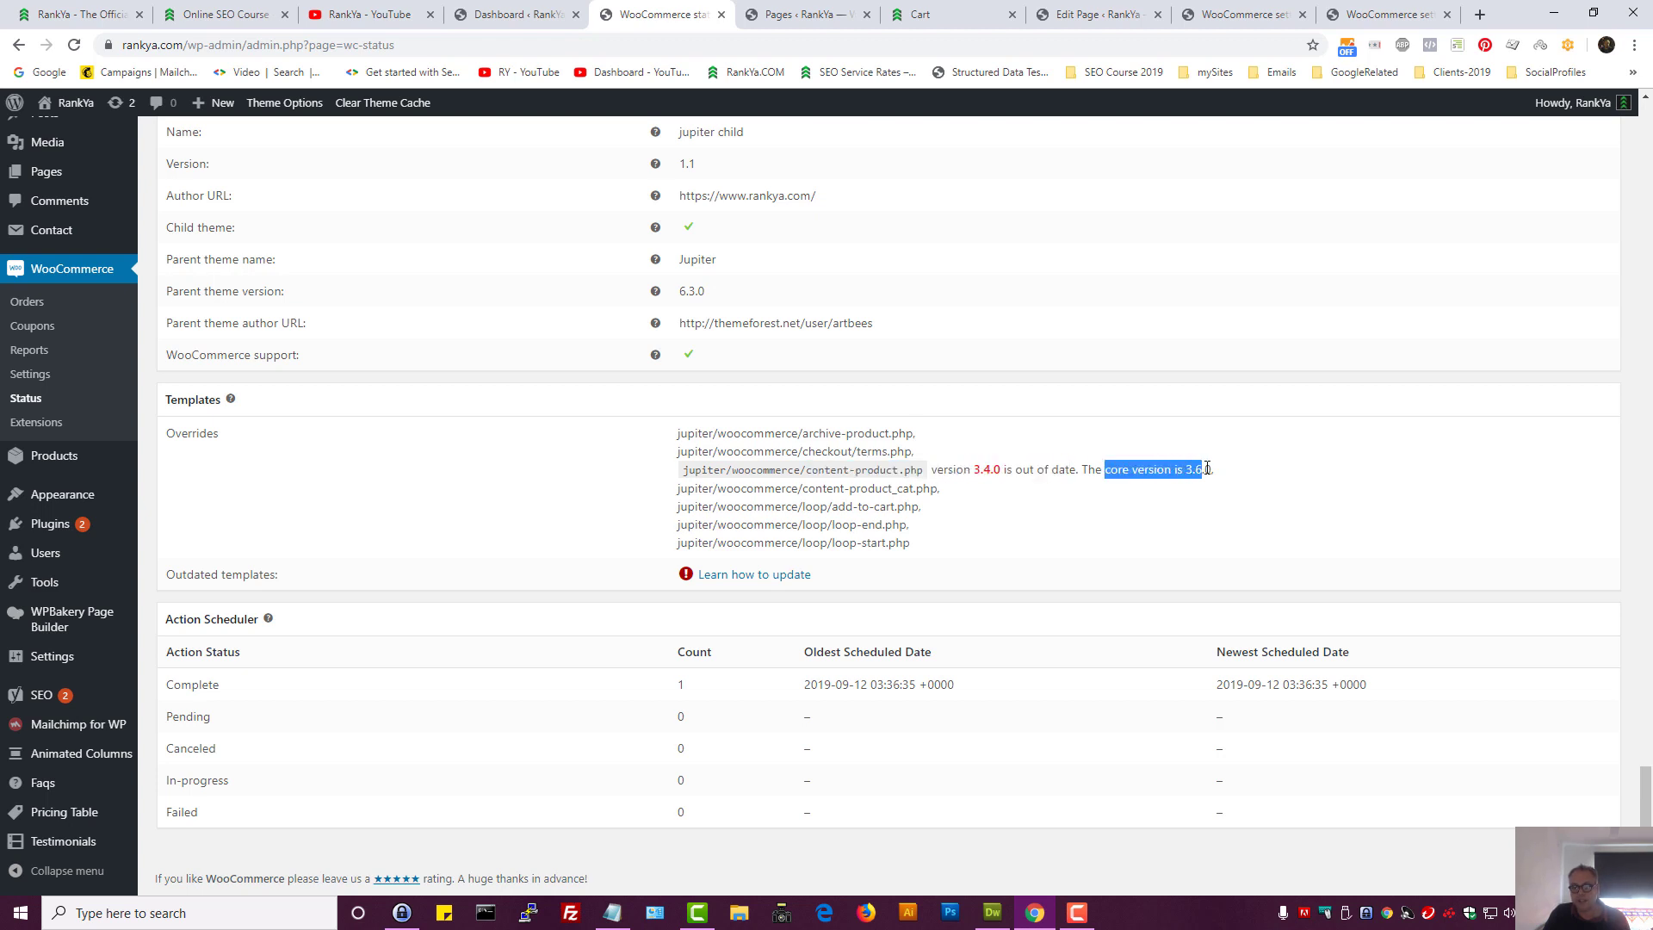
pyautogui.tripleClick(1189, 469)
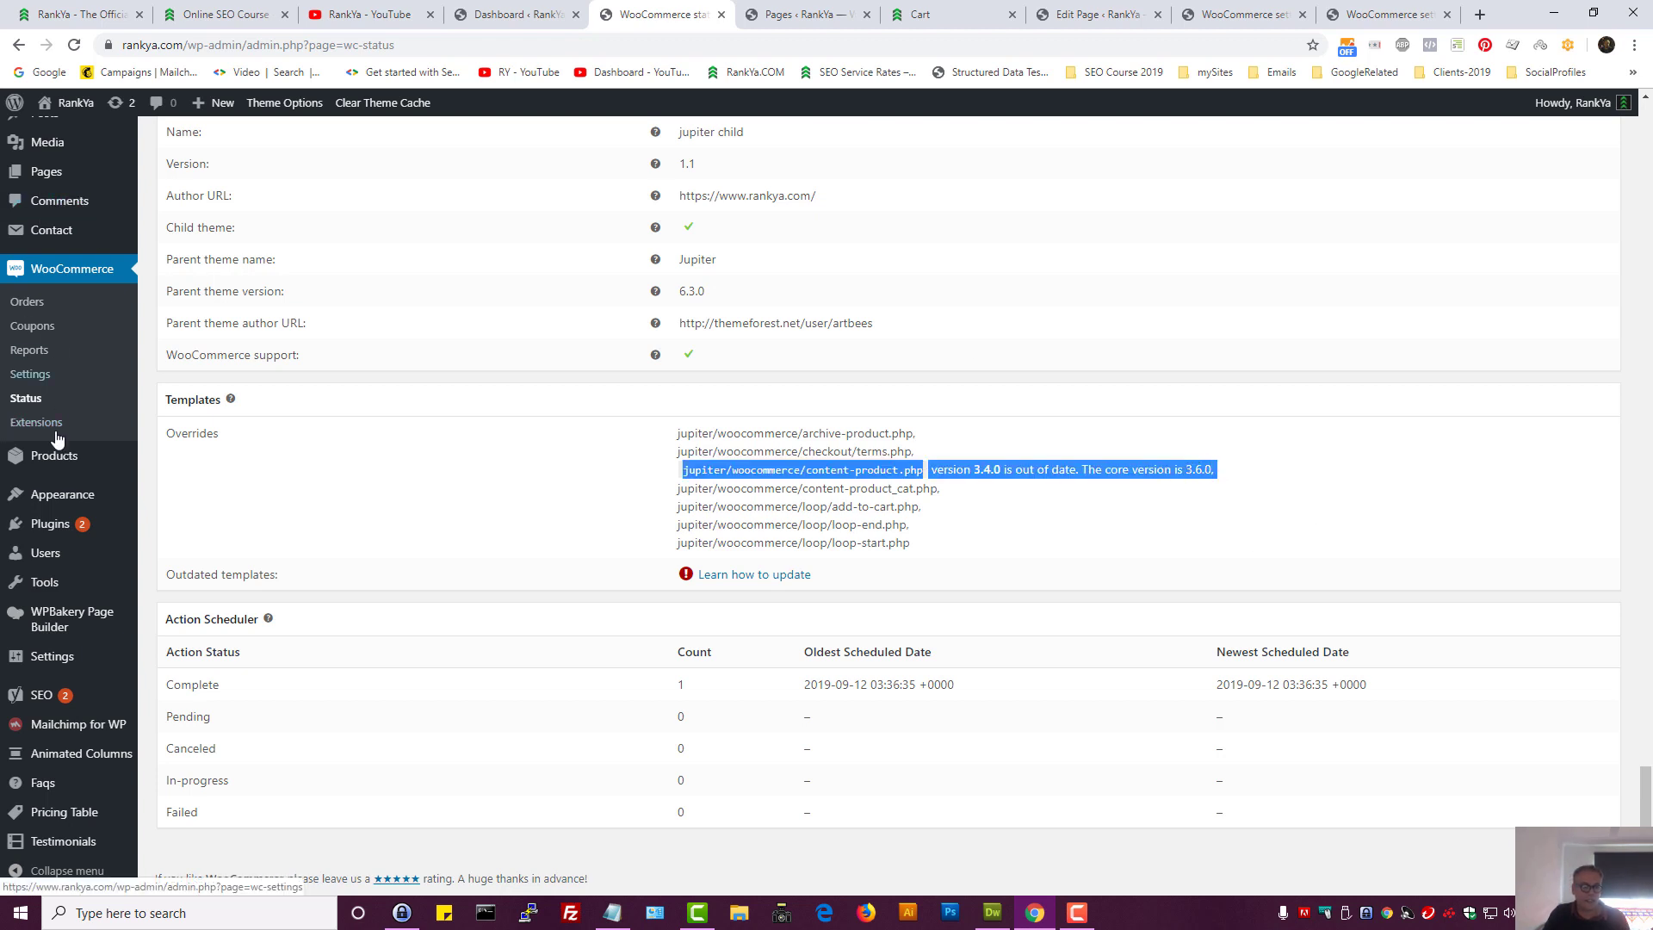
# Open the Theme Editor in a separate browser tab and recheck the content-product.php path in the system status
pyautogui.moveTo(65, 501)
pyautogui.middleClick(182, 617)
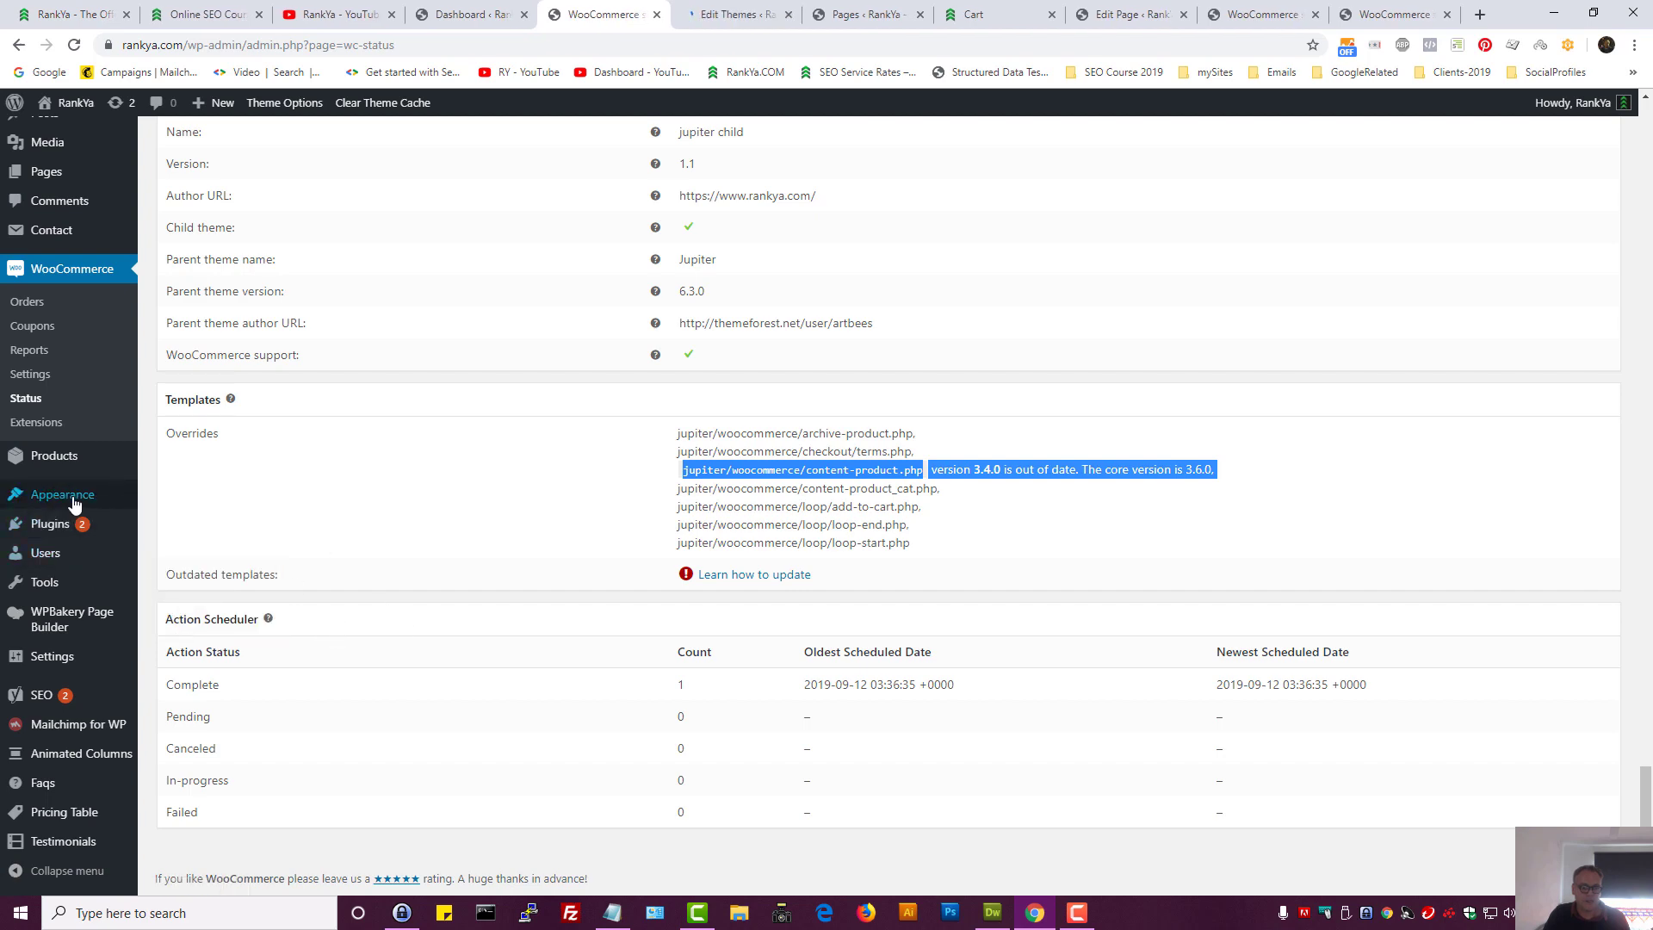
pyautogui.click(736, 13)
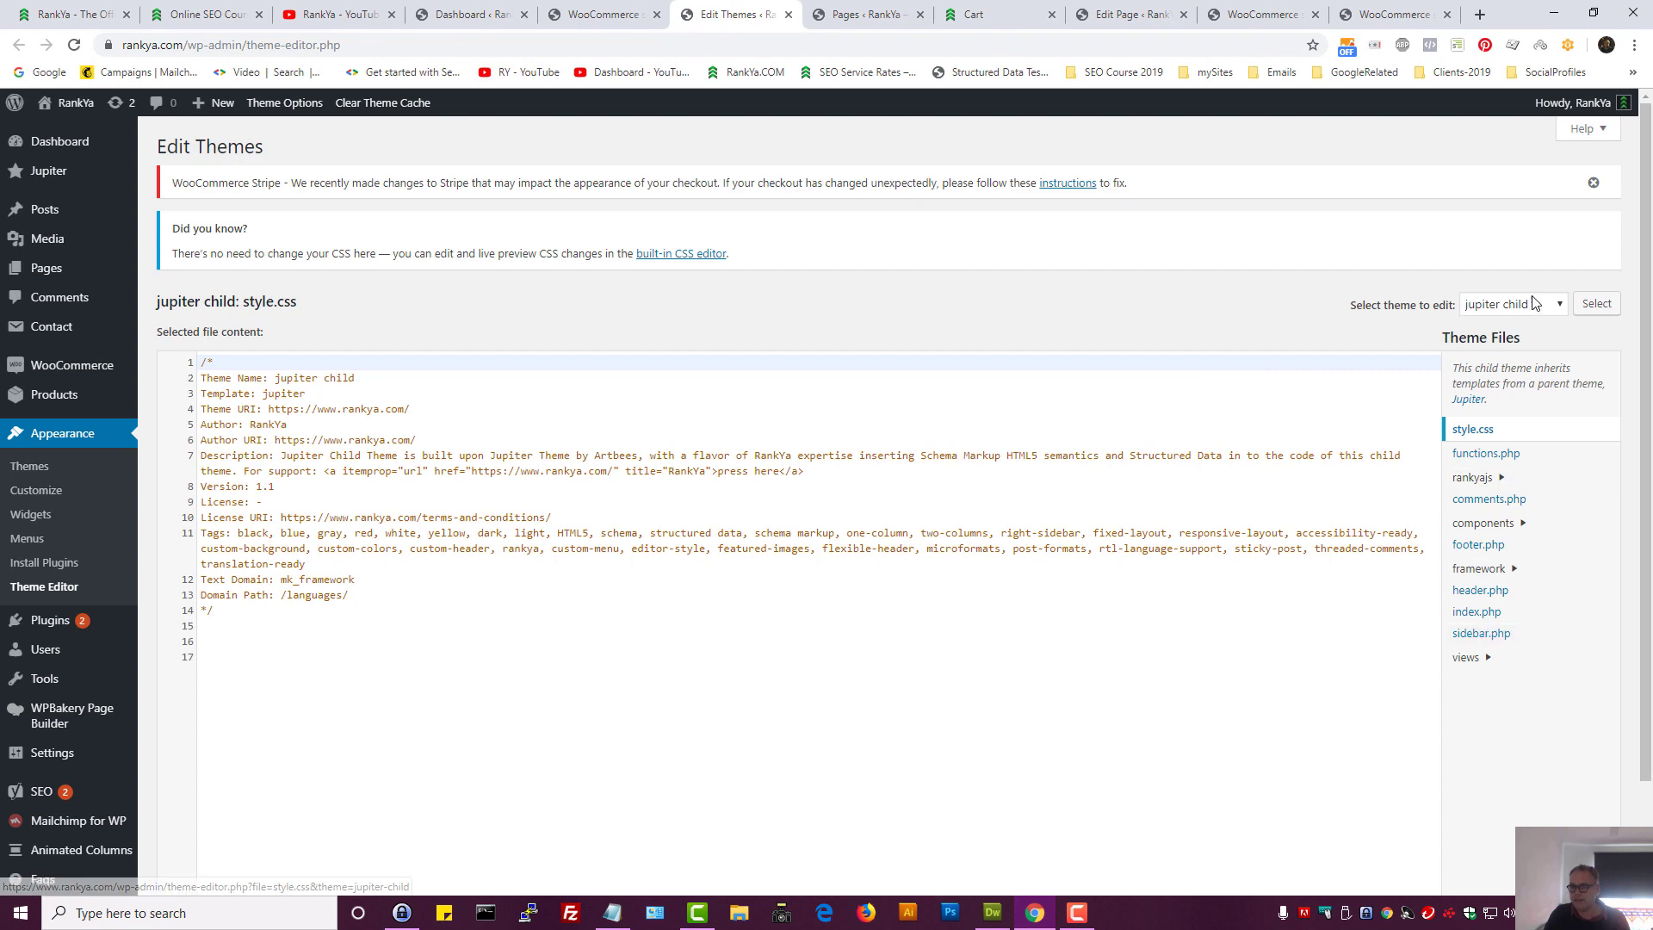
pyautogui.click(603, 13)
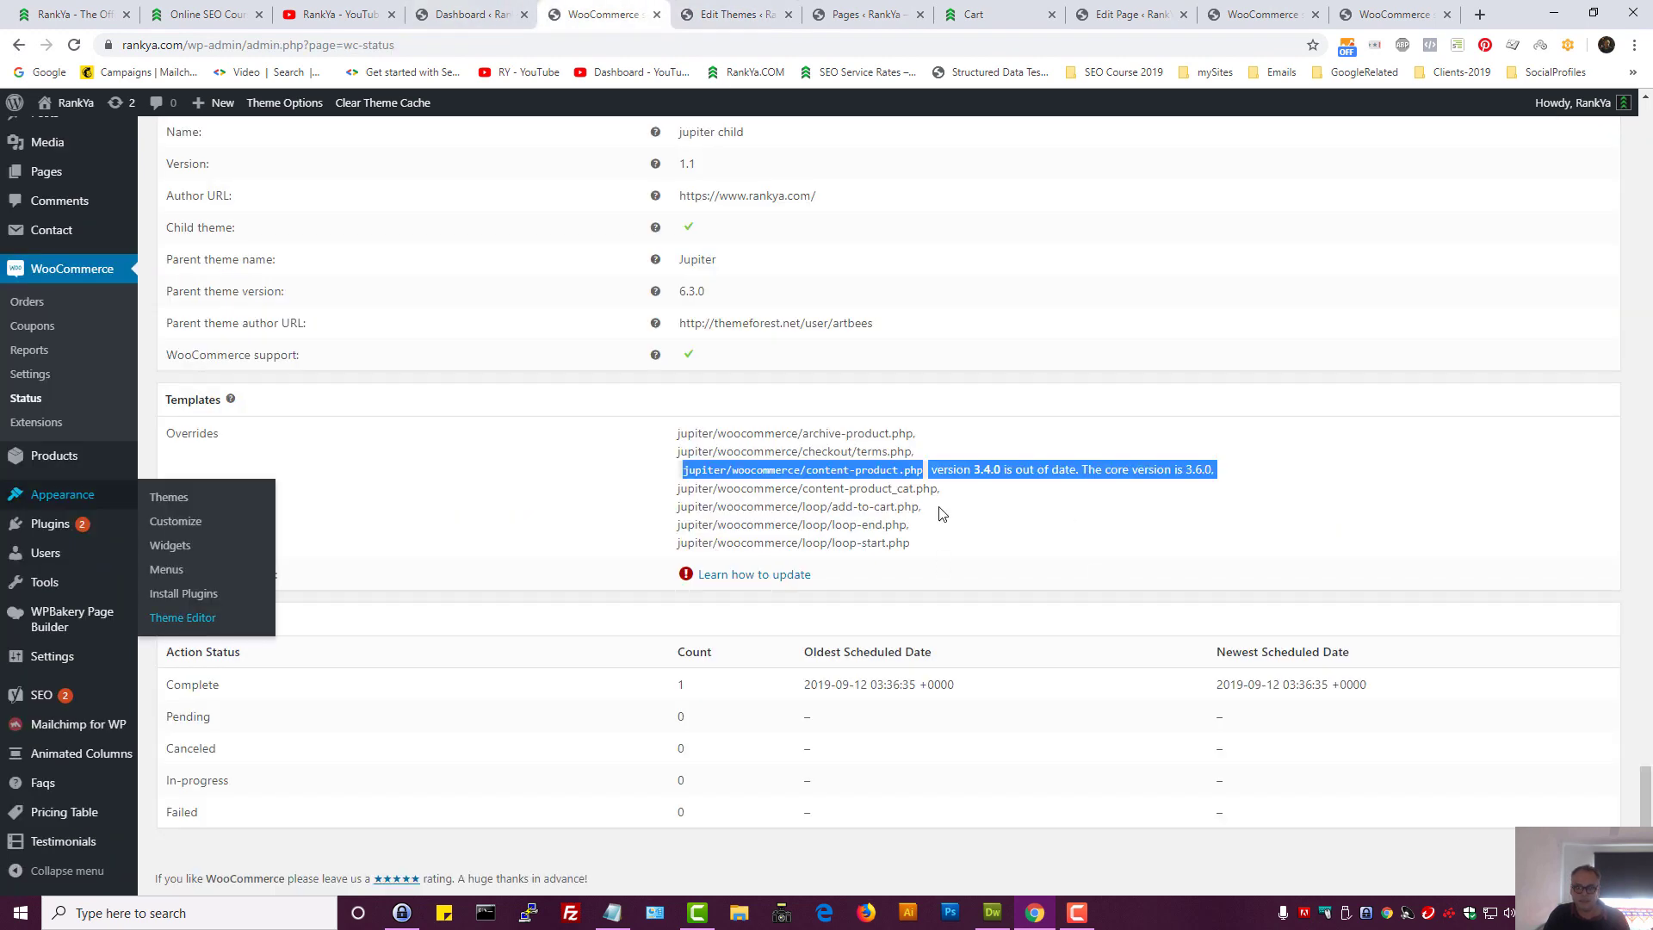
pyautogui.click(736, 473)
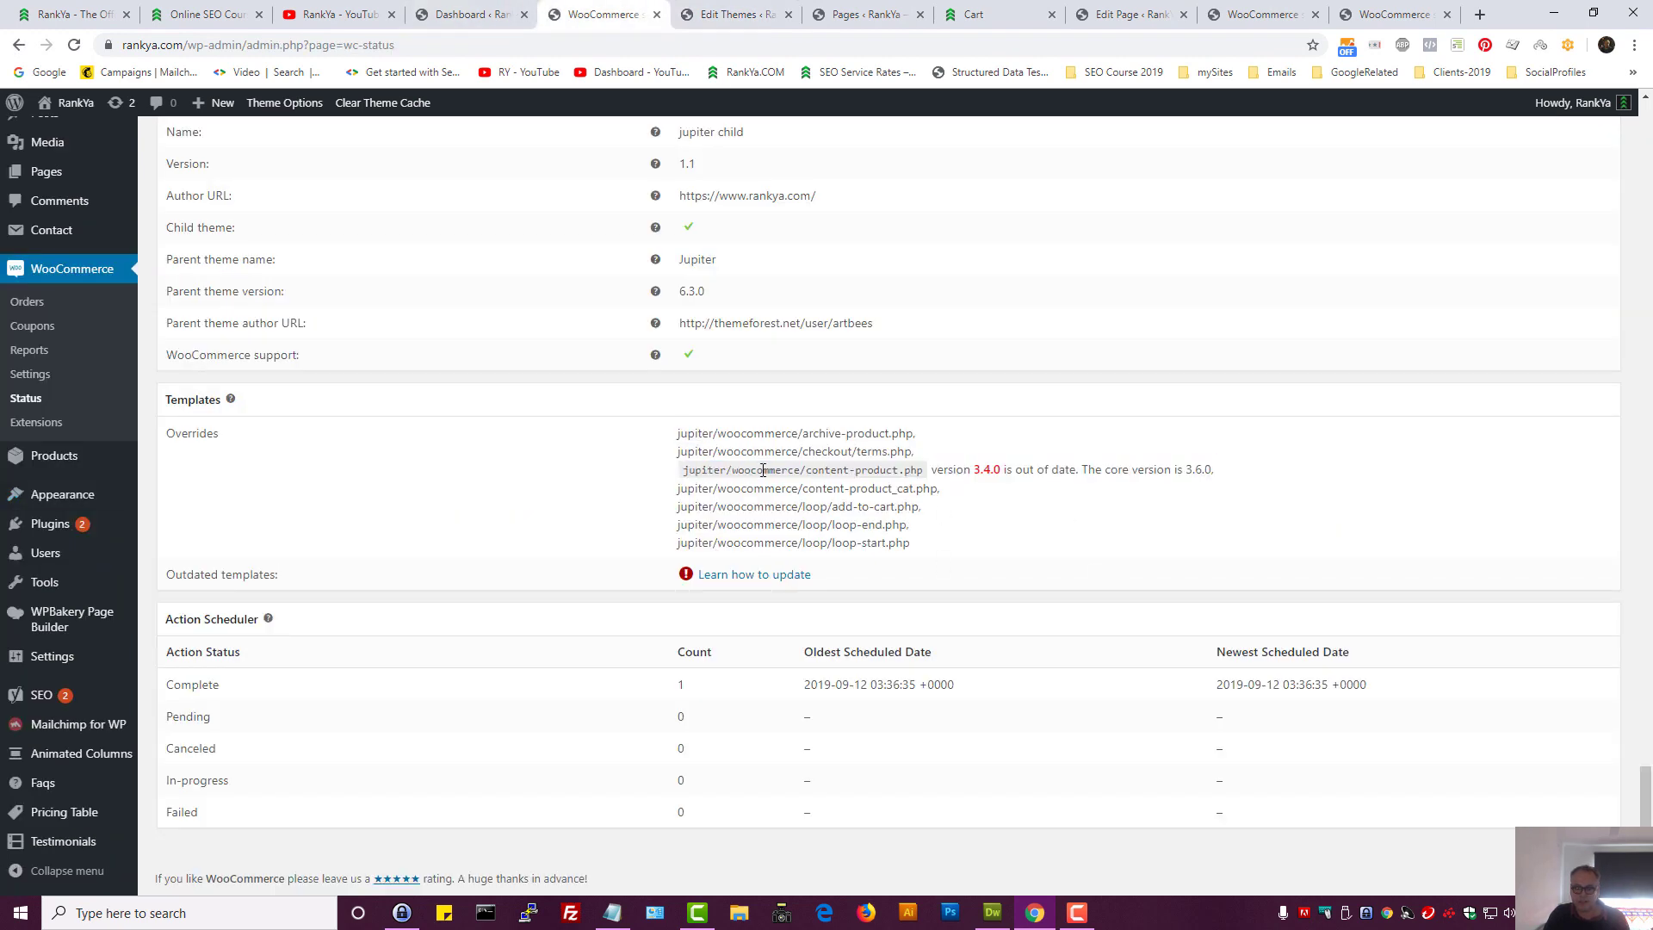
pyautogui.press('super')
# Select the parent theme Jupiter for editing in the Theme Editor
pyautogui.click(738, 14)
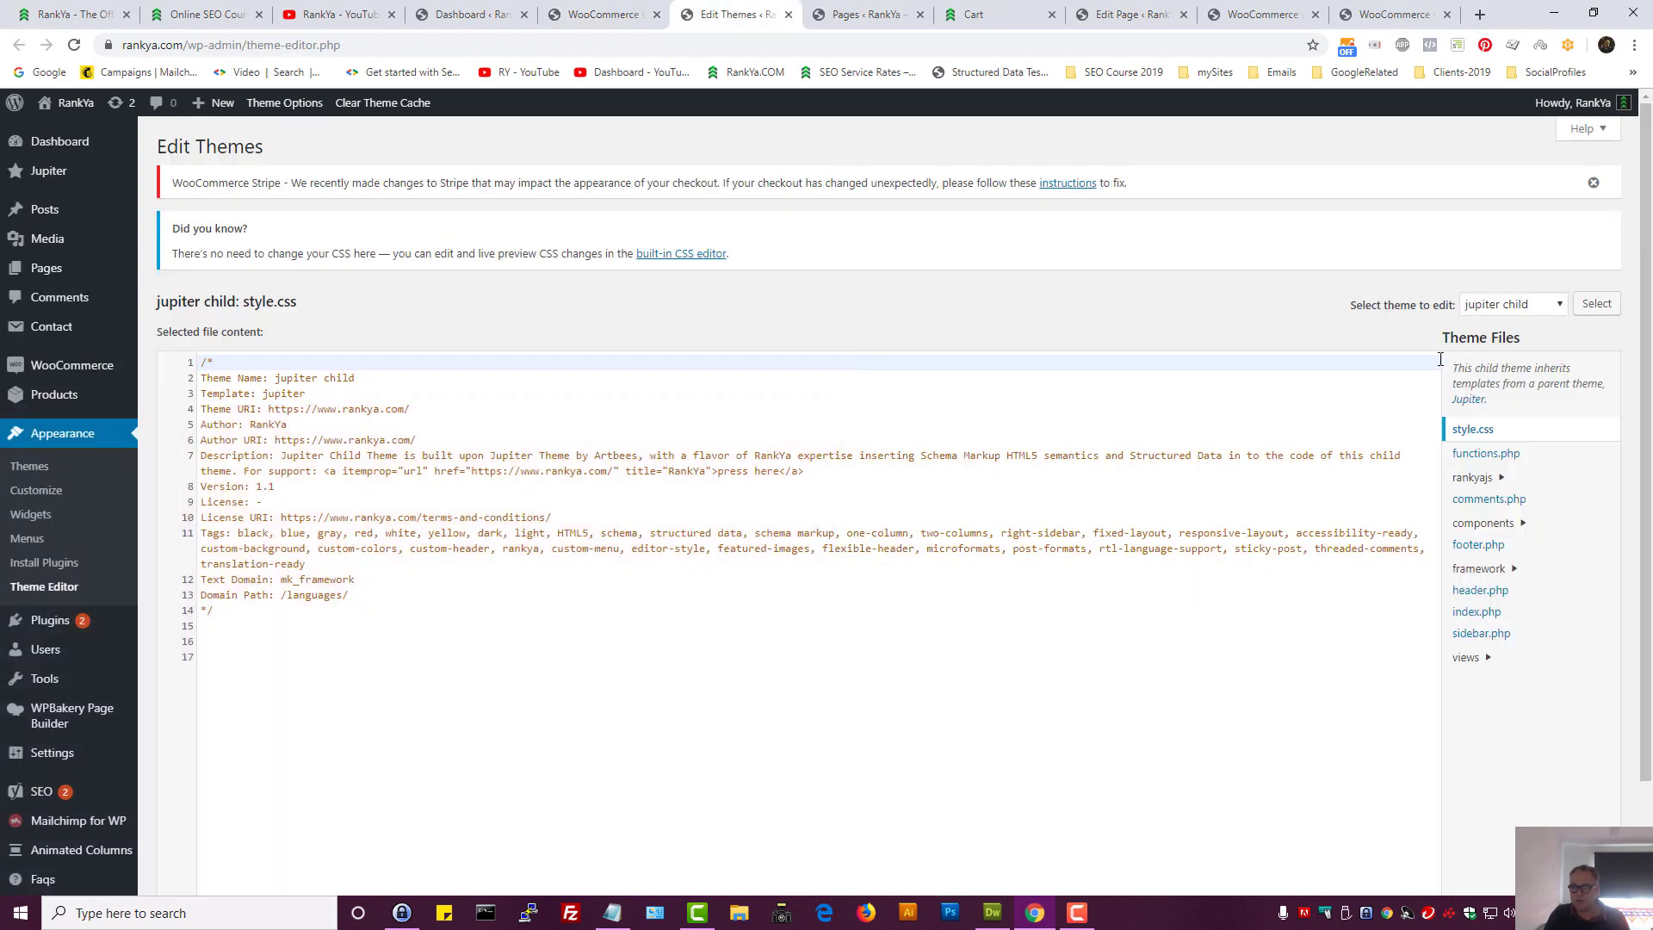
pyautogui.click(1513, 304)
pyautogui.click(1508, 338)
pyautogui.click(1575, 310)
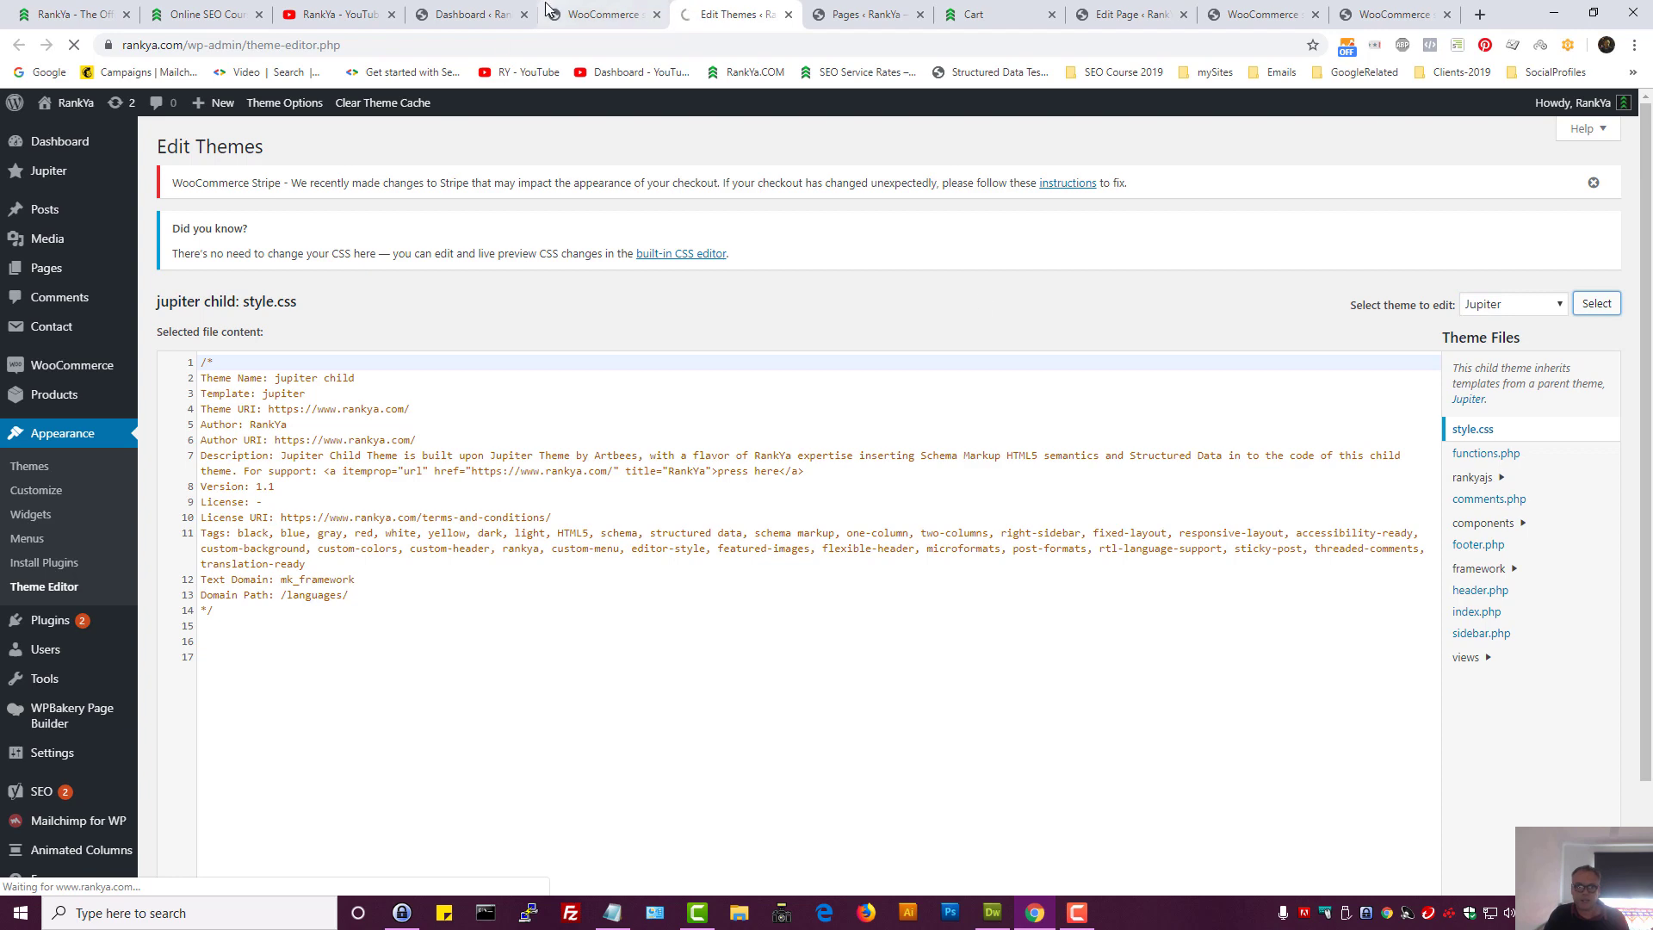
# Recheck the template path in the system status and open Jupiter's woocommerce/content-product.php in the Theme Editor
pyautogui.click(589, 14)
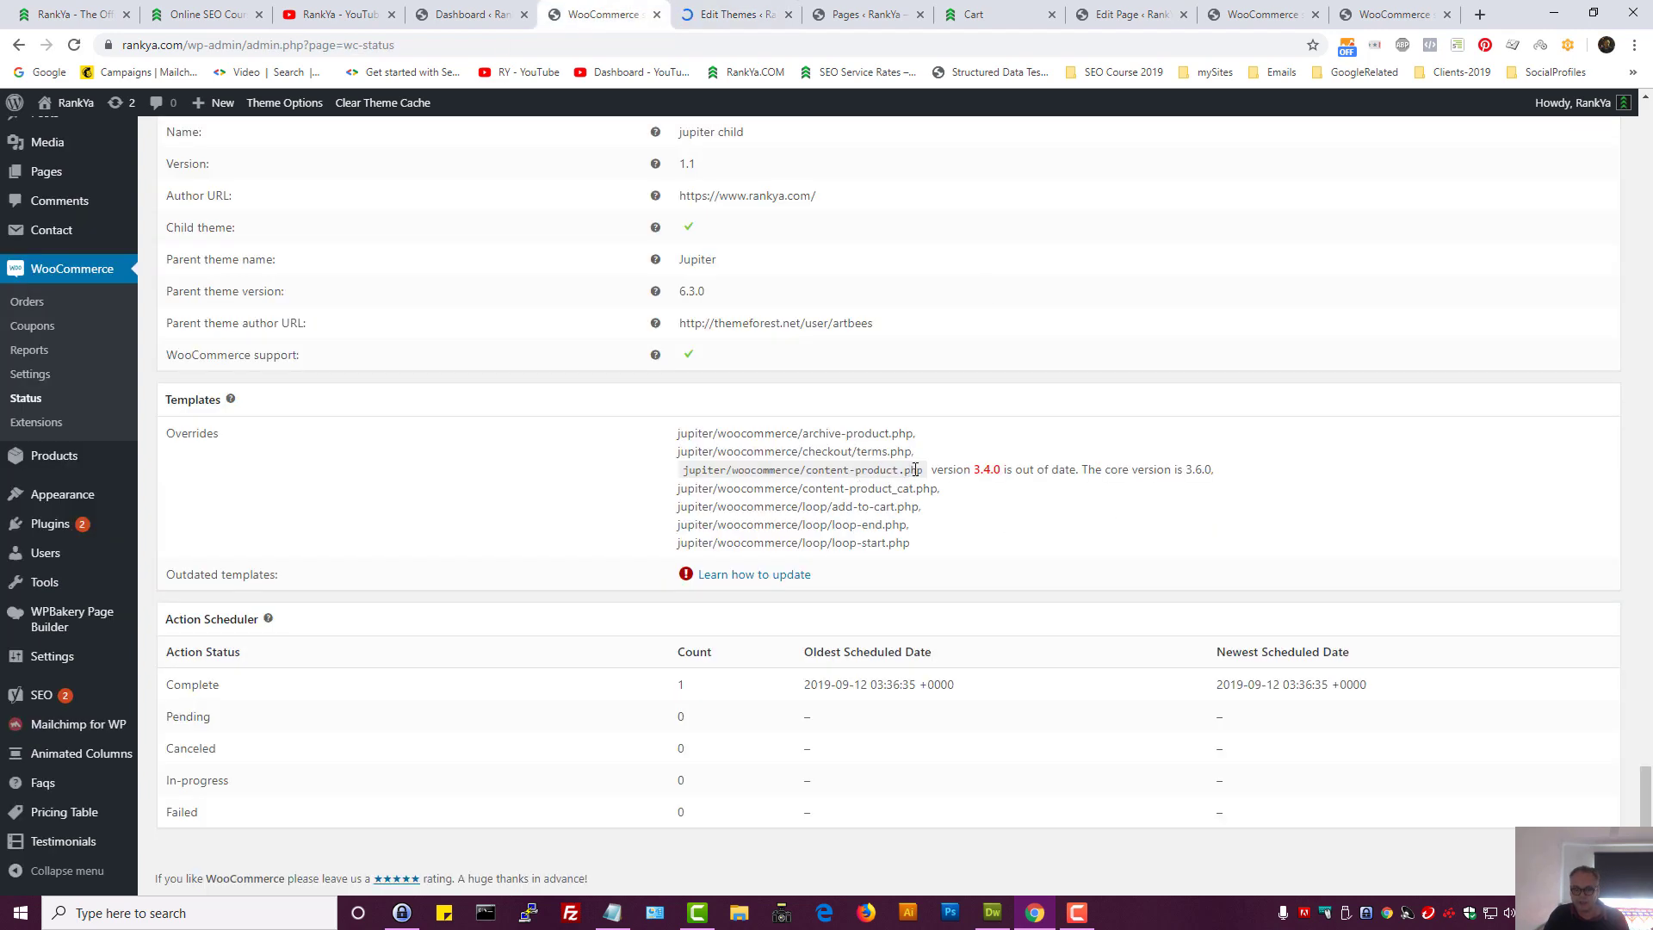
pyautogui.moveTo(916, 469); pyautogui.dragTo(732, 469)
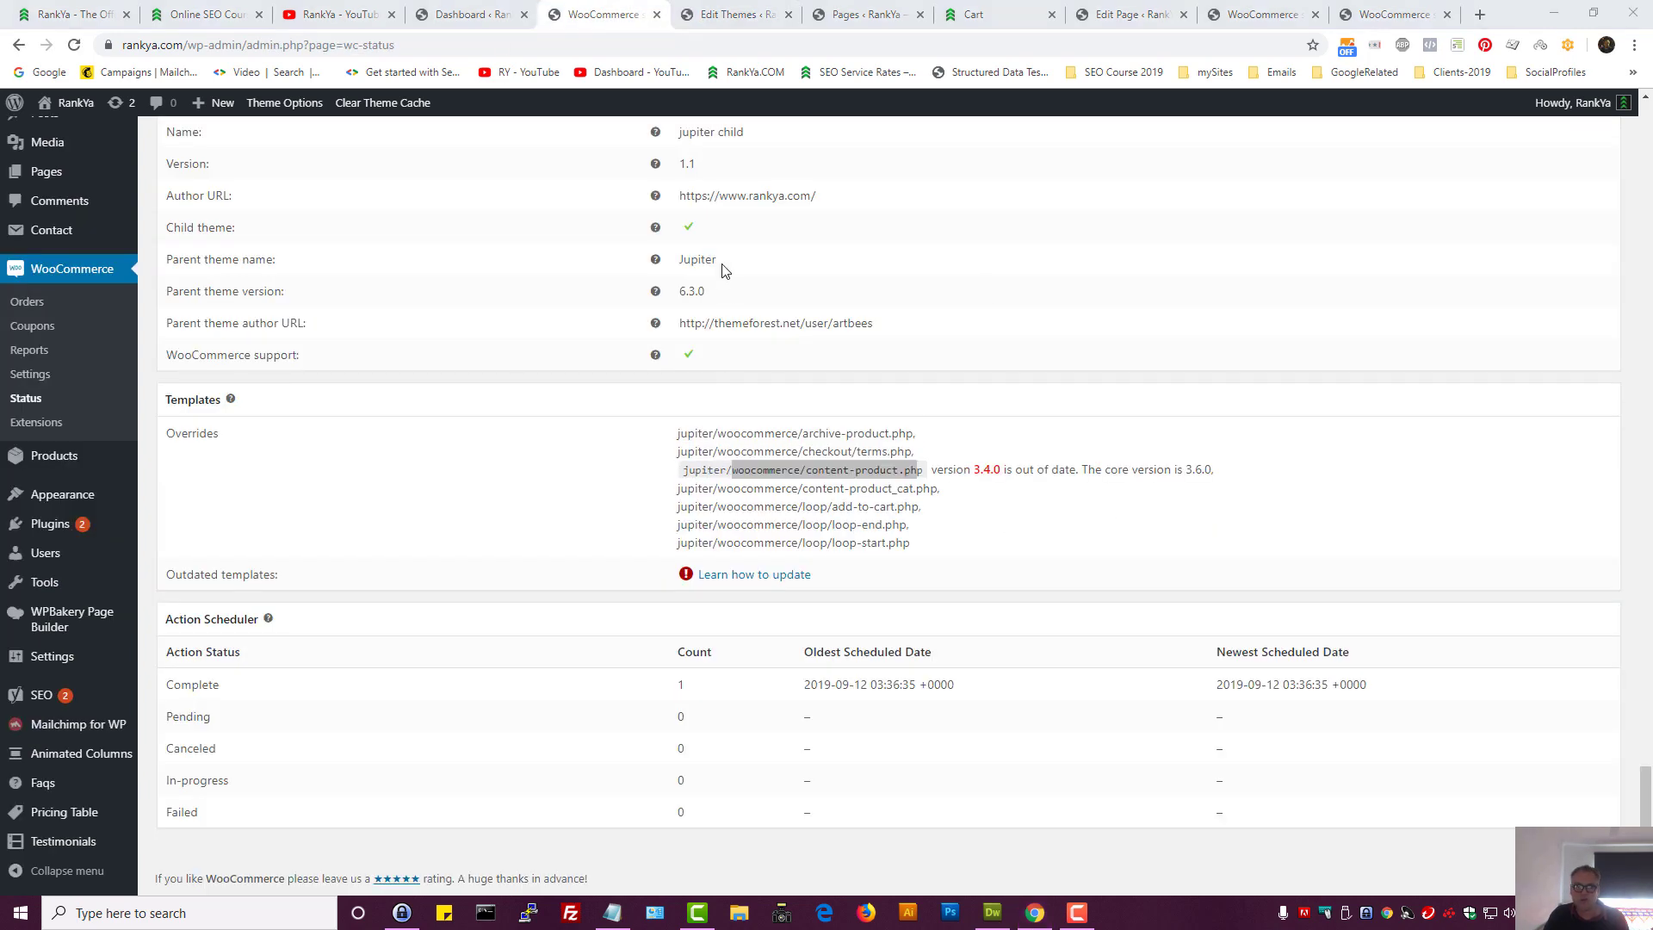
pyautogui.press('super')
pyautogui.click(706, 12)
pyautogui.scroll(-2, 1529, 546)
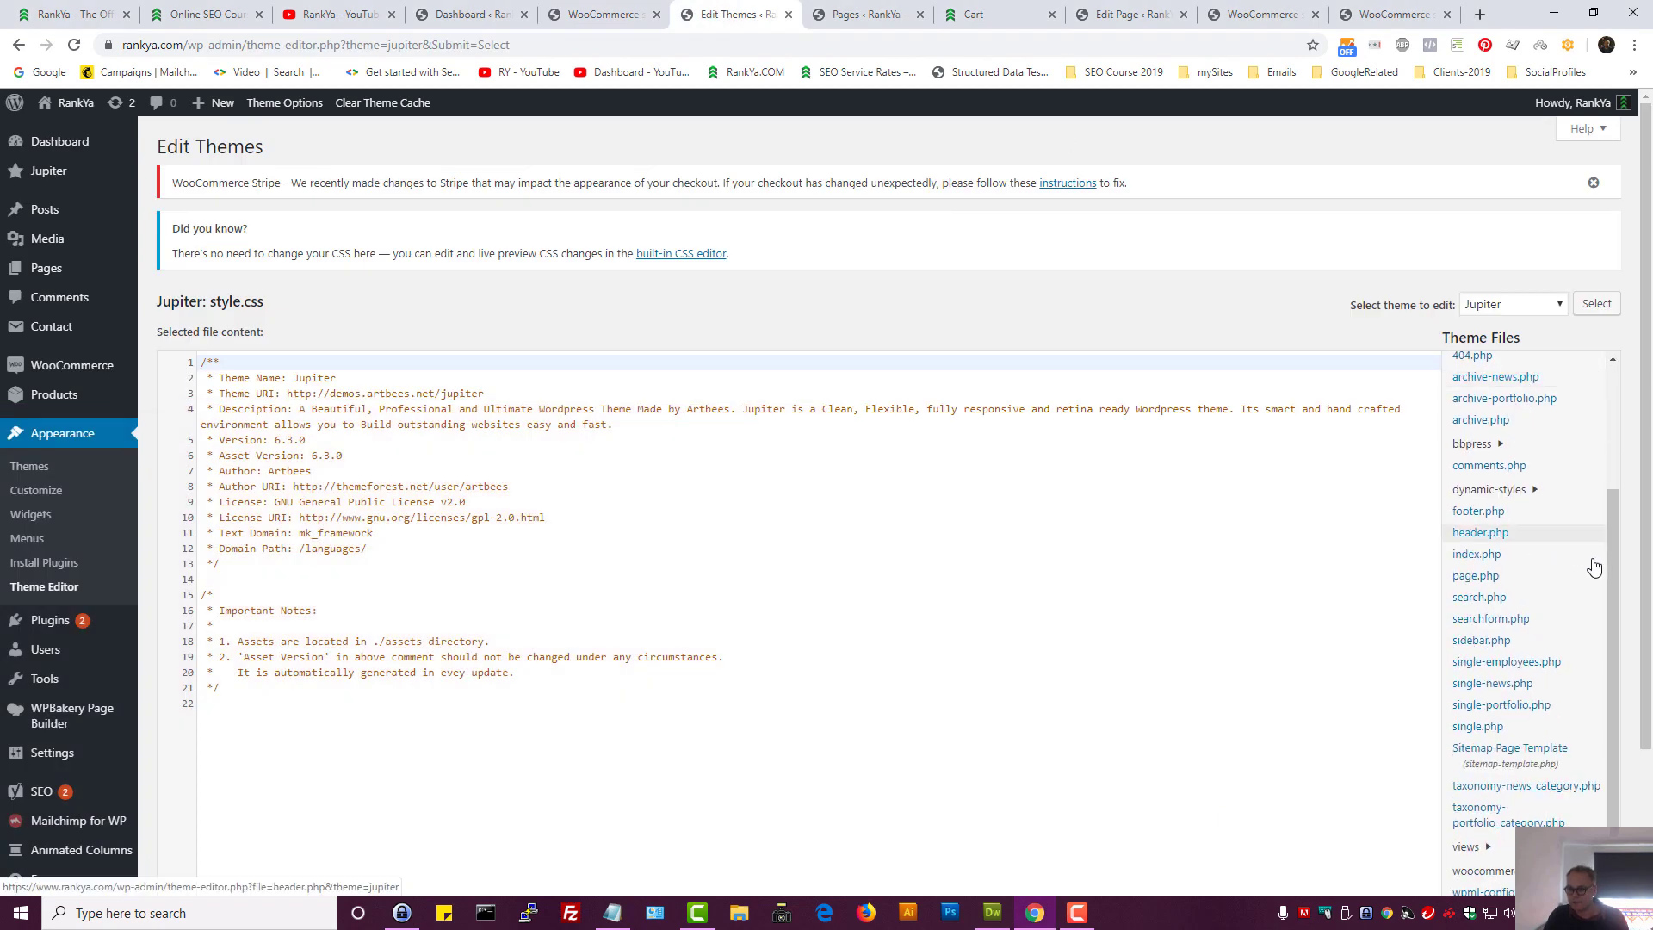
pyautogui.click(1502, 869)
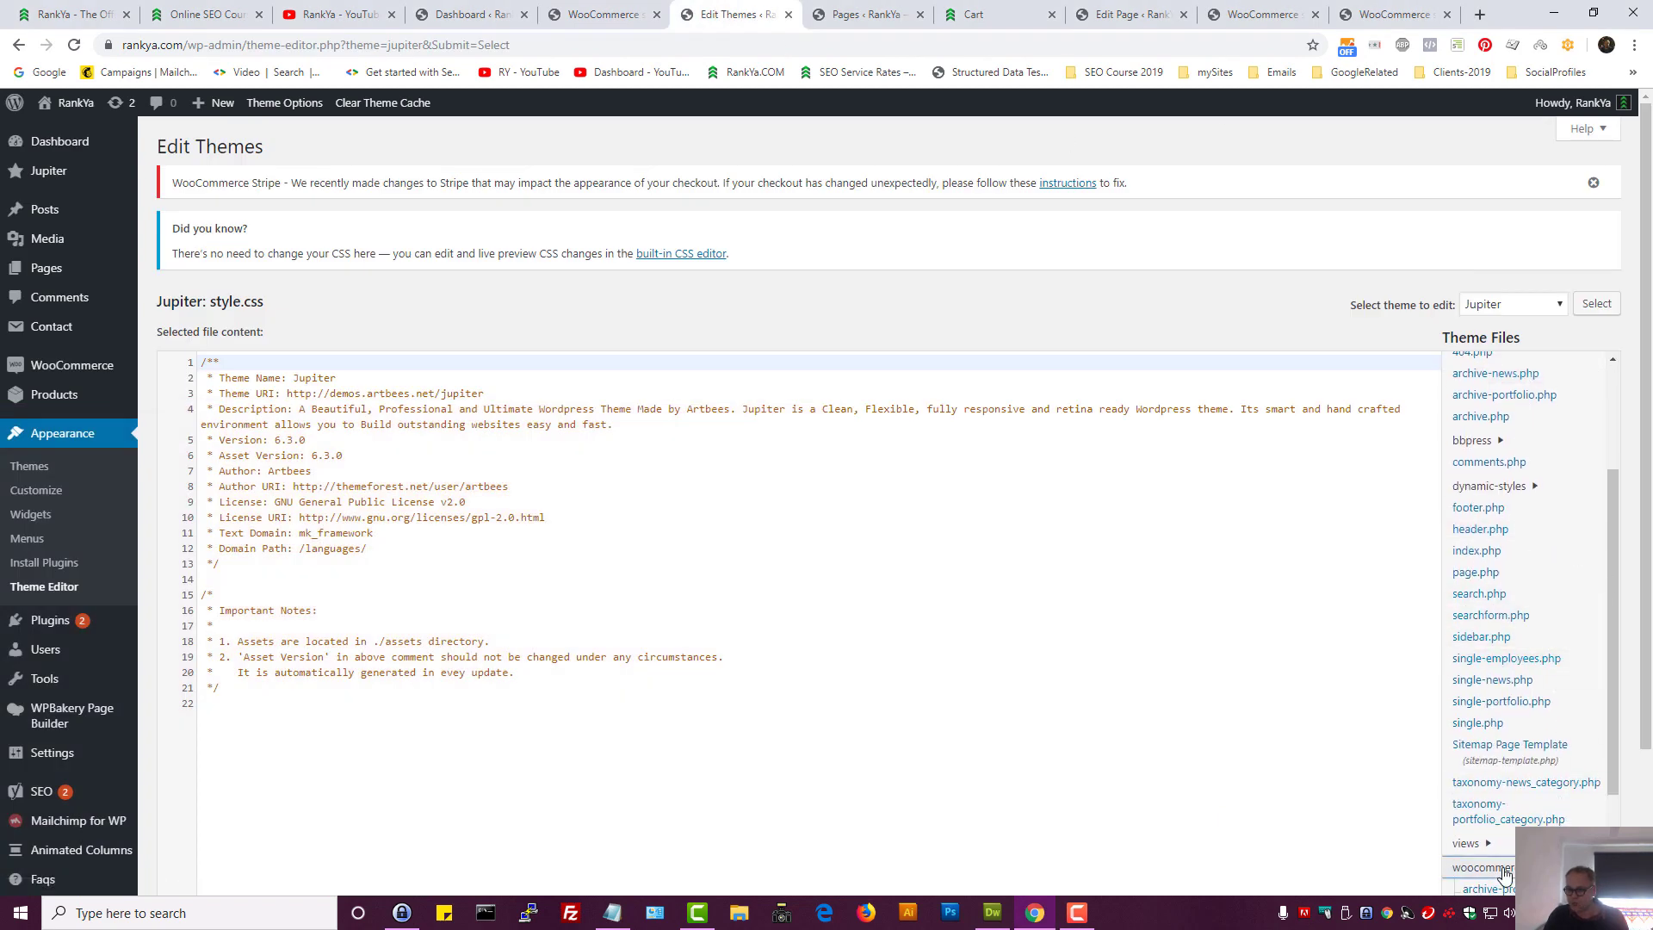
pyautogui.scroll(-2, 1537, 736)
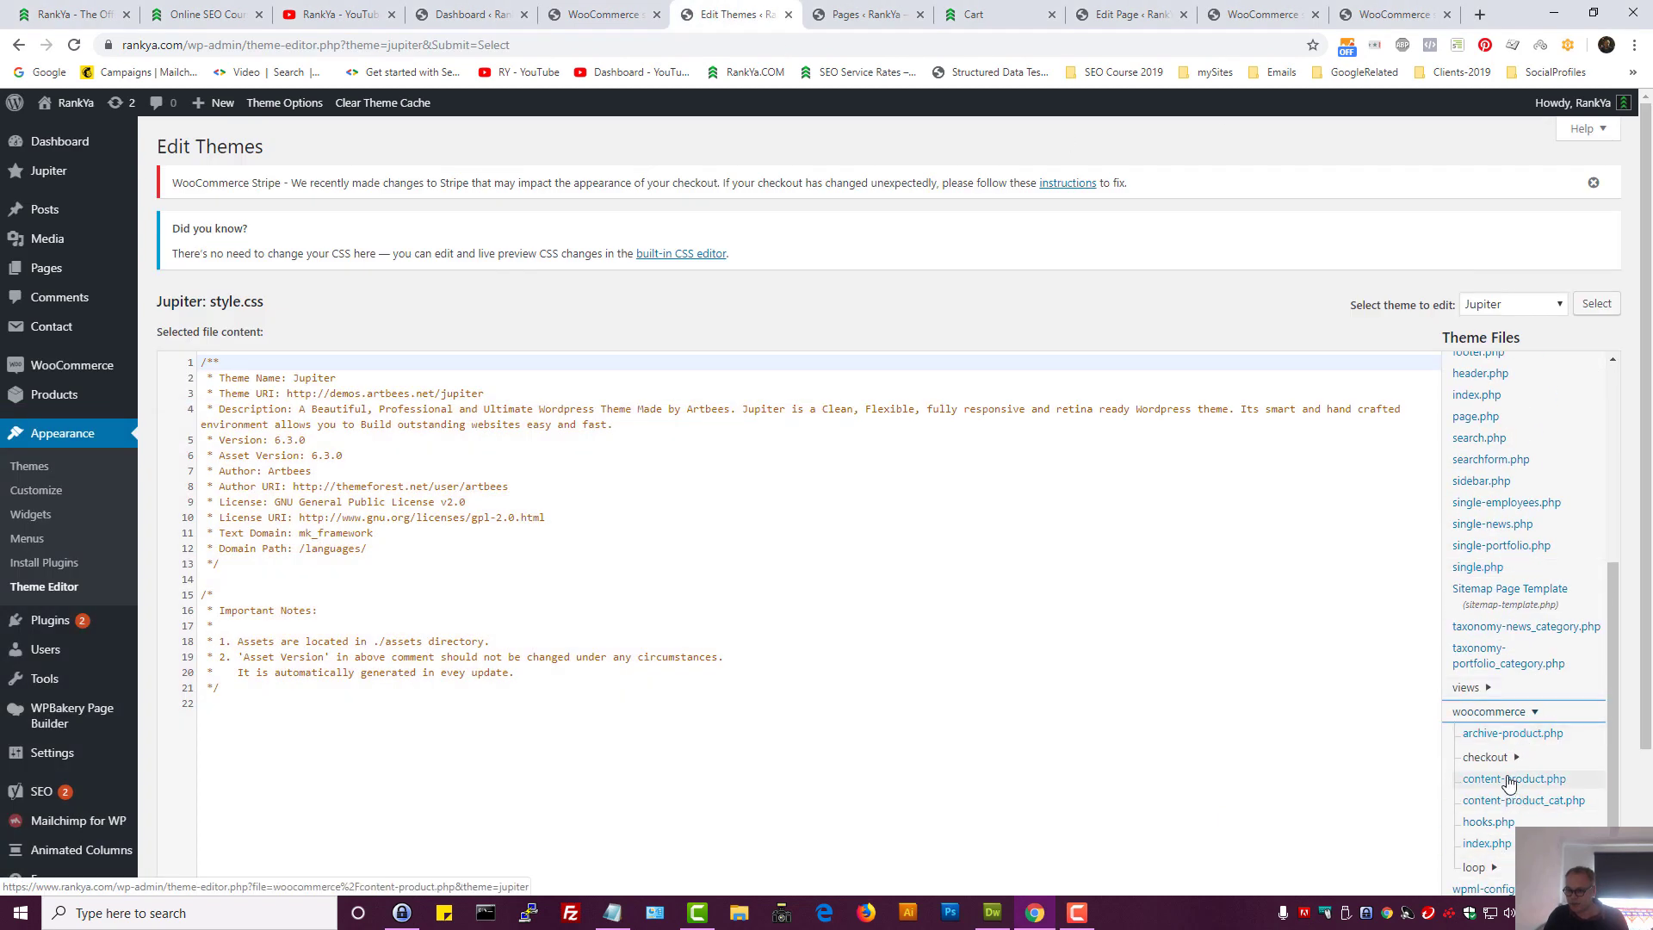
pyautogui.click(1509, 780)
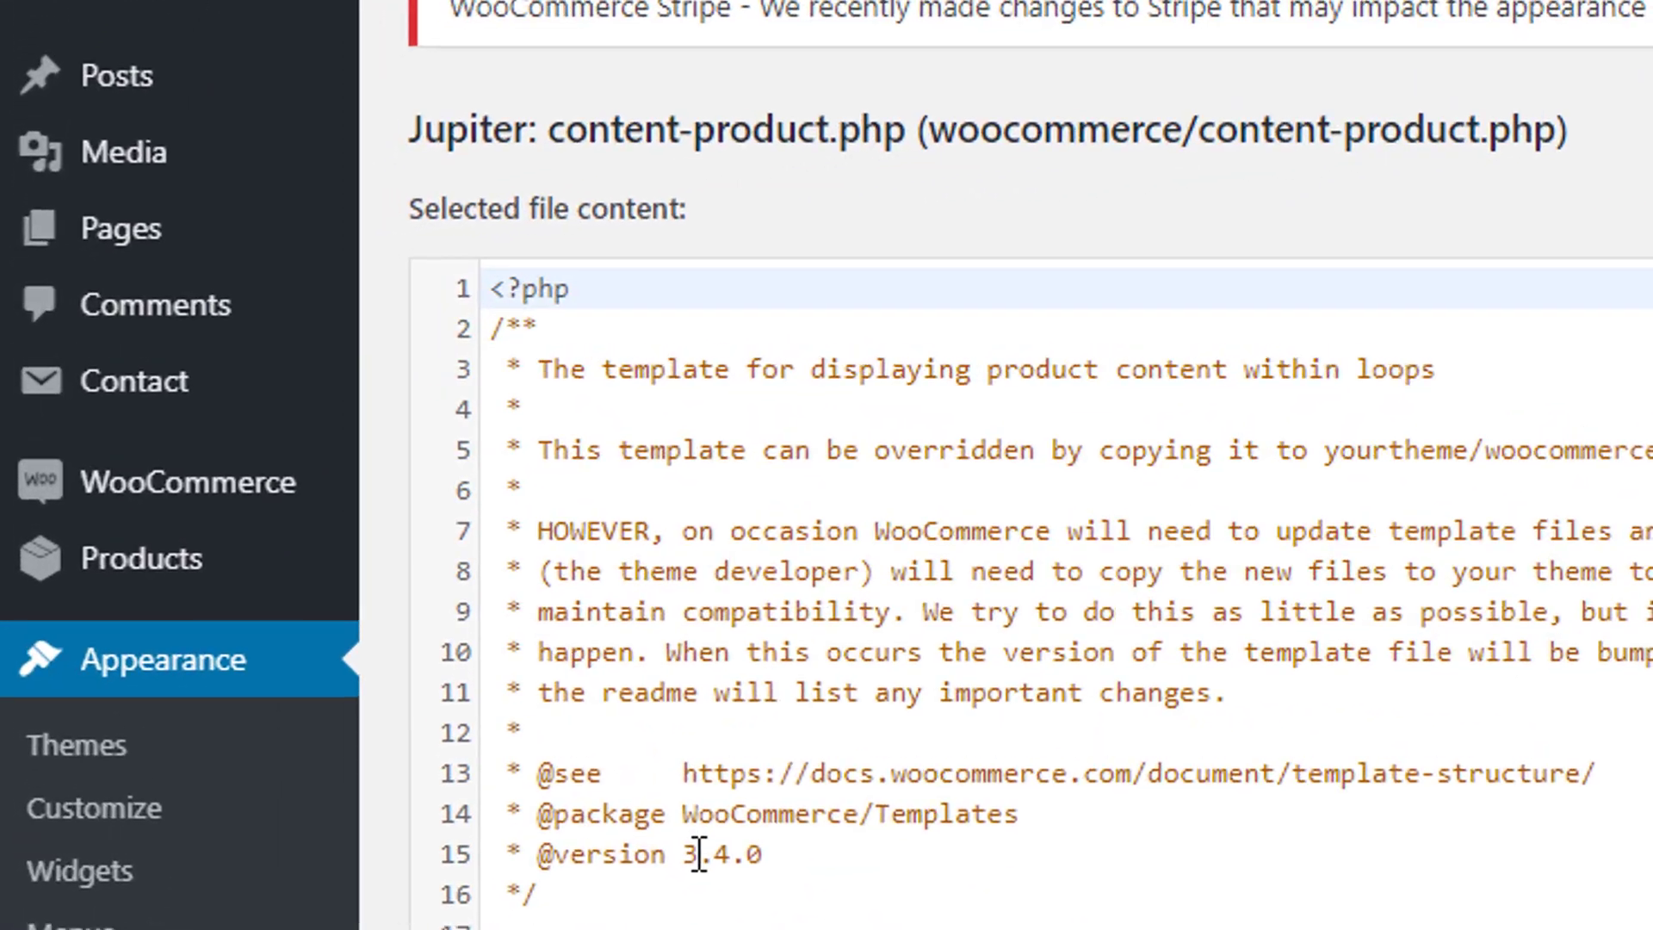
pyautogui.moveTo(686, 856); pyautogui.dragTo(772, 857)
pyautogui.tripleClick(648, 856)
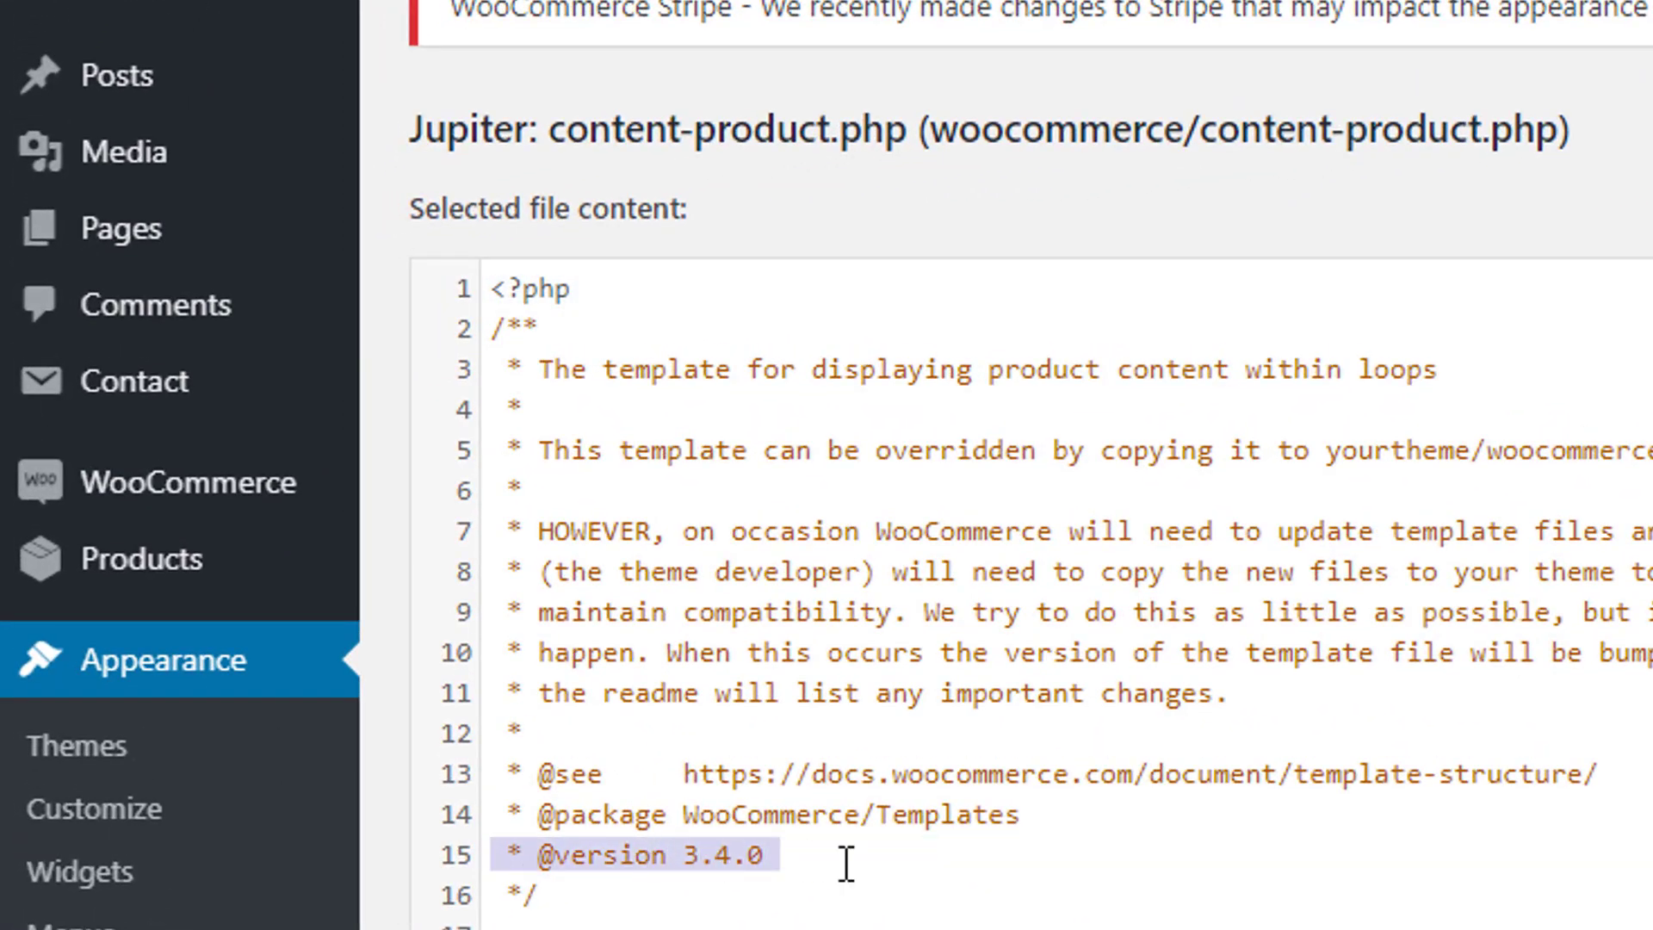
pyautogui.moveTo(1196, 131); pyautogui.dragTo(1545, 138)
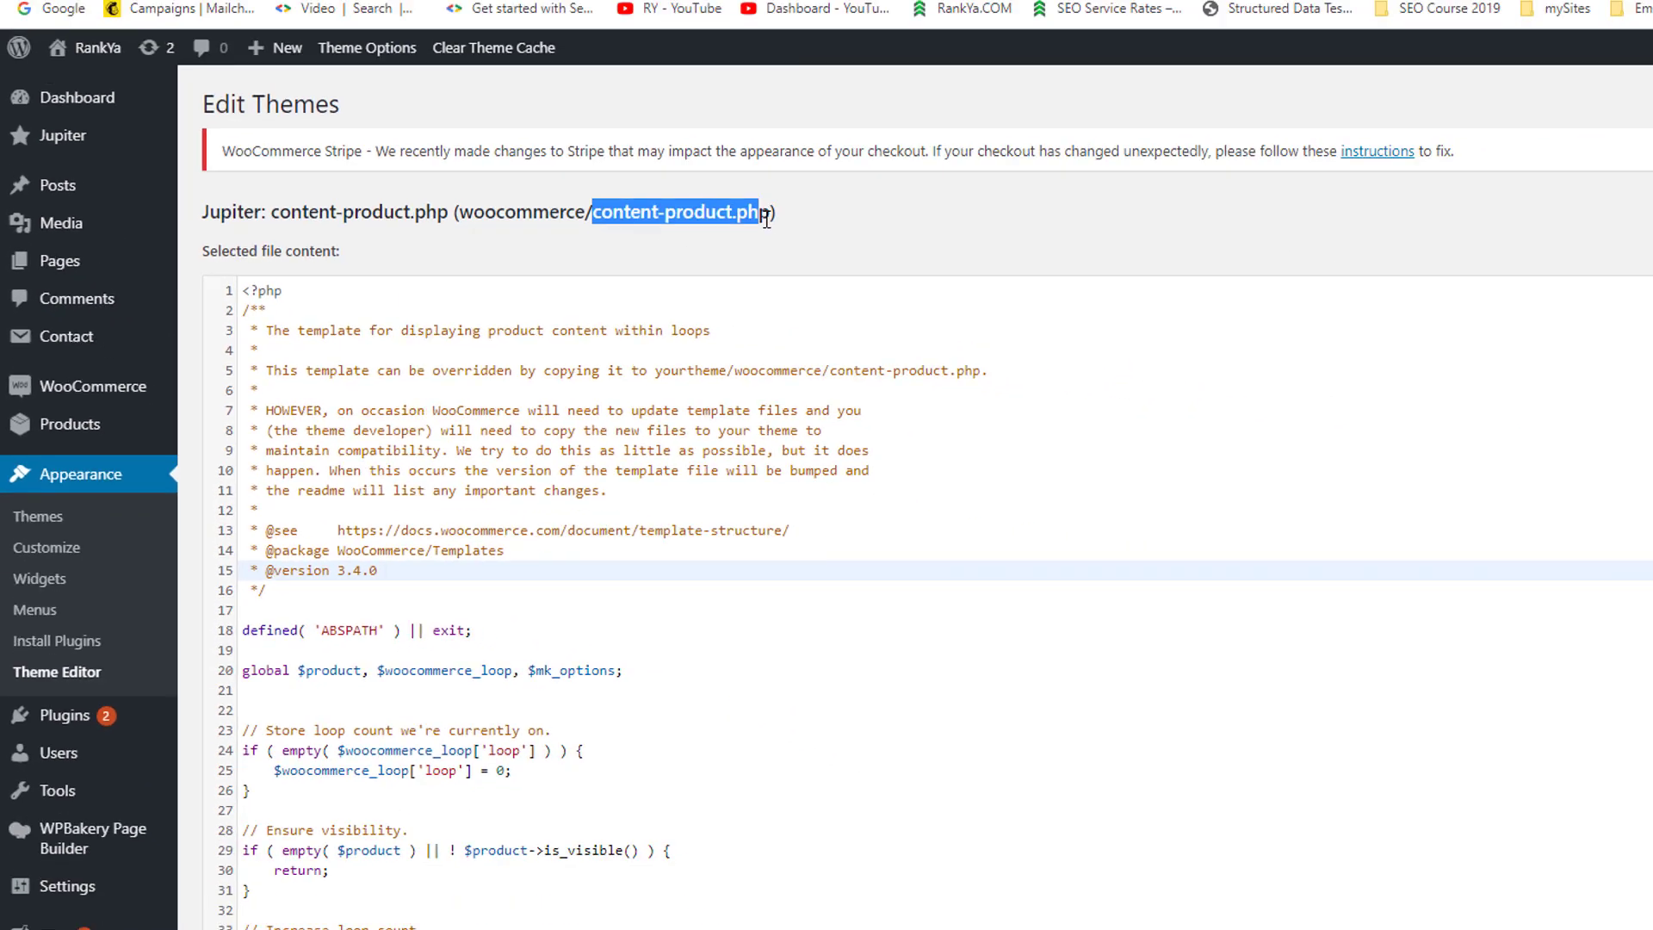
pyautogui.moveTo(765, 218); pyautogui.dragTo(776, 218)
pyautogui.click(632, 238)
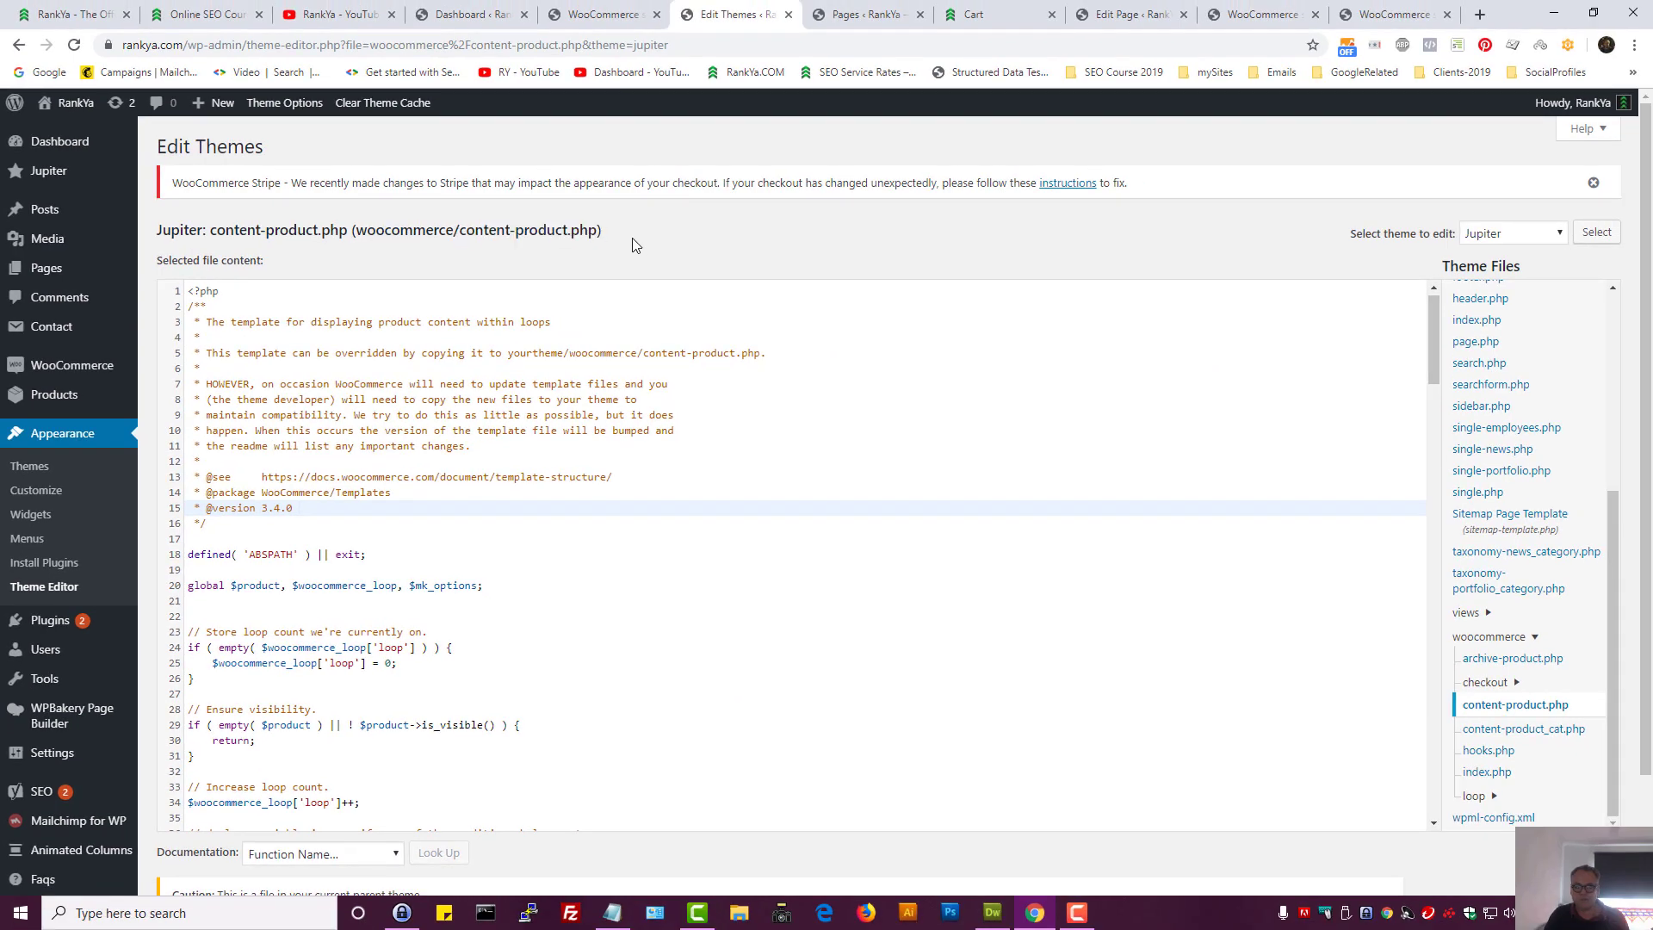
# Switch to FileZilla and connect to the saved DREAMHOST-RankYa2019 site
pyautogui.click(570, 913)
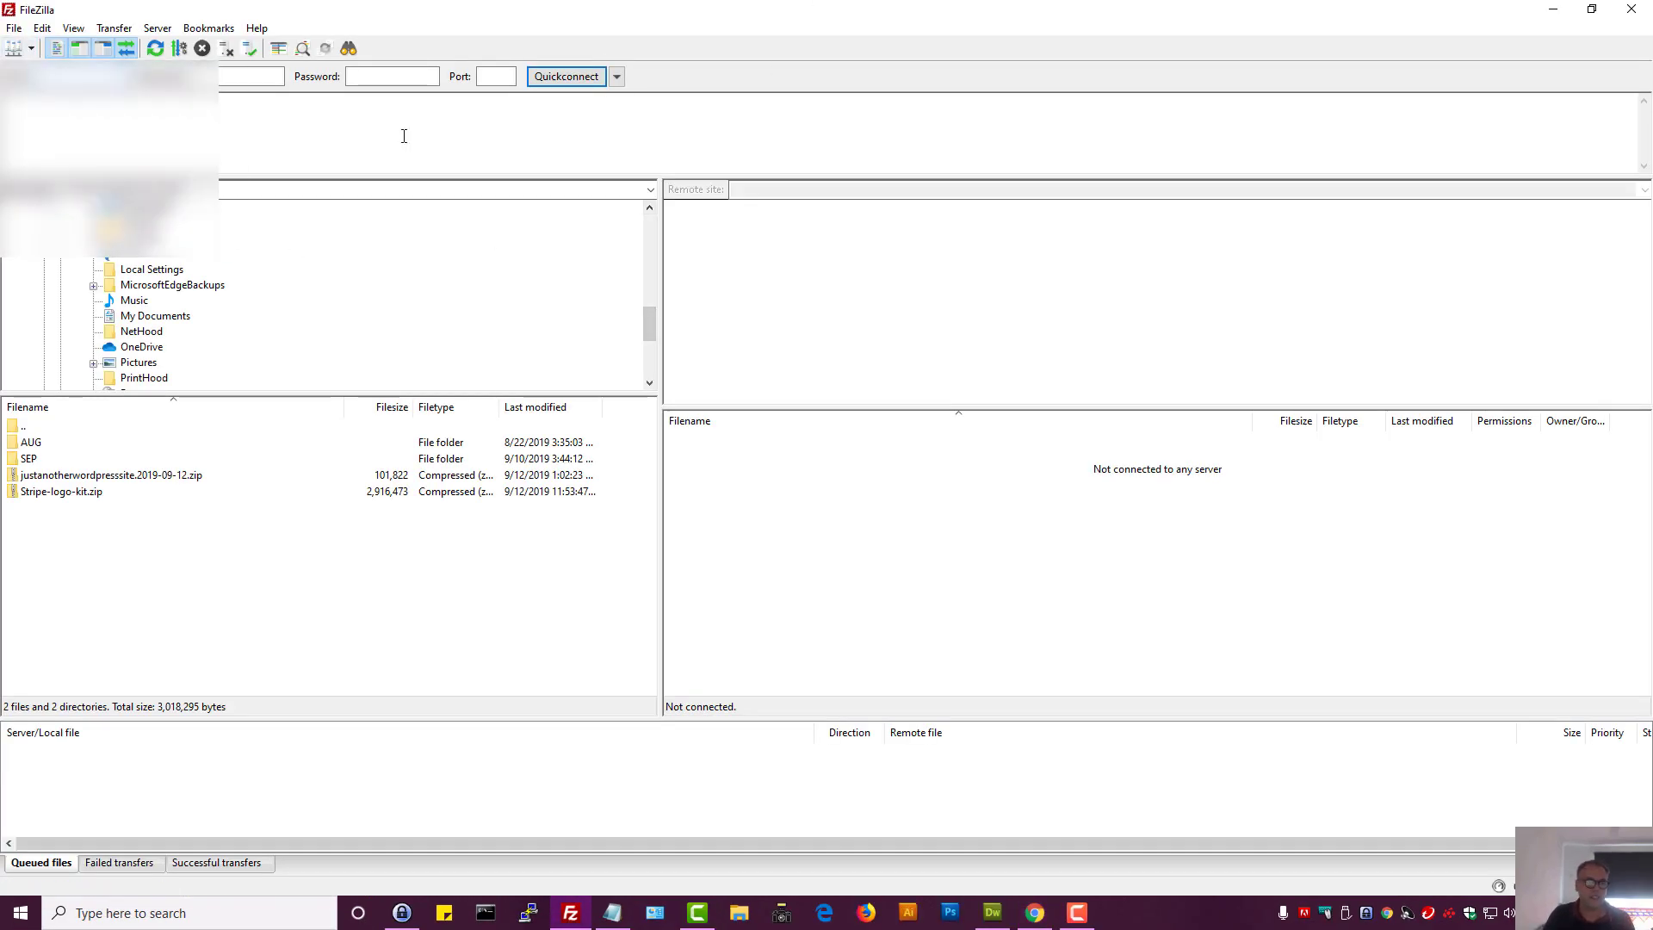
pyautogui.click(32, 52)
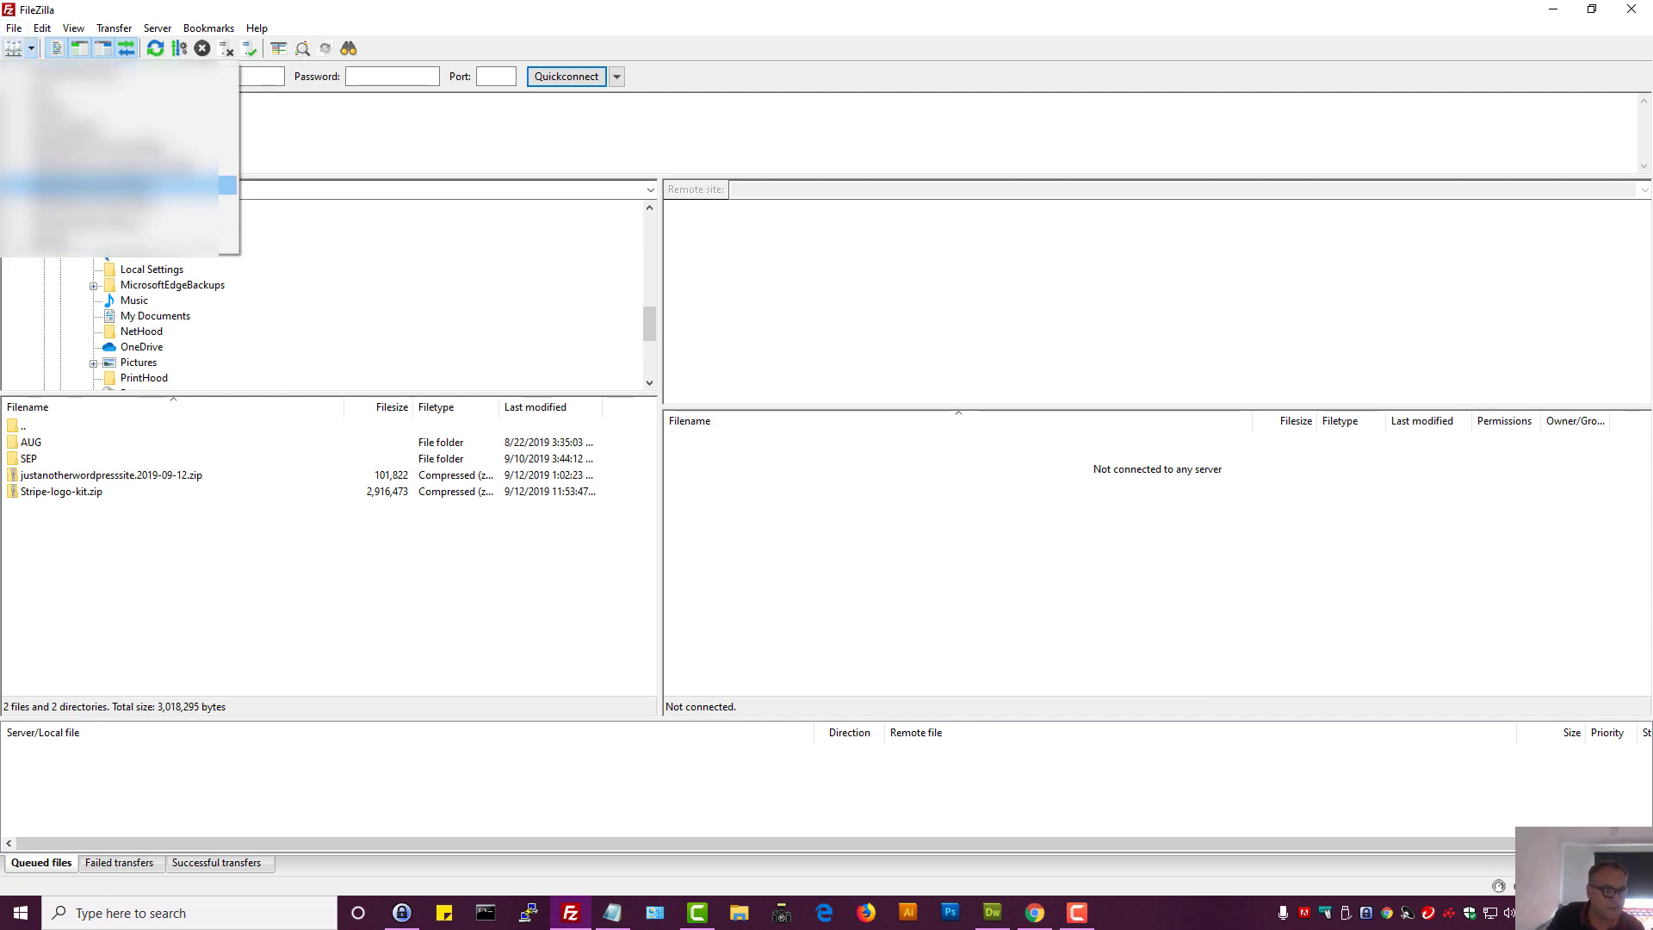
pyautogui.click(120, 186)
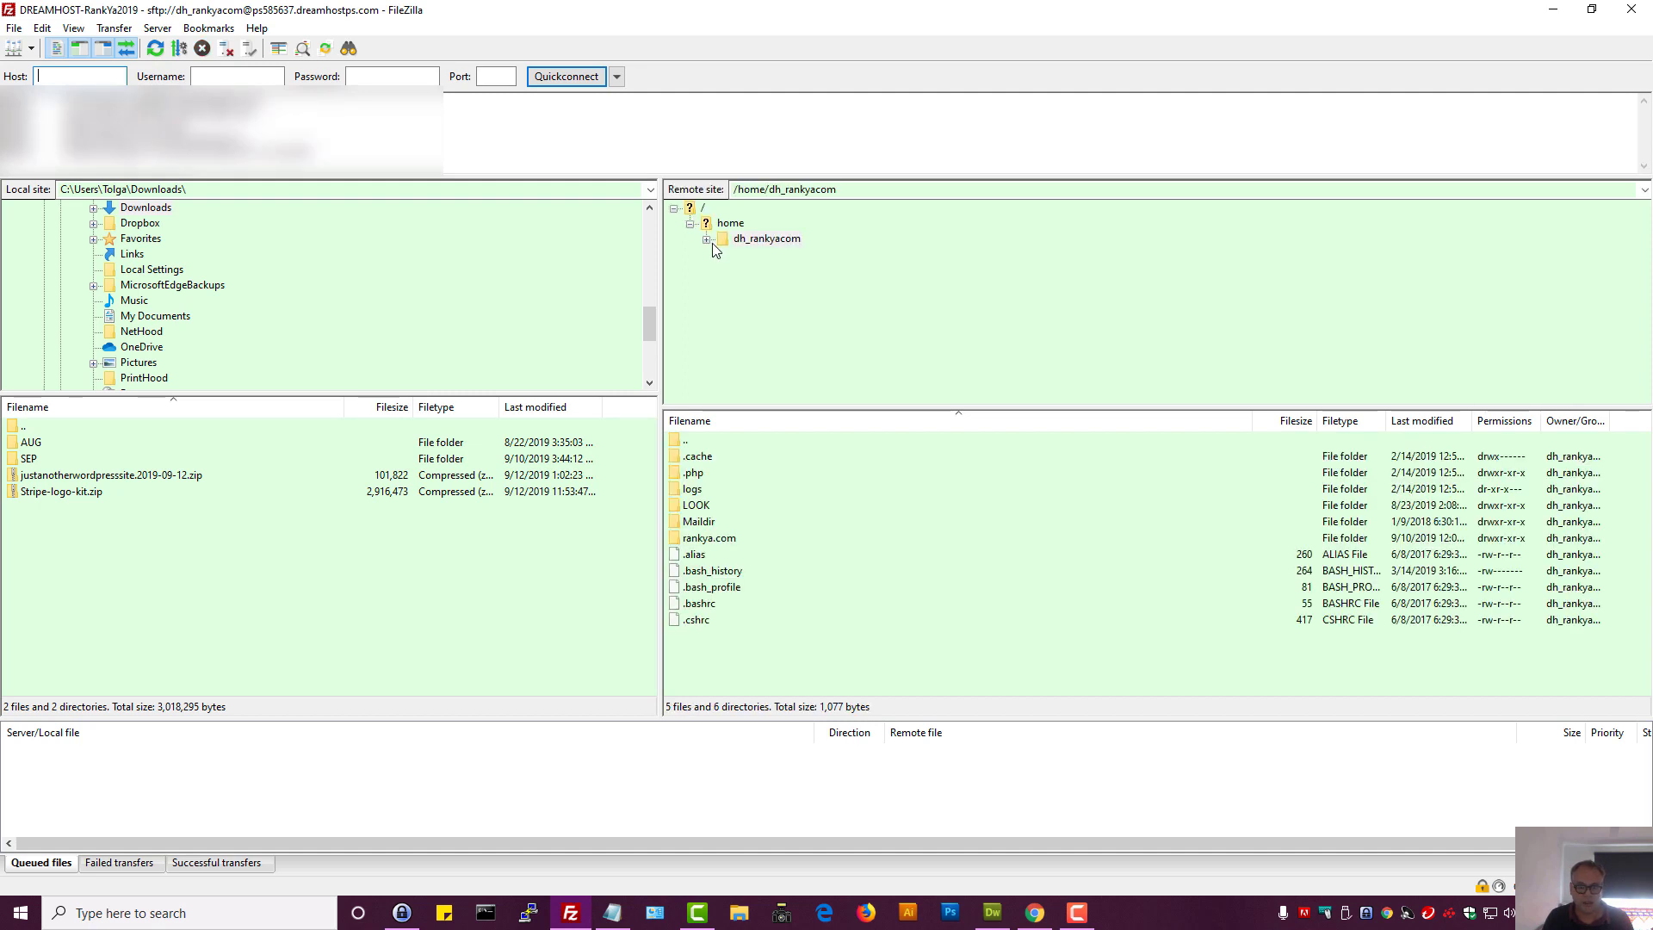
# Browse the remote site to rankya.com/wp-content/plugins/woocommerce/templates and expand the templates folder
pyautogui.click(779, 332)
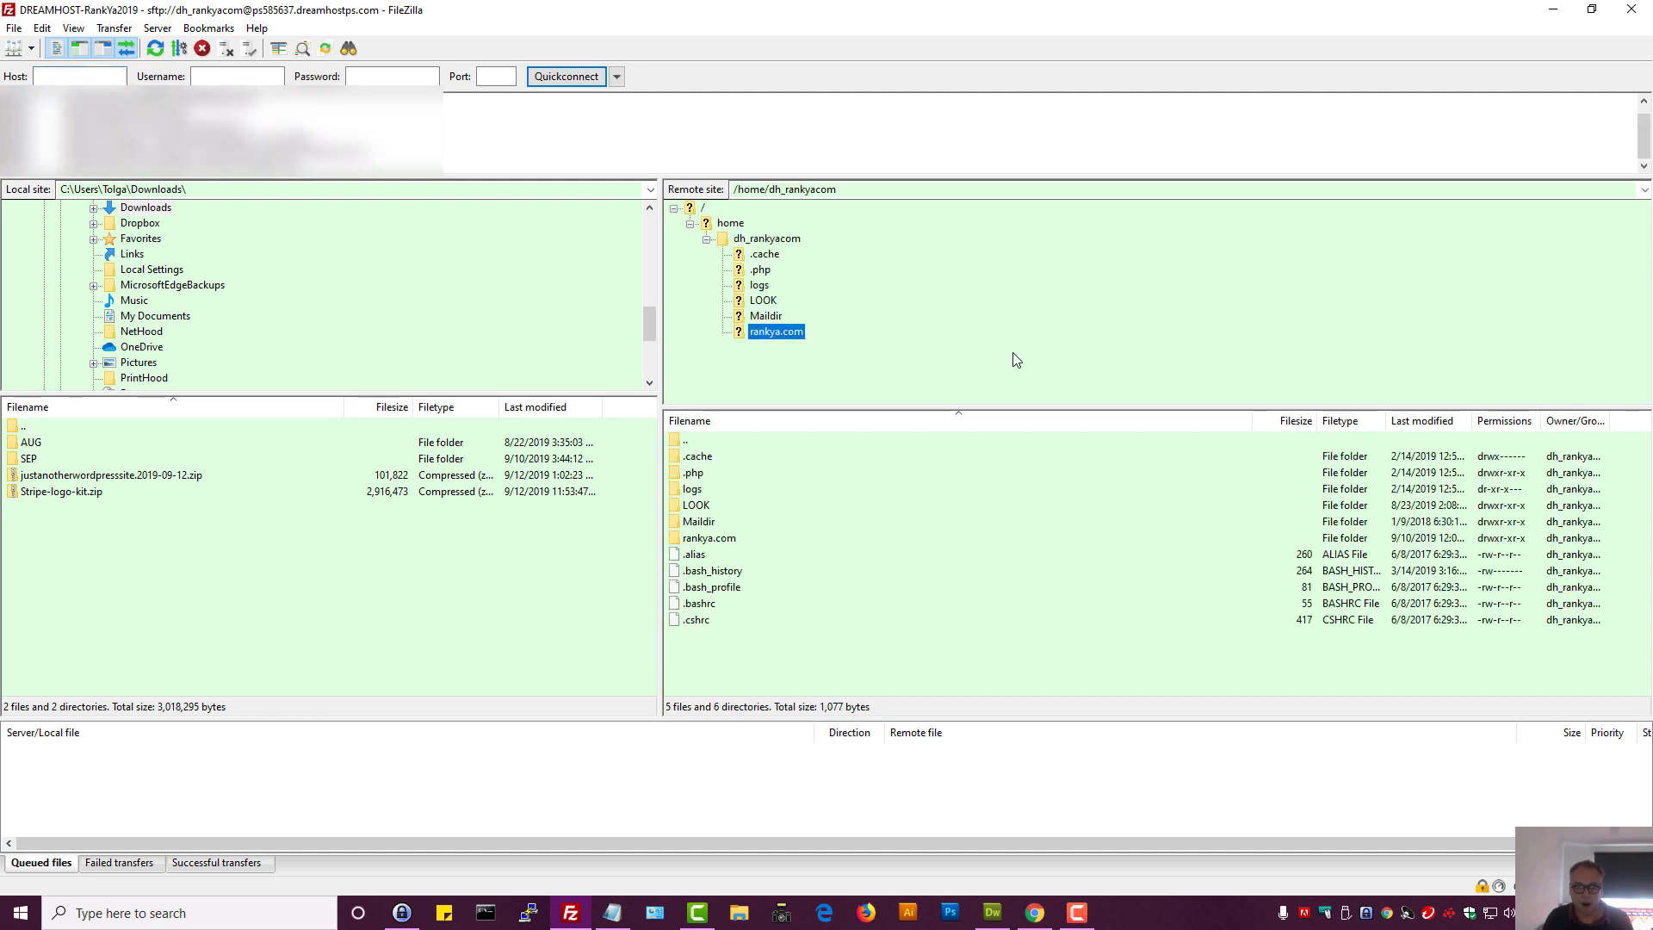
pyautogui.click(782, 381)
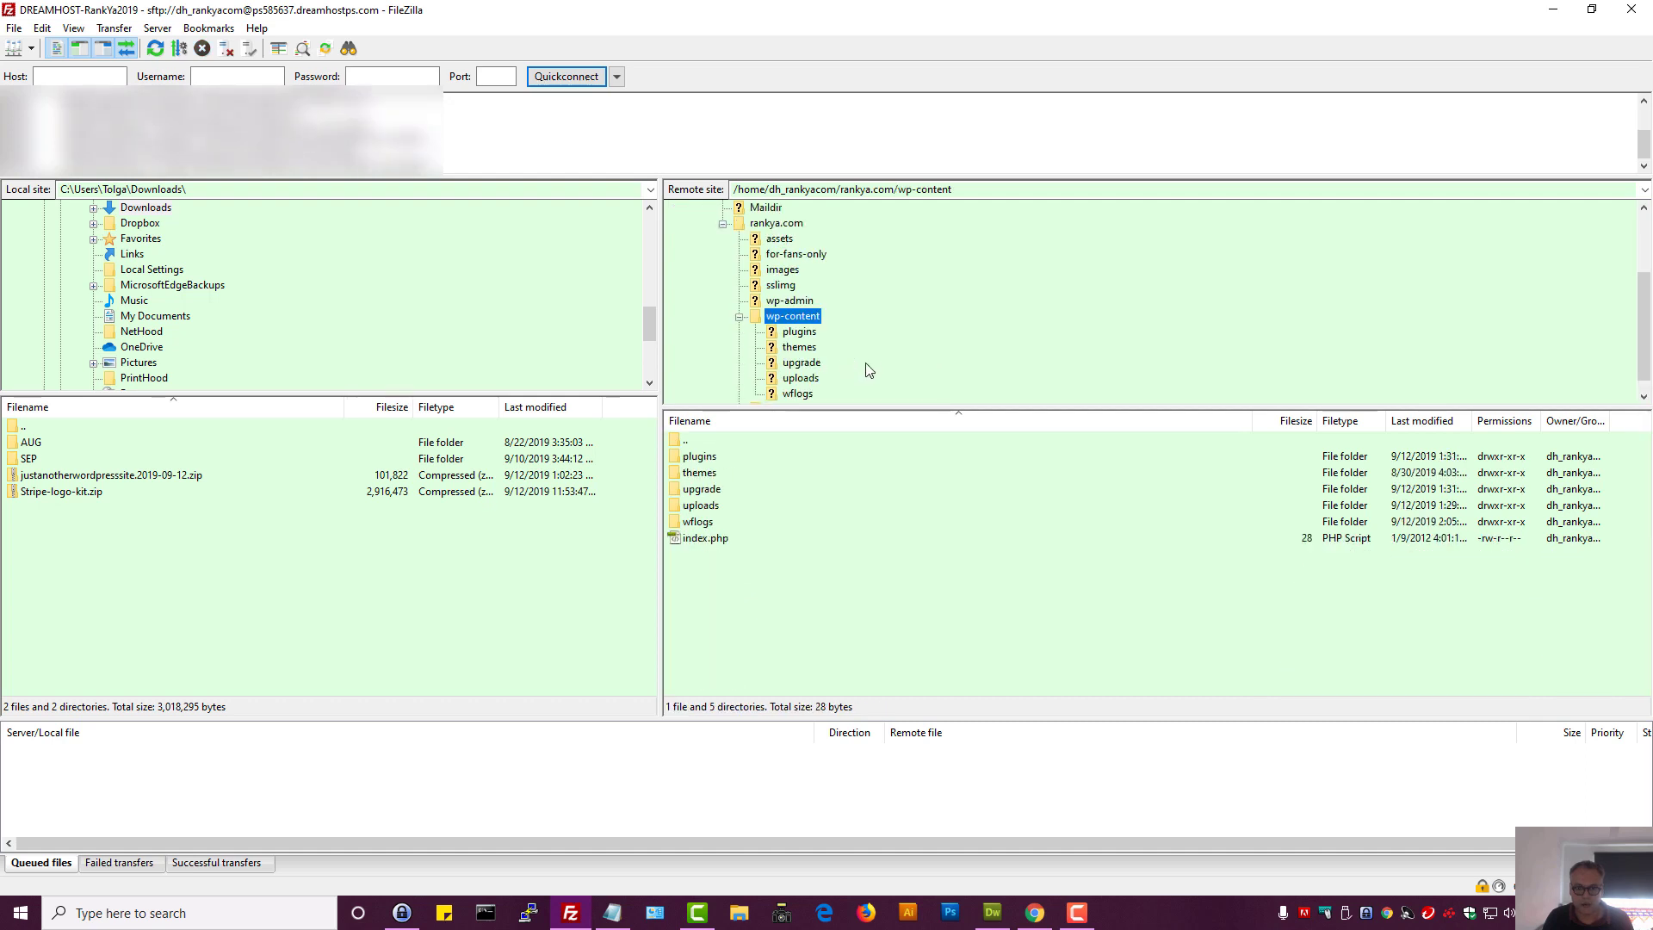
pyautogui.click(787, 318)
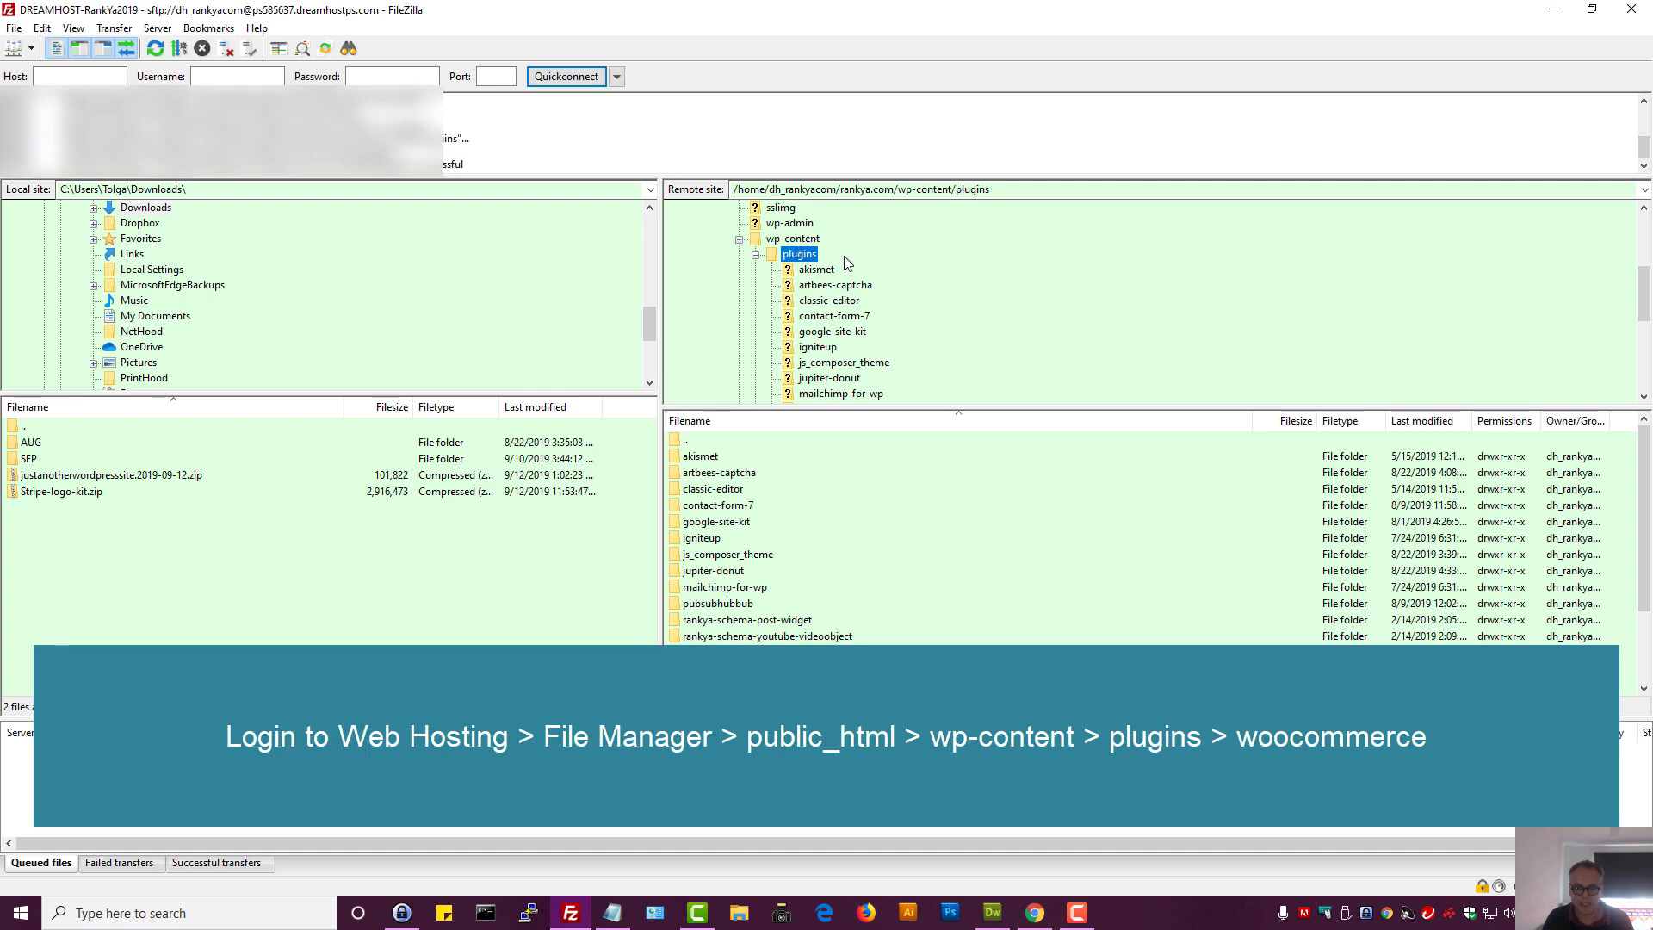
pyautogui.scroll(-3, 825, 261)
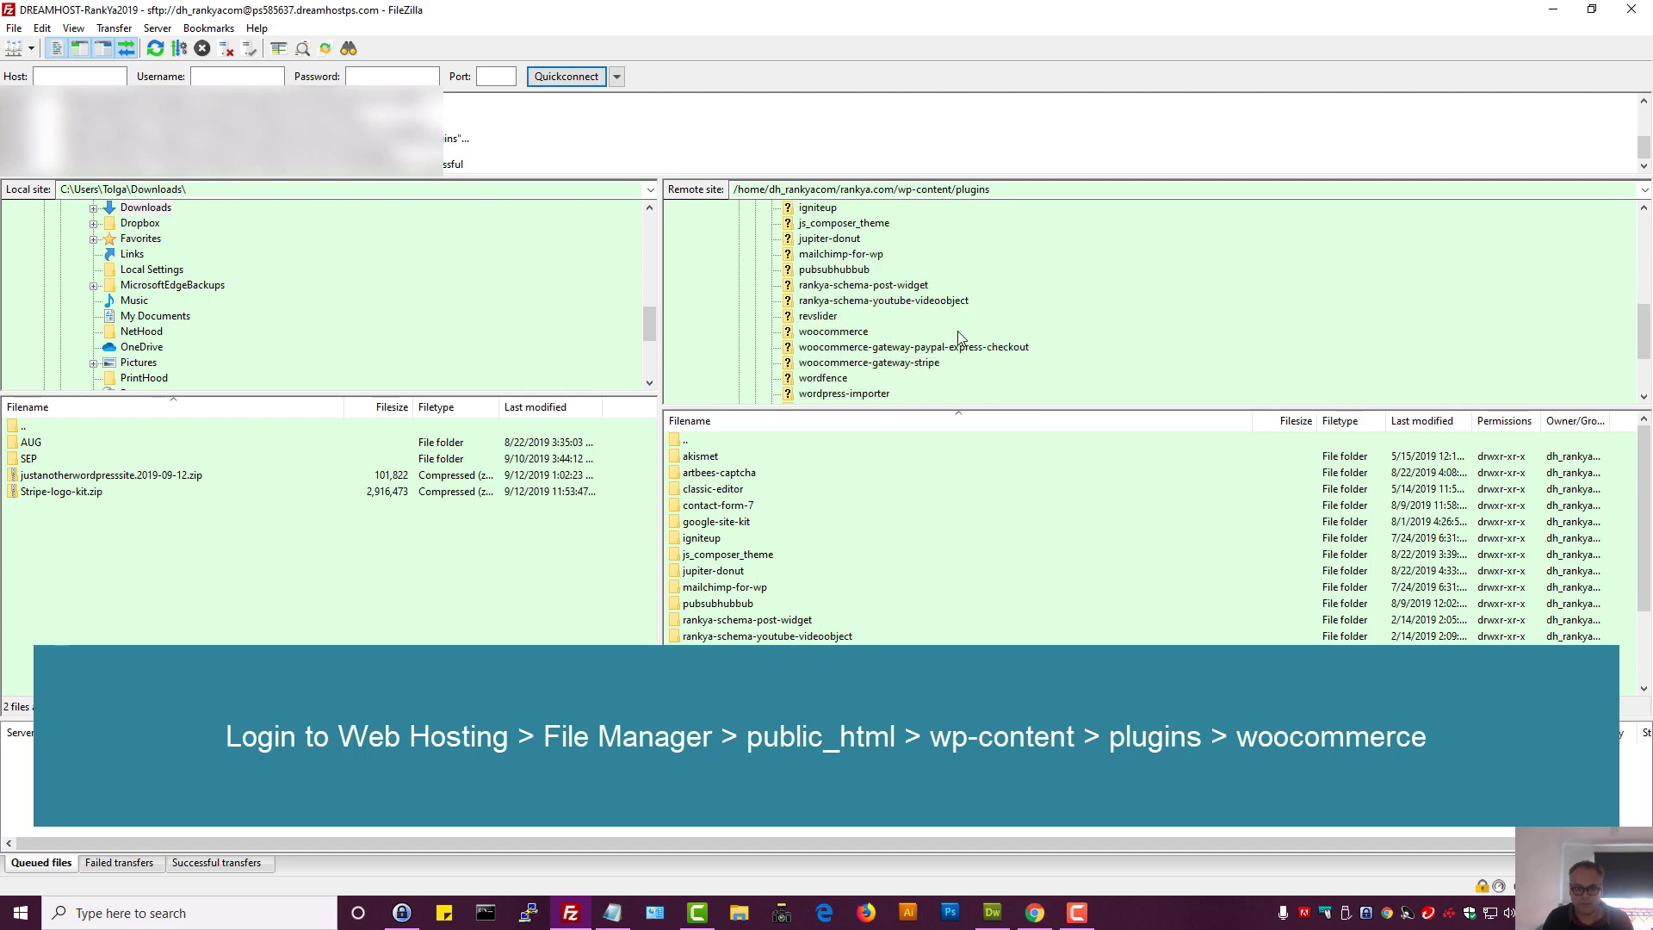
pyautogui.click(832, 333)
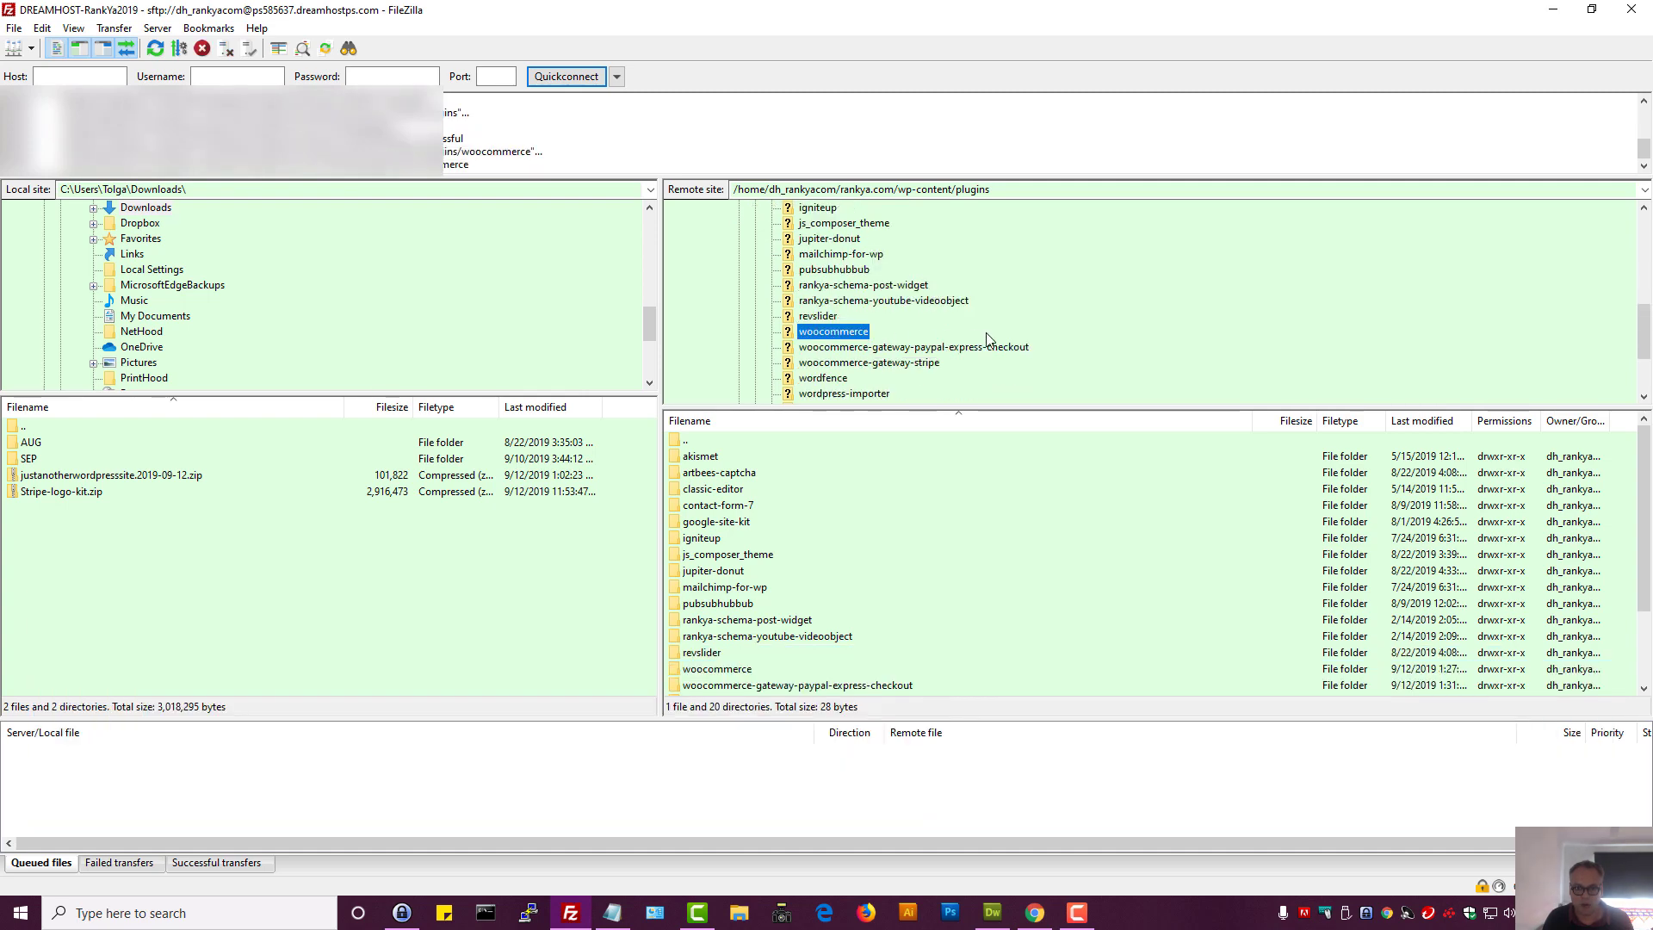
pyautogui.scroll(-1, 928, 335)
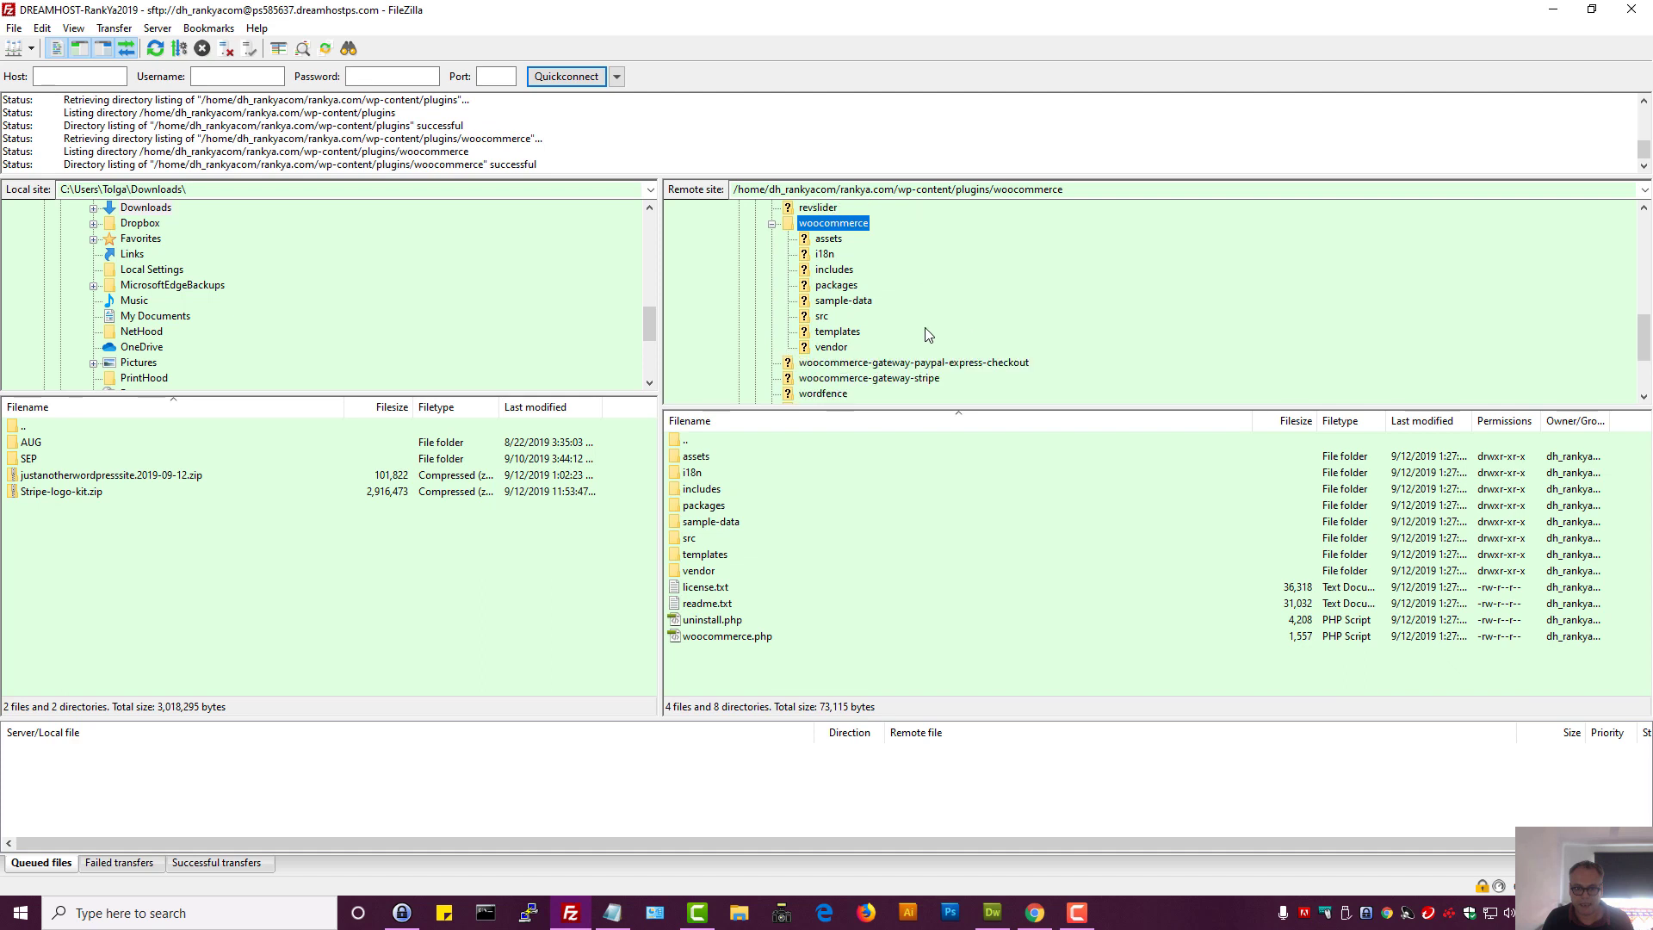
pyautogui.click(836, 331)
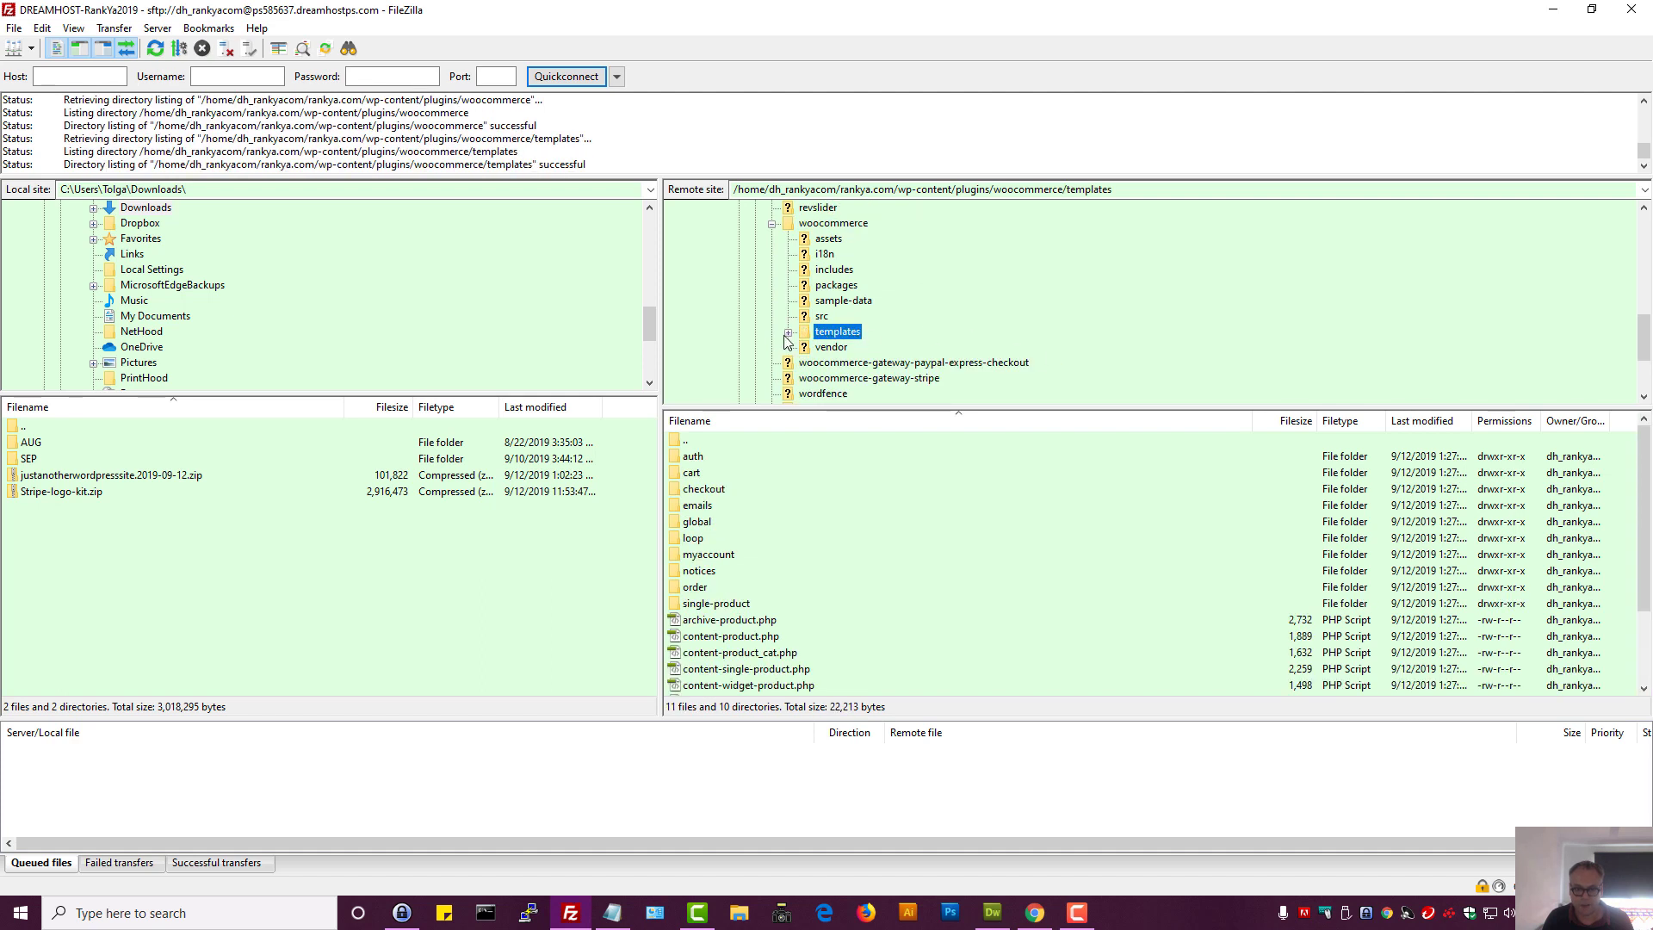
pyautogui.click(787, 334)
pyautogui.scroll(-1, 843, 517)
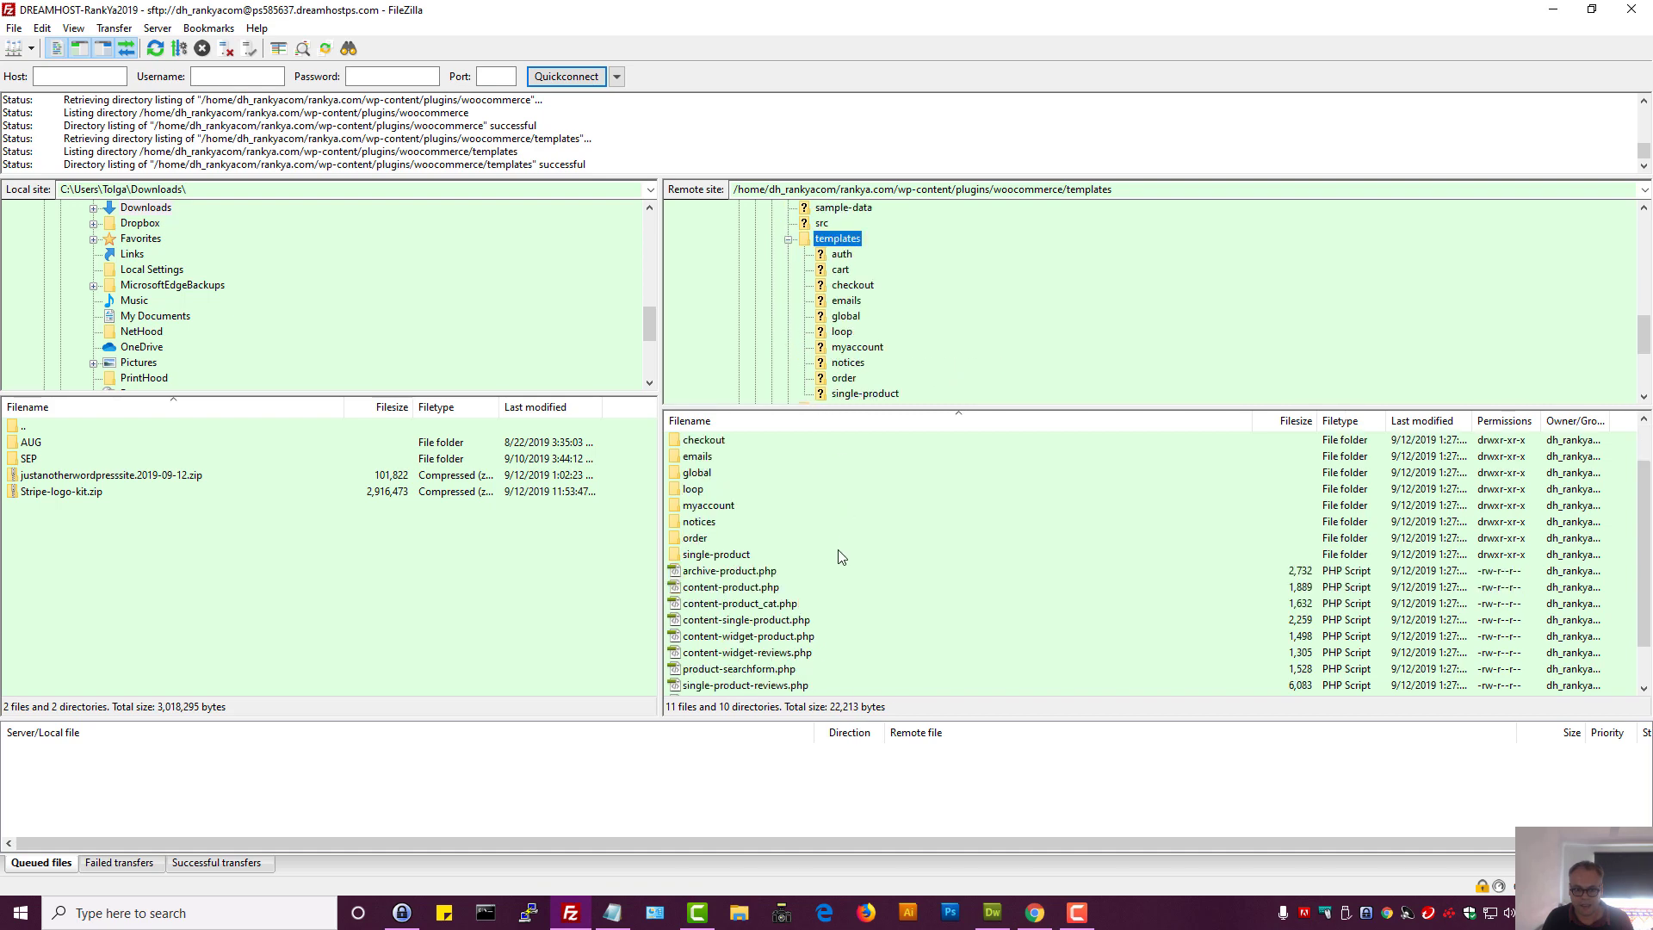
# Download content-product.php from WooCommerce's templates folder, first to the local Downloads folder and again to the Desktop
pyautogui.rightClick(727, 593)
pyautogui.click(747, 601)
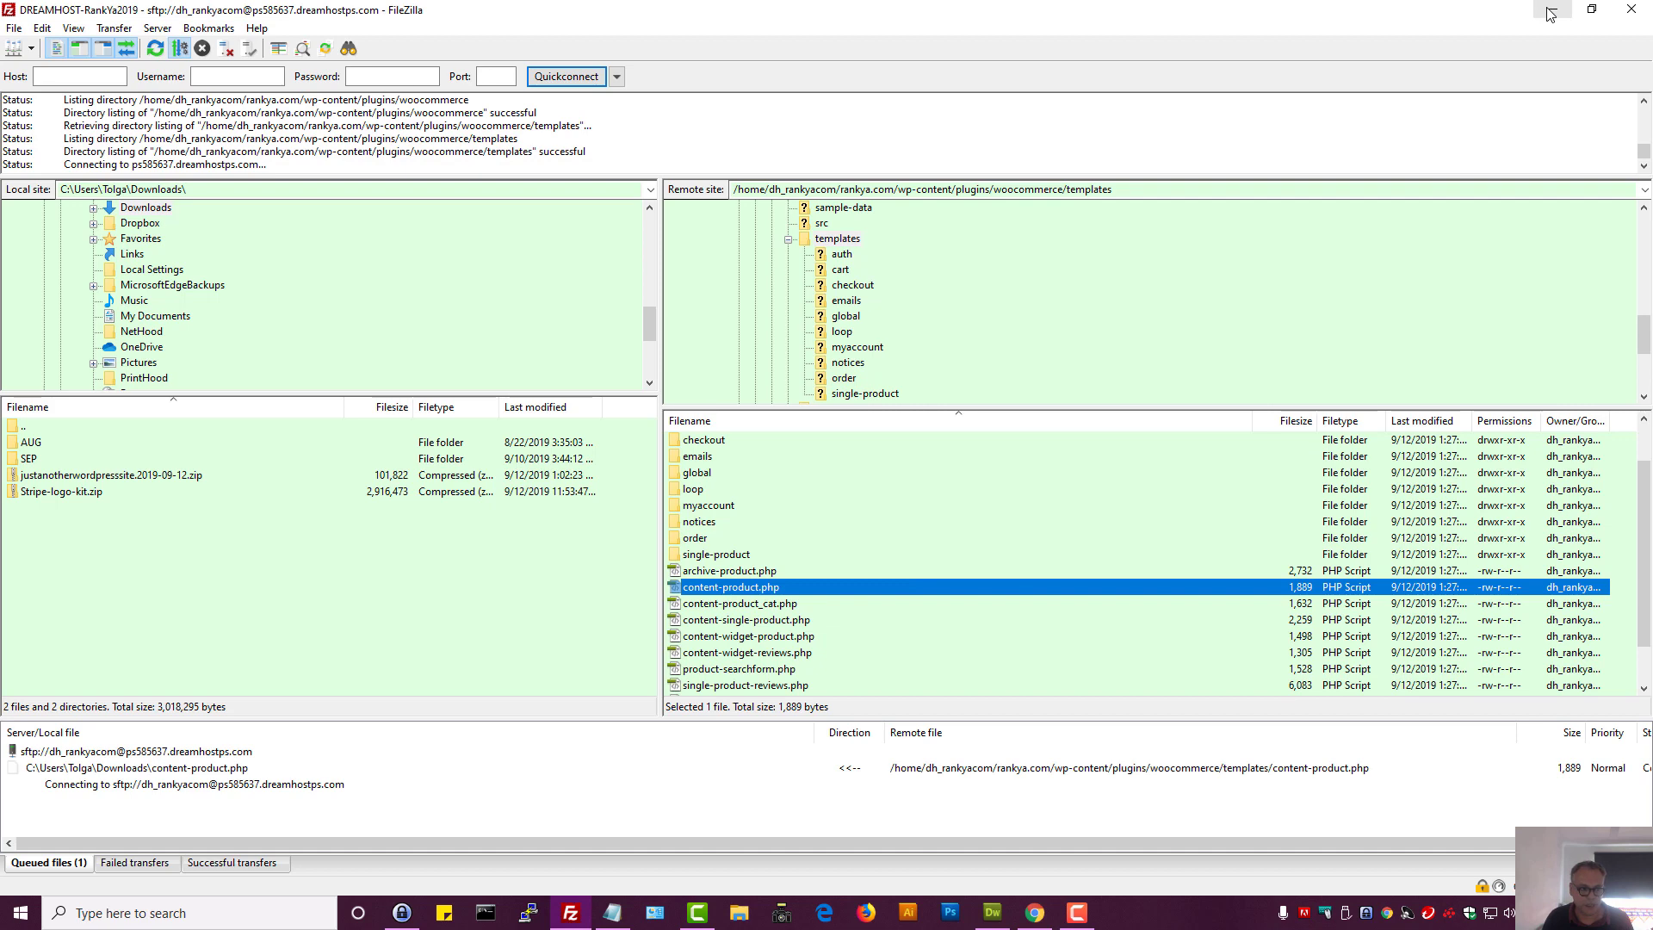
pyautogui.scroll(1, 156, 258)
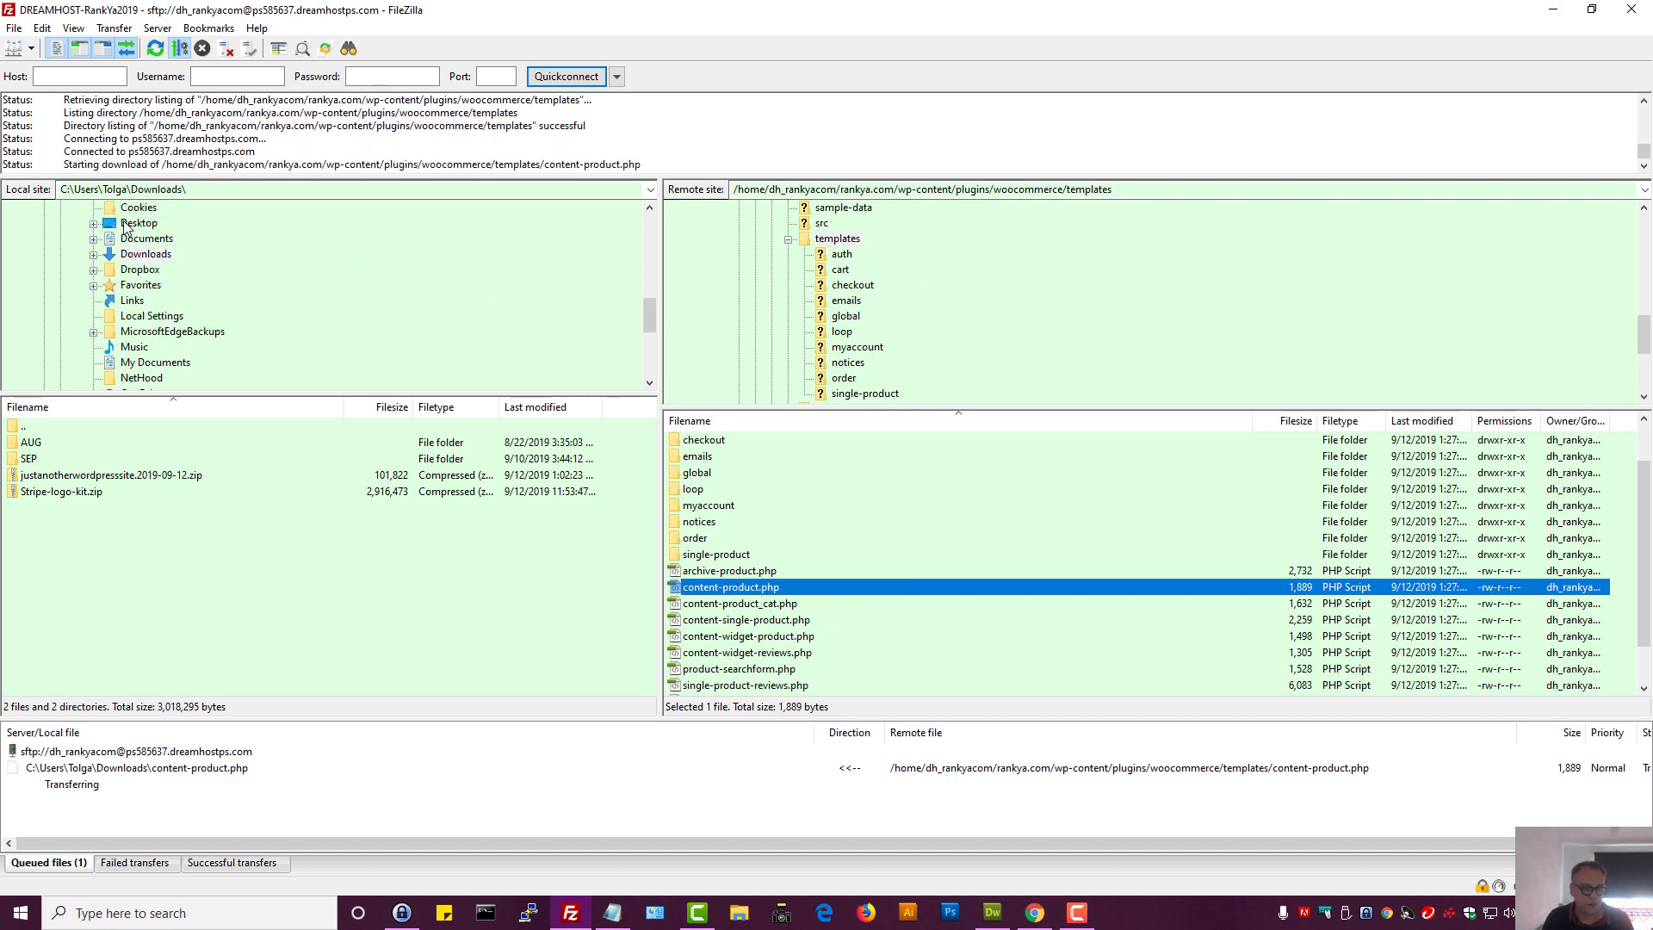
pyautogui.click(129, 223)
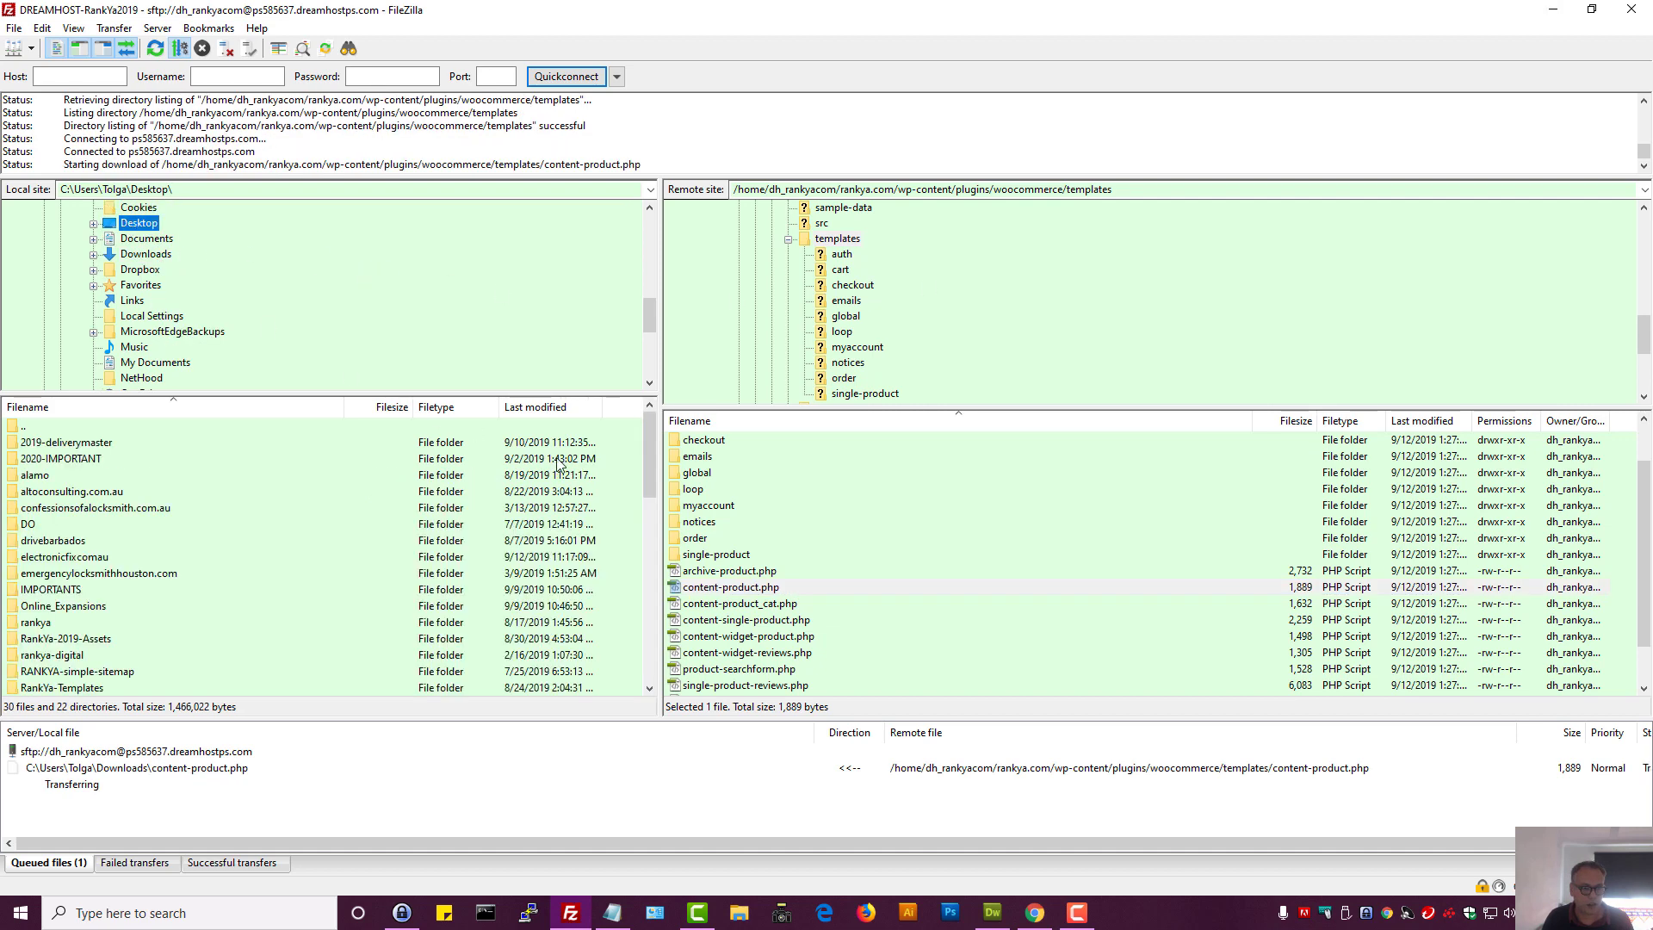
pyautogui.rightClick(711, 592)
pyautogui.click(758, 598)
pyautogui.click(1554, 10)
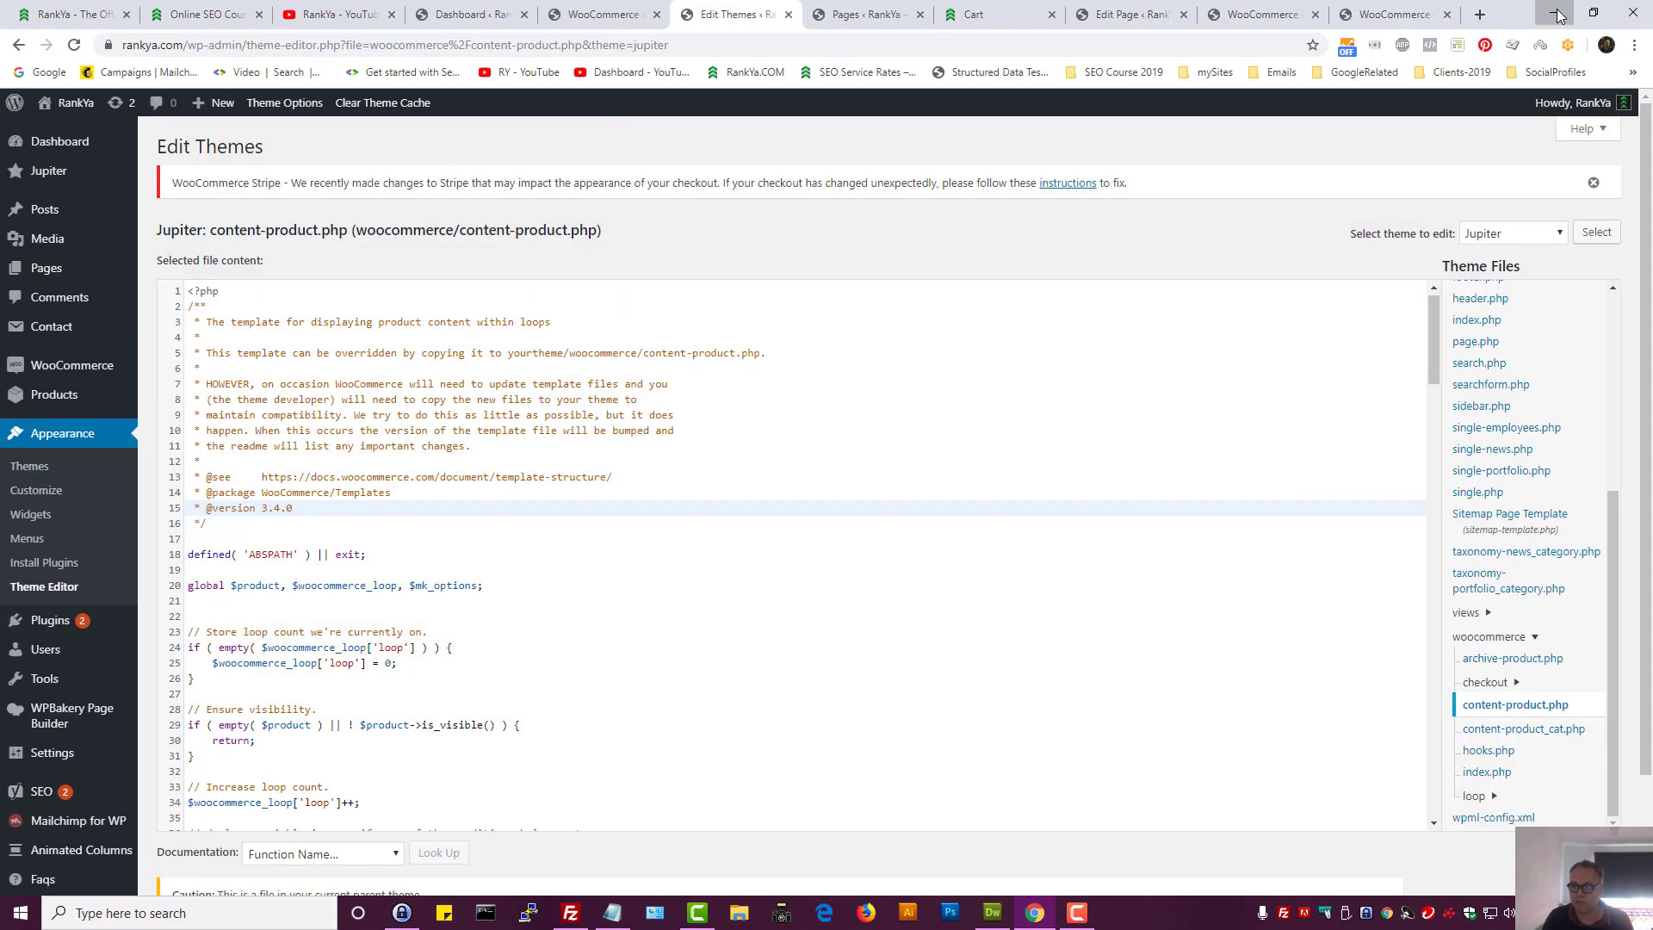
pyautogui.click(1560, 16)
pyautogui.click(1576, 14)
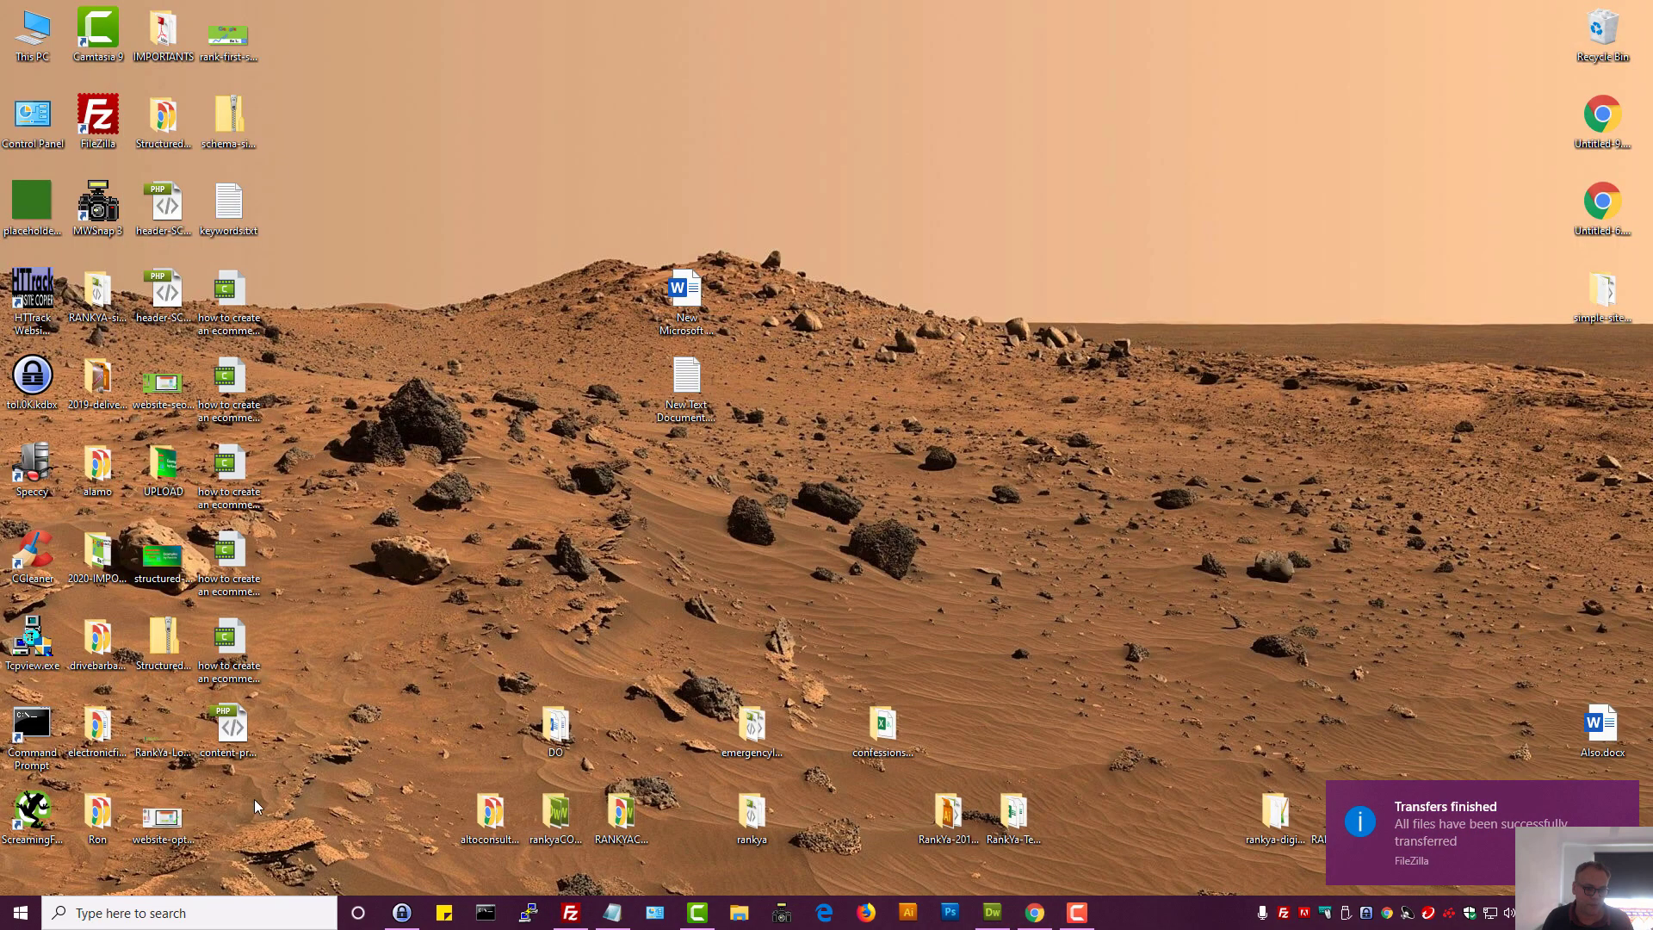
pyautogui.doubleClick(228, 728)
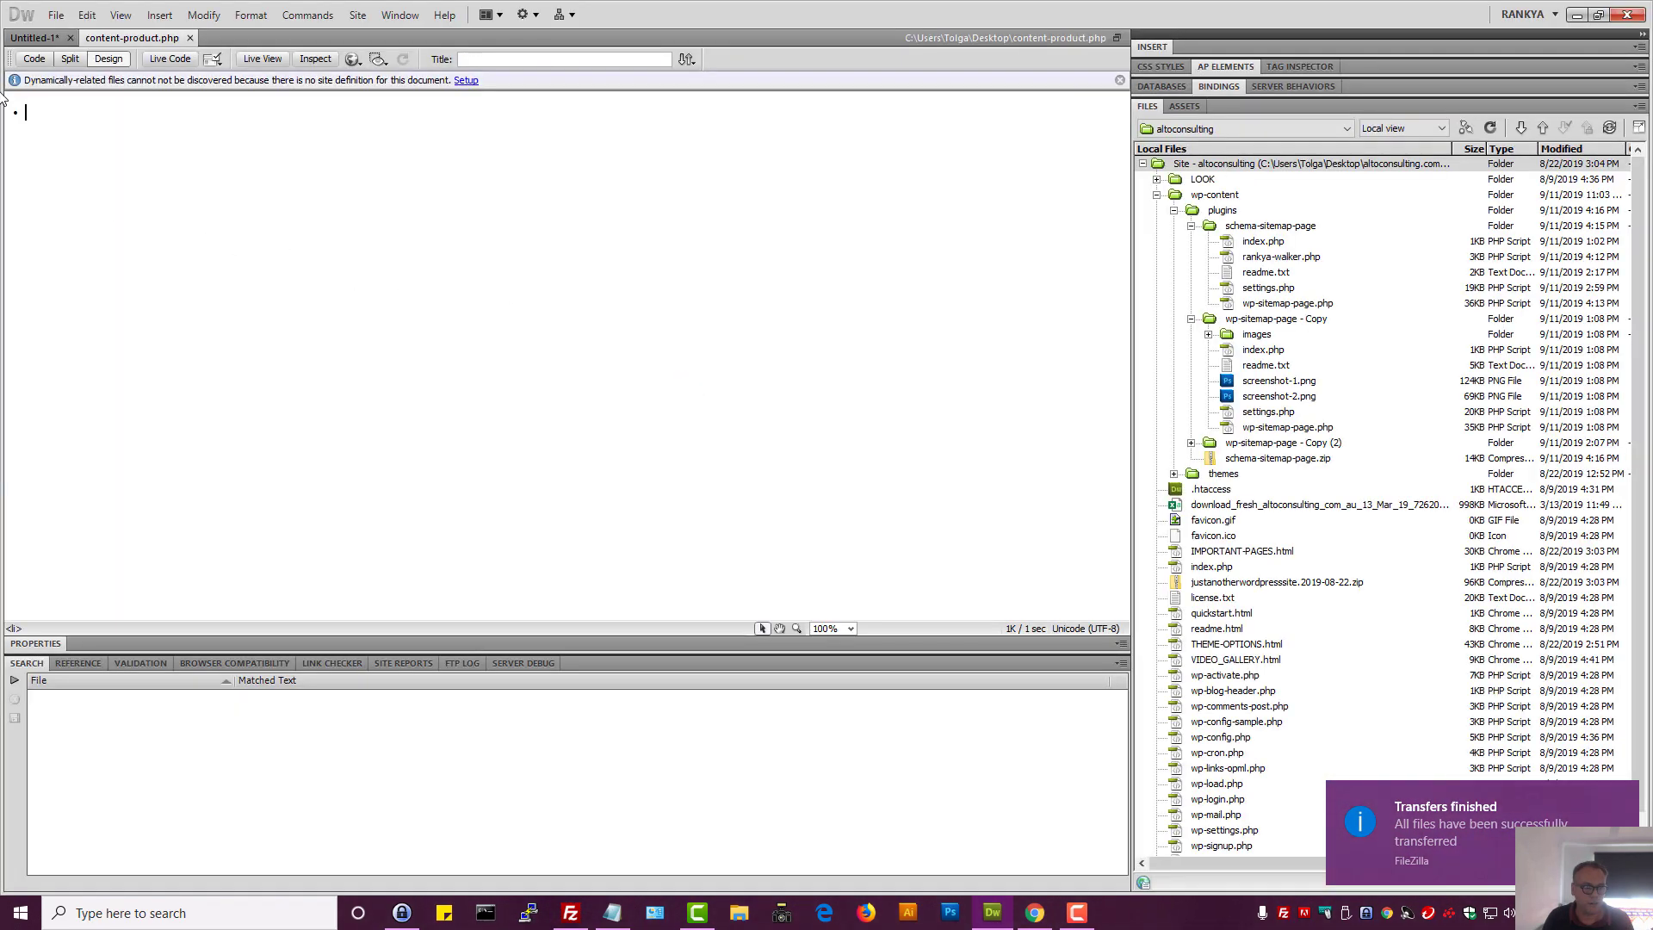
pyautogui.click(34, 58)
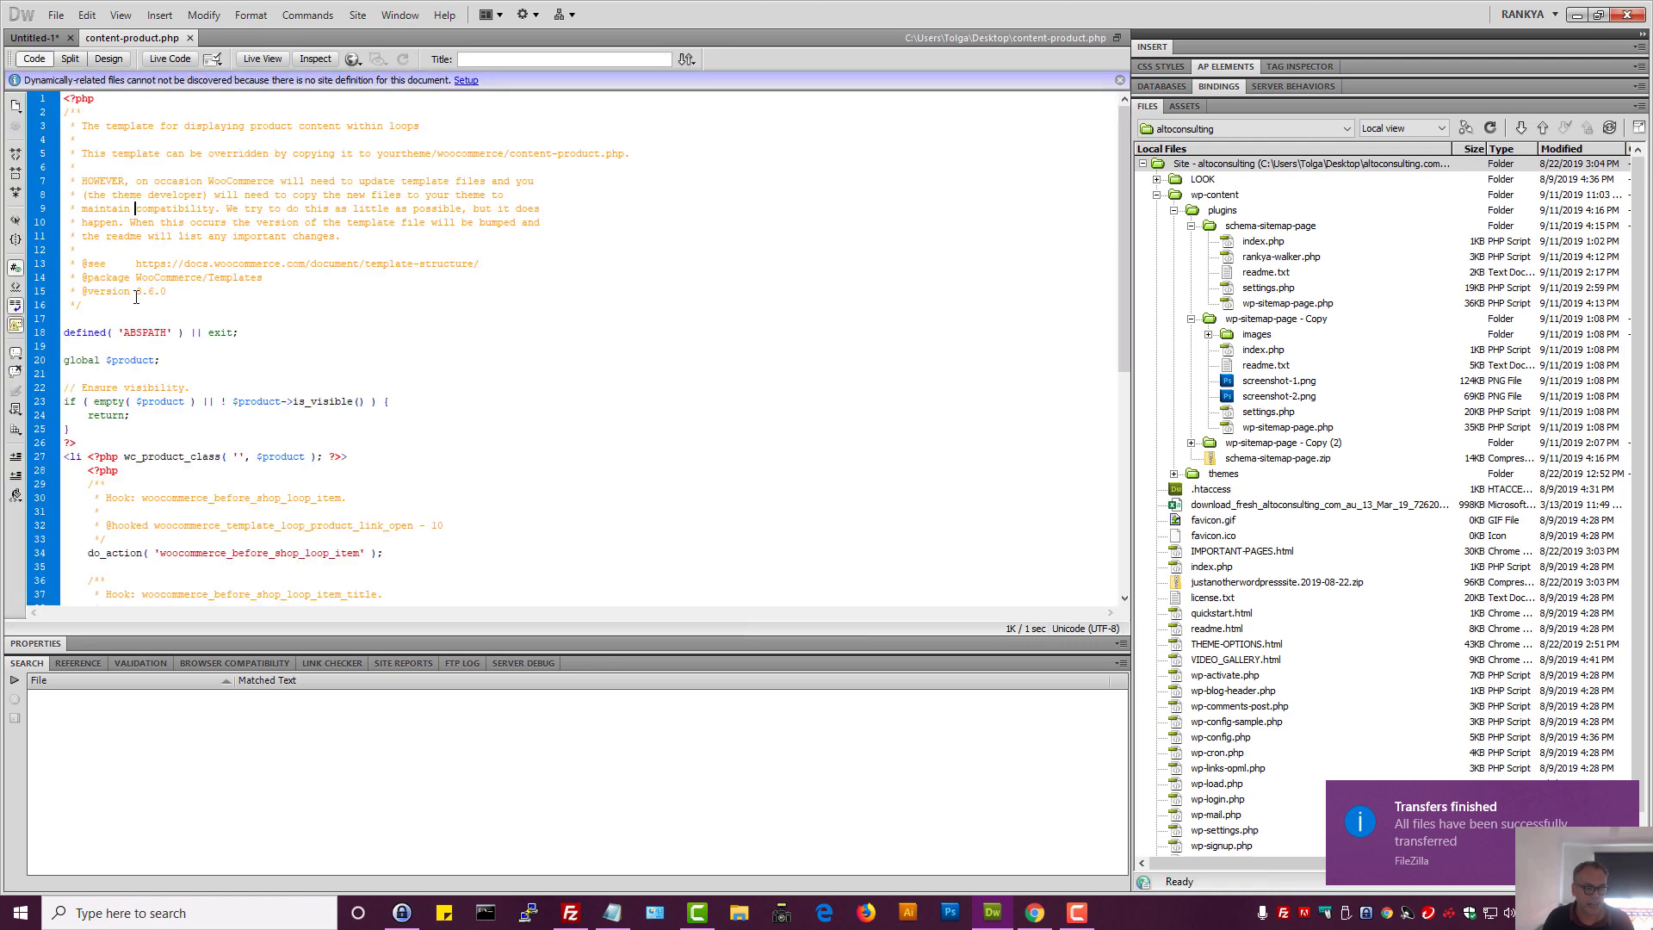
pyautogui.moveTo(167, 293); pyautogui.dragTo(86, 296)
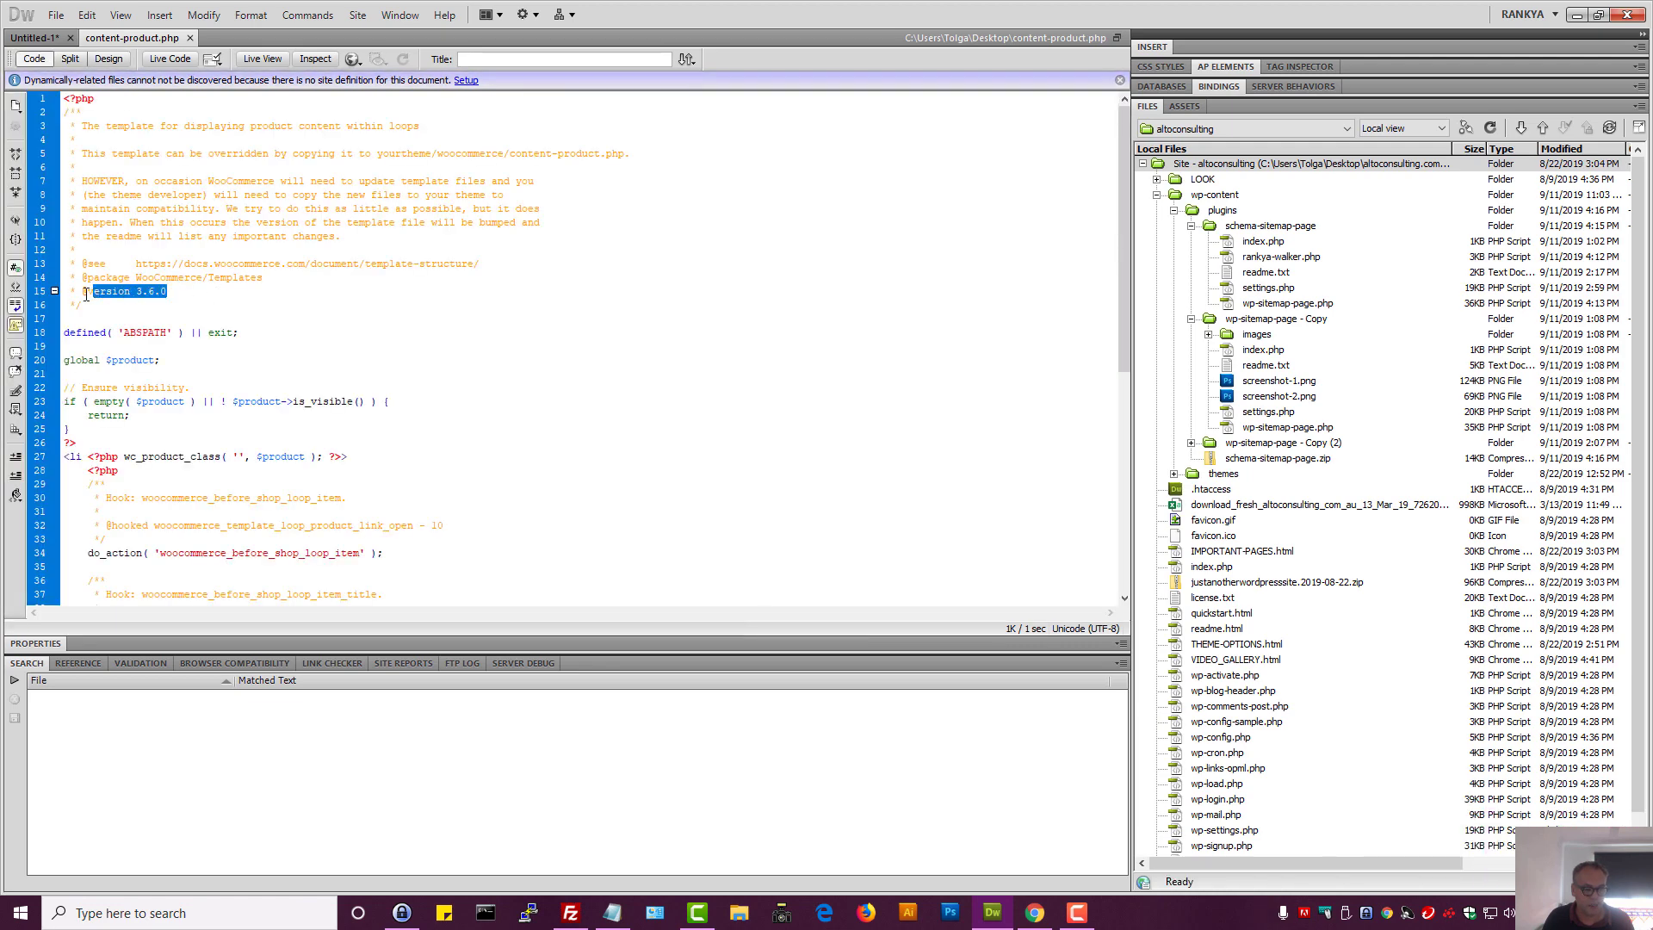
pyautogui.click(89, 302)
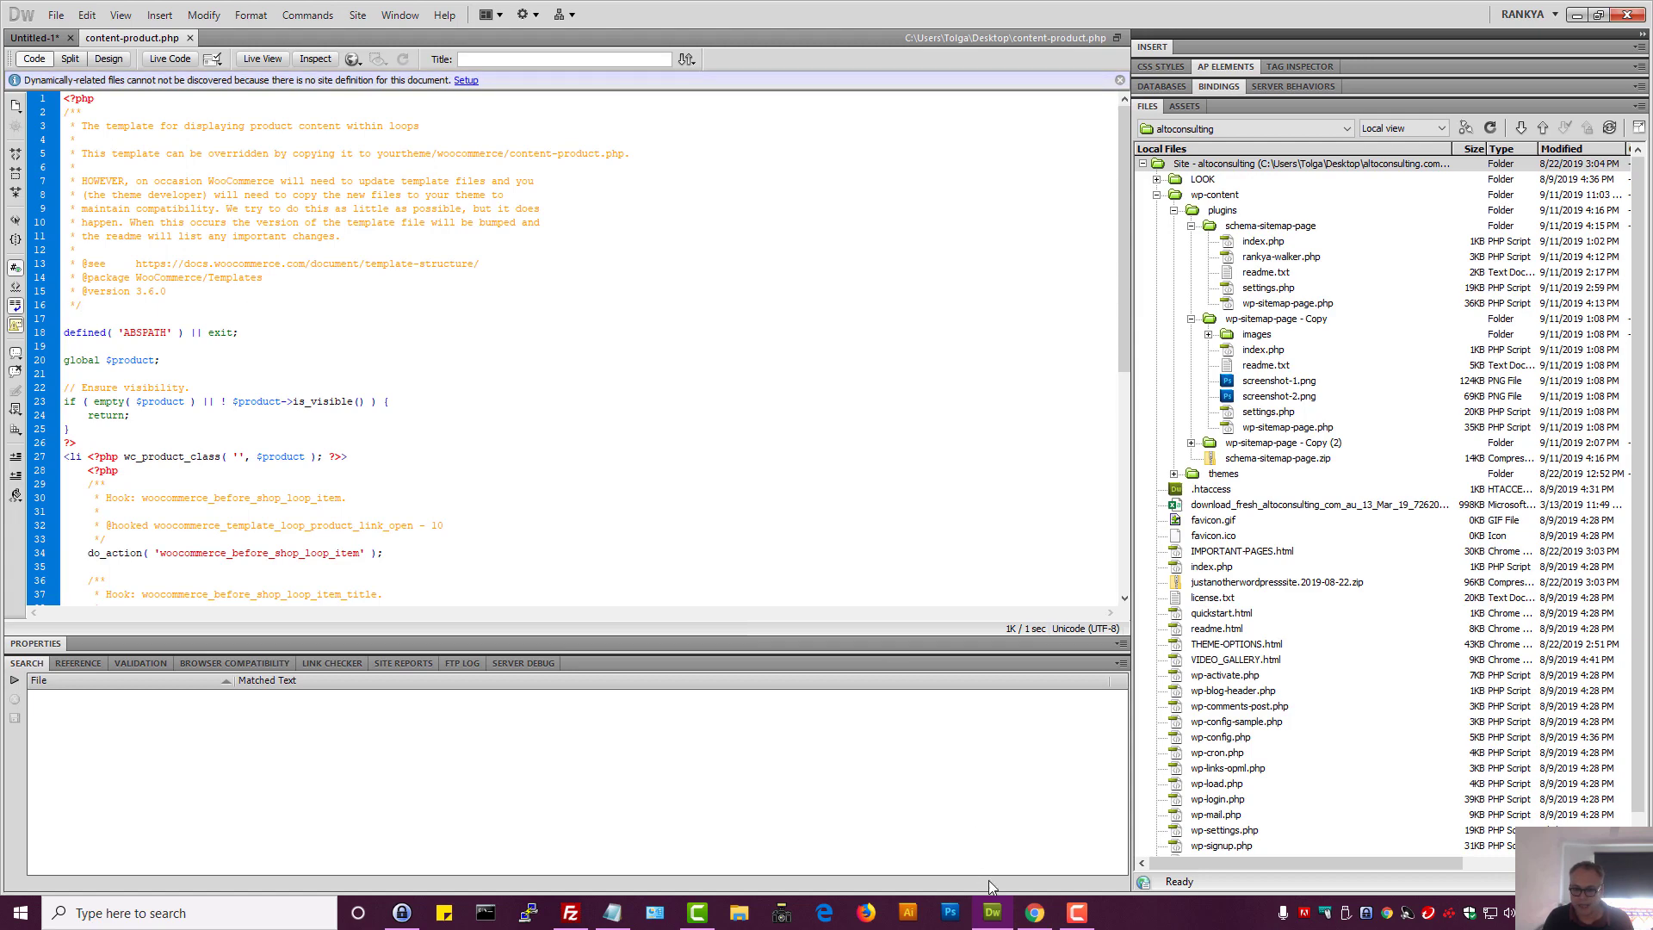
# Copy the whole downloaded template and paste it over all the code of Jupiter's content-product.php in the browser's Theme Editor
pyautogui.hotkey('ctrl', 'a')
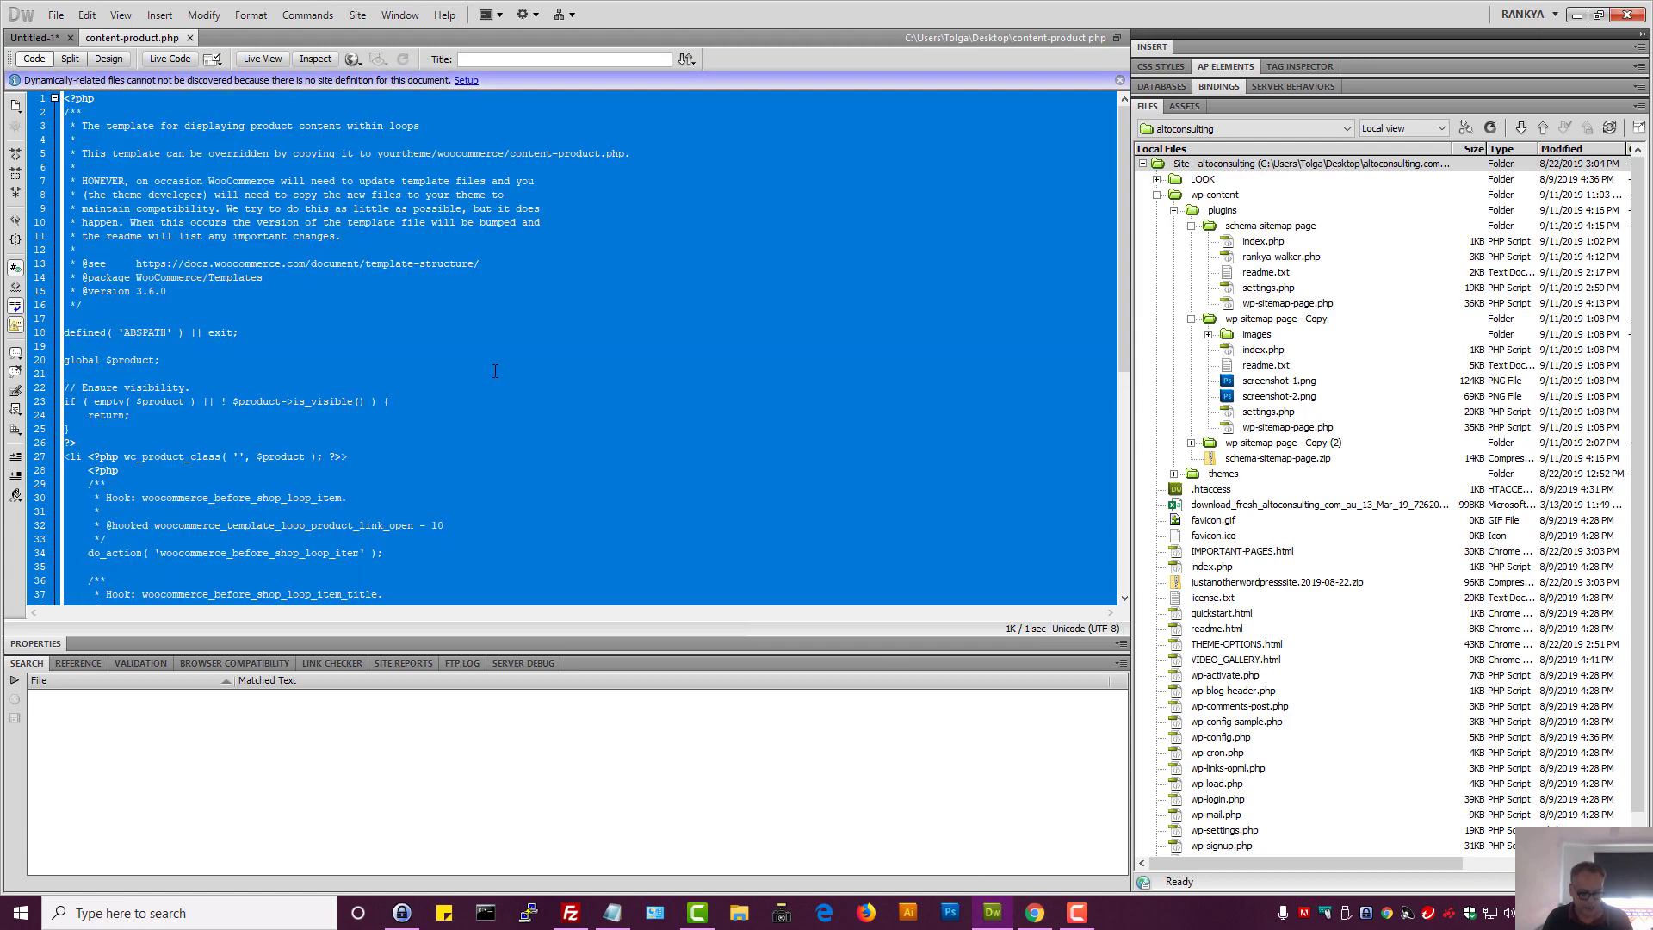
pyautogui.click(1035, 913)
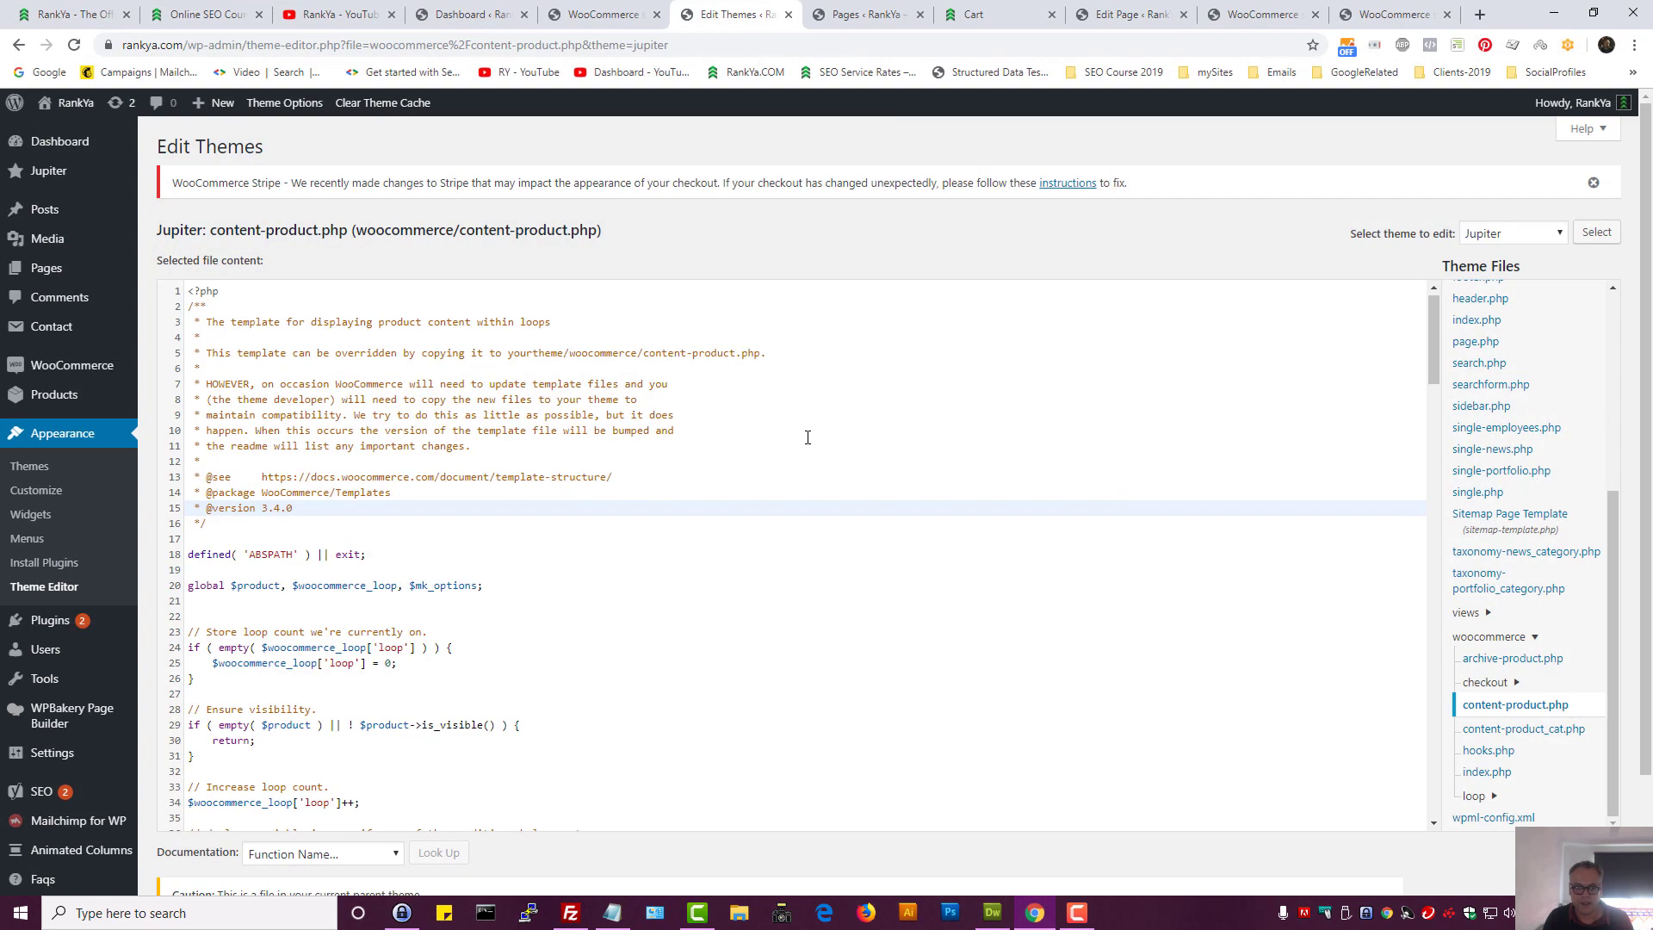
pyautogui.click(751, 448)
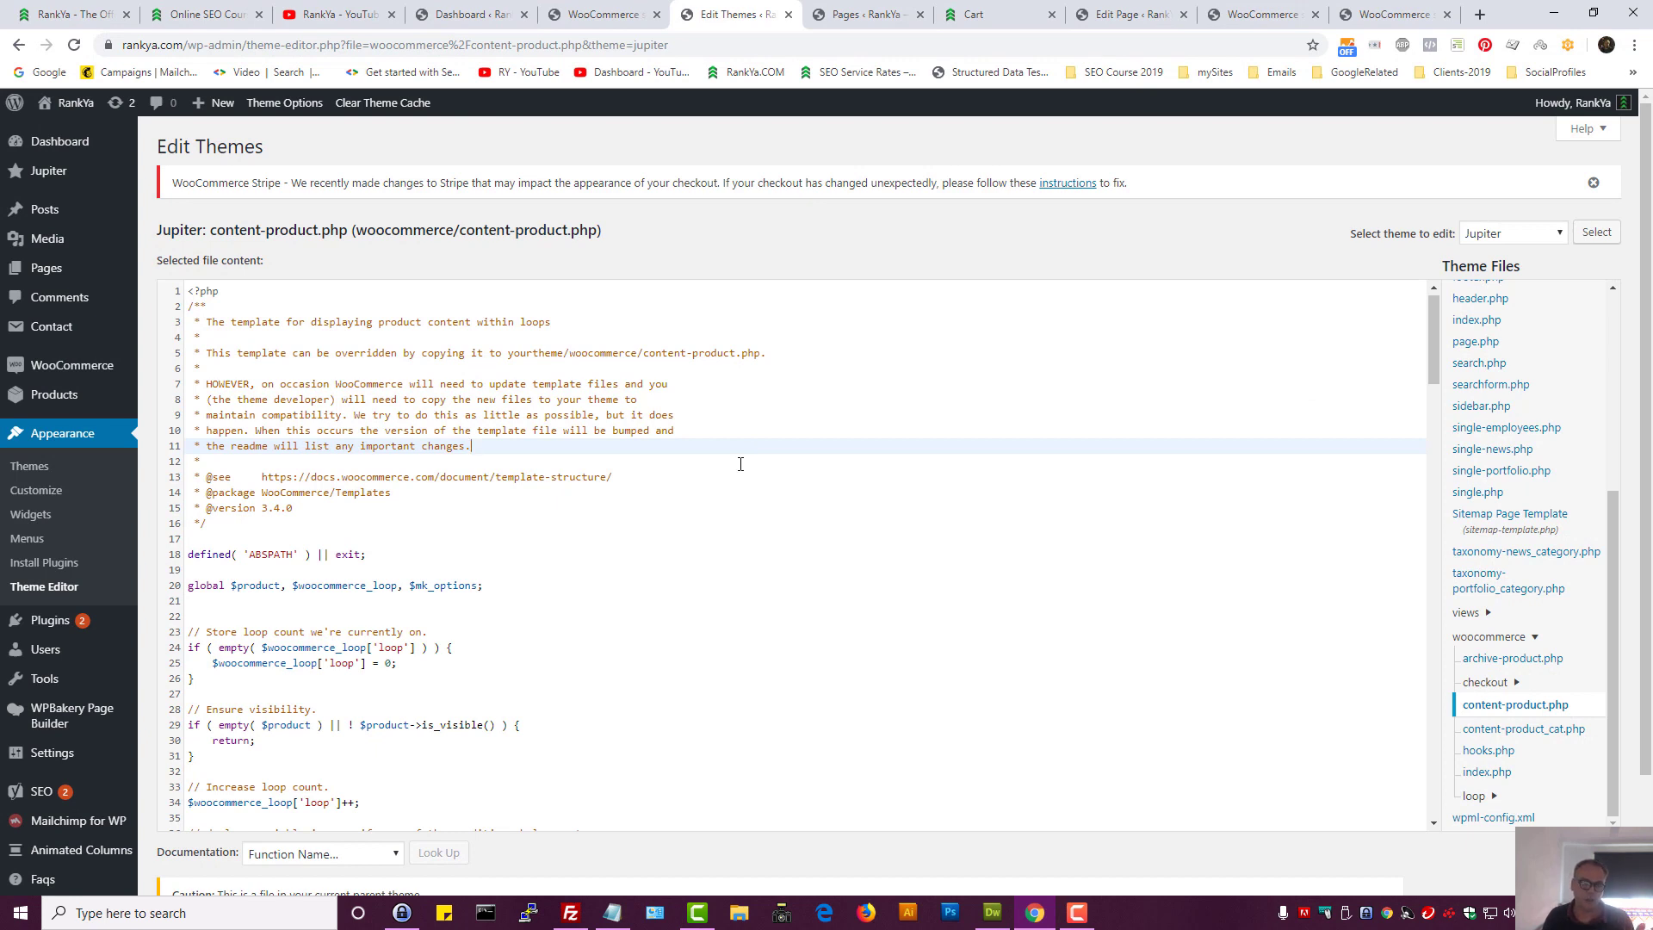
pyautogui.click(740, 465)
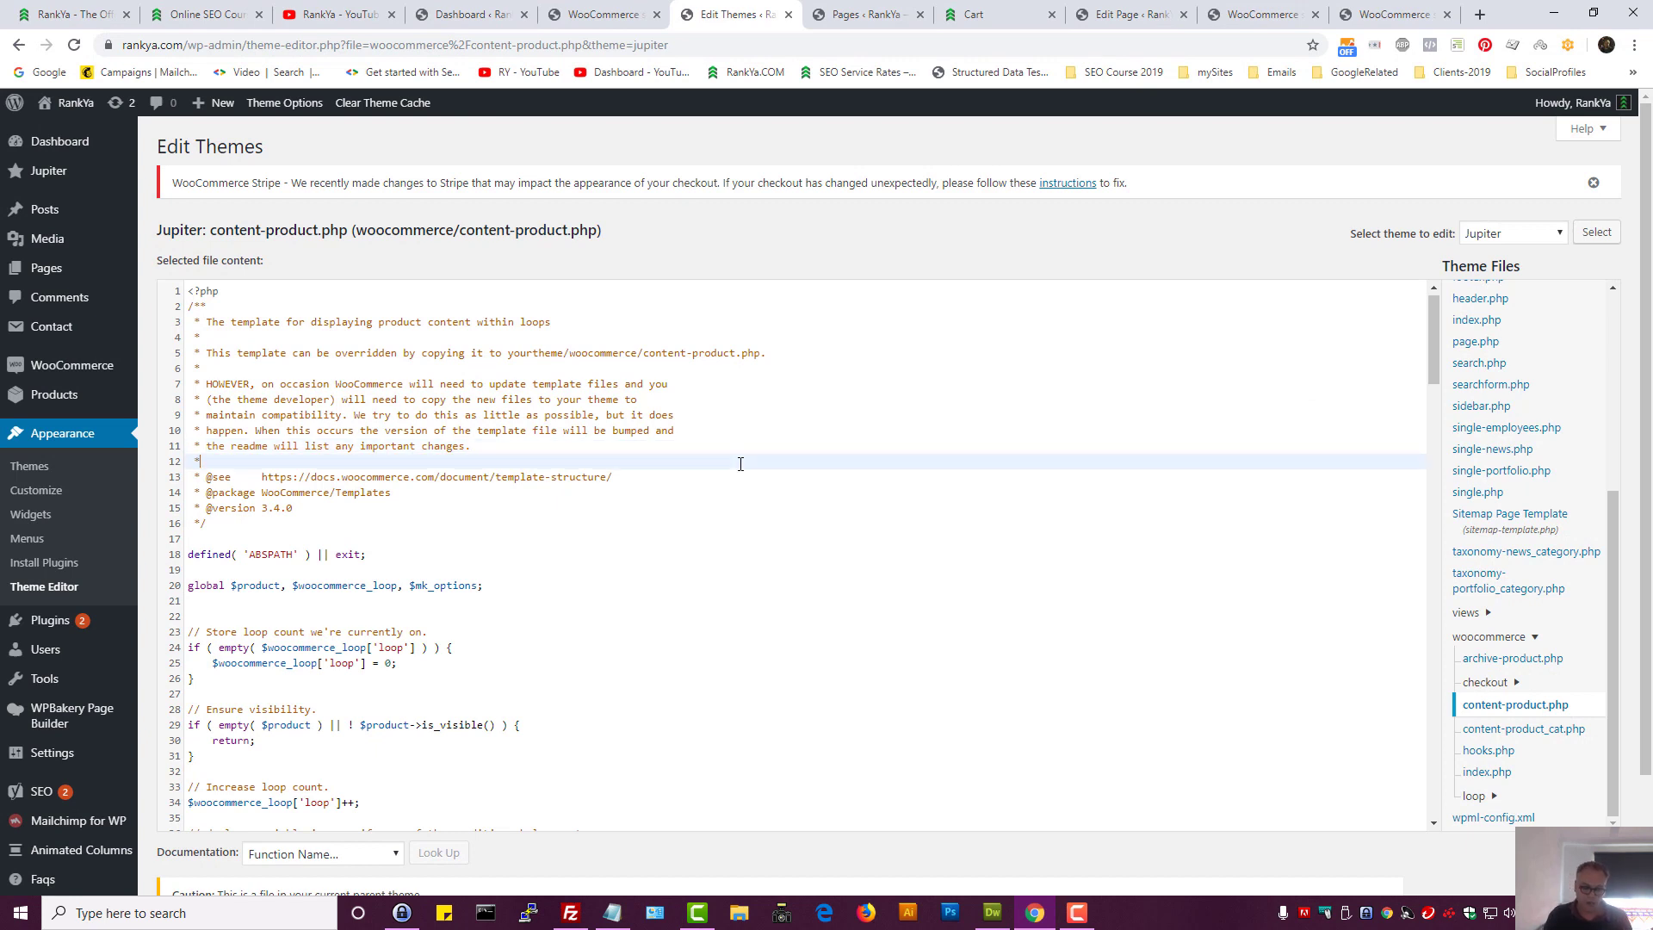
pyautogui.hotkey('ctrl', 'a')
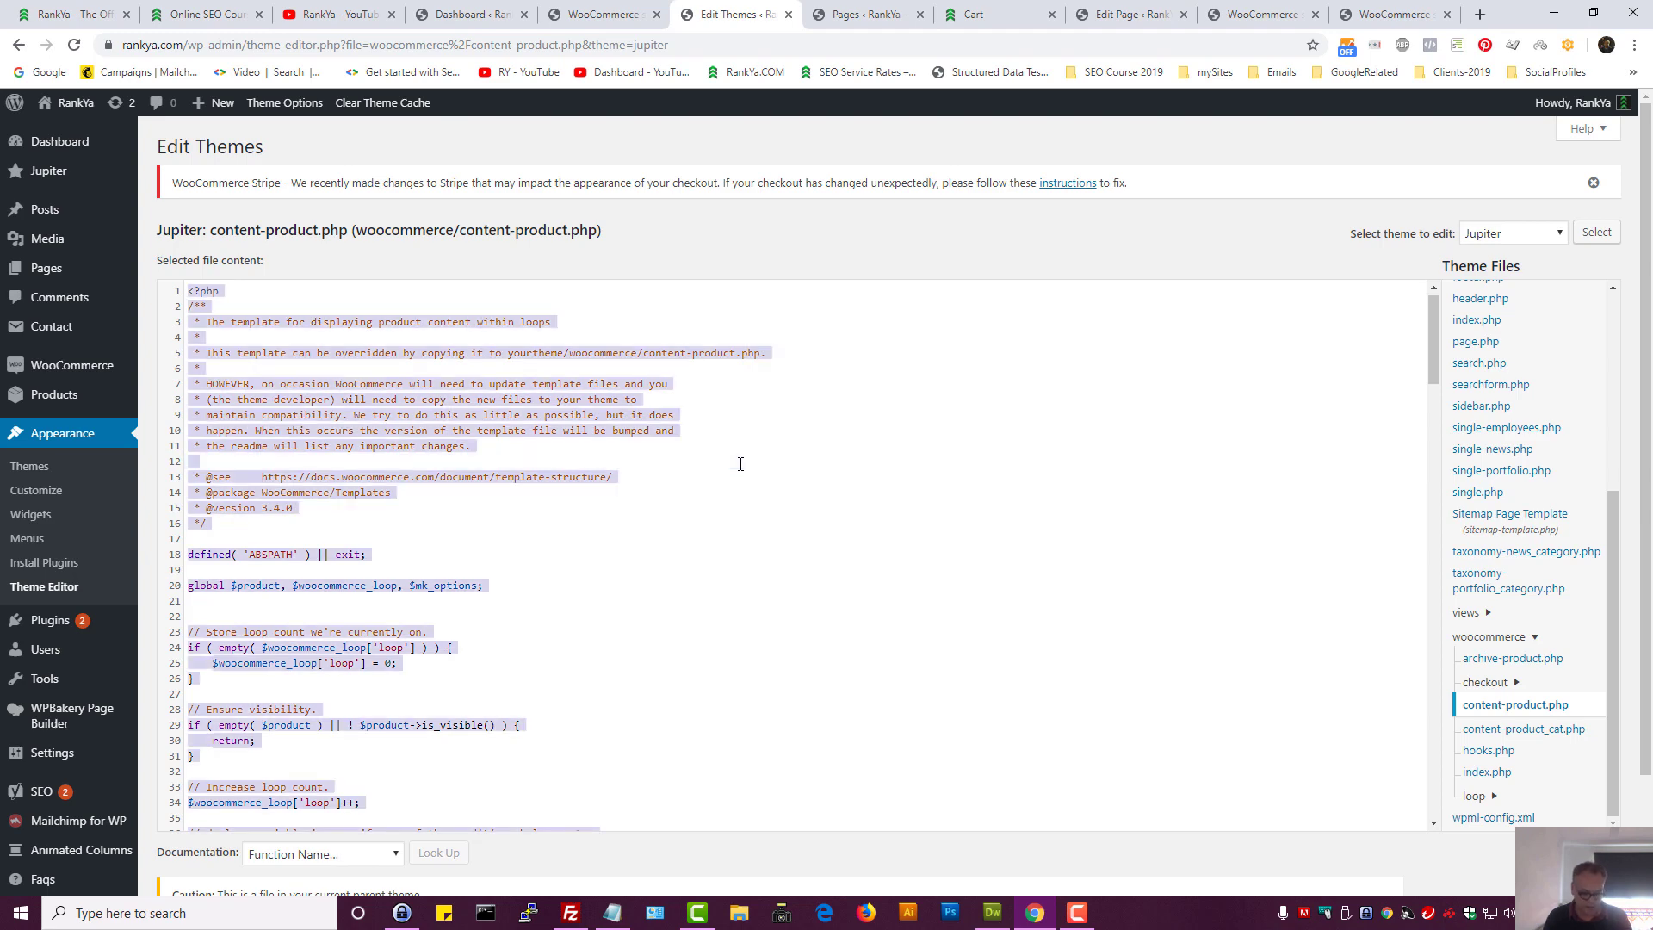
pyautogui.hotkey('ctrl', 'v')
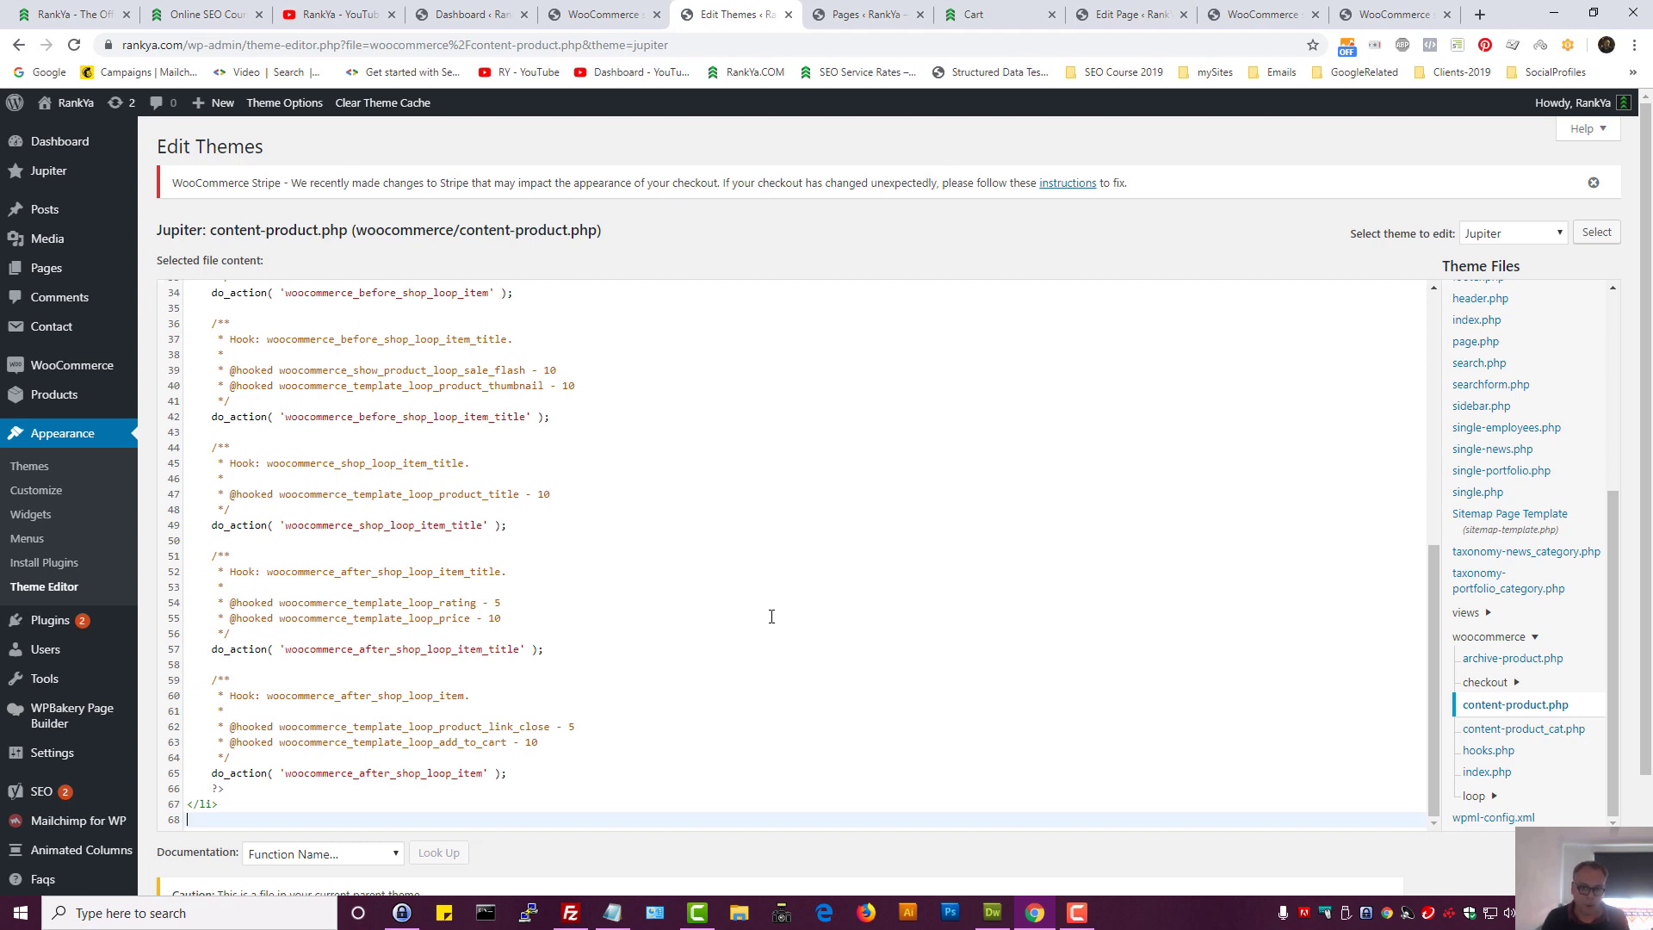
pyautogui.tripleClick(482, 235)
pyautogui.click(680, 350)
# Save the replaced code of Jupiter's woocommerce/content-product.php with Update File in the Theme Editor
pyautogui.scroll(-3, 681, 361)
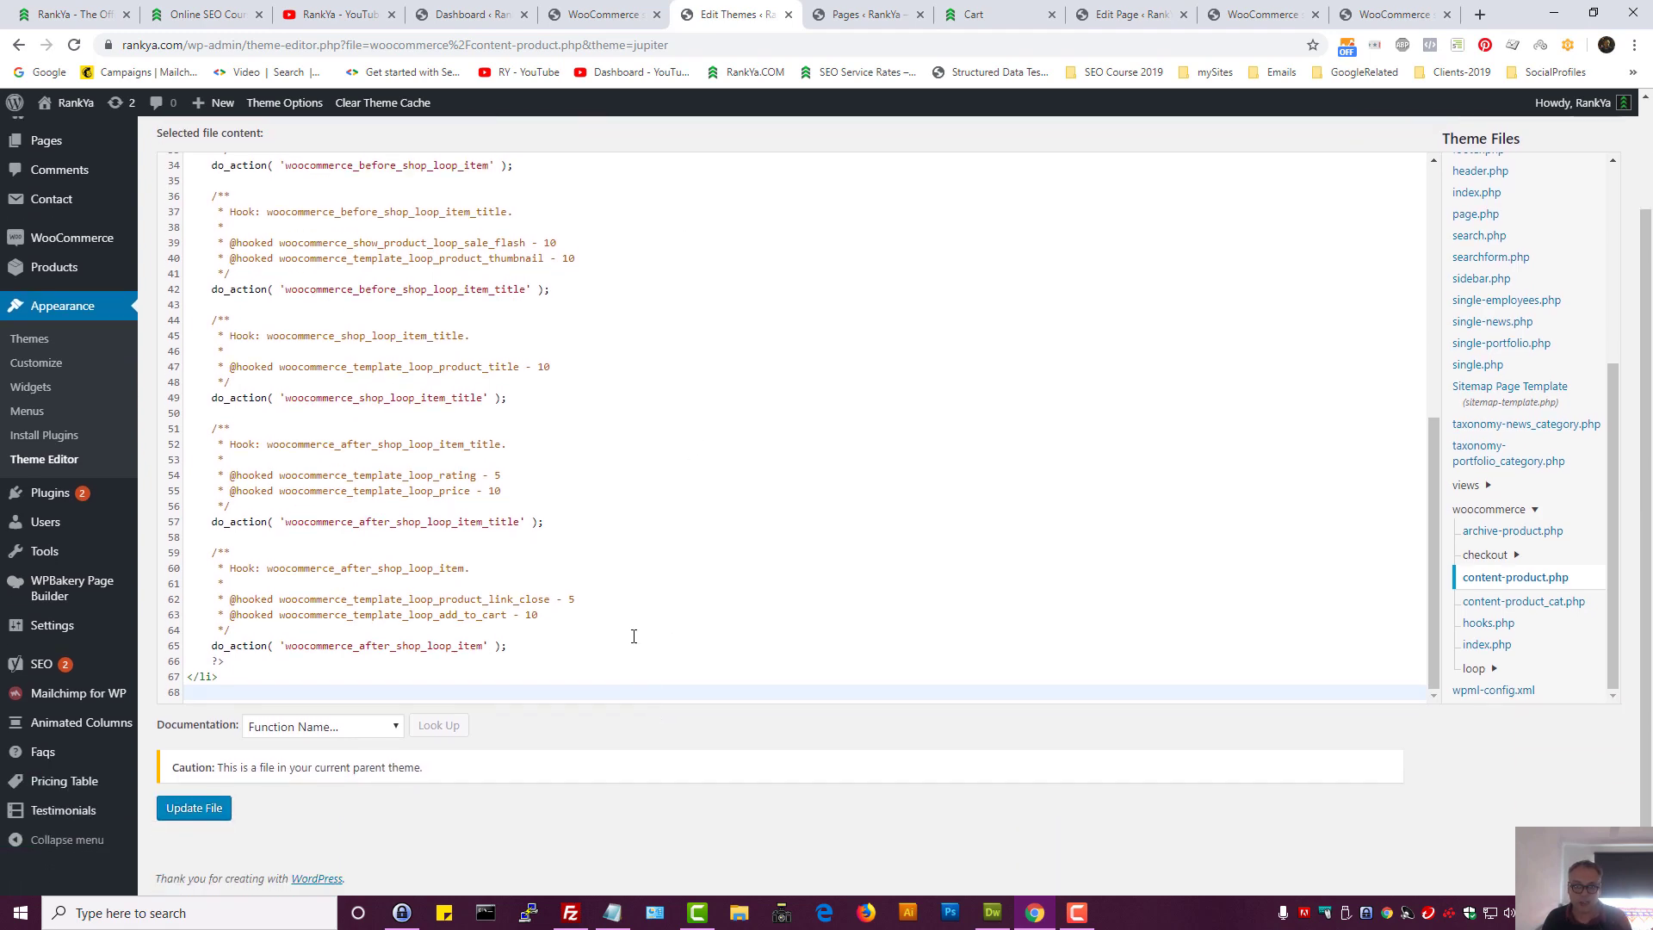
pyautogui.click(570, 913)
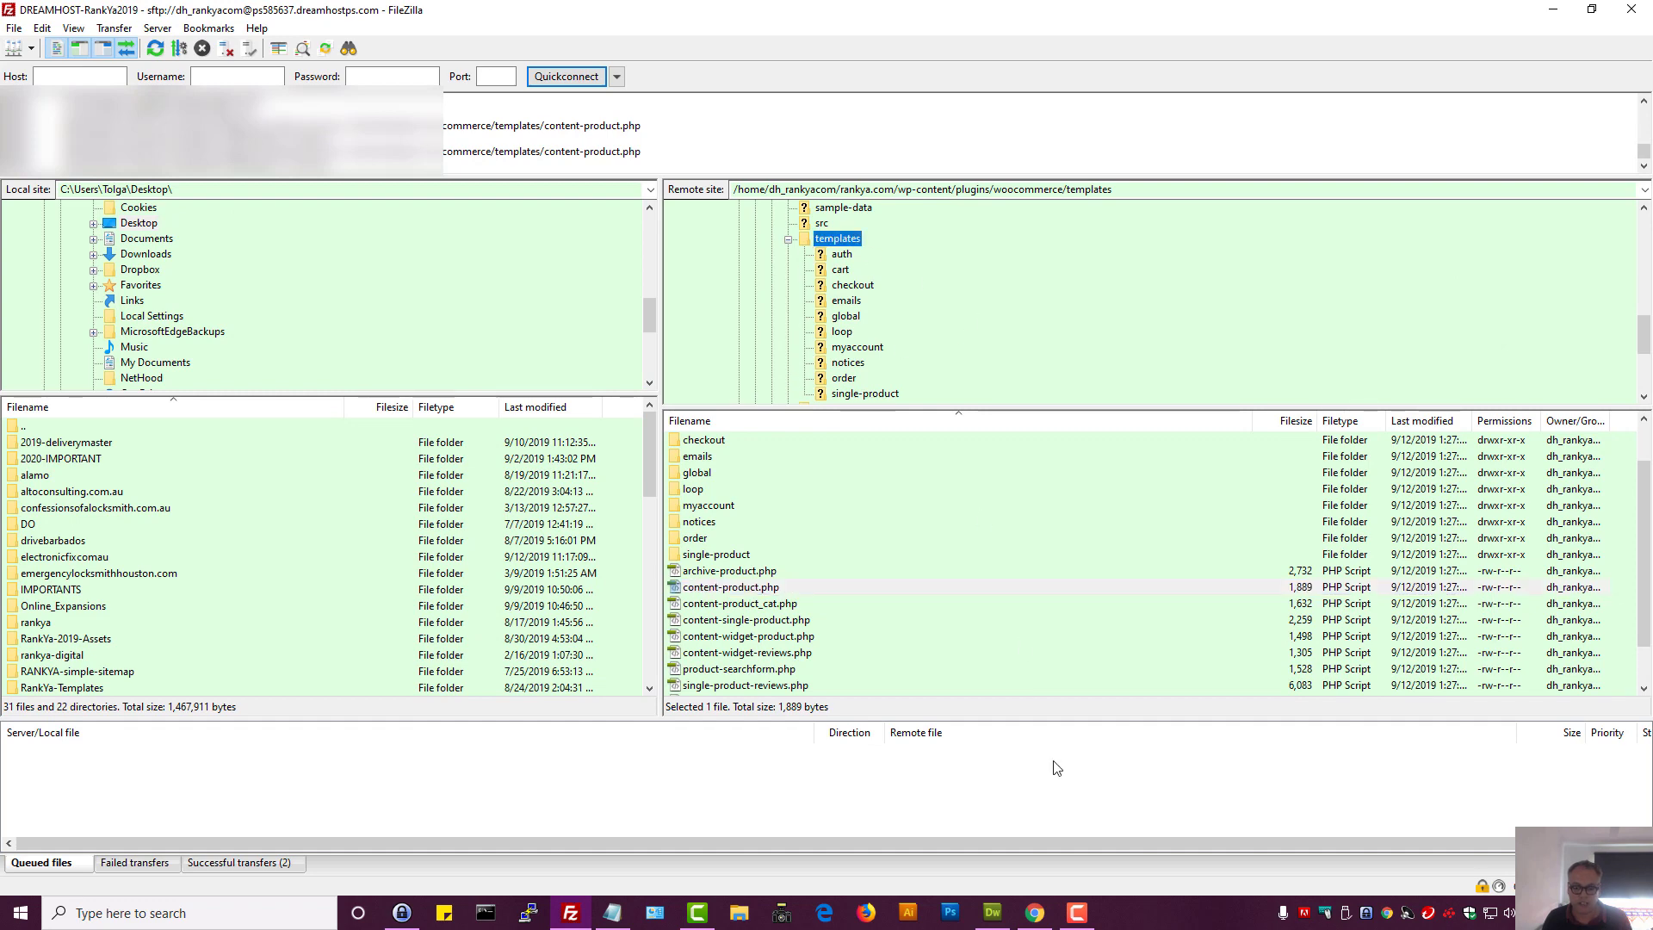
pyautogui.click(1035, 915)
pyautogui.click(194, 811)
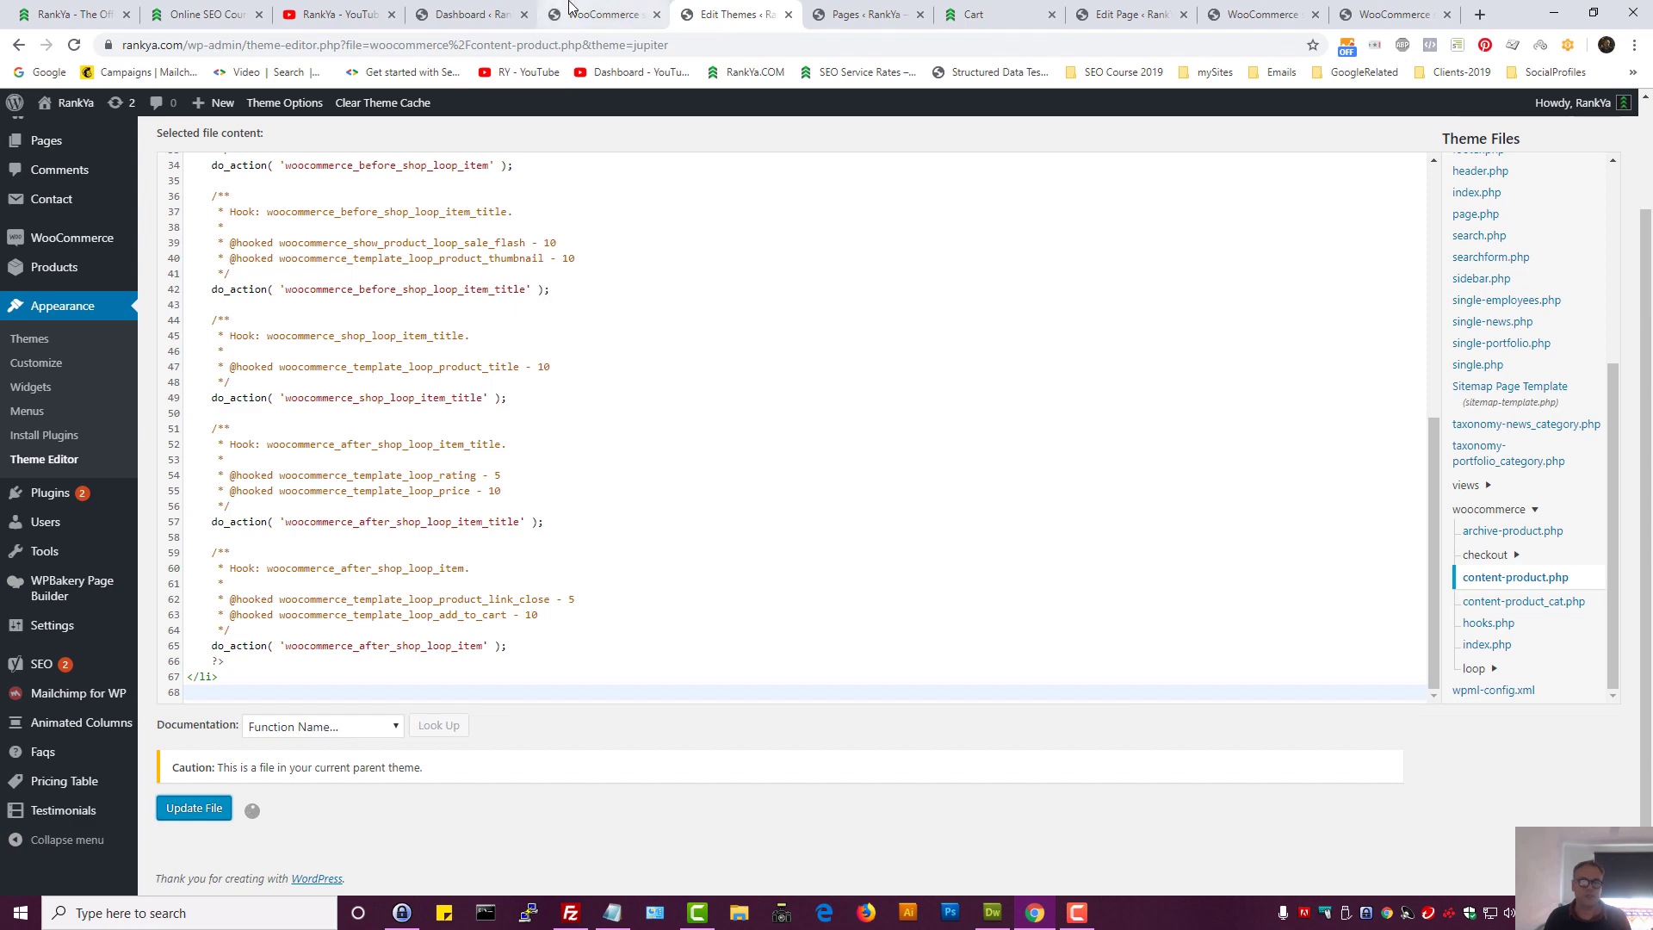
# Return to the WooCommerce status page and reload it to recheck the version of the content-product.php override
pyautogui.click(607, 15)
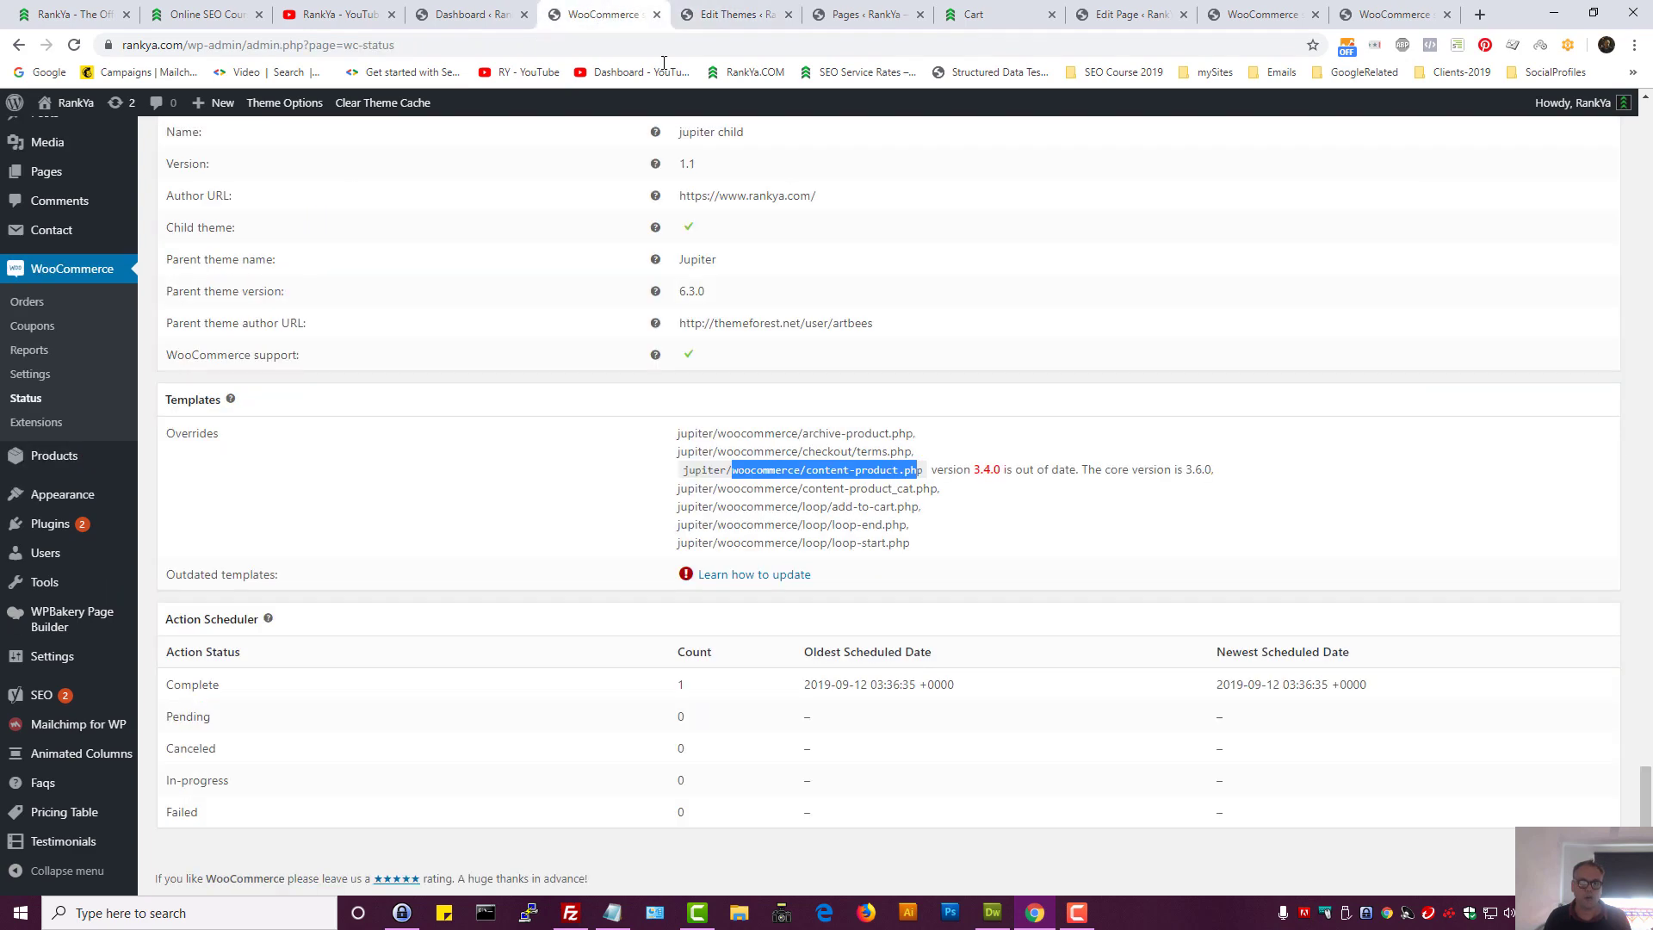
pyautogui.doubleClick(188, 427)
pyautogui.tripleClick(856, 467)
pyautogui.click(591, 506)
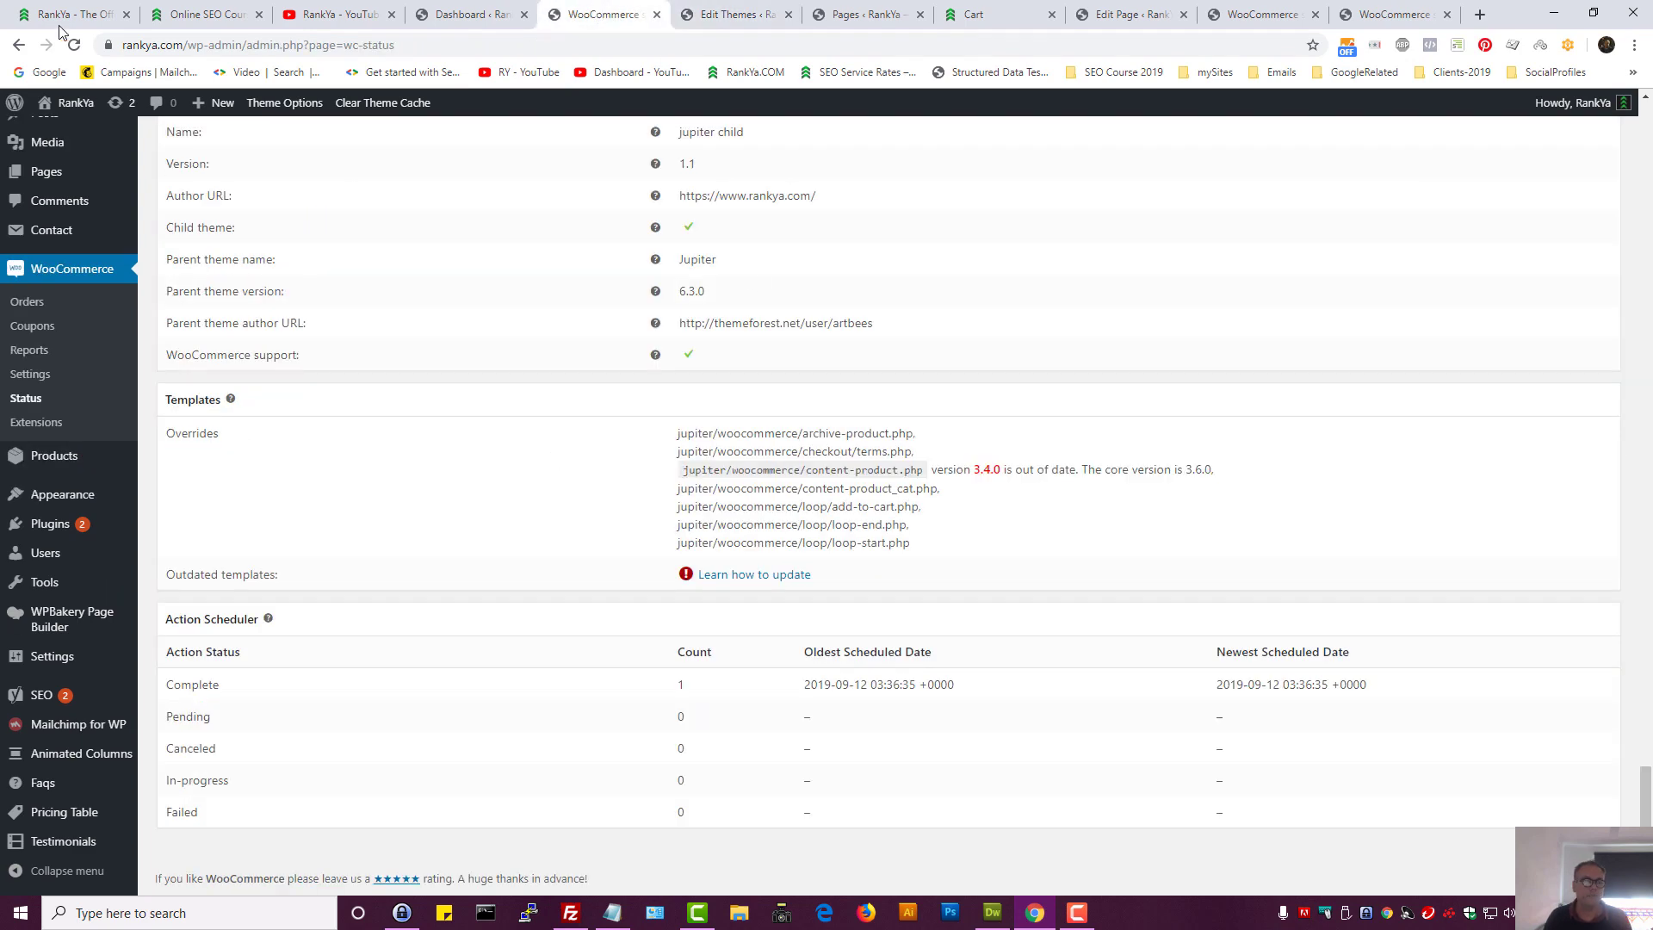
pyautogui.click(72, 42)
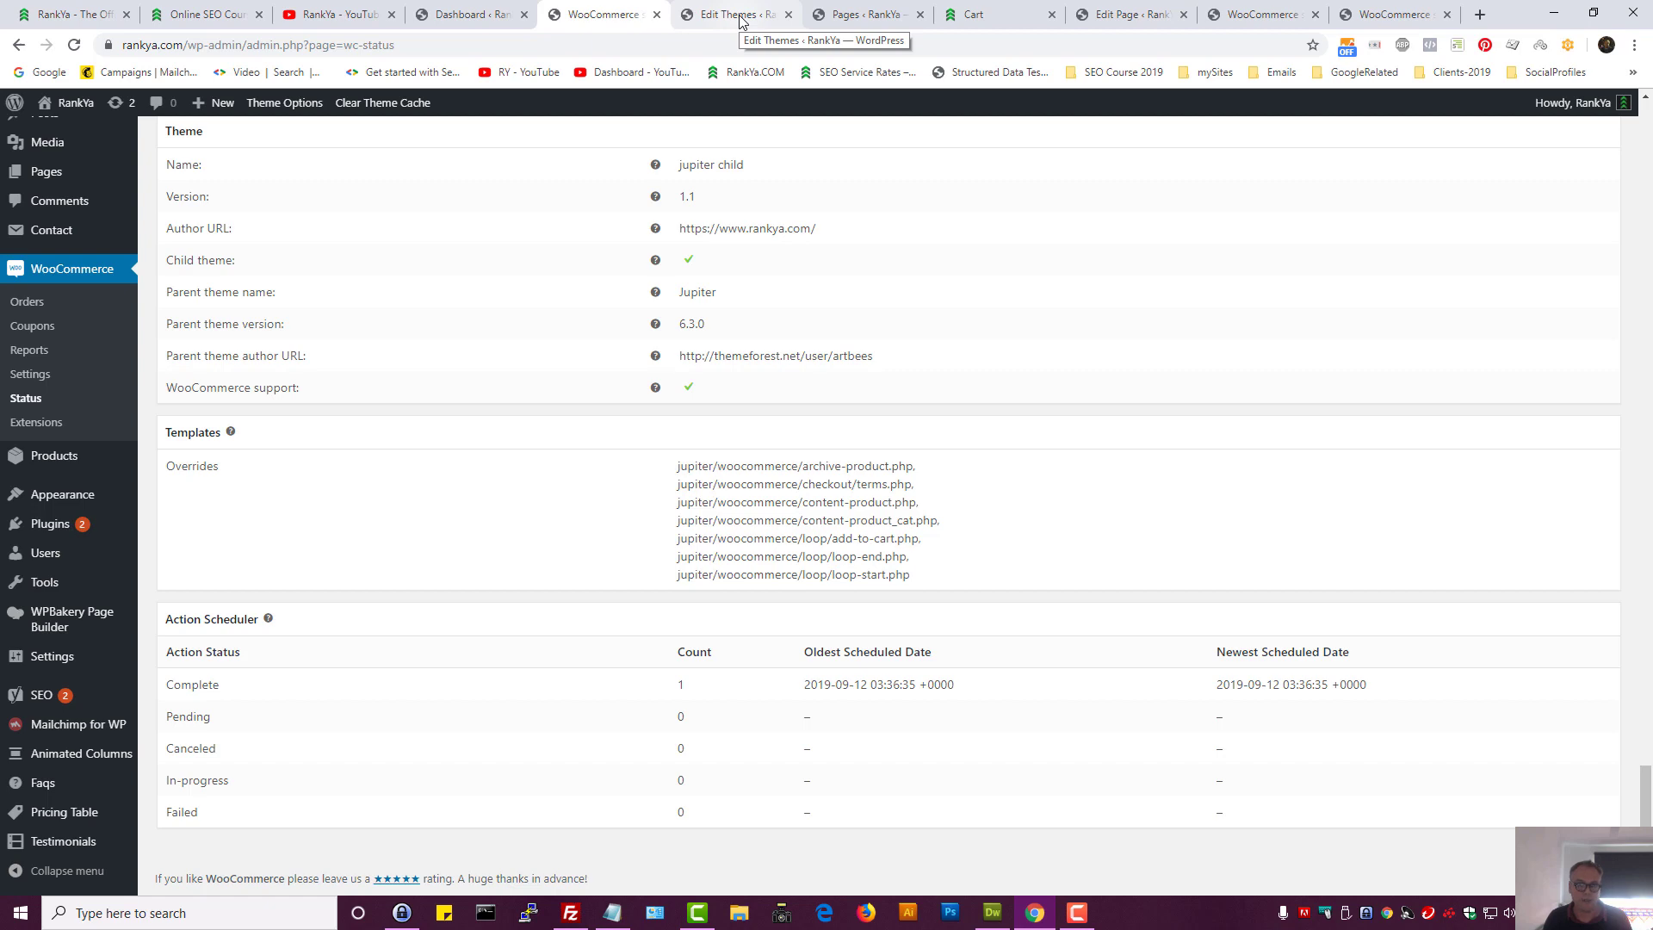
# Revisit the edited file in the Theme Editor, and examine the content-product.php entry among the status page's template overrides
pyautogui.click(741, 21)
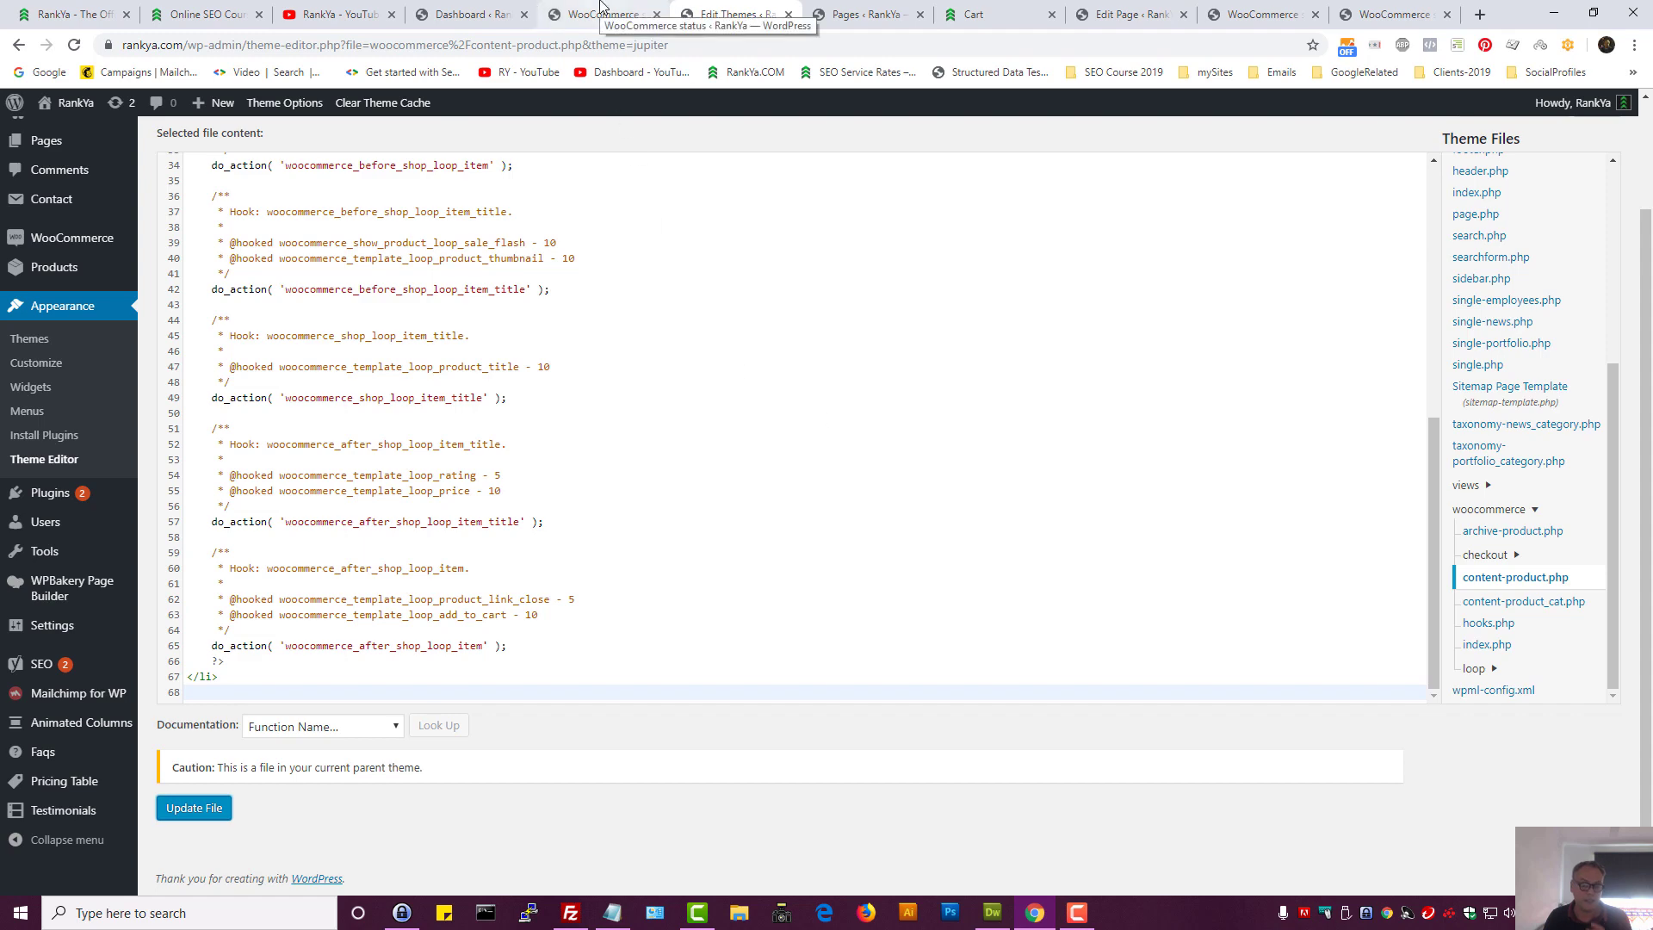
pyautogui.click(600, 6)
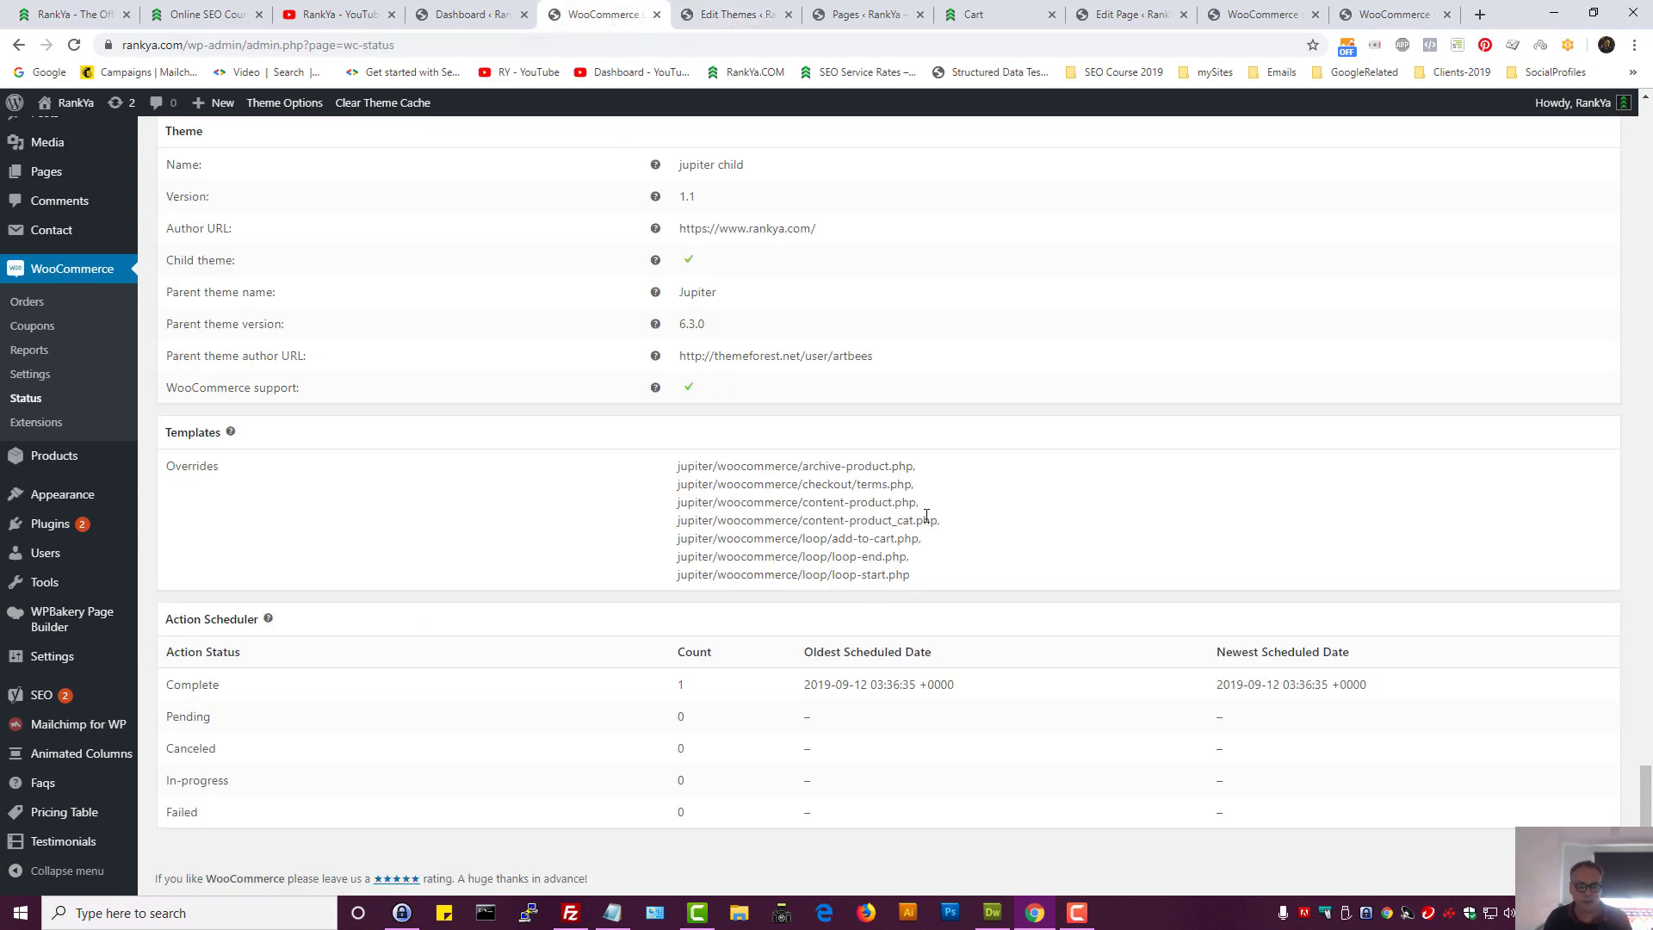
pyautogui.tripleClick(840, 502)
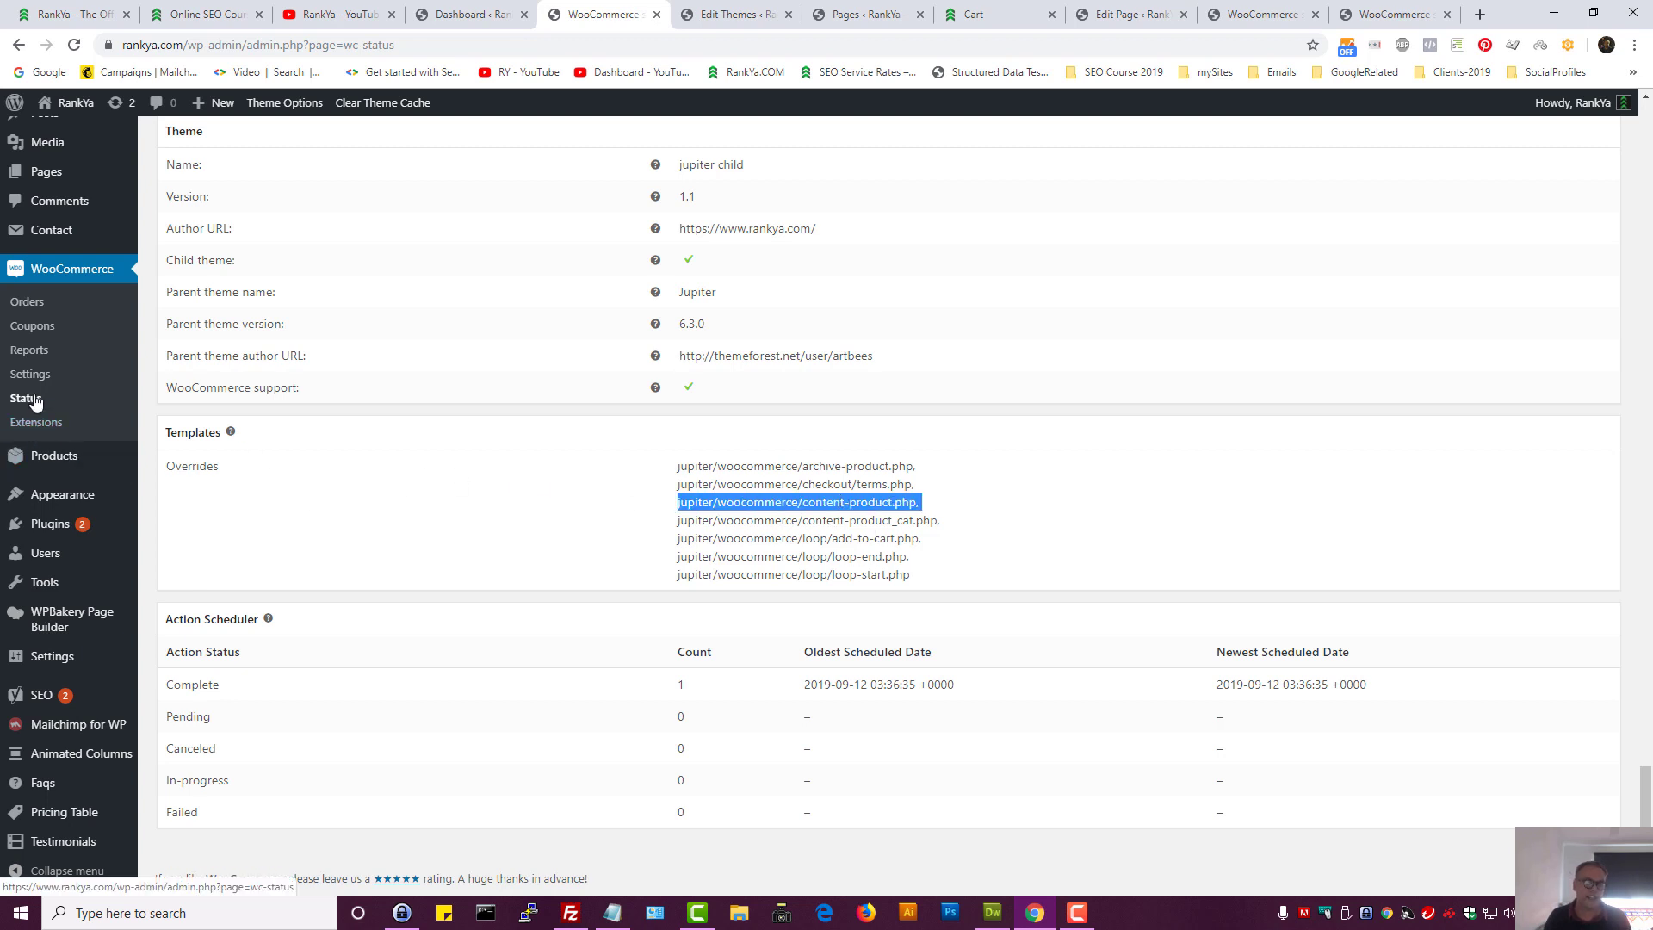
pyautogui.doubleClick(199, 464)
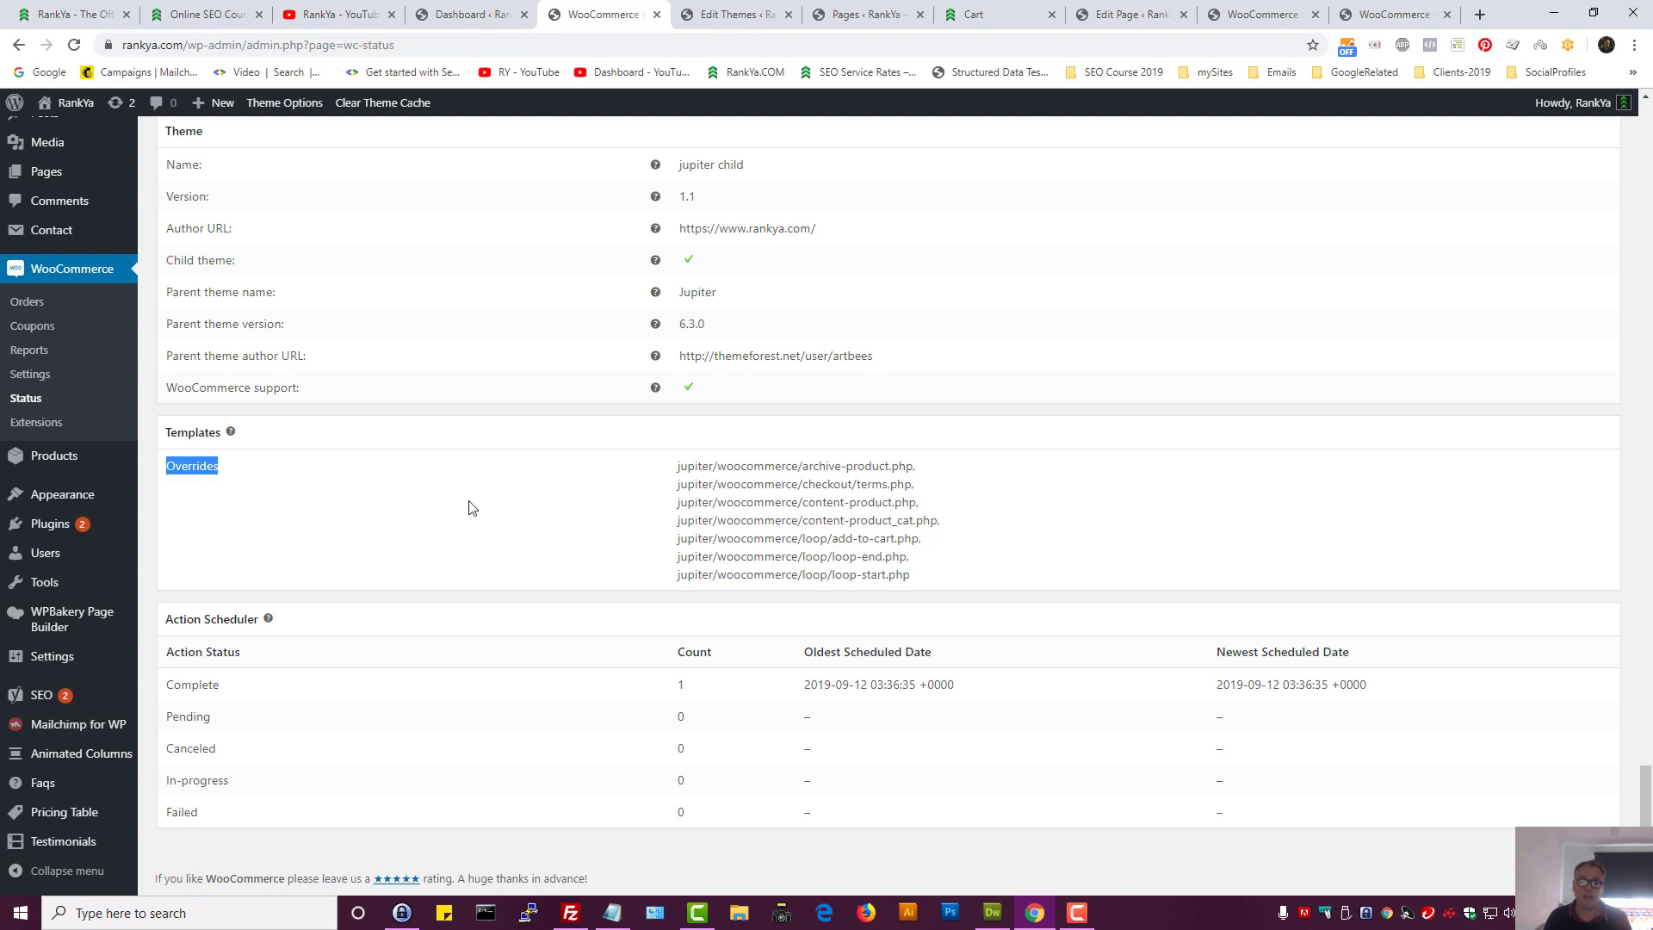
pyautogui.tripleClick(803, 506)
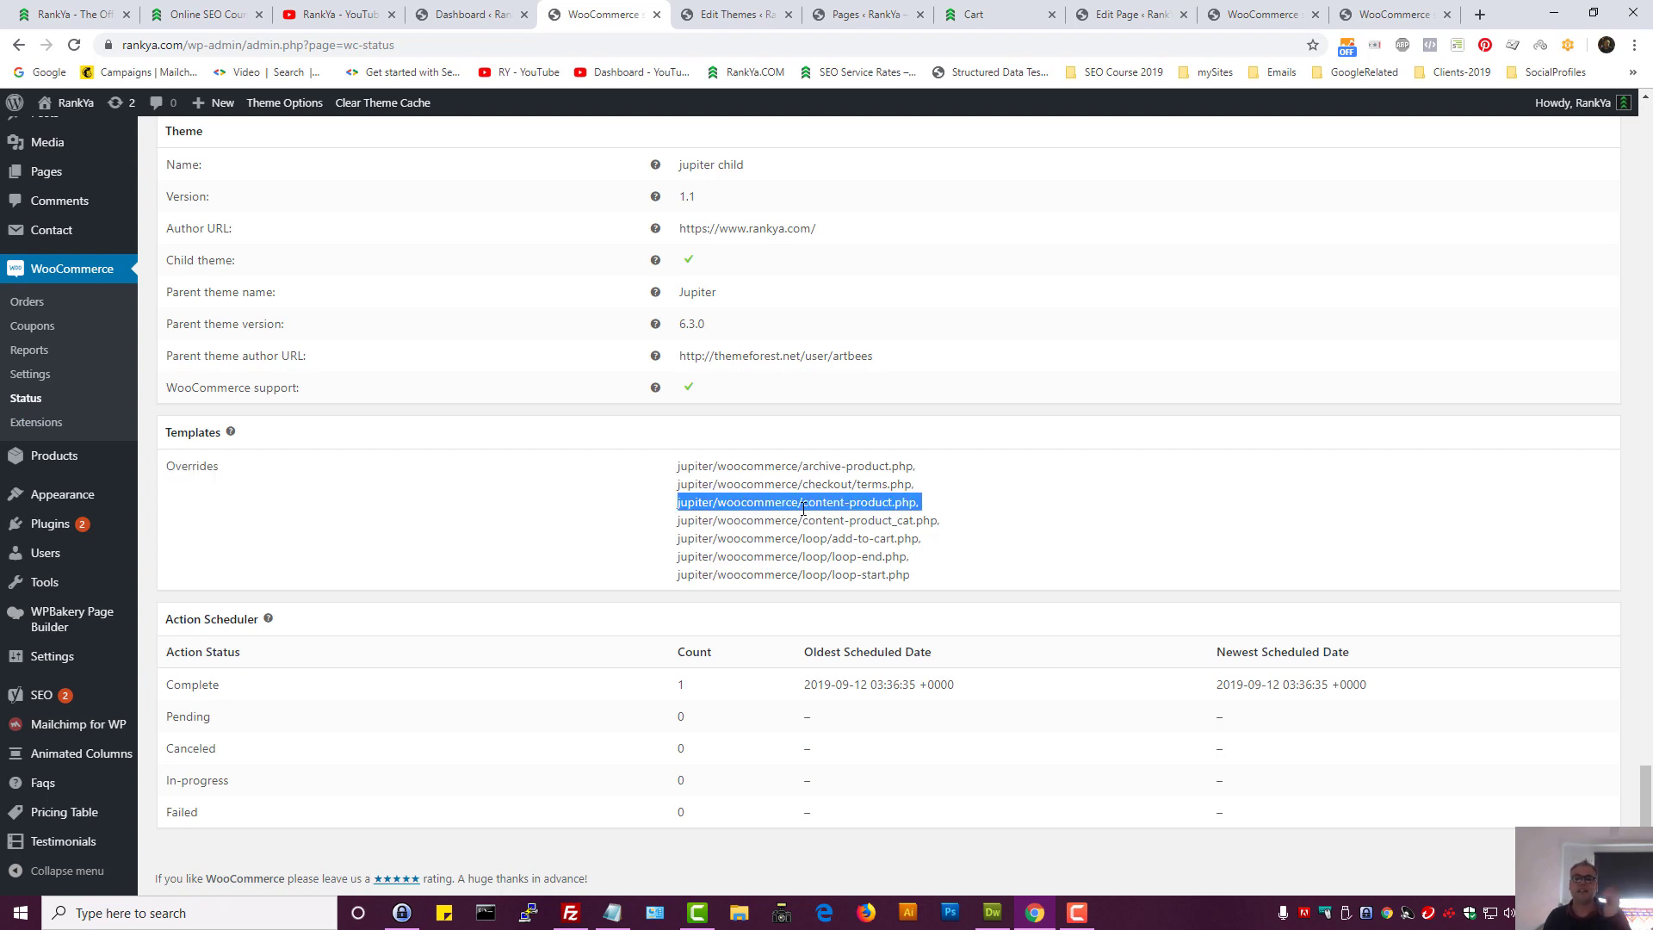
pyautogui.click(803, 508)
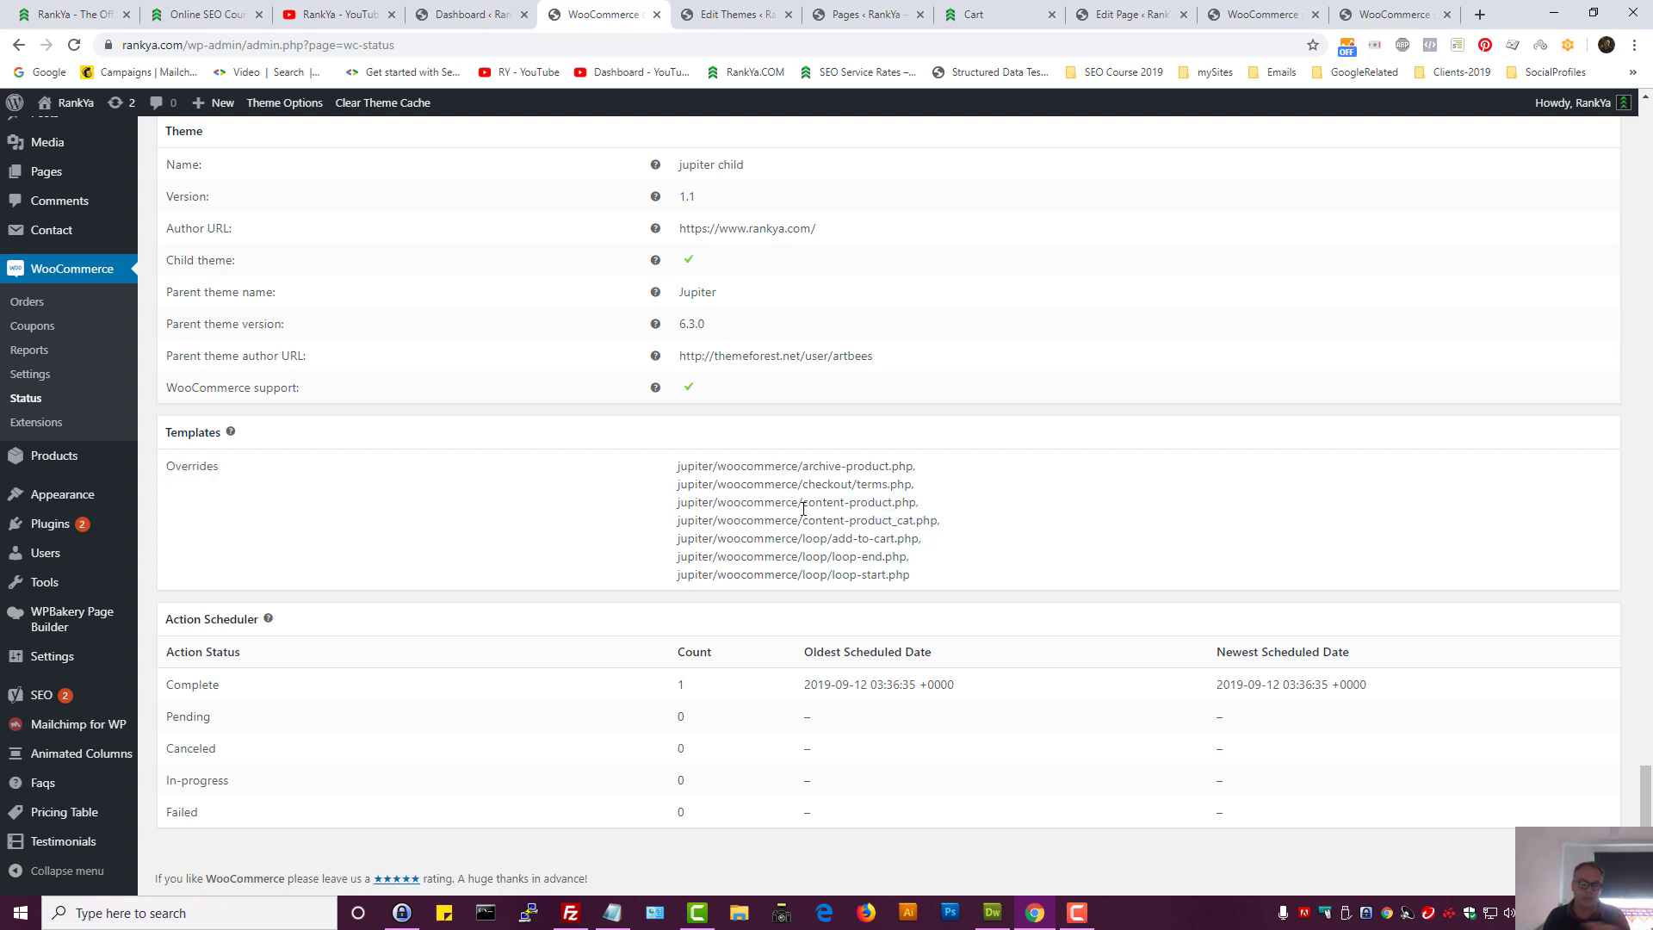
# Compare the content-product.php template override on the WooCommerce status page with the same file open in the Theme Editor
pyautogui.doubleClick(788, 502)
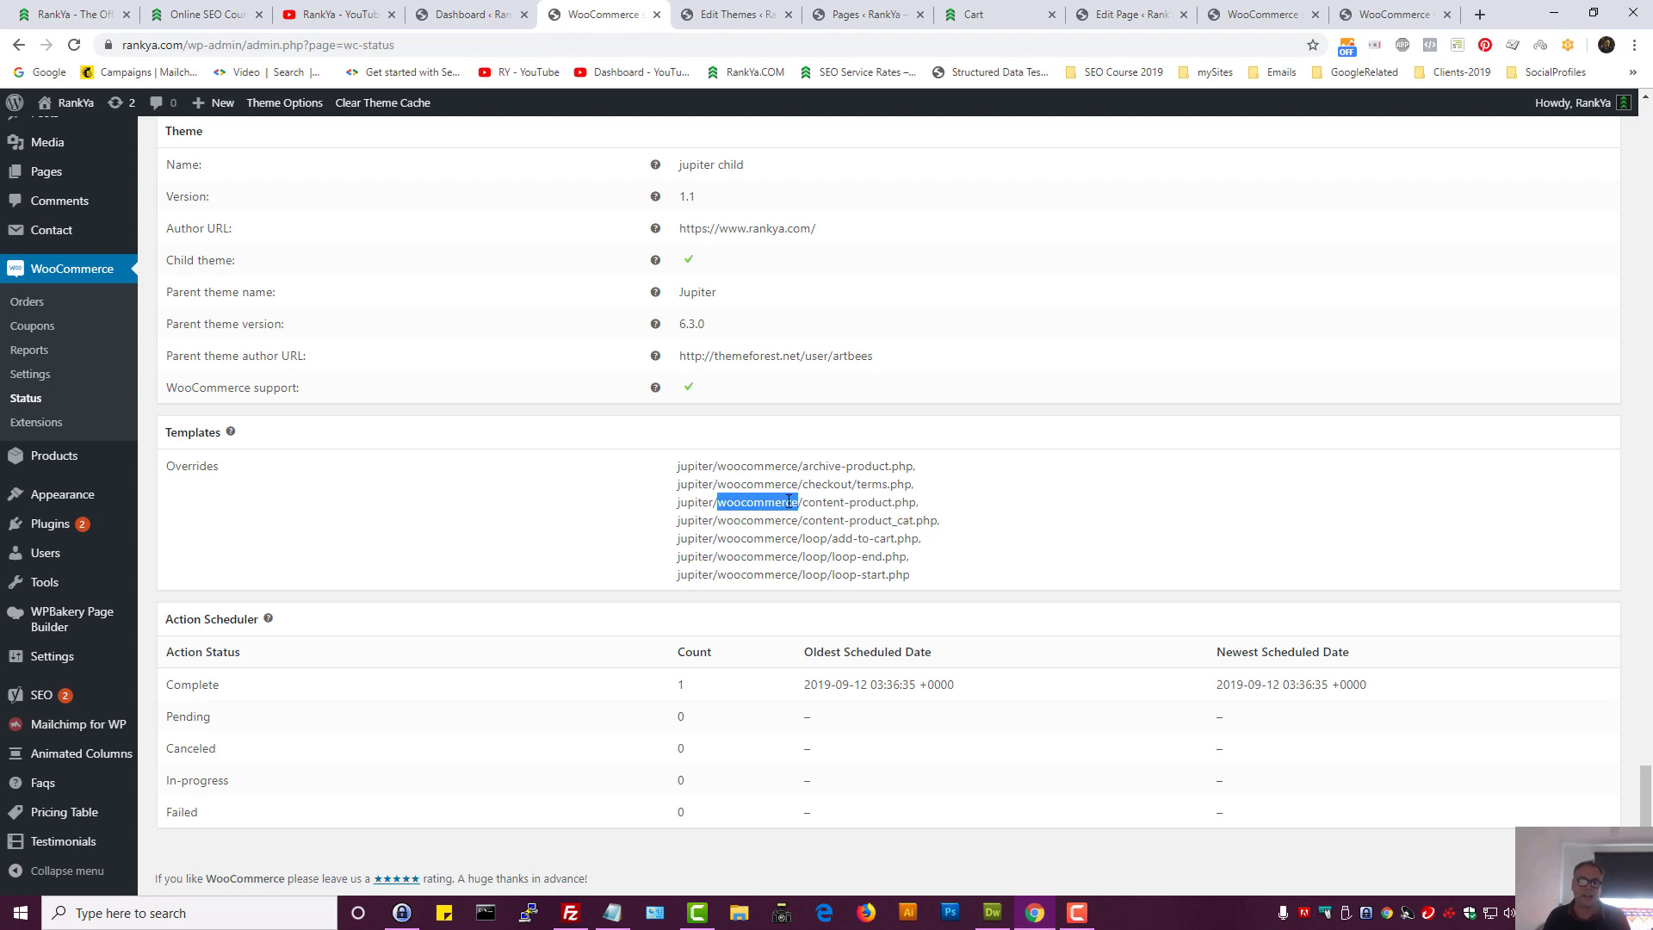
pyautogui.click(737, 14)
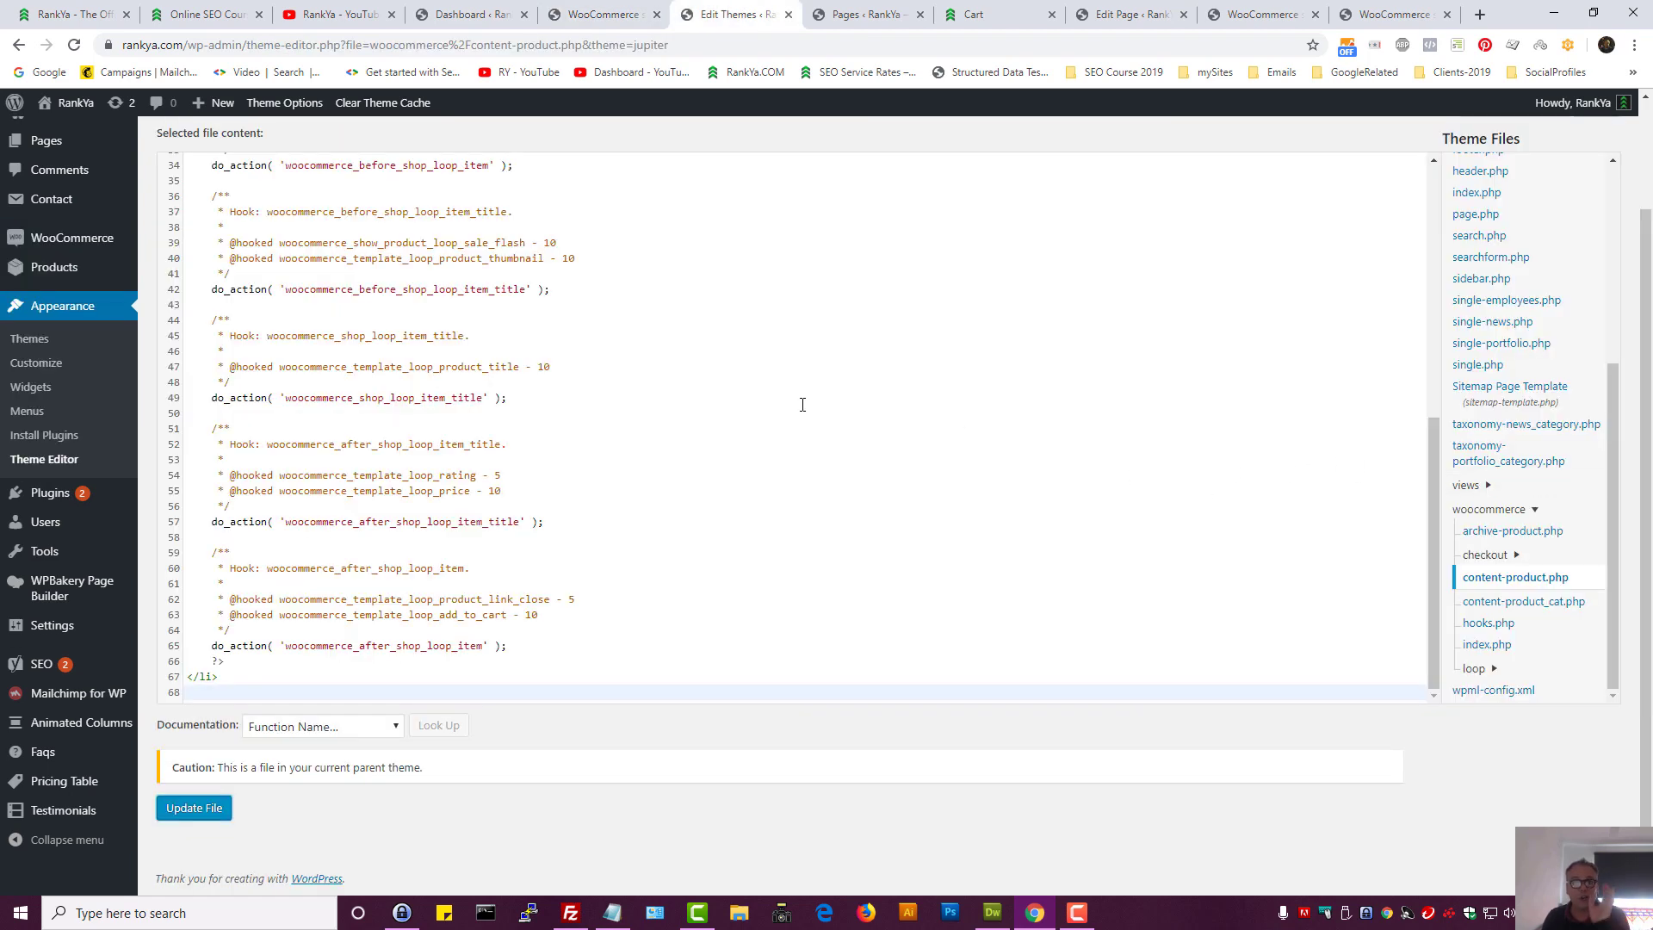
pyautogui.click(568, 10)
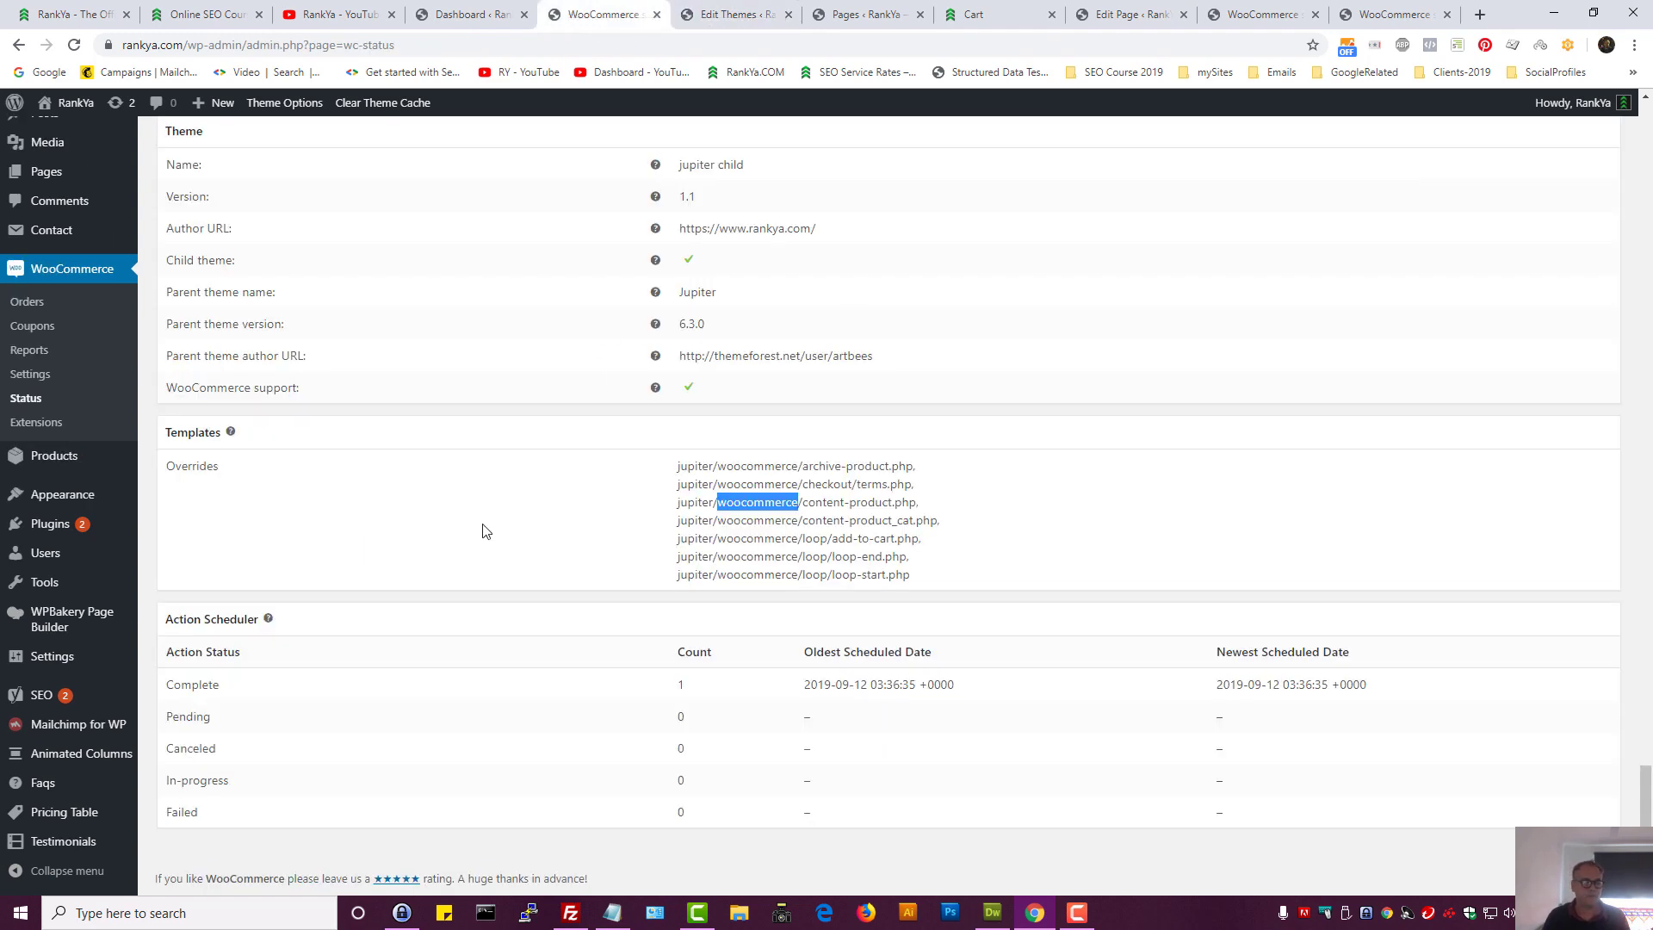
# Open the WooCommerce Extensions page and review the featured Subscriptions, Bookings and Memberships extensions
pyautogui.click(23, 432)
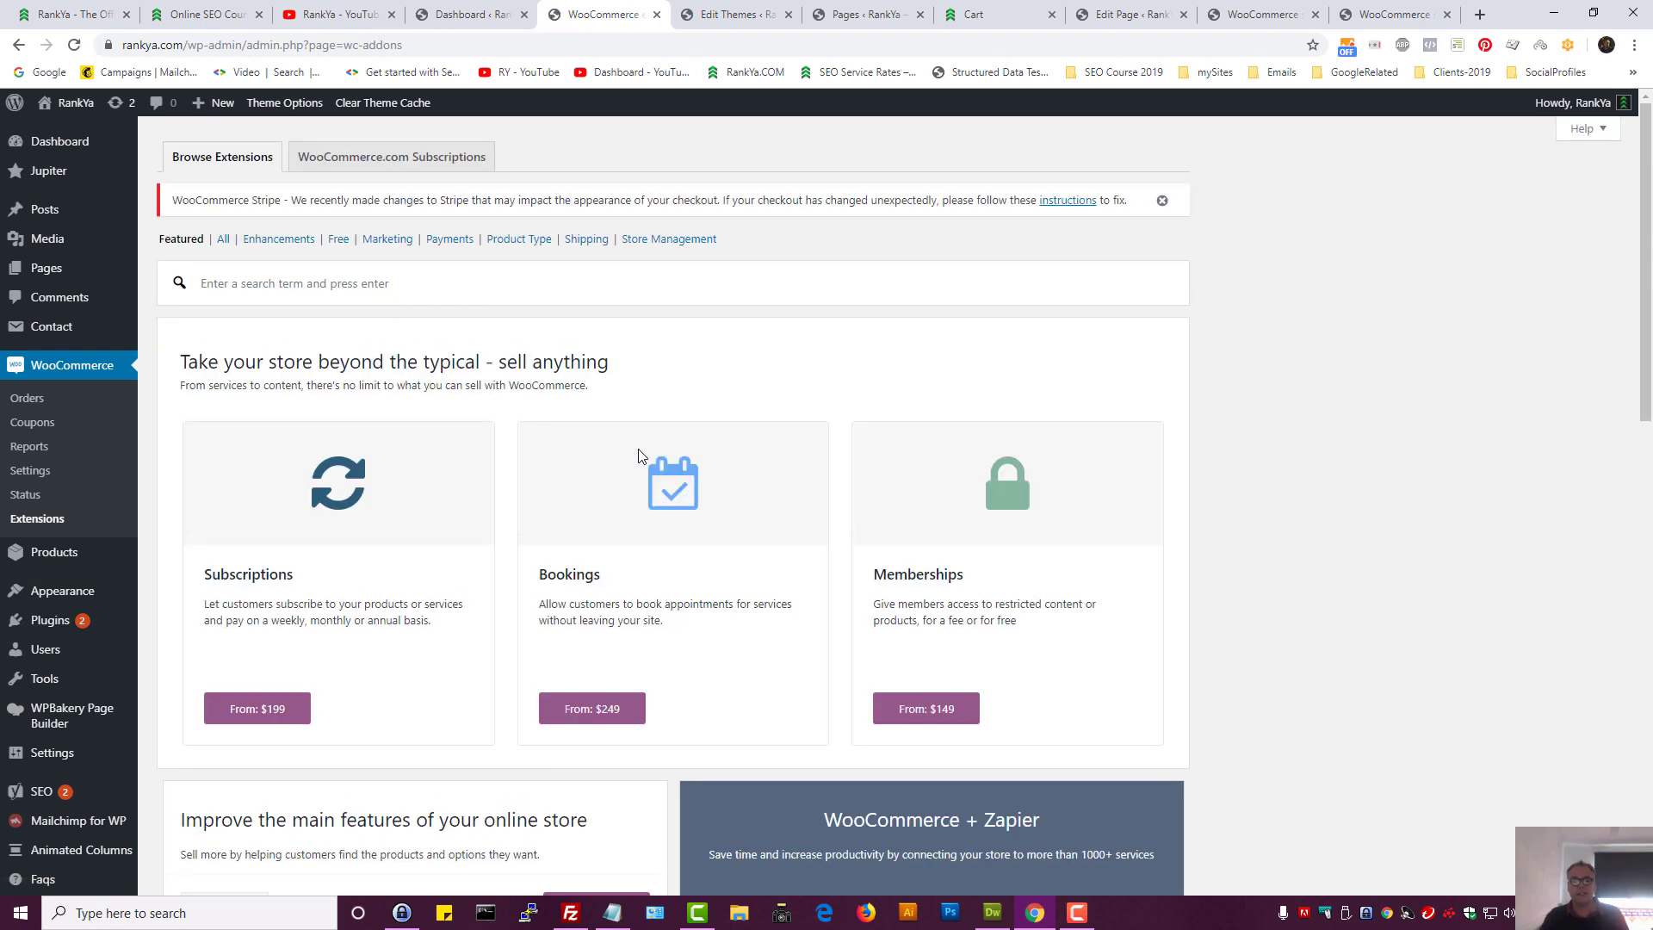
pyautogui.scroll(-2, 696, 503)
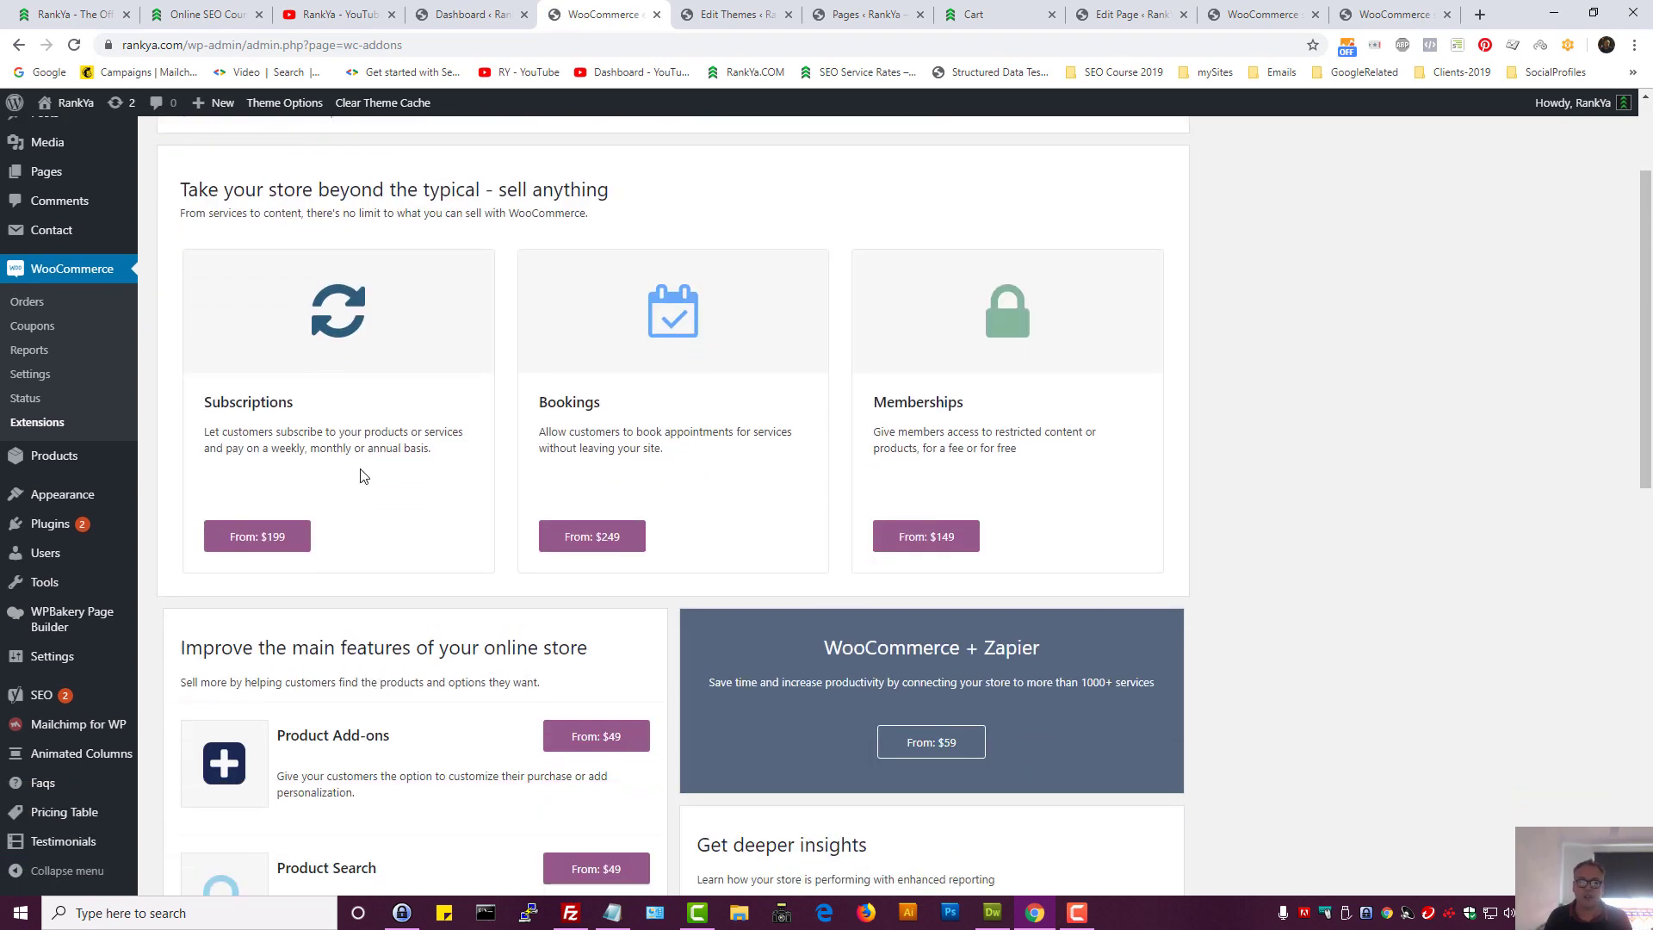
pyautogui.tripleClick(951, 426)
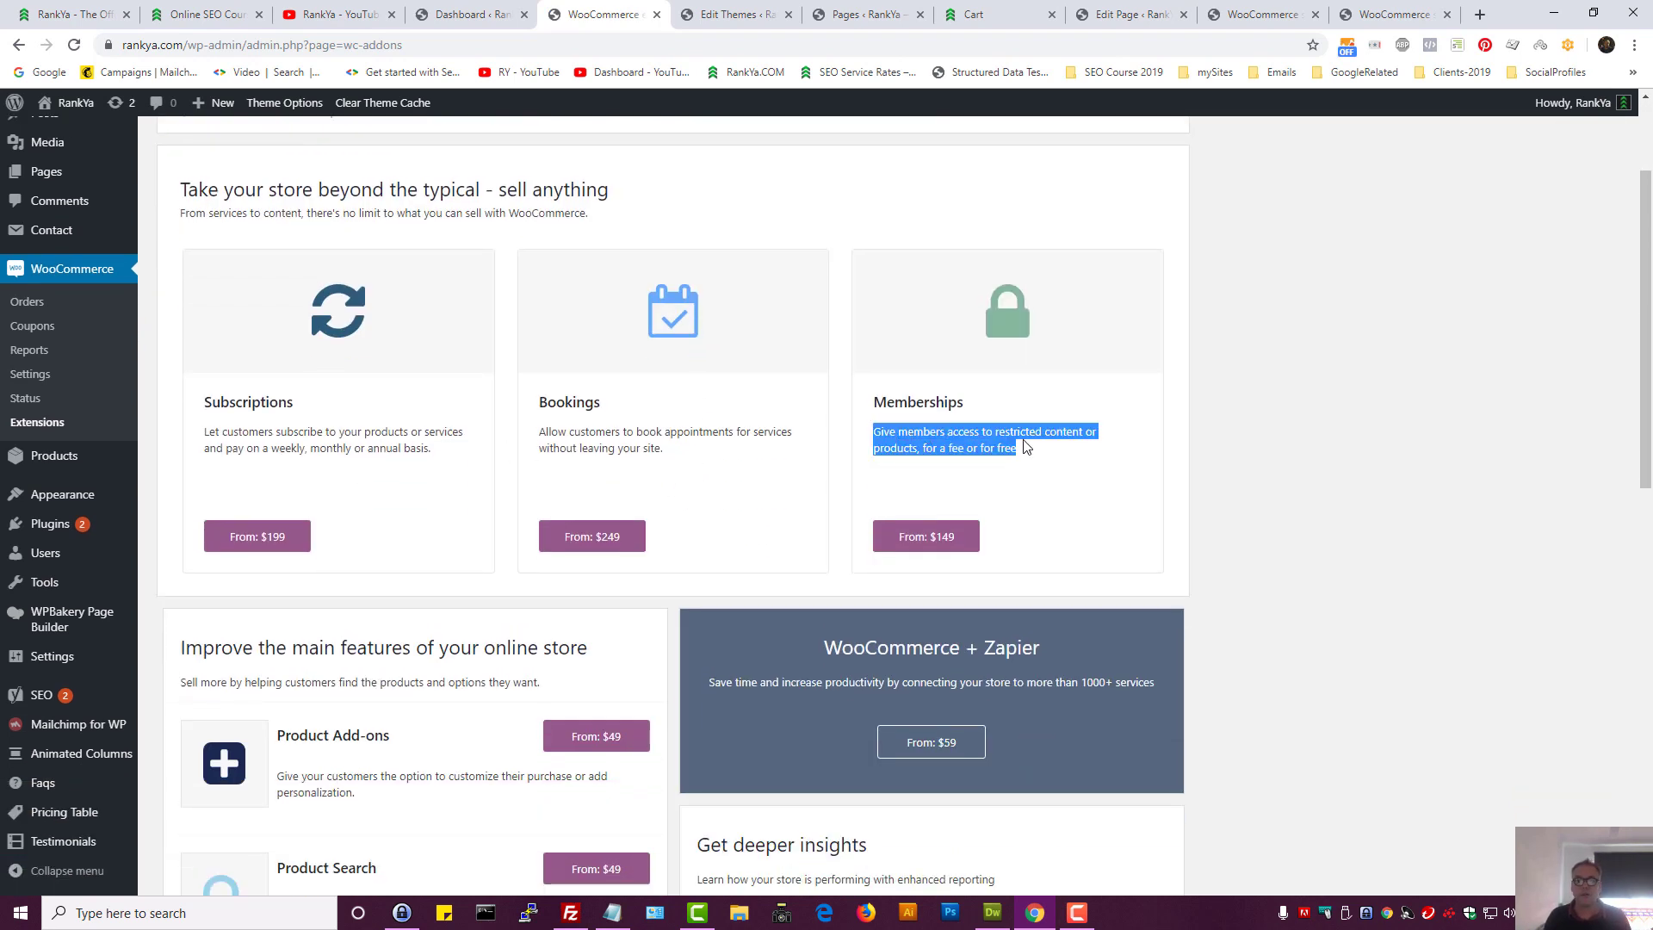
pyautogui.click(950, 427)
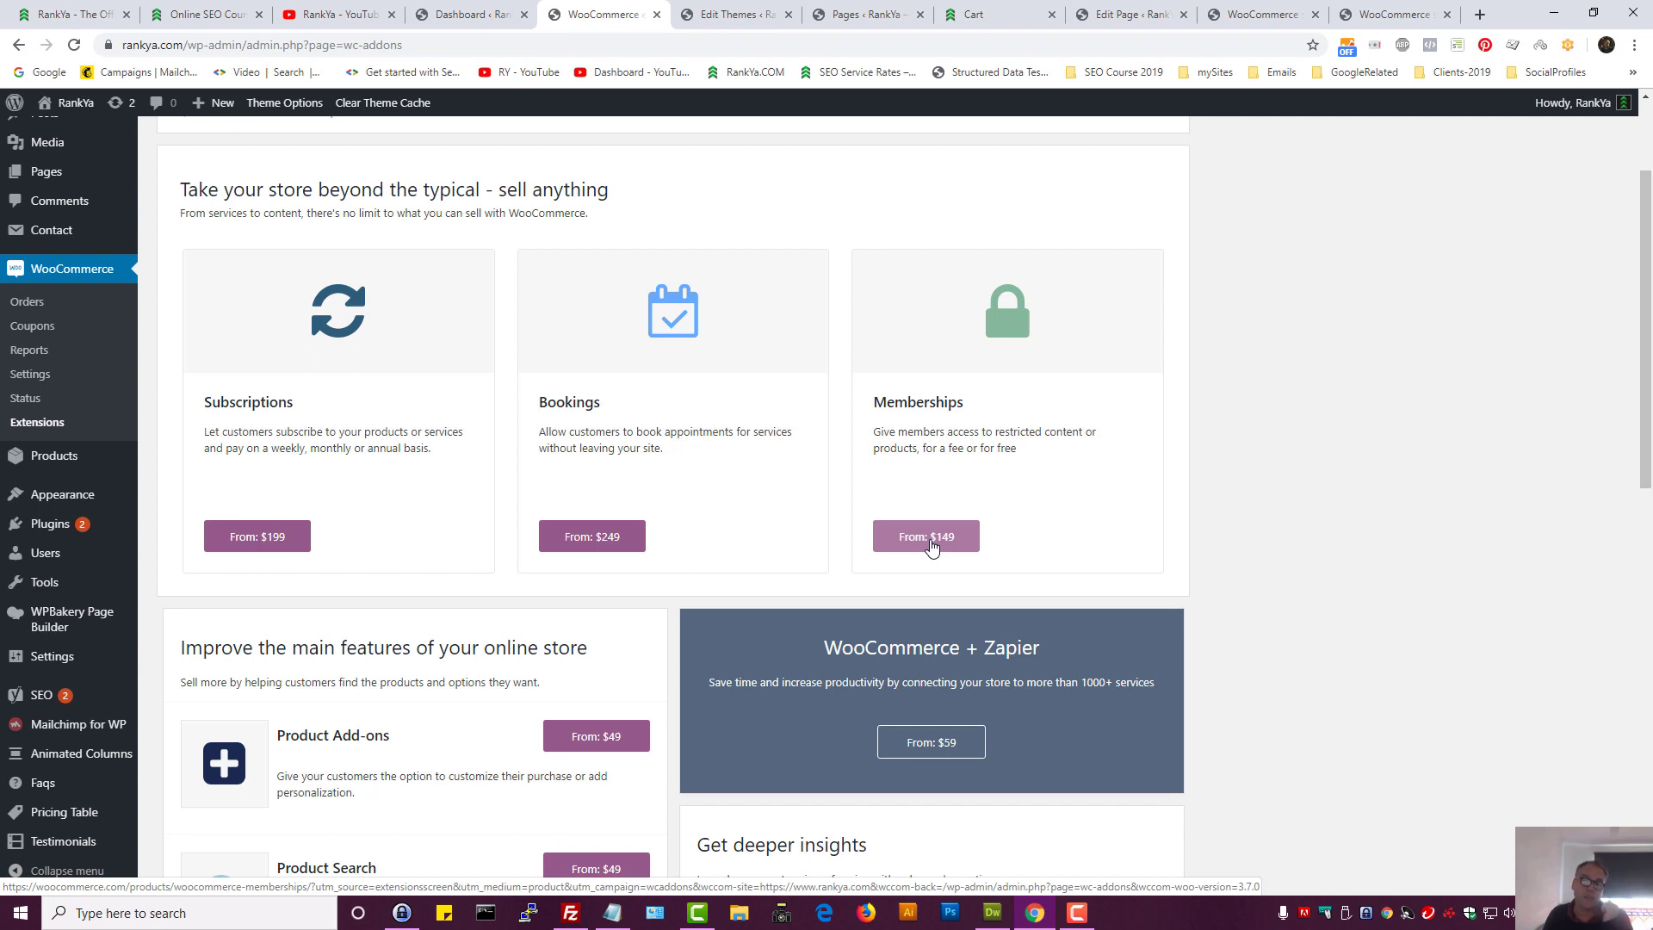
pyautogui.doubleClick(910, 400)
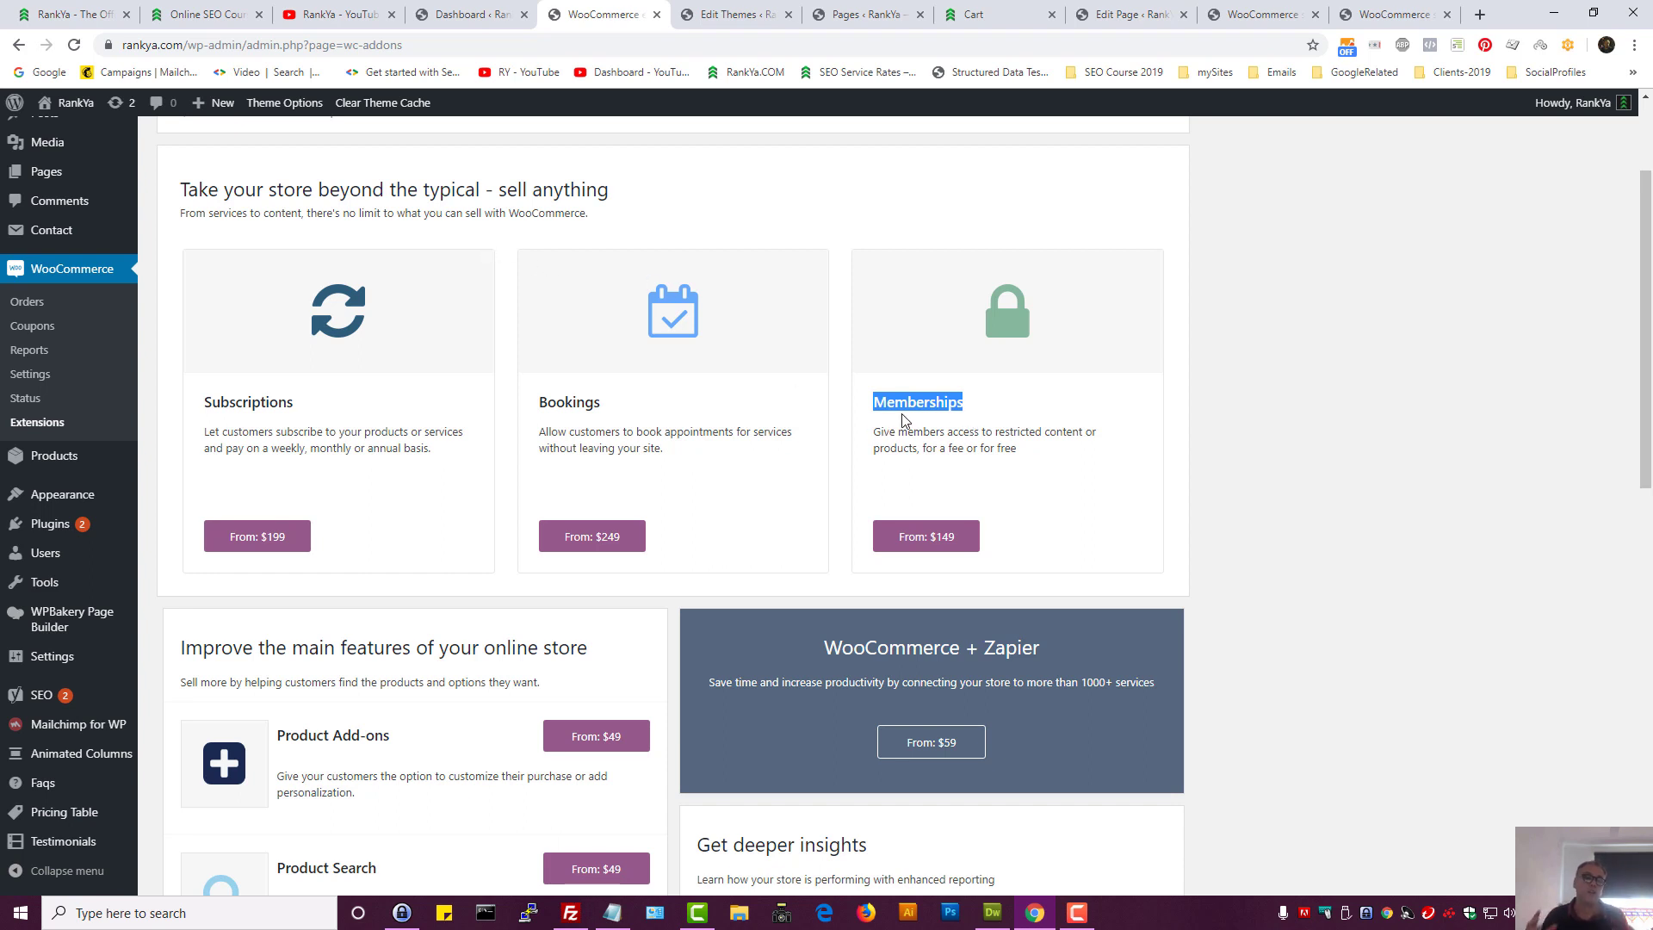
# Open the Add Plugins page in a separate browser tab, view it, and return to the WooCommerce Extensions page
pyautogui.moveTo(26, 526)
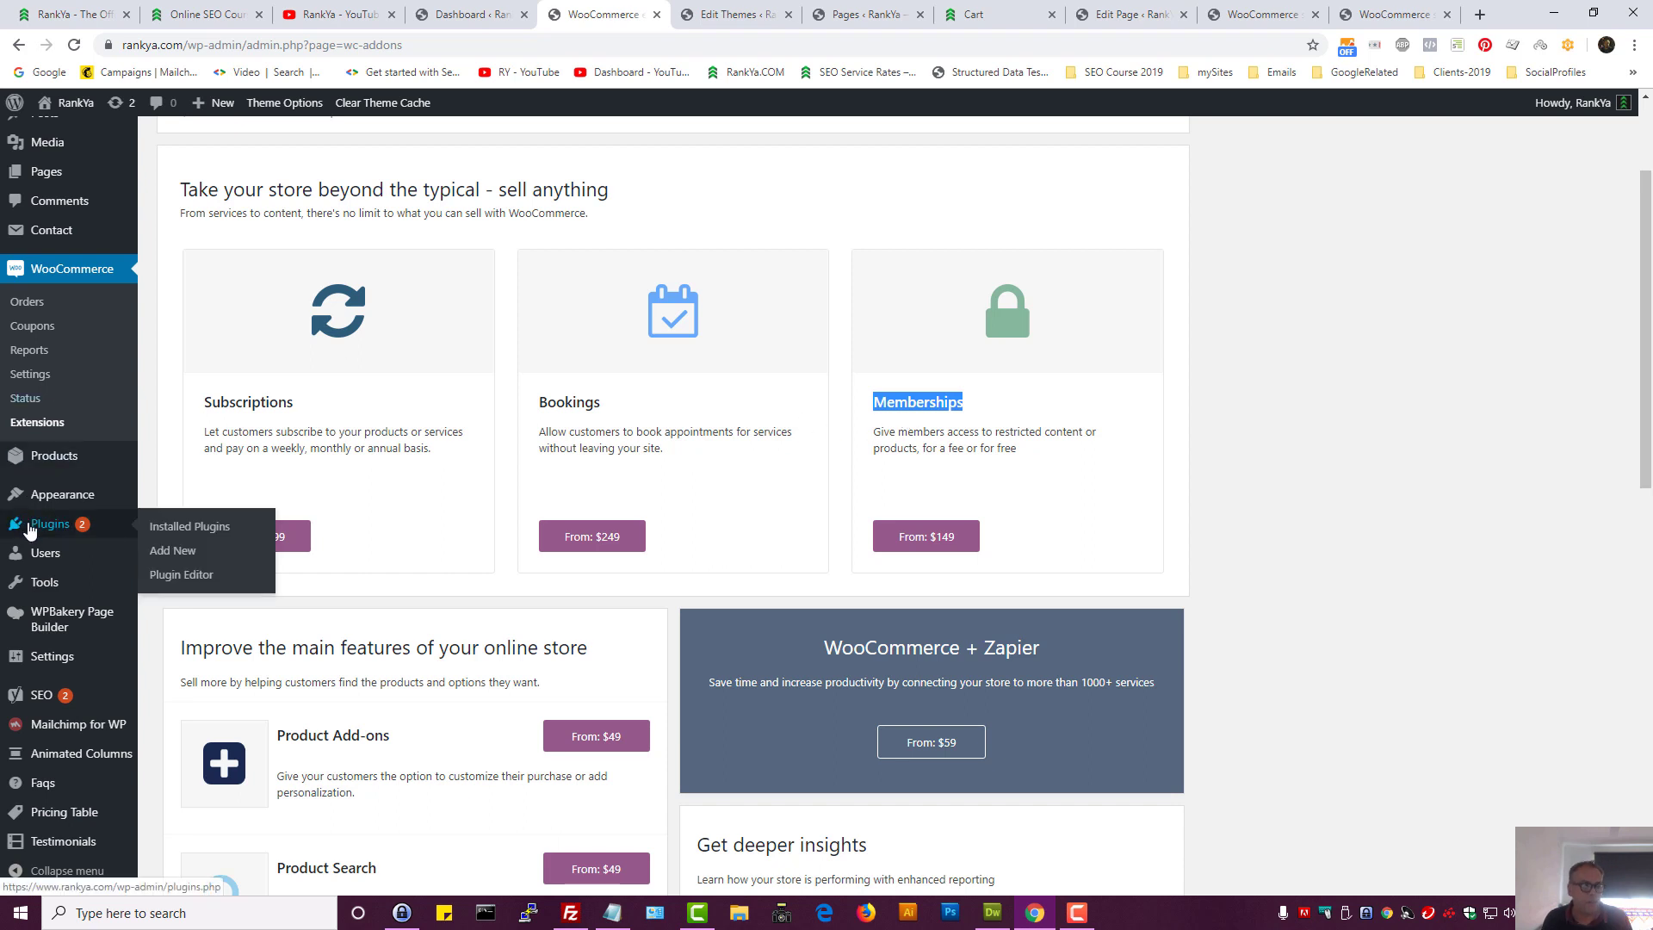
pyautogui.middleClick(229, 558)
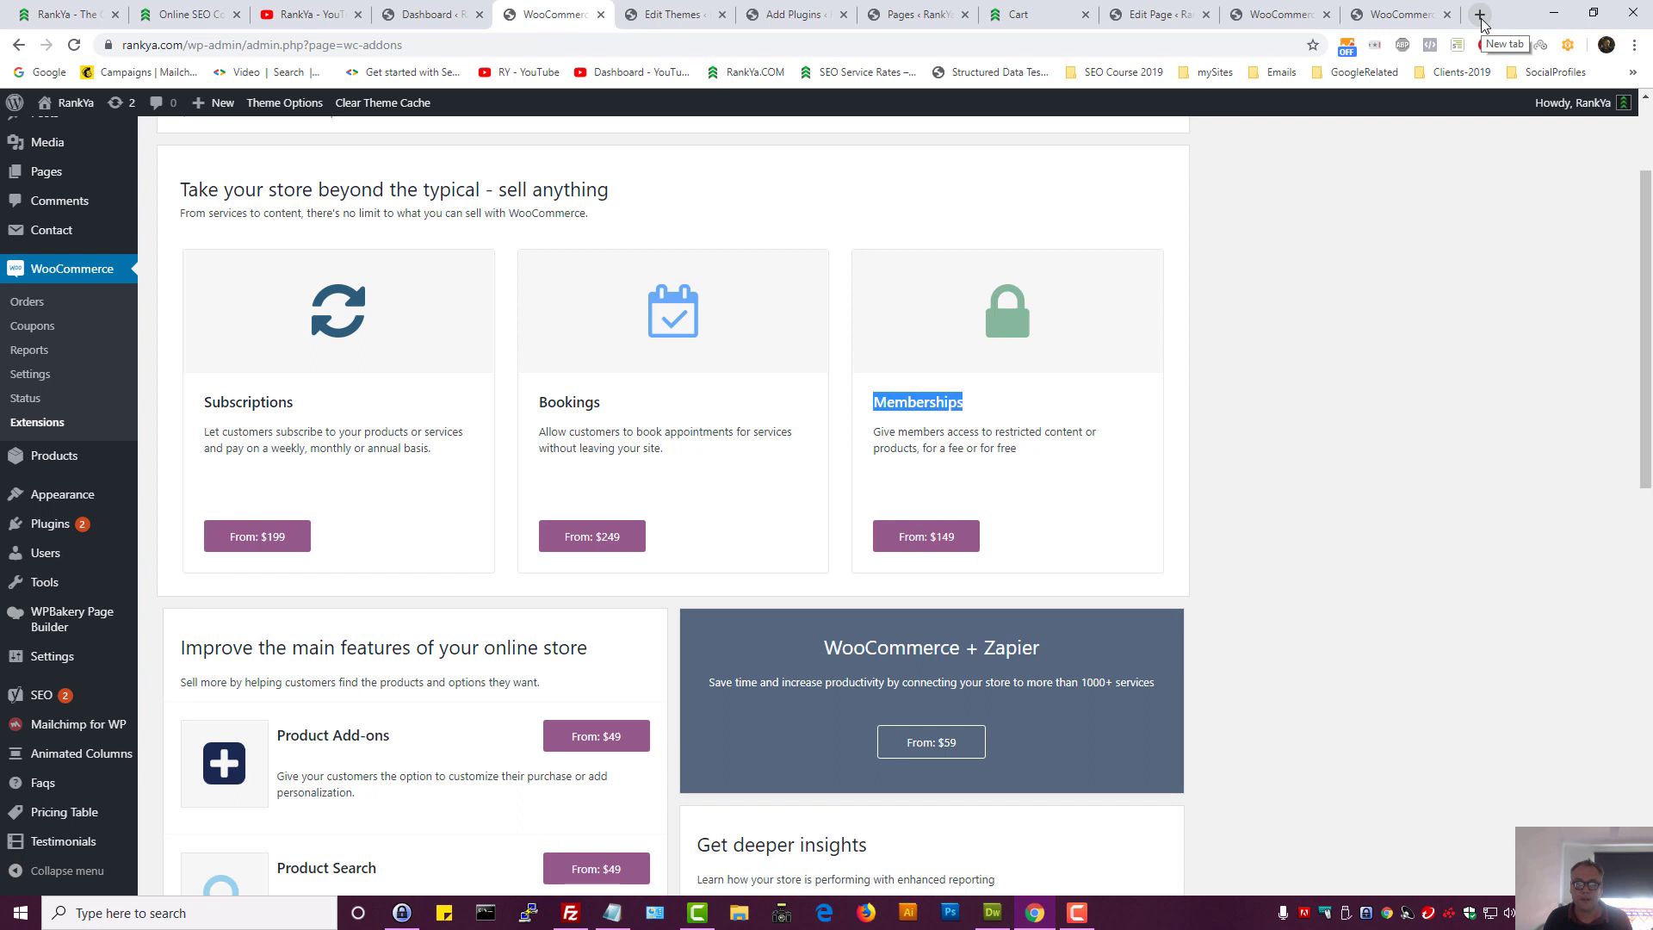
pyautogui.click(1037, 15)
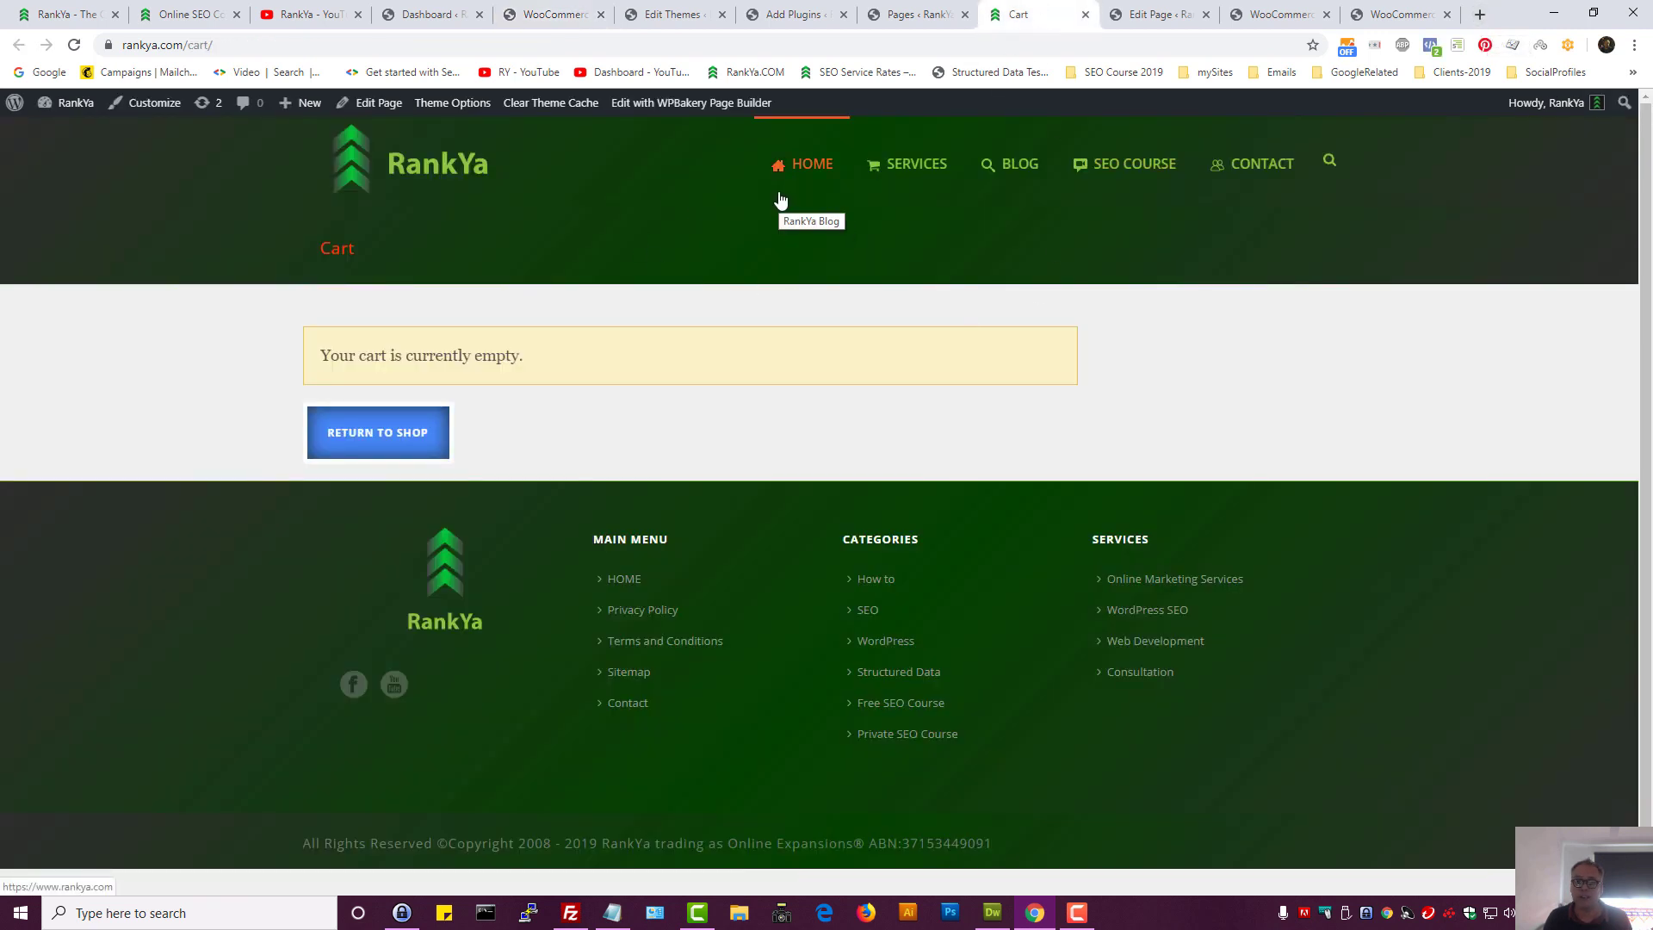
pyautogui.click(809, 14)
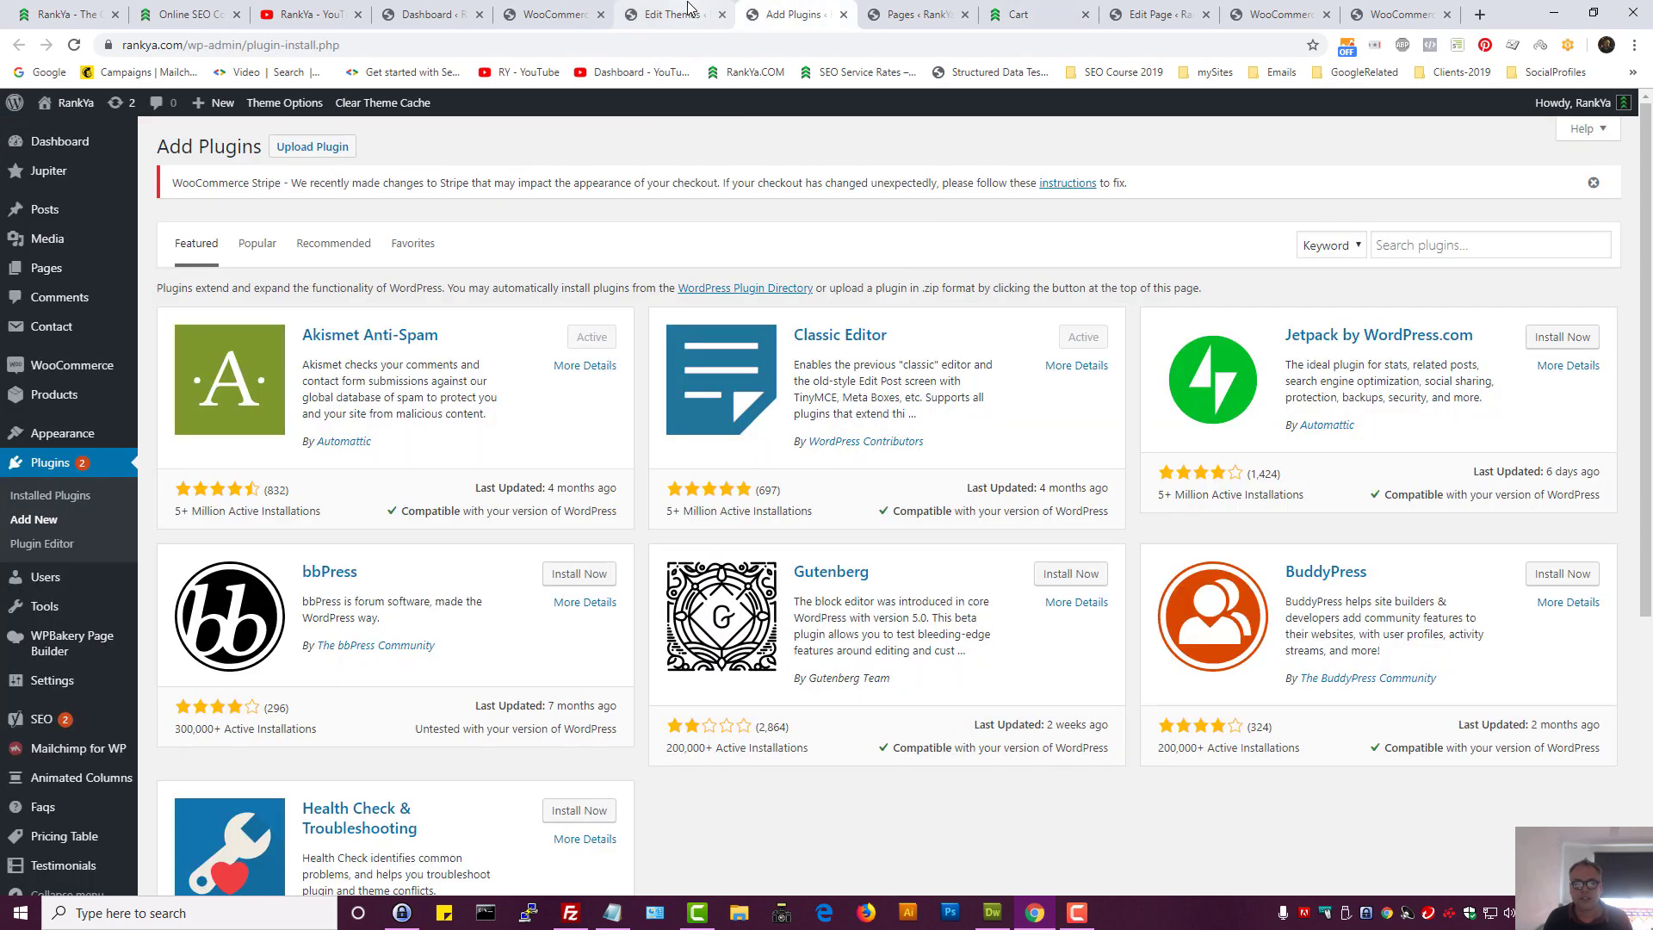
pyautogui.click(555, 15)
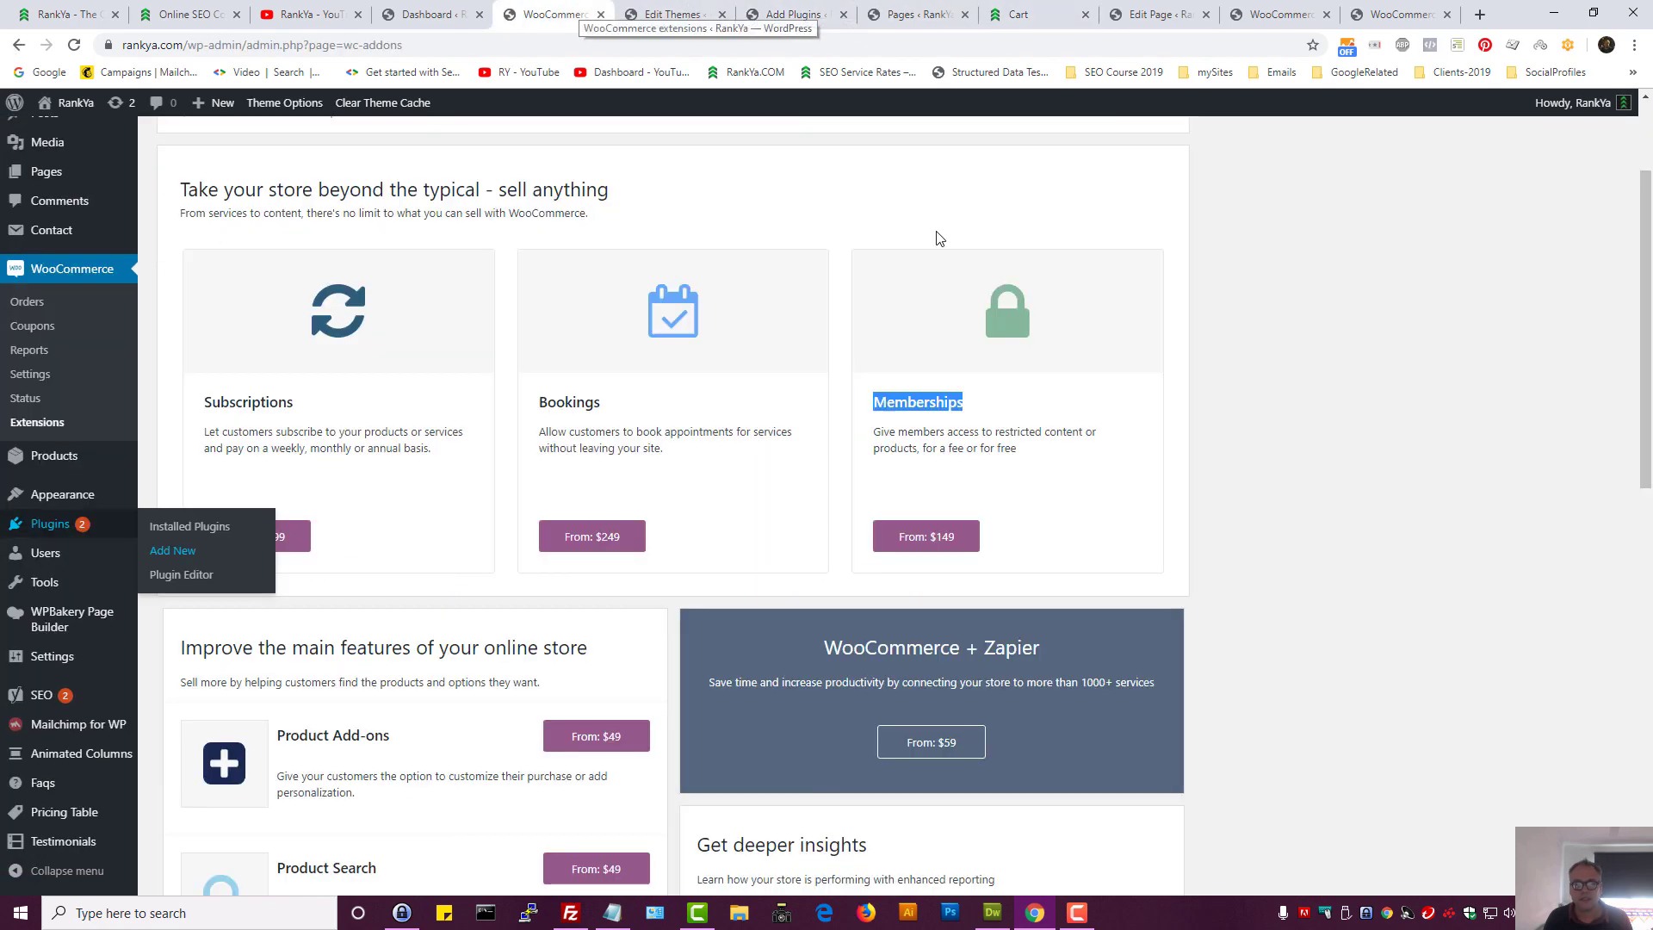
# Examine the remaining featured extensions, including Product Add-ons, Google Analytics, Cart reports and the official WooCommerce theme offer
pyautogui.click(908, 400)
pyautogui.scroll(-1, 887, 415)
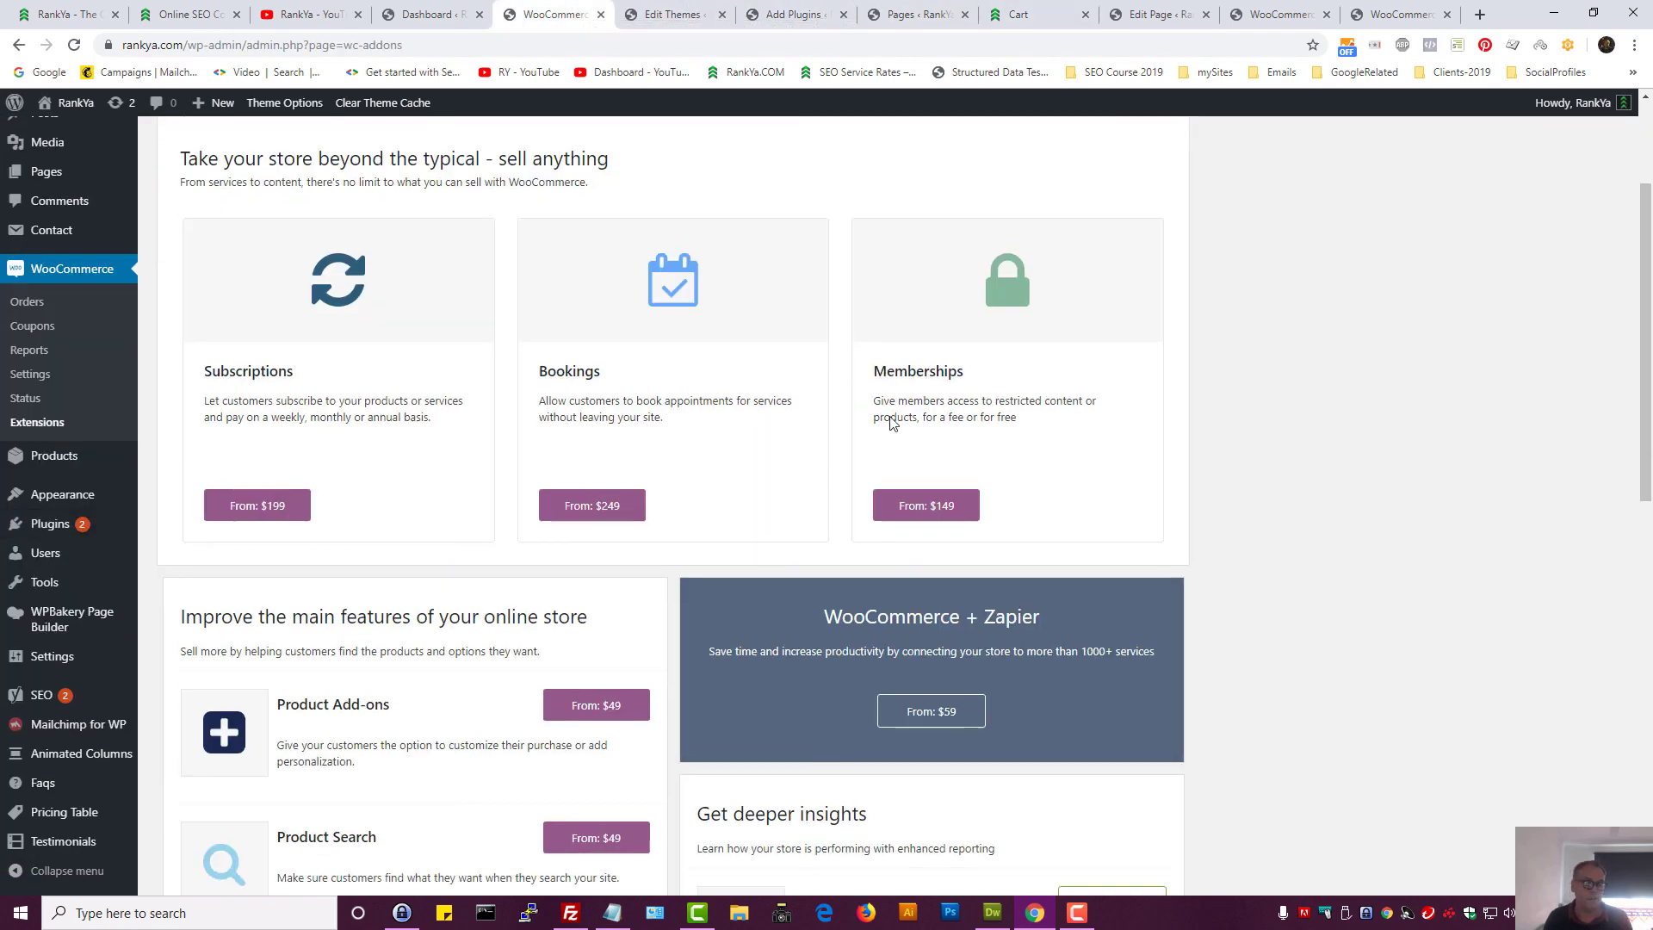
pyautogui.scroll(-3, 809, 397)
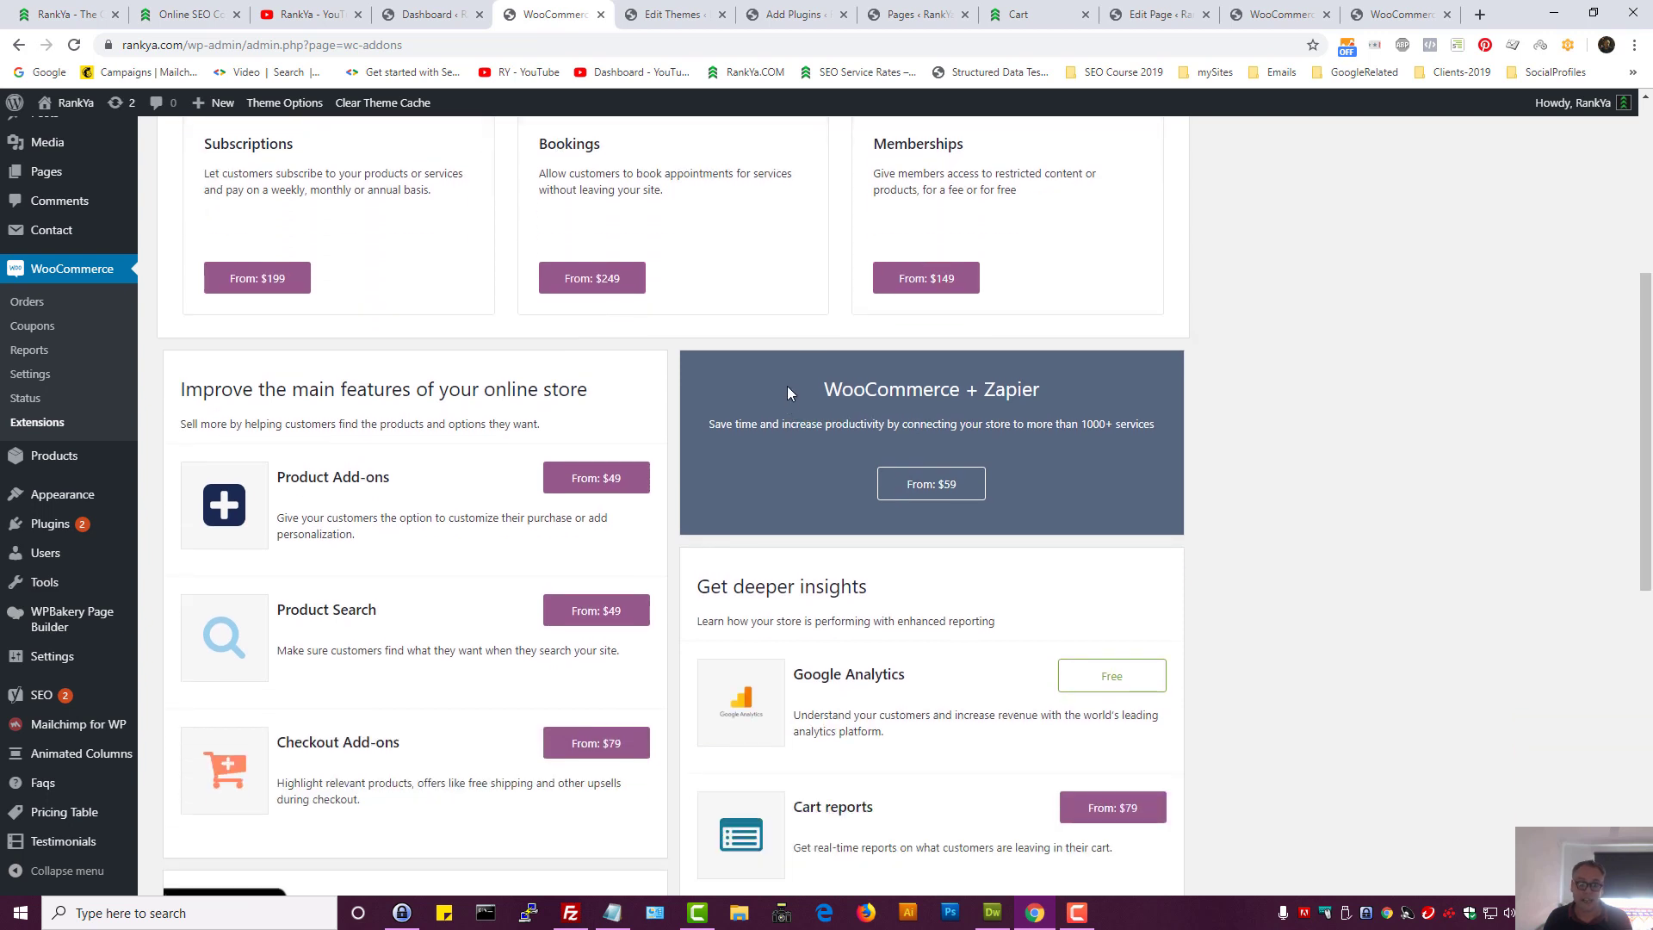
pyautogui.tripleClick(323, 403)
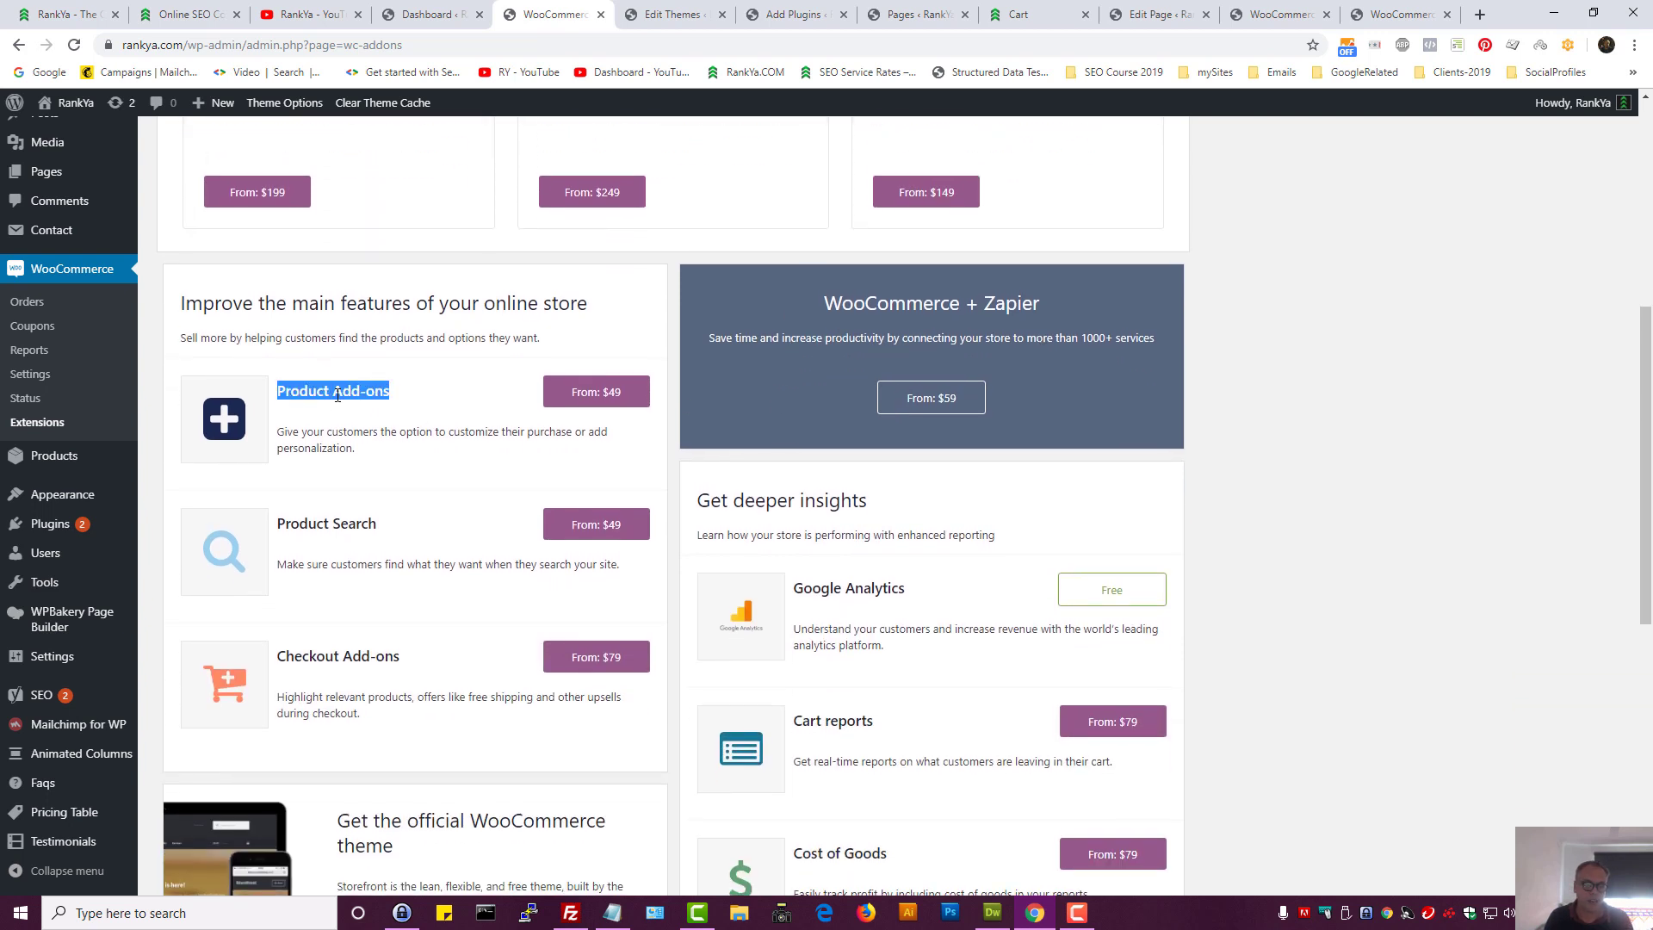
pyautogui.scroll(-2, 403, 437)
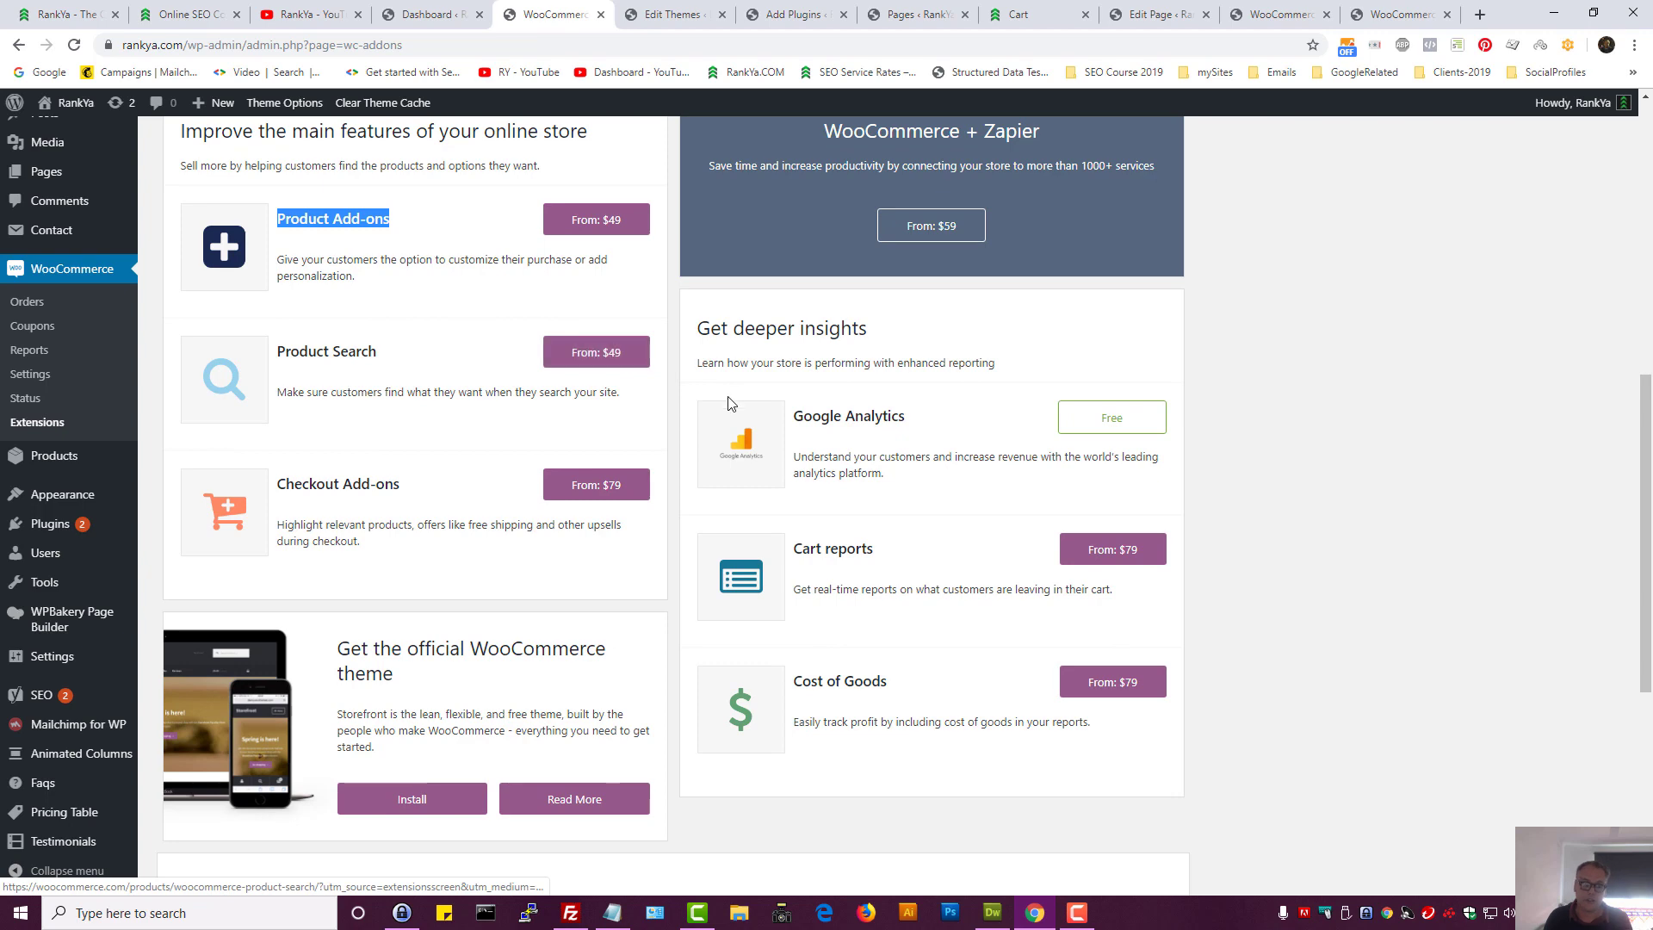
pyautogui.scroll(-2, 637, 431)
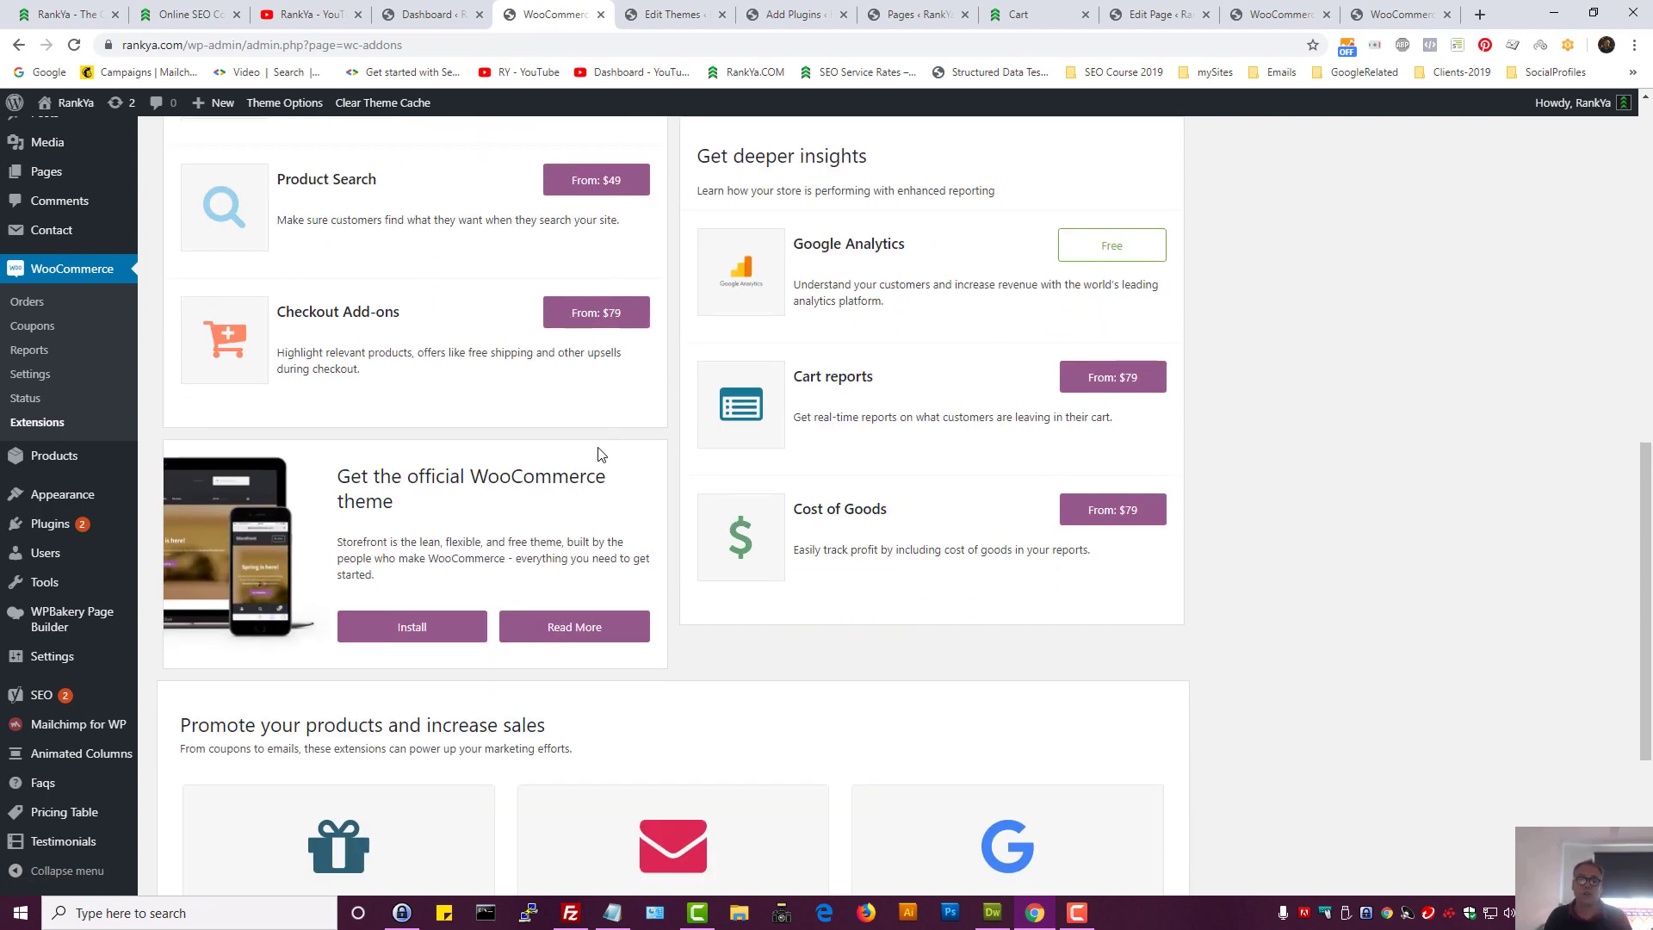
pyautogui.scroll(6, 583, 439)
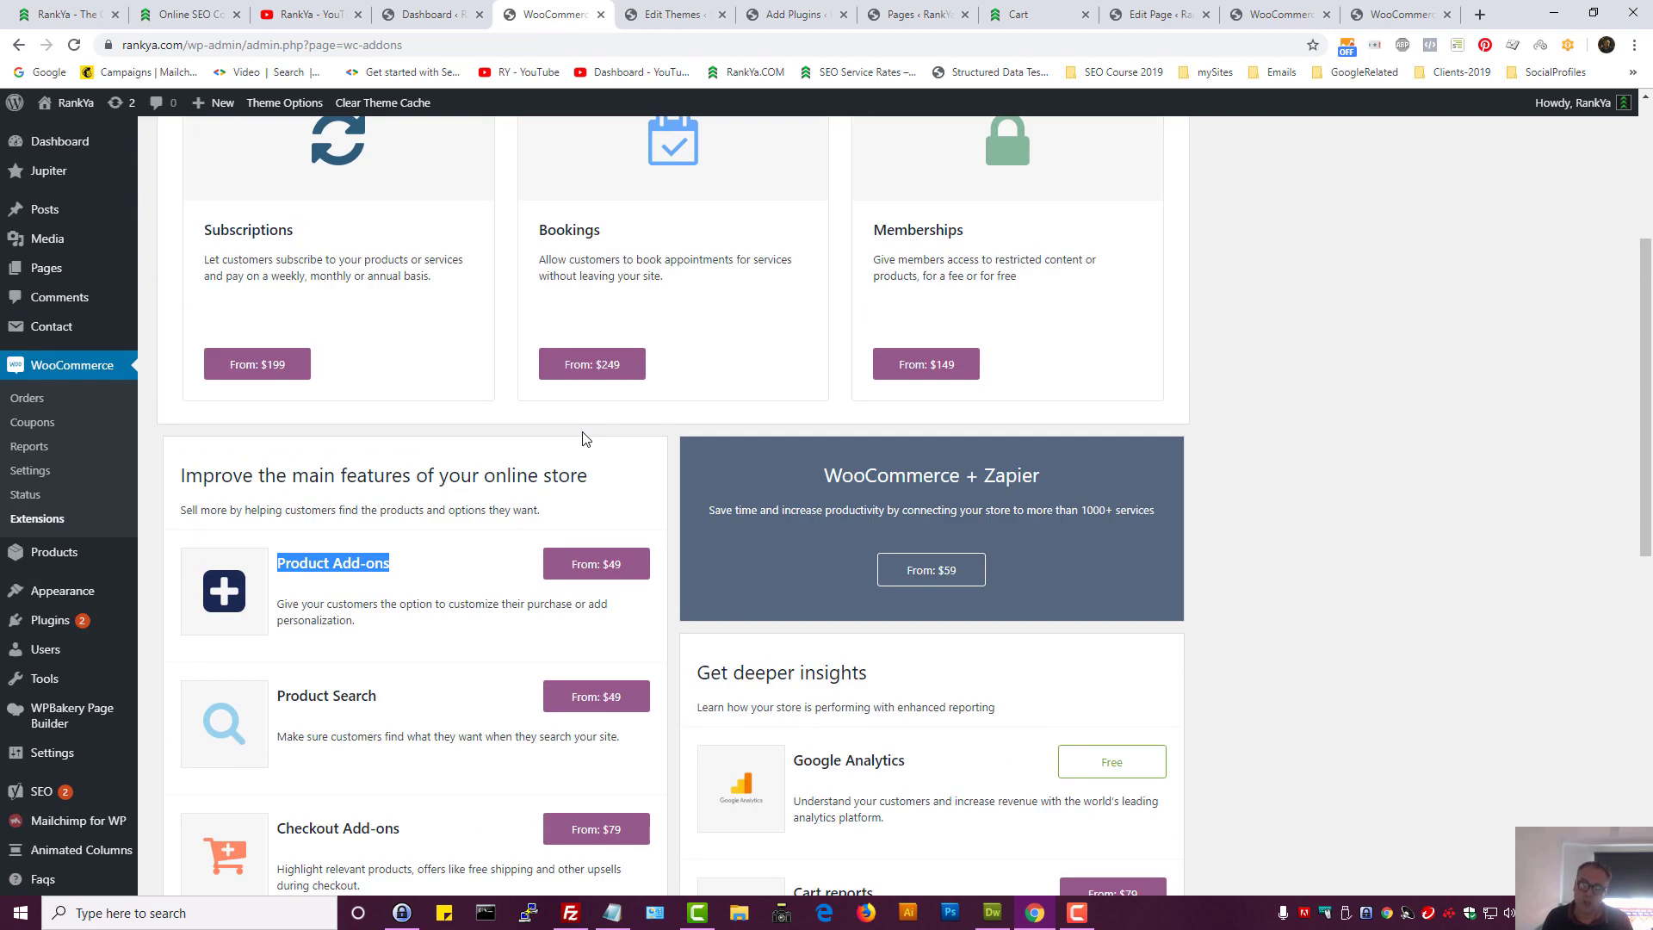
pyautogui.scroll(4, 582, 439)
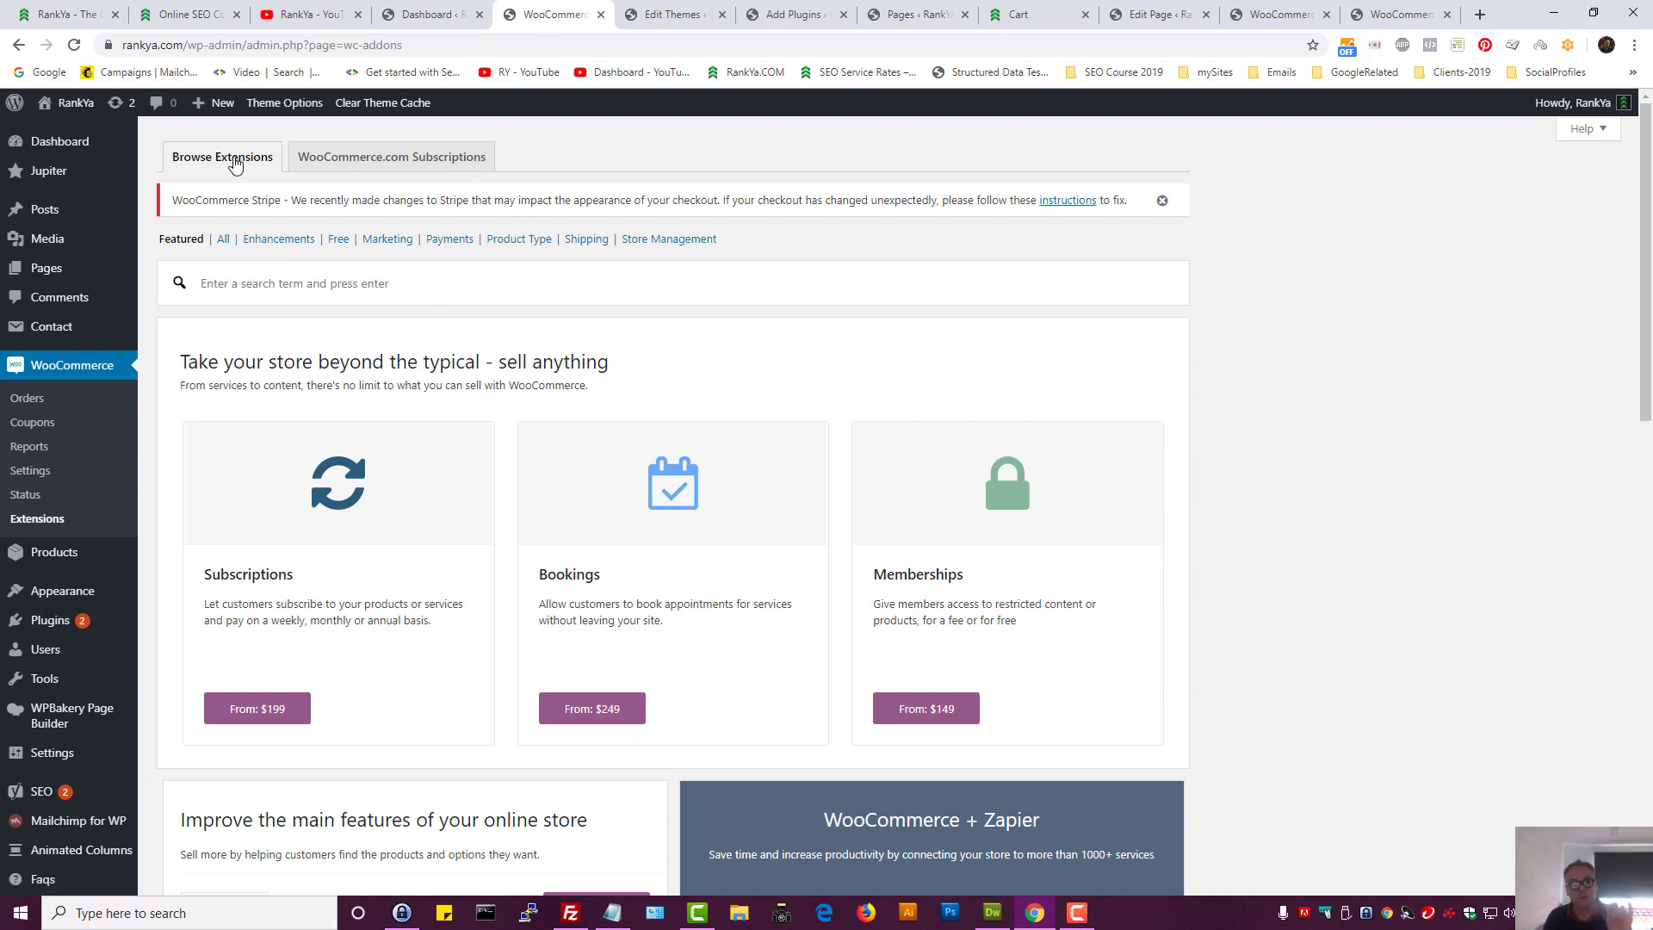
pyautogui.scroll(-2, 867, 472)
pyautogui.scroll(2, 758, 473)
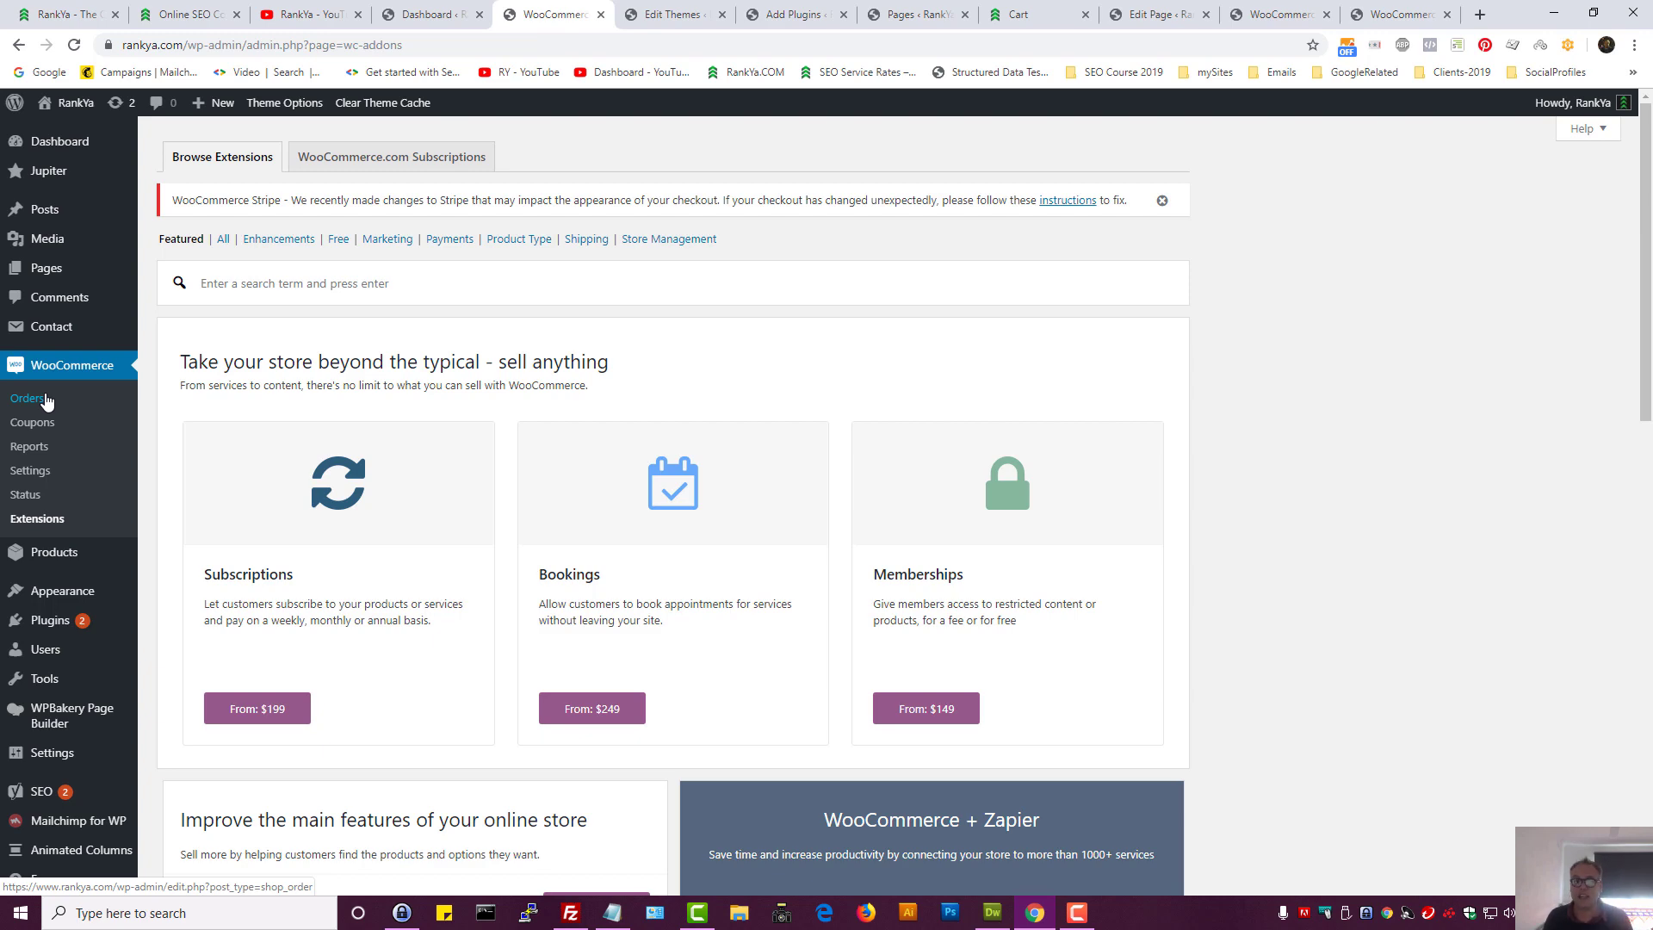
# Show the RankYa YouTube channel page, checking back once on the WooCommerce Extensions page
pyautogui.click(306, 13)
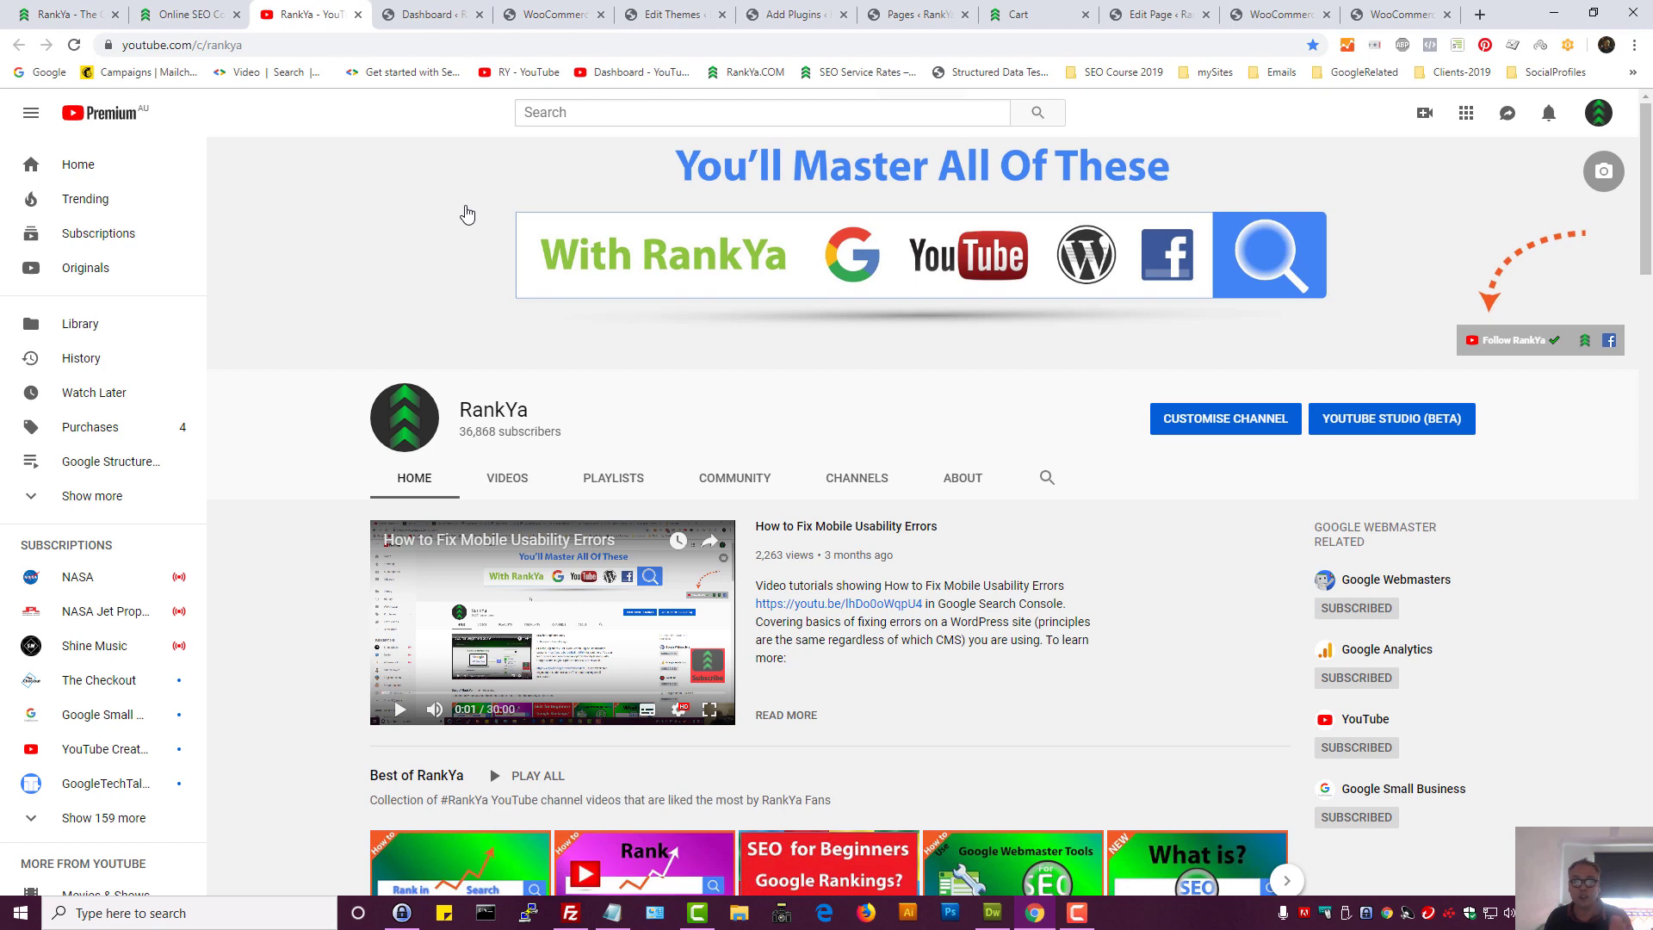
pyautogui.click(554, 17)
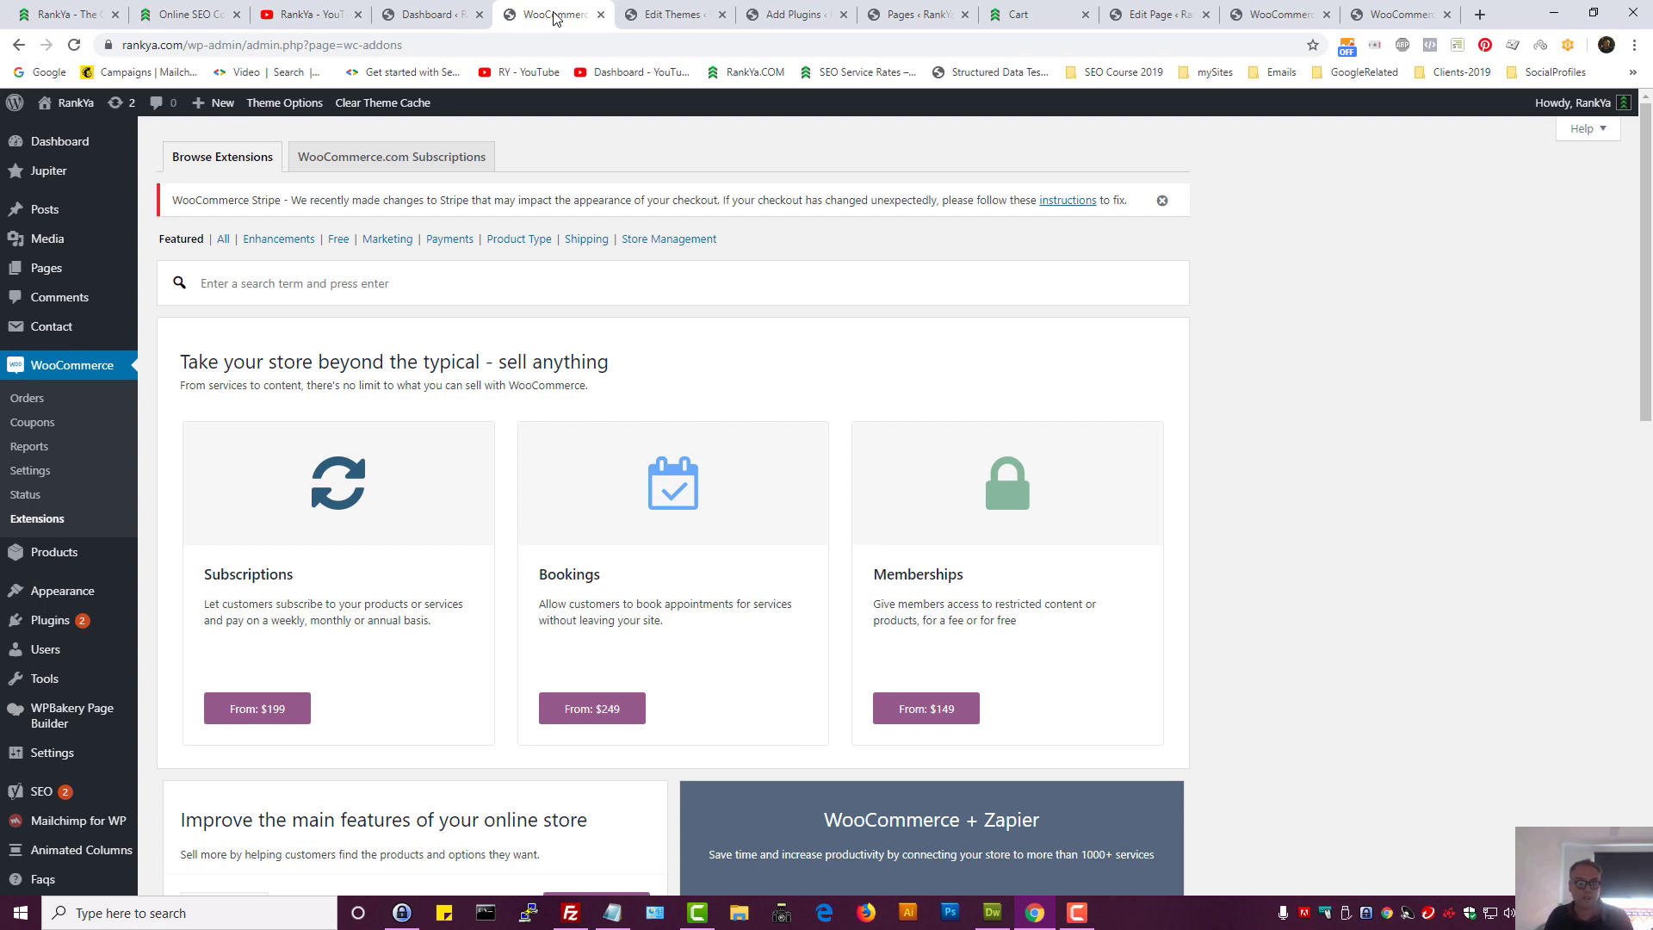
pyautogui.click(320, 19)
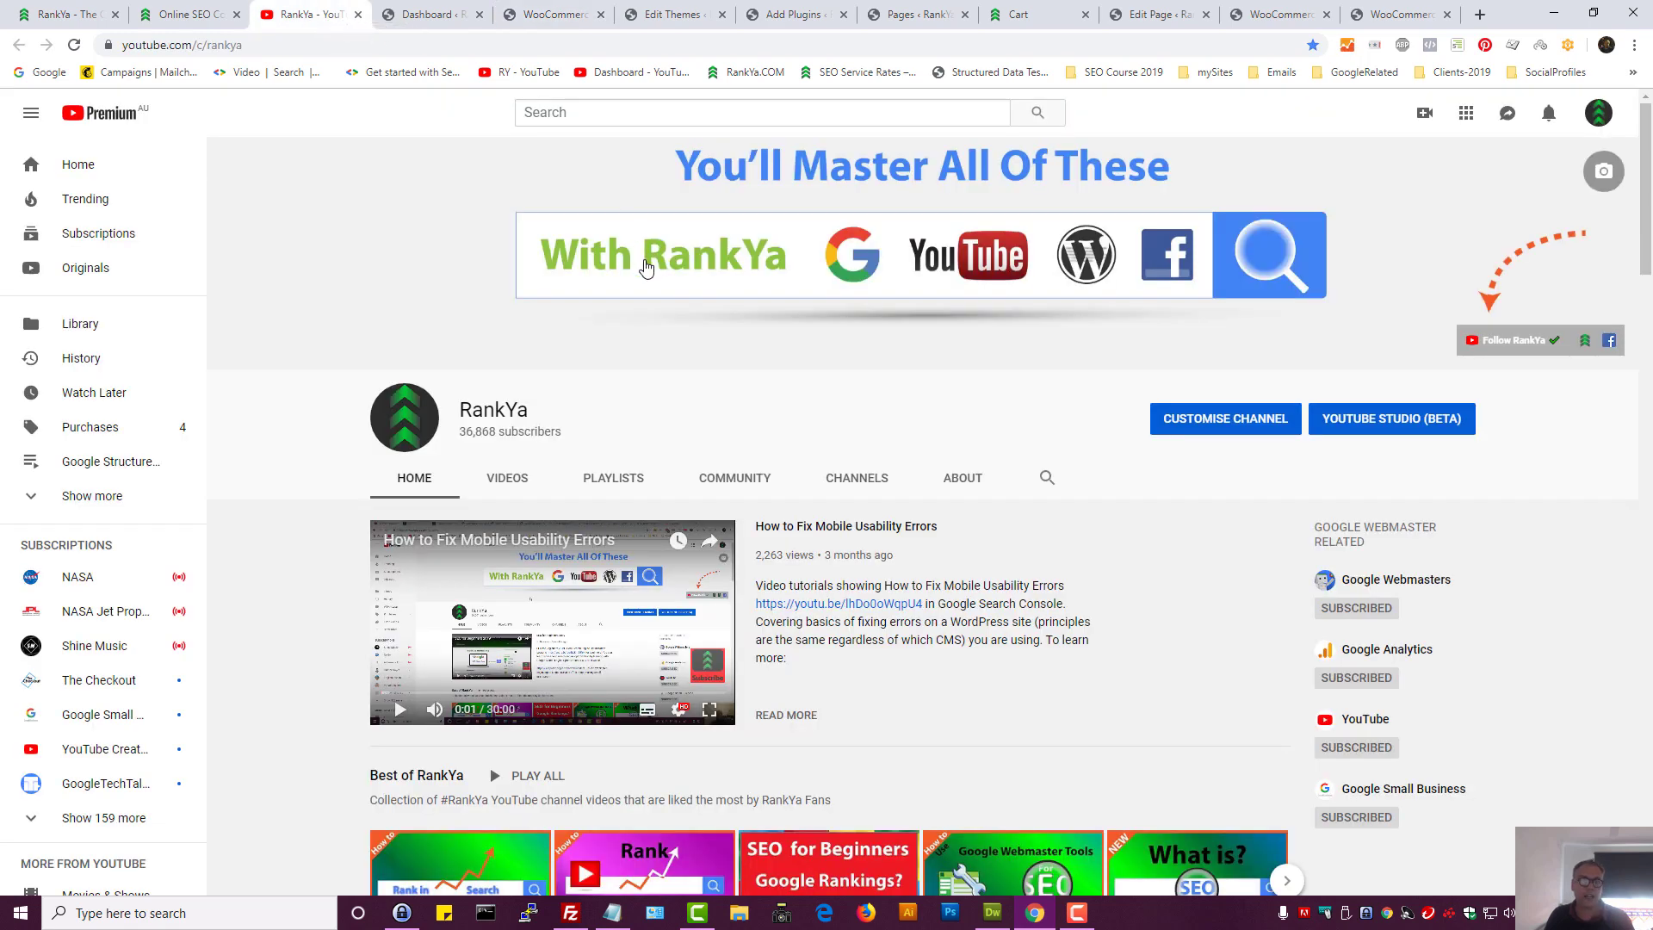